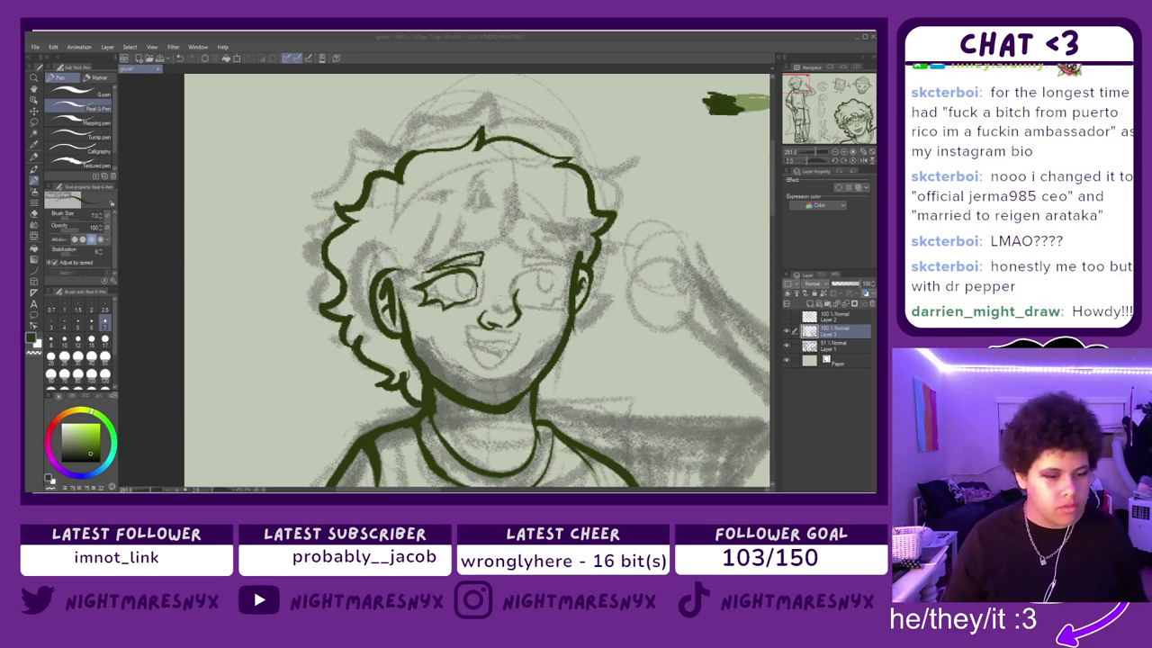
# - Ink the small curly hair strands behind the jaw, below the ear on the right-hand side of the face
pyautogui.click(202, 396)
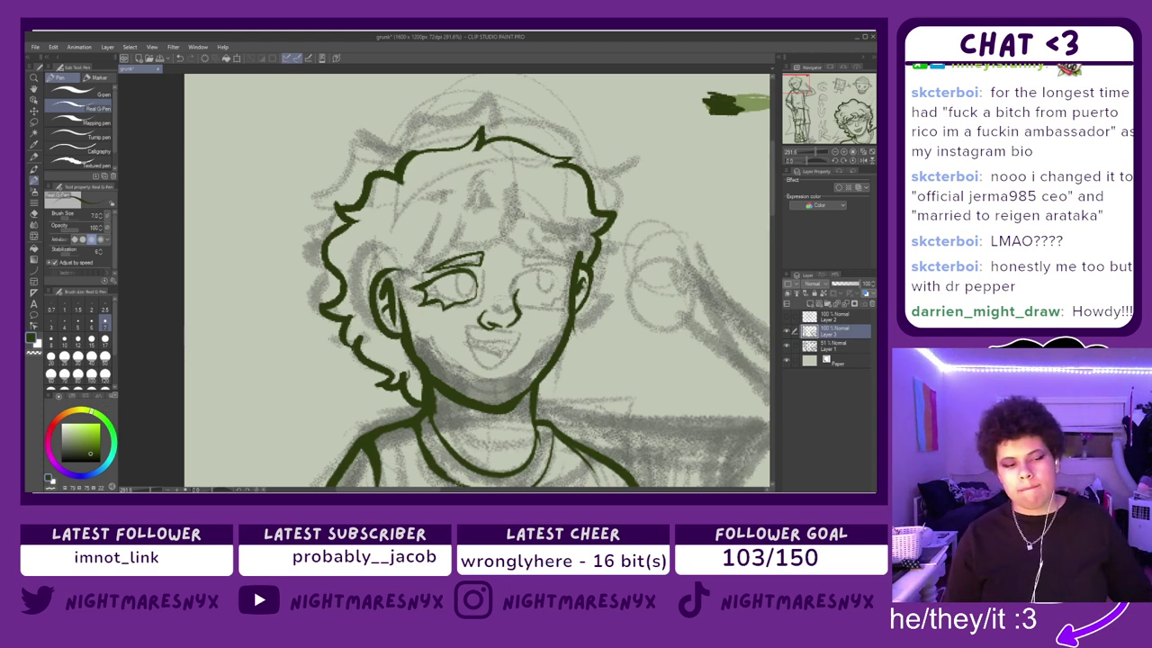
pyautogui.hotkey('alt', 'Tab')
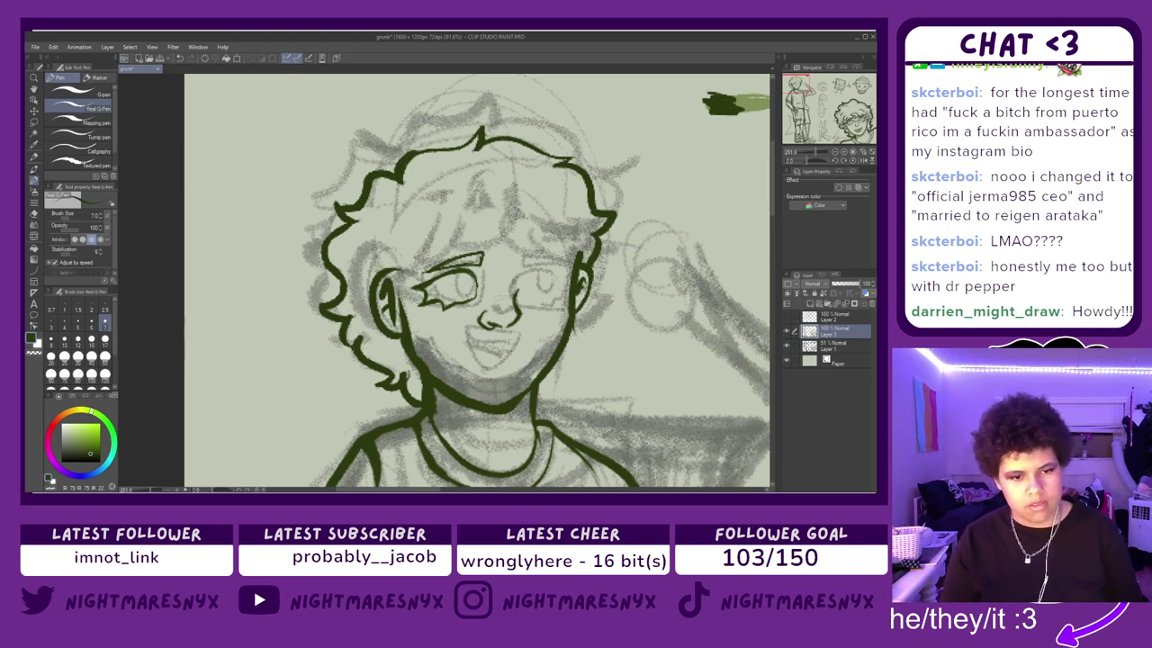
pyautogui.moveTo(574, 324)
pyautogui.mouseDown()
pyautogui.moveTo(586, 341)
pyautogui.moveTo(569, 347)
pyautogui.mouseUp()
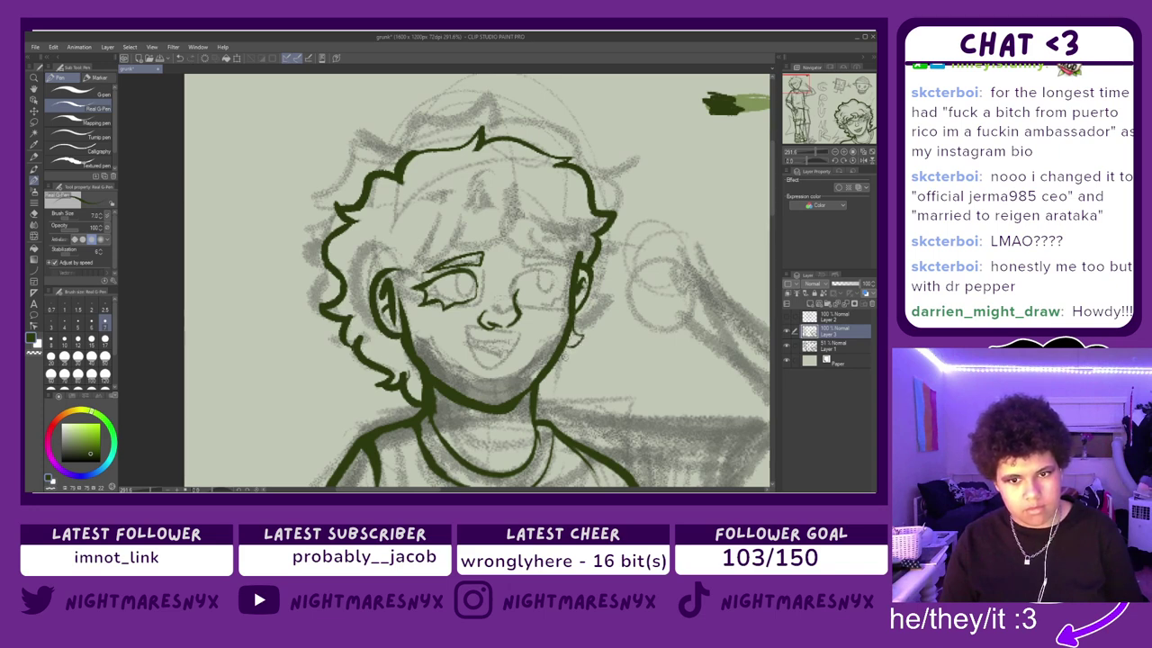
pyautogui.moveTo(569, 345); pyautogui.dragTo(556, 387)
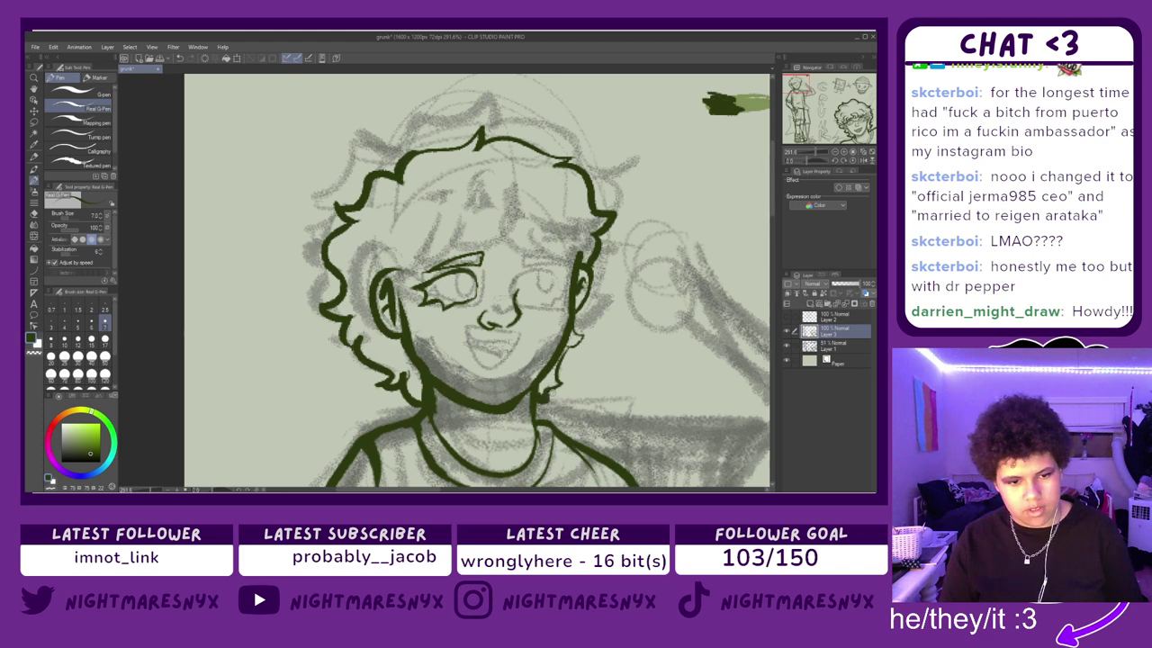
pyautogui.moveTo(547, 389)
pyautogui.mouseDown()
pyautogui.moveTo(569, 382)
pyautogui.moveTo(584, 336)
pyautogui.mouseUp()
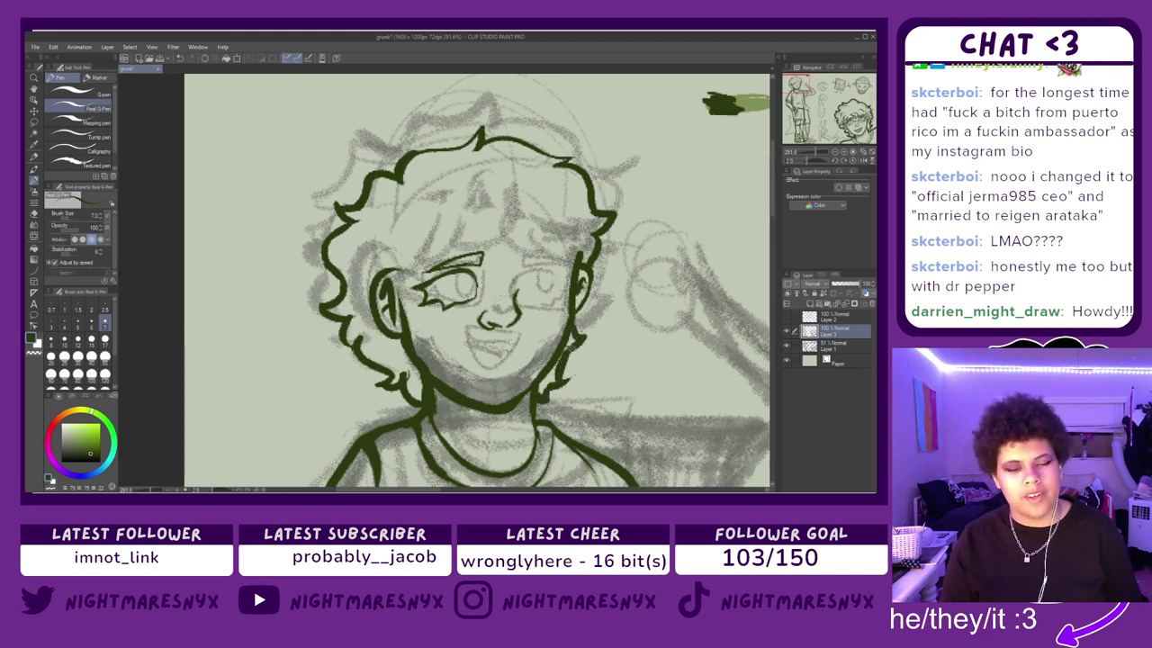
pyautogui.hotkey('ctrl', 'z')
pyautogui.hotkey('ctrl', 'z')
pyautogui.hotkey('ctrl', 'z')
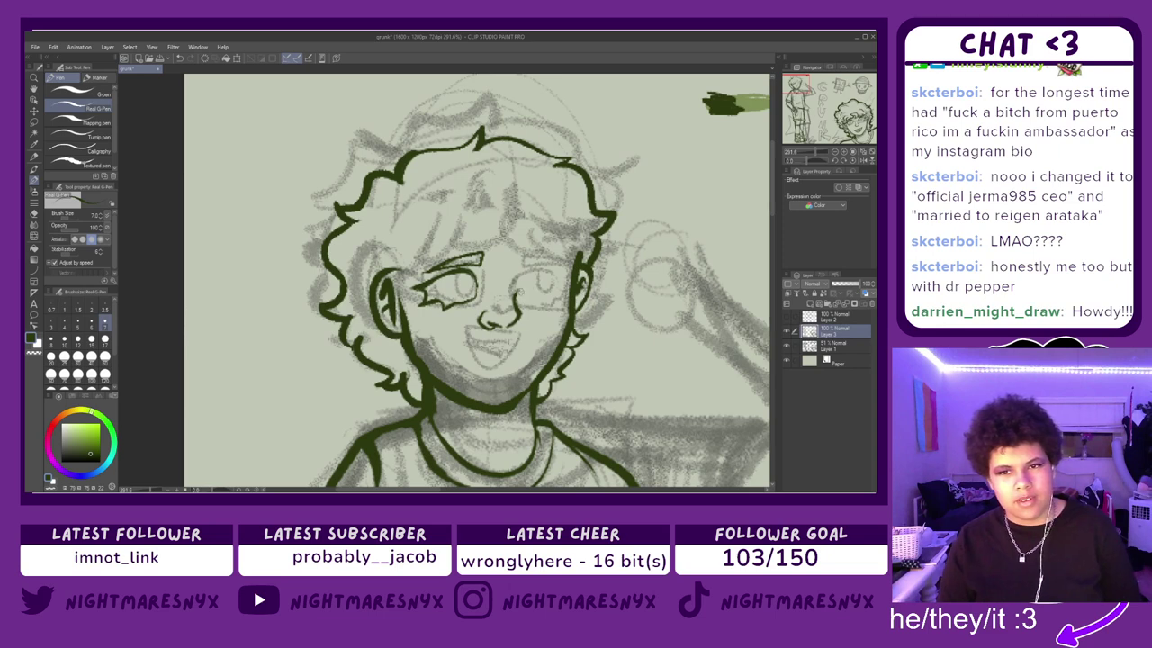
pyautogui.moveTo(499, 225); pyautogui.dragTo(519, 261)
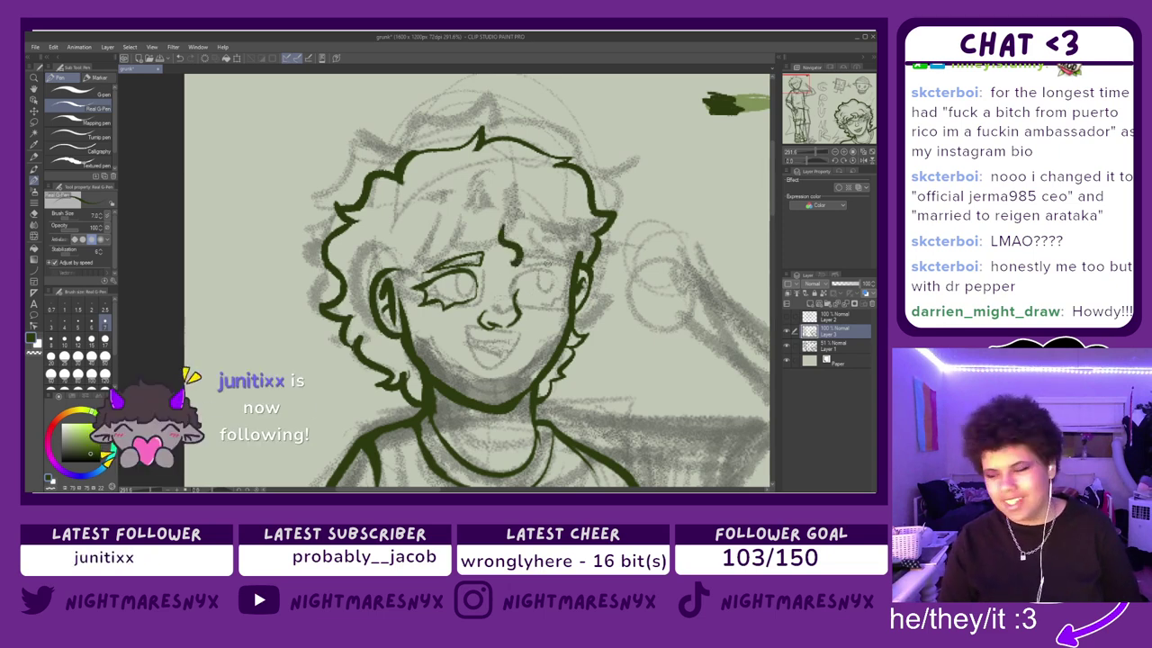
pyautogui.hotkey('ctrl', 'z')
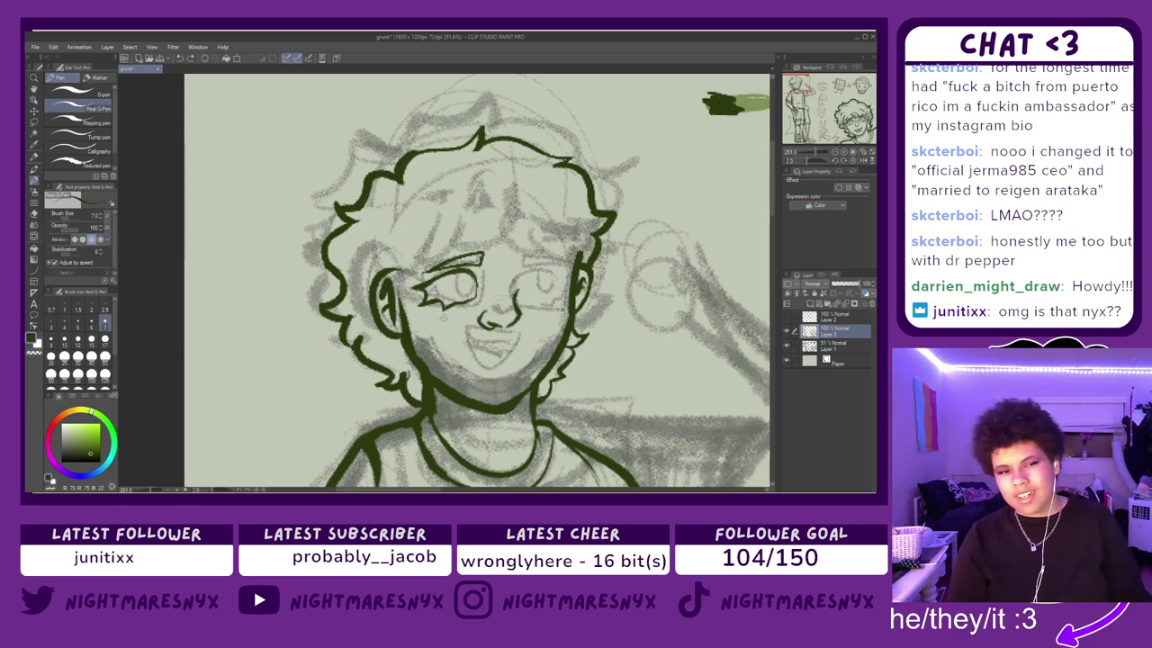
pyautogui.moveTo(479, 224); pyautogui.dragTo(510, 260)
pyautogui.hotkey('ctrl', 'z')
pyautogui.hotkey('ctrl', 'z')
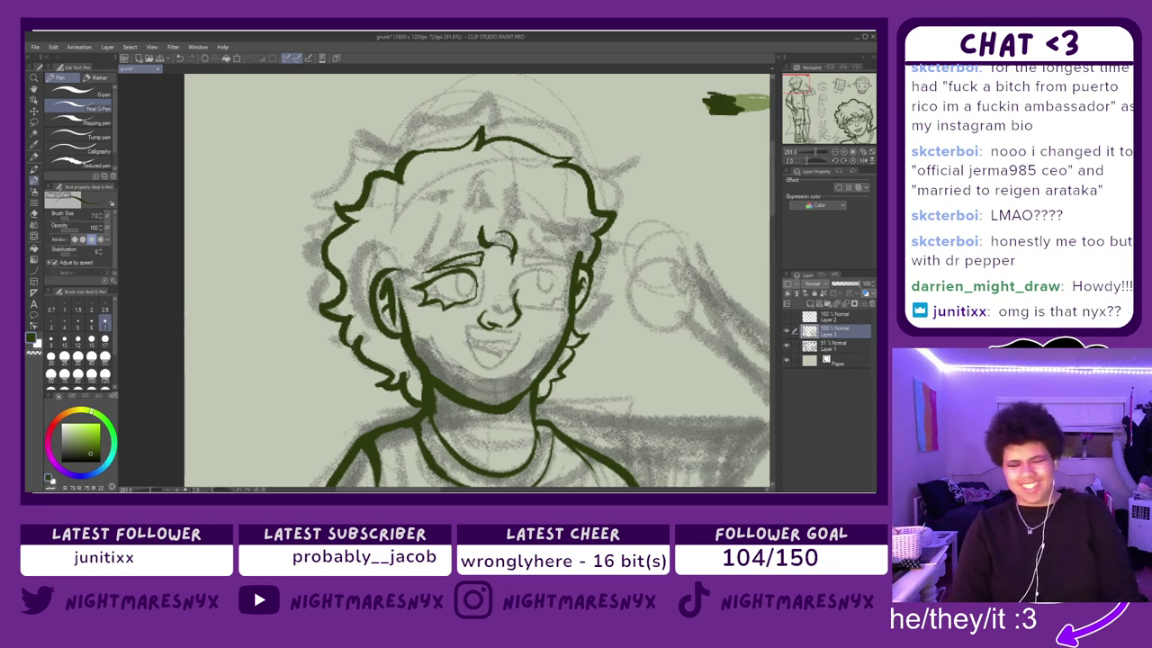
pyautogui.hotkey('ctrl', 'z')
pyautogui.moveTo(493, 241); pyautogui.dragTo(513, 262)
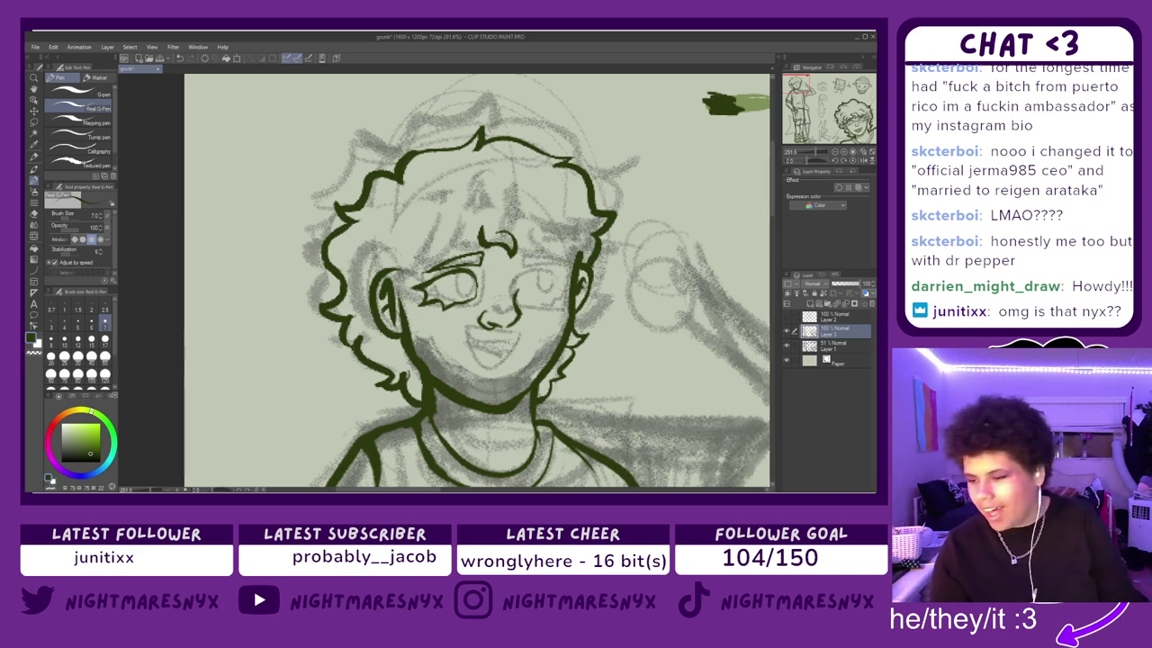
pyautogui.moveTo(415, 262); pyautogui.dragTo(401, 287)
pyautogui.hotkey('ctrl', 'z')
pyautogui.moveTo(410, 246); pyautogui.dragTo(403, 295)
pyautogui.hotkey('ctrl', 'z')
pyautogui.hotkey('ctrl', 'z')
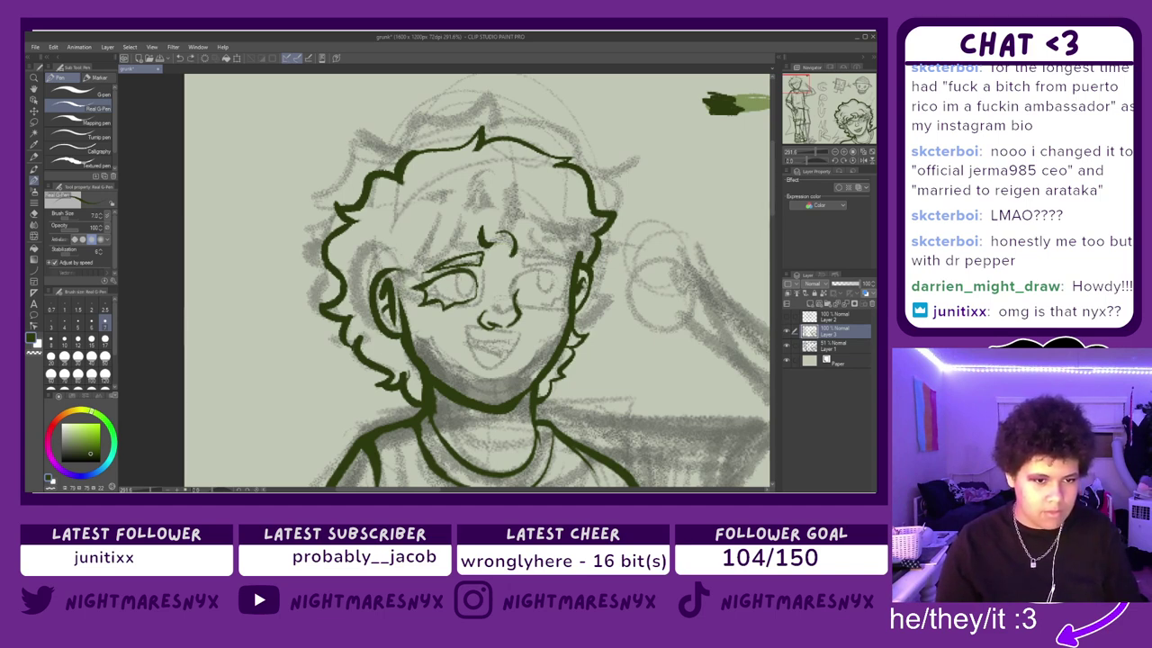
pyautogui.moveTo(491, 226)
pyautogui.mouseDown()
pyautogui.moveTo(476, 243)
pyautogui.moveTo(488, 251)
pyautogui.moveTo(481, 223)
pyautogui.moveTo(492, 246)
pyautogui.mouseUp()
pyautogui.hotkey('ctrl', 'z')
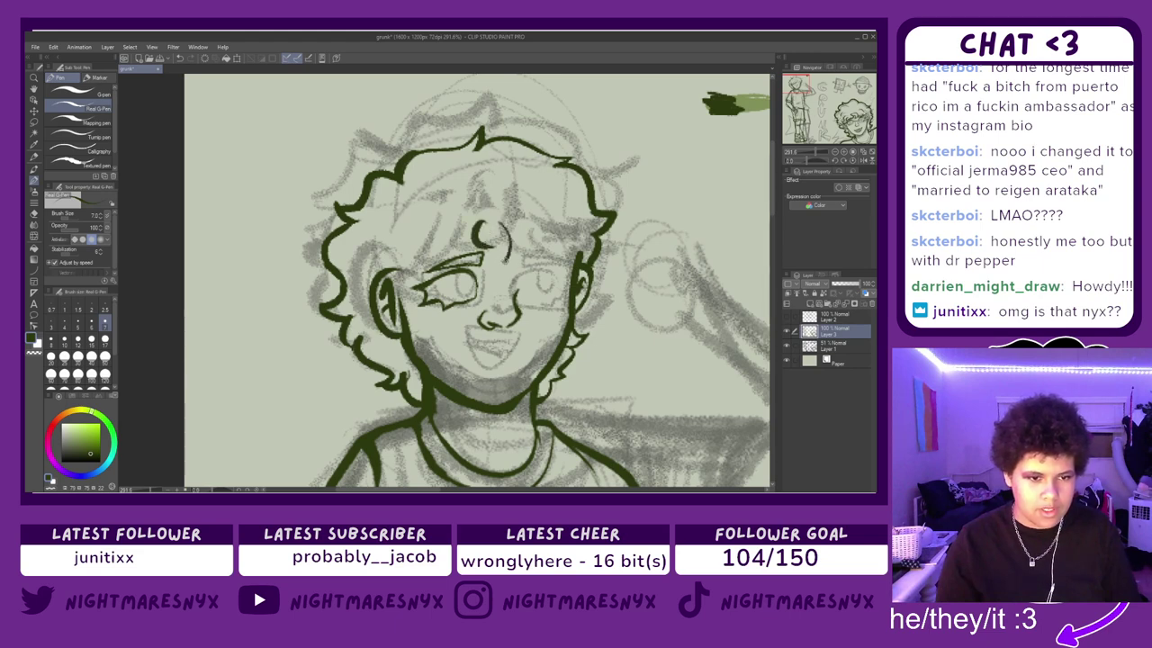
pyautogui.hotkey('ctrl', 'z')
pyautogui.moveTo(491, 229)
pyautogui.mouseDown()
pyautogui.moveTo(508, 256)
pyautogui.moveTo(517, 228)
pyautogui.moveTo(506, 256)
pyautogui.moveTo(483, 231)
pyautogui.moveTo(498, 243)
pyautogui.moveTo(502, 224)
pyautogui.mouseUp()
pyautogui.hotkey('ctrl', 'z')
pyautogui.hotkey('ctrl', 'z')
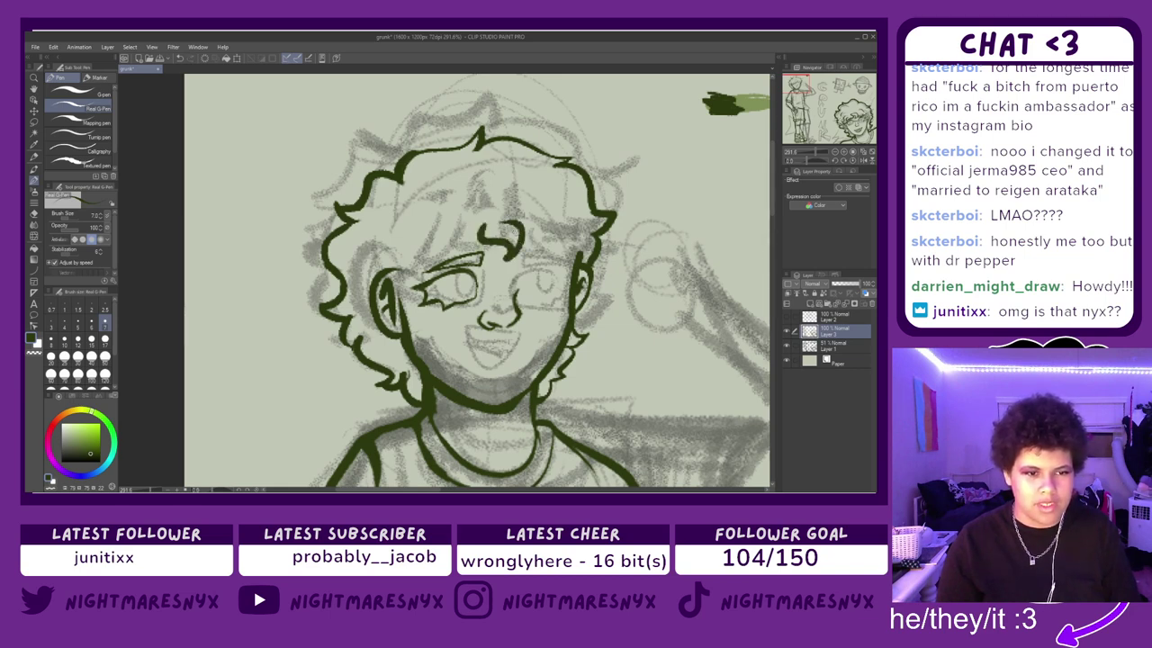
pyautogui.hotkey('ctrl', 'z')
pyautogui.hotkey('ctrl', 'z')
pyautogui.moveTo(498, 219)
pyautogui.mouseDown()
pyautogui.moveTo(514, 233)
pyautogui.moveTo(472, 238)
pyautogui.moveTo(502, 220)
pyautogui.moveTo(513, 251)
pyautogui.moveTo(480, 235)
pyautogui.moveTo(488, 246)
pyautogui.moveTo(511, 219)
pyautogui.moveTo(517, 247)
pyautogui.mouseUp()
pyautogui.hotkey('ctrl', 'z')
pyautogui.hotkey('ctrl', 'z')
pyautogui.hotkey('ctrl', 'z')
pyautogui.hotkey('ctrl', 'z')
pyautogui.hotkey('ctrl', 'z')
pyautogui.hotkey('ctrl', 'z')
pyautogui.hotkey('ctrl', 'z')
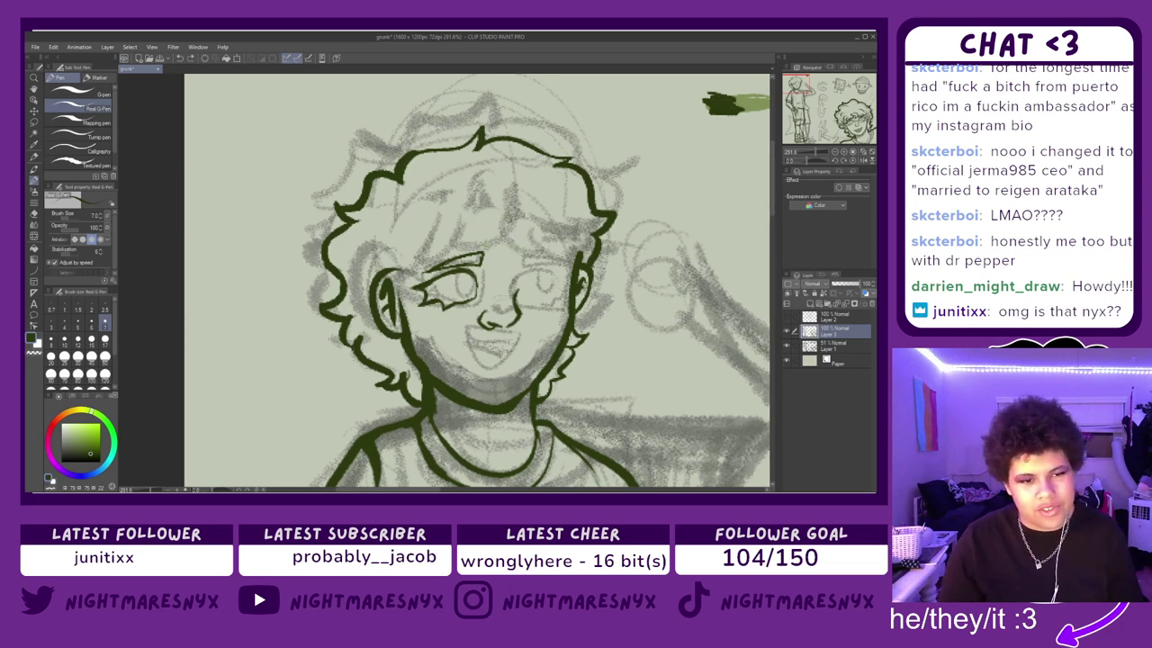
# - Ink a hooked curl of the fringe at the centre of the forehead over the rough sketch
pyautogui.moveTo(459, 216); pyautogui.dragTo(508, 257)
pyautogui.hotkey('ctrl', 'z')
pyautogui.moveTo(466, 213); pyautogui.dragTo(509, 257)
pyautogui.hotkey('ctrl', 'z')
pyautogui.moveTo(476, 209); pyautogui.dragTo(510, 256)
pyautogui.hotkey('ctrl', 'z')
pyautogui.moveTo(476, 210); pyautogui.dragTo(509, 242)
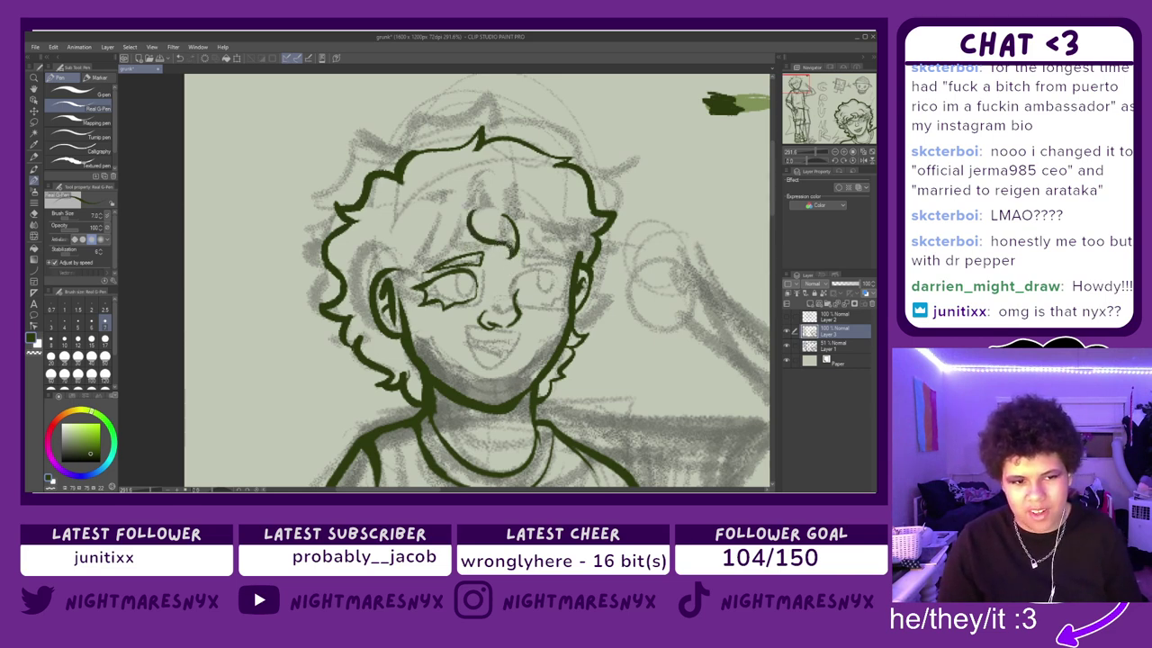
pyautogui.moveTo(476, 234)
pyautogui.mouseDown()
pyautogui.moveTo(439, 250)
pyautogui.moveTo(396, 299)
pyautogui.mouseUp()
pyautogui.hotkey('ctrl', 'z')
pyautogui.hotkey('ctrl', 'z')
pyautogui.hotkey('ctrl', 'z')
pyautogui.moveTo(406, 249); pyautogui.dragTo(394, 291)
pyautogui.hotkey('ctrl', 'z')
pyautogui.hotkey('ctrl', 'z')
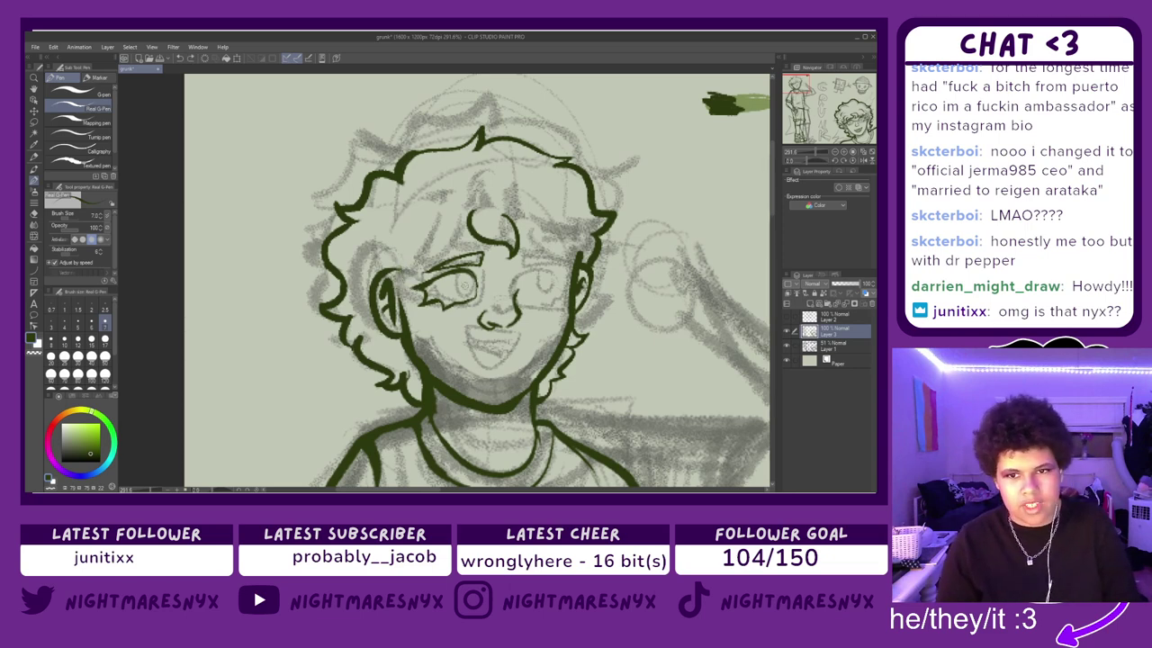
# - Ink the hair strands at the temple between the left-hand ear and the inked eye
pyautogui.moveTo(406, 254); pyautogui.dragTo(393, 283)
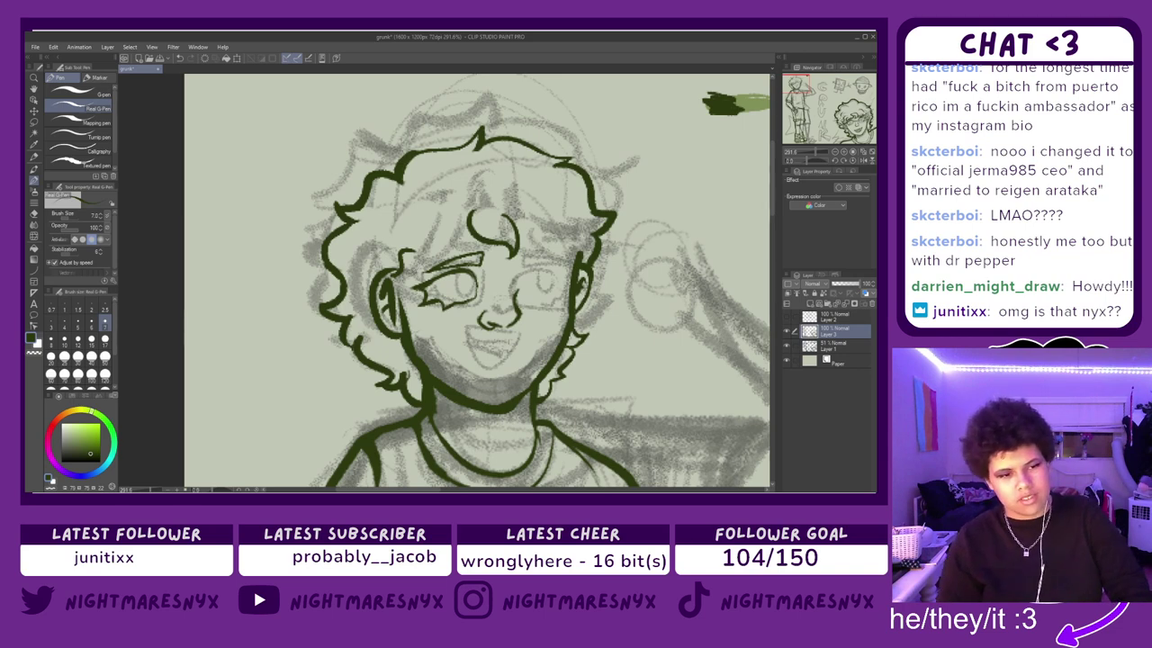
pyautogui.hotkey('ctrl', 'z')
pyautogui.moveTo(408, 254)
pyautogui.mouseDown()
pyautogui.moveTo(388, 290)
pyautogui.moveTo(406, 289)
pyautogui.mouseUp()
pyautogui.moveTo(418, 259)
pyautogui.mouseDown()
pyautogui.moveTo(401, 291)
pyautogui.moveTo(427, 285)
pyautogui.moveTo(389, 294)
pyautogui.moveTo(418, 265)
pyautogui.moveTo(393, 298)
pyautogui.moveTo(428, 246)
pyautogui.mouseUp()
pyautogui.hotkey('ctrl', 'z')
pyautogui.hotkey('ctrl', 'z')
pyautogui.hotkey('ctrl', 'z')
pyautogui.hotkey('ctrl', 'z')
pyautogui.hotkey('ctrl', 'z')
pyautogui.hotkey('ctrl', 'z')
pyautogui.hotkey('ctrl', 'z')
pyautogui.hotkey('ctrl', 'z')
pyautogui.moveTo(395, 297); pyautogui.dragTo(422, 288)
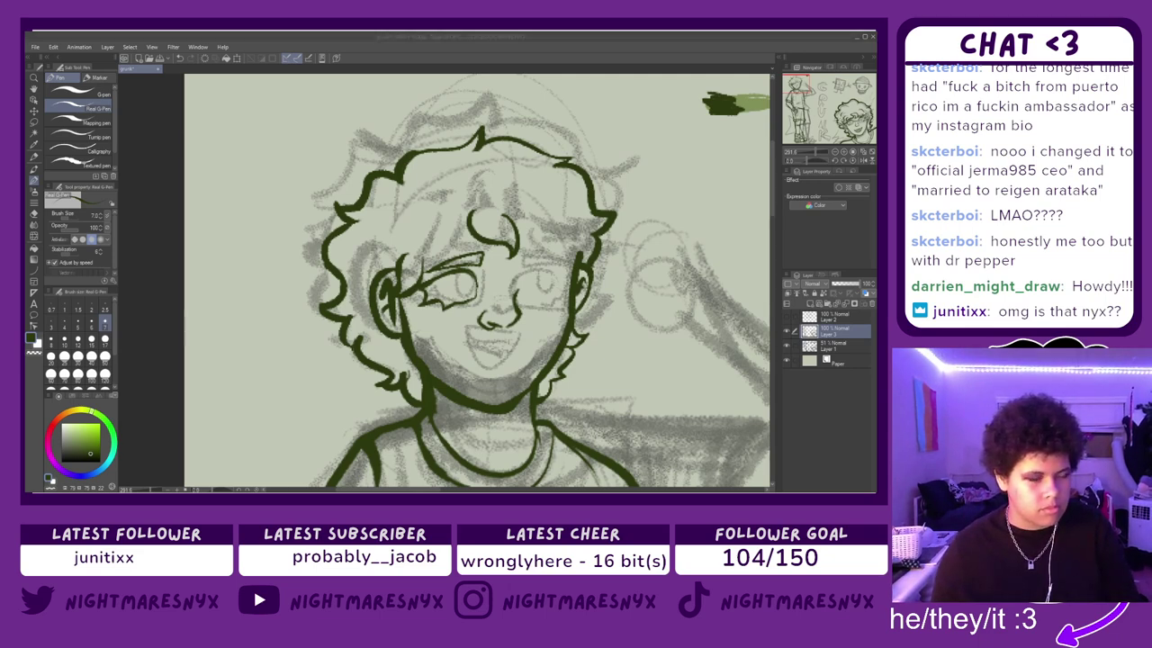
pyautogui.hotkey('alt', 'Tab')
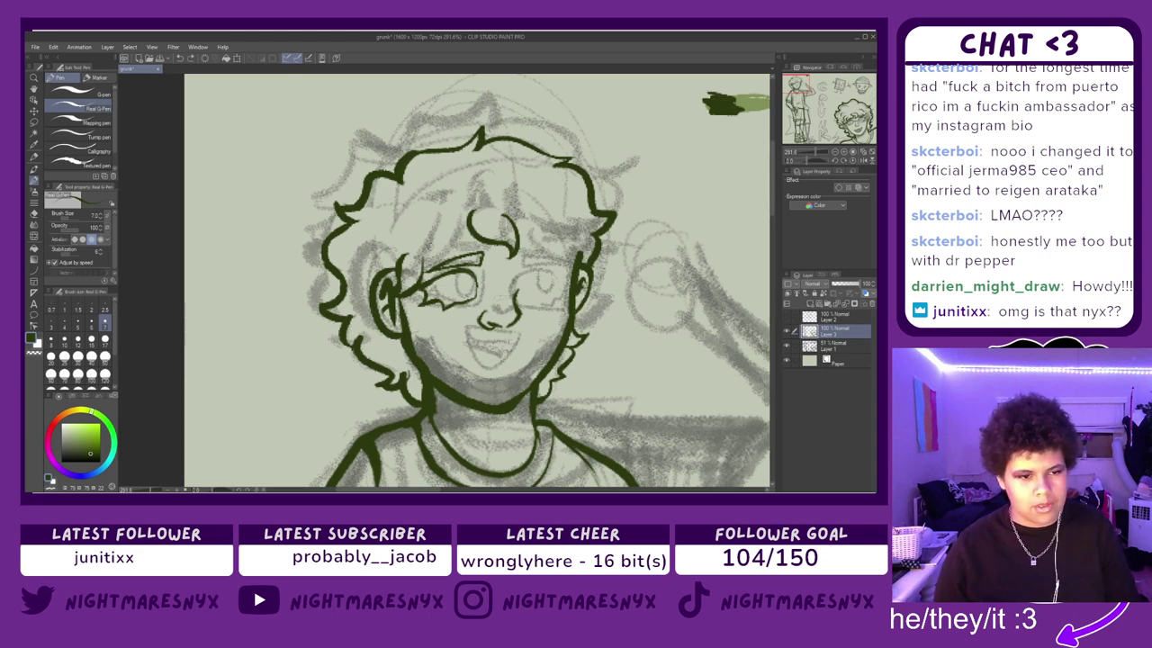
# - Ink the rest of the fringe on both sides of the forehead curl, joining it to the hair at the temples
pyautogui.moveTo(434, 245); pyautogui.dragTo(420, 270)
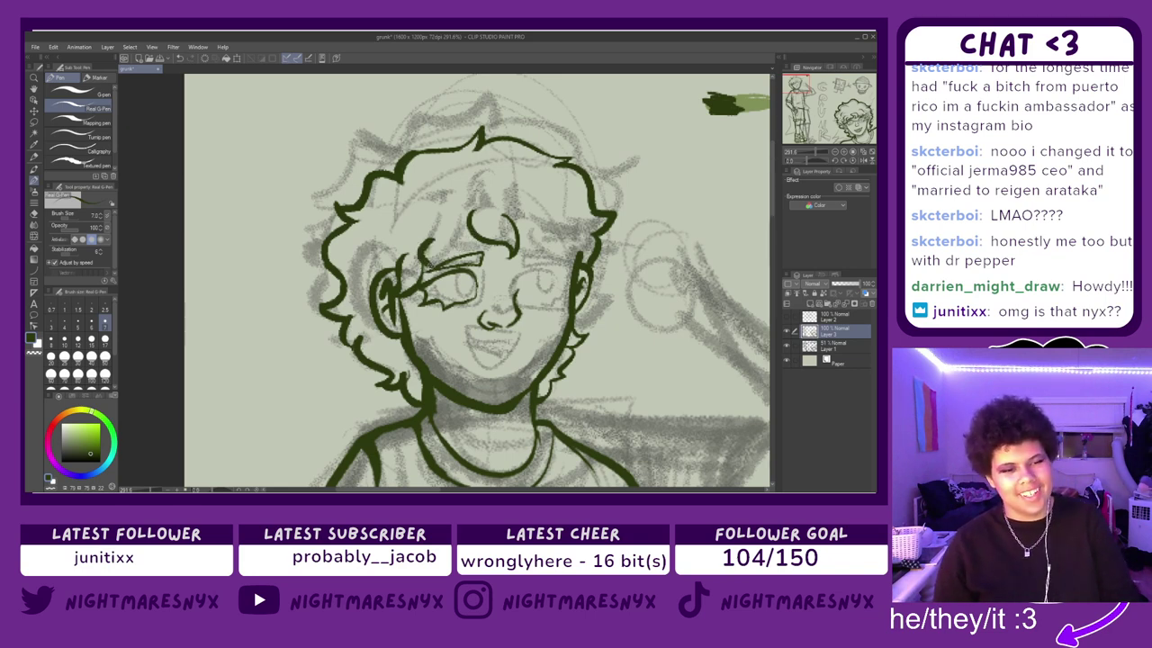
pyautogui.moveTo(429, 267); pyautogui.dragTo(468, 251)
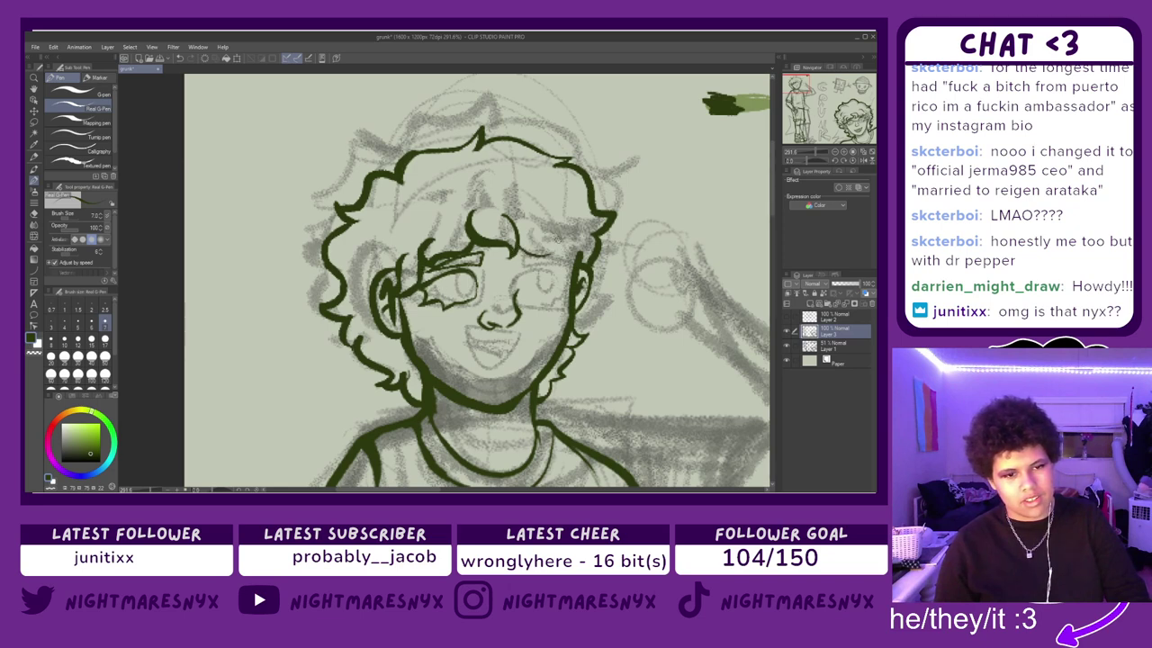
pyautogui.moveTo(545, 239); pyautogui.dragTo(559, 248)
pyautogui.moveTo(546, 253); pyautogui.dragTo(578, 269)
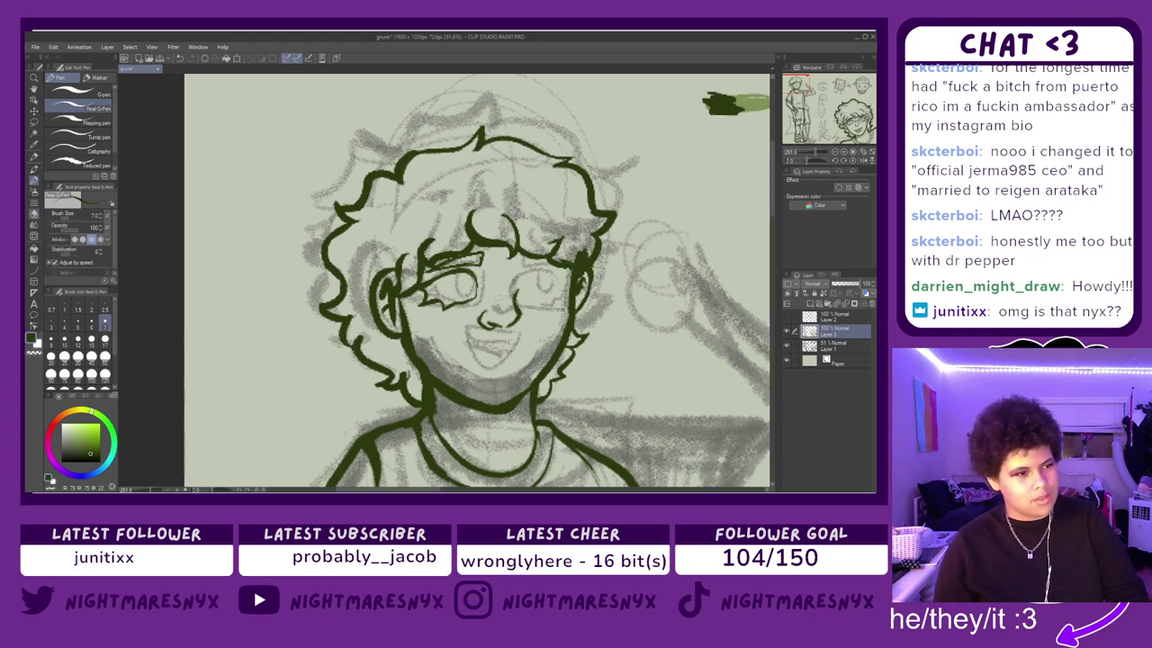
# - Erase the stray overlapping lines where the fringe meets the hair above the right-hand ear
pyautogui.press('e')
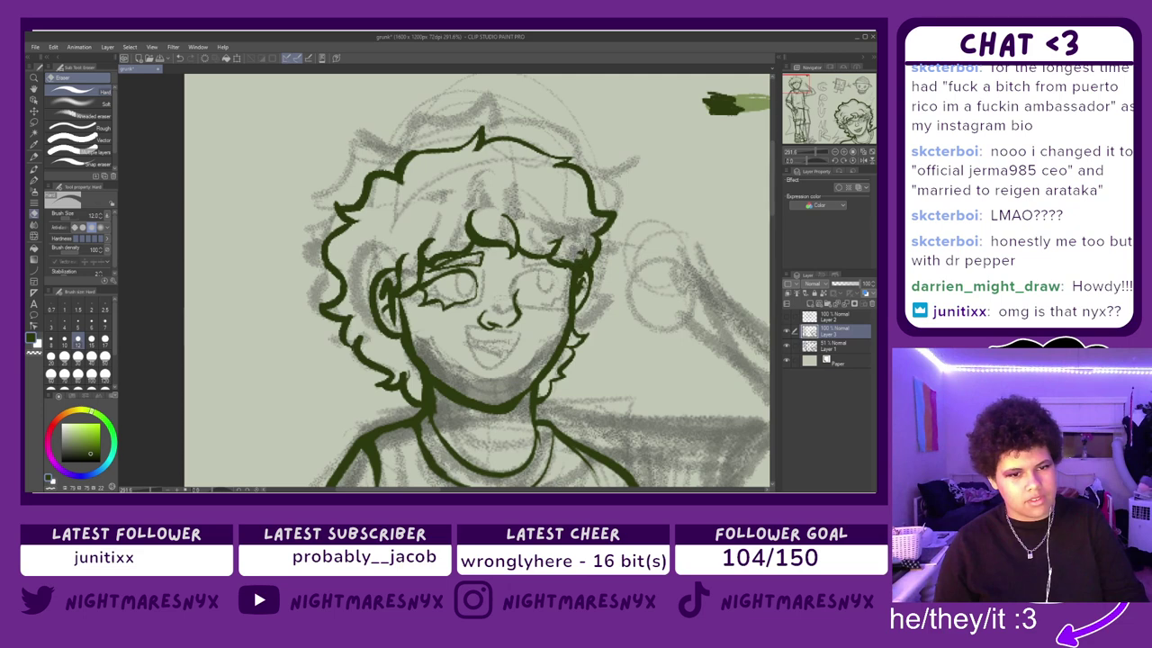
pyautogui.moveTo(580, 249); pyautogui.dragTo(582, 259)
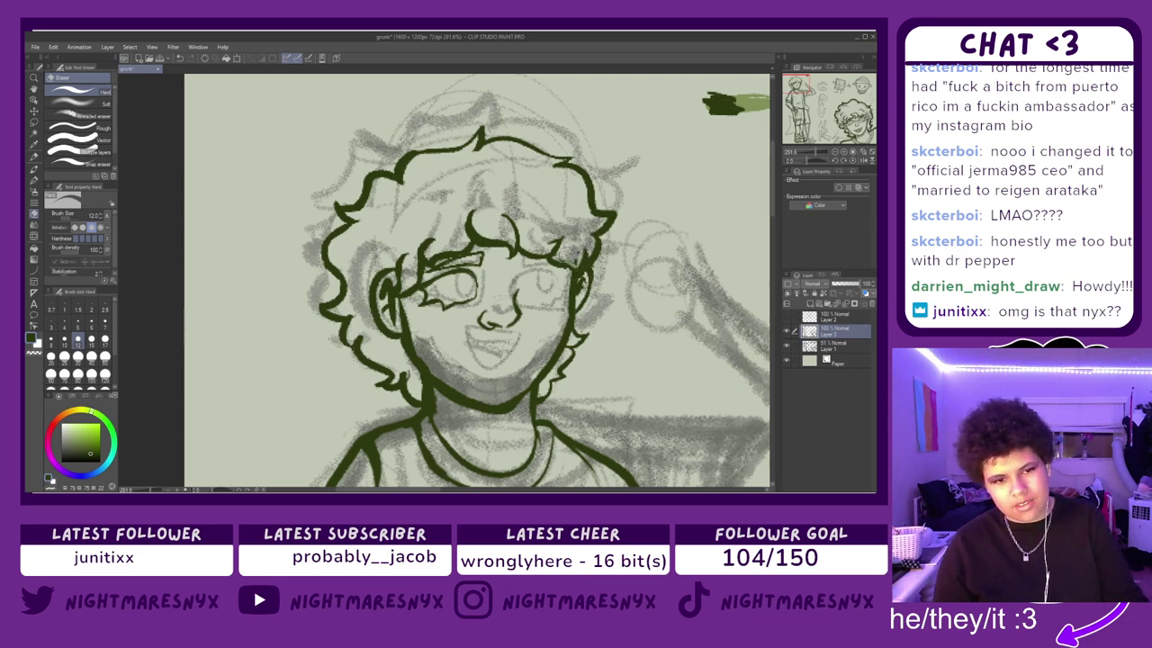
pyautogui.moveTo(566, 263); pyautogui.dragTo(563, 255)
pyautogui.moveTo(576, 252); pyautogui.dragTo(580, 275)
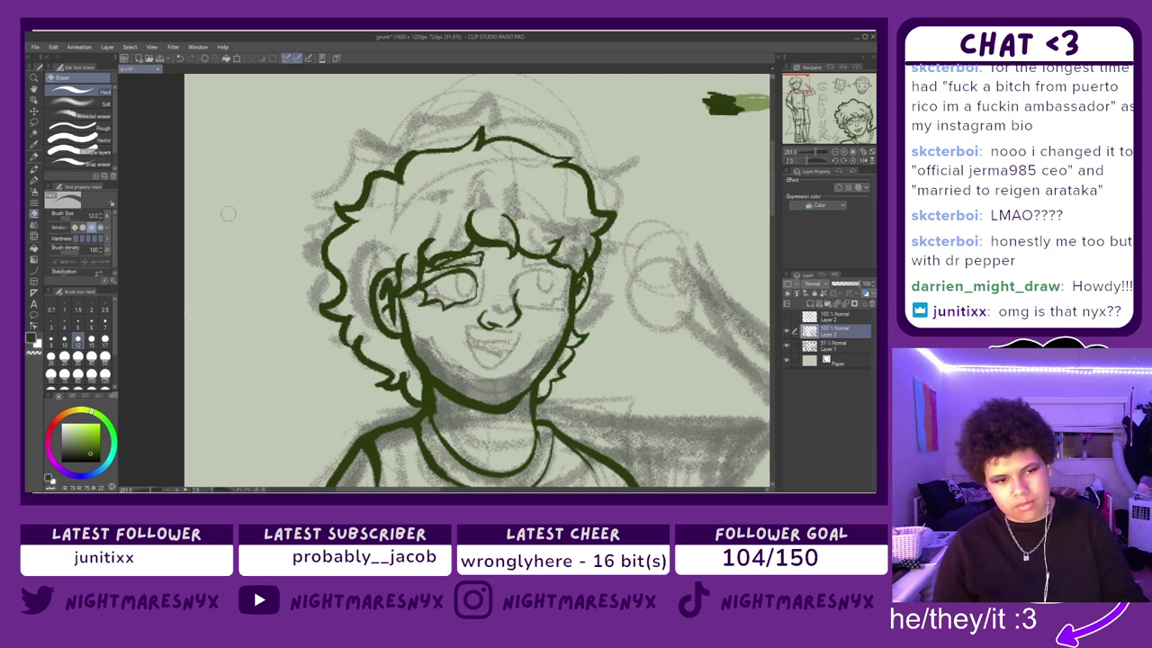
# - Thicken the curls below the right-hand ear with the Real G-Pen
pyautogui.click(35, 178)
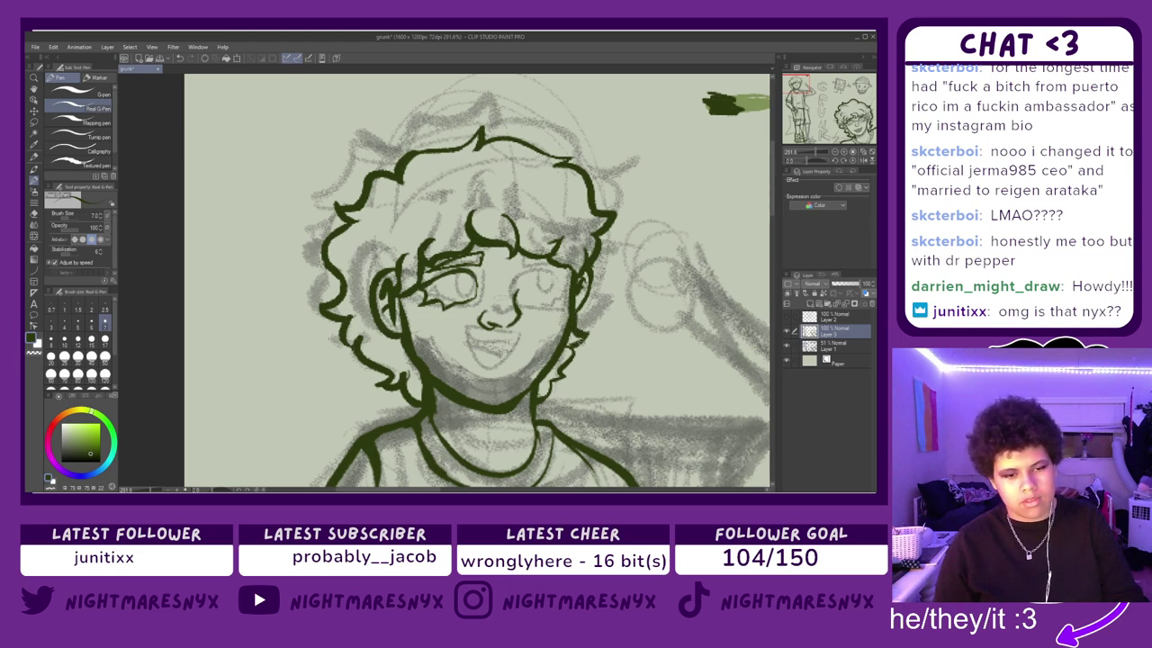
pyautogui.moveTo(586, 337); pyautogui.dragTo(556, 381)
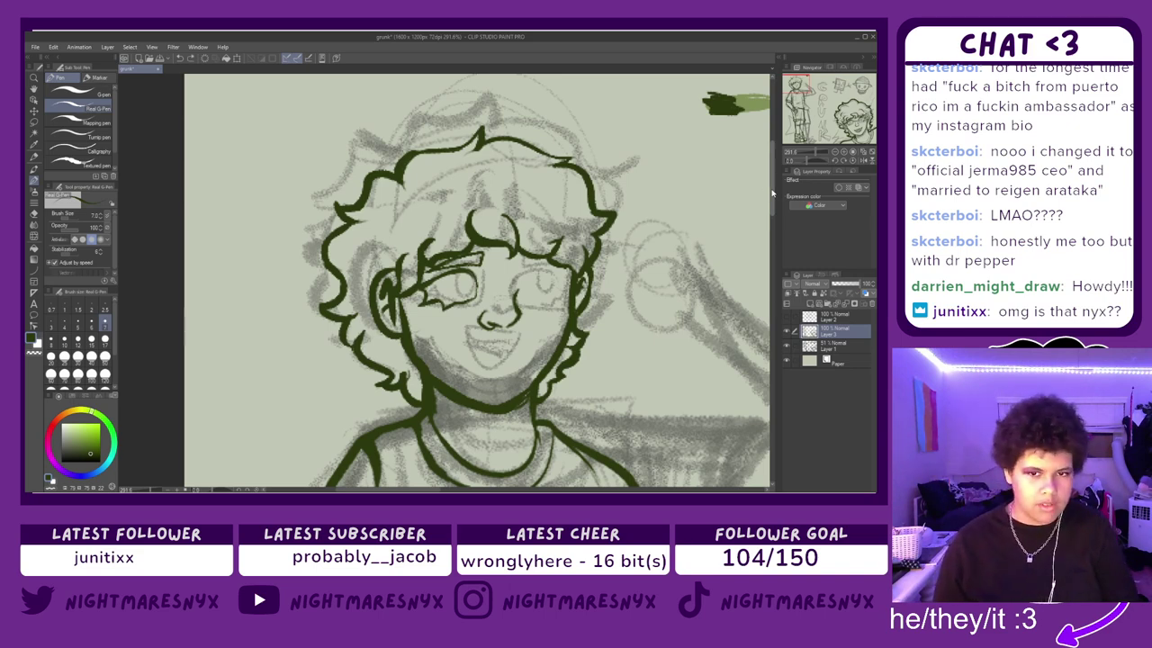
pyautogui.moveTo(772, 193)
pyautogui.mouseDown()
pyautogui.moveTo(773, 213)
pyautogui.moveTo(773, 201)
pyautogui.mouseUp()
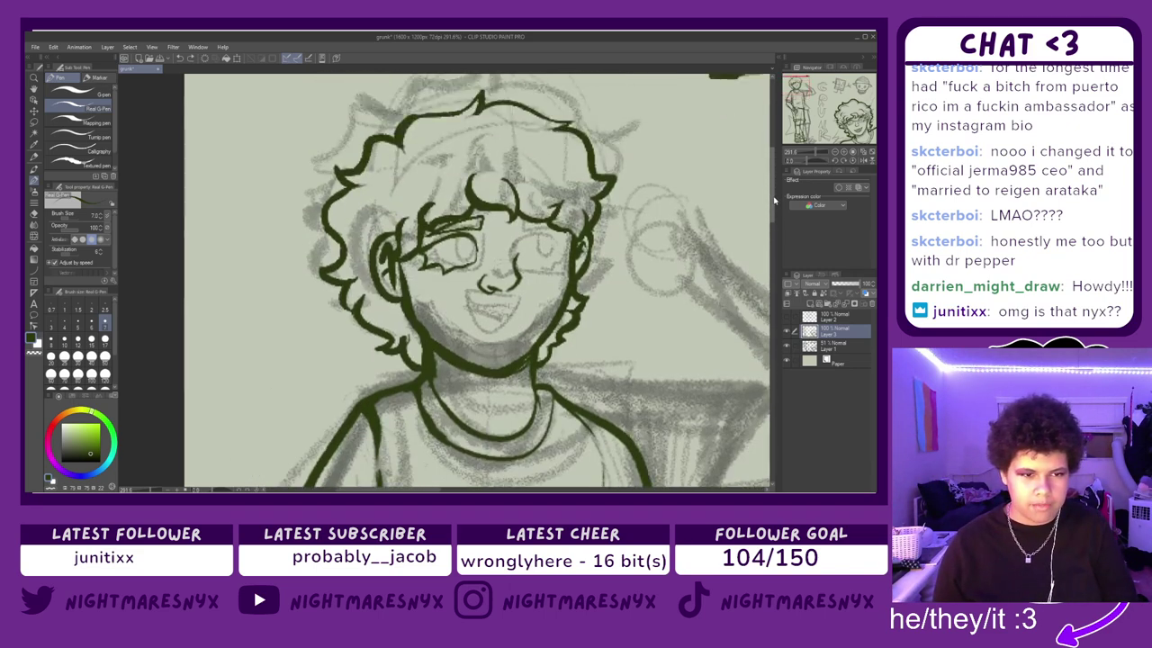
pyautogui.click(250, 493)
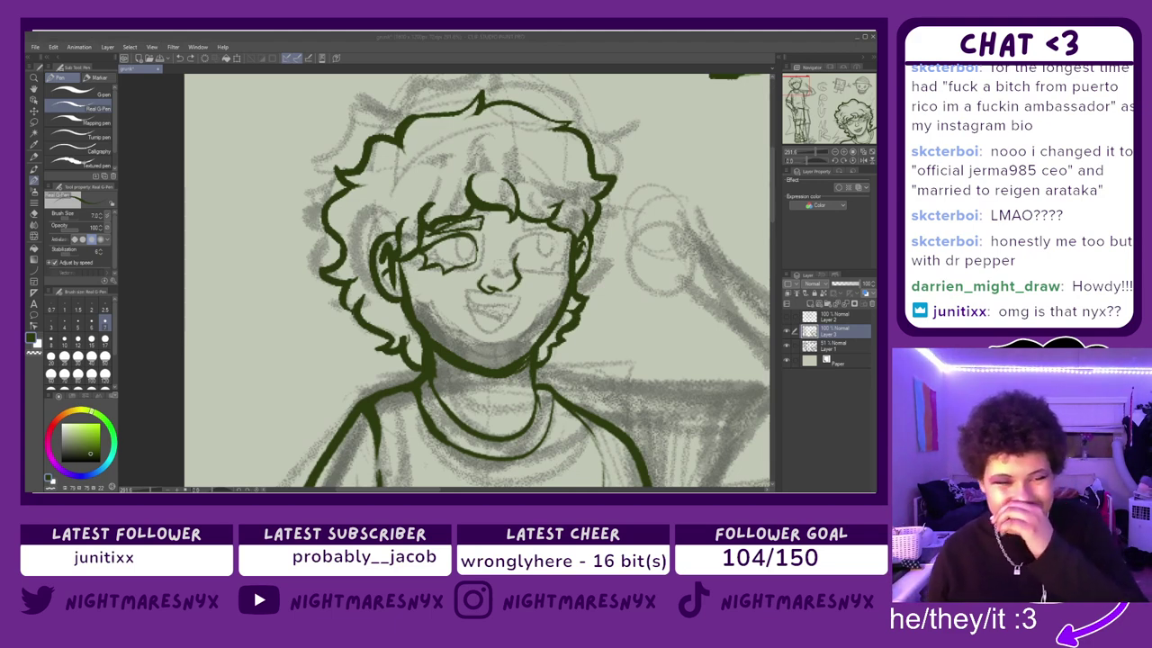
pyautogui.click(607, 432)
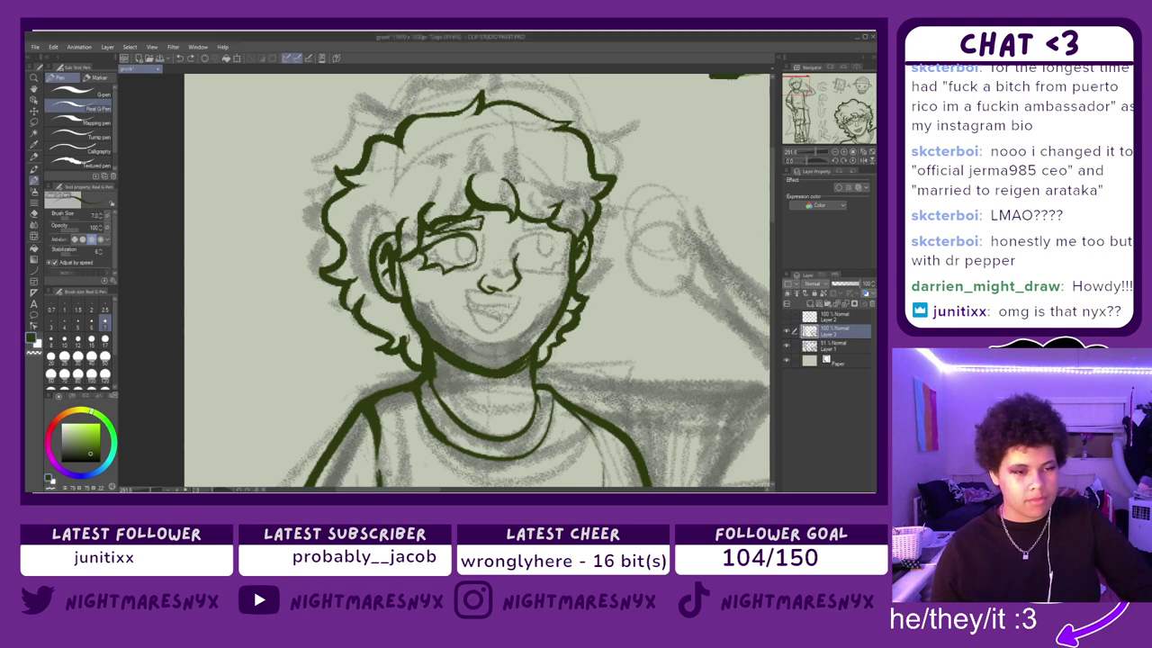
pyautogui.scroll(1, 607, 432)
pyautogui.scroll(1, 632, 156)
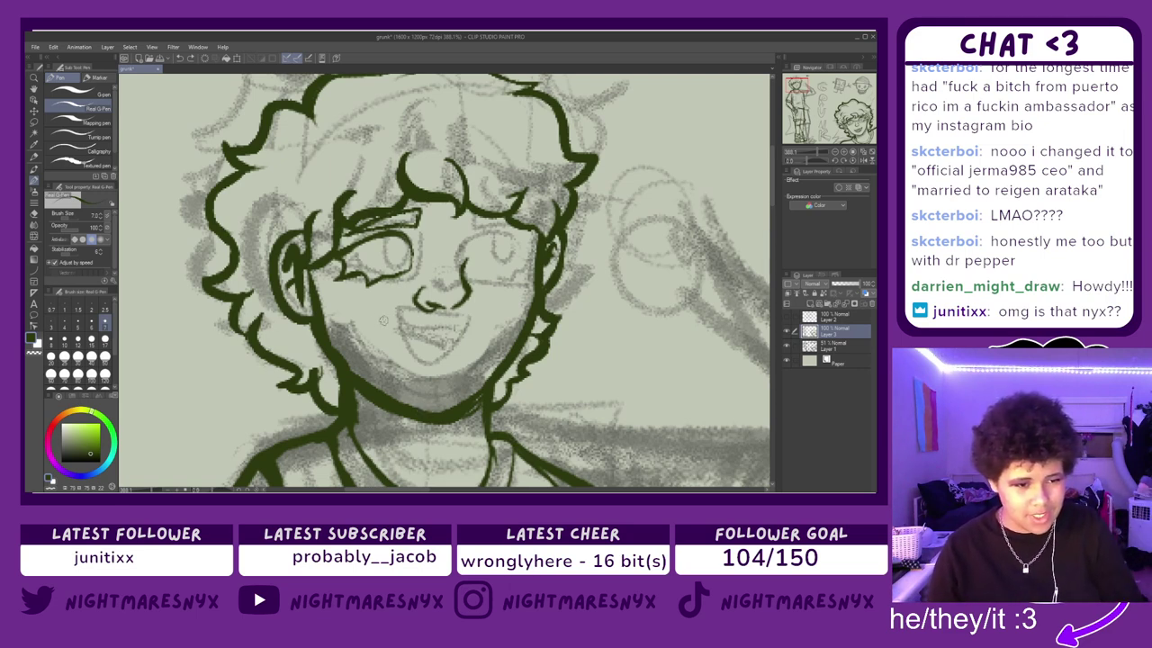
pyautogui.moveTo(392, 337); pyautogui.dragTo(482, 340)
pyautogui.hotkey('ctrl', 'z')
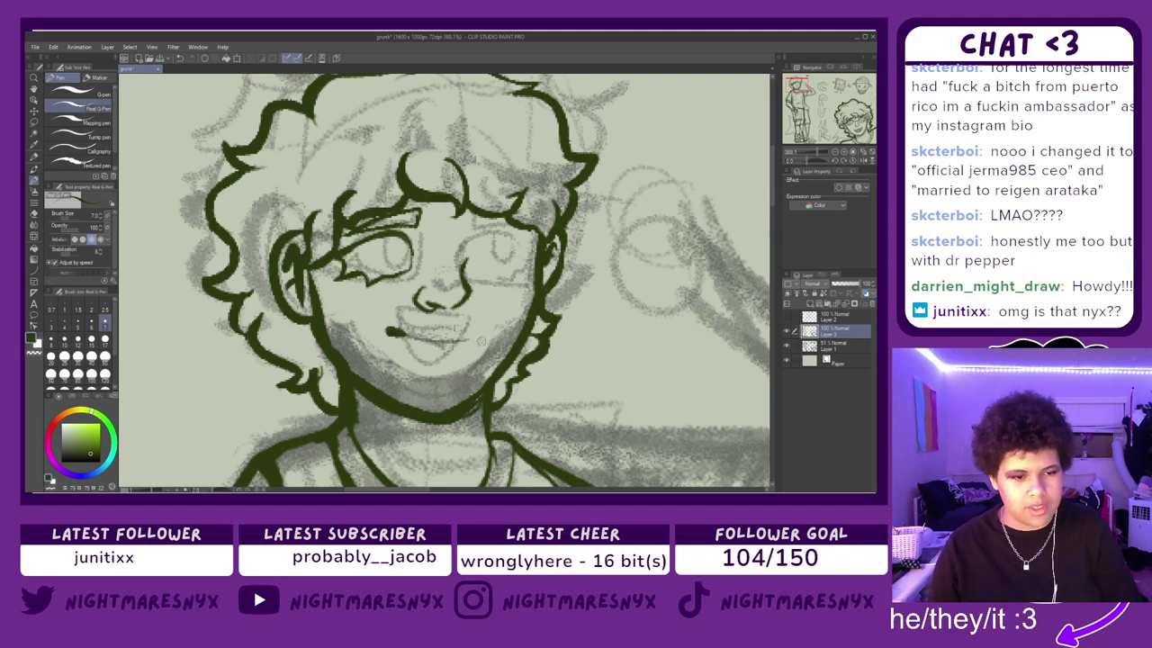
pyautogui.hotkey('ctrl', 'z')
pyautogui.hotkey('ctrl', 'z')
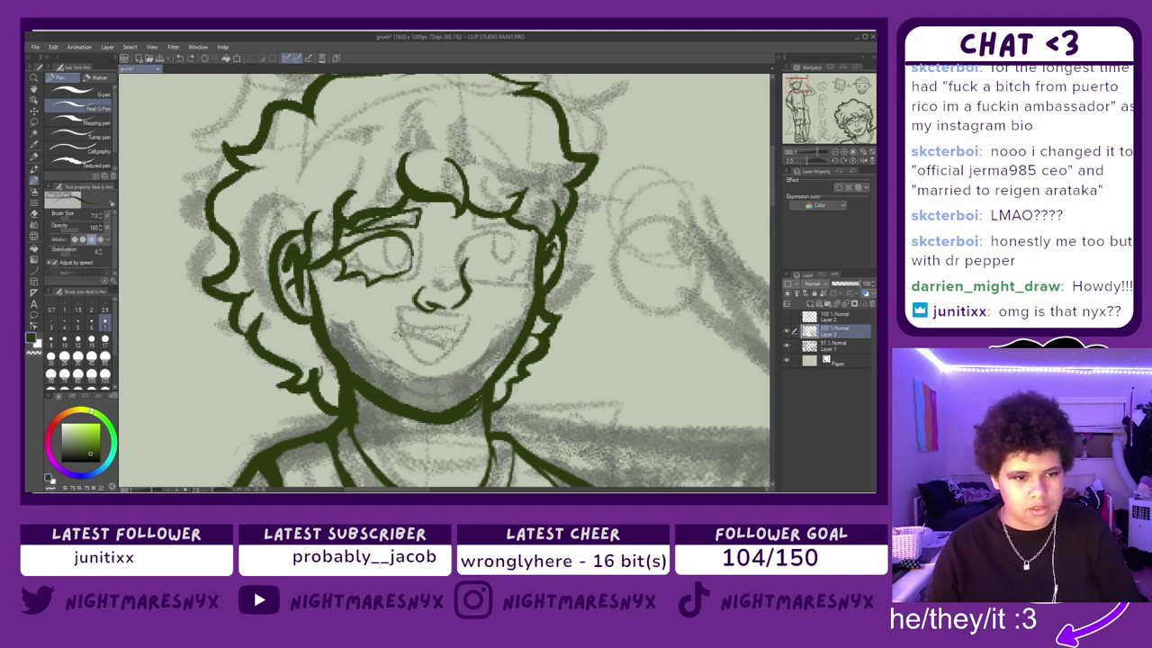
# - Ink the character's open smile with a curved lower lip line and an upper line joining both mouth corners
pyautogui.moveTo(379, 333); pyautogui.dragTo(453, 355)
pyautogui.moveTo(381, 337)
pyautogui.mouseDown()
pyautogui.moveTo(397, 331)
pyautogui.moveTo(367, 324)
pyautogui.moveTo(386, 336)
pyautogui.mouseUp()
pyautogui.hotkey('ctrl', 'z')
pyautogui.hotkey('ctrl', 'z')
pyautogui.hotkey('ctrl', 'z')
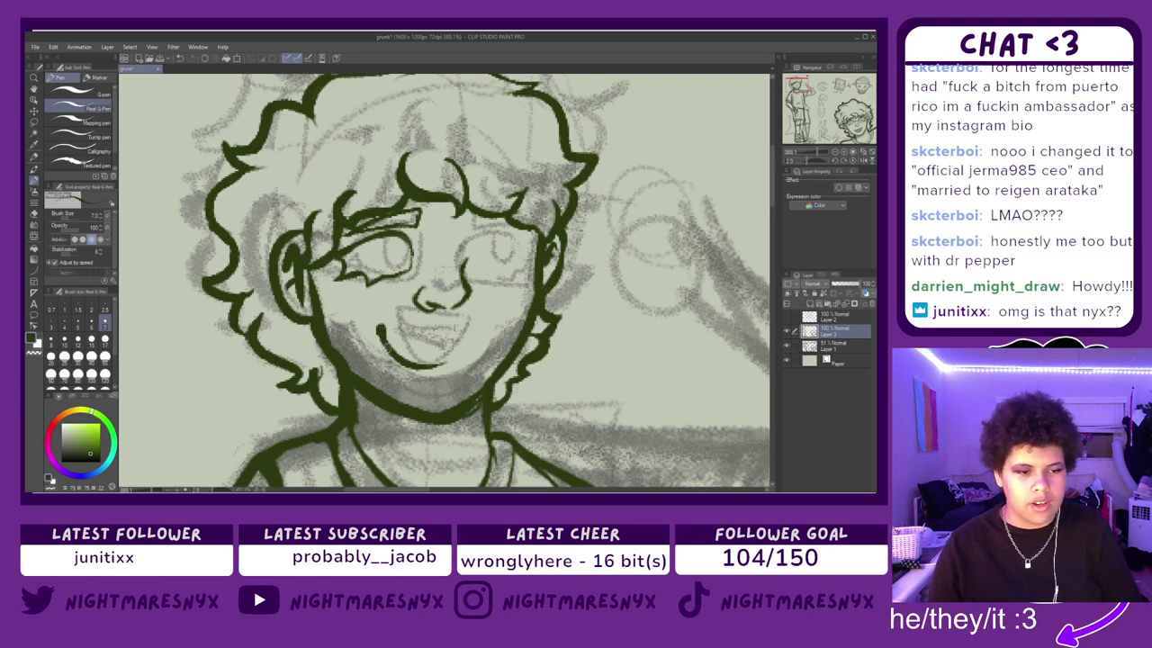
pyautogui.moveTo(378, 330); pyautogui.dragTo(423, 349)
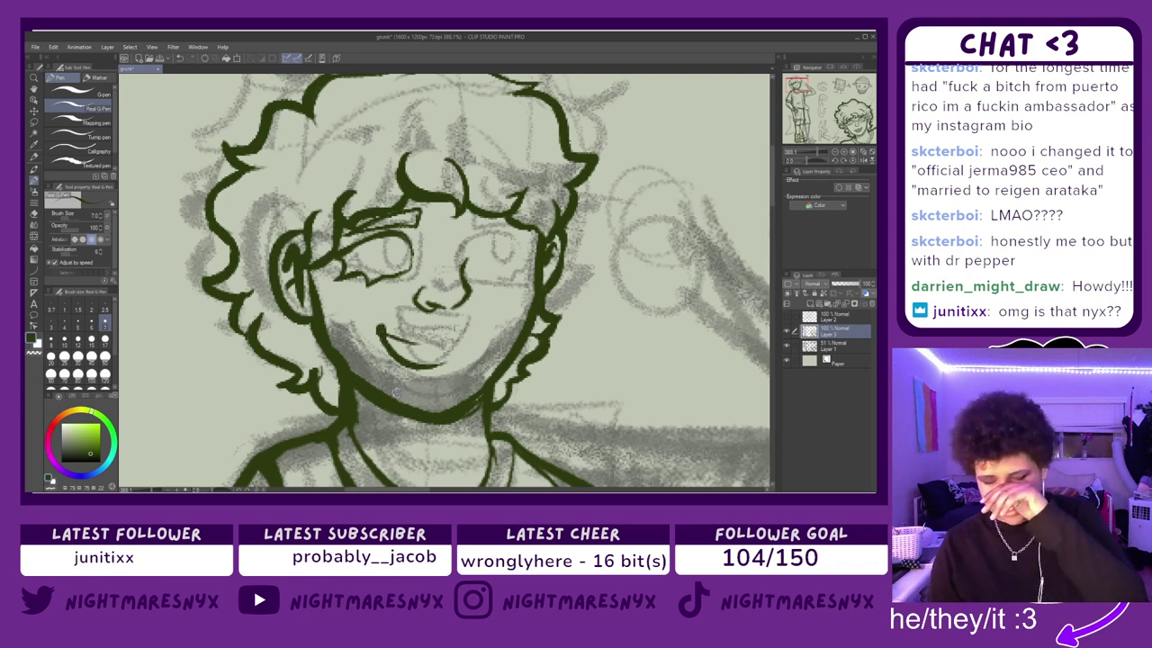
pyautogui.hotkey('ctrl', 'z')
pyautogui.hotkey('ctrl', 'z')
pyautogui.moveTo(379, 326)
pyautogui.mouseDown()
pyautogui.moveTo(478, 335)
pyautogui.moveTo(460, 355)
pyautogui.moveTo(465, 337)
pyautogui.mouseUp()
pyautogui.hotkey('ctrl', 'z')
pyautogui.hotkey('ctrl', 'z')
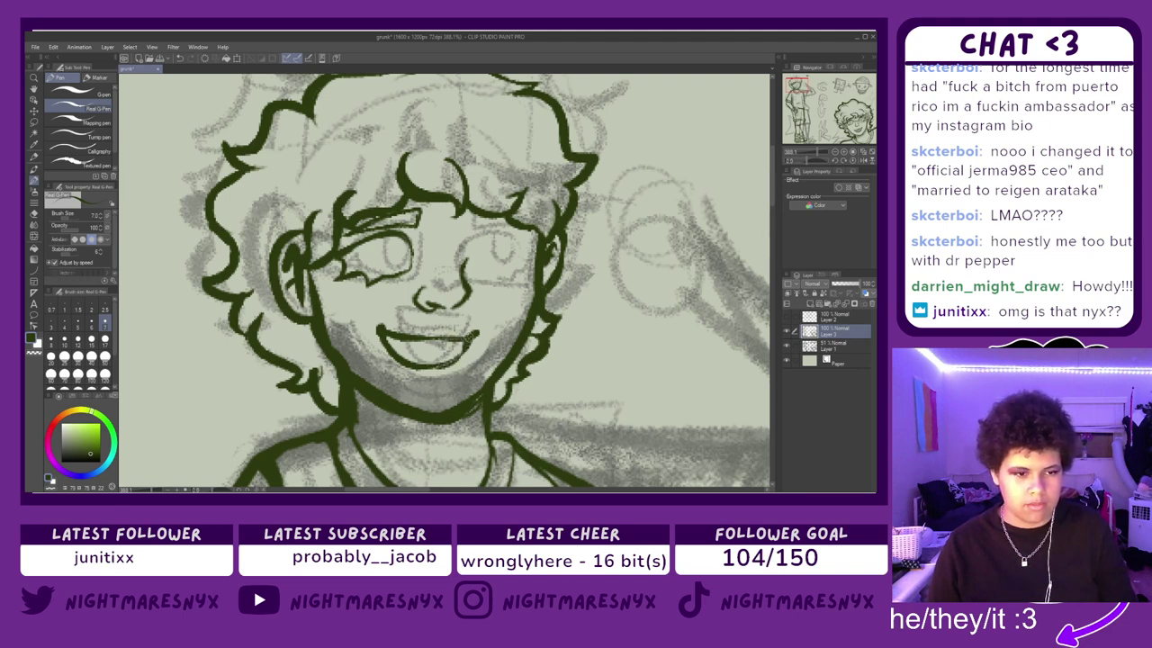
# - Try to ink the upper lid of the right-hand eye beside the nose bridge
pyautogui.moveTo(465, 262); pyautogui.dragTo(465, 284)
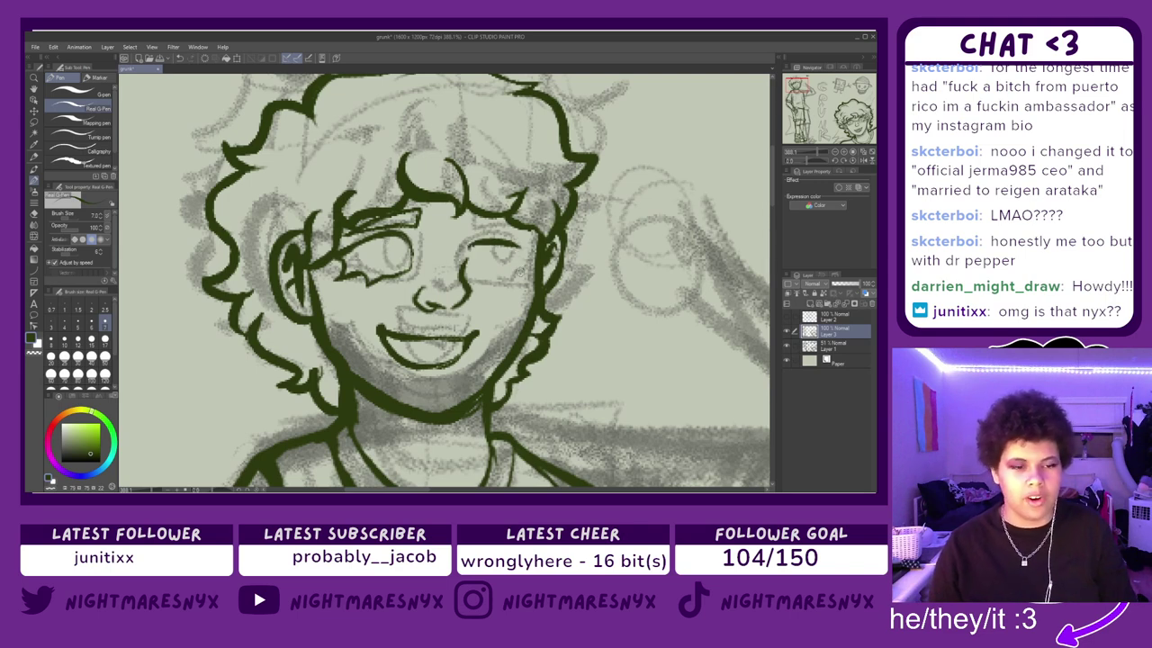
pyautogui.scroll(-5, 494, 181)
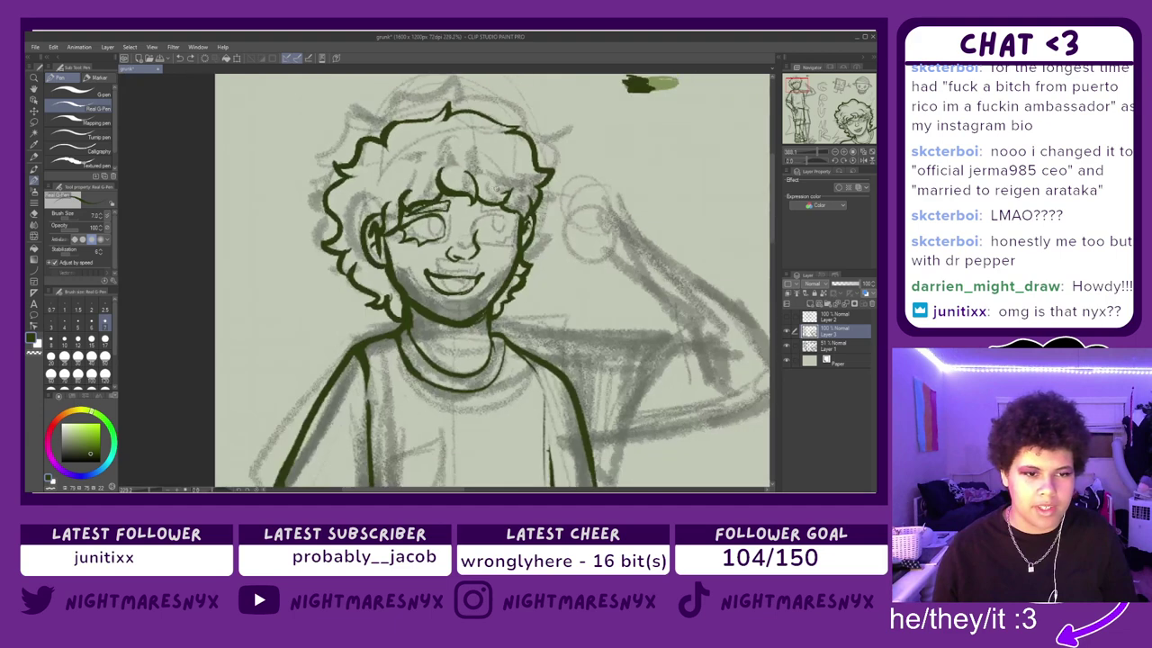
pyautogui.scroll(-2, 500, 180)
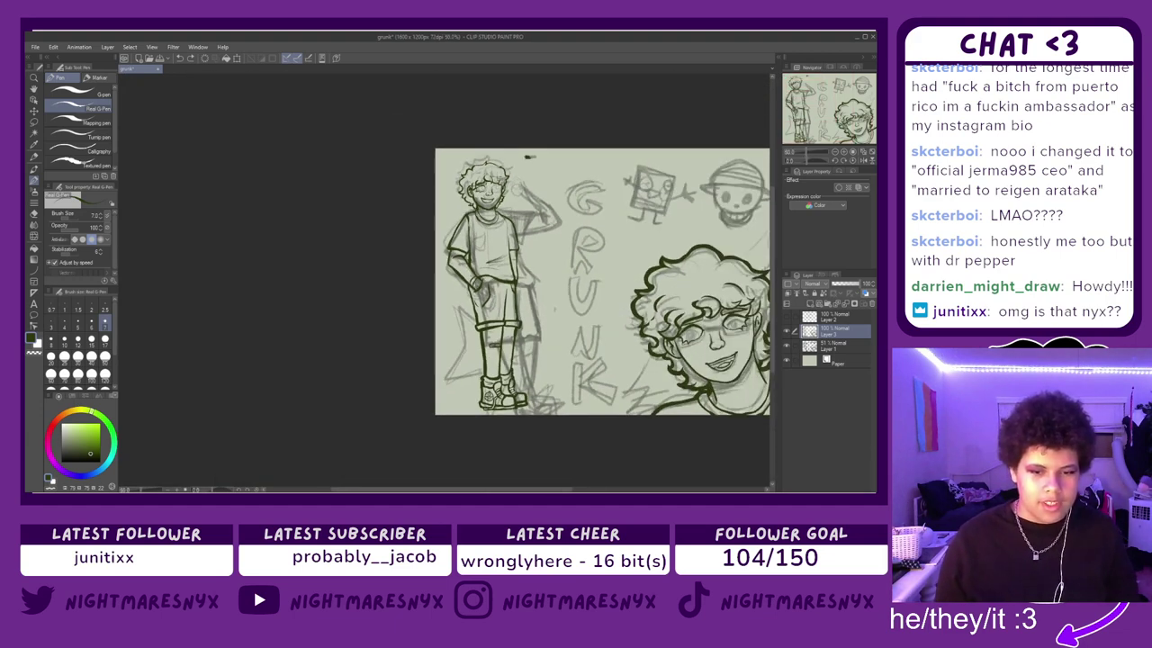
pyautogui.scroll(2, 687, 133)
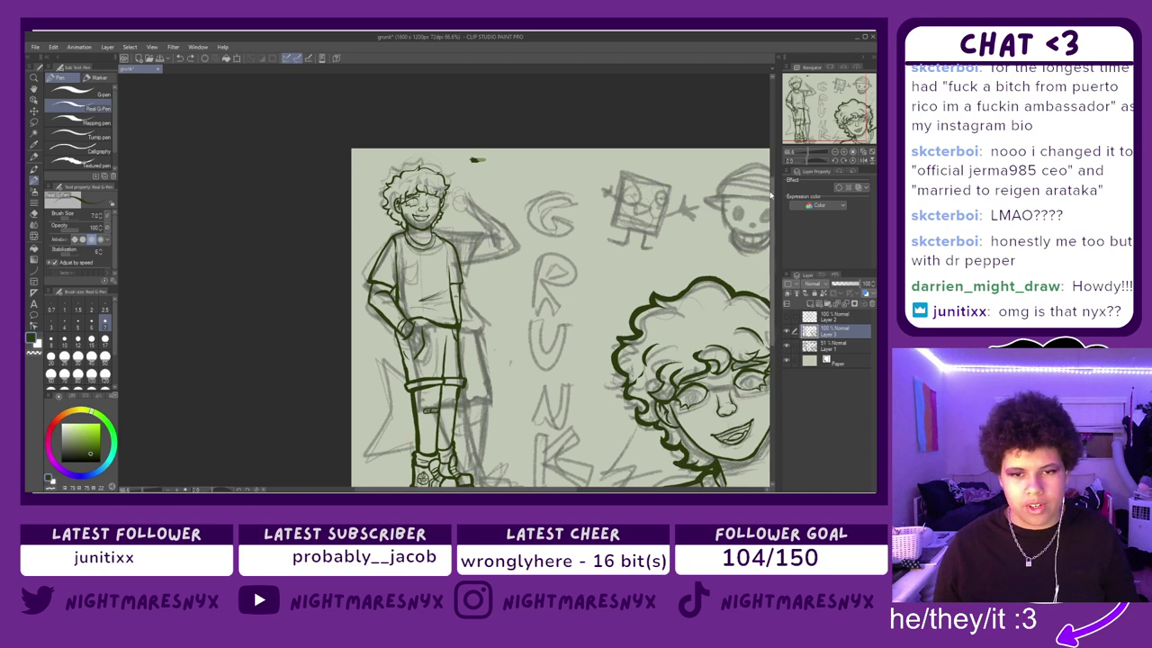
pyautogui.scroll(-2, 771, 252)
pyautogui.scroll(1, 771, 252)
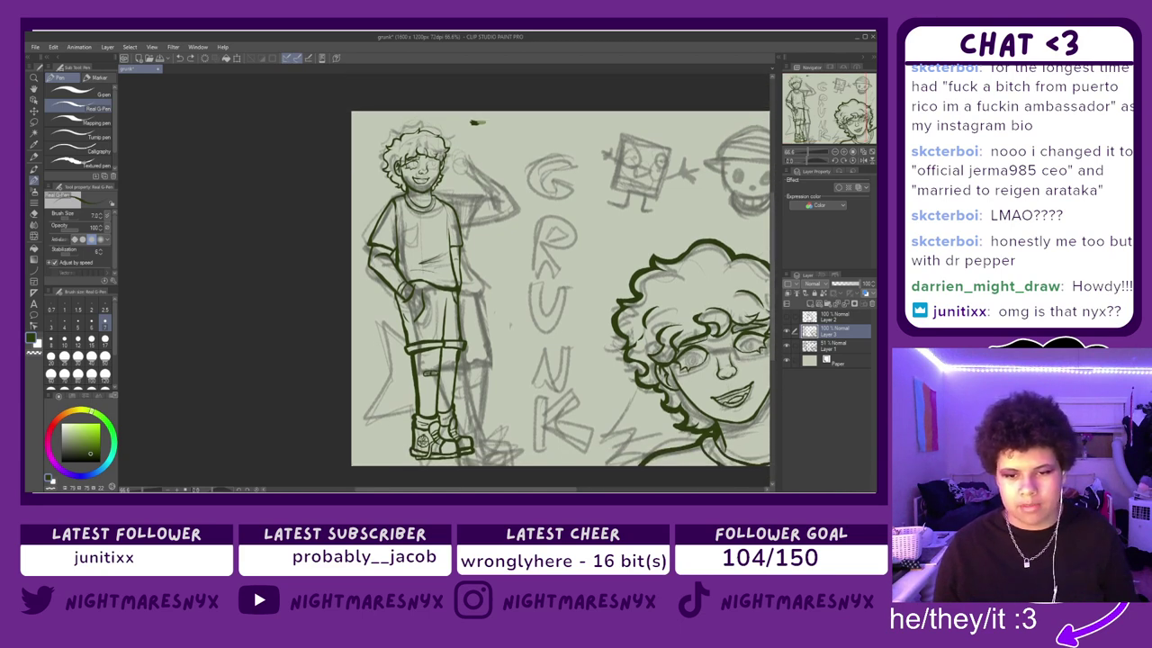
# - Add a new empty layer above the hidden Layer 2
pyautogui.click(838, 316)
pyautogui.click(786, 317)
pyautogui.click(788, 319)
pyautogui.click(814, 304)
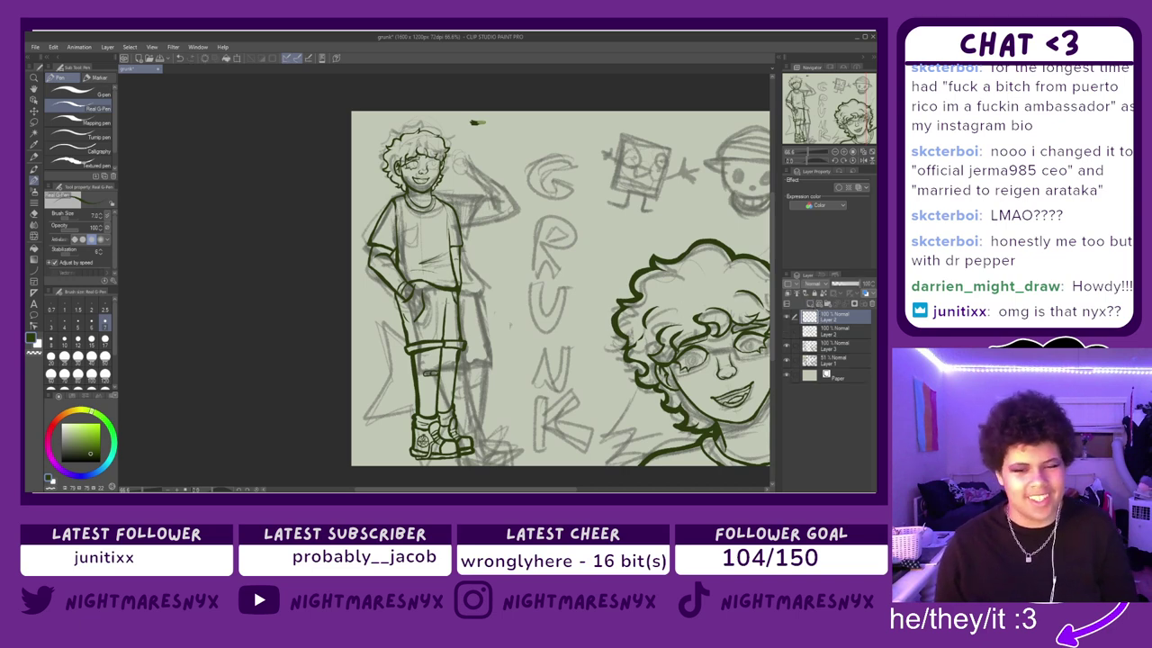
# - Examine the whole canvas and the standing figure's line art at several zoom levels
pyautogui.scroll(-2, 438, 400)
pyautogui.scroll(2, 430, 458)
pyautogui.scroll(5, 430, 458)
pyautogui.scroll(-4, 429, 458)
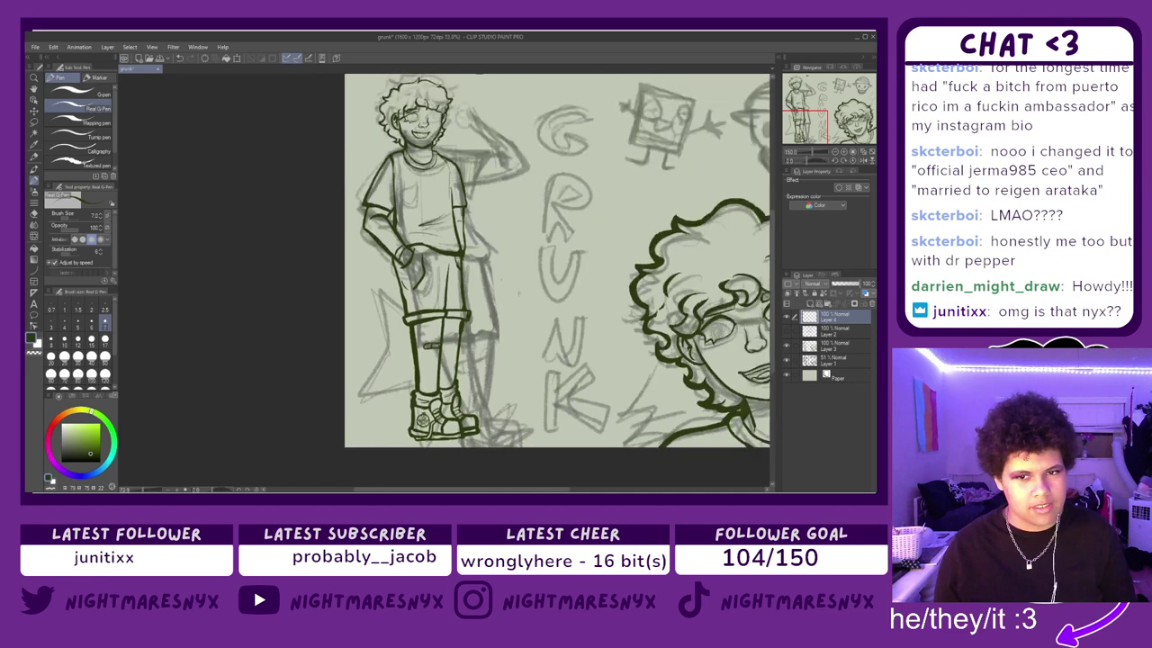
pyautogui.scroll(-3, 404, 477)
pyautogui.moveTo(416, 481); pyautogui.dragTo(467, 481)
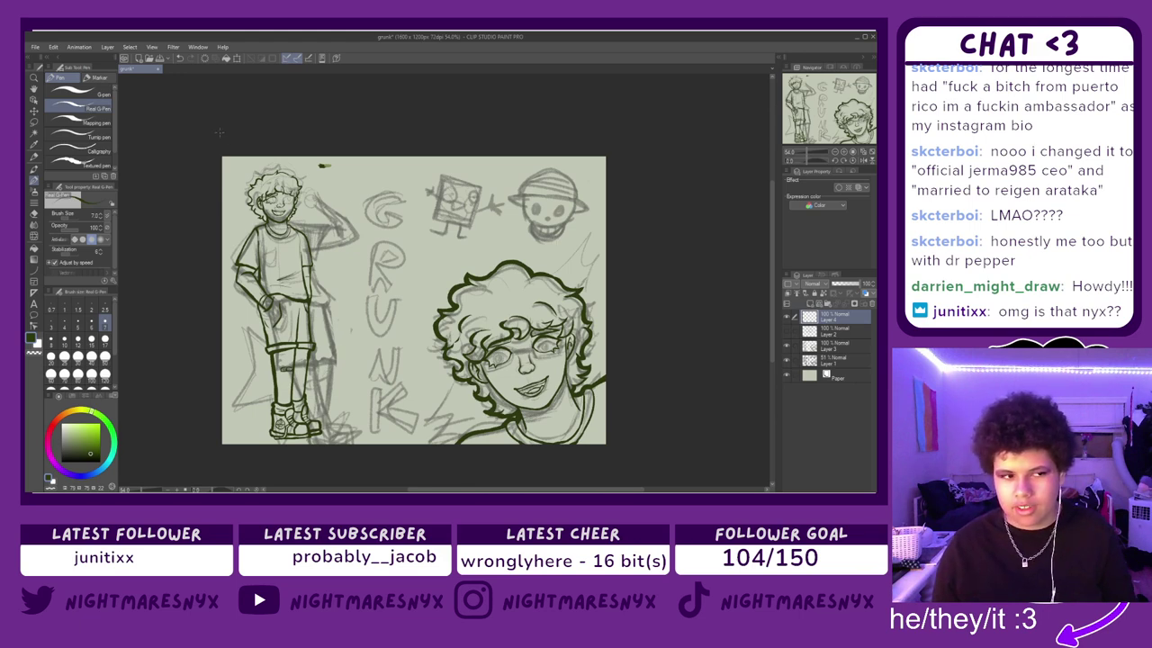
pyautogui.scroll(3, 254, 174)
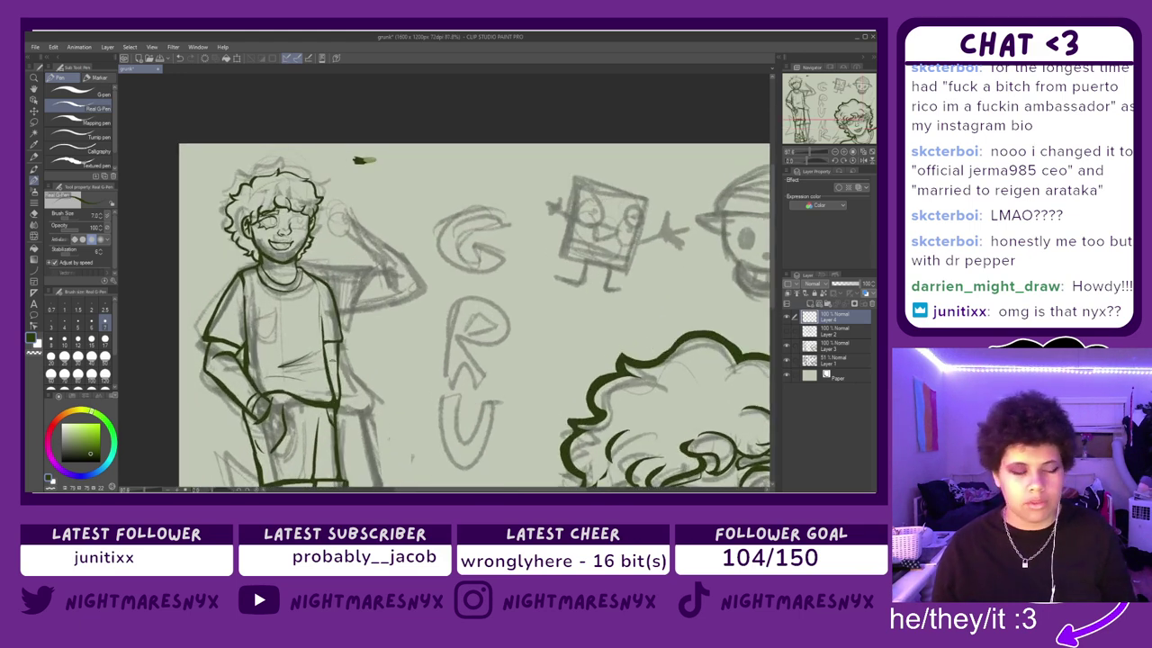
pyautogui.scroll(2, 212, 155)
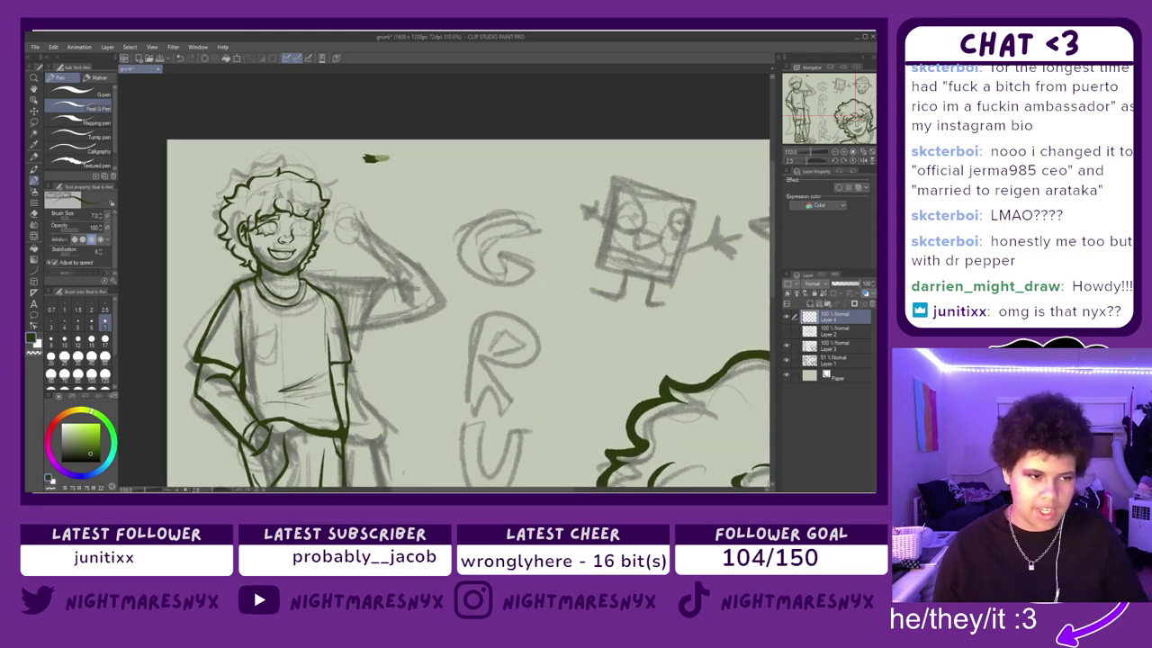
pyautogui.scroll(2, 274, 169)
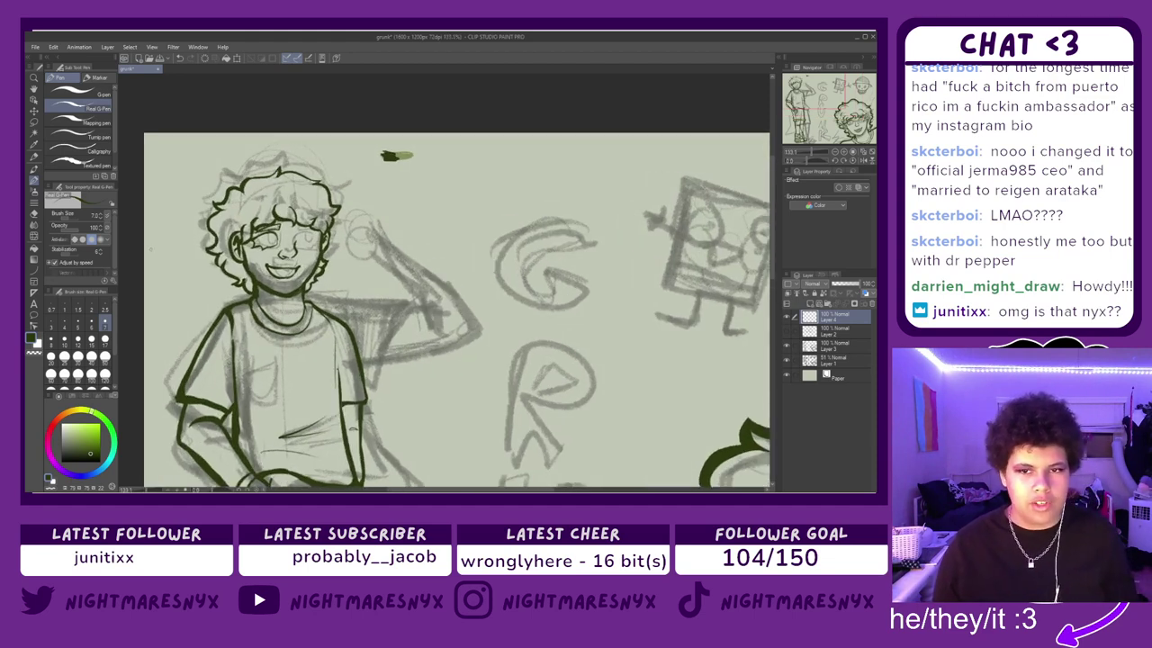
pyautogui.scroll(2, 150, 249)
pyautogui.scroll(1, 353, 196)
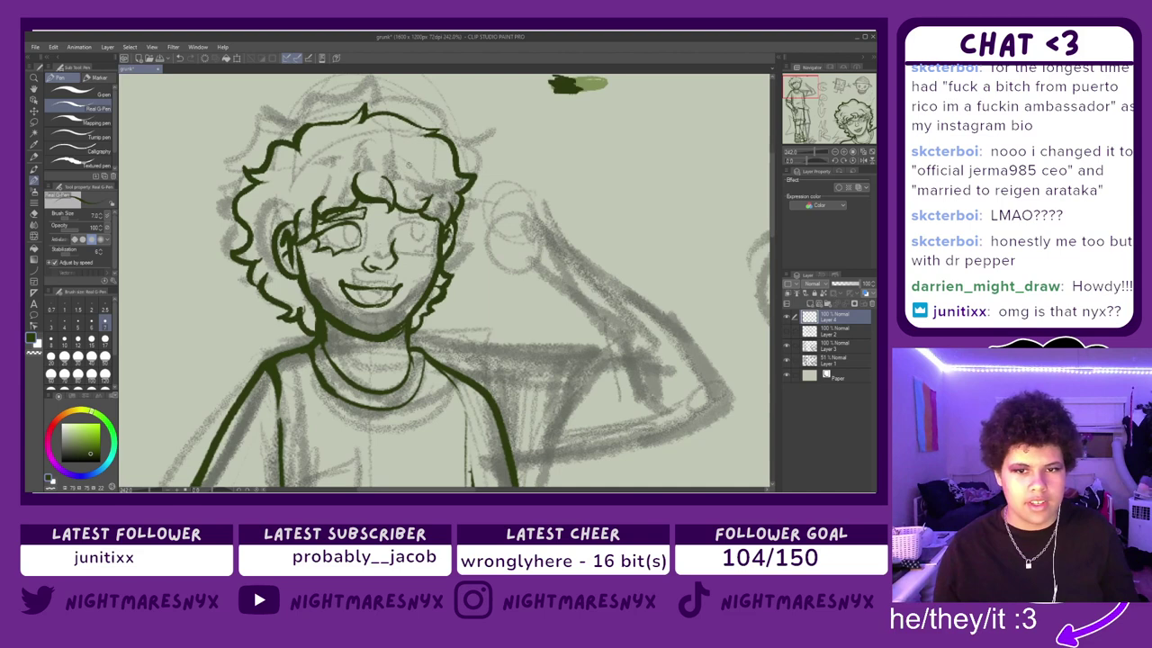
# - Hide the sketch on Layer 1 briefly to check the standing figure's clean line art, and show it again
pyautogui.scroll(-2, 408, 167)
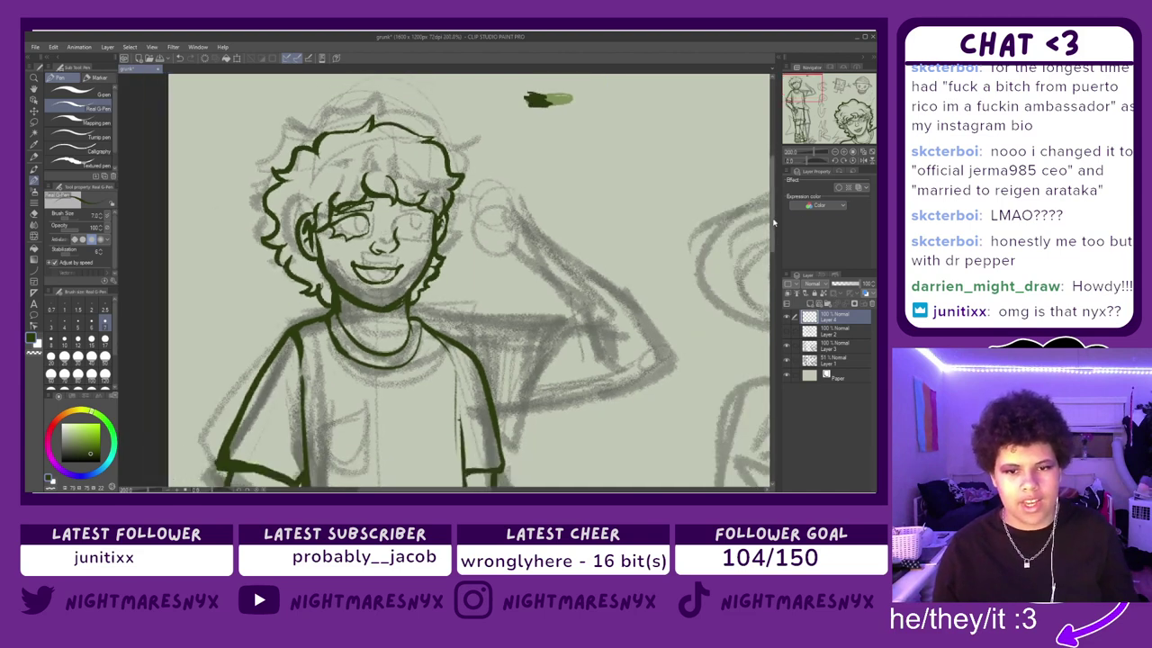
pyautogui.moveTo(774, 222); pyautogui.dragTo(769, 189)
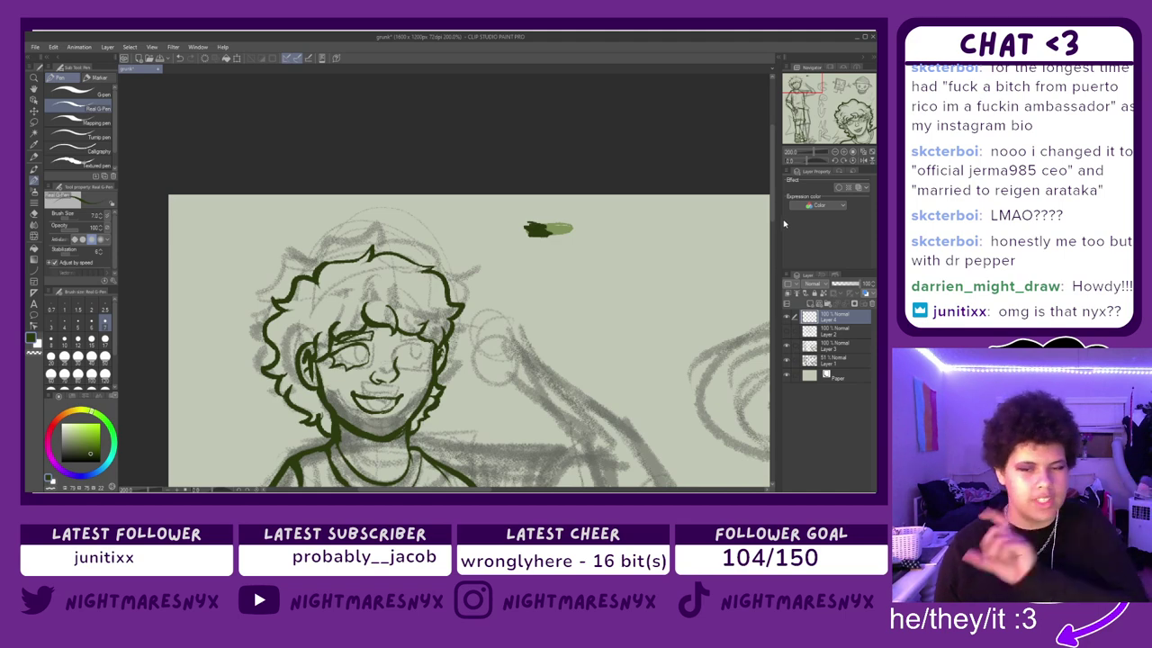
pyautogui.moveTo(773, 215); pyautogui.dragTo(772, 260)
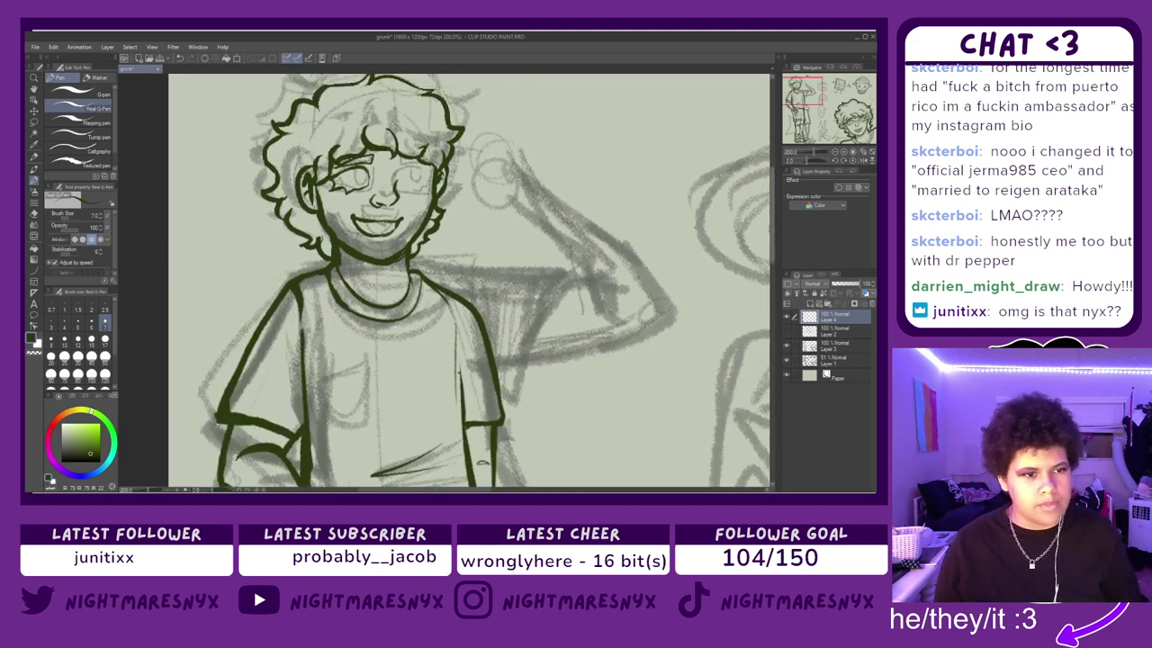
pyautogui.click(787, 360)
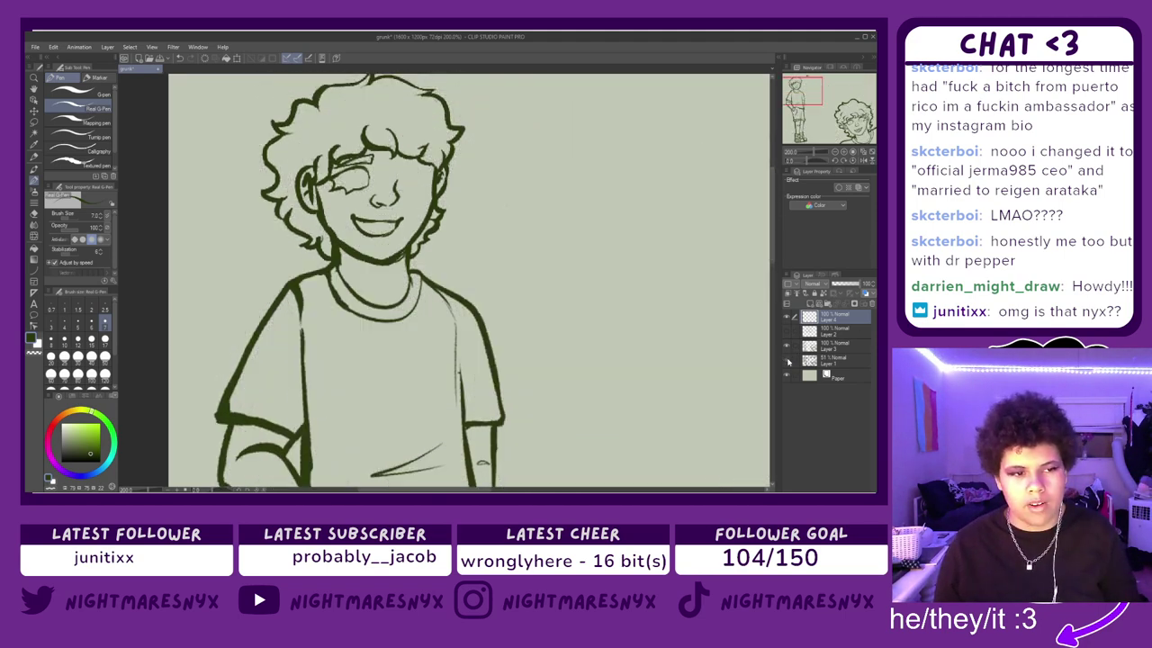
pyautogui.click(787, 360)
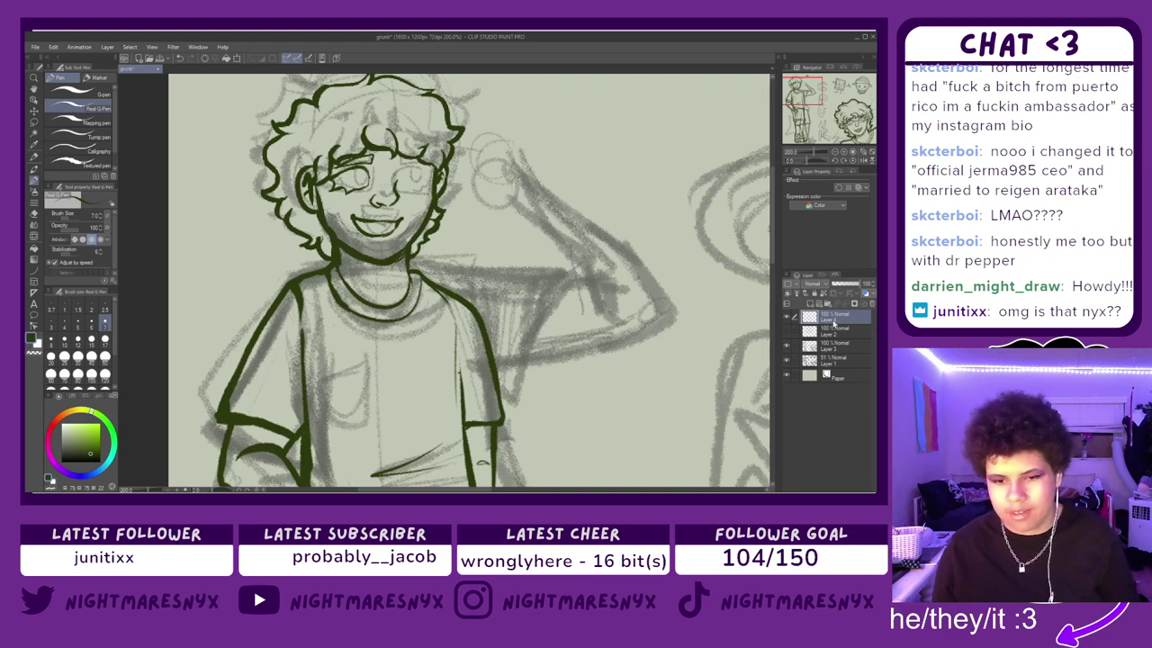
# - Lower the opacity of the rough sketch on Layer 1 to 24%
pyautogui.click(806, 348)
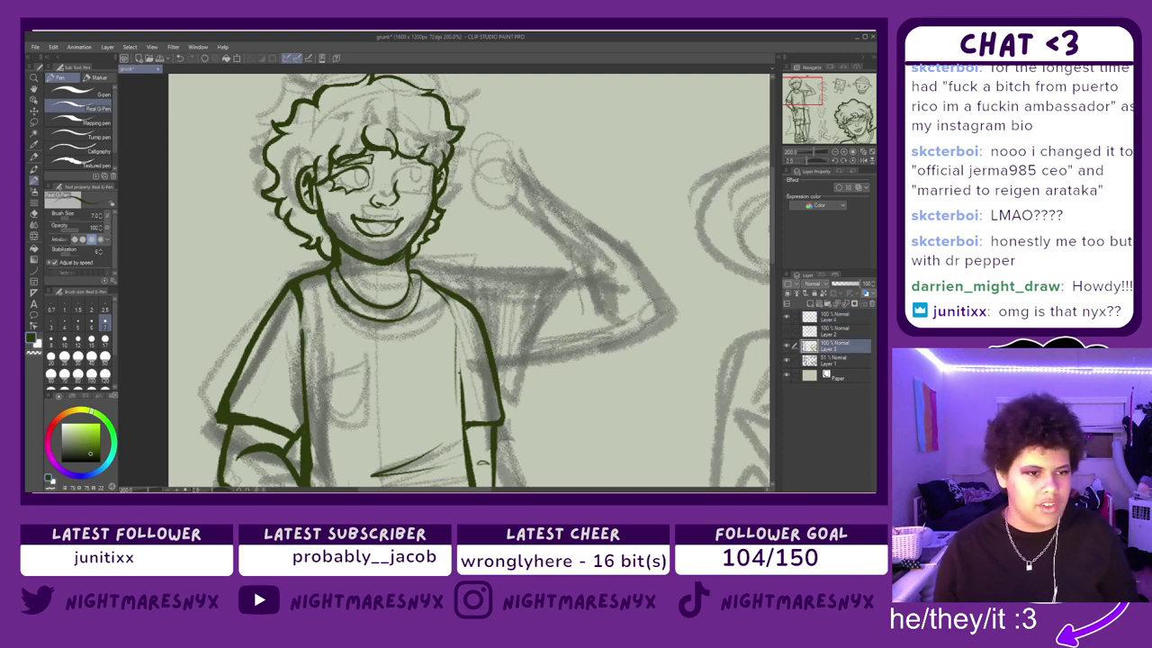
pyautogui.scroll(4, 423, 155)
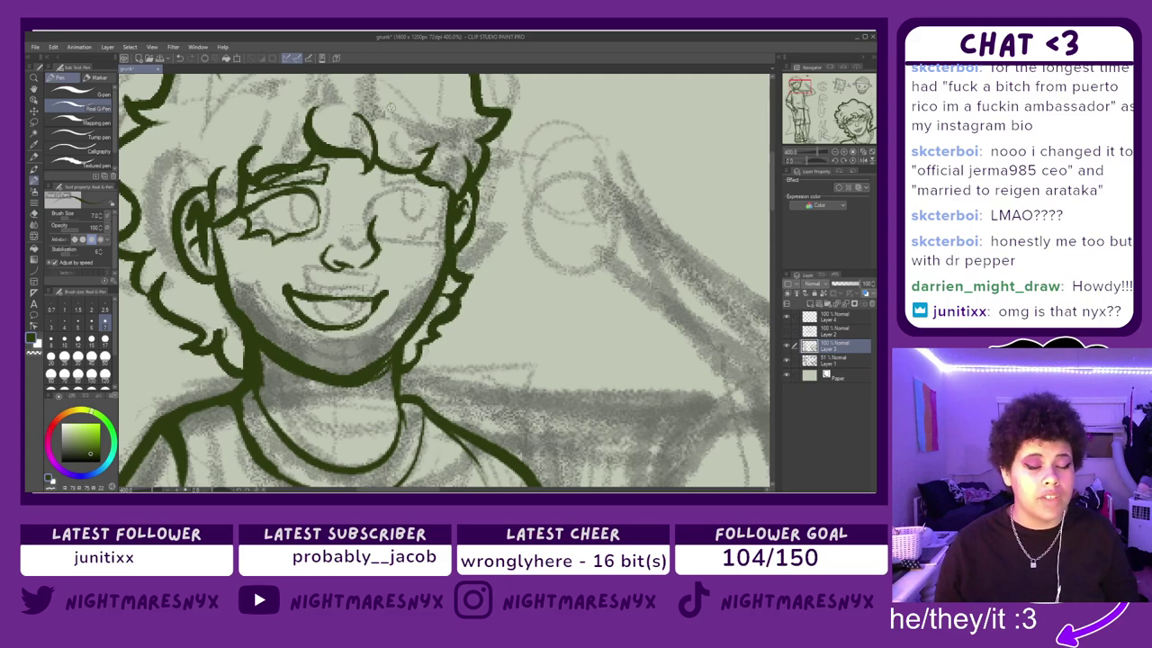
pyautogui.scroll(1, 390, 107)
pyautogui.moveTo(421, 489); pyautogui.dragTo(413, 490)
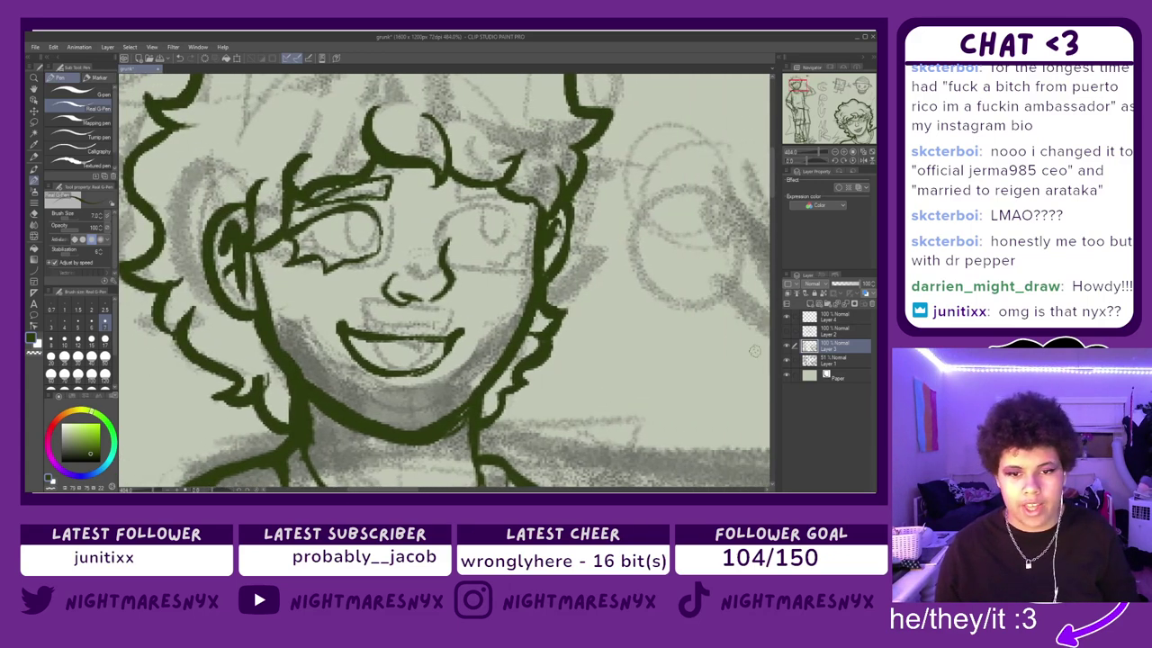
pyautogui.scroll(1, 779, 189)
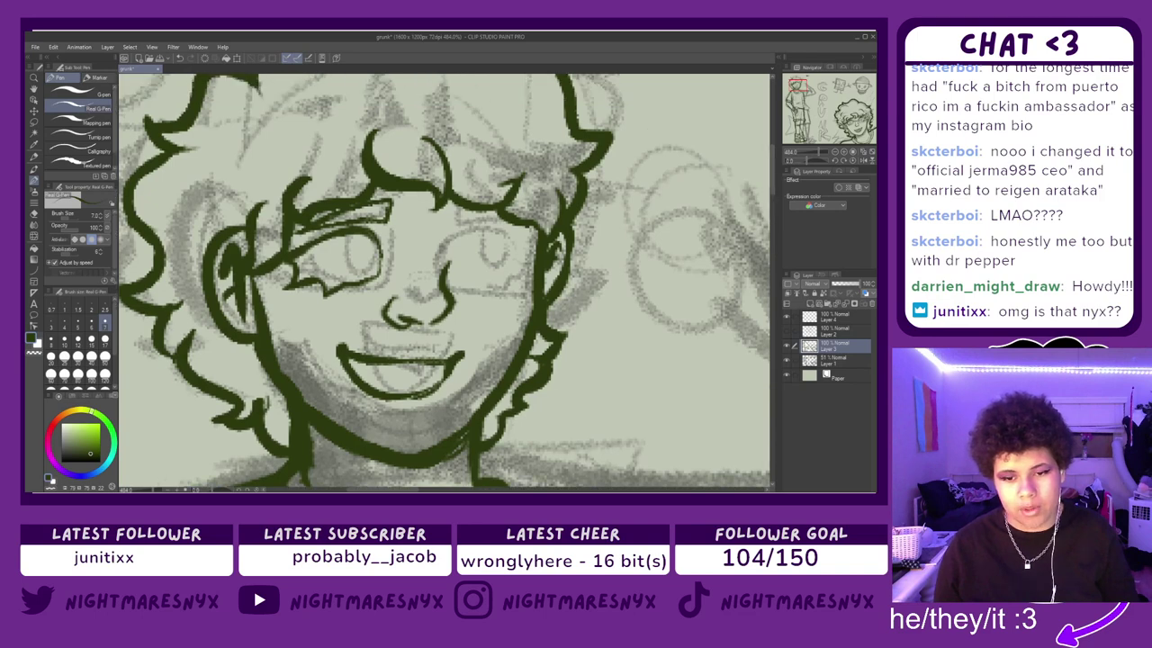
pyautogui.click(810, 360)
pyautogui.moveTo(840, 286); pyautogui.dragTo(836, 286)
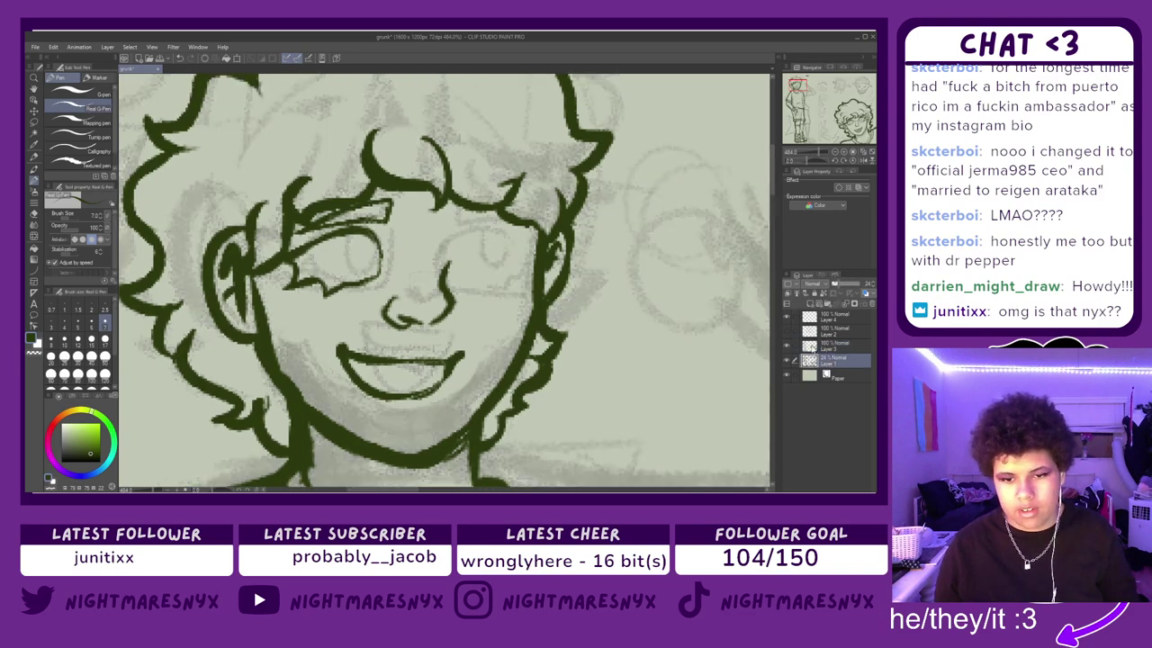
# - On Layer 3, ink the standing figure's left eye with its upper lid and jagged lower lashes, plus the eyebrow above it
pyautogui.click(812, 346)
pyautogui.scroll(1, 492, 269)
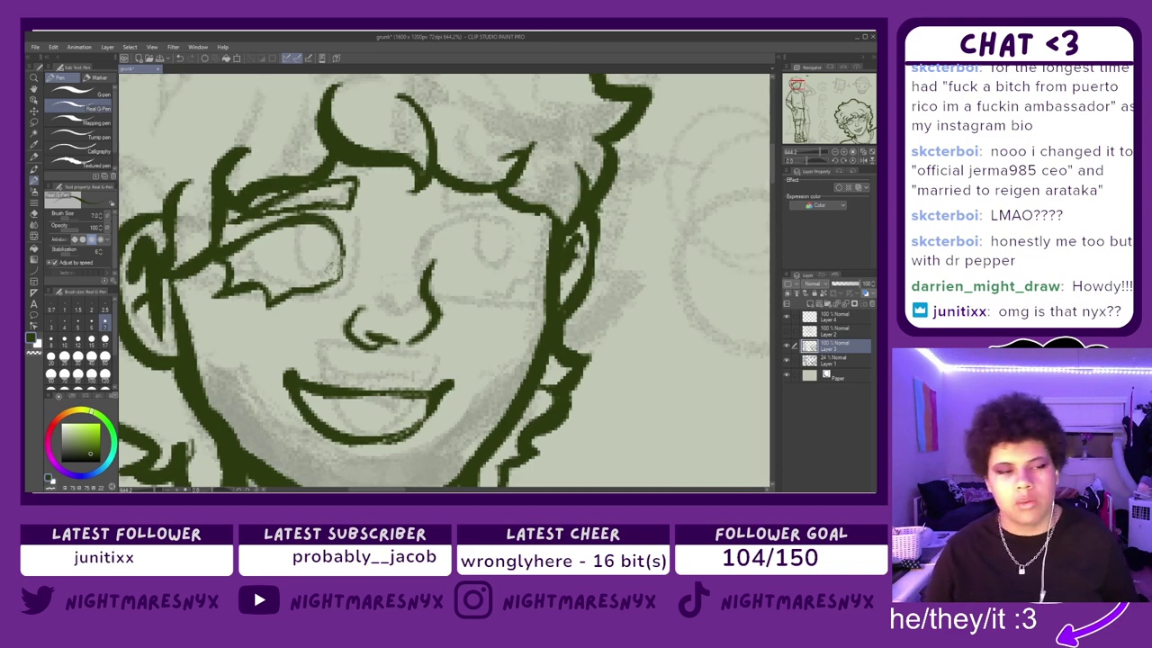
pyautogui.moveTo(466, 223)
pyautogui.mouseDown()
pyautogui.moveTo(453, 261)
pyautogui.moveTo(474, 234)
pyautogui.moveTo(516, 225)
pyautogui.moveTo(502, 221)
pyautogui.moveTo(566, 242)
pyautogui.moveTo(531, 263)
pyautogui.moveTo(555, 245)
pyautogui.moveTo(514, 225)
pyautogui.mouseUp()
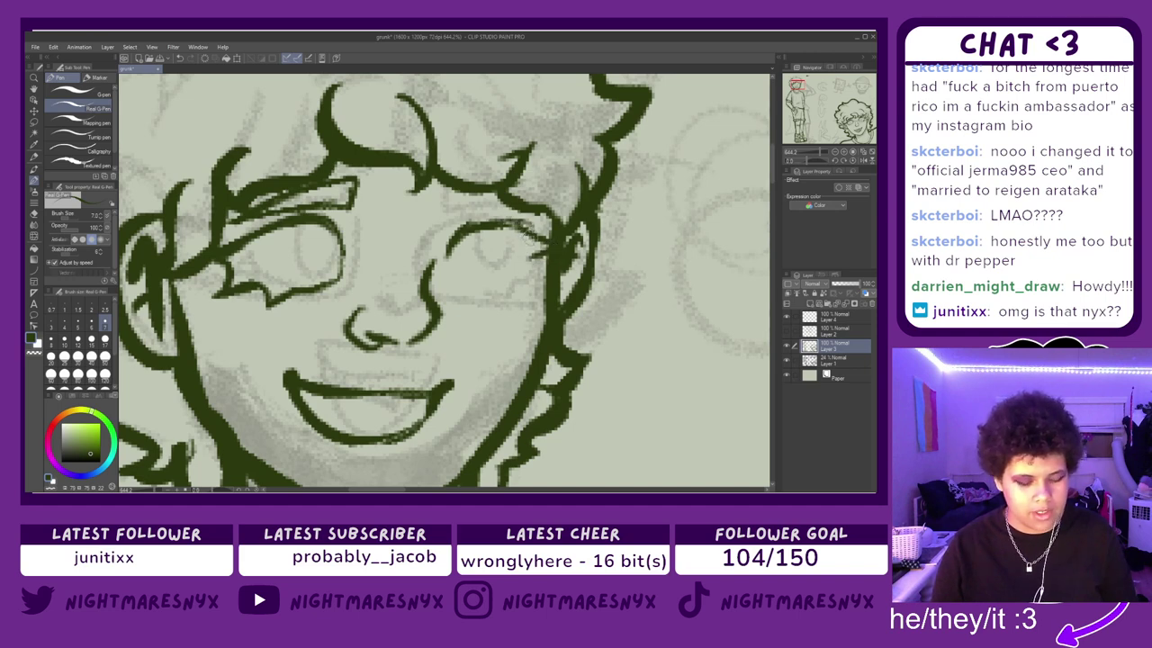
pyautogui.moveTo(477, 228)
pyautogui.mouseDown()
pyautogui.moveTo(539, 240)
pyautogui.moveTo(529, 271)
pyautogui.mouseUp()
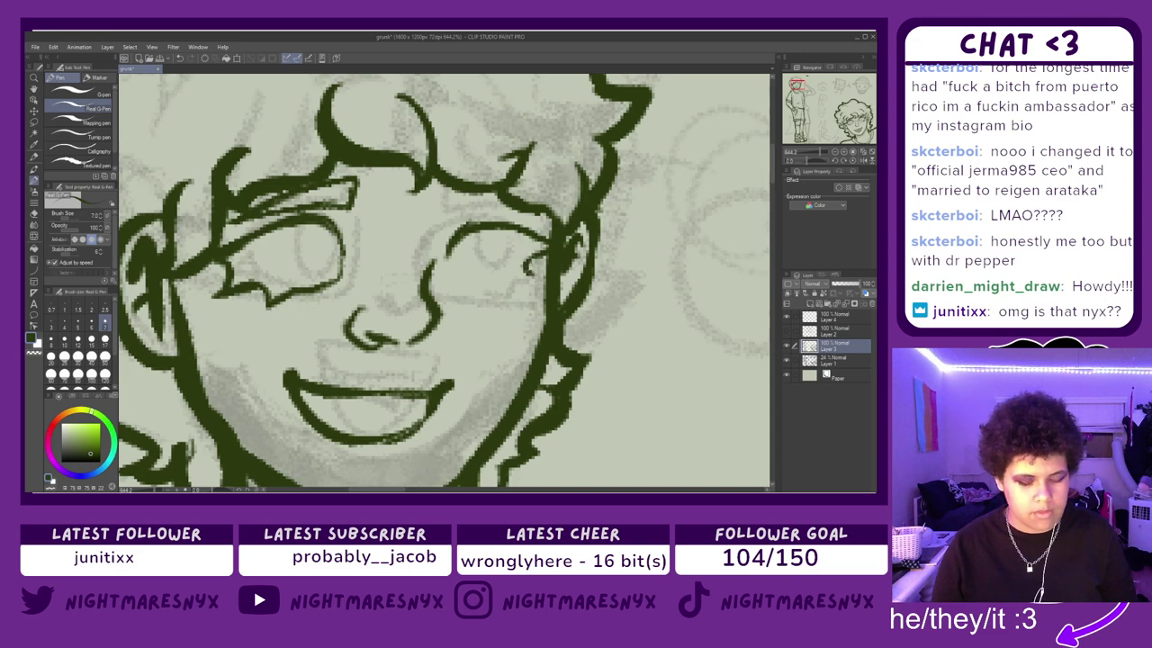
pyautogui.moveTo(540, 259); pyautogui.dragTo(506, 268)
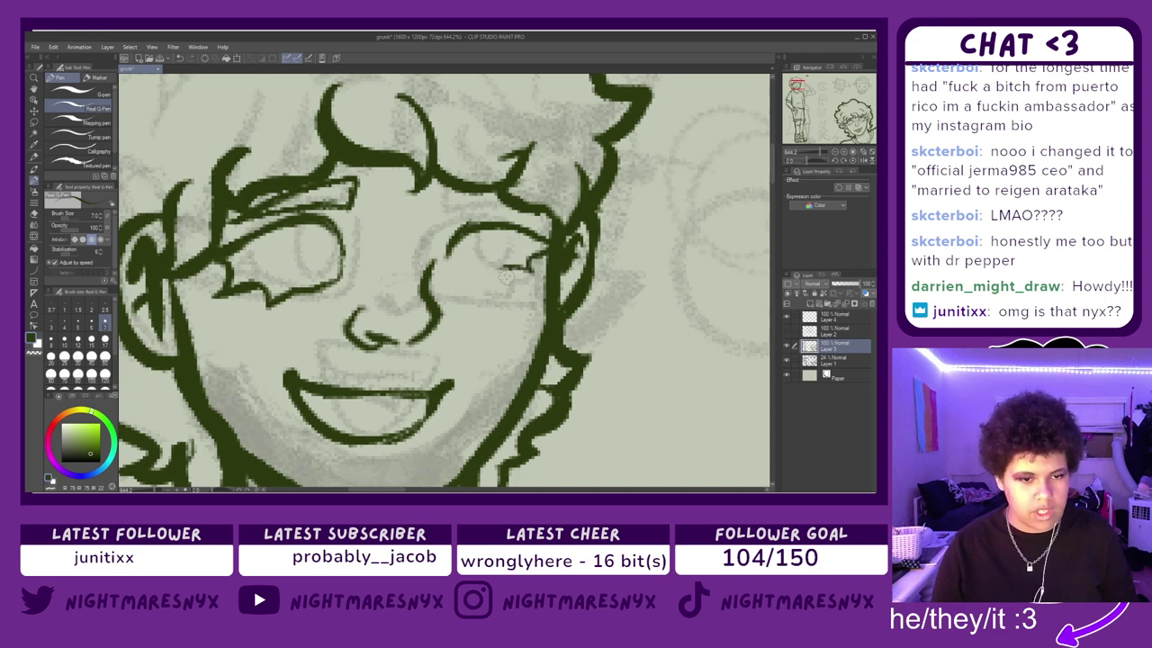
pyautogui.hotkey('ctrl', 'z')
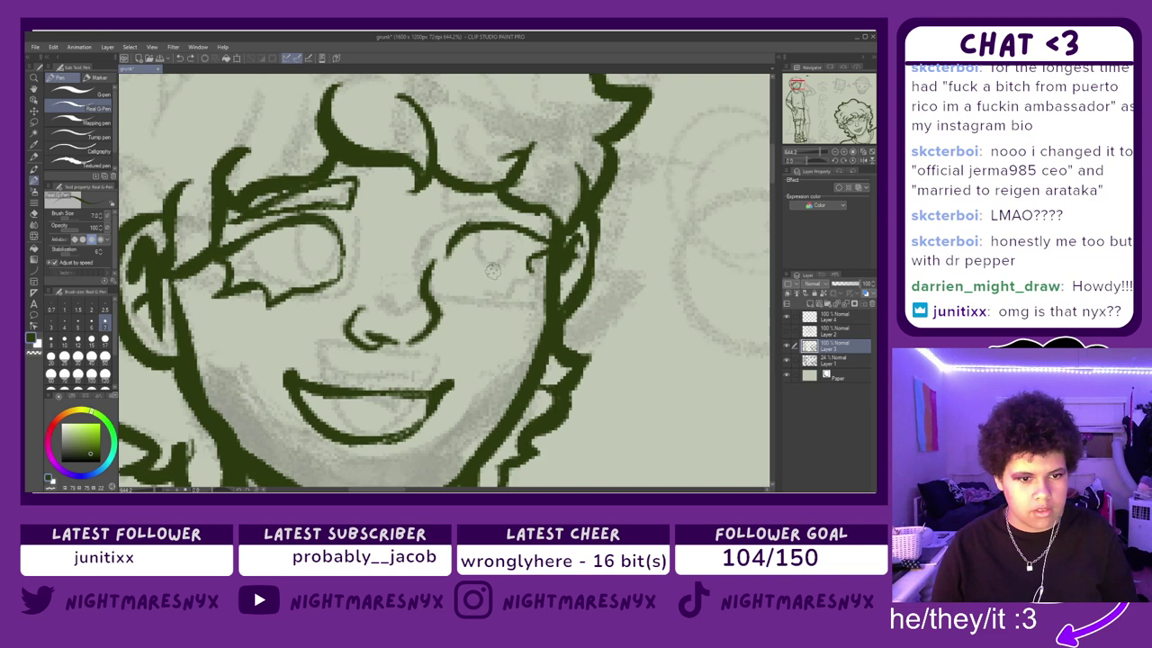
pyautogui.moveTo(482, 268)
pyautogui.mouseDown()
pyautogui.moveTo(533, 272)
pyautogui.moveTo(509, 282)
pyautogui.moveTo(448, 274)
pyautogui.mouseUp()
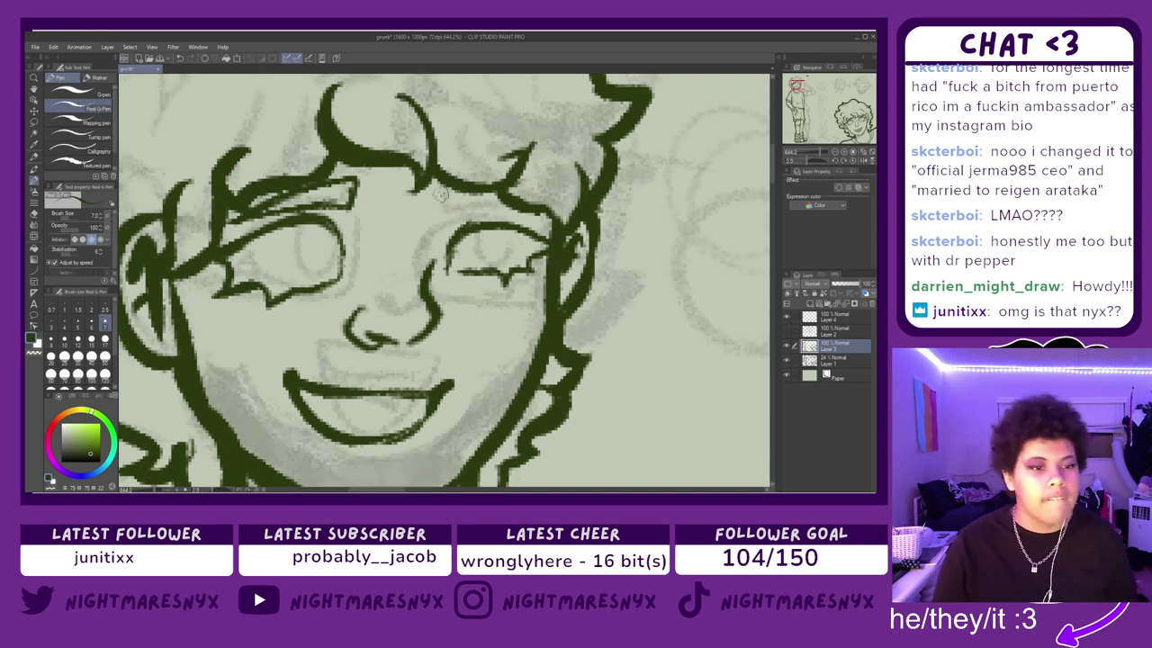
pyautogui.moveTo(435, 192); pyautogui.dragTo(513, 209)
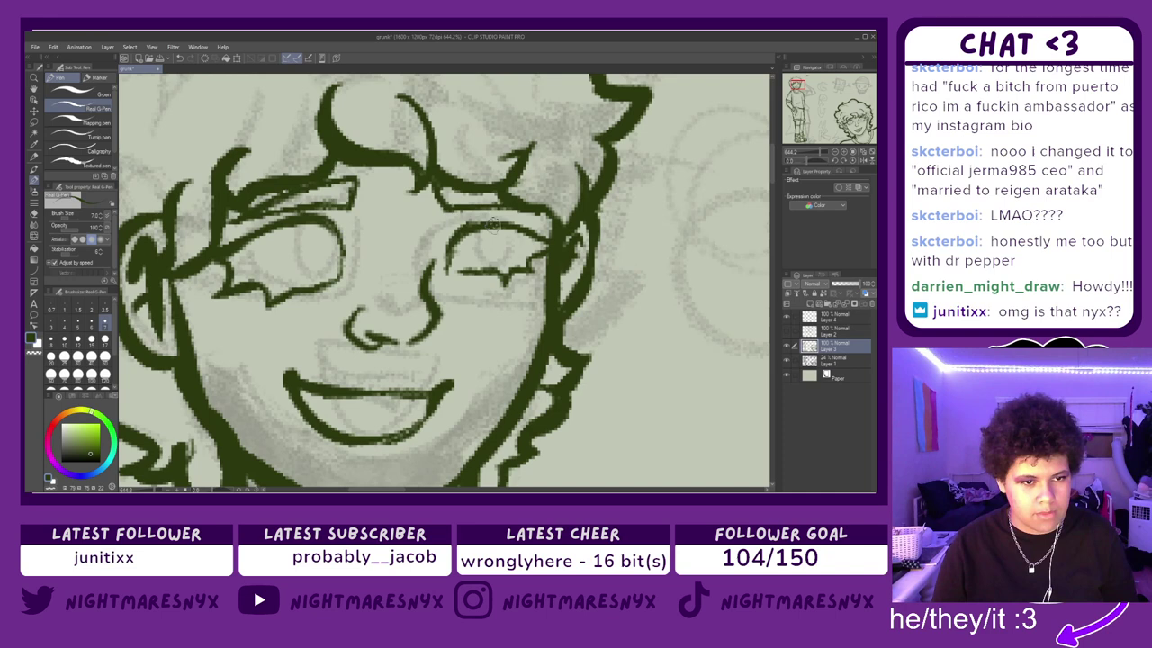
# - Thicken the left eye's upper lid, inner edge and lower line, and the inner edge of the right eye
pyautogui.moveTo(448, 242); pyautogui.dragTo(436, 271)
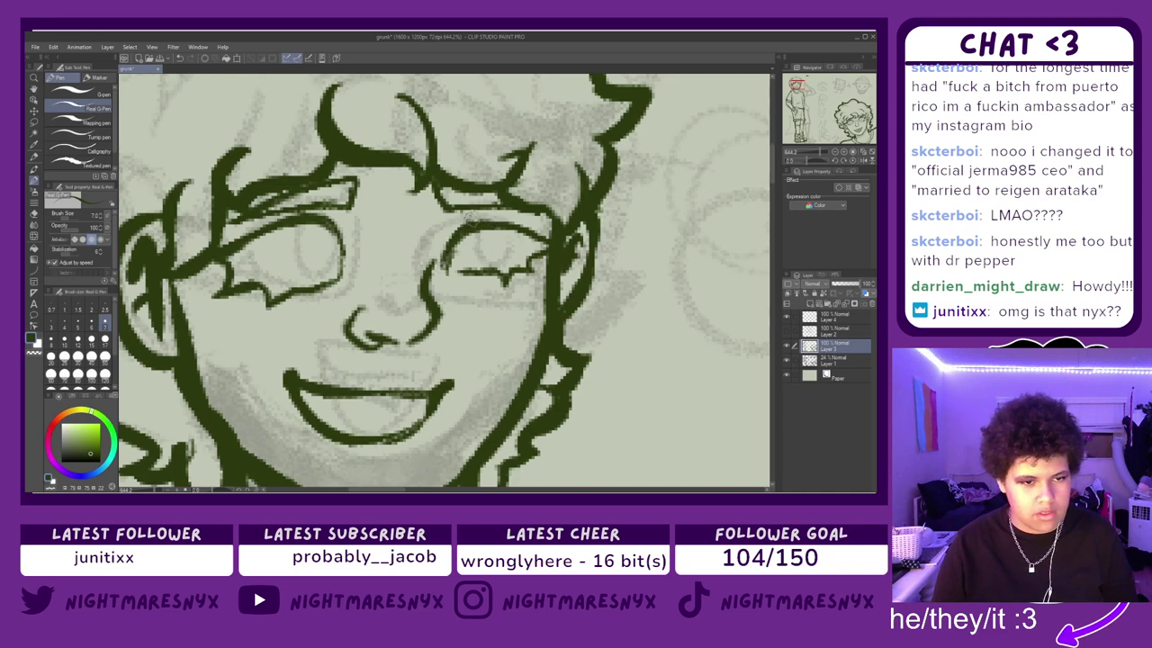
pyautogui.moveTo(450, 256); pyautogui.dragTo(531, 236)
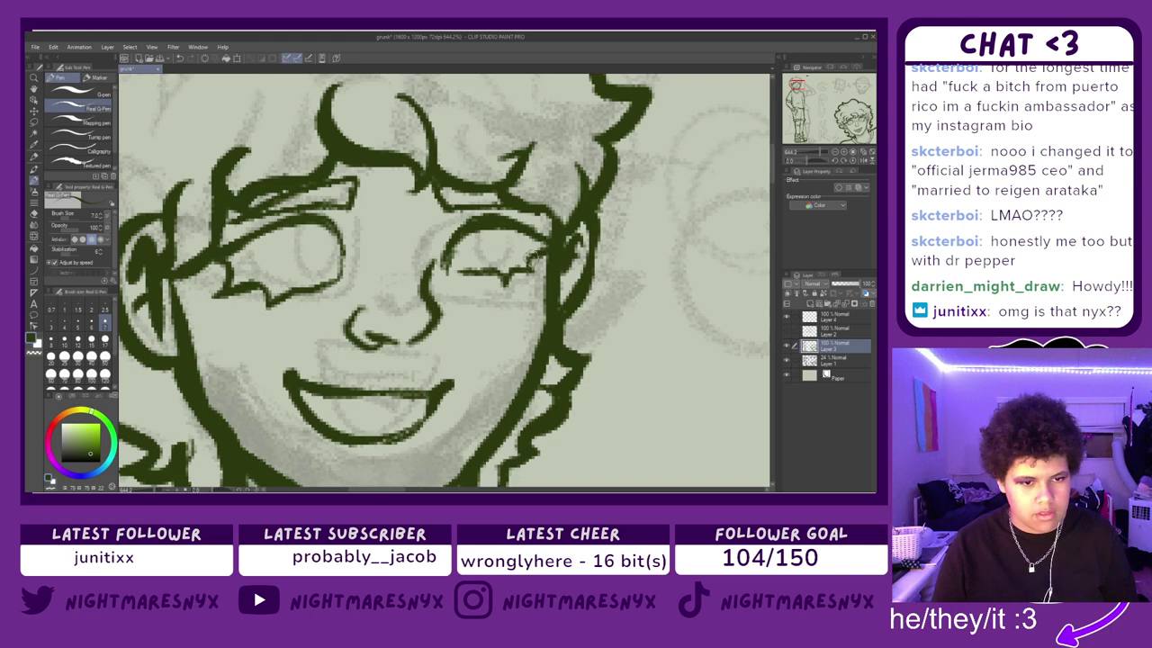
pyautogui.moveTo(526, 260); pyautogui.dragTo(538, 281)
pyautogui.moveTo(527, 275); pyautogui.dragTo(455, 273)
pyautogui.moveTo(455, 273); pyautogui.dragTo(441, 274)
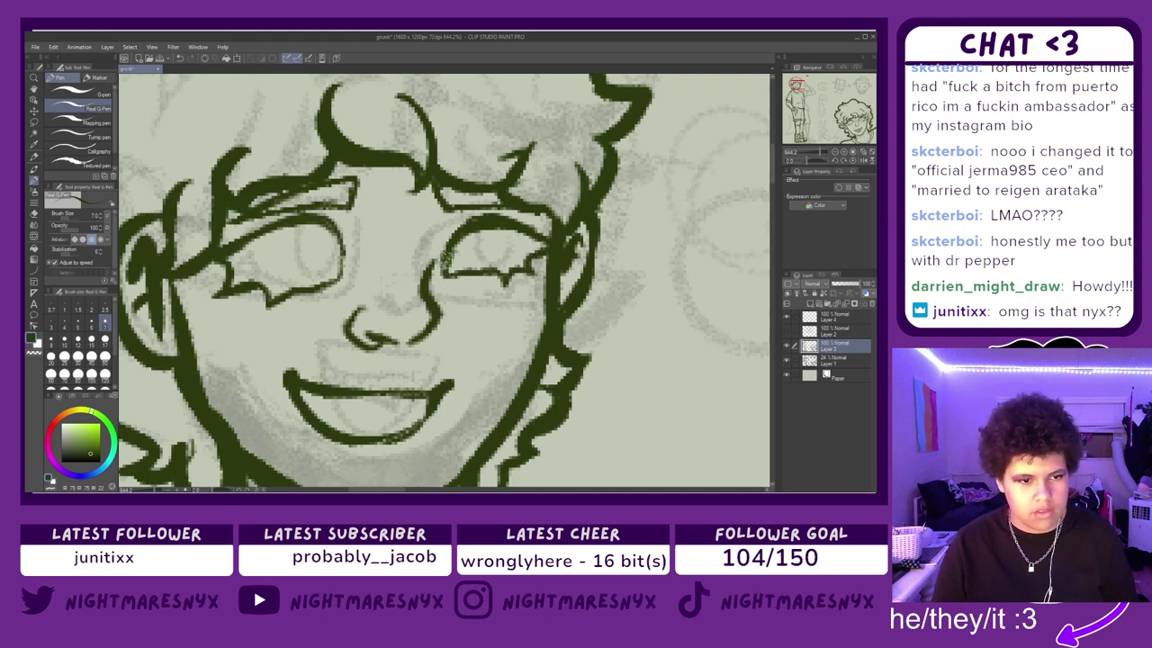
pyautogui.moveTo(325, 225); pyautogui.dragTo(349, 284)
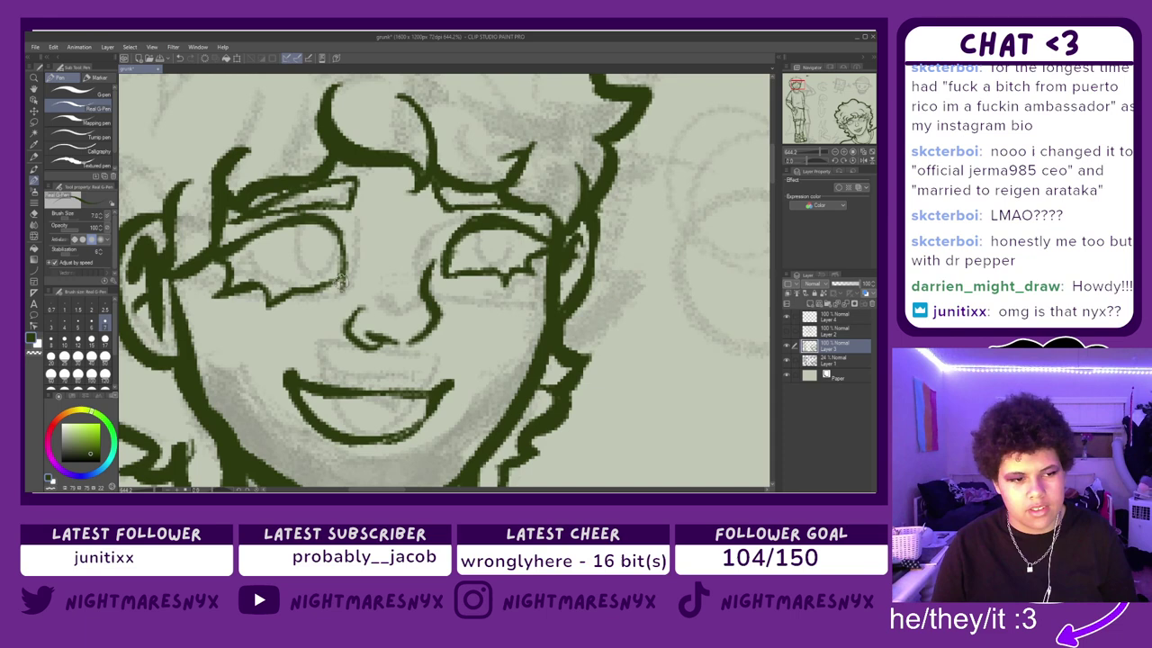
pyautogui.press('e')
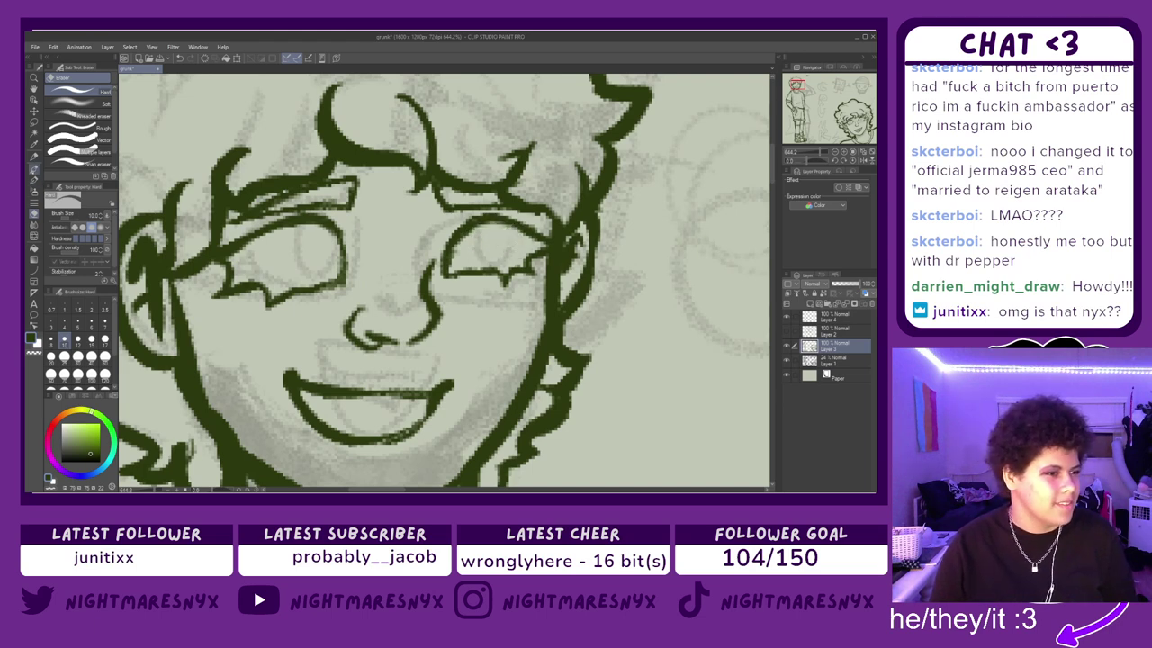
pyautogui.click(34, 179)
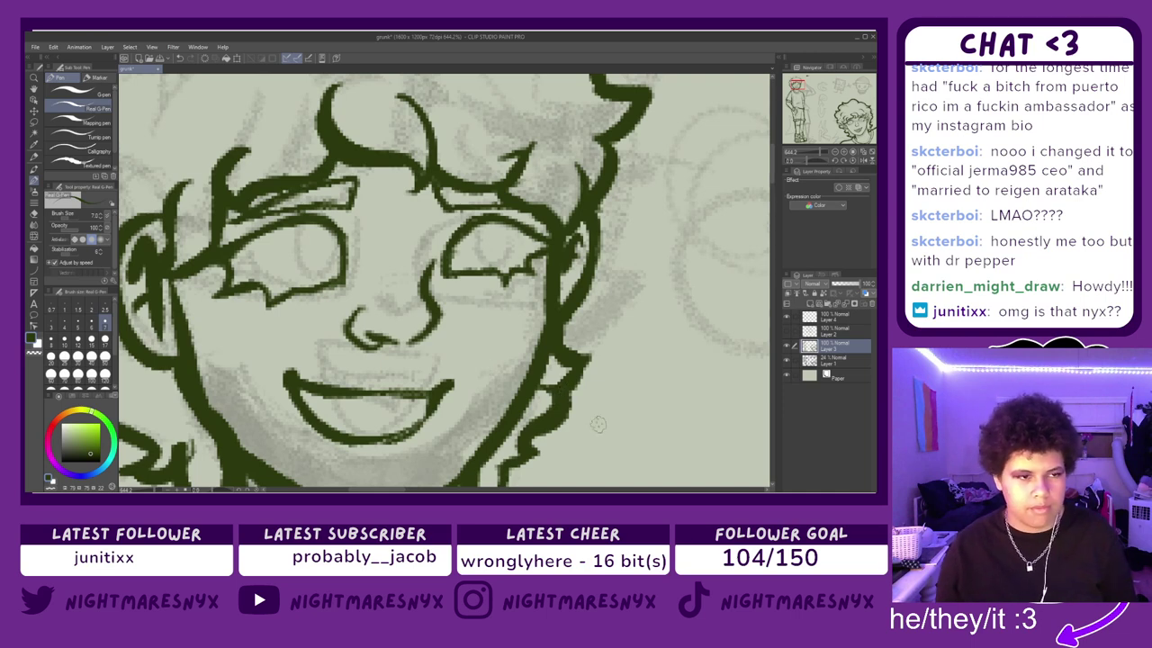
# - Thicken the line of the standing figure's shirt collar where it meets the left shoulder
pyautogui.hotkey('ctrl', '-')
pyautogui.hotkey('ctrl', '-')
pyautogui.hotkey('ctrl', '-')
pyautogui.hotkey('ctrl', '-')
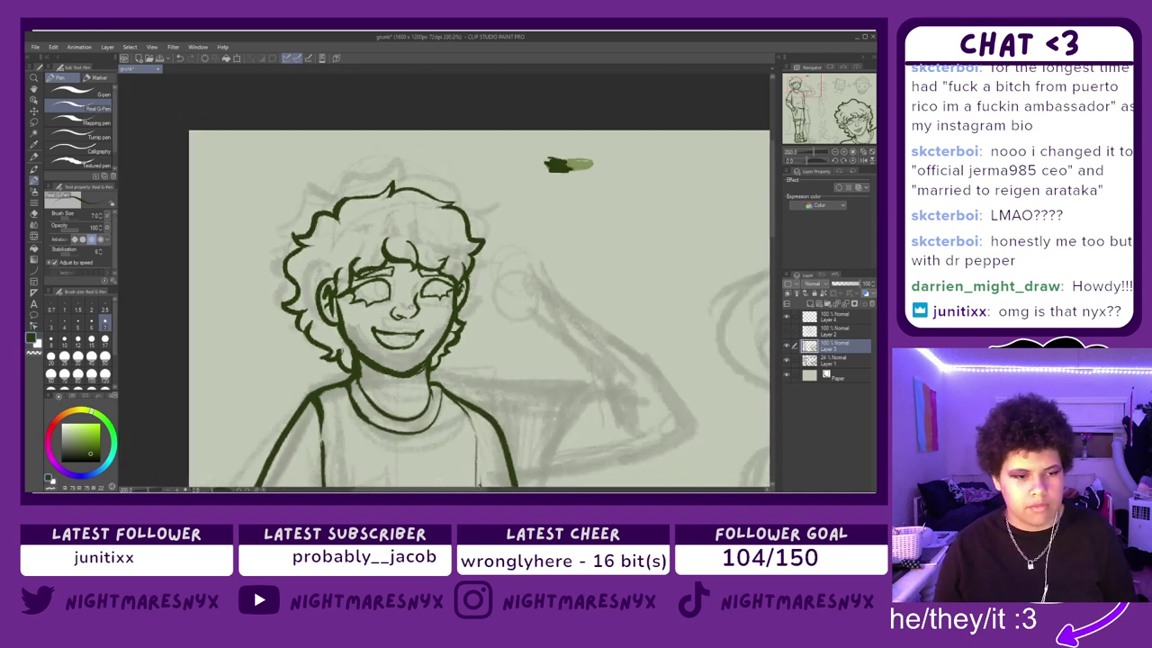
pyautogui.hotkey('ctrl', '+')
pyautogui.hotkey('ctrl', '+')
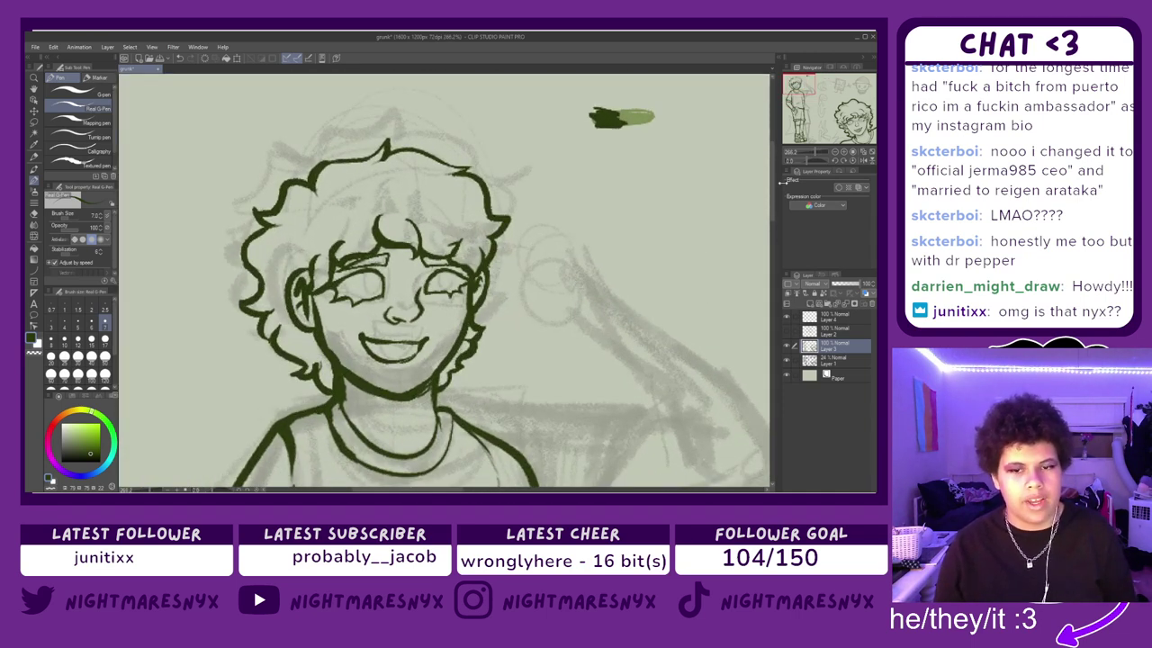
pyautogui.moveTo(772, 193); pyautogui.dragTo(773, 238)
pyautogui.scroll(2, 537, 130)
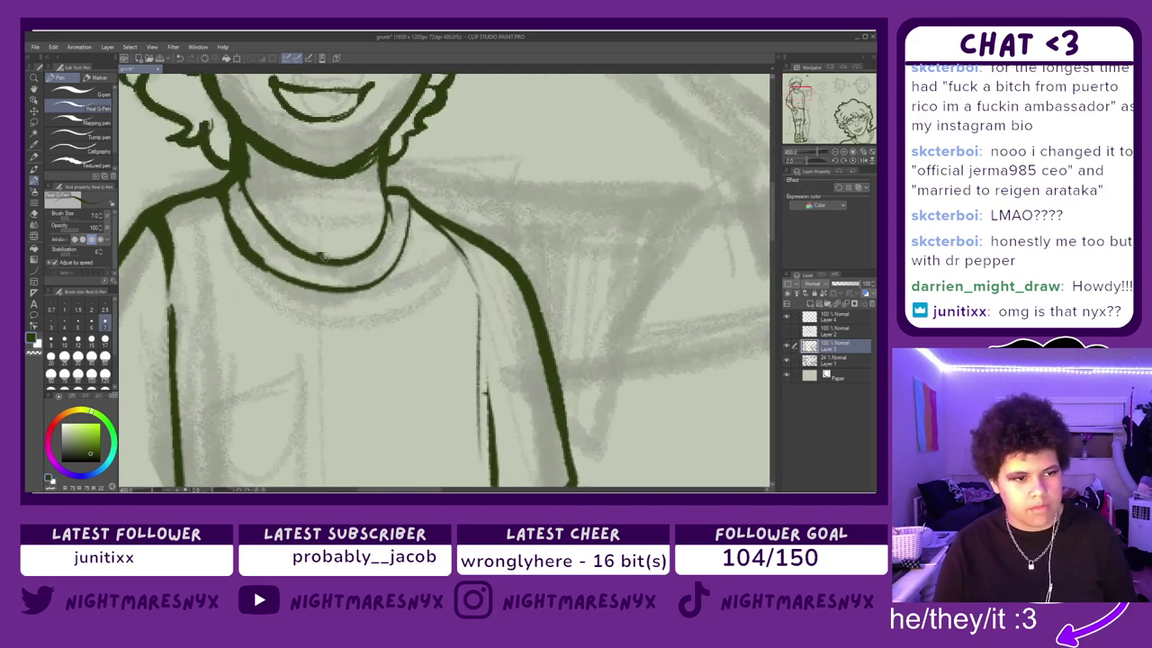
pyautogui.moveTo(413, 207); pyautogui.dragTo(406, 236)
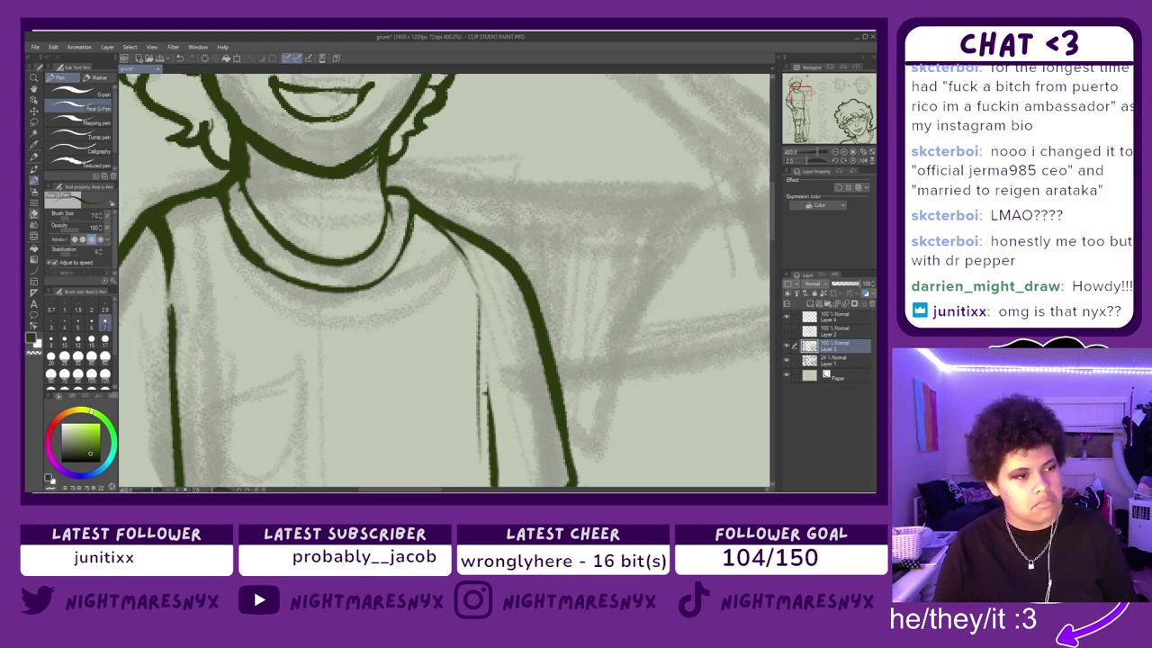
pyautogui.press('e')
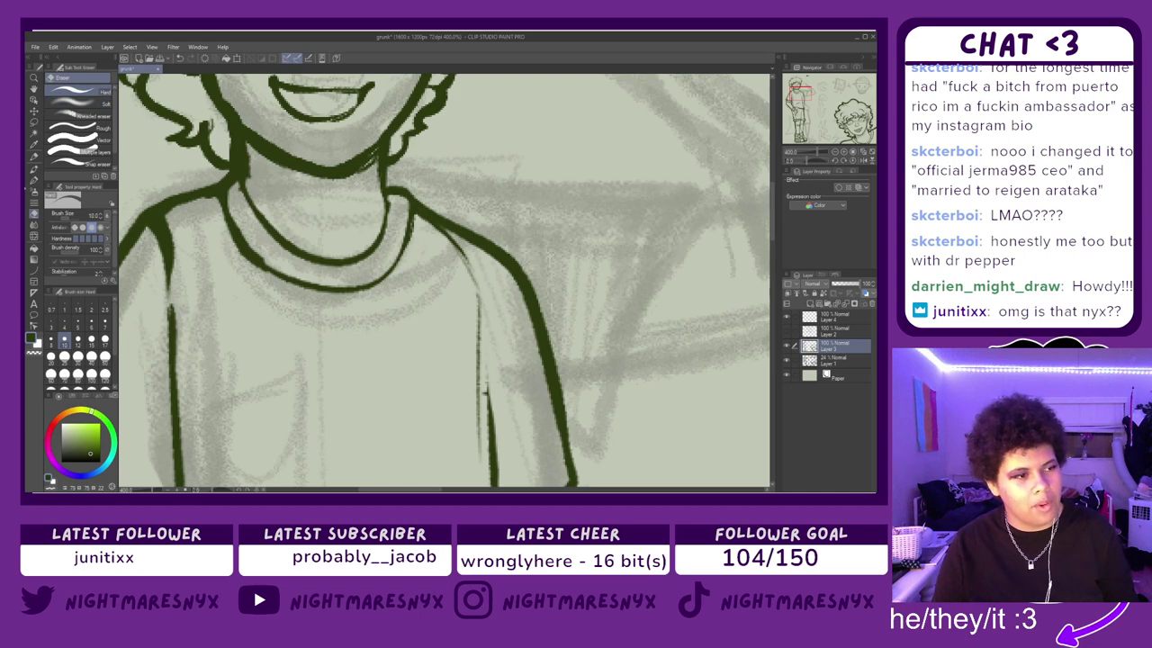
pyautogui.press('p')
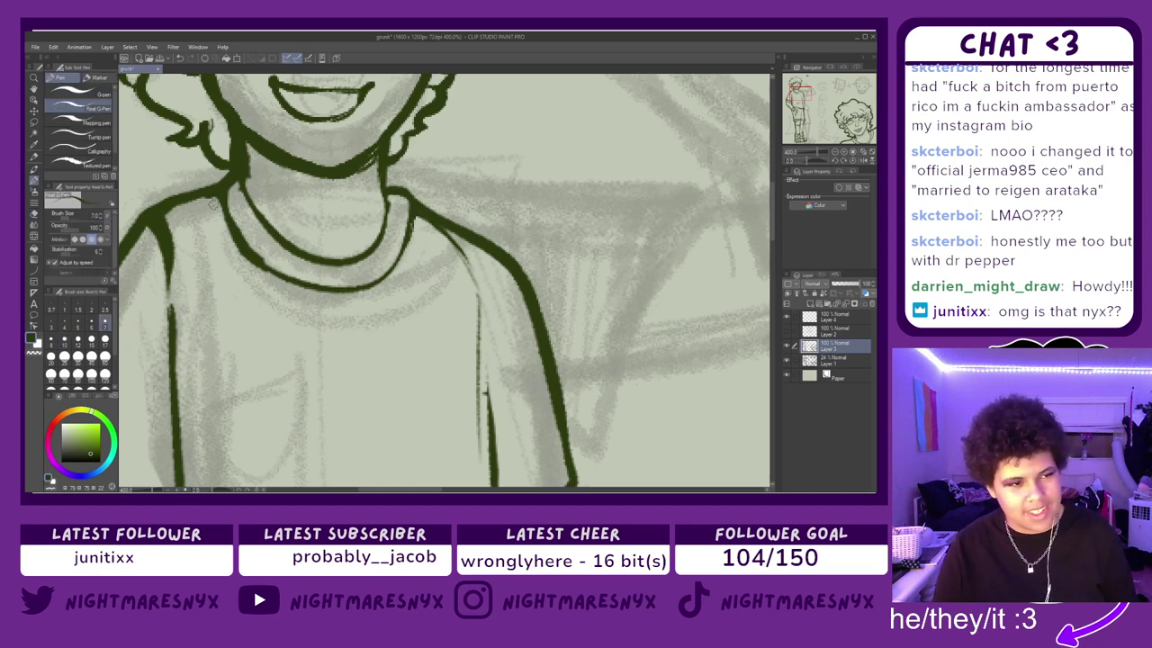
# - Darken the shirt's left armhole seam, and erase its stray lower part to leave a thinner, cleaner line
pyautogui.moveTo(435, 218)
pyautogui.mouseDown()
pyautogui.moveTo(472, 266)
pyautogui.moveTo(477, 305)
pyautogui.mouseUp()
pyautogui.moveTo(461, 249); pyautogui.dragTo(479, 369)
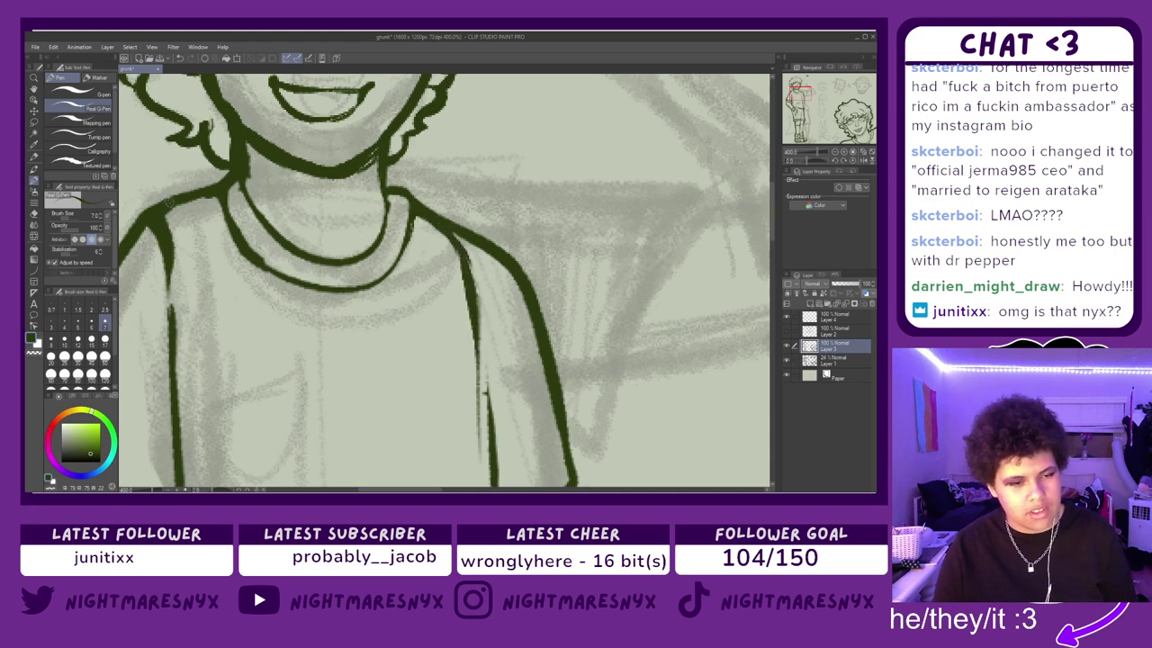
pyautogui.click(34, 213)
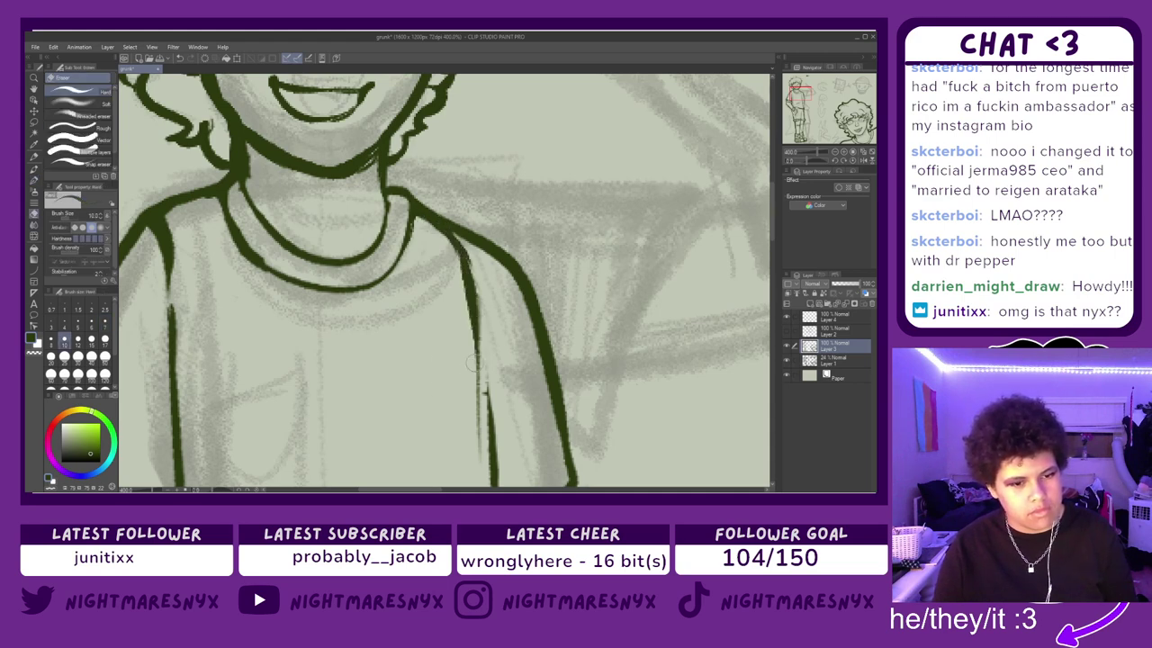
pyautogui.moveTo(469, 346); pyautogui.dragTo(476, 463)
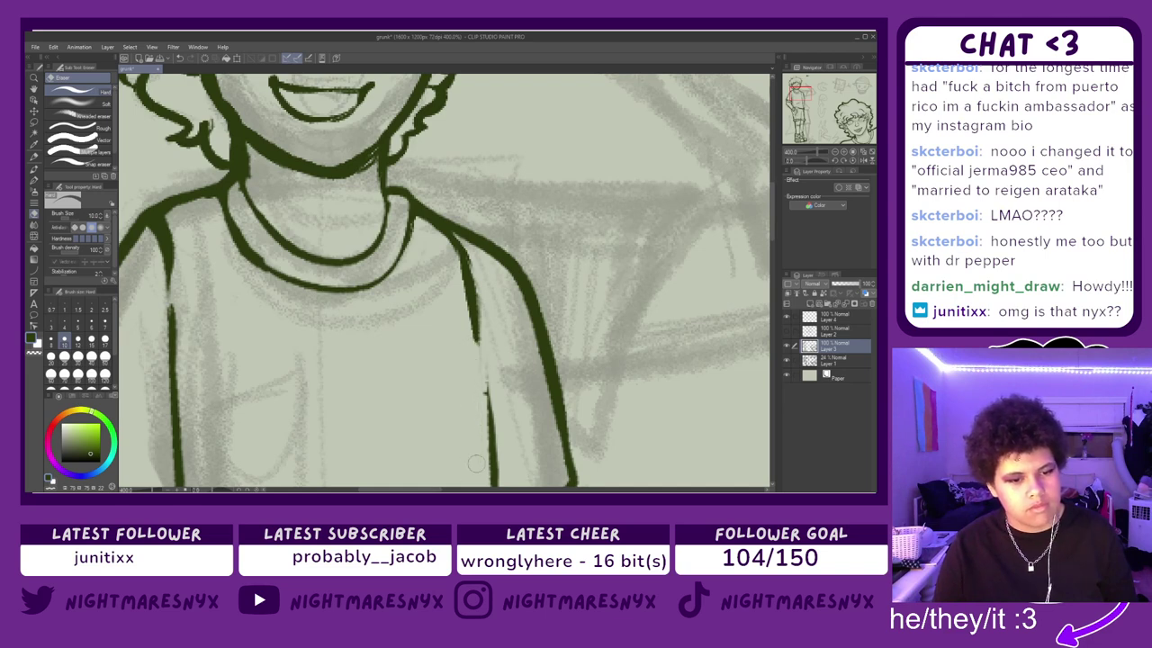
pyautogui.moveTo(455, 259); pyautogui.dragTo(469, 340)
pyautogui.moveTo(452, 261)
pyautogui.mouseDown()
pyautogui.moveTo(484, 281)
pyautogui.moveTo(488, 374)
pyautogui.mouseUp()
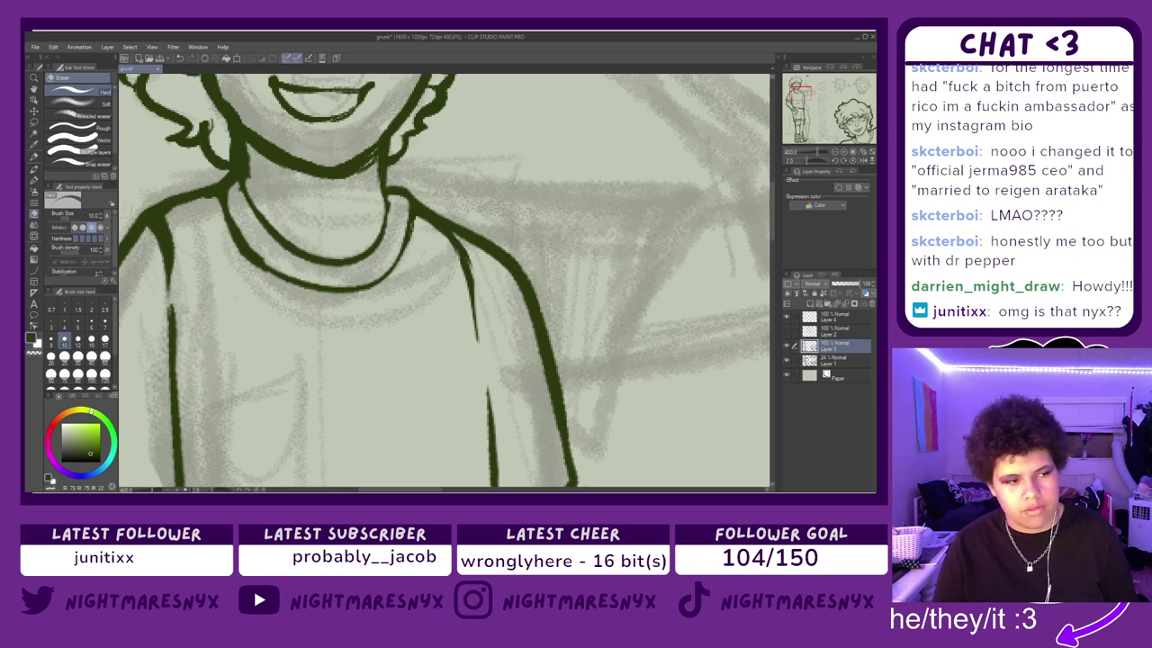
# - Redraw the lower end of the left armhole seam as a thin tapering line
pyautogui.click(34, 180)
pyautogui.moveTo(468, 274); pyautogui.dragTo(474, 367)
pyautogui.hotkey('ctrl', 'z')
pyautogui.moveTo(472, 293); pyautogui.dragTo(483, 371)
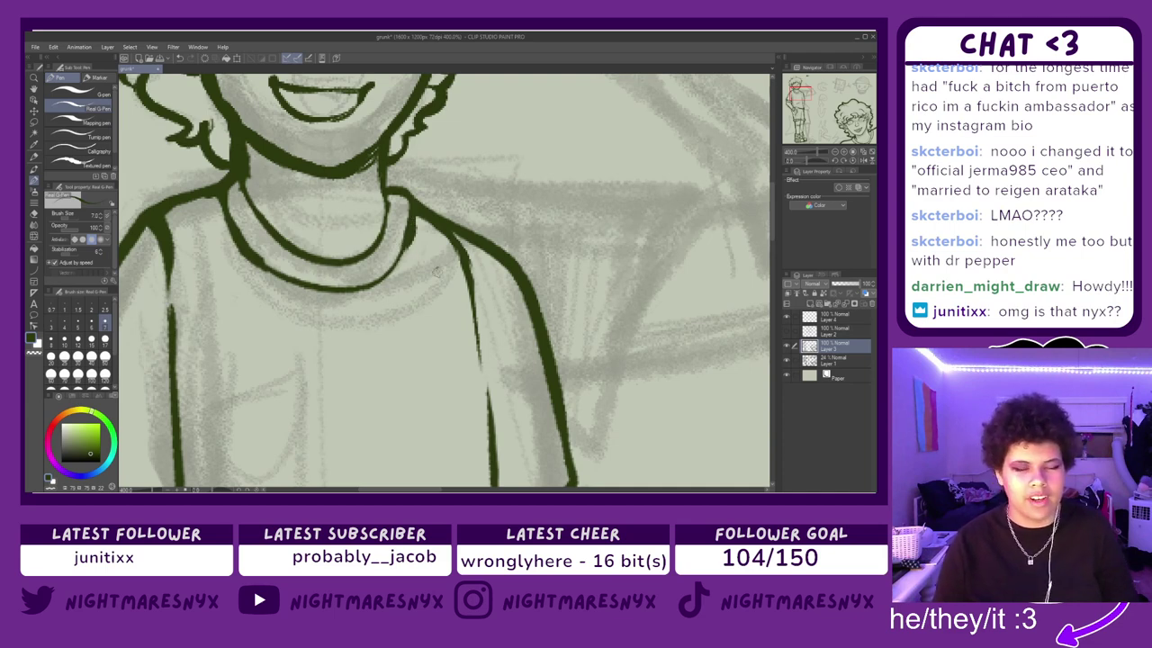
# - Ink the teeth and tongue lines inside the standing figure's smiling mouth
pyautogui.scroll(-6, 420, 267)
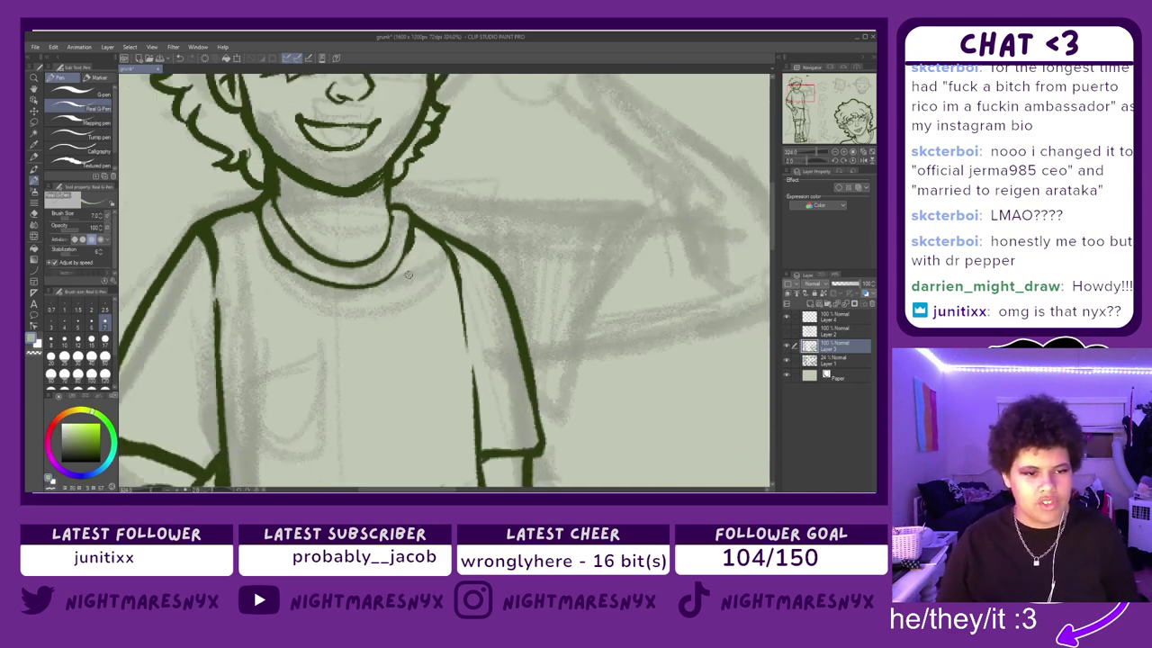
pyautogui.scroll(-2, 439, 367)
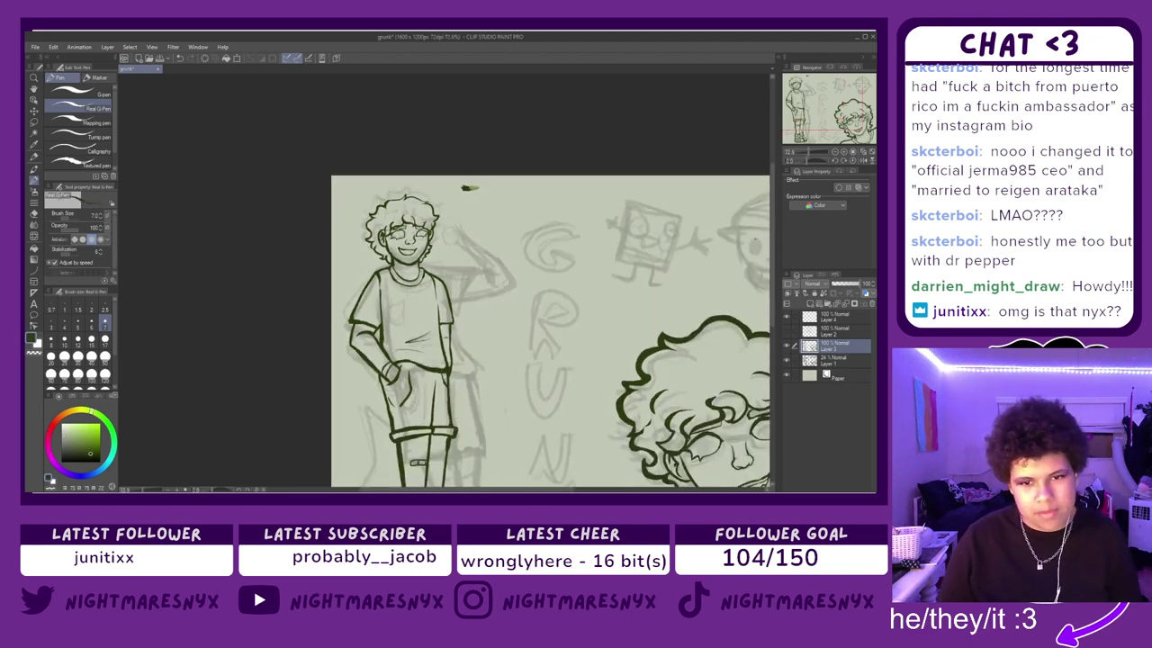
pyautogui.moveTo(772, 252); pyautogui.dragTo(771, 297)
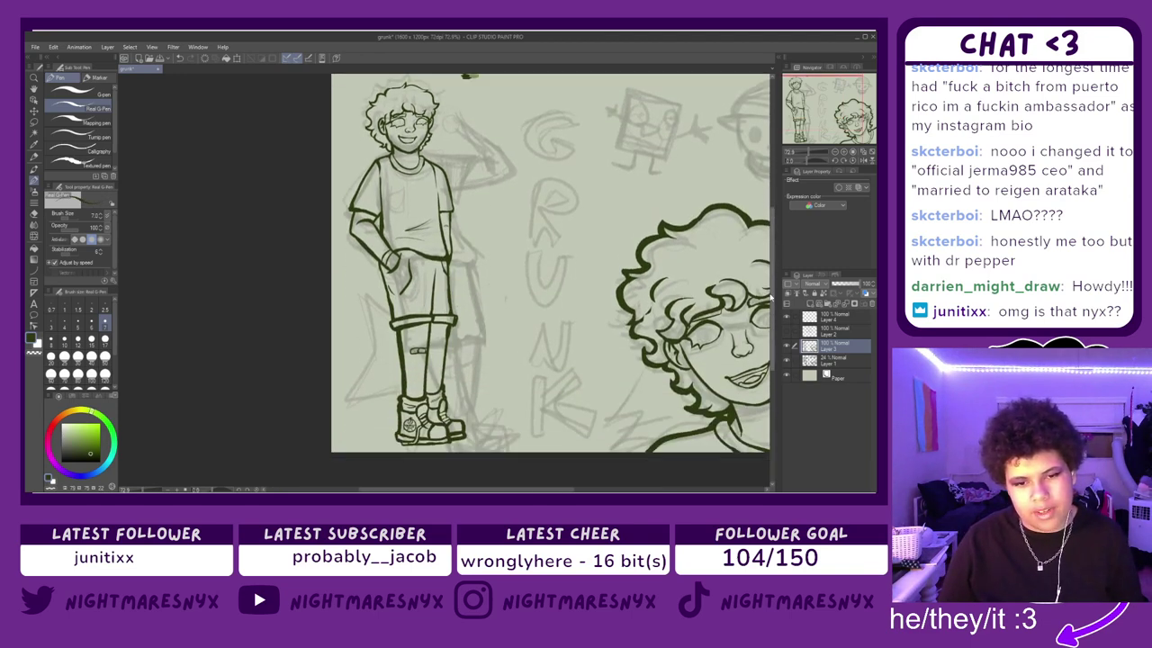
pyautogui.scroll(5, 413, 115)
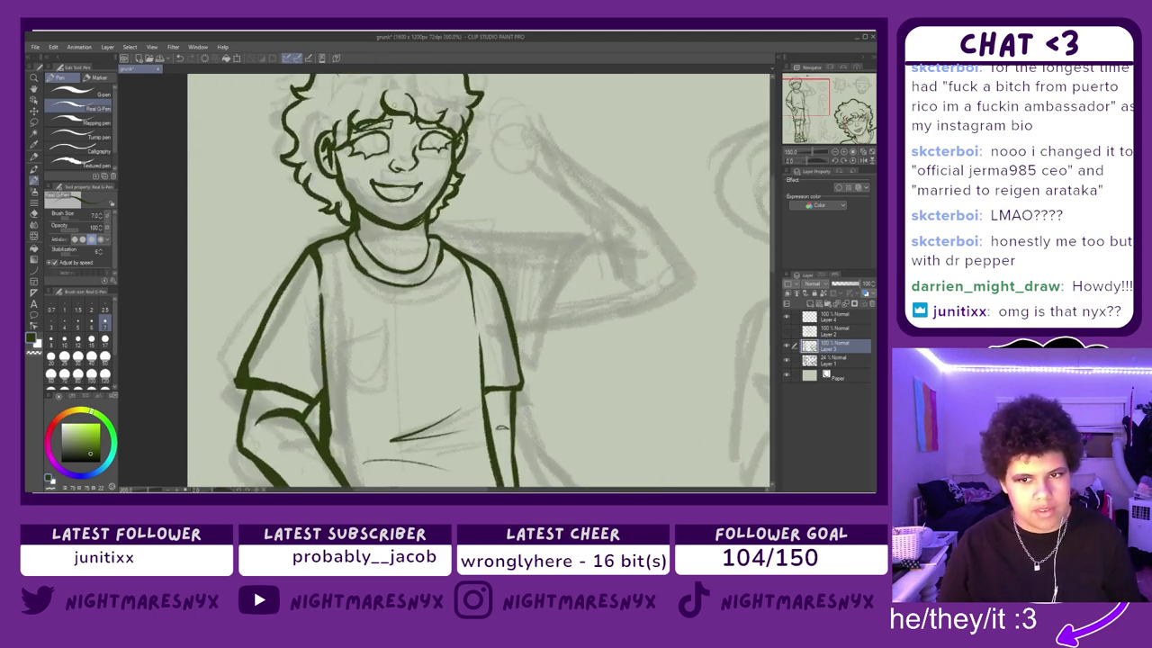
pyautogui.scroll(4, 396, 108)
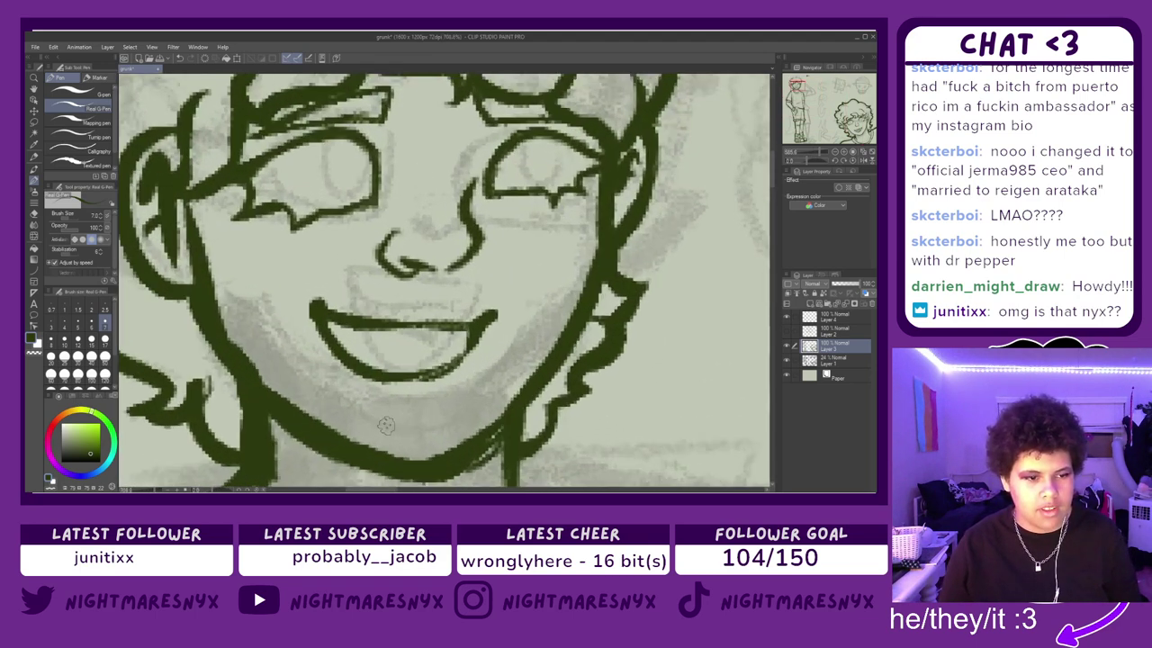
pyautogui.moveTo(326, 324)
pyautogui.mouseDown()
pyautogui.moveTo(337, 344)
pyautogui.moveTo(419, 369)
pyautogui.mouseUp()
pyautogui.hotkey('ctrl', 'z')
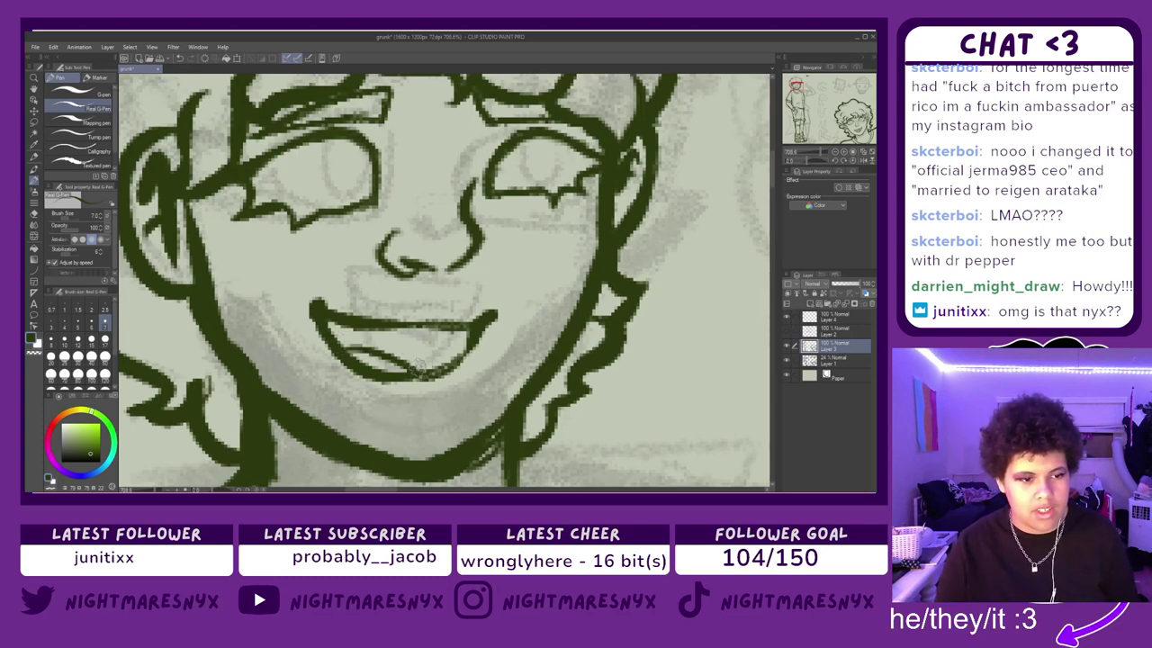
pyautogui.moveTo(342, 322)
pyautogui.mouseDown()
pyautogui.moveTo(382, 341)
pyautogui.moveTo(475, 331)
pyautogui.moveTo(402, 342)
pyautogui.moveTo(433, 345)
pyautogui.moveTo(365, 340)
pyautogui.moveTo(401, 340)
pyautogui.moveTo(336, 320)
pyautogui.moveTo(338, 332)
pyautogui.moveTo(372, 323)
pyautogui.moveTo(348, 317)
pyautogui.moveTo(433, 317)
pyautogui.moveTo(386, 320)
pyautogui.moveTo(472, 333)
pyautogui.moveTo(412, 378)
pyautogui.mouseUp()
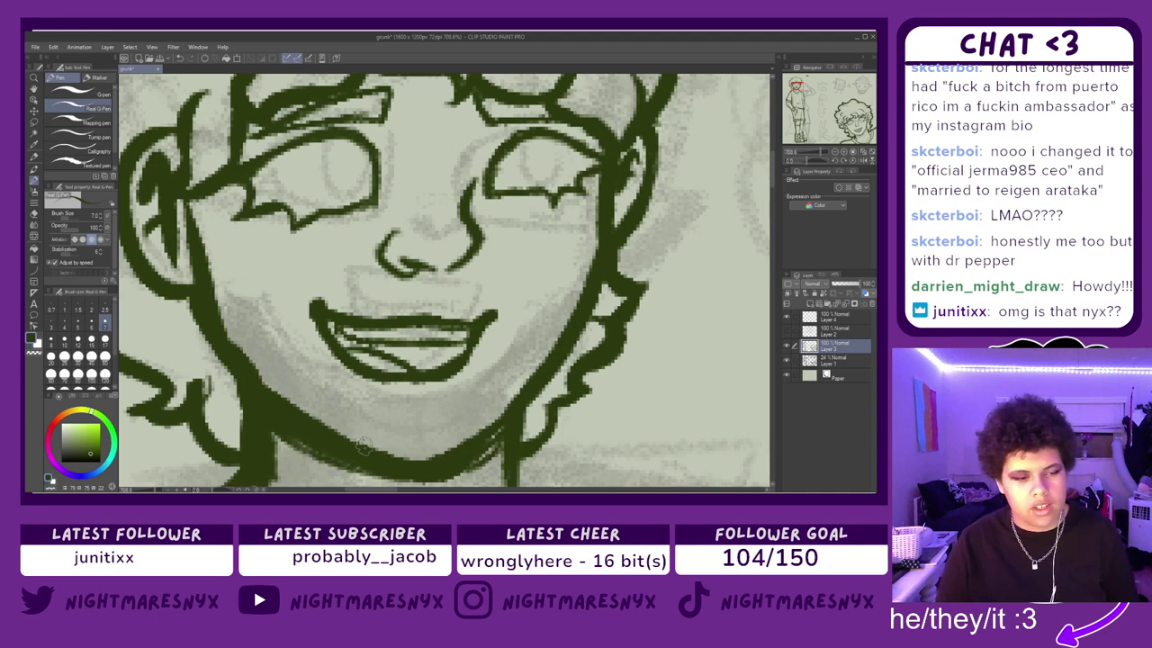
# - Examine the whole canvas with both drawings of the character and the remaining sketches
pyautogui.scroll(-8, 669, 292)
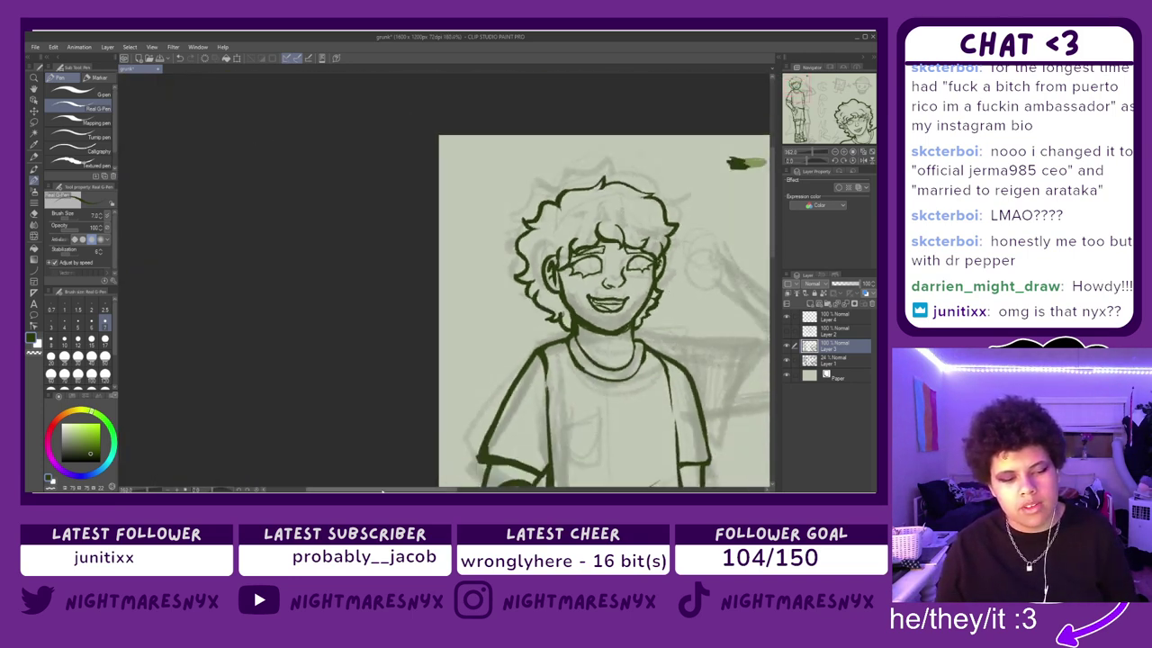
pyautogui.moveTo(383, 491); pyautogui.dragTo(504, 491)
pyautogui.scroll(-3, 621, 262)
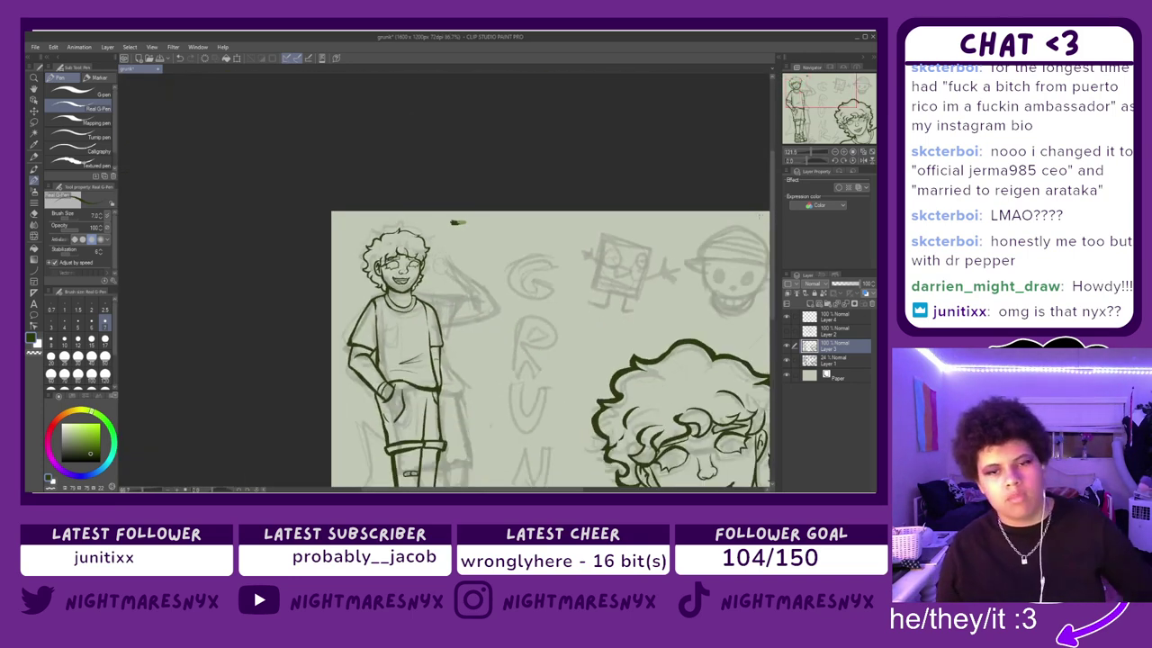
pyautogui.moveTo(773, 224); pyautogui.dragTo(775, 268)
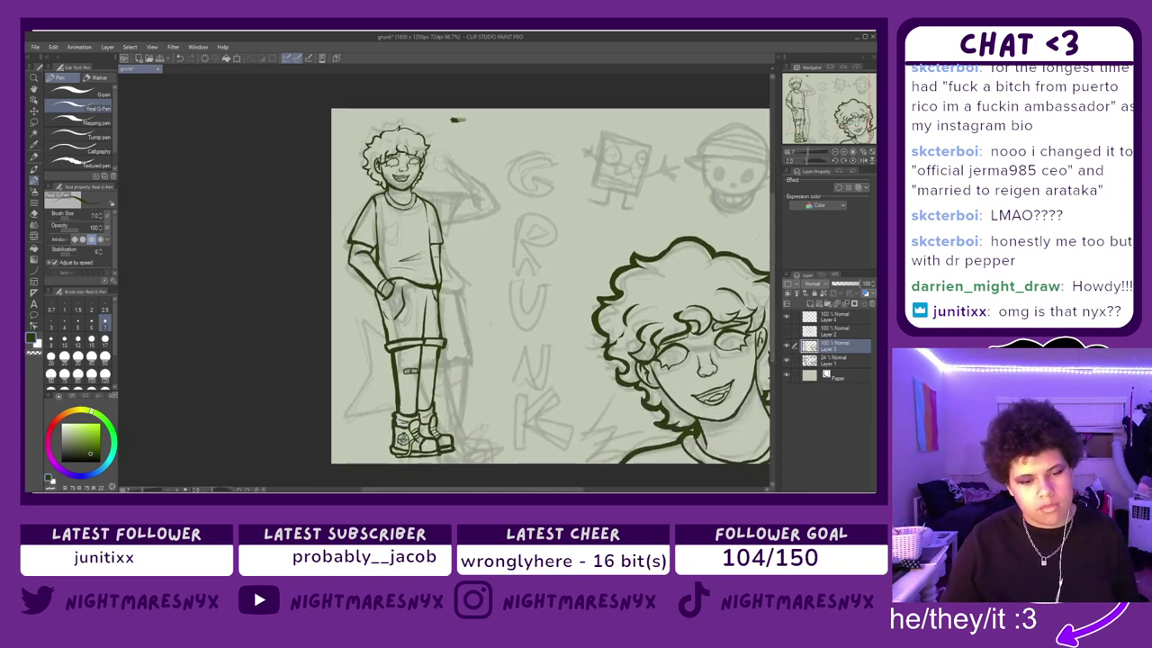
pyautogui.moveTo(535, 490); pyautogui.dragTo(573, 493)
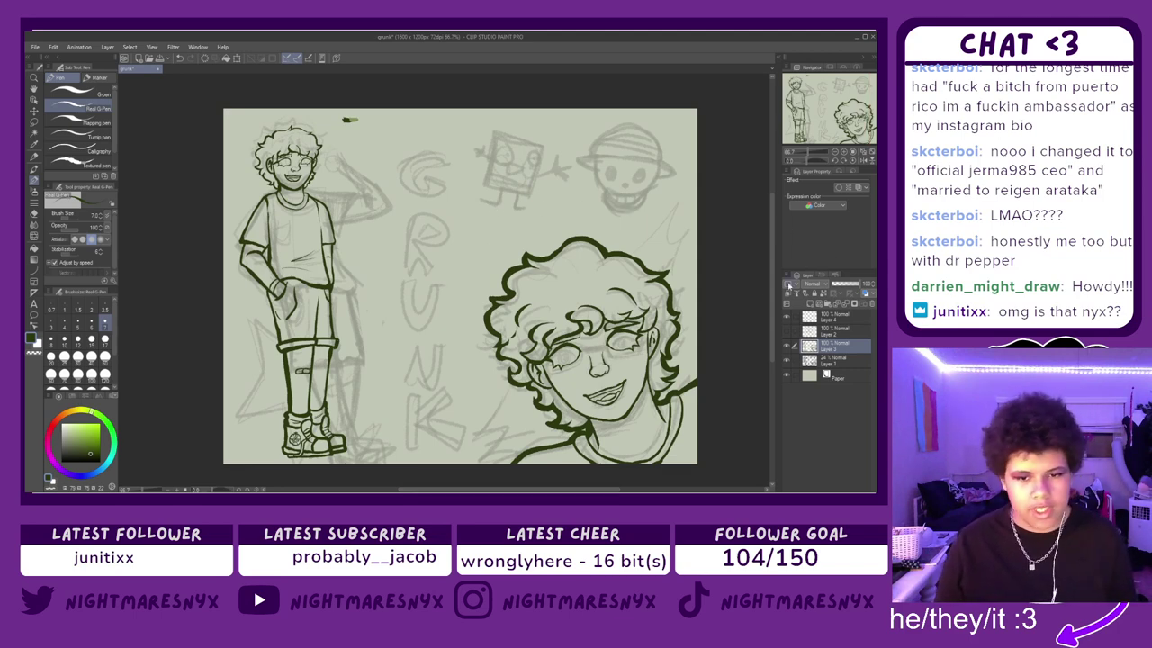
# - Duplicate the inked line art layer, merge the copy down into the original, and hide the faded rough sketch layer
pyautogui.hotkey('ctrl', 'c')
pyautogui.hotkey('ctrl', 'v')
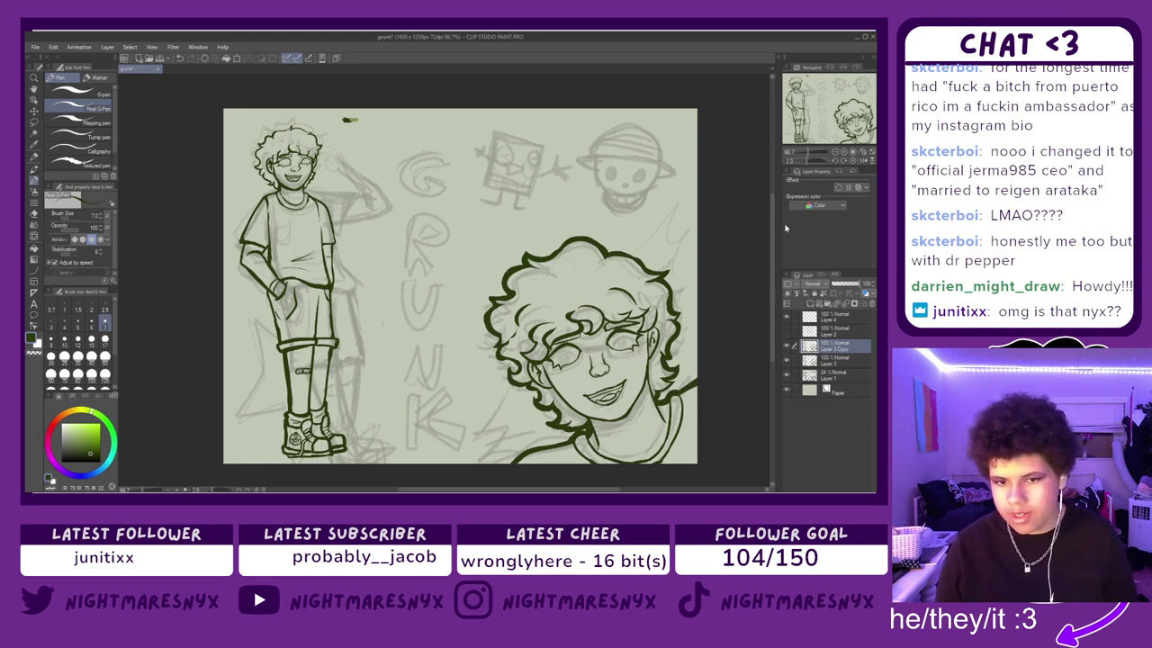
pyautogui.click(817, 304)
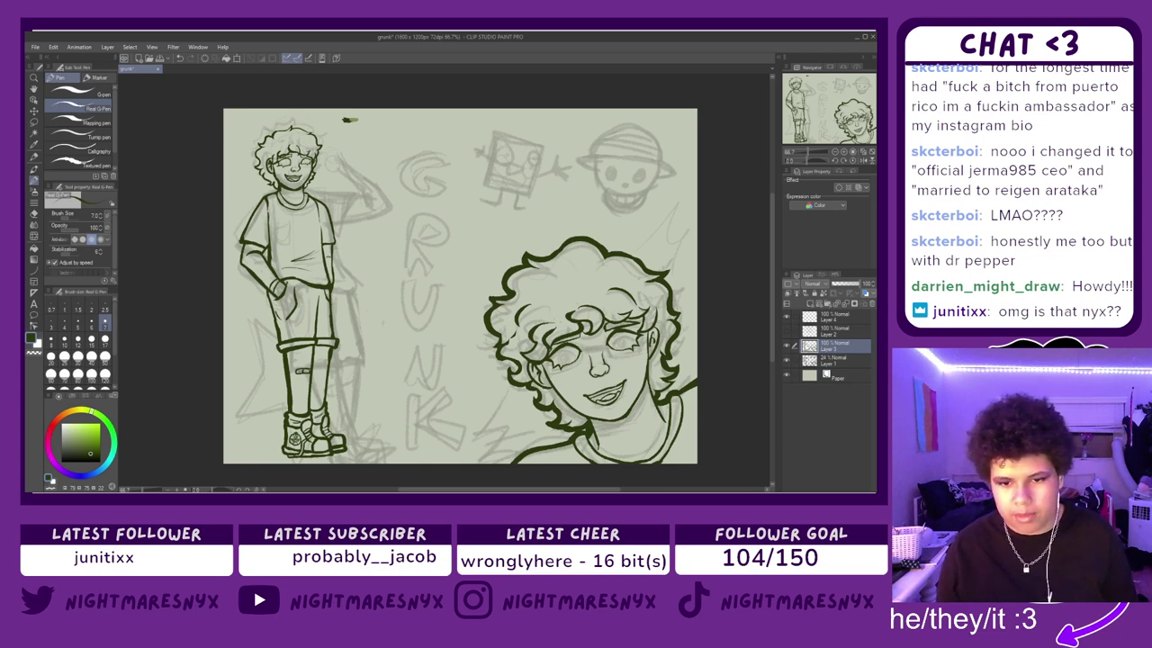
pyautogui.click(786, 360)
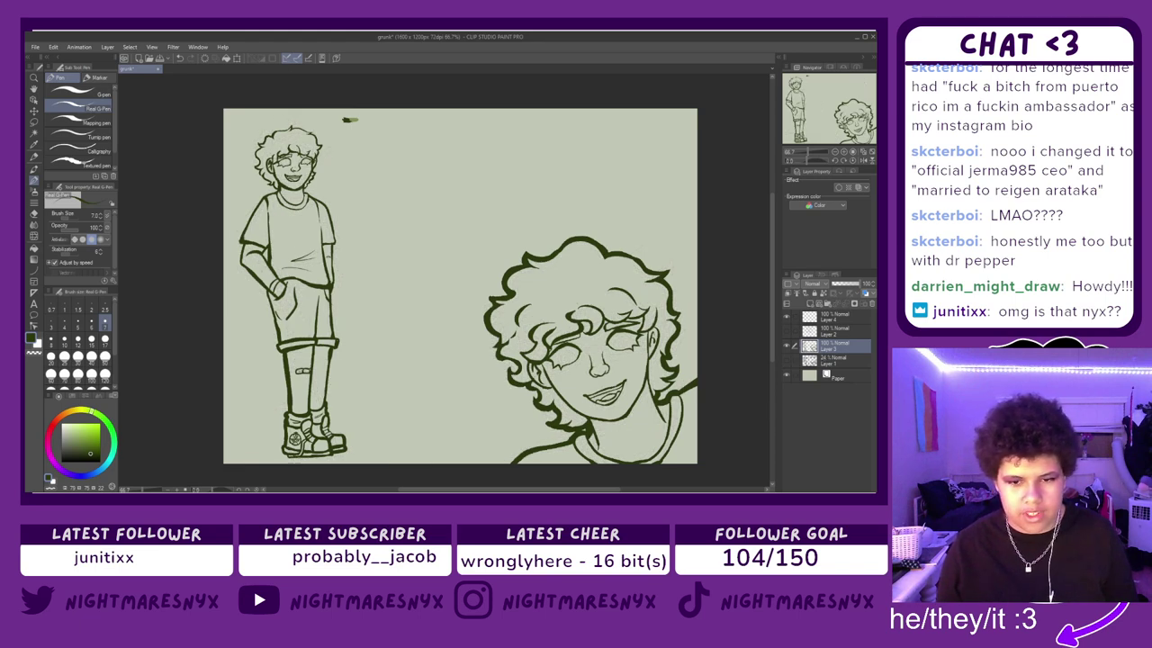
# - Try to ink a round iris inside the large head's left eye
pyautogui.scroll(2, 676, 285)
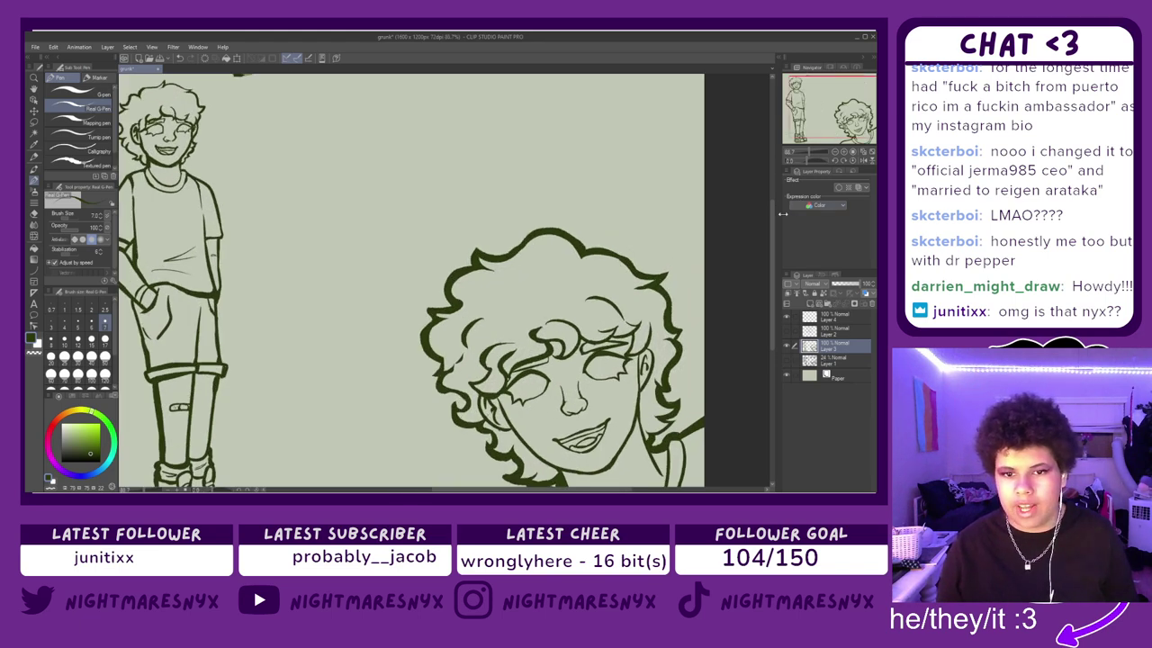
pyautogui.moveTo(775, 221); pyautogui.dragTo(774, 253)
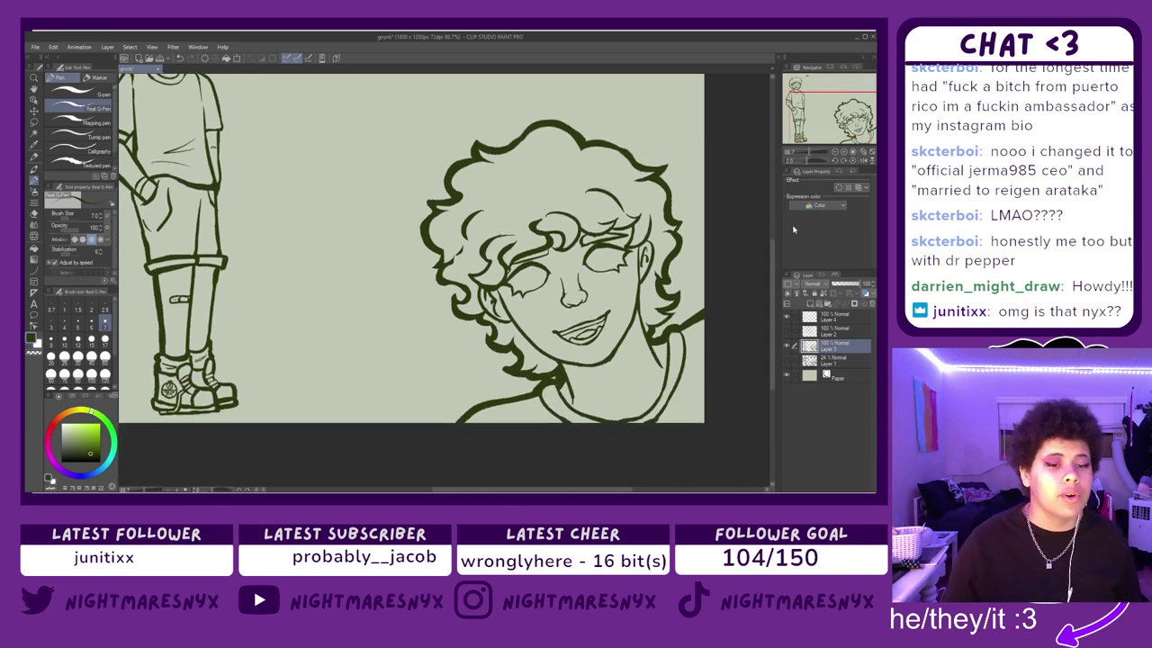
pyautogui.scroll(2, 486, 287)
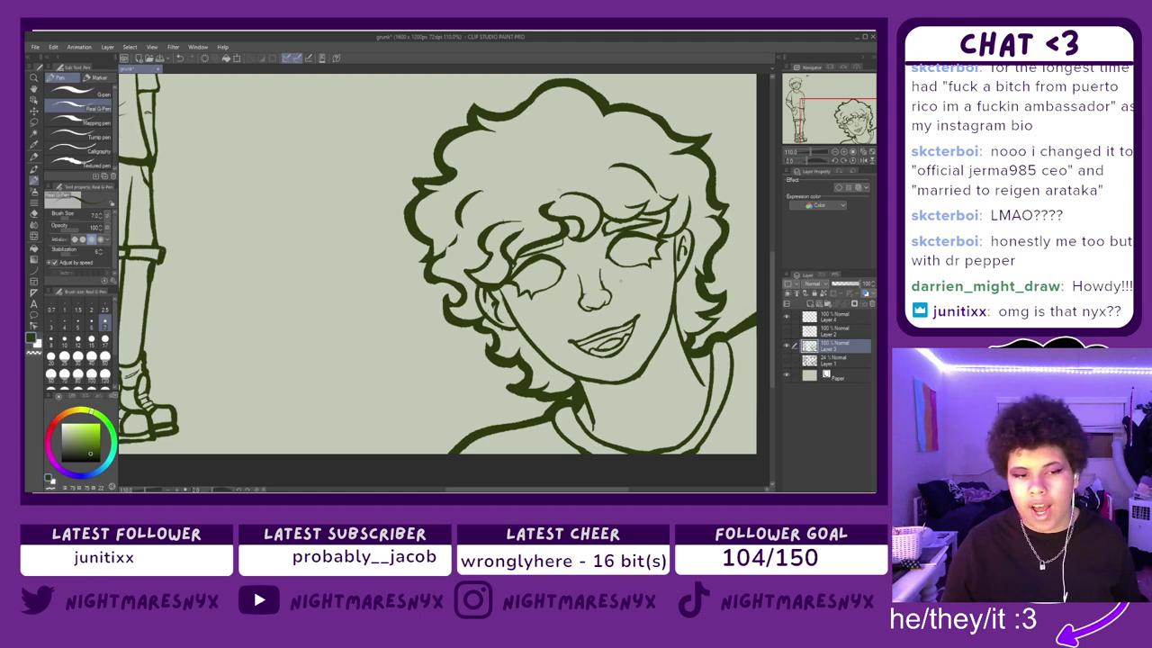
pyautogui.hotkey('ctrl', '+')
pyautogui.hotkey('ctrl', '+')
pyautogui.hotkey('ctrl', '+')
pyautogui.hotkey('ctrl', '+')
pyautogui.hotkey('ctrl', '+')
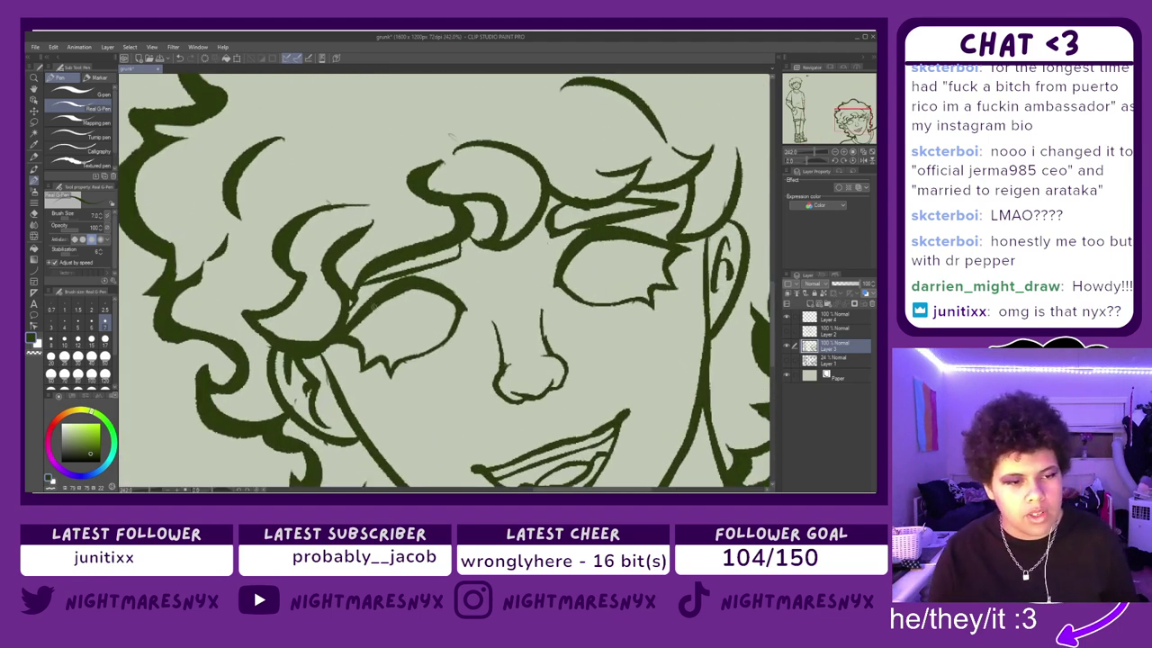
pyautogui.moveTo(385, 297); pyautogui.dragTo(435, 293)
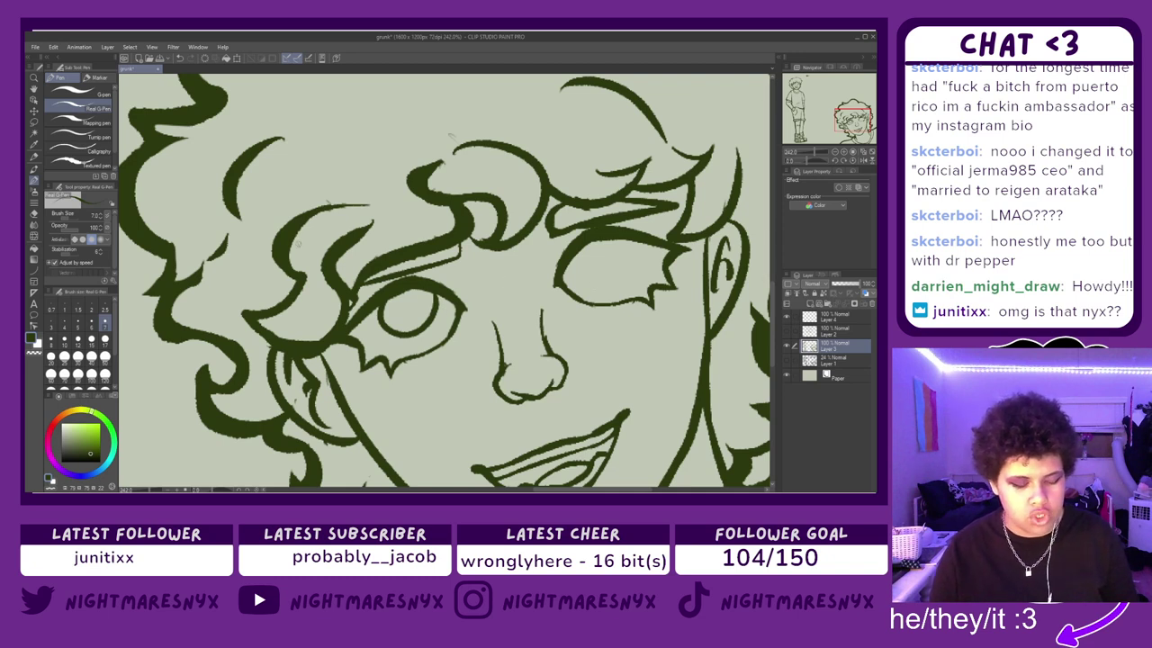
pyautogui.hotkey('ctrl', 'z')
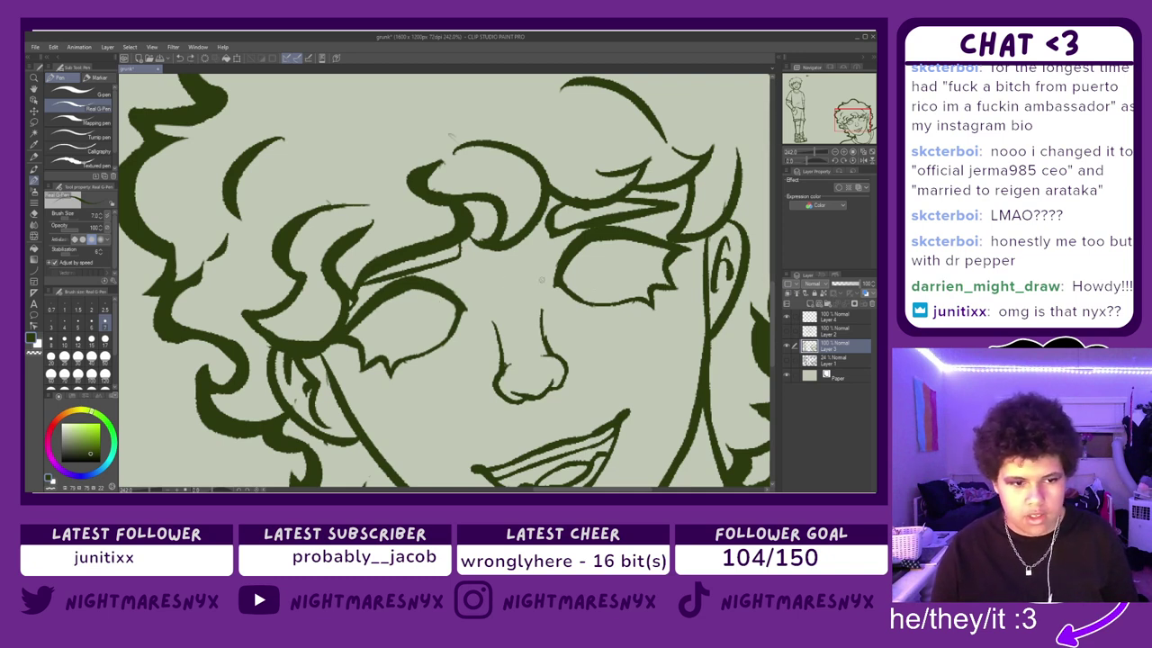
# - Add a new layer above the line art and try out angular glasses-frame lines beneath the large head's left eye
pyautogui.hotkey('ctrl', 'shift', 'n')
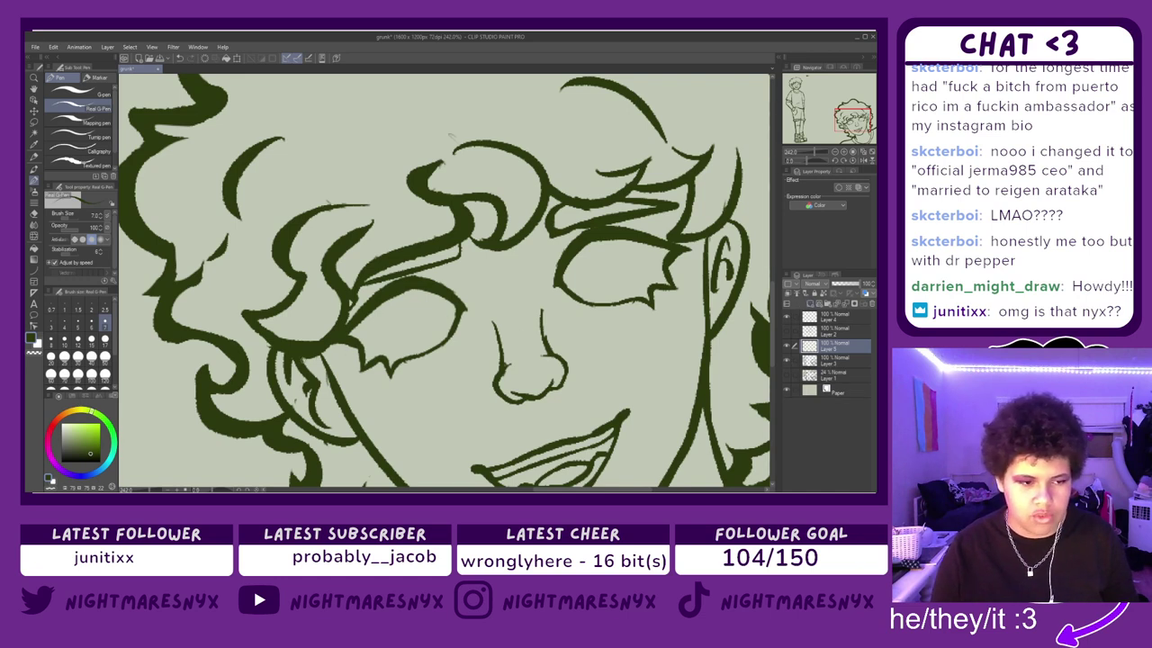
pyautogui.moveTo(315, 353); pyautogui.dragTo(344, 366)
pyautogui.moveTo(453, 319)
pyautogui.mouseDown()
pyautogui.moveTo(354, 363)
pyautogui.moveTo(376, 400)
pyautogui.mouseUp()
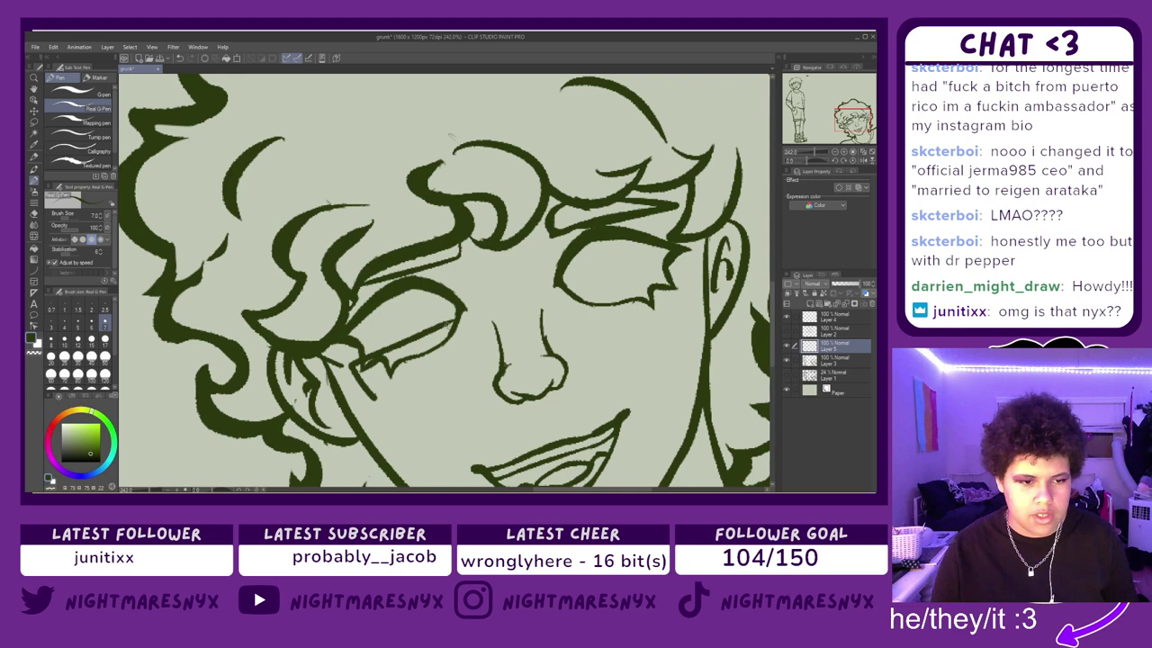
pyautogui.hotkey('ctrl', 'z')
pyautogui.hotkey('ctrl', 'z')
pyautogui.moveTo(364, 384)
pyautogui.mouseDown()
pyautogui.moveTo(481, 342)
pyautogui.moveTo(471, 306)
pyautogui.mouseUp()
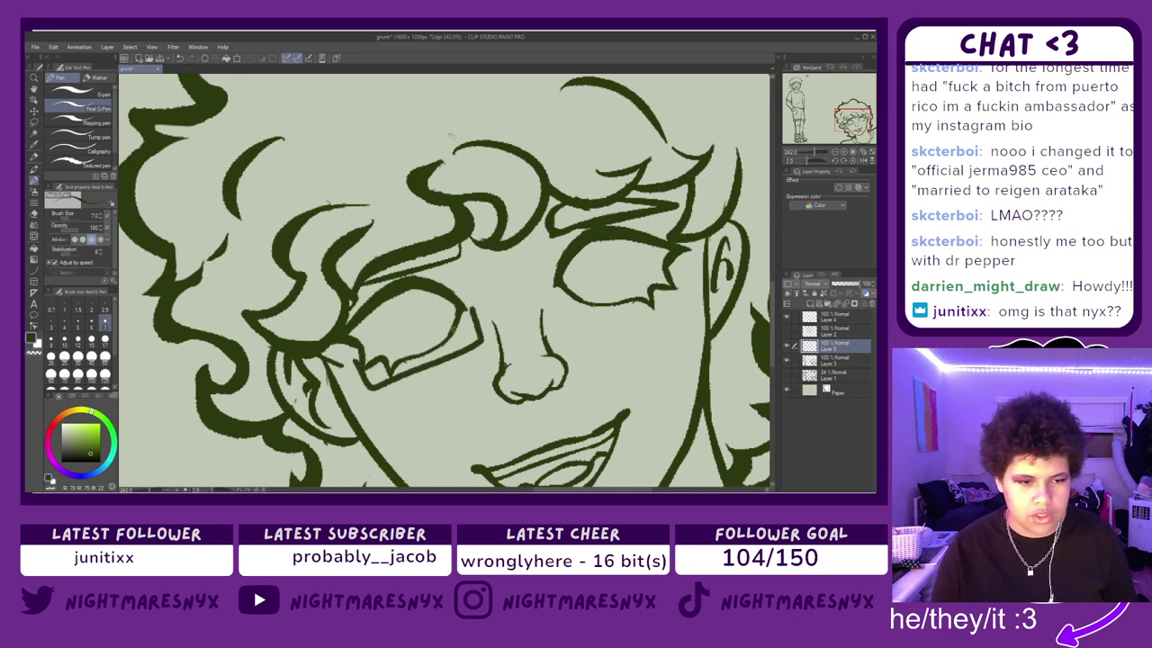
pyautogui.hotkey('ctrl', 'z')
pyautogui.hotkey('ctrl', 'z')
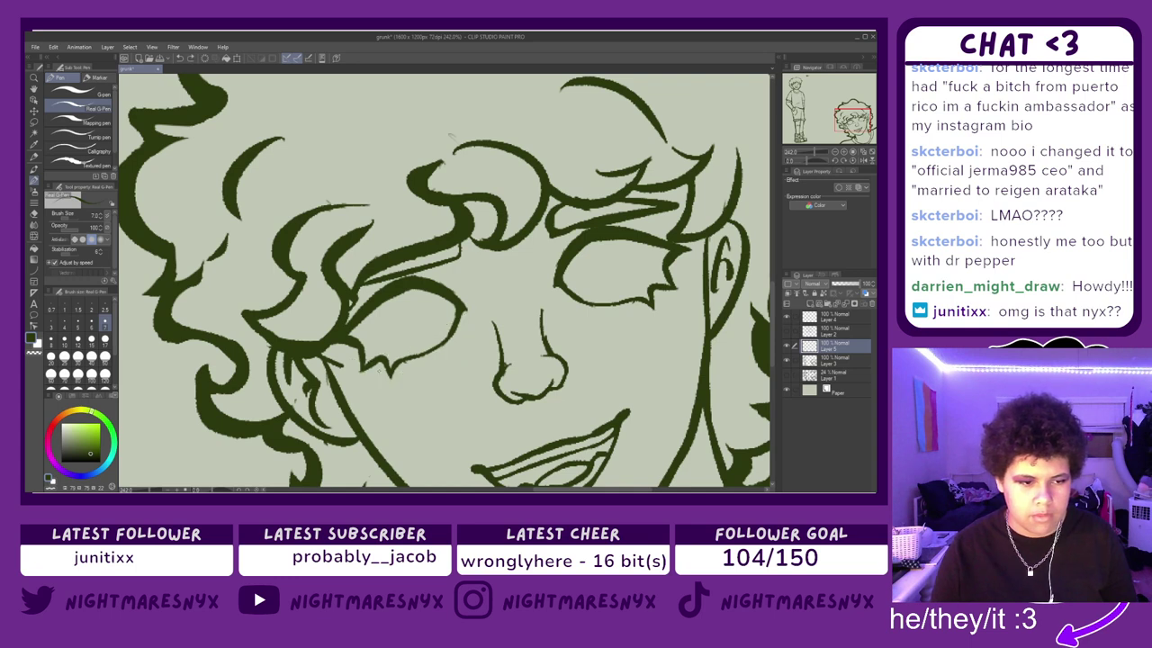
# - Ink the angular lower rim of the glasses around the left eye, with its outer corner reaching towards the ear
pyautogui.moveTo(344, 362)
pyautogui.mouseDown()
pyautogui.moveTo(366, 391)
pyautogui.moveTo(339, 355)
pyautogui.moveTo(396, 375)
pyautogui.moveTo(466, 351)
pyautogui.moveTo(473, 314)
pyautogui.mouseUp()
pyautogui.moveTo(473, 314)
pyautogui.mouseDown()
pyautogui.moveTo(445, 359)
pyautogui.moveTo(403, 382)
pyautogui.moveTo(344, 360)
pyautogui.moveTo(364, 390)
pyautogui.moveTo(352, 377)
pyautogui.moveTo(392, 378)
pyautogui.moveTo(363, 394)
pyautogui.mouseUp()
pyautogui.hotkey('ctrl', 'z')
pyautogui.hotkey('ctrl', 'z')
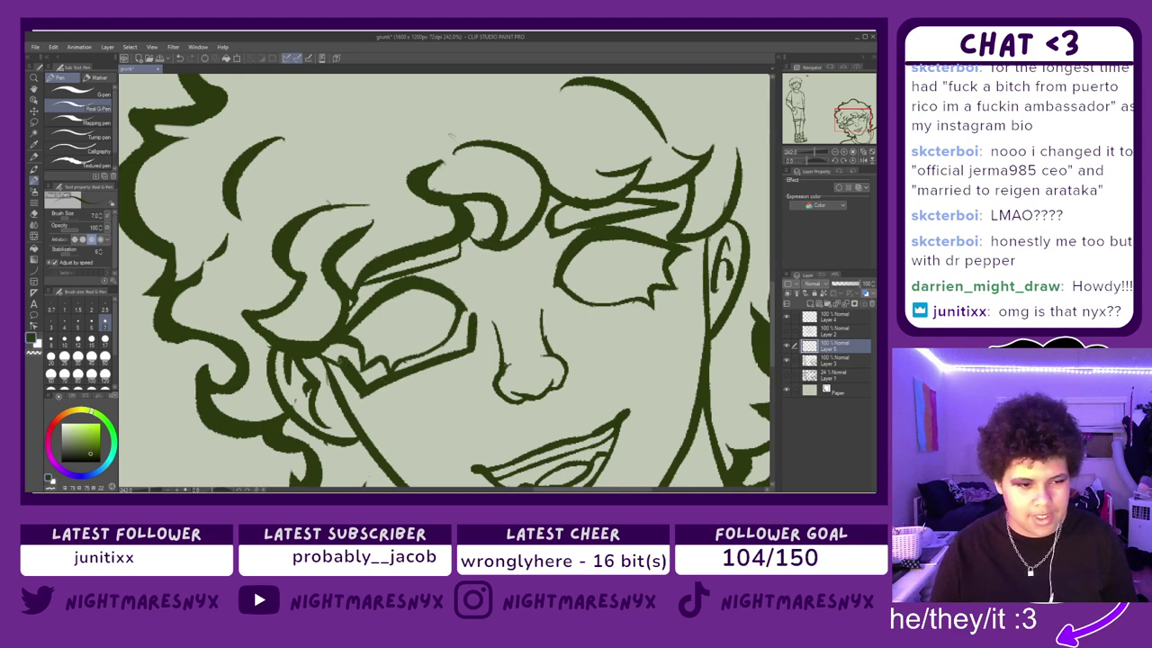
pyautogui.moveTo(345, 373); pyautogui.dragTo(317, 354)
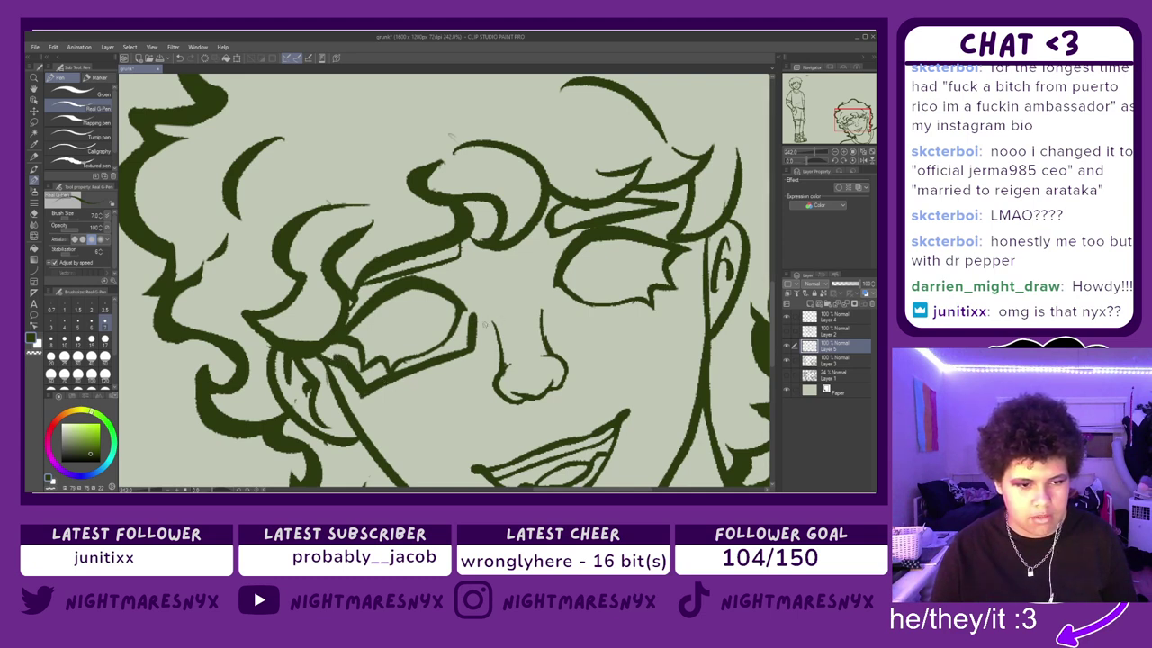
# - Ink the glasses' curved bridge across the nose, from the left rim to the inner corner of the right rim
pyautogui.moveTo(471, 317); pyautogui.dragTo(470, 302)
pyautogui.moveTo(478, 312)
pyautogui.mouseDown()
pyautogui.moveTo(551, 303)
pyautogui.moveTo(558, 313)
pyautogui.moveTo(560, 313)
pyautogui.mouseUp()
pyautogui.hotkey('ctrl', 'z')
pyautogui.hotkey('ctrl', 'z')
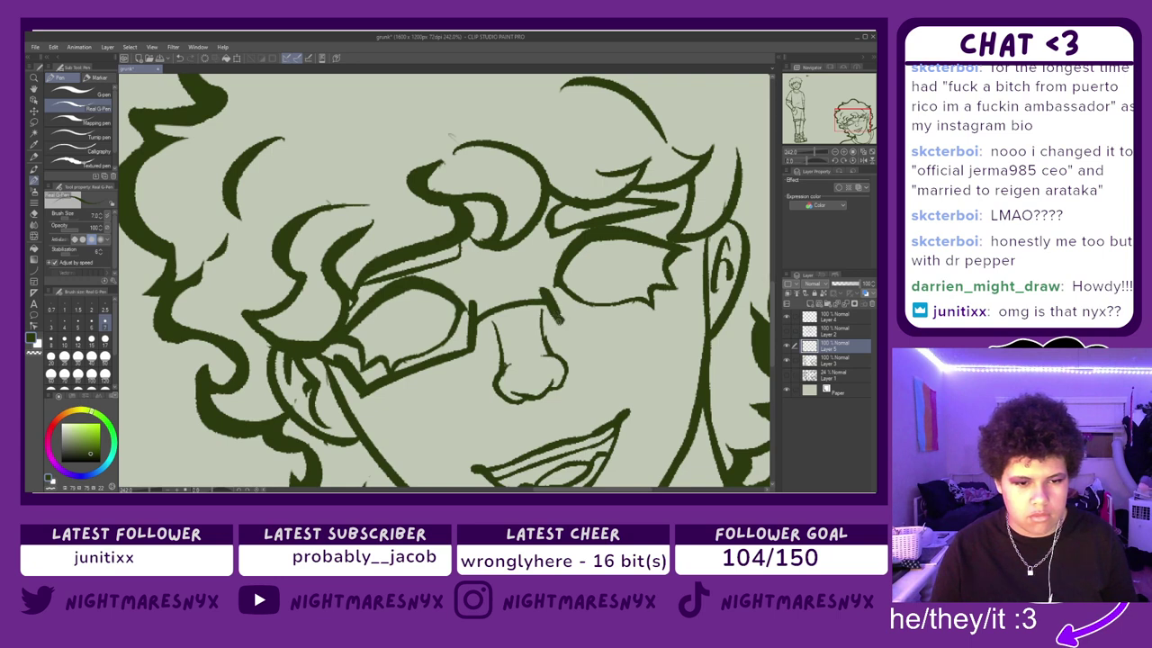
# - Ink the angular lower rim of the glasses beneath the large head's right eye
pyautogui.moveTo(562, 322); pyautogui.dragTo(673, 309)
pyautogui.hotkey('ctrl', 'z')
pyautogui.moveTo(560, 321)
pyautogui.mouseDown()
pyautogui.moveTo(679, 307)
pyautogui.moveTo(682, 262)
pyautogui.moveTo(680, 307)
pyautogui.moveTo(586, 318)
pyautogui.mouseUp()
pyautogui.hotkey('ctrl', 'z')
pyautogui.hotkey('ctrl', 'z')
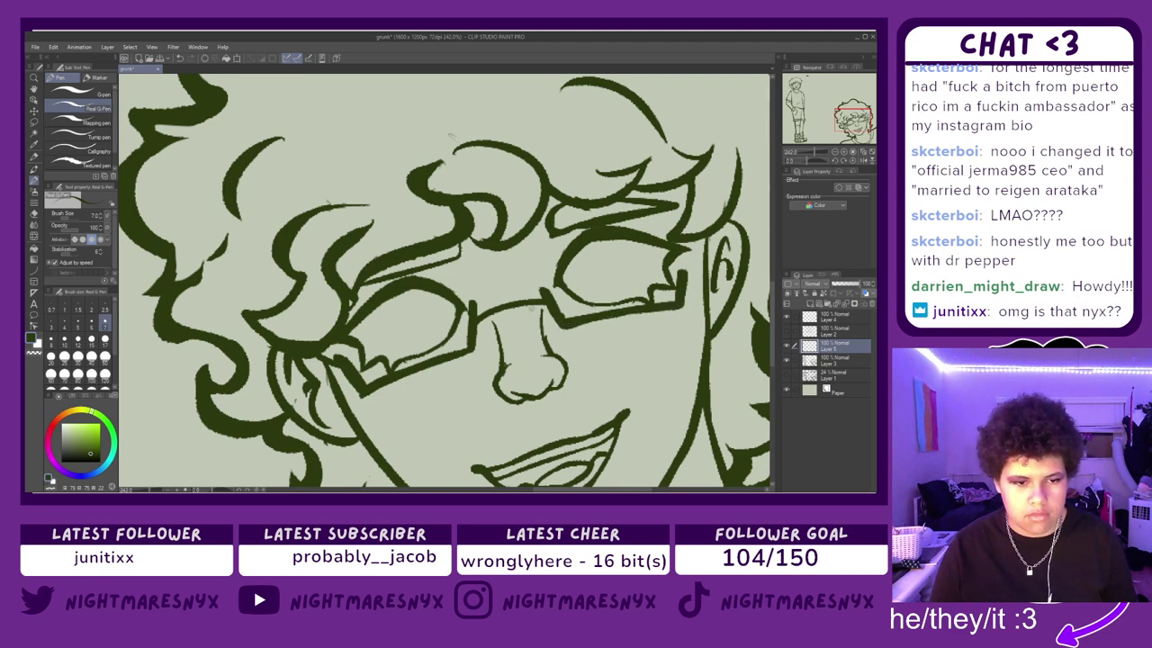
# - Extend the right rim's inner corner and outer arm towards the ear, and thicken the glasses' bridge
pyautogui.moveTo(540, 285); pyautogui.dragTo(557, 312)
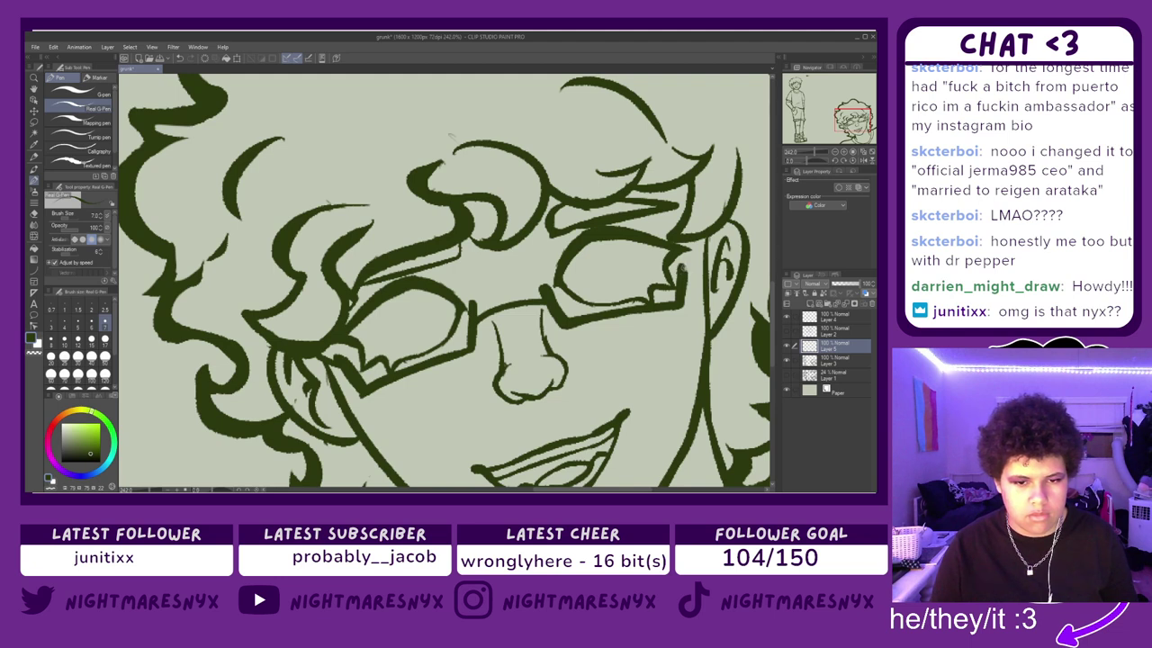
pyautogui.moveTo(685, 277); pyautogui.dragTo(706, 252)
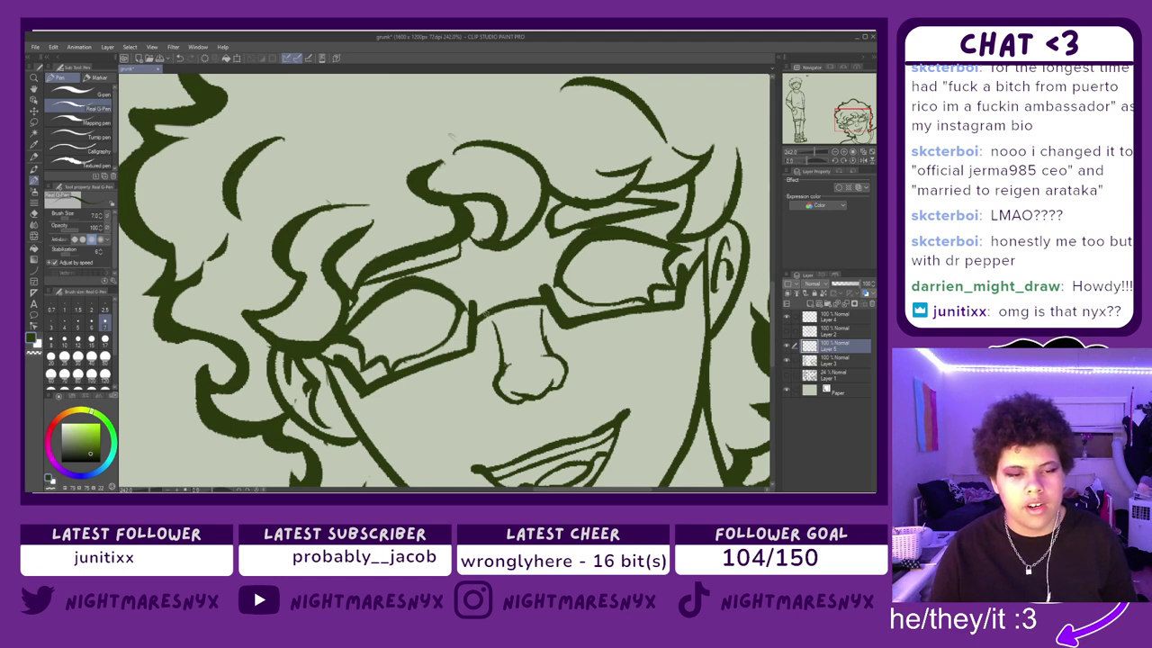
pyautogui.moveTo(484, 322); pyautogui.dragTo(551, 307)
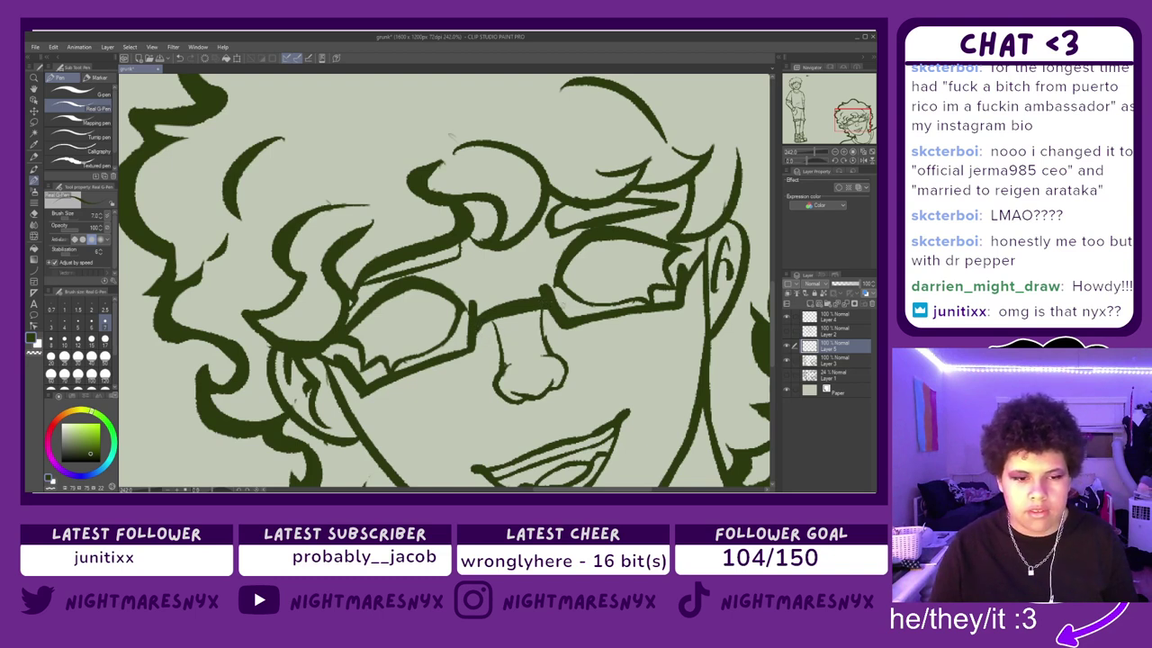
pyautogui.moveTo(361, 353)
pyautogui.mouseDown()
pyautogui.moveTo(457, 306)
pyautogui.moveTo(361, 365)
pyautogui.mouseUp()
pyautogui.hotkey('ctrl', 'z')
pyautogui.hotkey('ctrl', 'z')
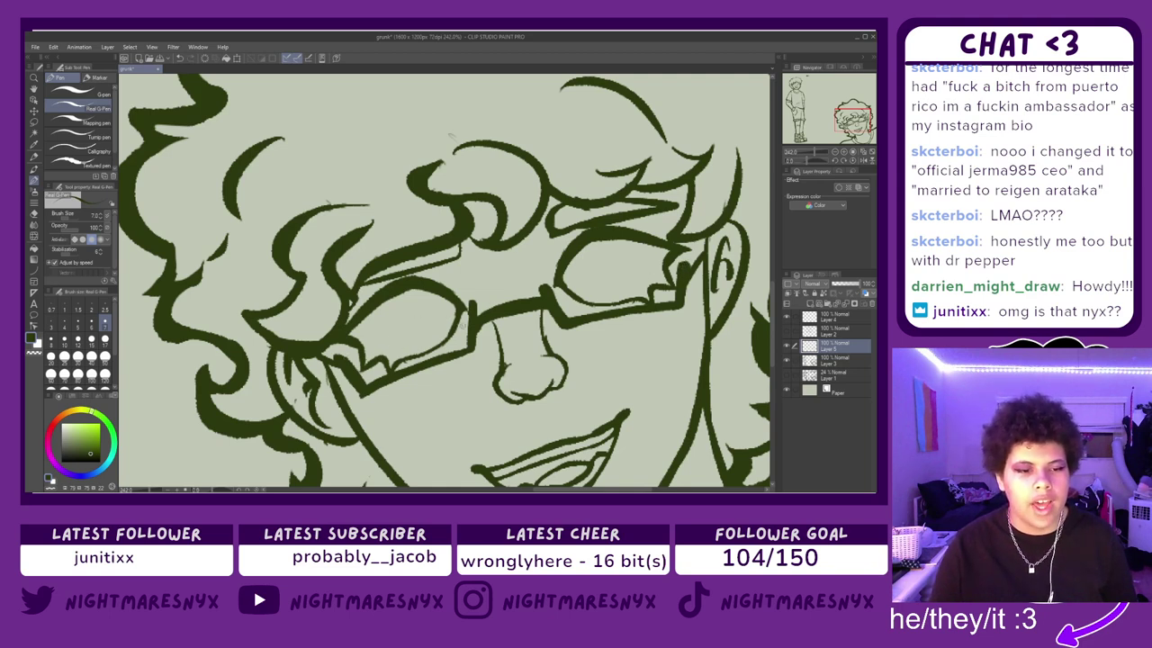
# - Set the Real G-Pen's brush size to 4 and try a thin upper lens line across the left eye
pyautogui.click(34, 213)
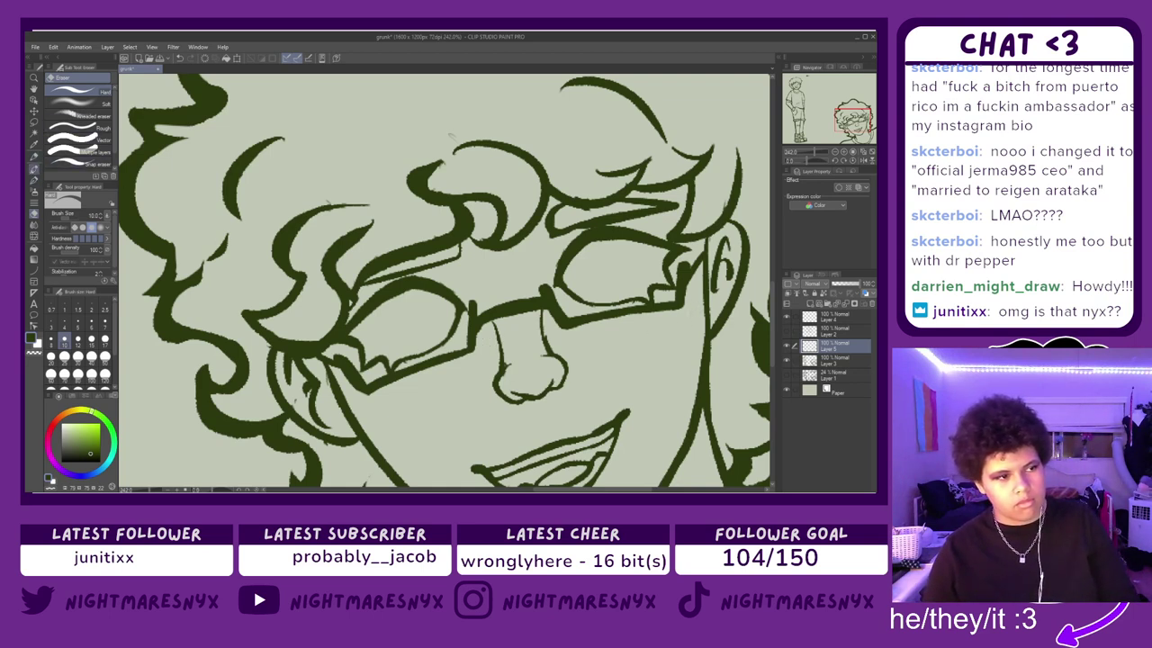
pyautogui.click(34, 169)
pyautogui.click(35, 180)
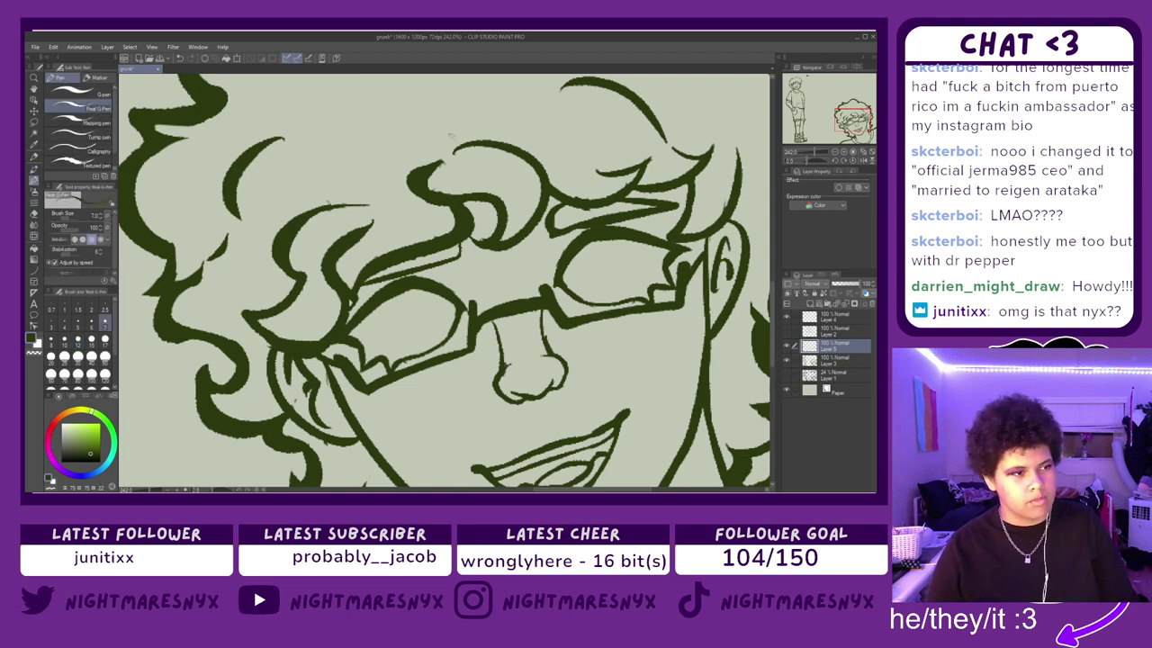
pyautogui.click(64, 321)
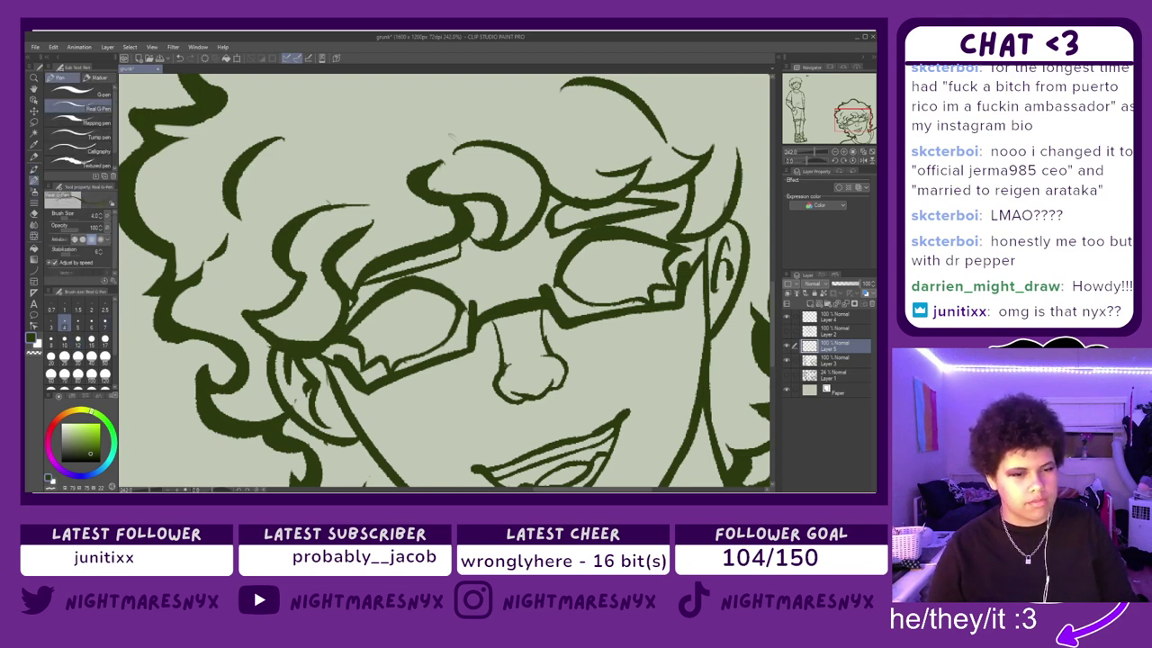
pyautogui.moveTo(471, 309); pyautogui.dragTo(427, 324)
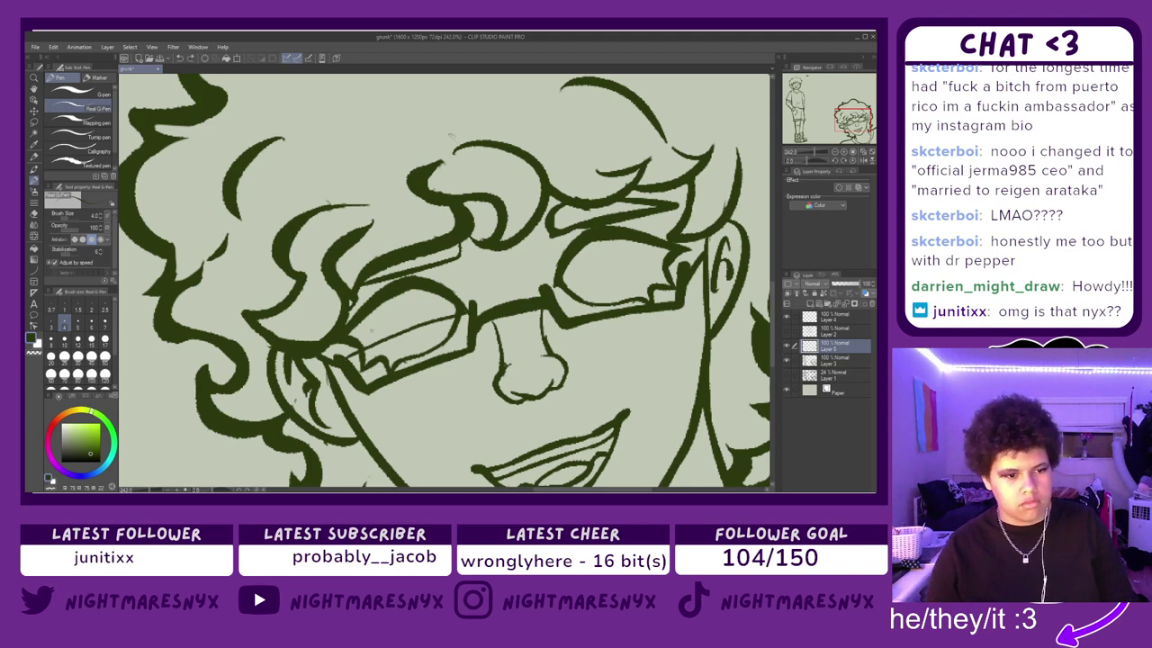
pyautogui.hotkey('ctrl', 'z')
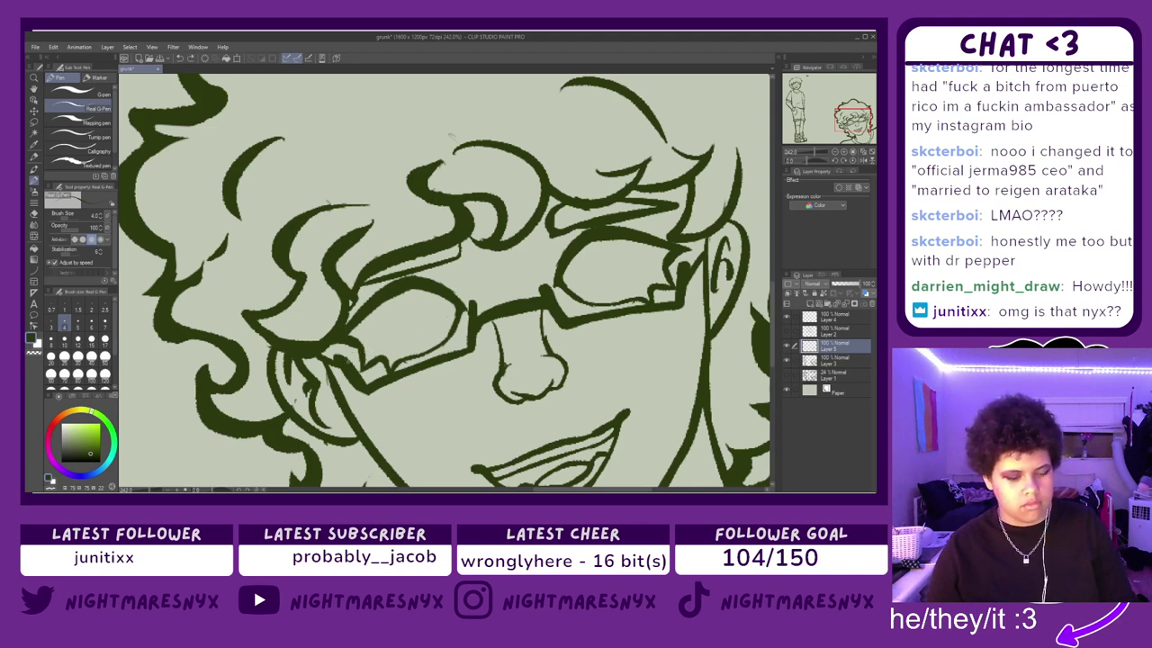
pyautogui.hotkey('ctrl', 'z')
pyautogui.moveTo(357, 359); pyautogui.dragTo(474, 311)
pyautogui.hotkey('ctrl', 'z')
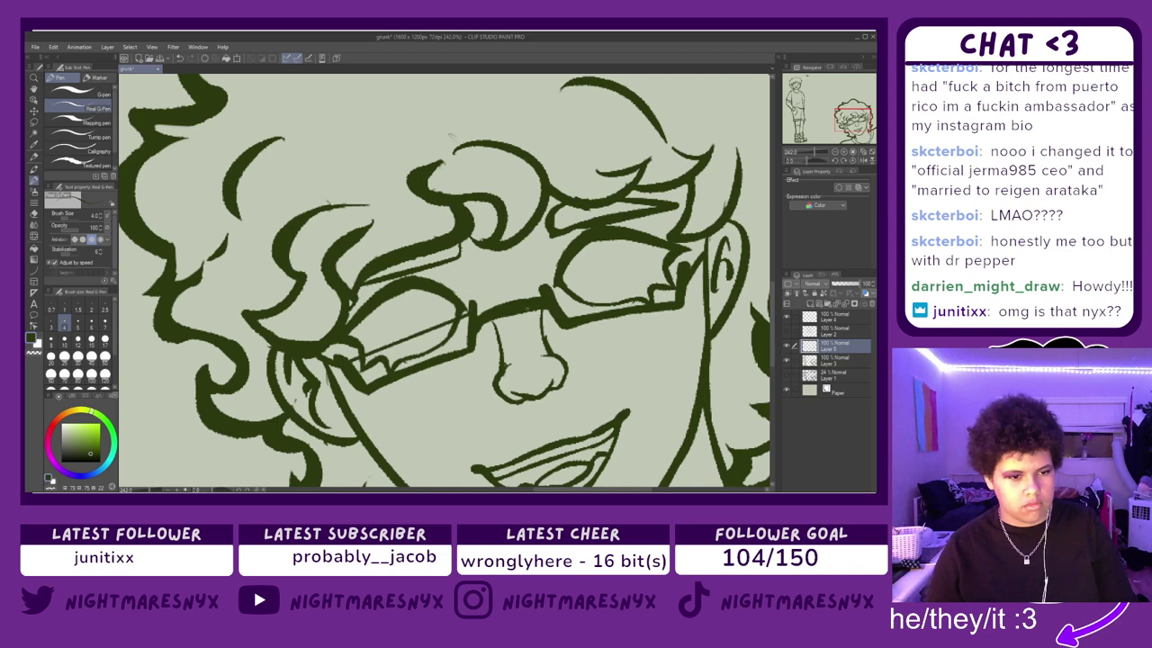
pyautogui.hotkey('ctrl', 'z')
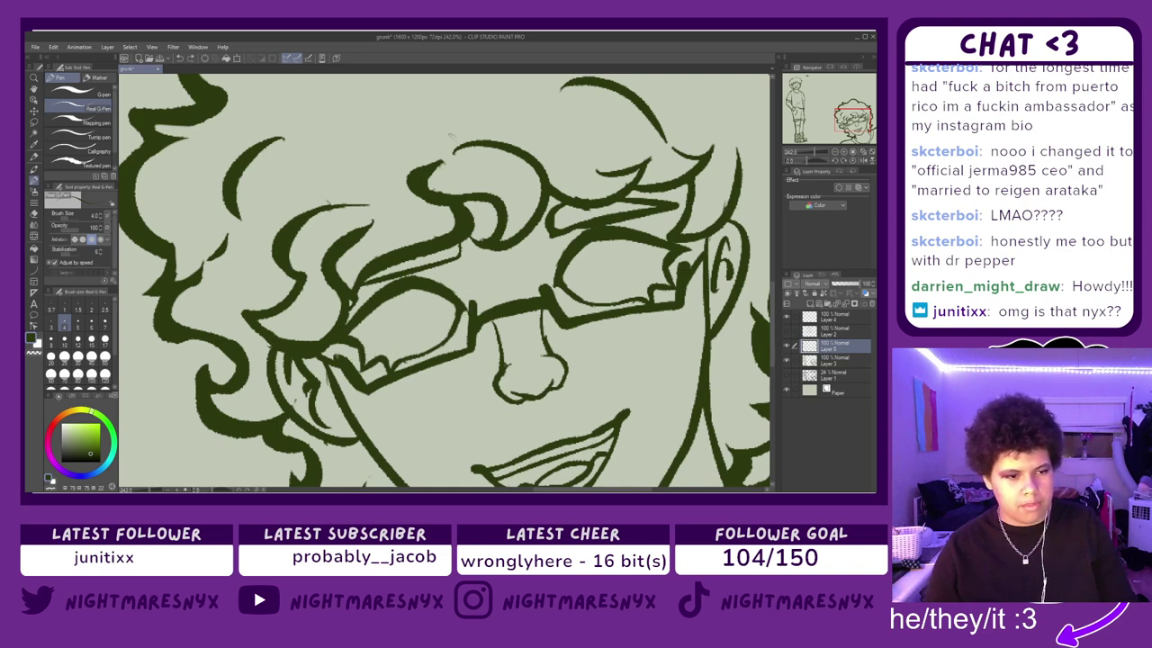
# - Ink thin straight upper lens lines across both eyes to close the glasses' lenses
pyautogui.moveTo(339, 358); pyautogui.dragTo(472, 306)
pyautogui.moveTo(547, 295); pyautogui.dragTo(686, 274)
pyautogui.moveTo(565, 292); pyautogui.dragTo(691, 265)
# - Lower the glasses layer's opacity to about 24% so the frames appear faded
pyautogui.click(786, 345)
pyautogui.click(786, 346)
pyautogui.click(838, 283)
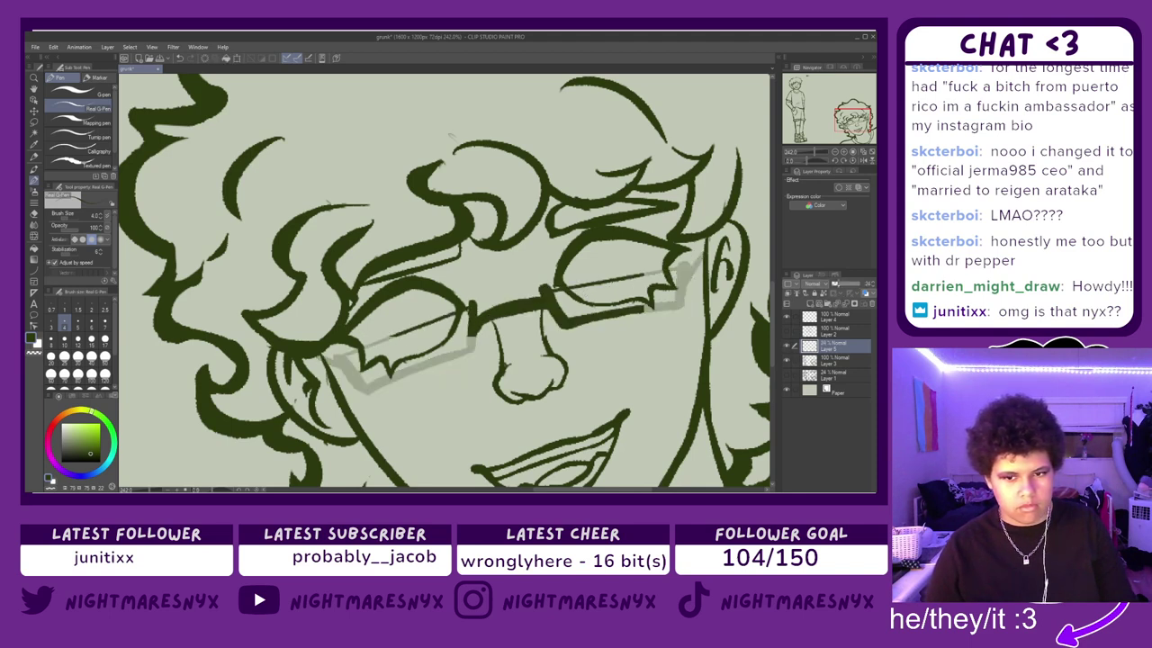
# - Return to the line art layer, set the pen's brush size to 10, and try round iris outlines in the left eye
pyautogui.click(835, 360)
pyautogui.moveTo(407, 299); pyautogui.dragTo(423, 319)
pyautogui.hotkey('ctrl', 'z')
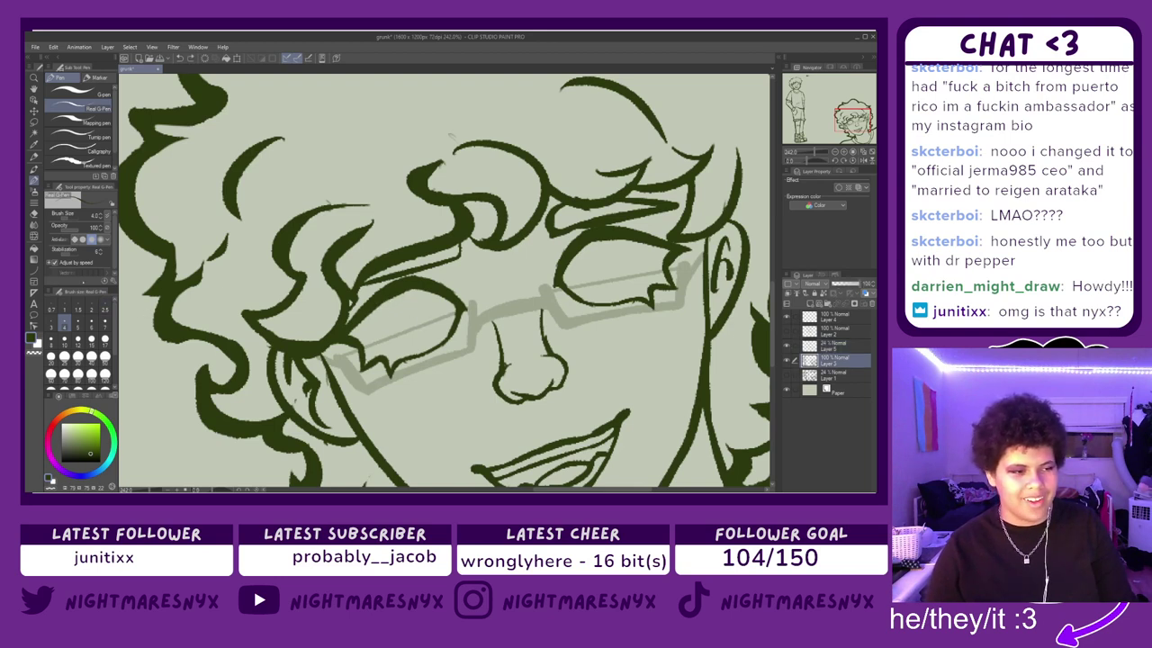
pyautogui.click(64, 341)
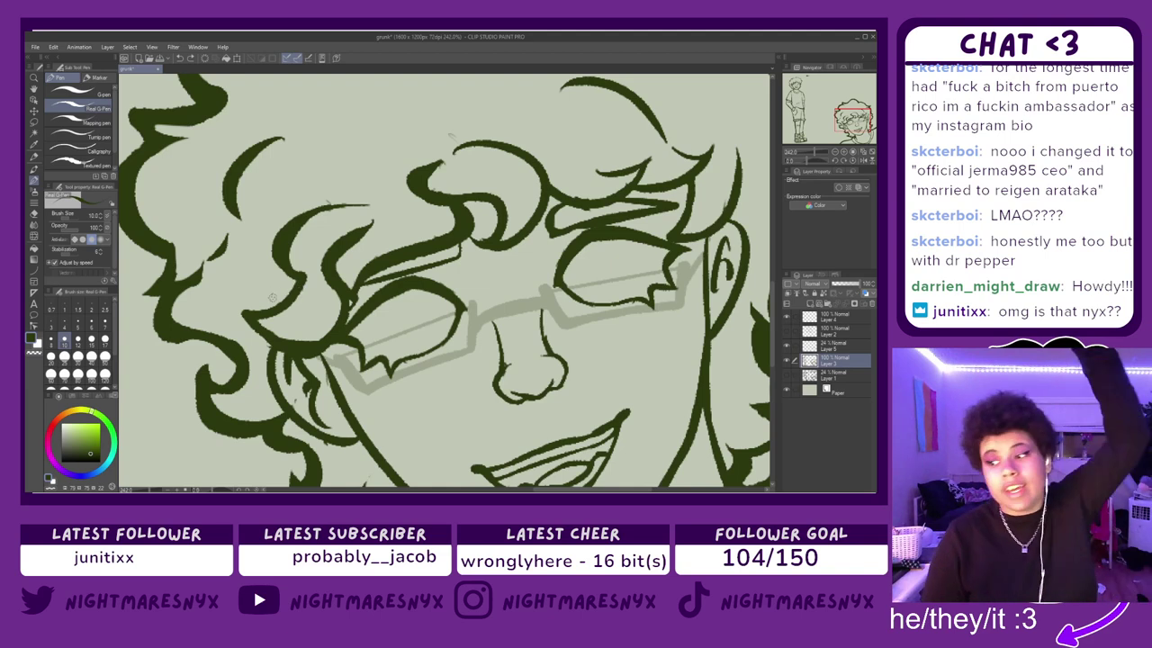
pyautogui.moveTo(383, 299)
pyautogui.mouseDown()
pyautogui.moveTo(380, 325)
pyautogui.moveTo(426, 314)
pyautogui.moveTo(412, 343)
pyautogui.mouseUp()
pyautogui.hotkey('ctrl', 'z')
pyautogui.hotkey('ctrl', 'z')
pyautogui.moveTo(423, 292)
pyautogui.mouseDown()
pyautogui.moveTo(409, 341)
pyautogui.moveTo(425, 293)
pyautogui.moveTo(421, 331)
pyautogui.mouseUp()
pyautogui.hotkey('ctrl', 'z')
pyautogui.hotkey('ctrl', 'z')
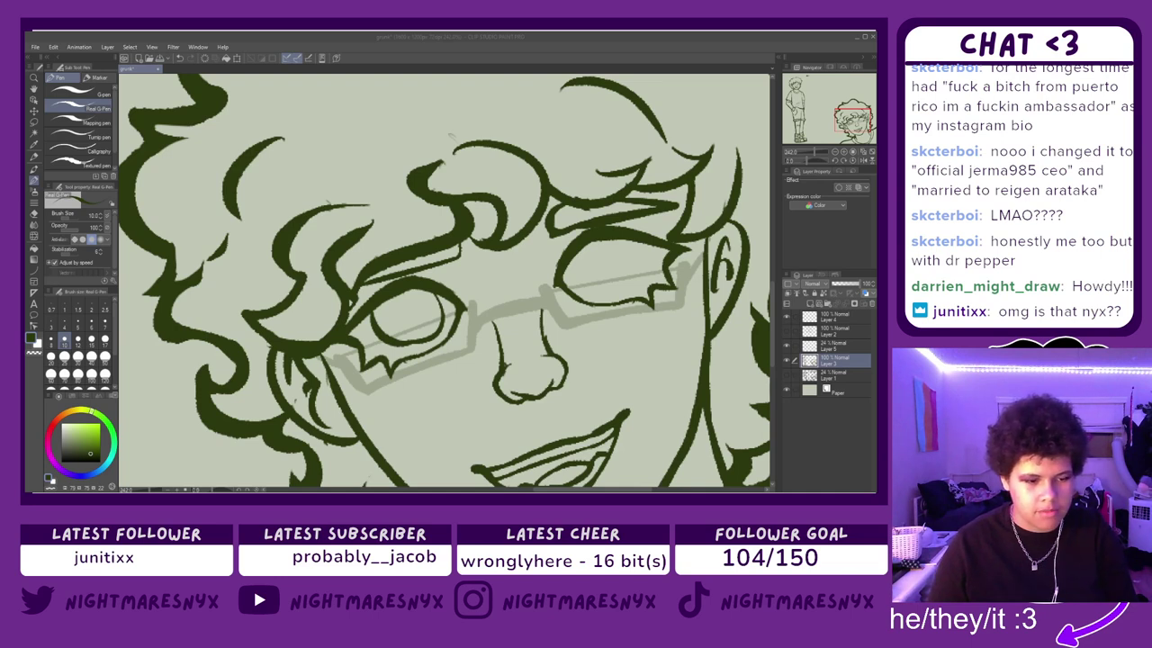
pyautogui.hotkey('ctrl', 'z')
pyautogui.hotkey('ctrl', 'z')
# - Try a wider iris outline in the left eye and begin a matching one in the right eye
pyautogui.moveTo(372, 305)
pyautogui.mouseDown()
pyautogui.moveTo(413, 342)
pyautogui.moveTo(422, 290)
pyautogui.moveTo(444, 296)
pyautogui.mouseUp()
pyautogui.hotkey('ctrl', 'z')
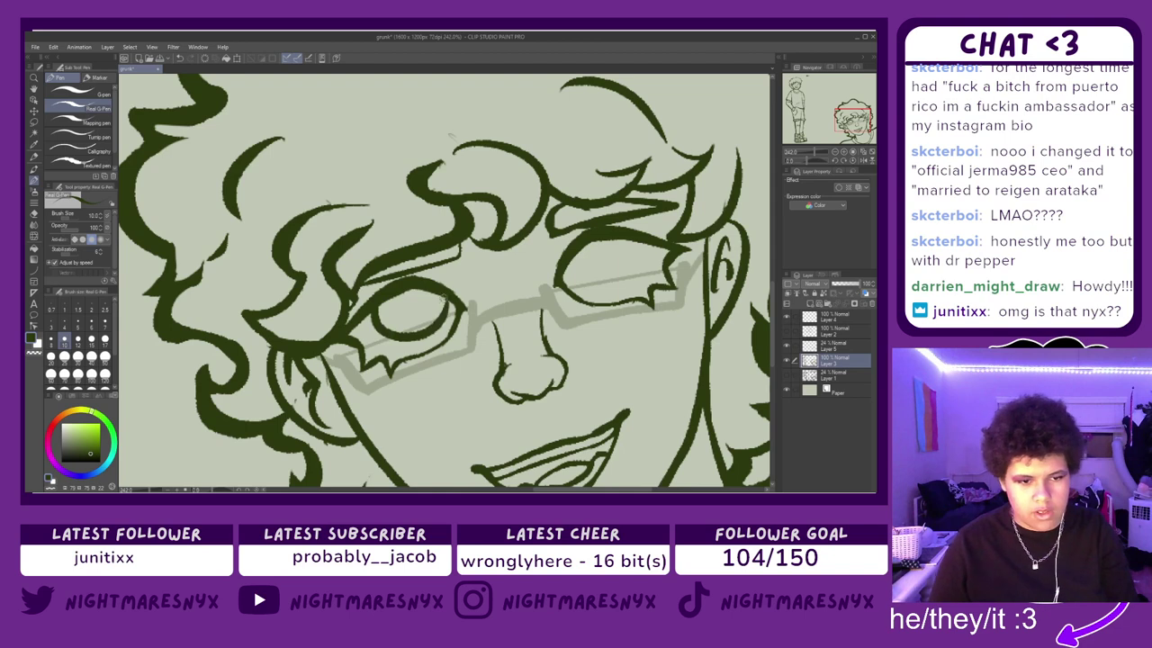
pyautogui.moveTo(568, 265)
pyautogui.mouseDown()
pyautogui.moveTo(609, 243)
pyautogui.moveTo(579, 286)
pyautogui.moveTo(617, 244)
pyautogui.mouseUp()
pyautogui.hotkey('ctrl', 'z')
pyautogui.hotkey('ctrl', 'z')
pyautogui.hotkey('ctrl', 'z')
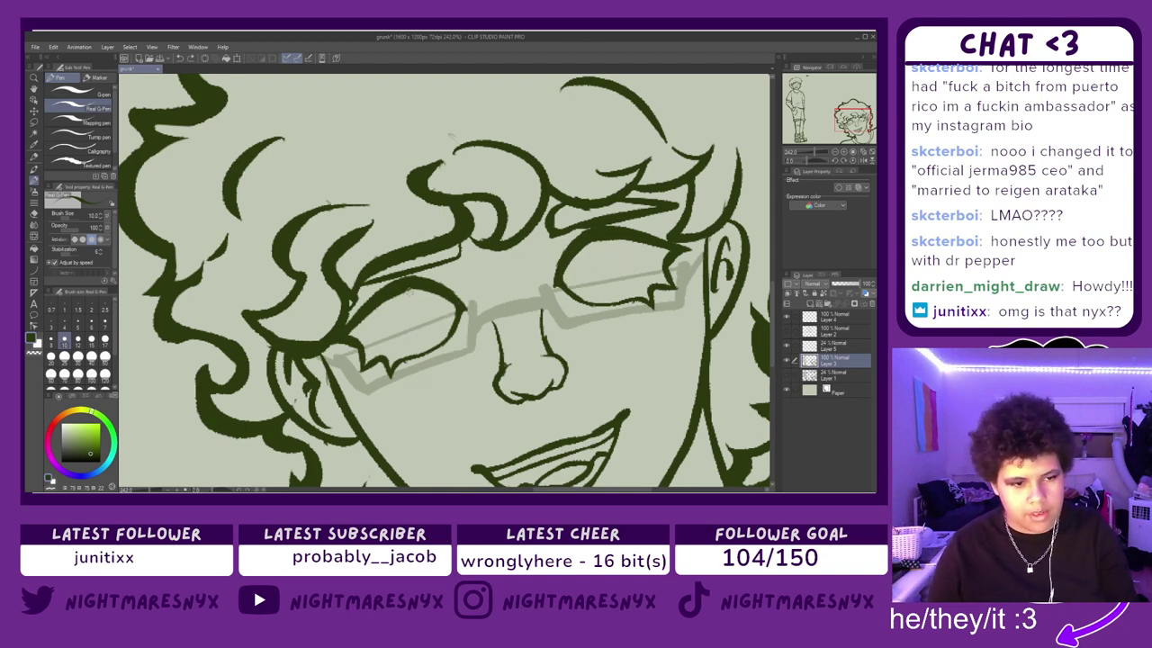
# - Try another curved iris outline beneath the left eye's upper lid, and undo it
pyautogui.moveTo(368, 306)
pyautogui.mouseDown()
pyautogui.moveTo(367, 328)
pyautogui.moveTo(426, 293)
pyautogui.moveTo(398, 277)
pyautogui.moveTo(433, 295)
pyautogui.mouseUp()
pyautogui.hotkey('ctrl', 'z')
pyautogui.hotkey('ctrl', 'z')
pyautogui.hotkey('ctrl', 'z')
pyautogui.hotkey('ctrl', 'z')
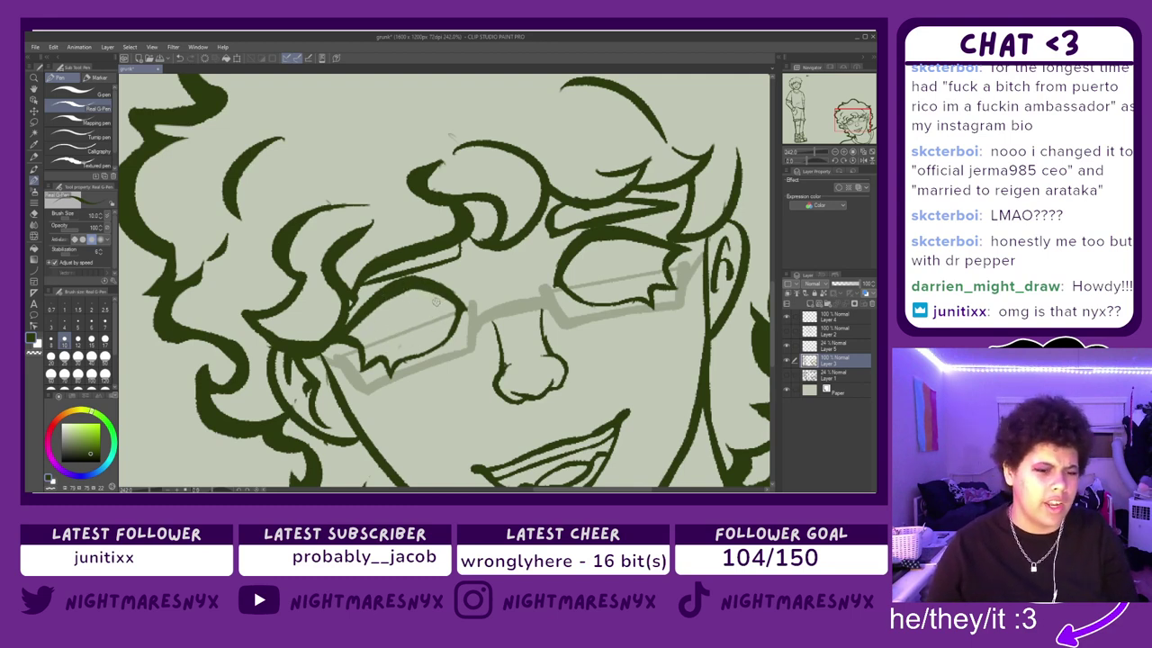
# - Try round iris outlines under the left eye's upper lid on the line art layer and undo them
pyautogui.moveTo(386, 298)
pyautogui.mouseDown()
pyautogui.moveTo(376, 319)
pyautogui.moveTo(430, 301)
pyautogui.mouseUp()
pyautogui.hotkey('ctrl', 'z')
pyautogui.hotkey('ctrl', 'z')
pyautogui.hotkey('ctrl', 'z')
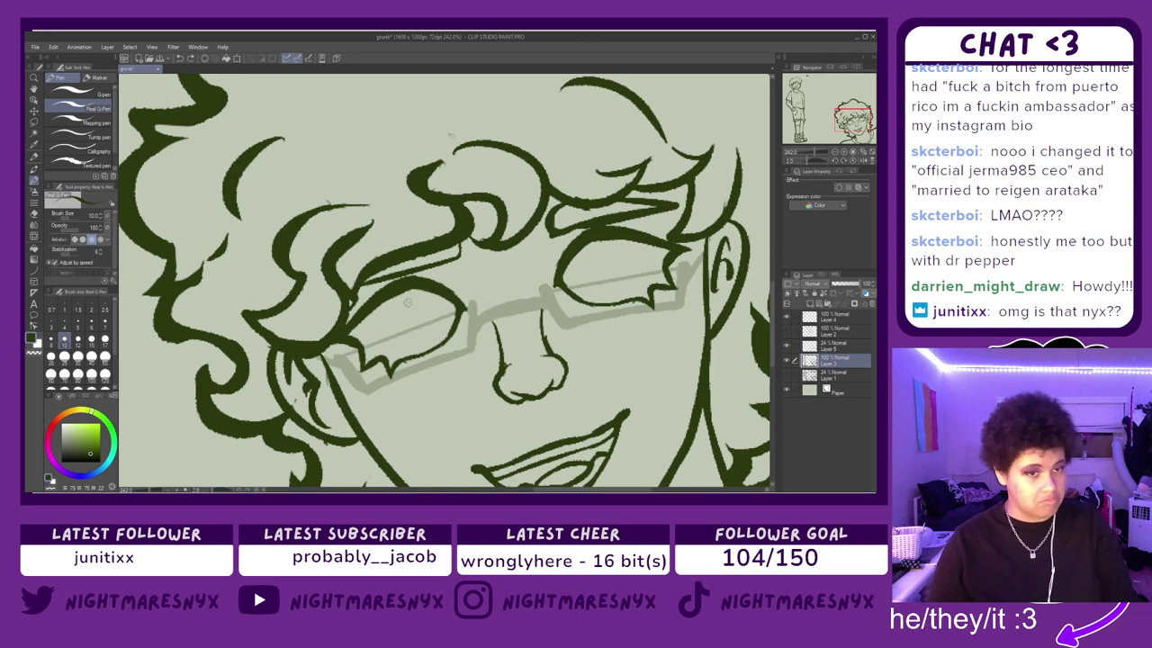
pyautogui.moveTo(393, 297)
pyautogui.mouseDown()
pyautogui.moveTo(425, 318)
pyautogui.moveTo(438, 299)
pyautogui.moveTo(417, 333)
pyautogui.mouseUp()
pyautogui.hotkey('ctrl', 'z')
pyautogui.hotkey('ctrl', 'z')
pyautogui.hotkey('ctrl', 'z')
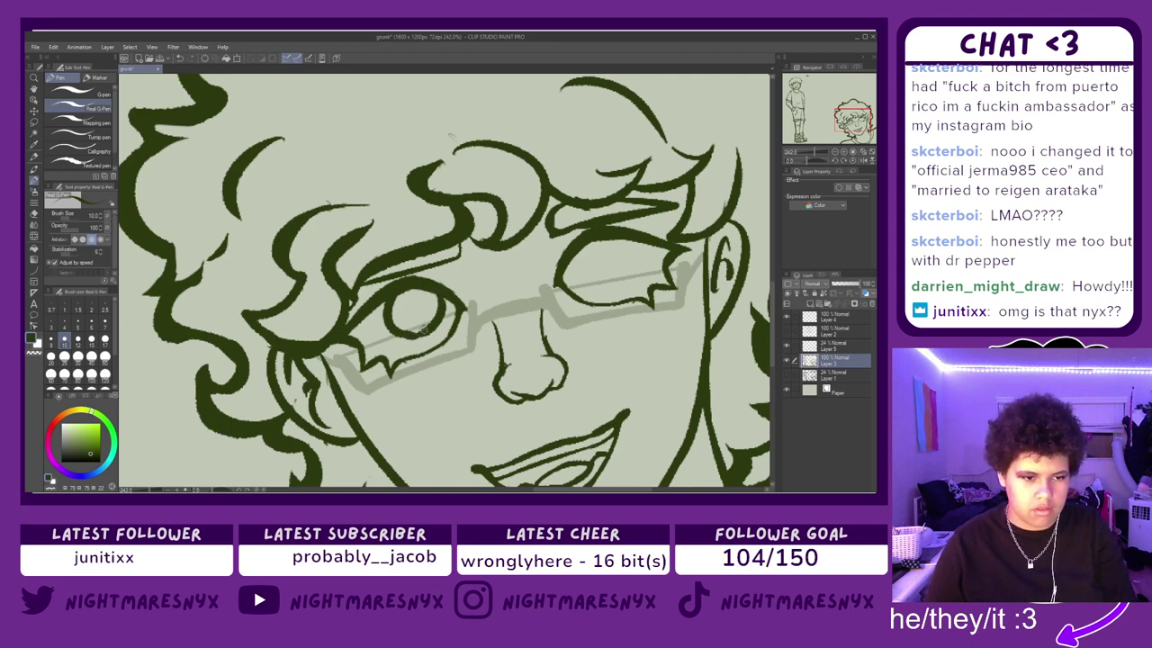
# - Try another round iris outline in the left eye, redrawing it with a thicker ring
pyautogui.hotkey('ctrl', 'z')
pyautogui.hotkey('ctrl', 'z')
pyautogui.moveTo(389, 294)
pyautogui.mouseDown()
pyautogui.moveTo(409, 289)
pyautogui.moveTo(389, 337)
pyautogui.moveTo(406, 292)
pyautogui.moveTo(434, 339)
pyautogui.moveTo(378, 307)
pyautogui.moveTo(387, 333)
pyautogui.moveTo(433, 308)
pyautogui.mouseUp()
pyautogui.hotkey('ctrl', 'z')
pyautogui.hotkey('ctrl', 'z')
pyautogui.hotkey('ctrl', 'z')
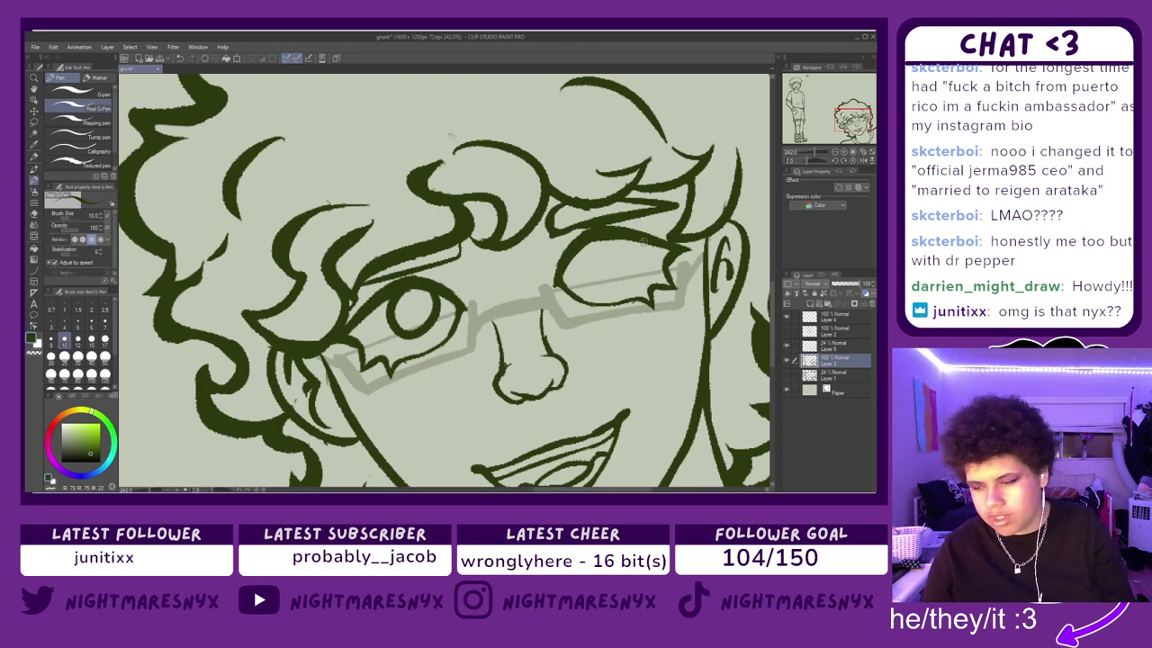
# - Remove the left iris and try a thick, round iris outline in the right eye instead
pyautogui.hotkey('ctrl', 'z')
pyautogui.moveTo(567, 259)
pyautogui.mouseDown()
pyautogui.moveTo(615, 261)
pyautogui.moveTo(608, 241)
pyautogui.moveTo(567, 276)
pyautogui.moveTo(585, 248)
pyautogui.moveTo(622, 251)
pyautogui.moveTo(580, 246)
pyautogui.mouseUp()
pyautogui.hotkey('ctrl', 'z')
pyautogui.hotkey('ctrl', 'z')
pyautogui.hotkey('ctrl', 'z')
pyautogui.hotkey('ctrl', 'z')
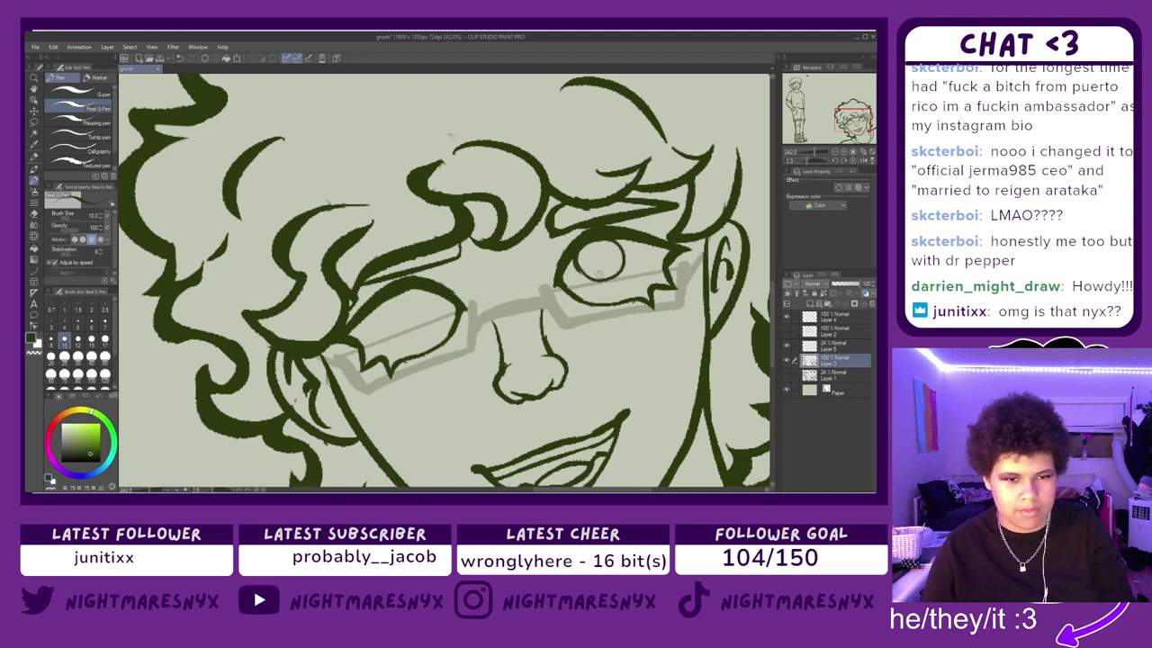
pyautogui.hotkey('ctrl', 'z')
pyautogui.moveTo(588, 244); pyautogui.dragTo(596, 238)
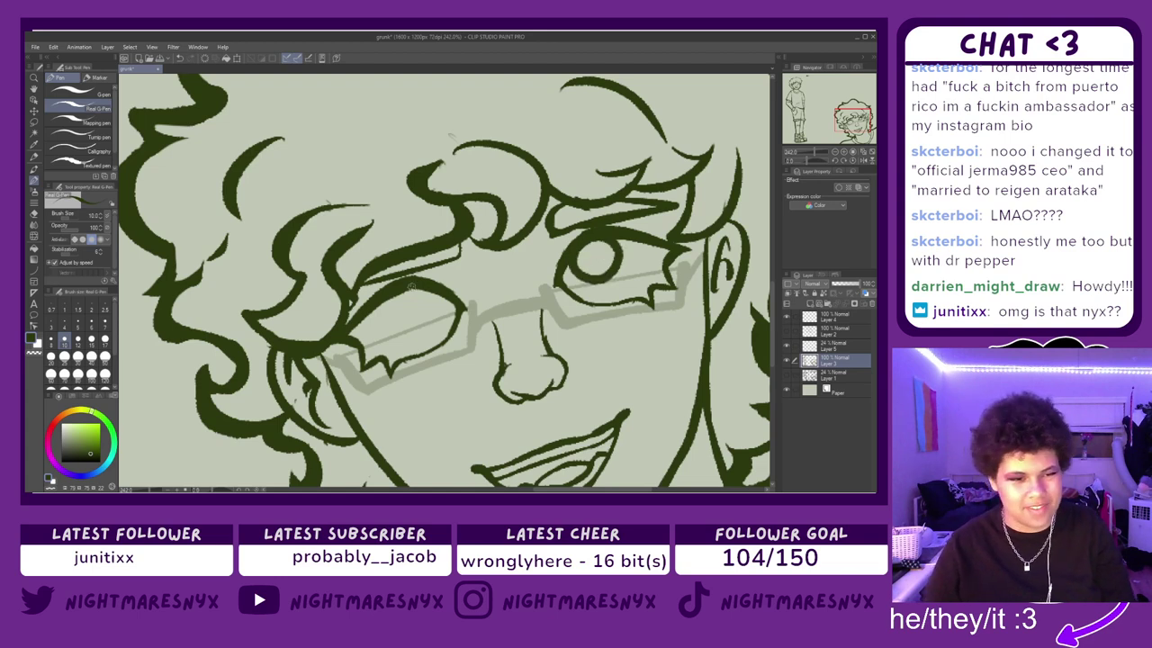
# - Try a matching iris outline in the left eye and undo the right eye's ring
pyautogui.moveTo(421, 288)
pyautogui.mouseDown()
pyautogui.moveTo(443, 315)
pyautogui.moveTo(451, 297)
pyautogui.moveTo(436, 319)
pyautogui.moveTo(421, 281)
pyautogui.moveTo(405, 326)
pyautogui.moveTo(438, 312)
pyautogui.moveTo(402, 301)
pyautogui.mouseUp()
pyautogui.hotkey('ctrl', 'z')
pyautogui.hotkey('ctrl', 'z')
pyautogui.hotkey('ctrl', 'z')
pyautogui.hotkey('ctrl', 'z')
pyautogui.hotkey('ctrl', 'z')
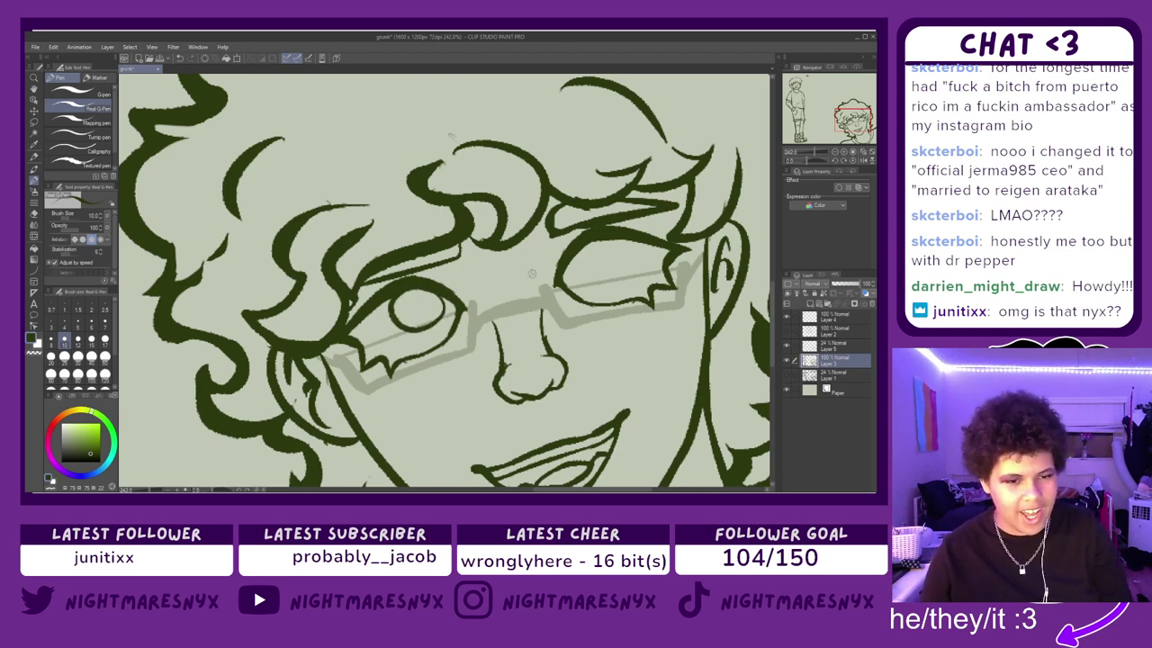
# - Try a thin iris outline in the right eye, and undo the outlines in both eyes
pyautogui.moveTo(586, 245)
pyautogui.mouseDown()
pyautogui.moveTo(573, 270)
pyautogui.moveTo(599, 263)
pyautogui.moveTo(567, 272)
pyautogui.moveTo(603, 264)
pyautogui.mouseUp()
pyautogui.hotkey('ctrl', 'z')
pyautogui.hotkey('ctrl', 'z')
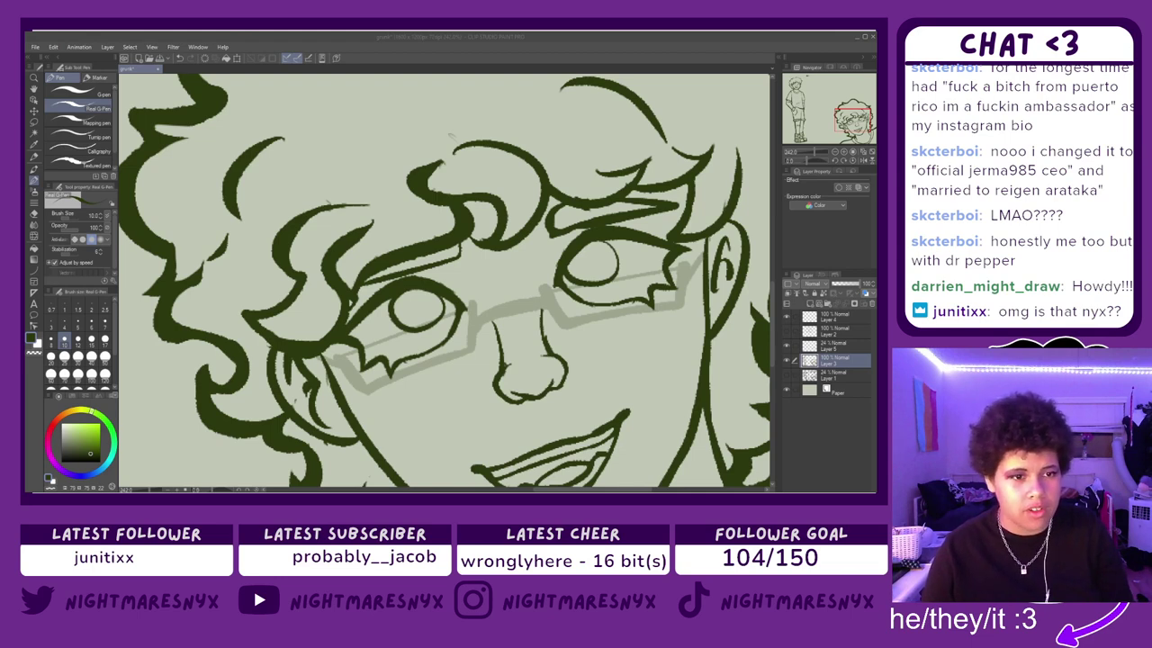
pyautogui.hotkey('ctrl', 'z')
pyautogui.hotkey('ctrl', 'z')
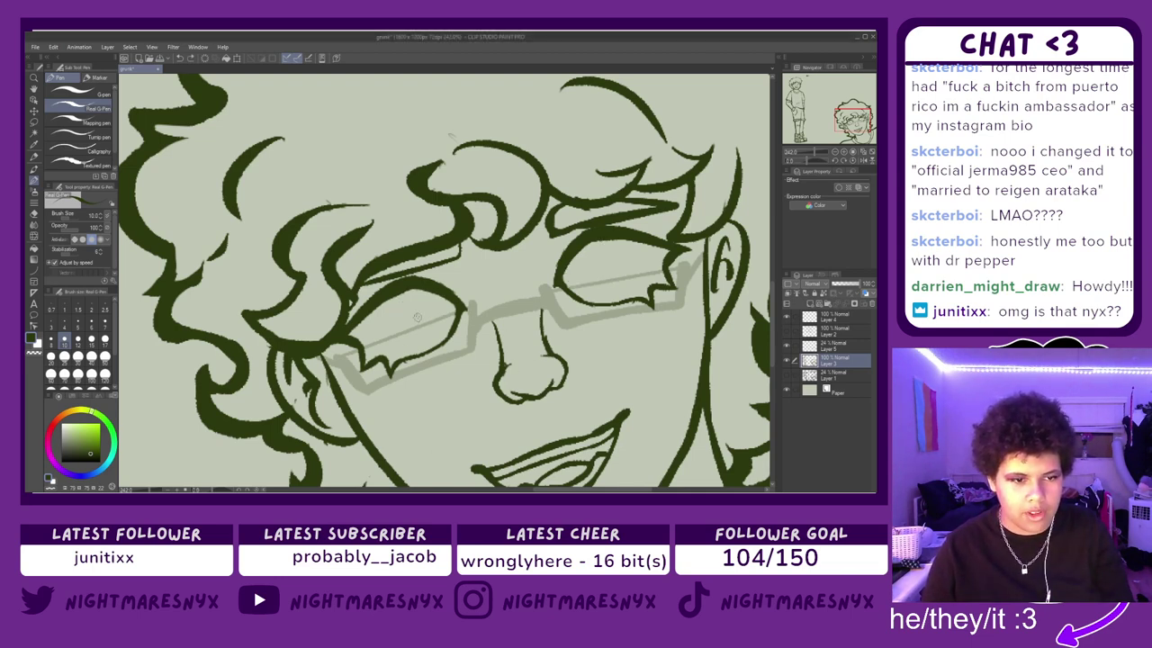
# - Try fresh pairs of iris outlines in both eyes and undo each attempt
pyautogui.moveTo(404, 302); pyautogui.dragTo(411, 319)
pyautogui.moveTo(618, 262); pyautogui.dragTo(621, 257)
pyautogui.hotkey('ctrl', 'z')
pyautogui.hotkey('ctrl', 'z')
pyautogui.moveTo(395, 297)
pyautogui.mouseDown()
pyautogui.moveTo(420, 293)
pyautogui.moveTo(408, 293)
pyautogui.mouseUp()
pyautogui.moveTo(614, 244); pyautogui.dragTo(612, 243)
pyautogui.hotkey('ctrl', 'z')
pyautogui.hotkey('ctrl', 'z')
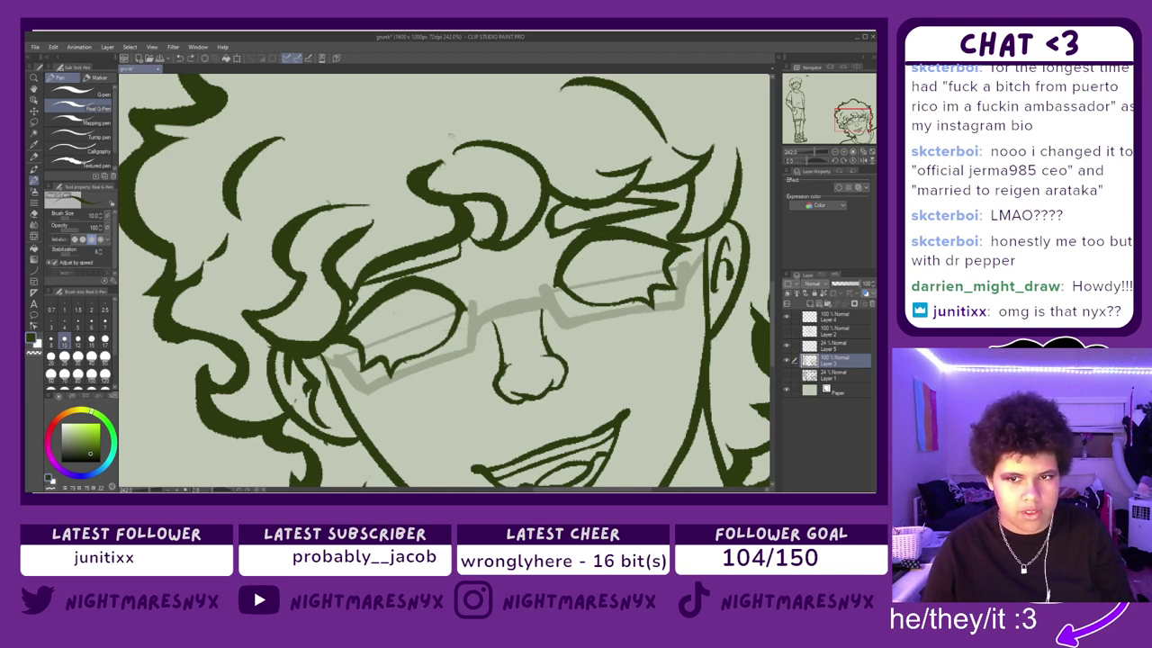
# - Check the iris placement against the rough sketch layer, hide it again, and try a large tilted iris in the left eye
pyautogui.click(787, 375)
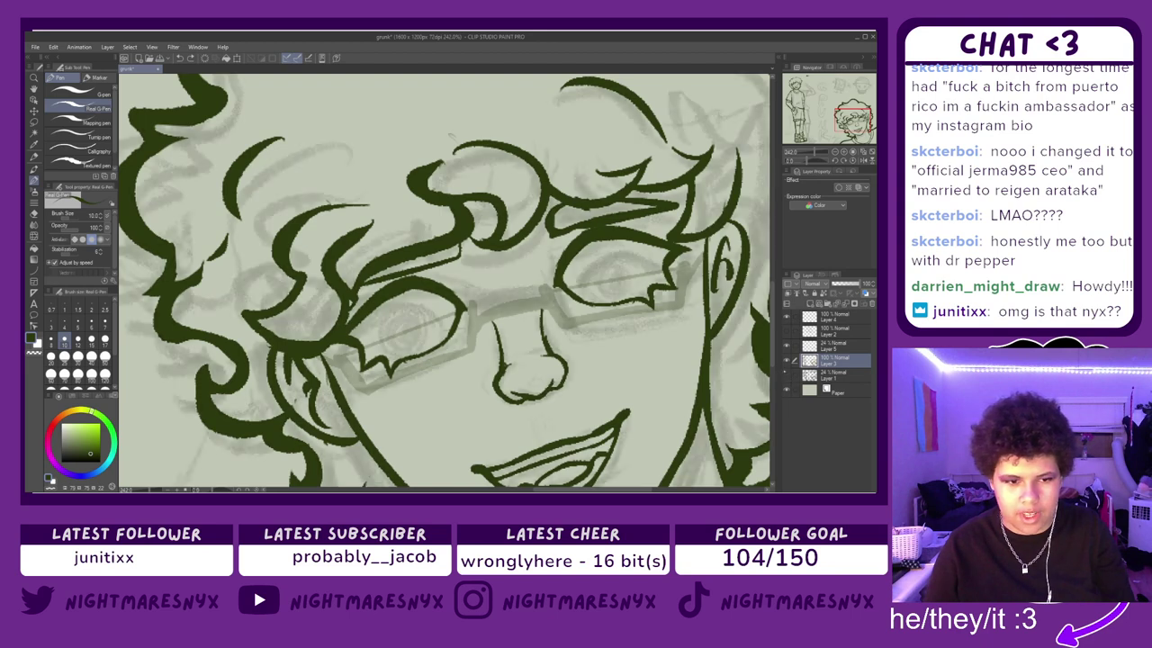
pyautogui.click(786, 376)
pyautogui.moveTo(401, 332); pyautogui.dragTo(429, 294)
pyautogui.hotkey('ctrl', 'z')
pyautogui.hotkey('ctrl', 'z')
pyautogui.hotkey('ctrl', 'z')
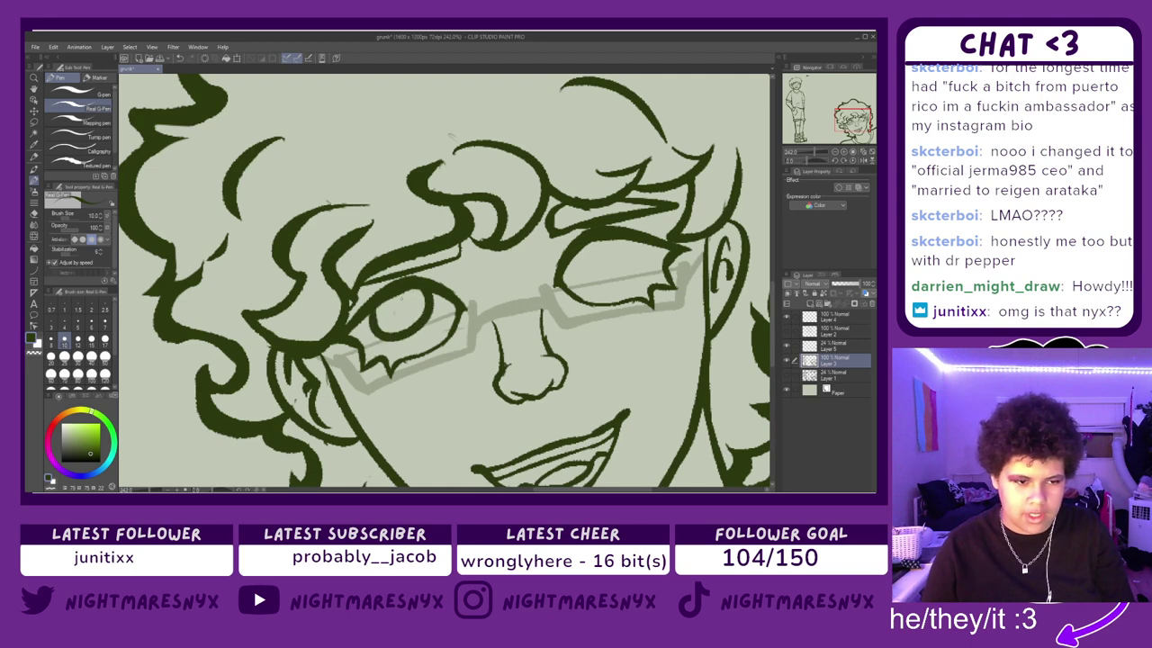
# - Try an iris outline in the right eye to match the tilted left one, and undo it
pyautogui.moveTo(582, 248)
pyautogui.mouseDown()
pyautogui.moveTo(629, 235)
pyautogui.moveTo(590, 246)
pyautogui.moveTo(624, 254)
pyautogui.moveTo(614, 242)
pyautogui.mouseUp()
pyautogui.hotkey('ctrl', 'z')
pyautogui.hotkey('ctrl', 'z')
pyautogui.hotkey('ctrl', 'z')
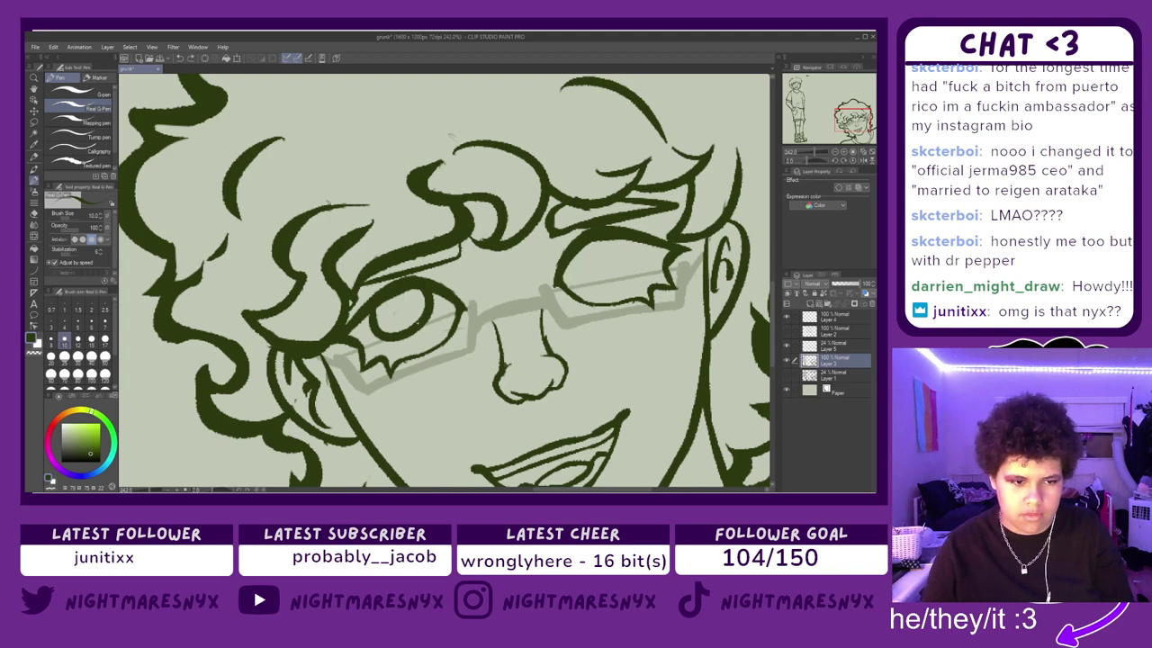
# - Replace the left iris with a rounder thick outline and draw a matching ring in the right eye
pyautogui.hotkey('ctrl', 'z')
pyautogui.moveTo(430, 284); pyautogui.dragTo(419, 282)
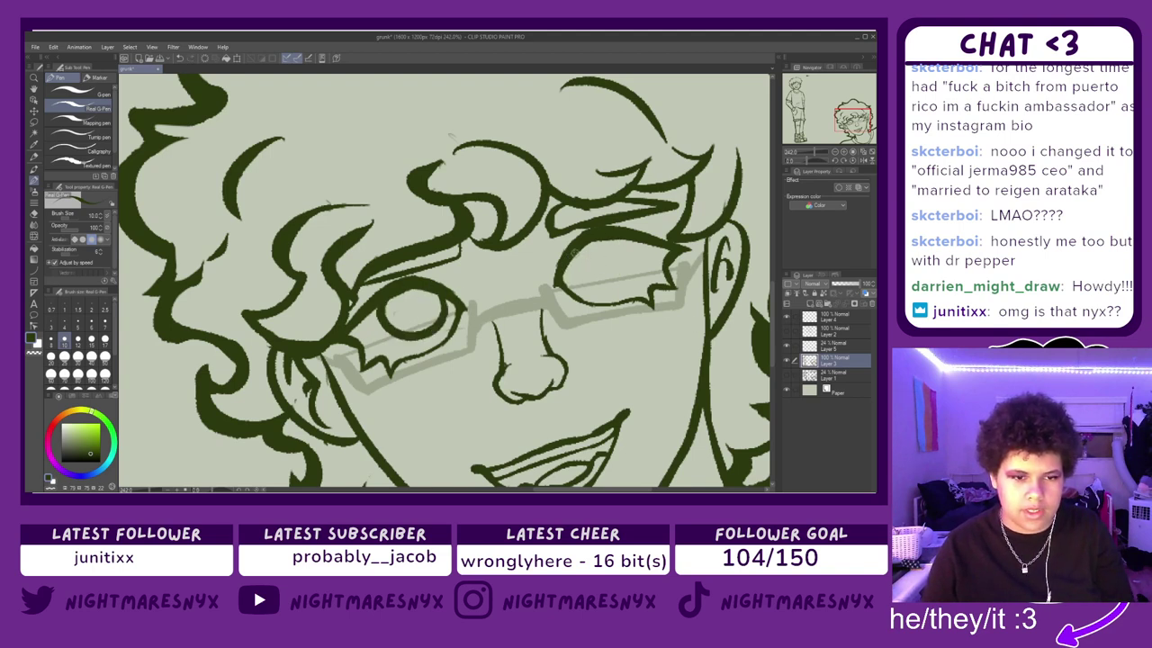
pyautogui.moveTo(575, 251); pyautogui.dragTo(583, 240)
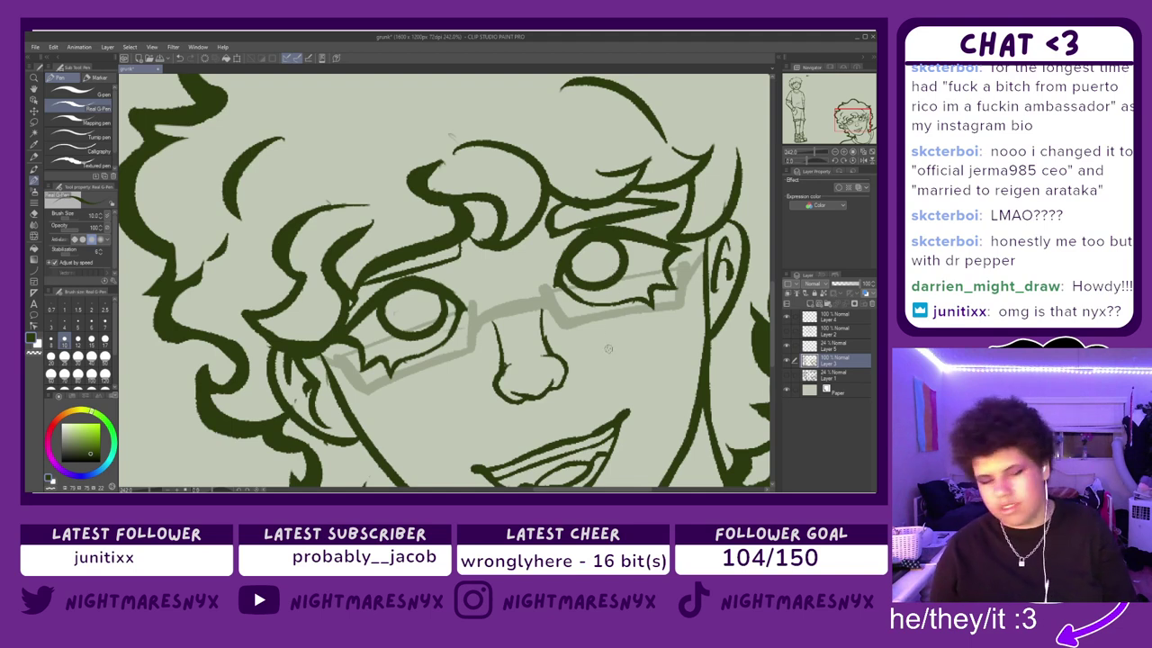
# - Restore the glasses layer's opacity to 100% so the frames appear solid
pyautogui.scroll(-3, 608, 348)
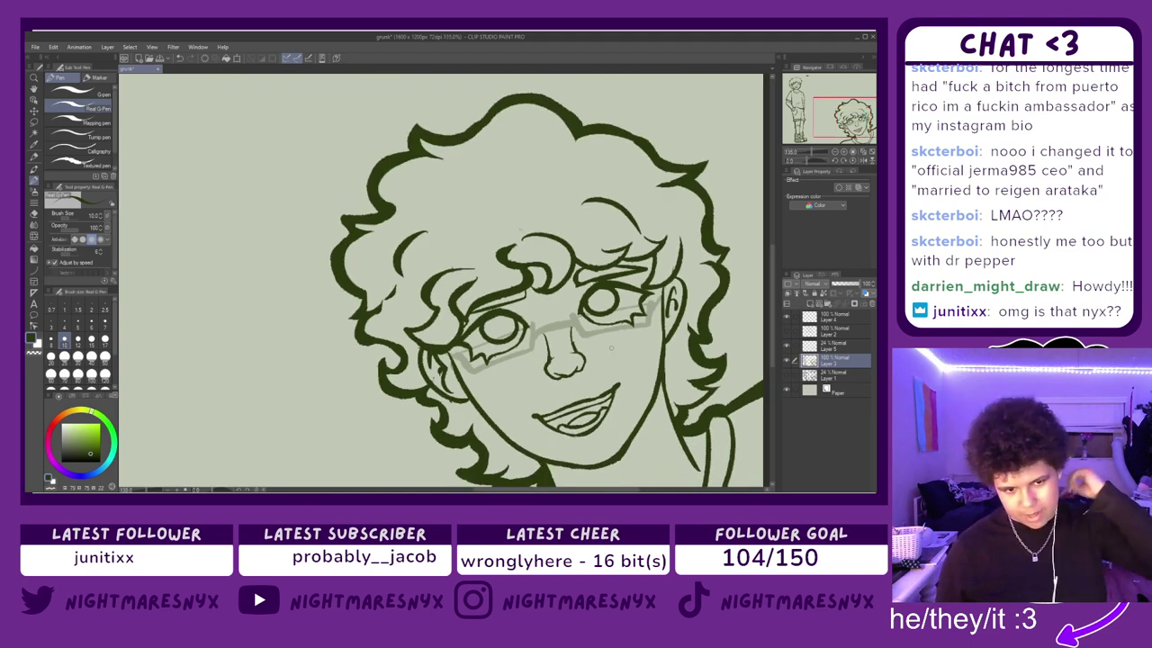
pyautogui.click(805, 348)
pyautogui.moveTo(843, 285); pyautogui.dragTo(866, 284)
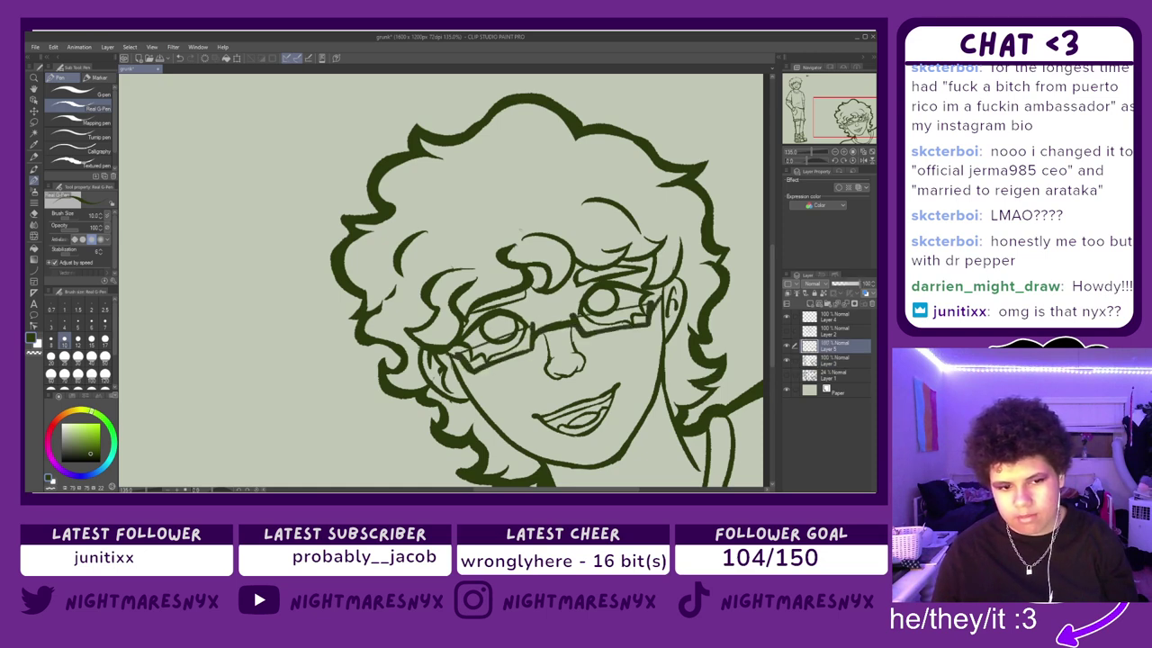
pyautogui.scroll(-3, 770, 306)
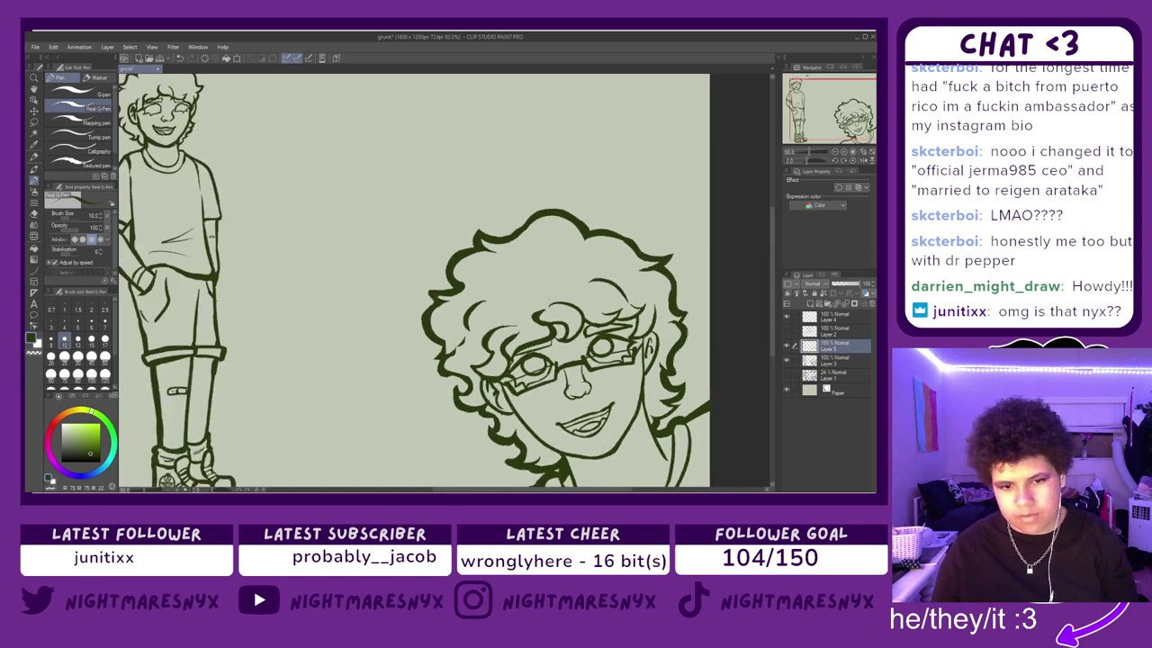
pyautogui.moveTo(770, 306); pyautogui.dragTo(761, 292)
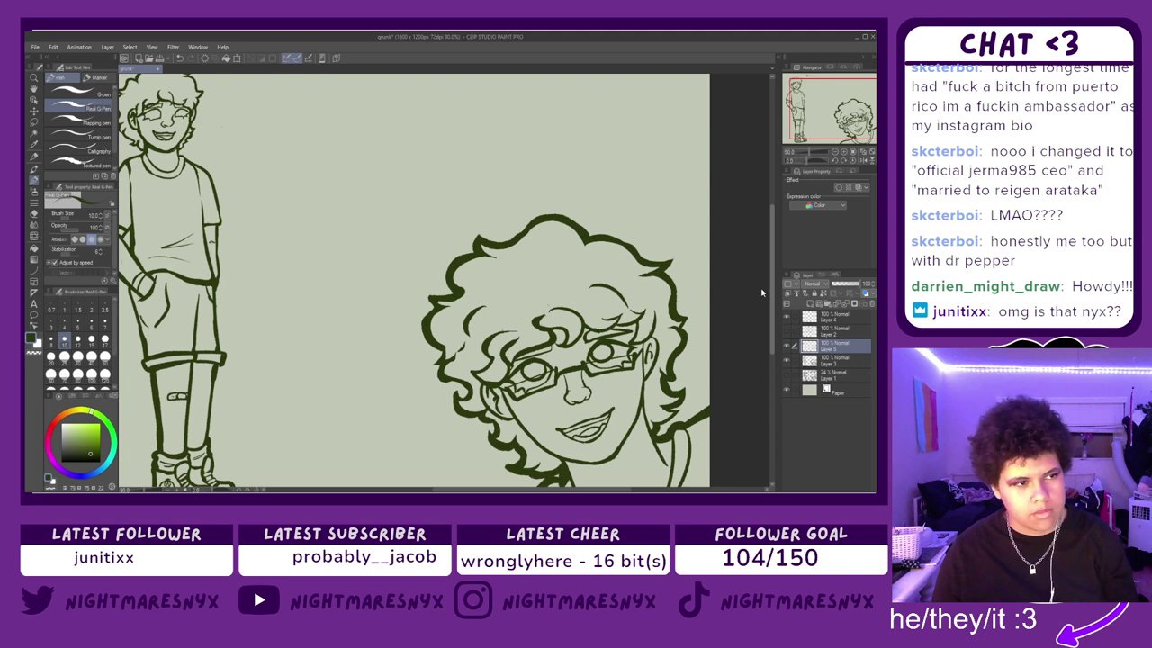
# - Hide the glasses layer and add a new raster layer directly beneath the line art layer for coloring
pyautogui.click(809, 363)
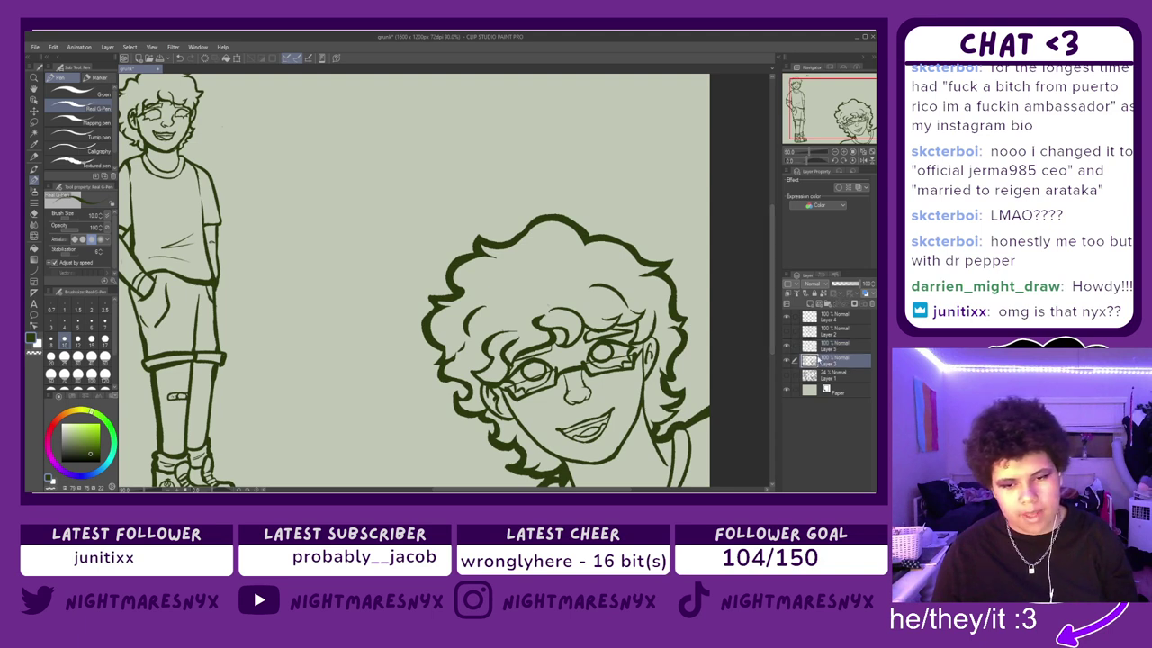
pyautogui.click(788, 347)
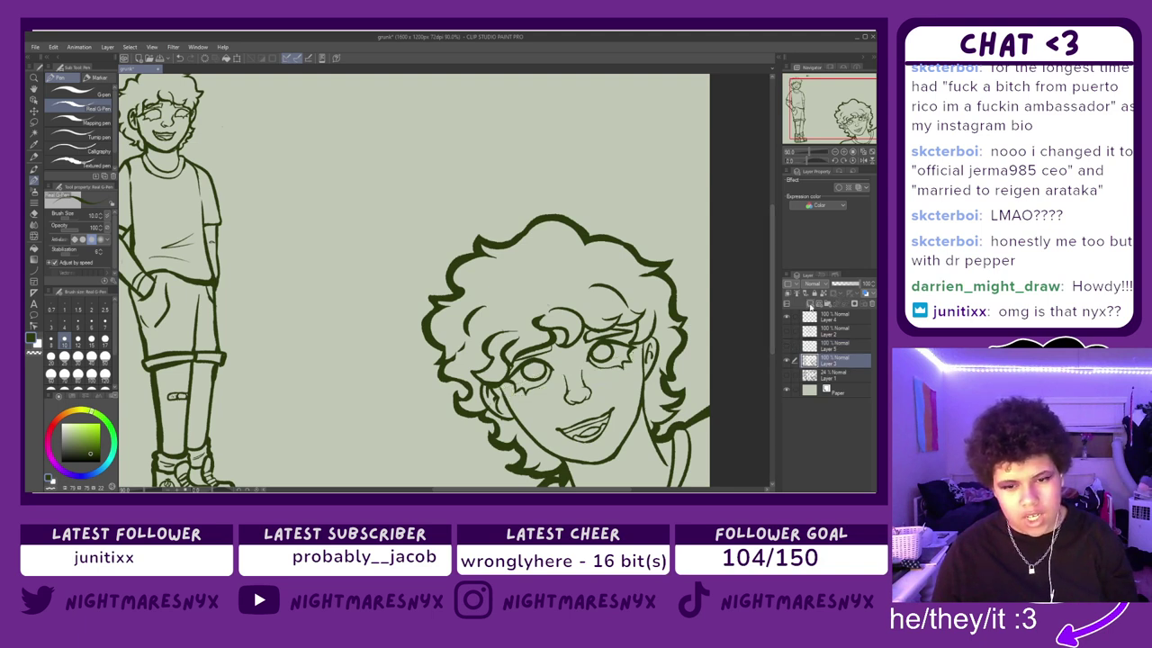
pyautogui.click(810, 304)
pyautogui.moveTo(812, 379); pyautogui.dragTo(812, 385)
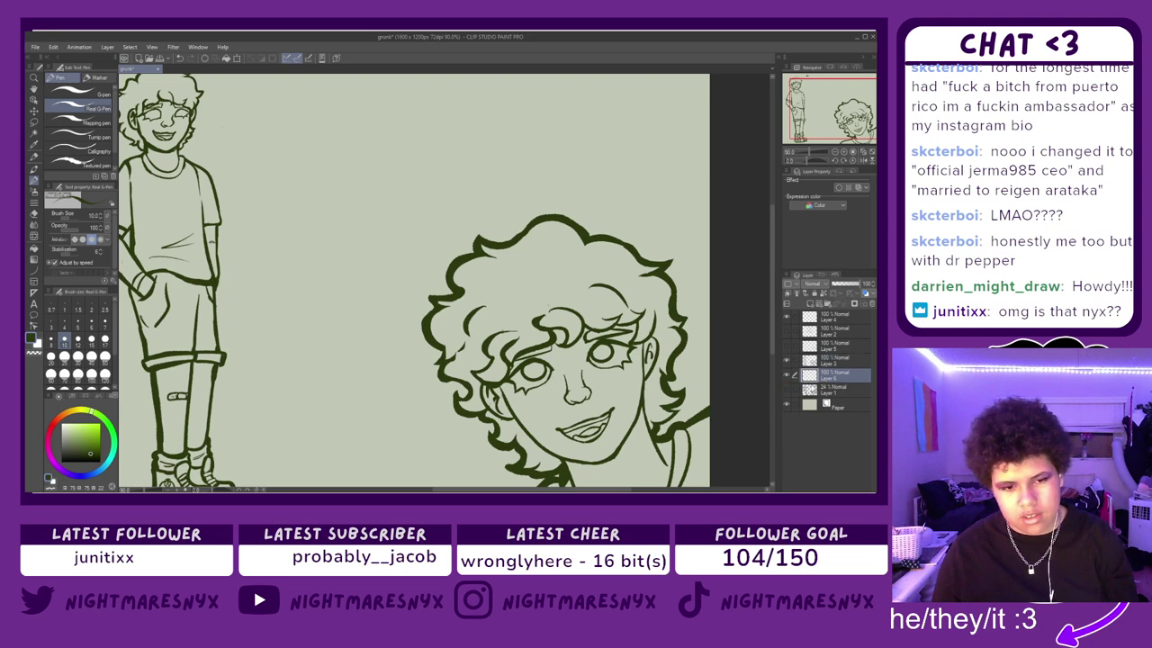
# - Pick a light orange-brown skin tone, set the pen's brush size to 30, and try a stroke on the large face
pyautogui.scroll(-2, 413, 280)
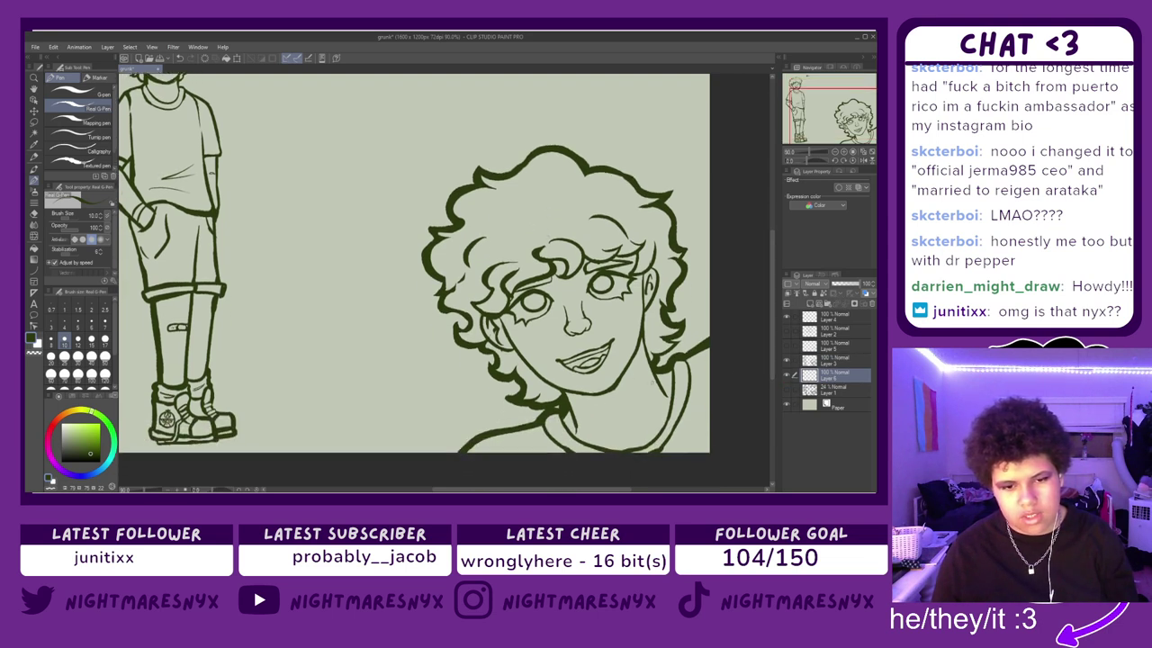
pyautogui.scroll(1, 741, 413)
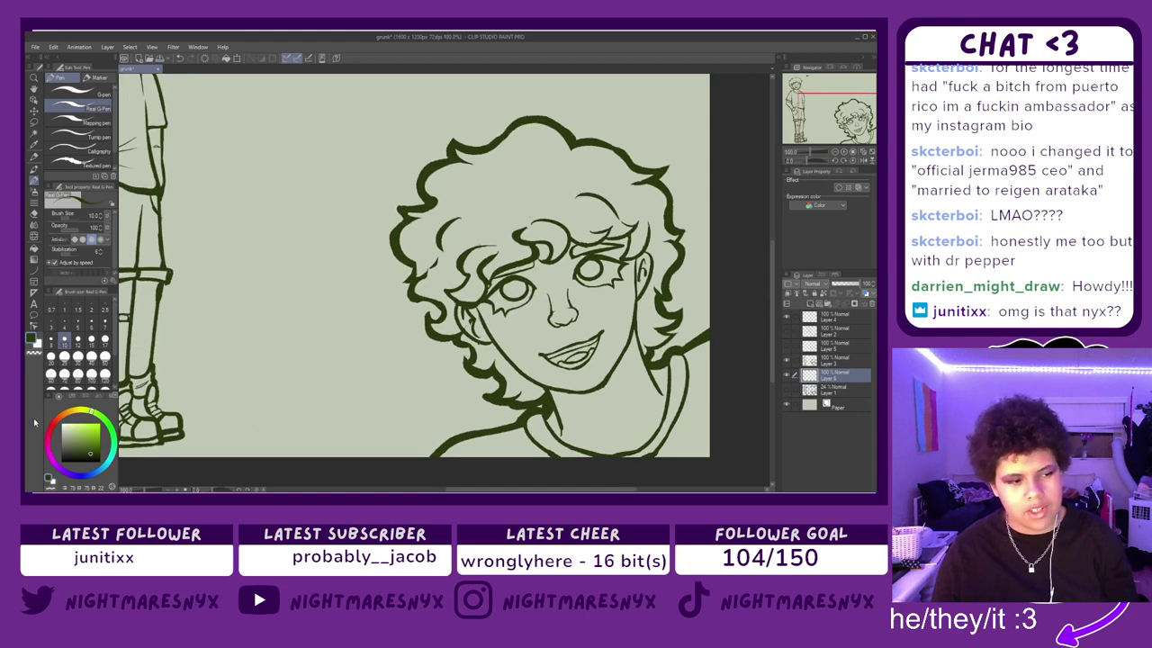
pyautogui.moveTo(67, 415); pyautogui.dragTo(65, 413)
pyautogui.click(72, 431)
pyautogui.click(78, 357)
pyautogui.moveTo(561, 309)
pyautogui.mouseDown()
pyautogui.moveTo(562, 356)
pyautogui.moveTo(581, 340)
pyautogui.mouseUp()
pyautogui.hotkey('ctrl', 'z')
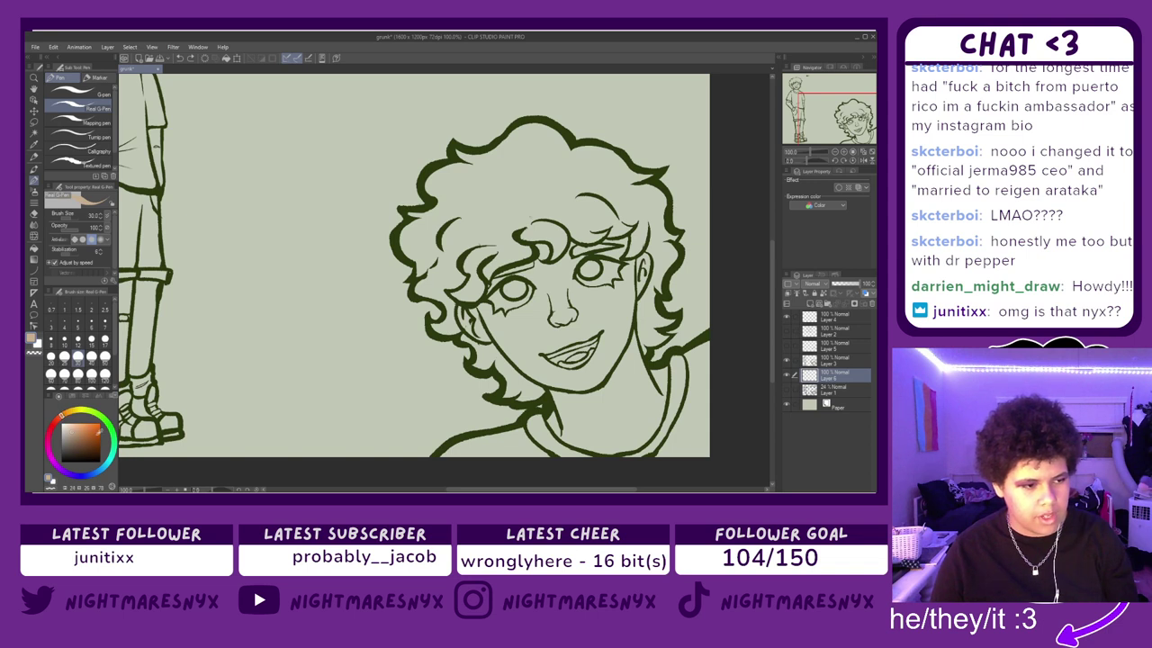
# - Try skin-tone strokes over the nose and between the eyes, and undo them
pyautogui.moveTo(551, 326); pyautogui.dragTo(545, 353)
pyautogui.moveTo(554, 349)
pyautogui.mouseDown()
pyautogui.moveTo(576, 313)
pyautogui.moveTo(552, 315)
pyautogui.moveTo(570, 259)
pyautogui.moveTo(551, 286)
pyautogui.mouseUp()
pyautogui.hotkey('ctrl', 'z')
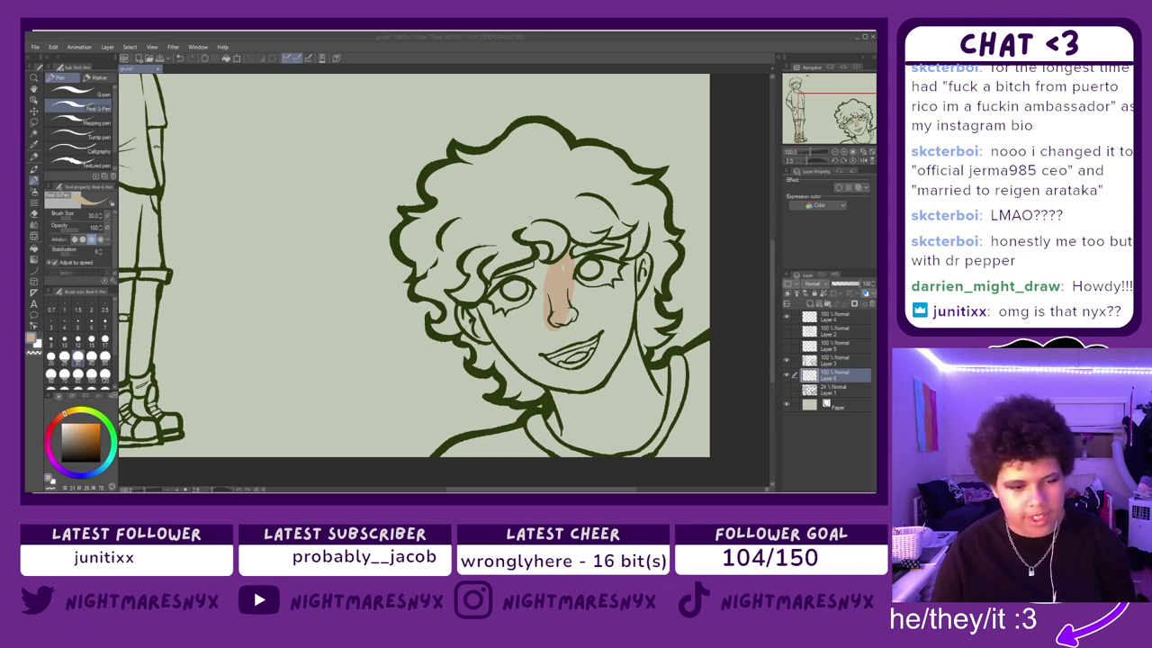
pyautogui.hotkey('ctrl', 'z')
pyautogui.hotkey('ctrl', 'z')
pyautogui.hotkey('ctrl', 'z')
pyautogui.hotkey('ctrl', 'z')
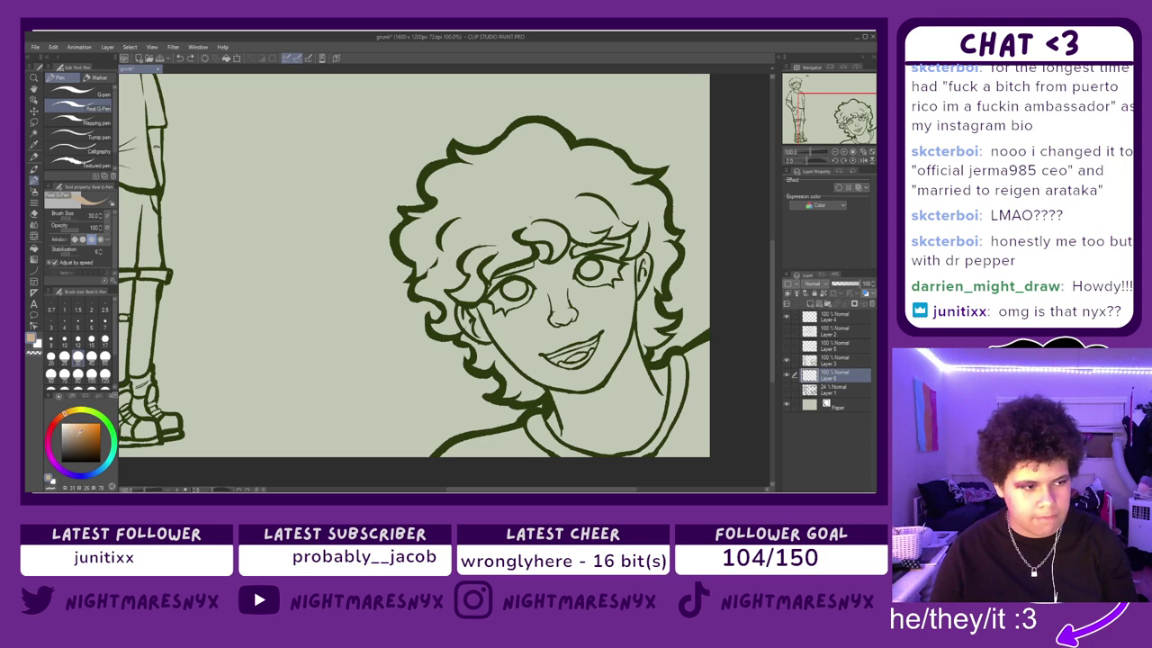
# - Use a deeper tan to paint the left cheek, ear, area around the left eye, and left edge of the neck
pyautogui.moveTo(509, 311)
pyautogui.mouseDown()
pyautogui.moveTo(526, 342)
pyautogui.moveTo(538, 315)
pyautogui.mouseUp()
pyautogui.hotkey('ctrl', 'z')
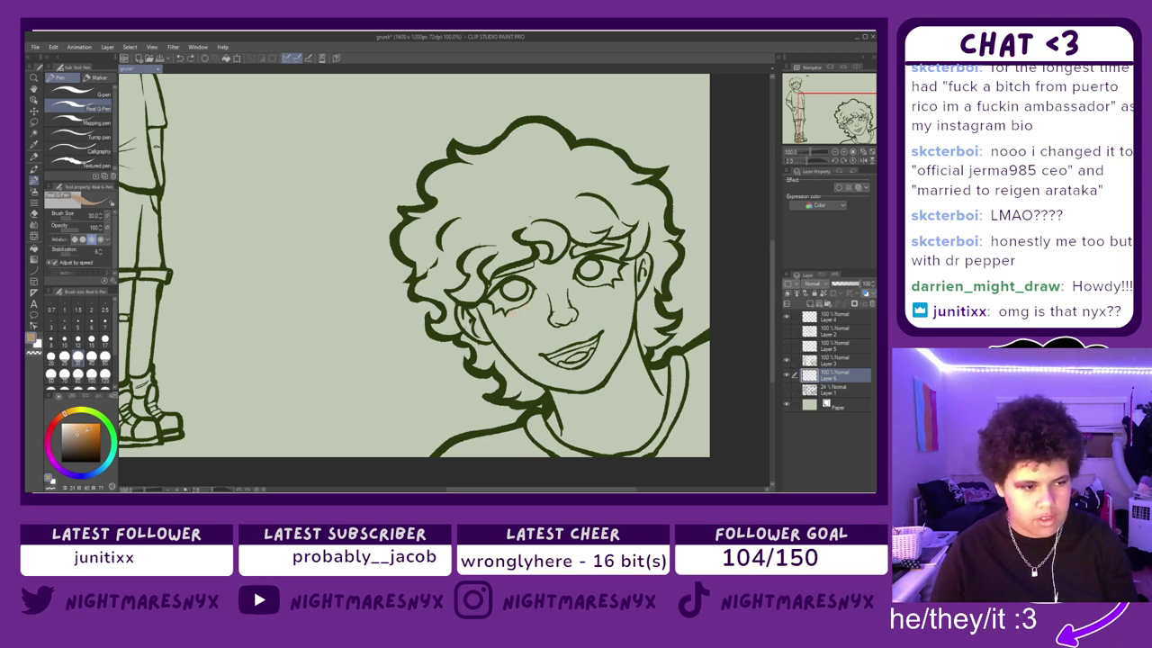
pyautogui.moveTo(514, 336)
pyautogui.mouseDown()
pyautogui.moveTo(500, 315)
pyautogui.moveTo(533, 365)
pyautogui.mouseUp()
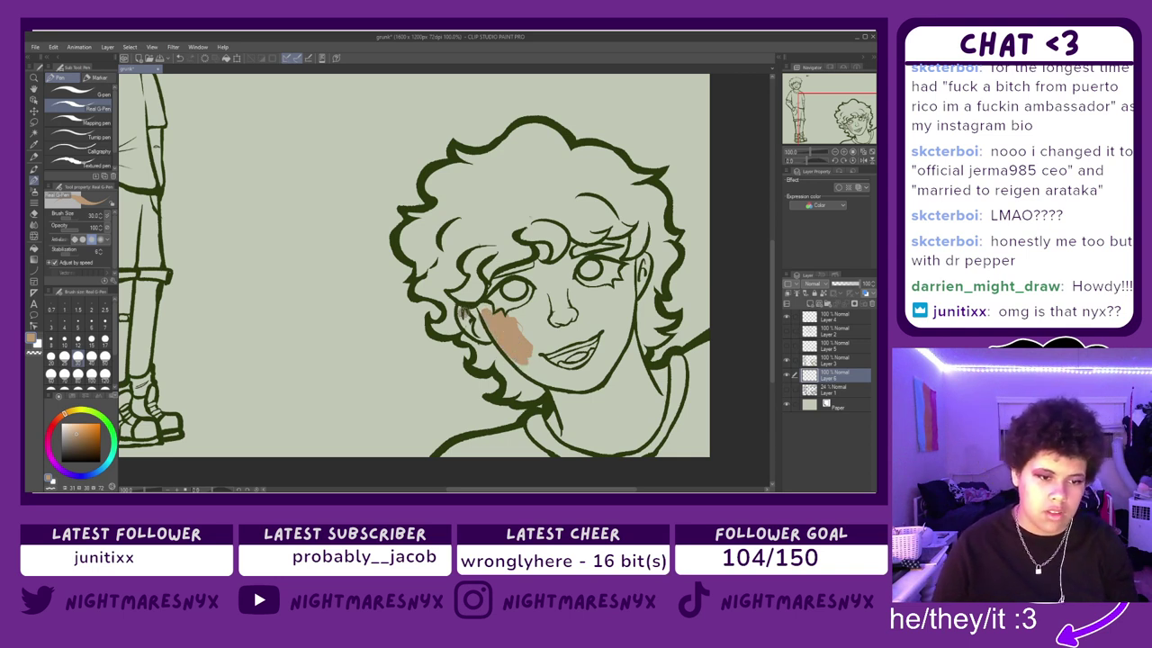
pyautogui.moveTo(459, 308)
pyautogui.mouseDown()
pyautogui.moveTo(493, 284)
pyautogui.moveTo(537, 271)
pyautogui.moveTo(540, 293)
pyautogui.moveTo(513, 311)
pyautogui.moveTo(528, 314)
pyautogui.moveTo(513, 354)
pyautogui.moveTo(558, 374)
pyautogui.moveTo(511, 349)
pyautogui.moveTo(553, 379)
pyautogui.moveTo(540, 377)
pyautogui.moveTo(562, 408)
pyautogui.moveTo(554, 387)
pyautogui.moveTo(563, 430)
pyautogui.mouseUp()
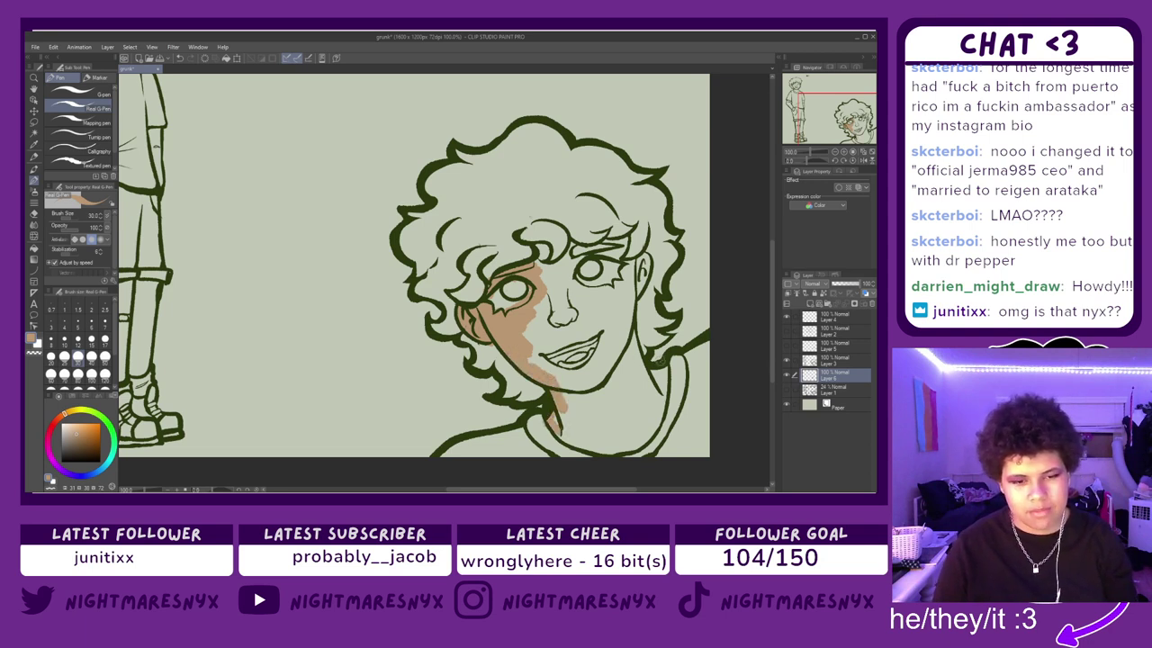
# - Paint tan along the right jaw and ear, the neck and collar edge, and the forehead beneath the bangs
pyautogui.moveTo(623, 322); pyautogui.dragTo(639, 385)
pyautogui.moveTo(627, 321)
pyautogui.mouseDown()
pyautogui.moveTo(662, 393)
pyautogui.moveTo(647, 428)
pyautogui.mouseUp()
pyautogui.moveTo(554, 427); pyautogui.dragTo(635, 450)
pyautogui.moveTo(662, 394)
pyautogui.mouseDown()
pyautogui.moveTo(640, 450)
pyautogui.moveTo(617, 447)
pyautogui.moveTo(641, 437)
pyautogui.mouseUp()
pyautogui.moveTo(647, 257); pyautogui.dragTo(632, 310)
pyautogui.hotkey('ctrl', 'z')
pyautogui.moveTo(643, 257)
pyautogui.mouseDown()
pyautogui.moveTo(643, 278)
pyautogui.moveTo(628, 270)
pyautogui.moveTo(648, 257)
pyautogui.moveTo(630, 344)
pyautogui.mouseUp()
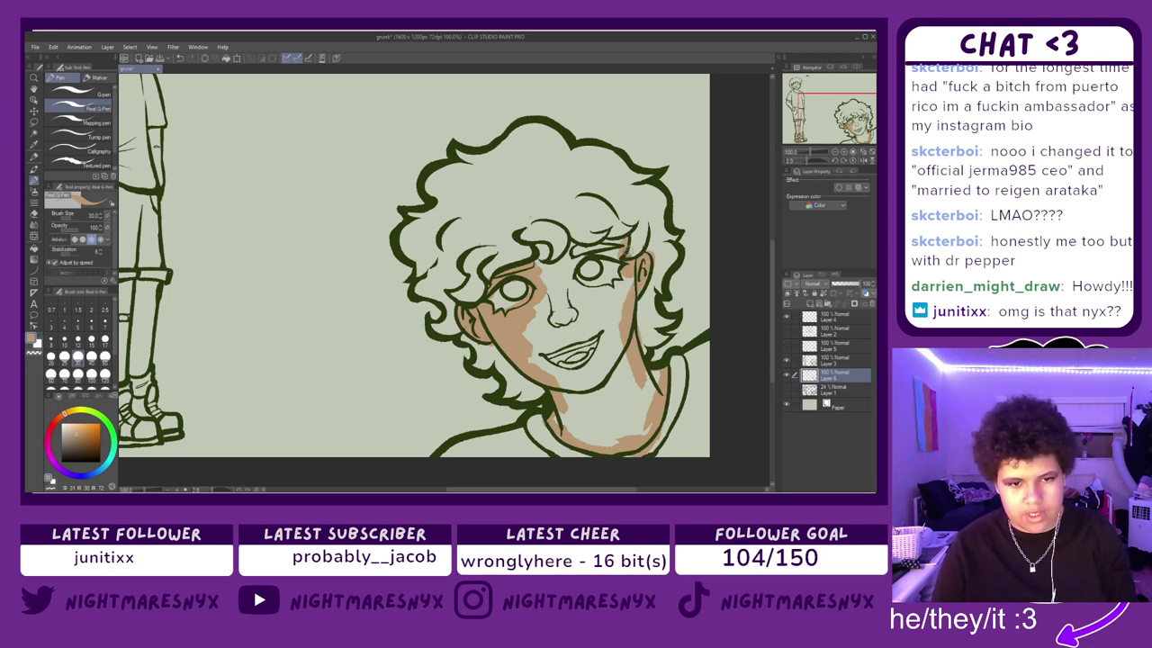
pyautogui.moveTo(572, 240); pyautogui.dragTo(543, 252)
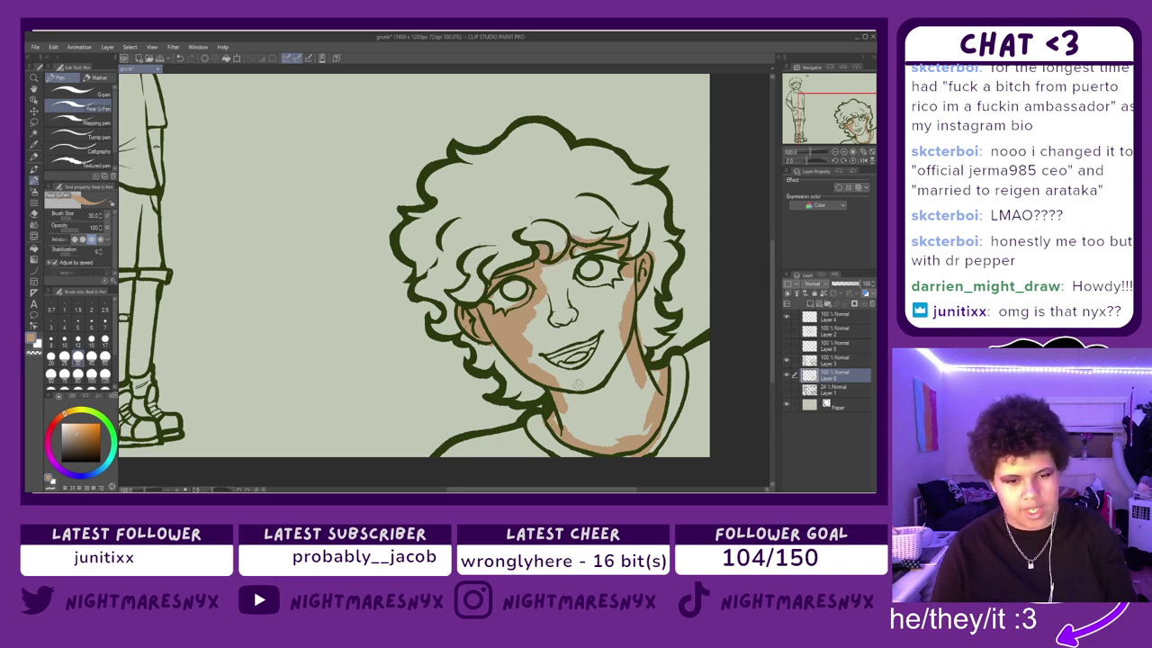
# - Fill the remaining unpainted areas of the face, neck and left iris with the tan skin tone
pyautogui.click(34, 248)
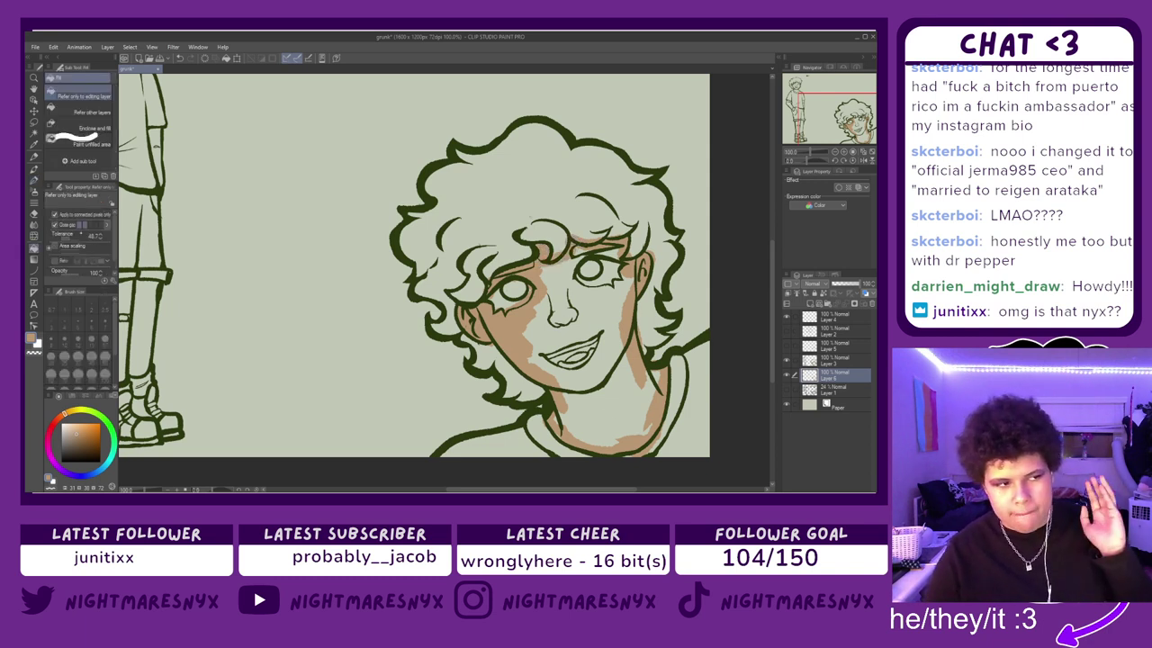
pyautogui.click(583, 314)
pyautogui.click(517, 293)
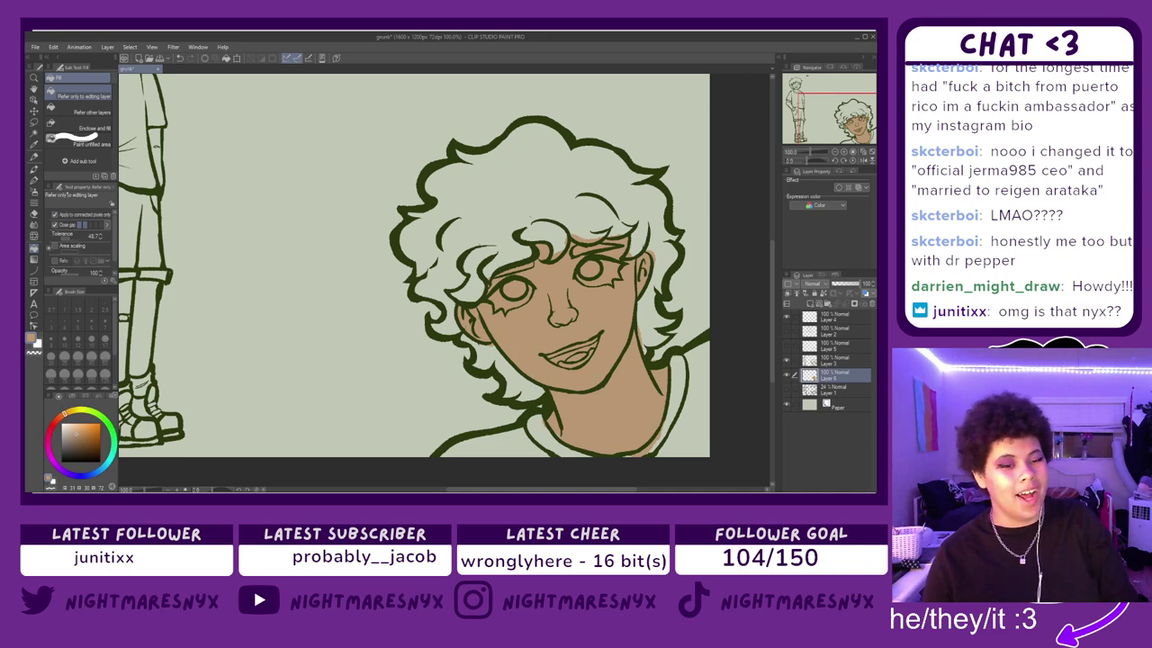
# - Choose a dark brown, try filling the hair with it, and undo the fill
pyautogui.click(83, 444)
pyautogui.click(452, 243)
pyautogui.hotkey('ctrl', 'z')
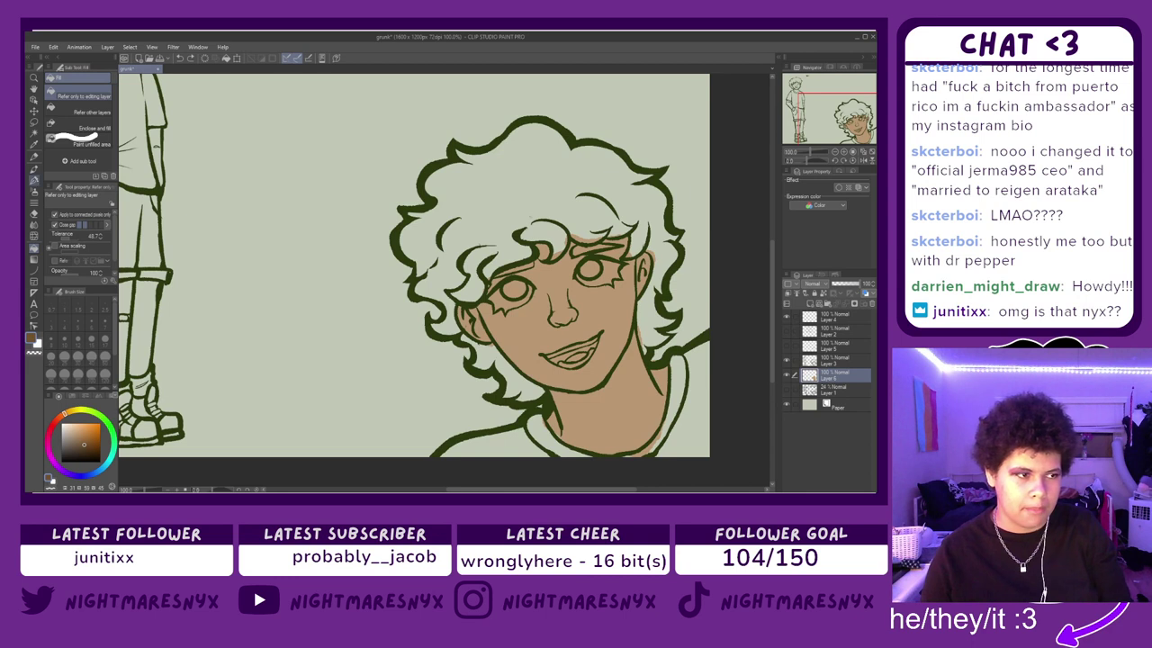
# - Try dark brown pen strokes in two shades on the left side of the hair, and undo each stroke
pyautogui.click(34, 157)
pyautogui.moveTo(484, 234); pyautogui.dragTo(469, 255)
pyautogui.hotkey('ctrl', 'z')
pyautogui.press('p')
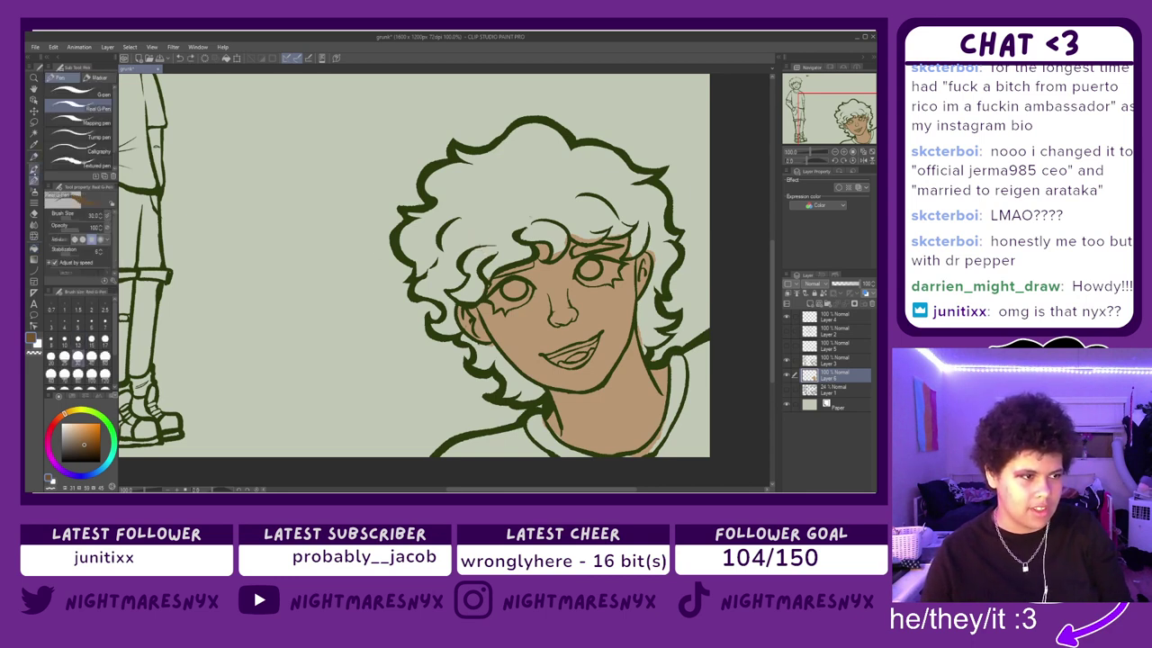
pyautogui.moveTo(486, 223)
pyautogui.mouseDown()
pyautogui.moveTo(464, 235)
pyautogui.moveTo(469, 248)
pyautogui.mouseUp()
pyautogui.hotkey('ctrl', 'z')
pyautogui.click(87, 453)
pyautogui.moveTo(501, 193)
pyautogui.mouseDown()
pyautogui.moveTo(475, 226)
pyautogui.moveTo(483, 202)
pyautogui.moveTo(444, 233)
pyautogui.mouseUp()
pyautogui.hotkey('ctrl', 'z')
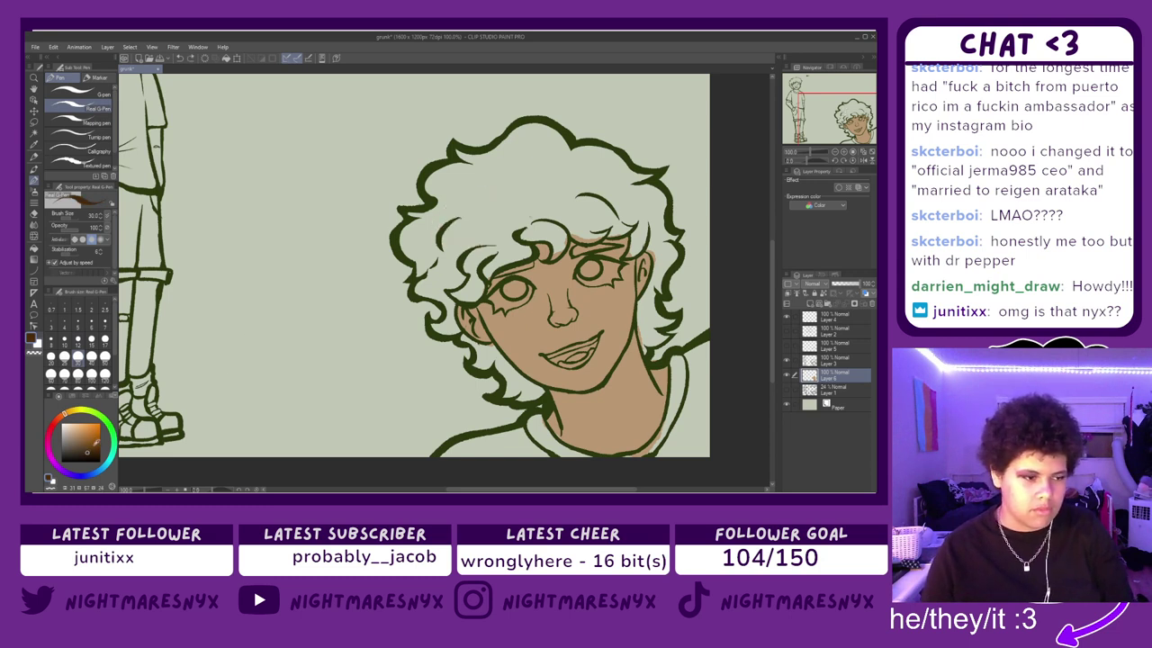
# - Test several more brown shades for the left curls and undo the test strokes
pyautogui.moveTo(80, 452); pyautogui.dragTo(85, 445)
pyautogui.moveTo(438, 178)
pyautogui.mouseDown()
pyautogui.moveTo(454, 212)
pyautogui.moveTo(464, 182)
pyautogui.moveTo(446, 185)
pyautogui.moveTo(429, 165)
pyautogui.moveTo(428, 252)
pyautogui.mouseUp()
pyautogui.hotkey('ctrl', 'z')
pyautogui.click(92, 452)
pyautogui.hotkey('ctrl', 'z')
pyautogui.click(87, 449)
pyautogui.hotkey('ctrl', 'z')
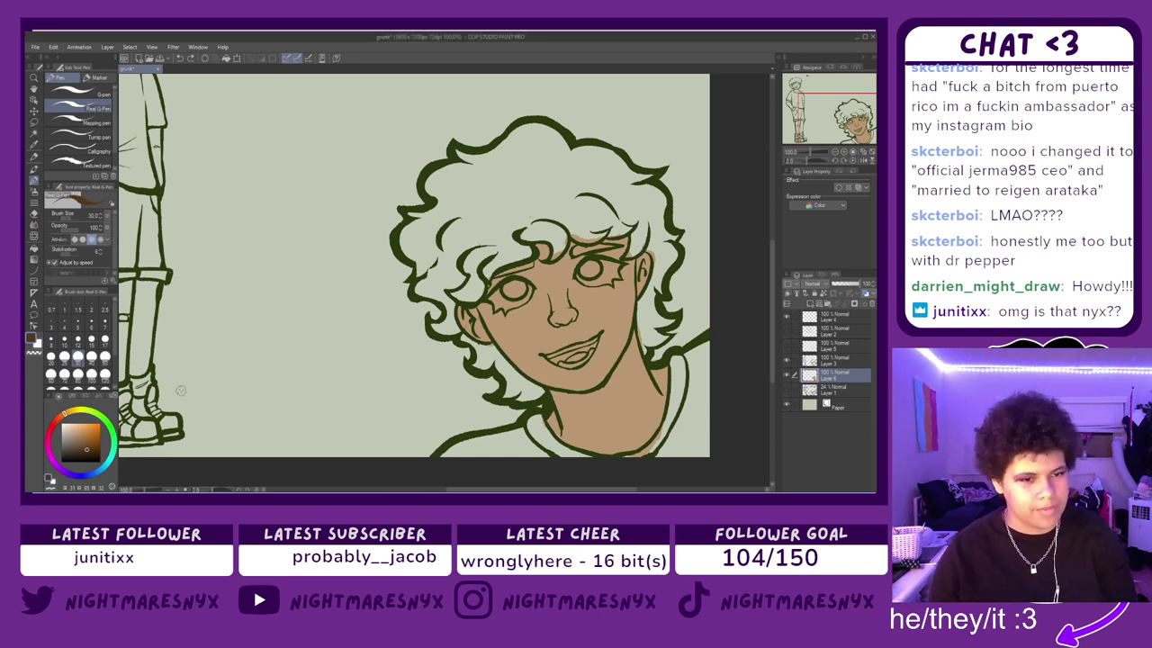
# - Try painting the left curls dark brown on the skin color layer, and undo the strokes
pyautogui.moveTo(466, 234)
pyautogui.mouseDown()
pyautogui.moveTo(444, 257)
pyautogui.moveTo(453, 227)
pyautogui.moveTo(423, 218)
pyautogui.mouseUp()
pyautogui.moveTo(417, 262)
pyautogui.mouseDown()
pyautogui.moveTo(404, 234)
pyautogui.moveTo(423, 220)
pyautogui.mouseUp()
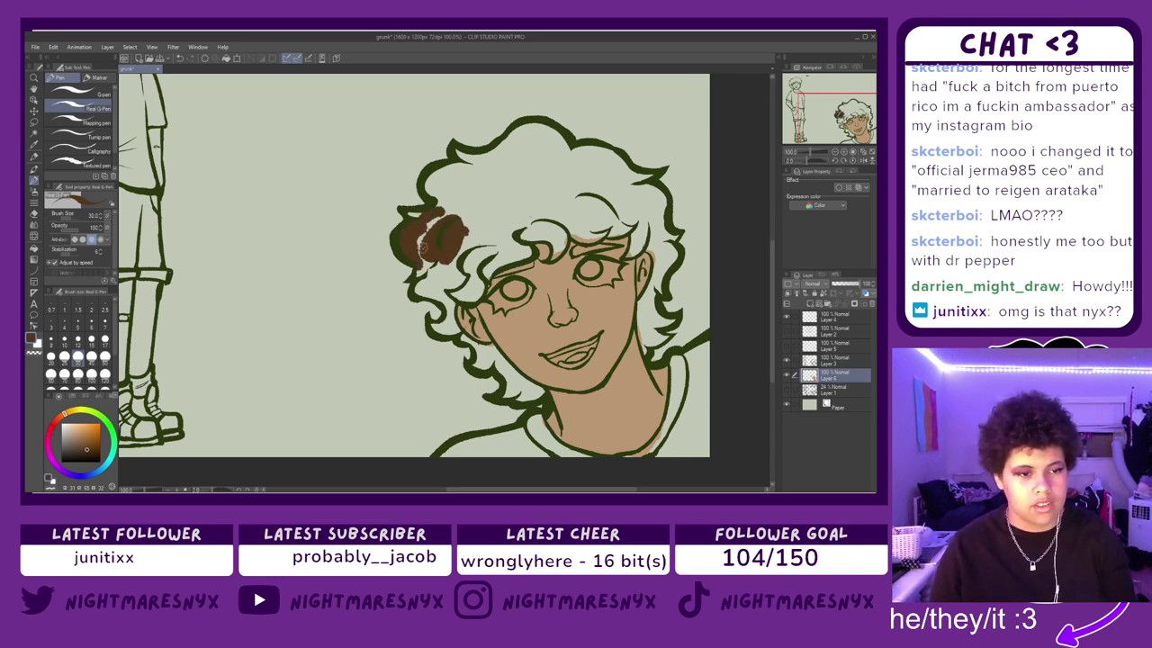
pyautogui.moveTo(479, 273)
pyautogui.mouseDown()
pyautogui.moveTo(448, 293)
pyautogui.moveTo(486, 293)
pyautogui.mouseUp()
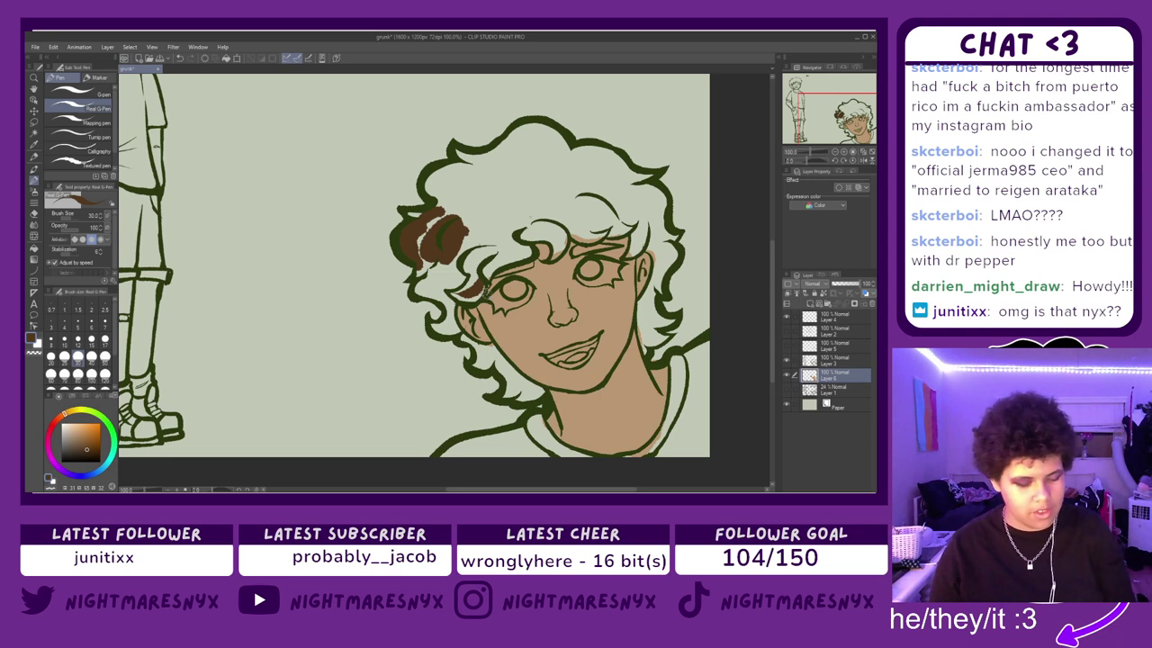
pyautogui.hotkey('ctrl', 'z')
pyautogui.hotkey('ctrl', 'z')
pyautogui.hotkey('ctrl', 'z')
pyautogui.hotkey('ctrl', 'z')
pyautogui.hotkey('ctrl', 'z')
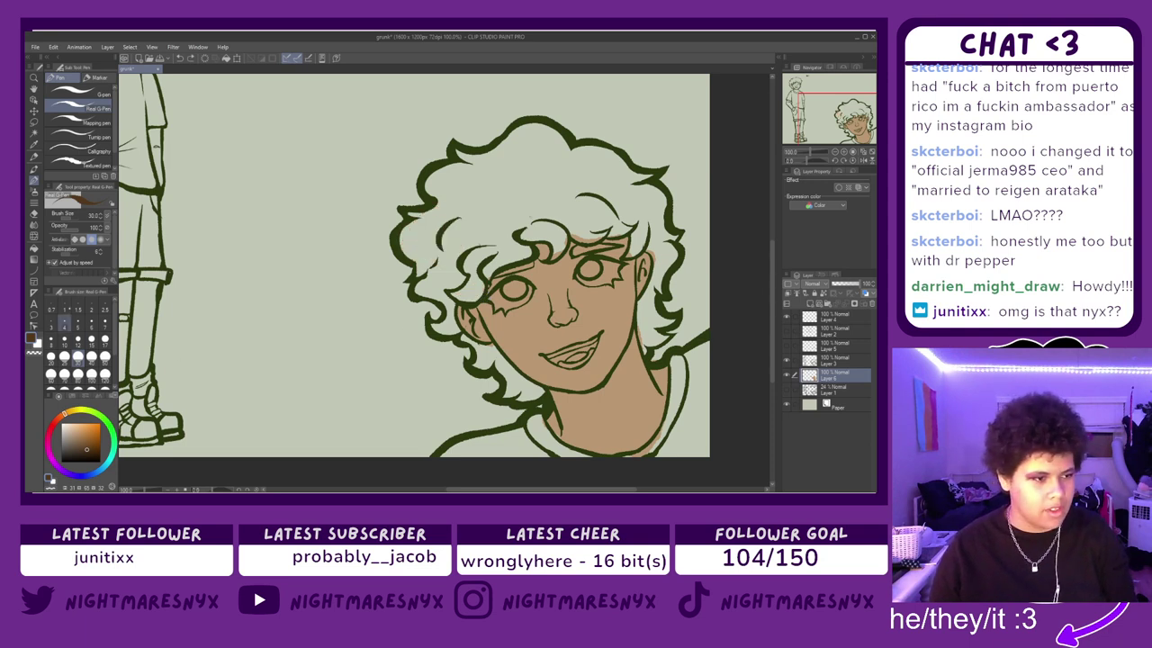
# - Add a new layer beneath the skin color layer and test brown strokes on the lower left curls, undoing them
pyautogui.hotkey('ctrl', 'shift', 'n')
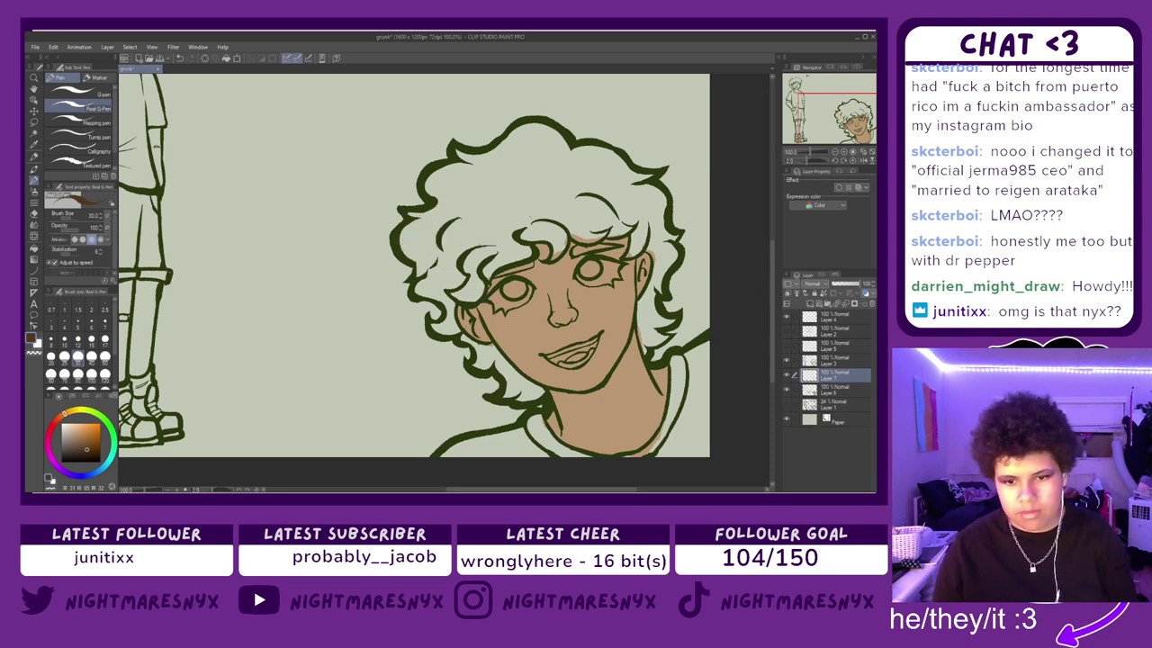
pyautogui.moveTo(838, 393); pyautogui.dragTo(838, 396)
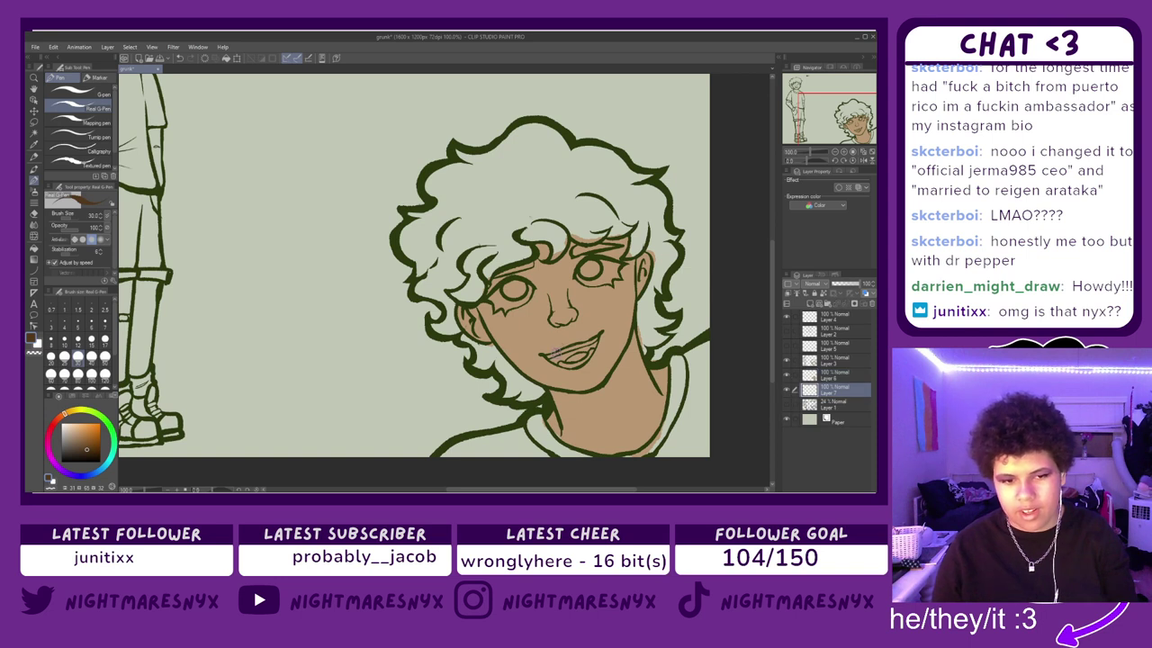
pyautogui.moveTo(549, 389)
pyautogui.mouseDown()
pyautogui.moveTo(497, 401)
pyautogui.moveTo(500, 385)
pyautogui.moveTo(535, 381)
pyautogui.moveTo(478, 343)
pyautogui.mouseUp()
pyautogui.hotkey('ctrl', 'z')
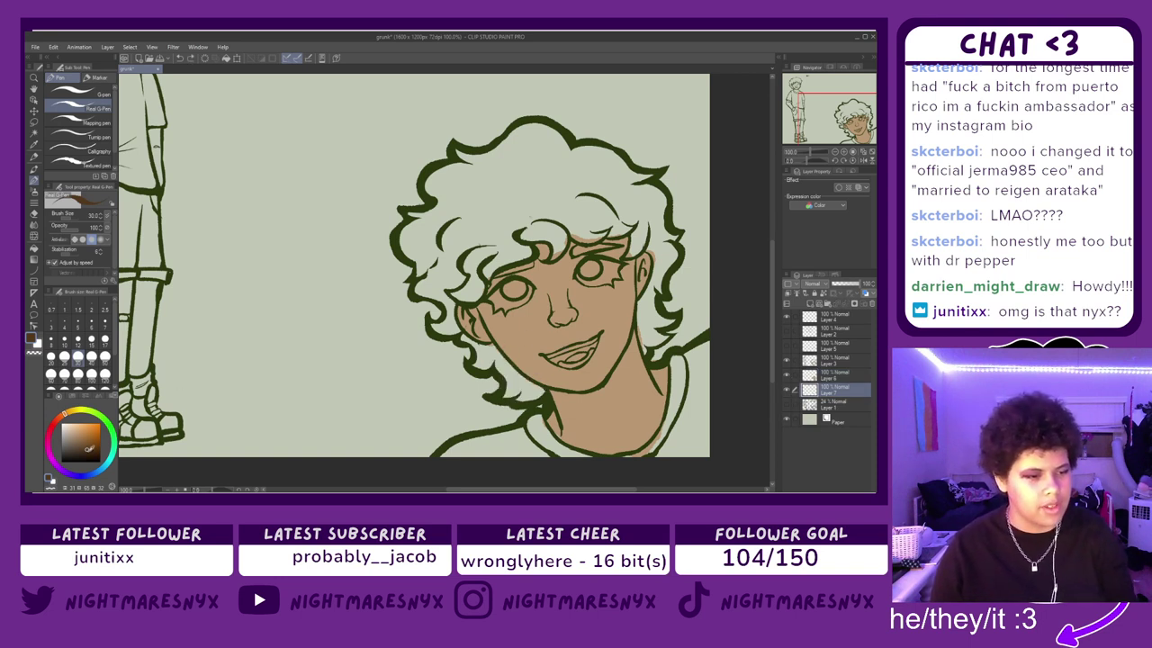
pyautogui.moveTo(521, 390)
pyautogui.mouseDown()
pyautogui.moveTo(509, 398)
pyautogui.moveTo(537, 394)
pyautogui.moveTo(493, 365)
pyautogui.moveTo(512, 369)
pyautogui.moveTo(486, 358)
pyautogui.moveTo(477, 367)
pyautogui.moveTo(469, 340)
pyautogui.mouseUp()
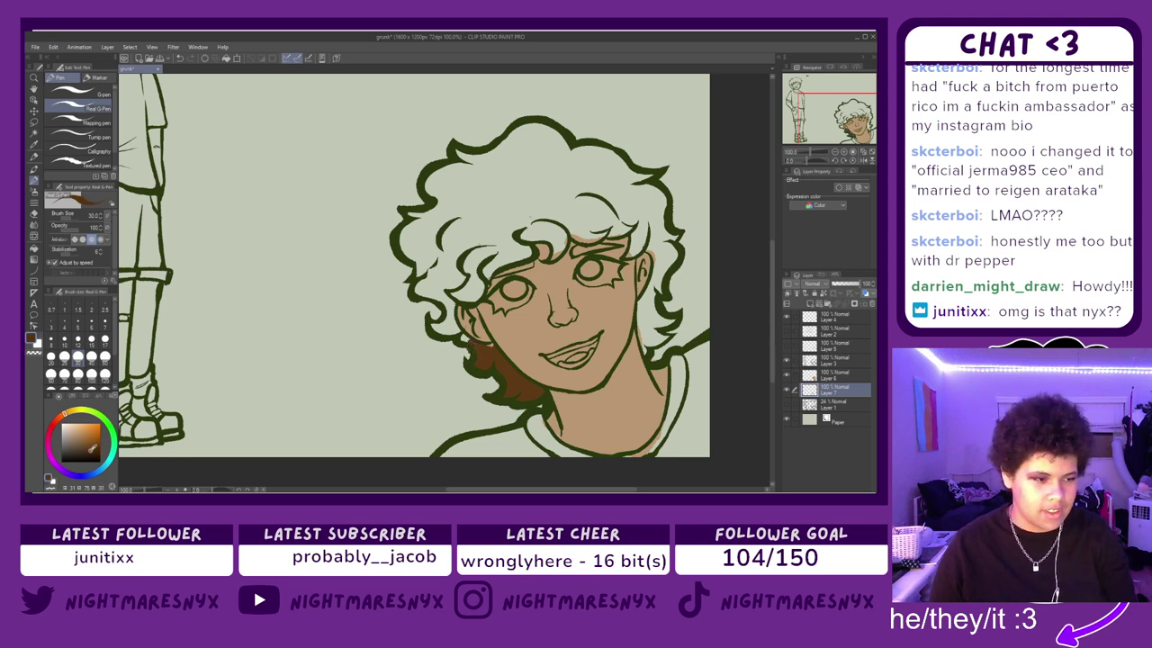
pyautogui.hotkey('ctrl', 'z')
# - Paint dark brown along the inside of the whole hair outline and over the curls beside the left temple
pyautogui.moveTo(452, 263)
pyautogui.mouseDown()
pyautogui.moveTo(452, 286)
pyautogui.moveTo(423, 293)
pyautogui.moveTo(416, 286)
pyautogui.moveTo(436, 277)
pyautogui.moveTo(400, 248)
pyautogui.moveTo(428, 202)
pyautogui.moveTo(423, 179)
pyautogui.moveTo(468, 164)
pyautogui.moveTo(459, 154)
pyautogui.moveTo(495, 156)
pyautogui.mouseUp()
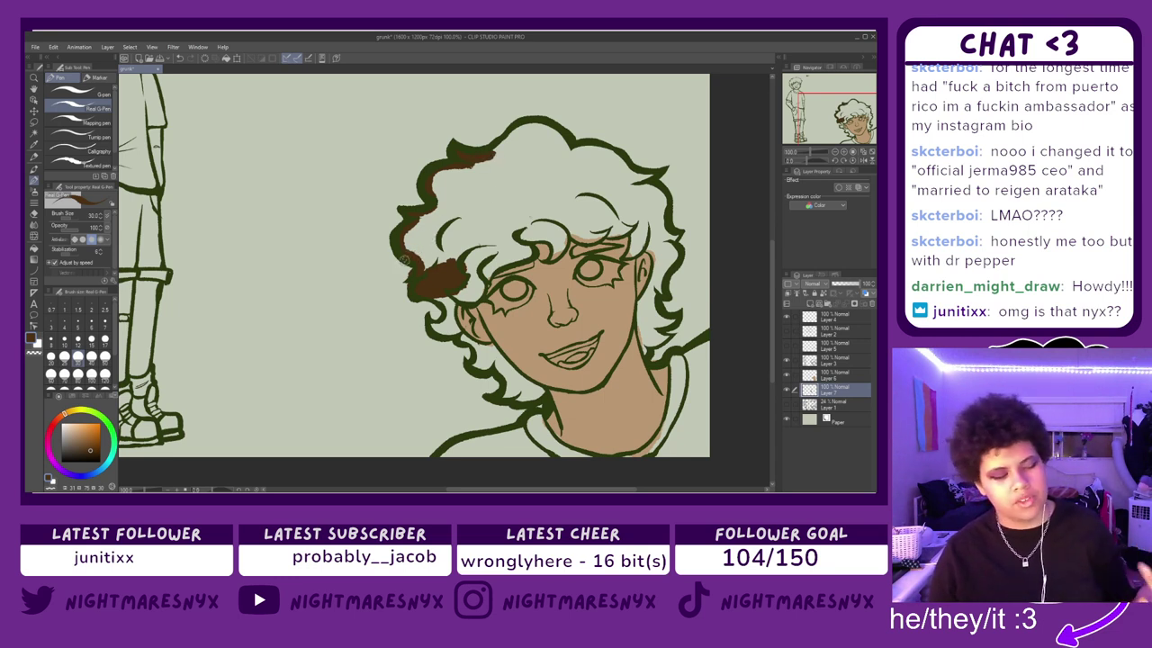
pyautogui.moveTo(493, 347)
pyautogui.mouseDown()
pyautogui.moveTo(547, 389)
pyautogui.moveTo(526, 403)
pyautogui.moveTo(500, 400)
pyautogui.moveTo(495, 367)
pyautogui.moveTo(474, 371)
pyautogui.moveTo(468, 338)
pyautogui.moveTo(432, 334)
pyautogui.moveTo(427, 324)
pyautogui.moveTo(449, 309)
pyautogui.moveTo(439, 296)
pyautogui.mouseUp()
pyautogui.moveTo(645, 342); pyautogui.dragTo(670, 331)
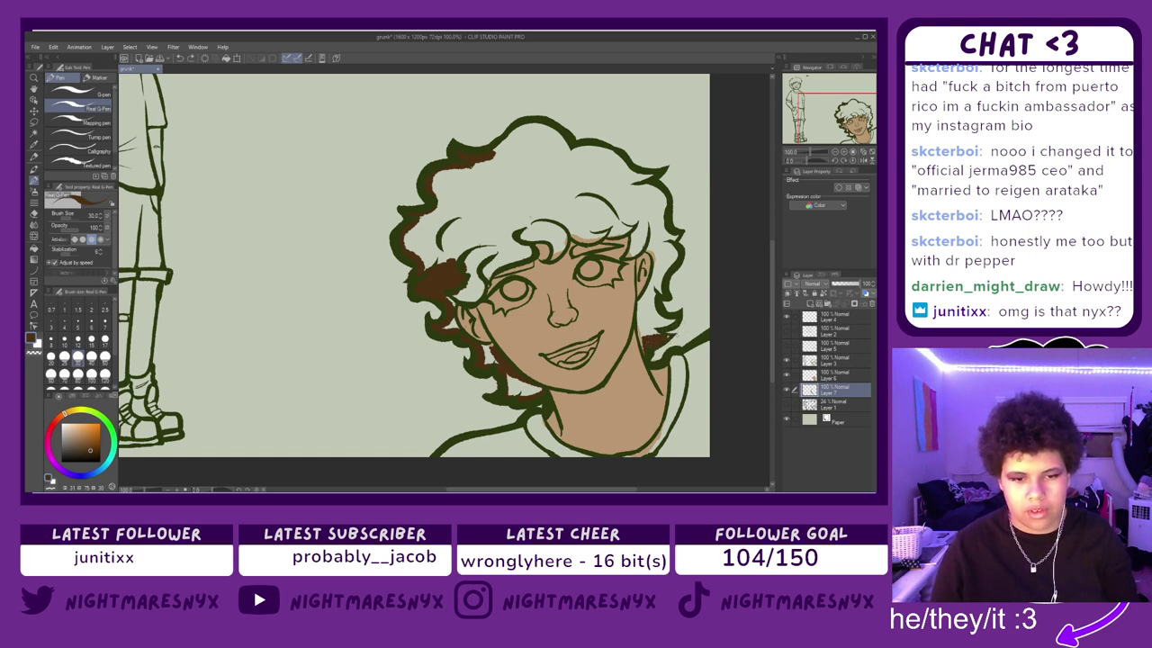
pyautogui.moveTo(672, 319)
pyautogui.mouseDown()
pyautogui.moveTo(654, 330)
pyautogui.moveTo(664, 340)
pyautogui.moveTo(662, 290)
pyautogui.moveTo(655, 306)
pyautogui.moveTo(669, 300)
pyautogui.mouseUp()
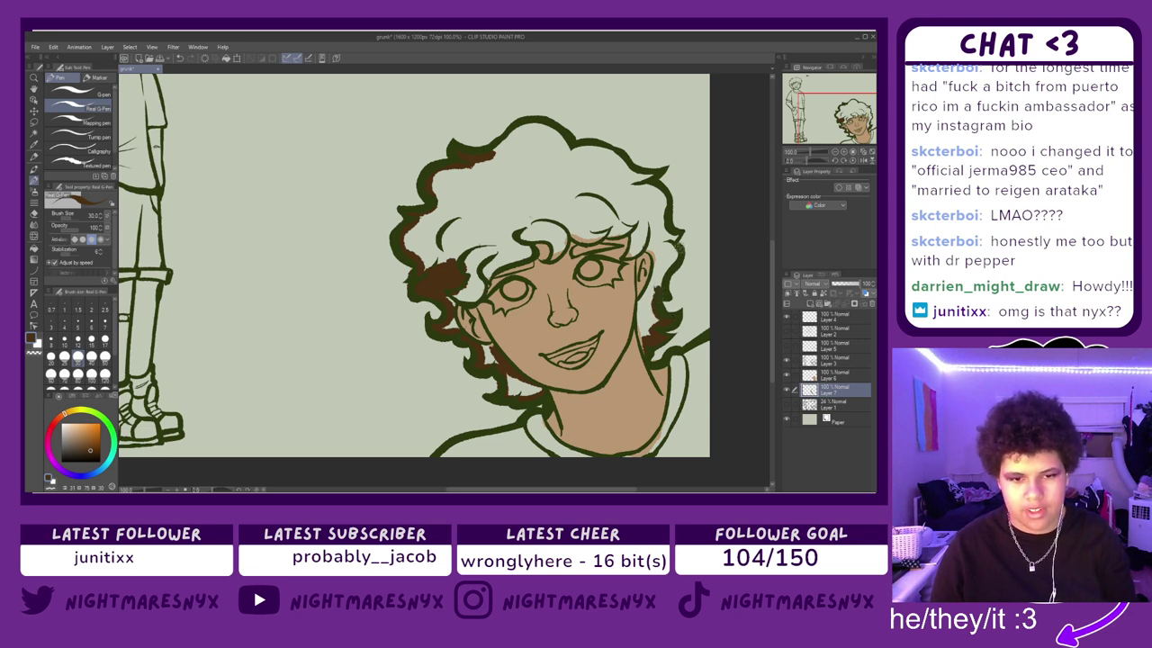
pyautogui.moveTo(670, 241)
pyautogui.mouseDown()
pyautogui.moveTo(661, 293)
pyautogui.moveTo(676, 278)
pyautogui.moveTo(677, 232)
pyautogui.moveTo(660, 243)
pyautogui.moveTo(639, 183)
pyautogui.moveTo(664, 199)
pyautogui.moveTo(668, 241)
pyautogui.mouseUp()
pyautogui.moveTo(635, 177)
pyautogui.mouseDown()
pyautogui.moveTo(650, 177)
pyautogui.moveTo(551, 129)
pyautogui.moveTo(522, 126)
pyautogui.moveTo(482, 160)
pyautogui.mouseUp()
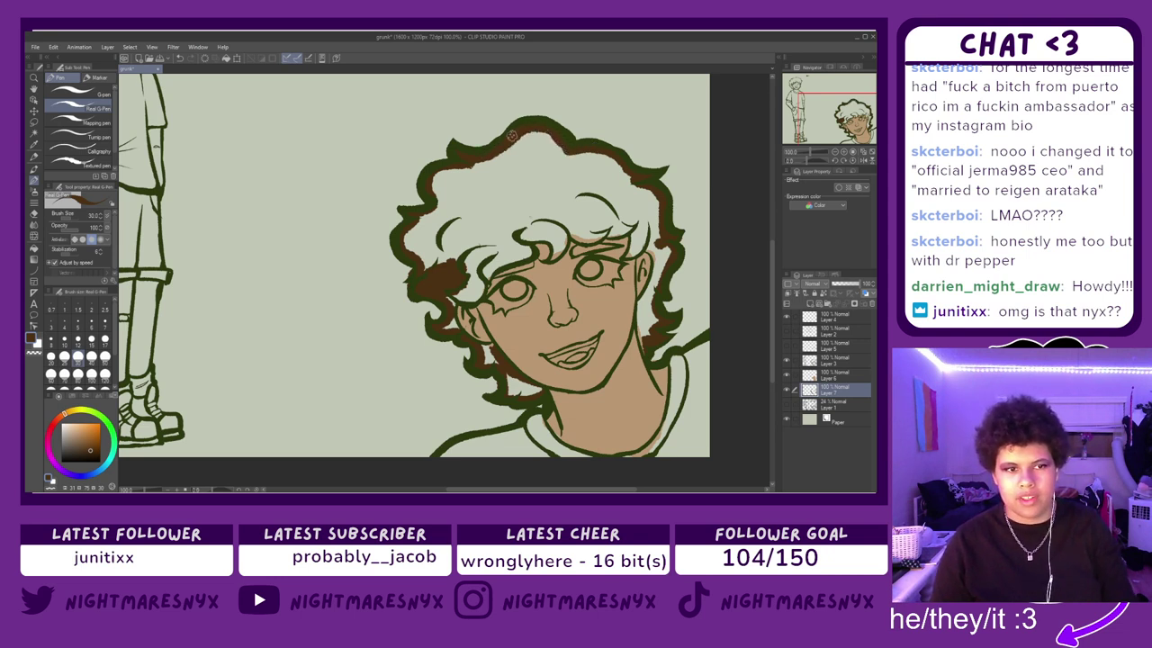
# - Close the brown border at the lower left curls and fill the enclosed hair with dark brown
pyautogui.press('g')
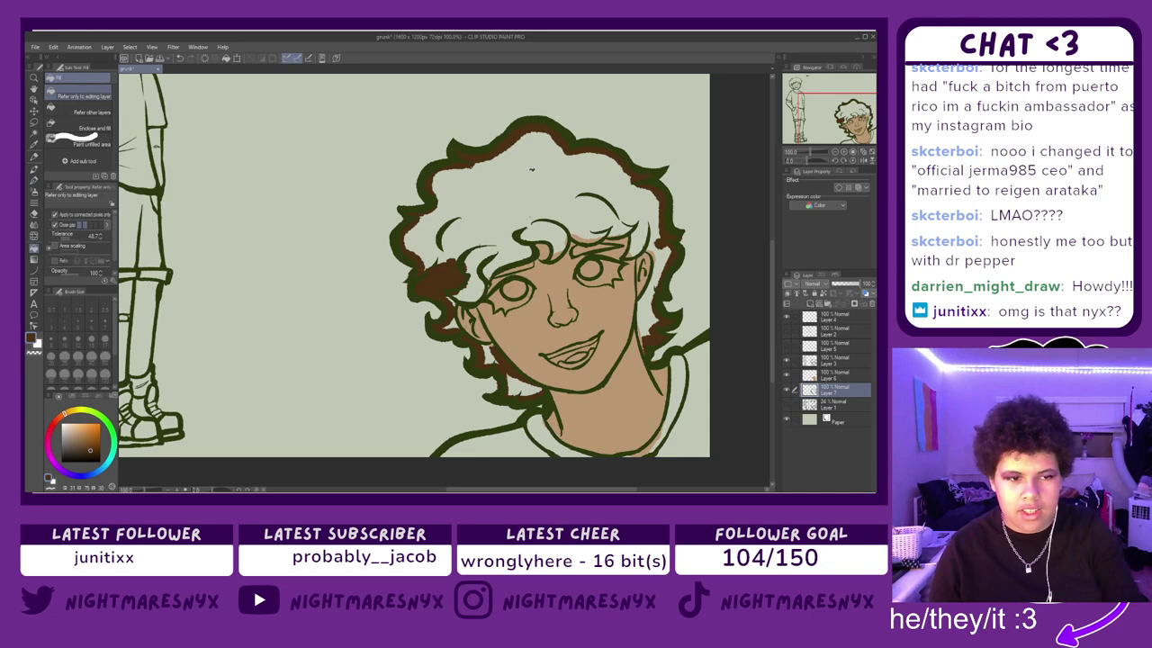
pyautogui.click(531, 168)
pyautogui.hotkey('ctrl', 'z')
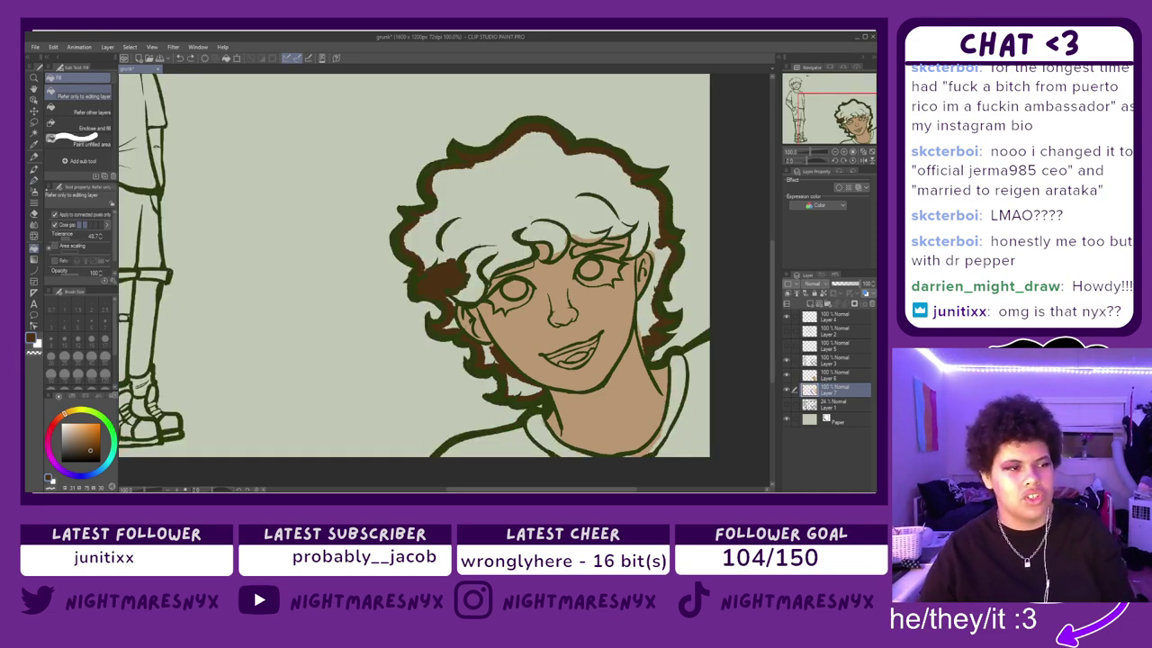
pyautogui.click(34, 169)
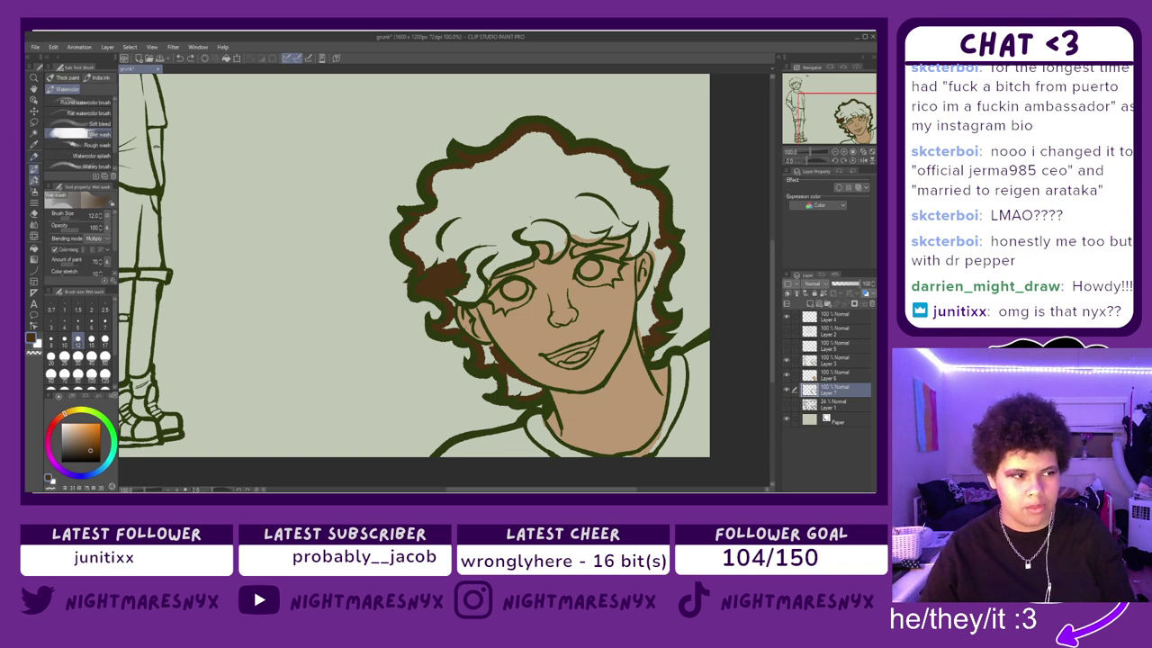
pyautogui.press('p')
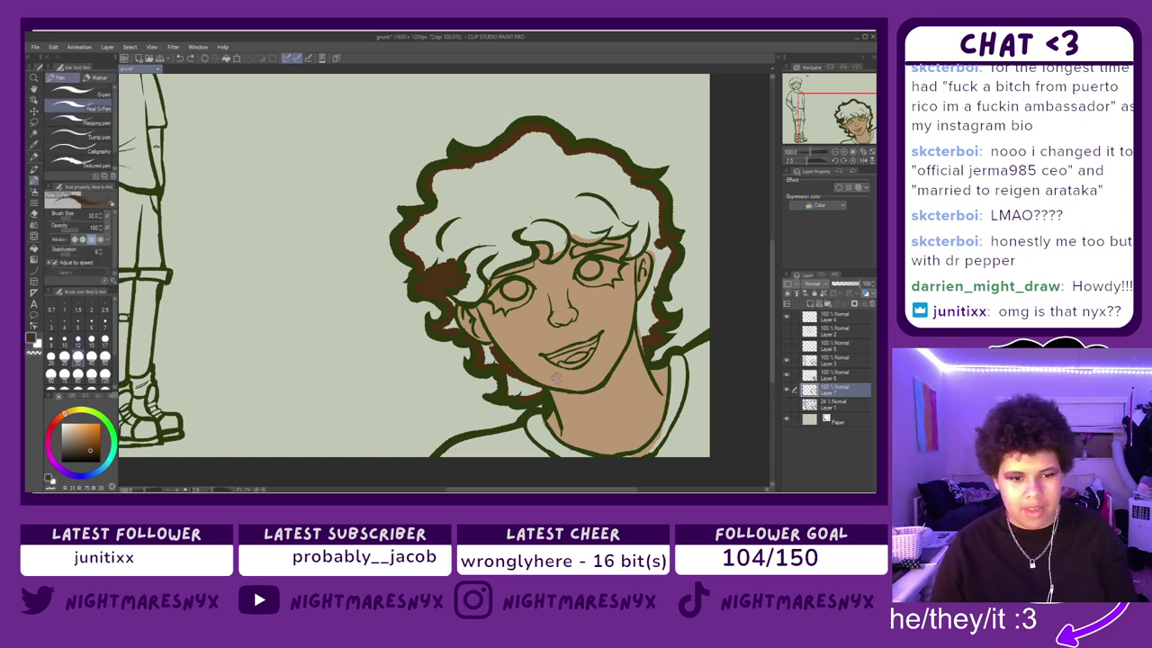
pyautogui.moveTo(518, 385); pyautogui.dragTo(525, 392)
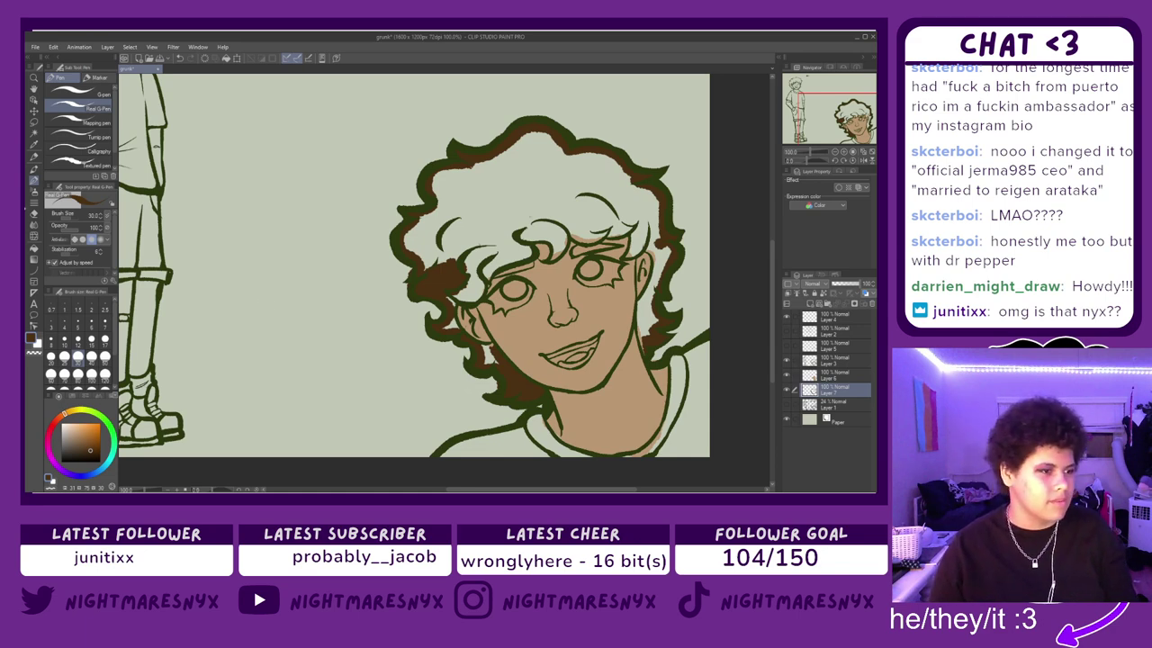
pyautogui.click(34, 248)
pyautogui.click(537, 238)
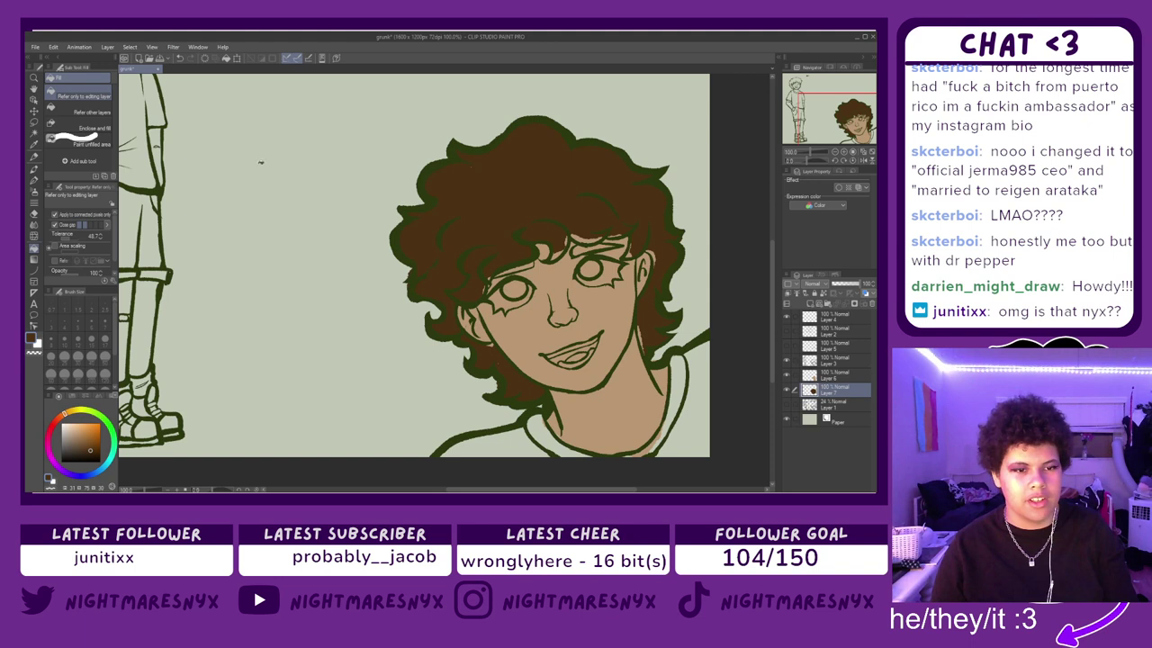
# - Refill the hair with a slightly lighter, less saturated brown
pyautogui.click(34, 180)
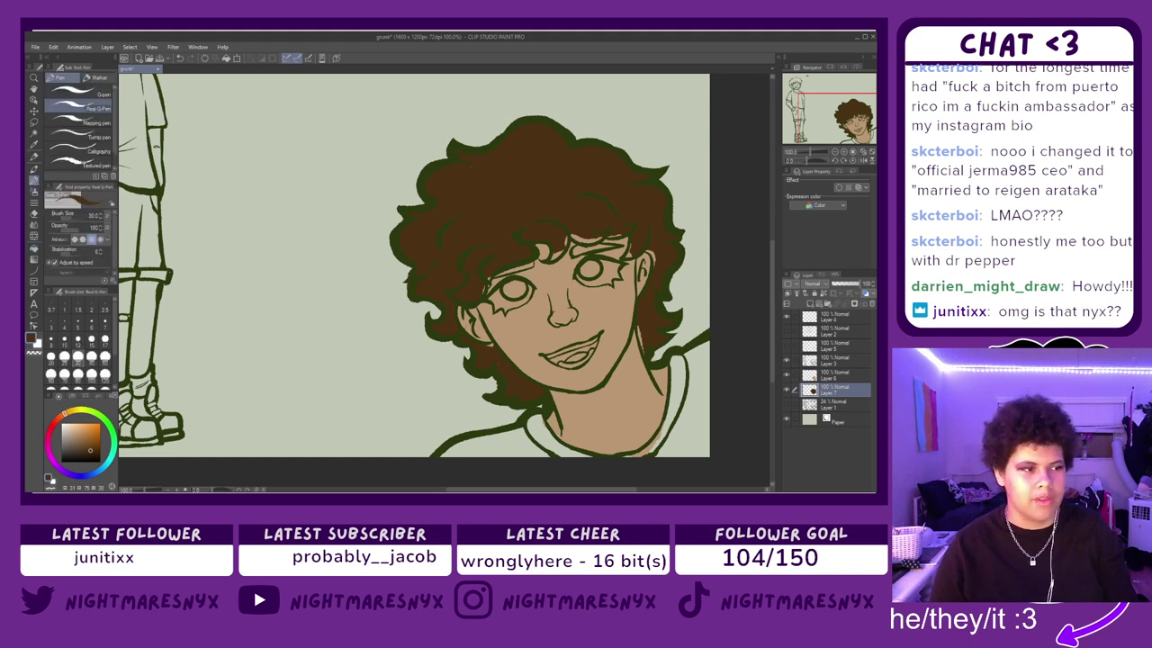
pyautogui.click(86, 448)
pyautogui.click(34, 249)
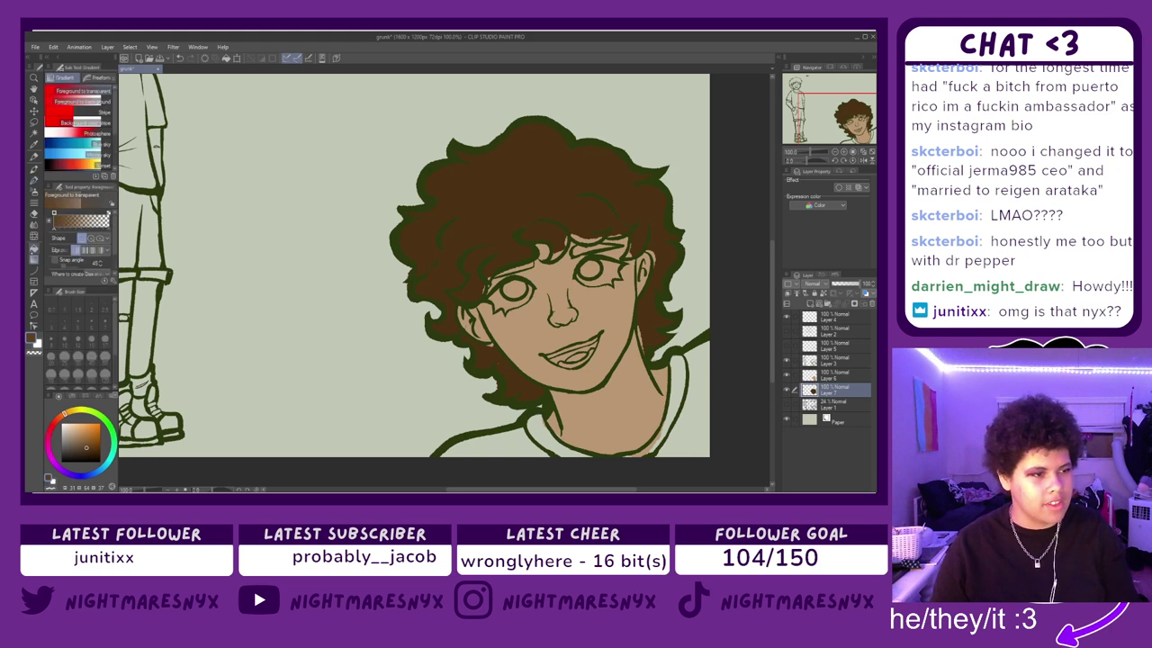
pyautogui.click(479, 233)
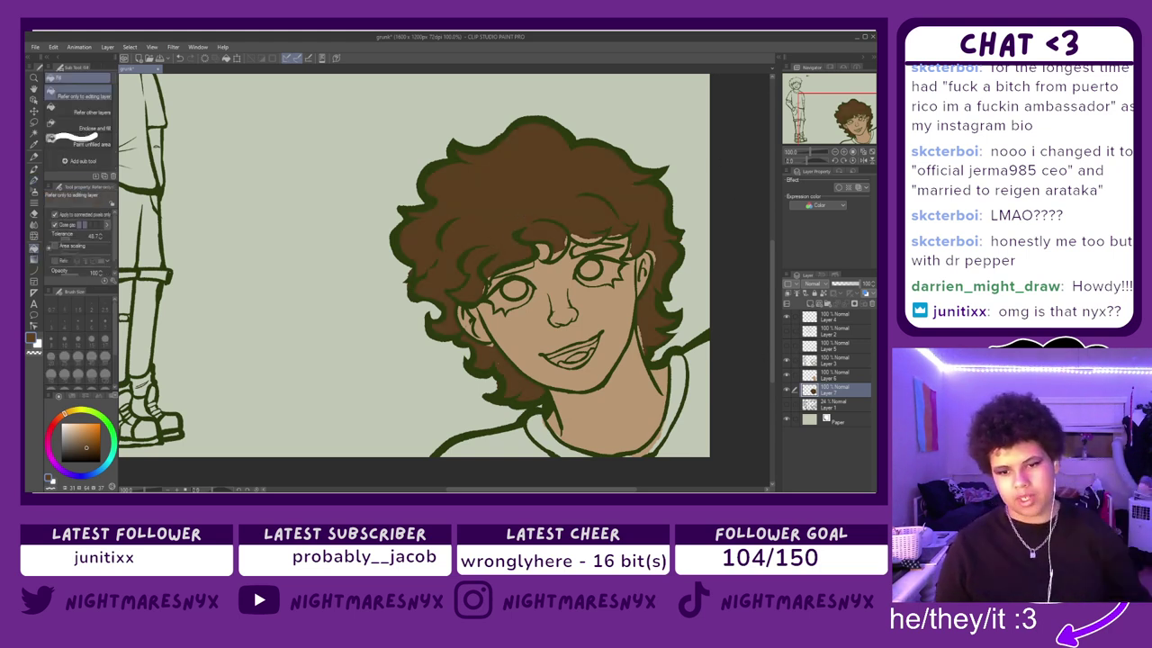
# - Add a new layer clipped to the line art layer and fill it with black
pyautogui.click(841, 360)
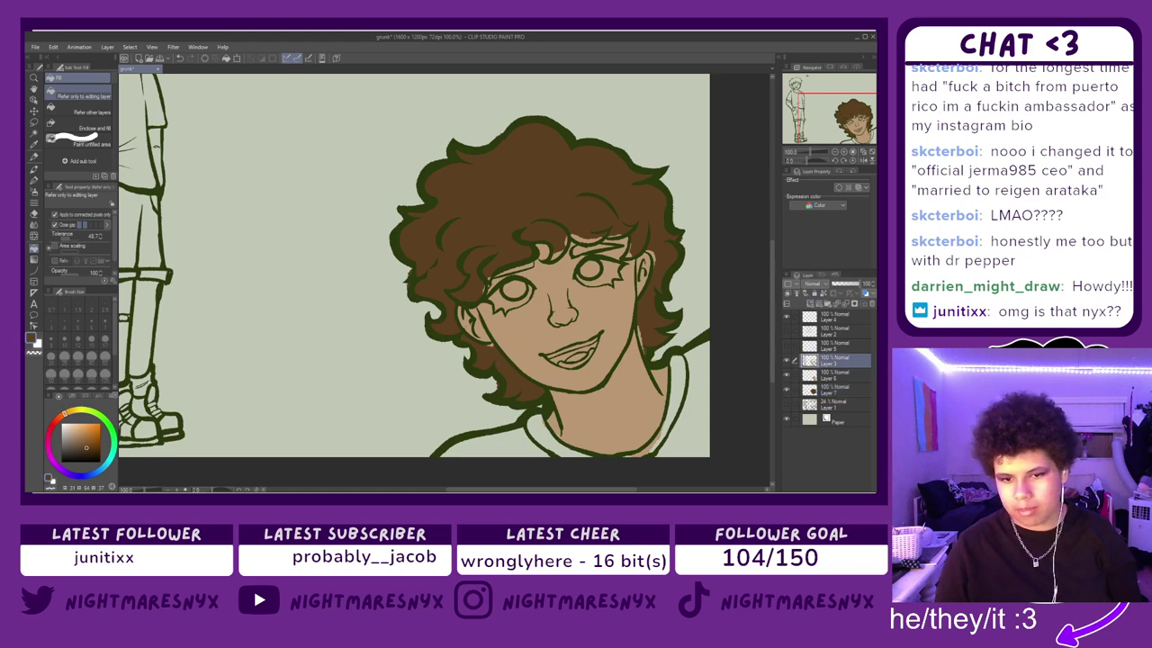
pyautogui.hotkey('ctrl', 'shift', 'n')
pyautogui.click(788, 293)
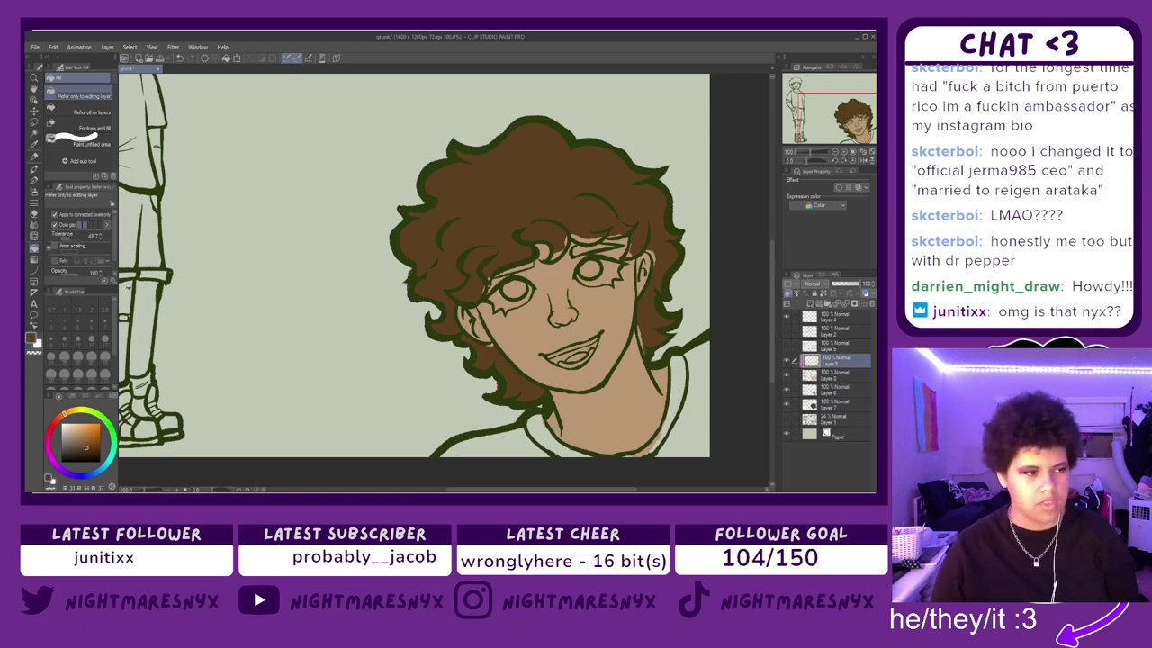
pyautogui.moveTo(96, 454); pyautogui.dragTo(101, 462)
pyautogui.click(306, 341)
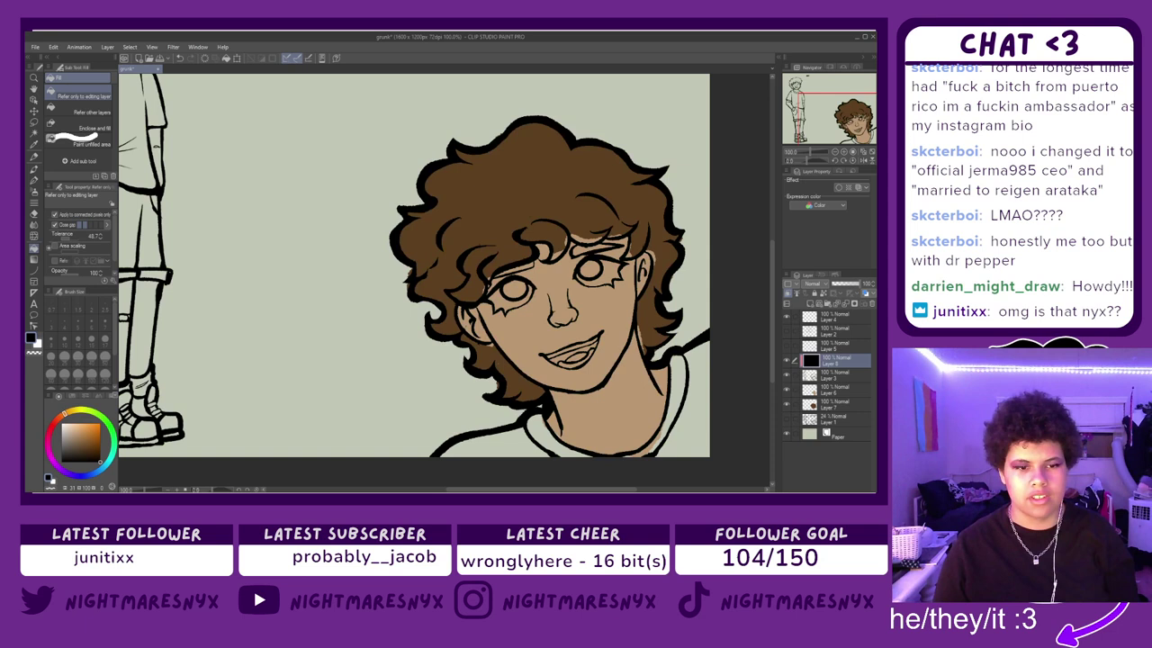
# - Try a dark green on the clipped line color layer and refill it with a nearly black green
pyautogui.press('alt')
pyautogui.click(109, 424)
pyautogui.hotkey('alt', 'BackSpace')
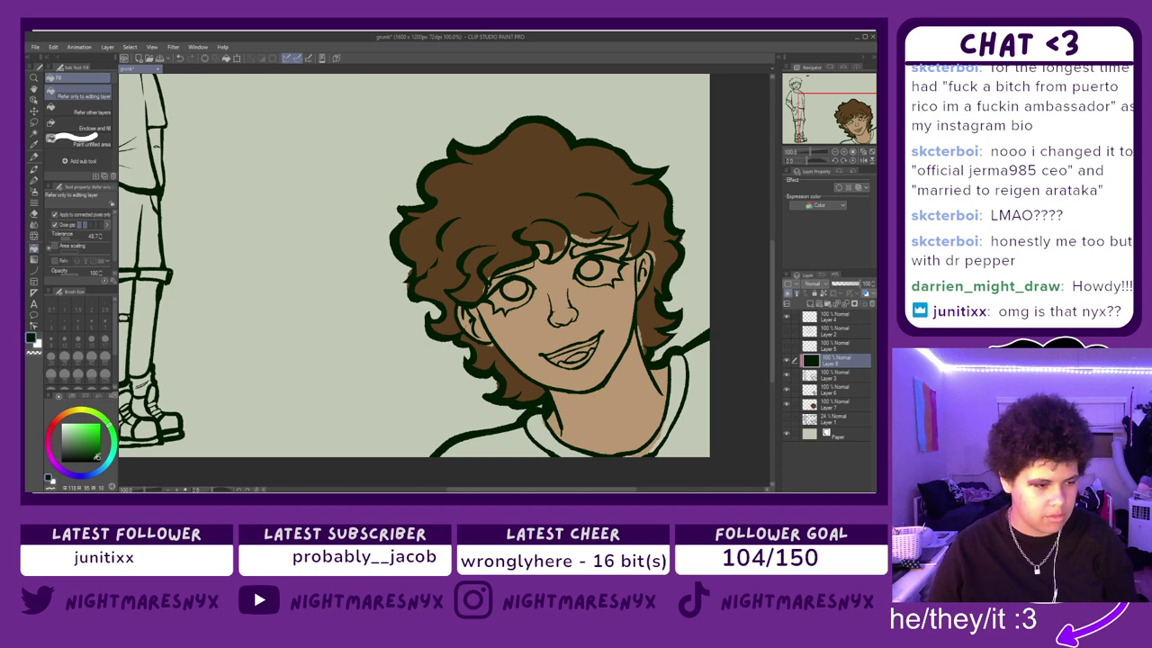
pyautogui.click(97, 461)
pyautogui.click(395, 300)
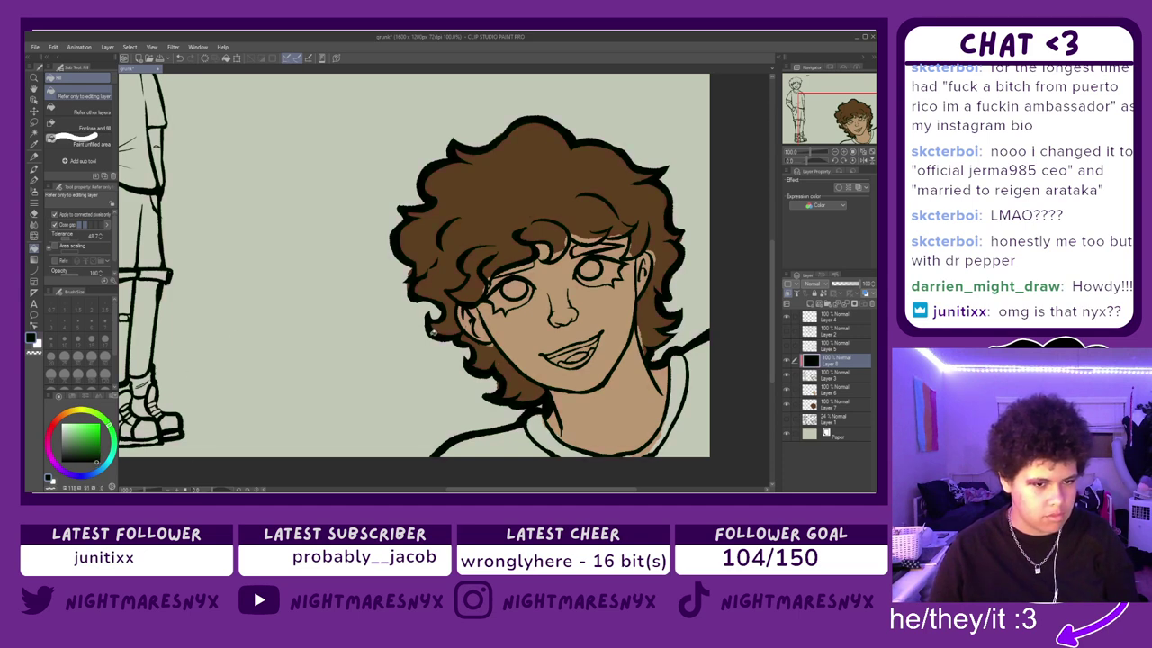
# - Add a new layer clipped to the hair color layer and fill it with a darker brown
pyautogui.click(835, 403)
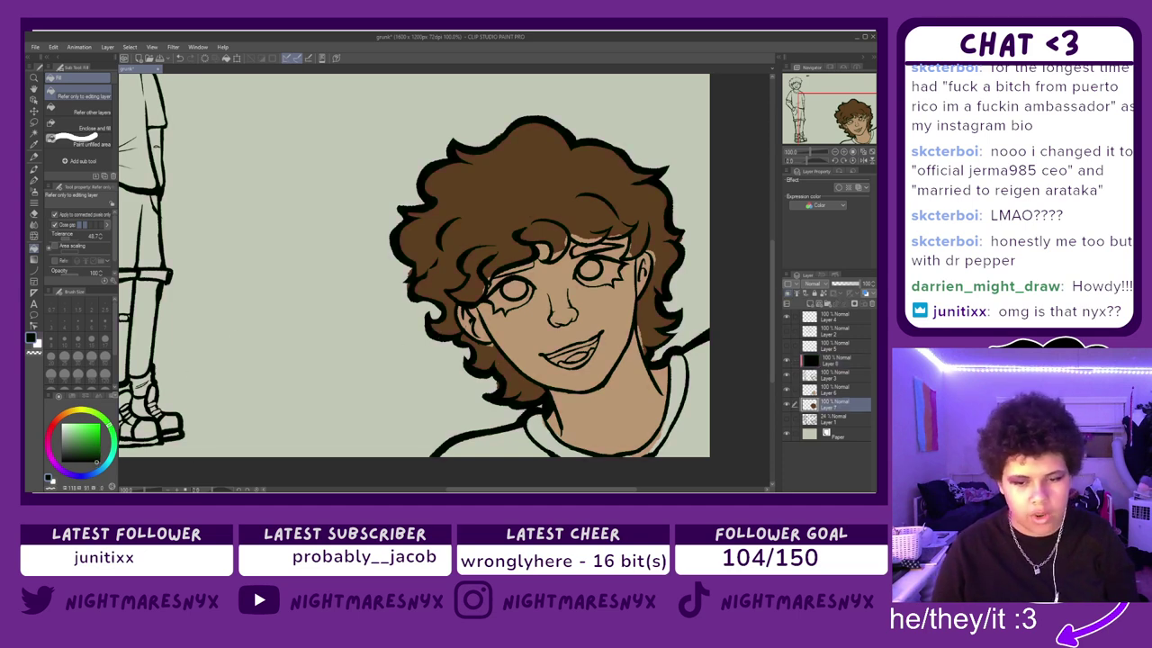
pyautogui.click(835, 390)
pyautogui.click(835, 403)
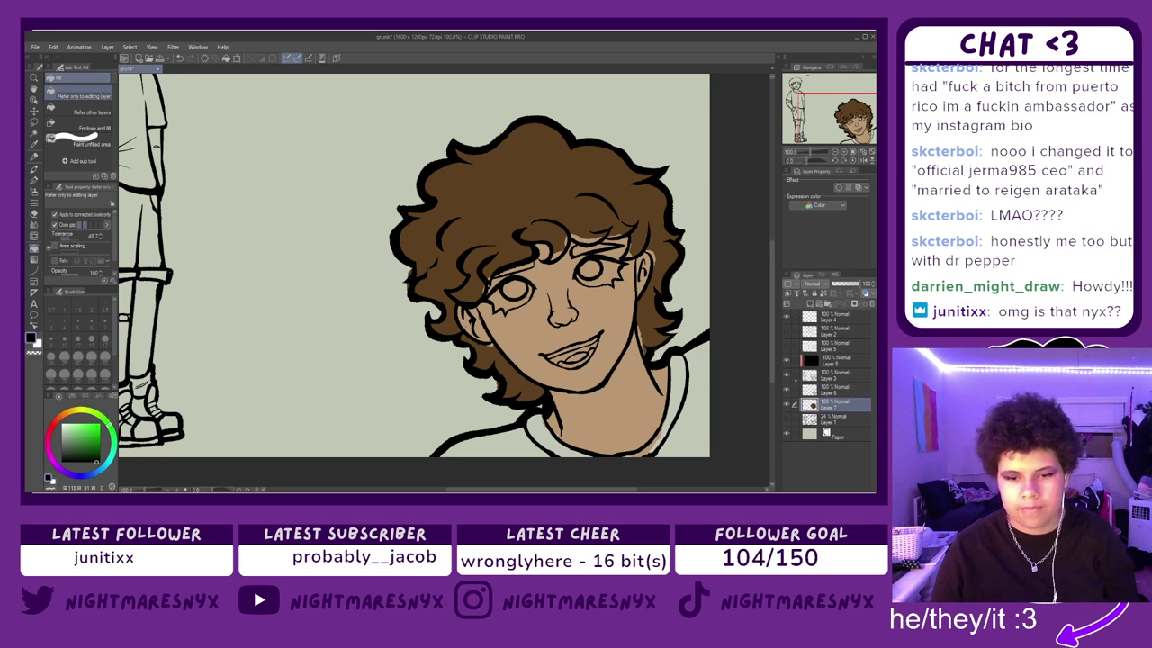
pyautogui.click(811, 305)
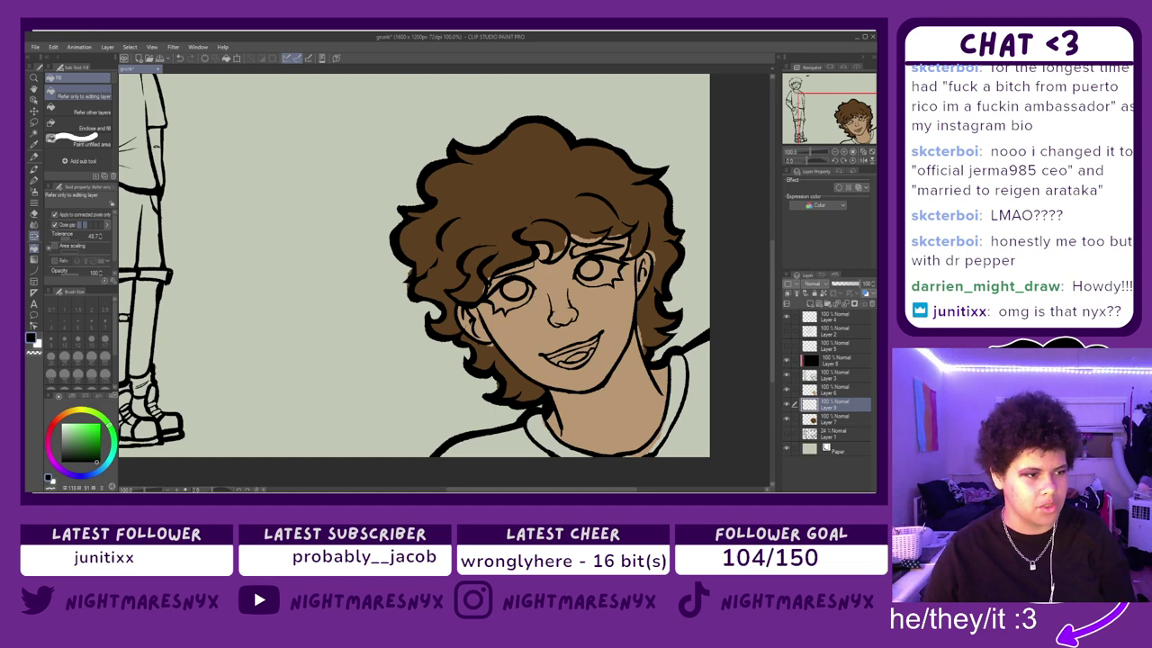
pyautogui.keyDown('alt'); pyautogui.click(499, 202); pyautogui.keyUp('alt')
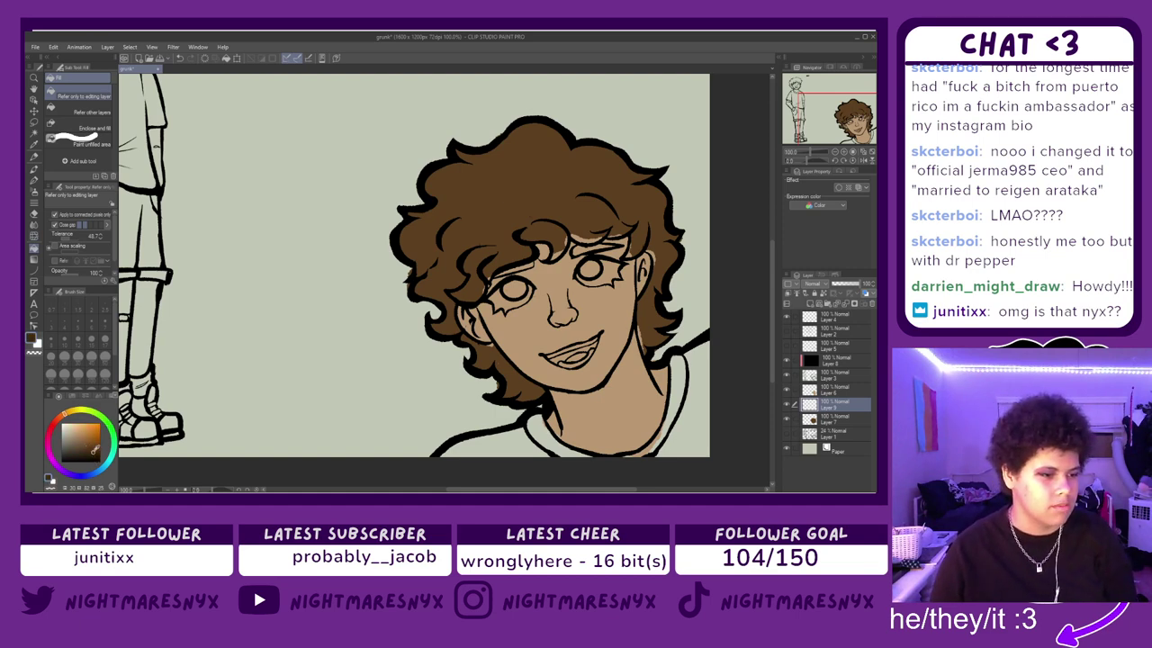
pyautogui.click(432, 350)
pyautogui.hotkey('ctrl', 'z')
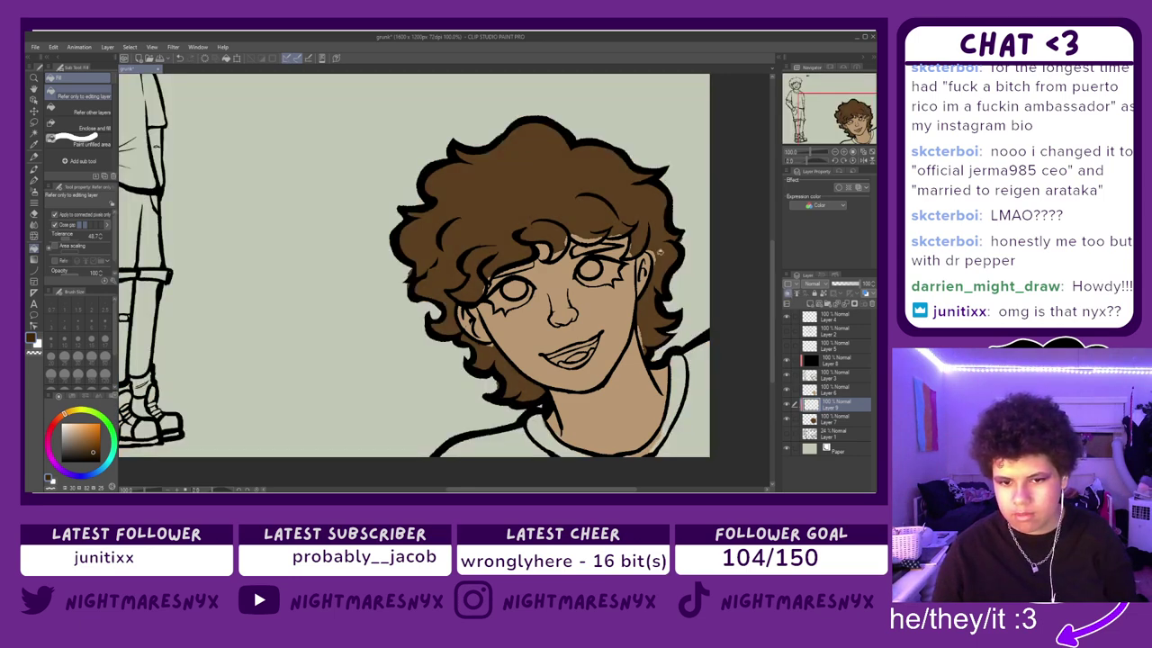
pyautogui.click(539, 227)
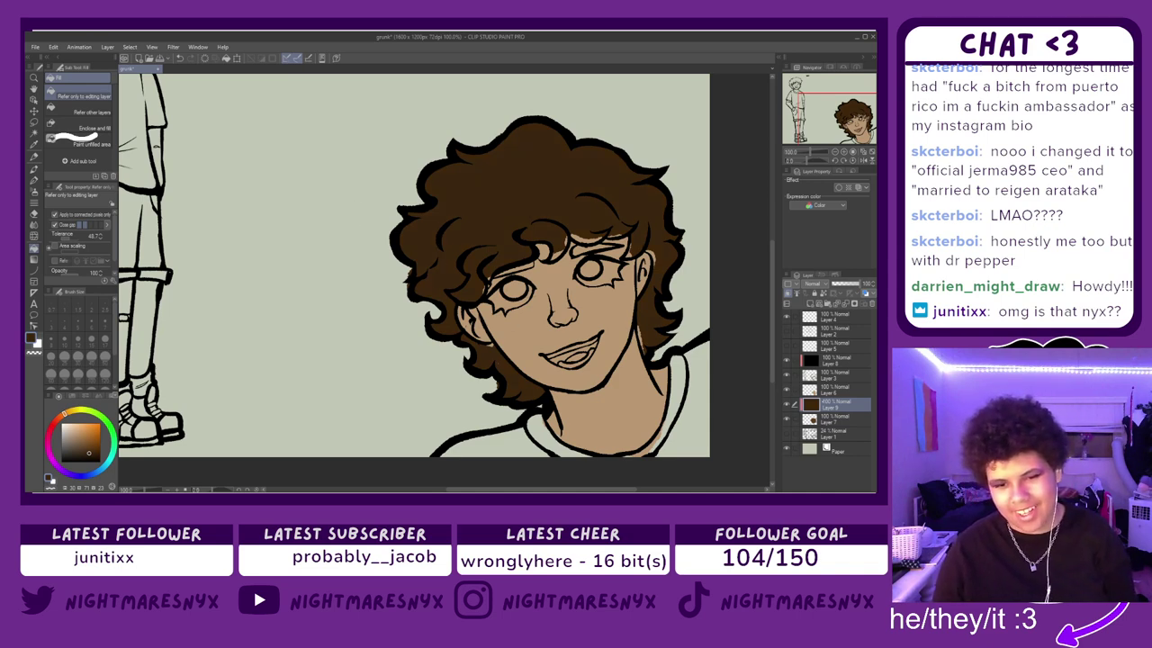
# - Erase the skin color that overlaps the hair along the fringe and hairline on the skin layer
pyautogui.click(835, 389)
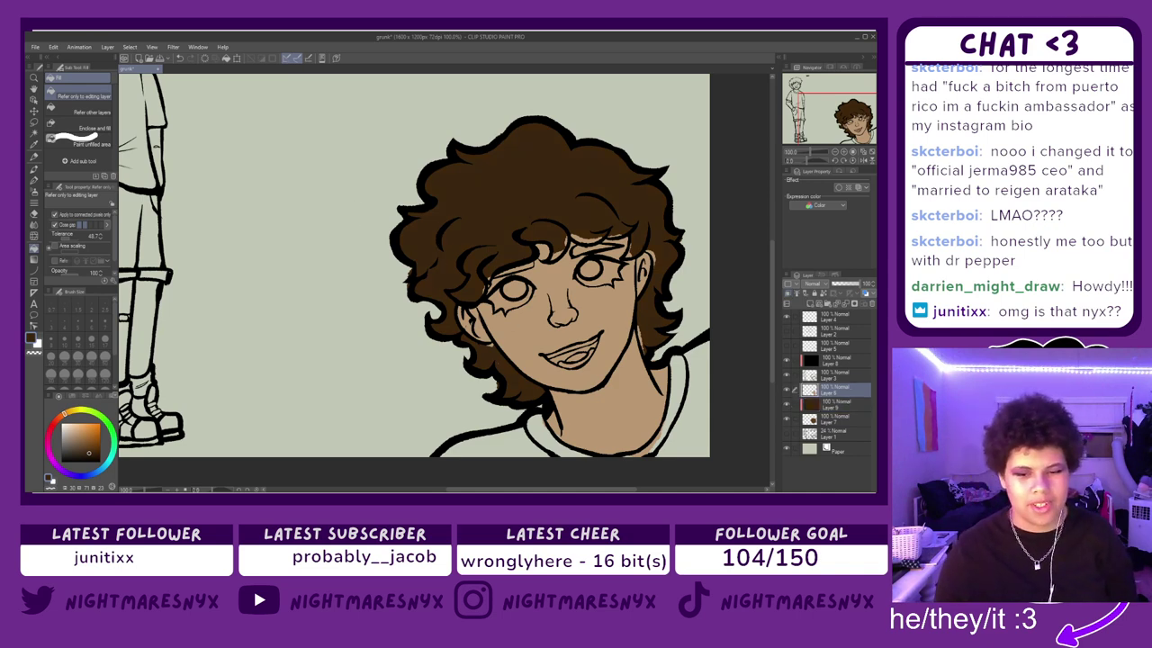
pyautogui.scroll(5, 619, 248)
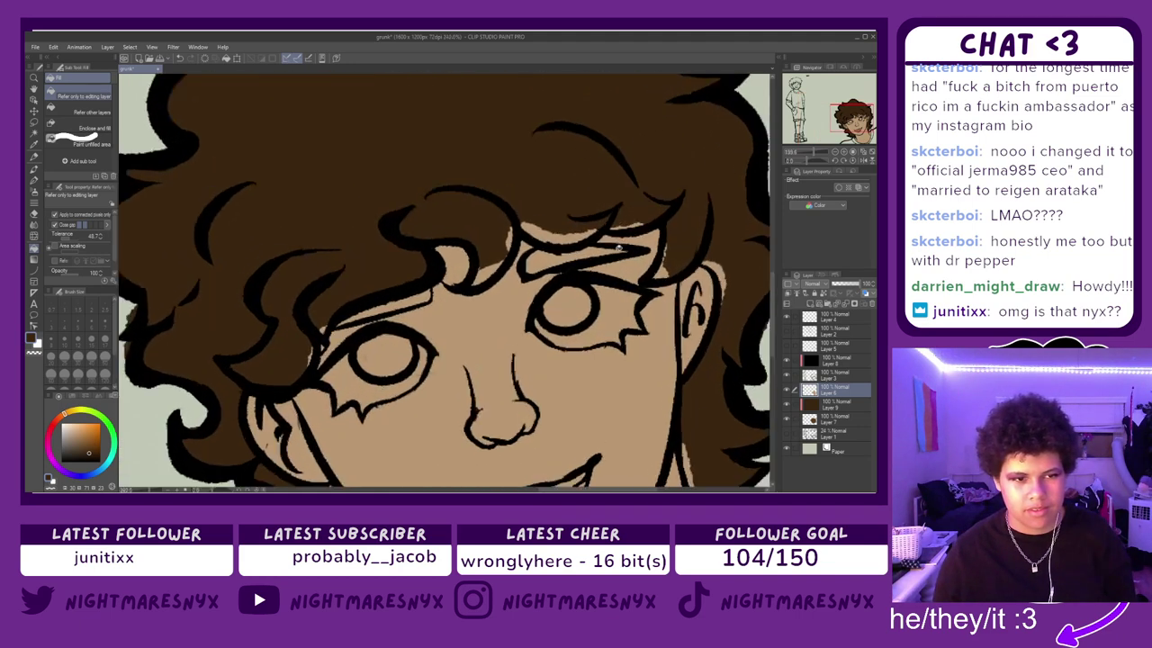
pyautogui.press('e')
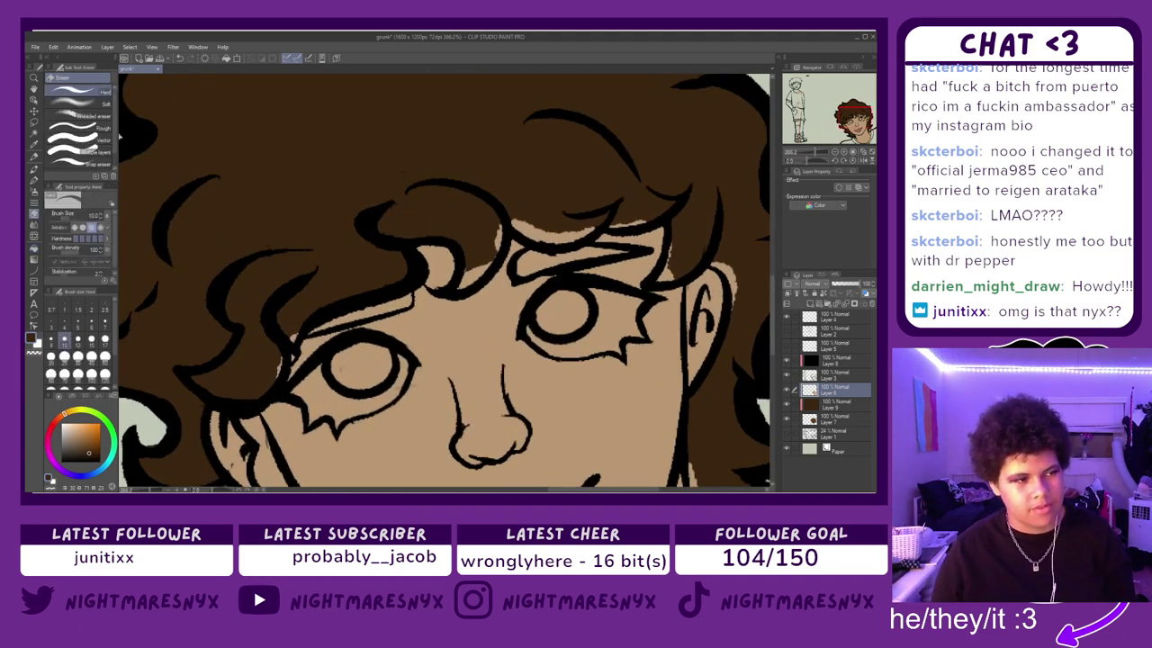
pyautogui.moveTo(460, 286)
pyautogui.mouseDown()
pyautogui.moveTo(498, 224)
pyautogui.moveTo(481, 265)
pyautogui.moveTo(497, 255)
pyautogui.moveTo(459, 288)
pyautogui.mouseUp()
pyautogui.moveTo(517, 216)
pyautogui.mouseDown()
pyautogui.moveTo(565, 230)
pyautogui.moveTo(516, 215)
pyautogui.moveTo(535, 239)
pyautogui.mouseUp()
pyautogui.moveTo(572, 237)
pyautogui.mouseDown()
pyautogui.moveTo(665, 219)
pyautogui.moveTo(662, 279)
pyautogui.moveTo(675, 275)
pyautogui.moveTo(662, 279)
pyautogui.moveTo(674, 240)
pyautogui.moveTo(718, 260)
pyautogui.moveTo(706, 263)
pyautogui.moveTo(735, 286)
pyautogui.moveTo(734, 314)
pyautogui.mouseUp()
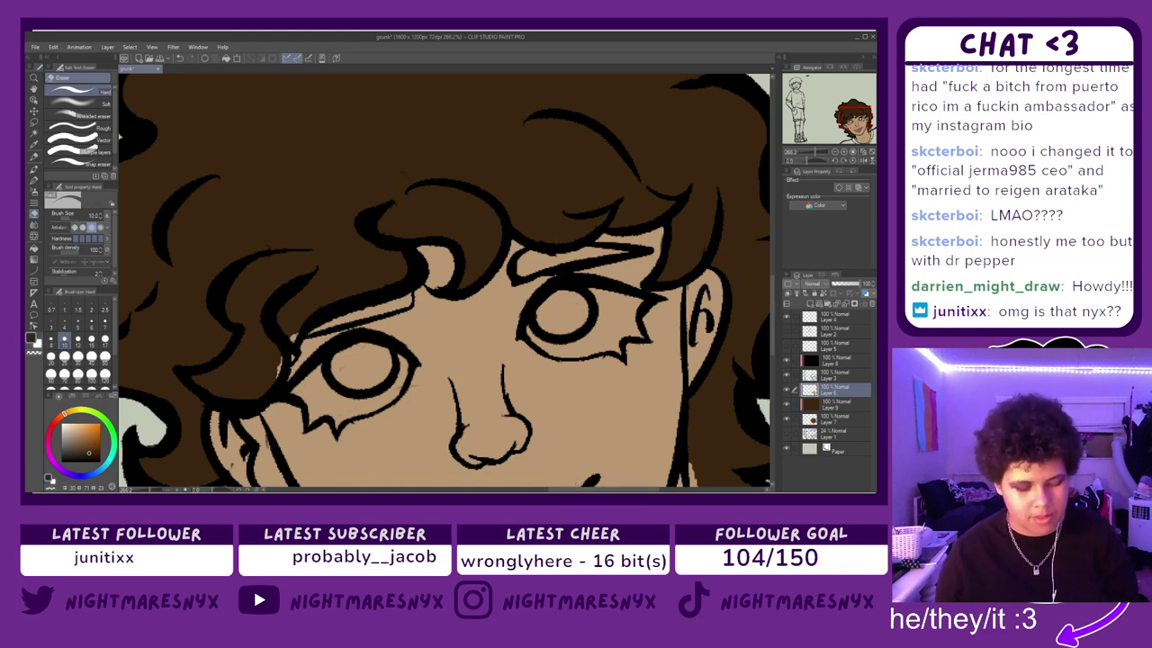
pyautogui.scroll(-4, 659, 353)
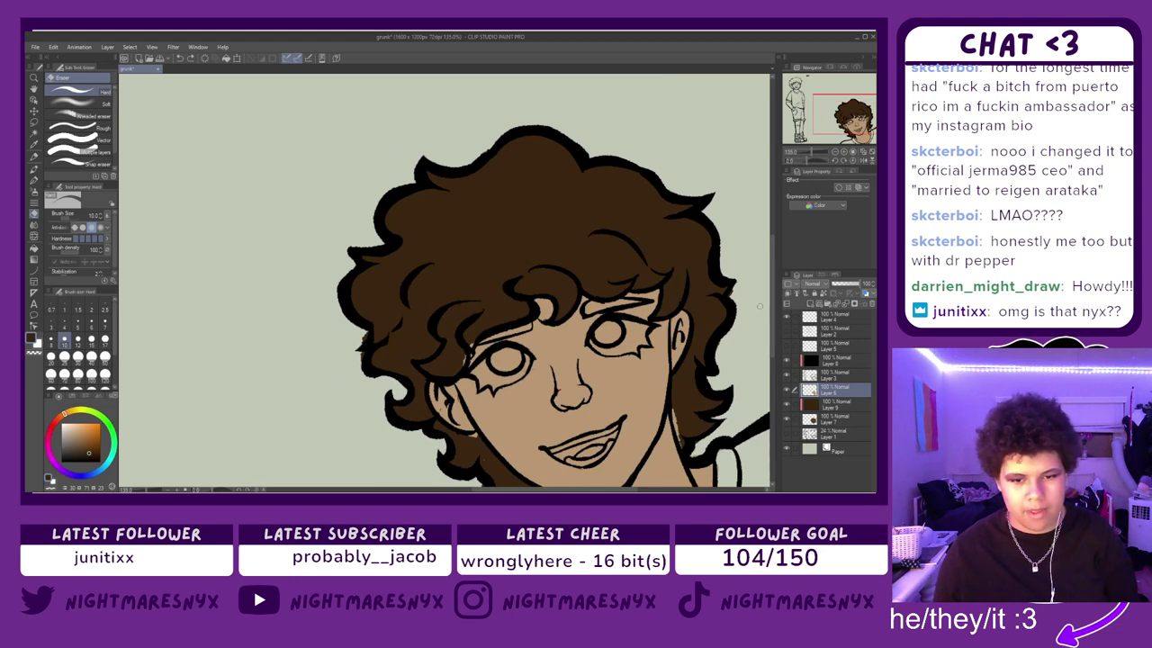
pyautogui.moveTo(773, 302); pyautogui.dragTo(773, 346)
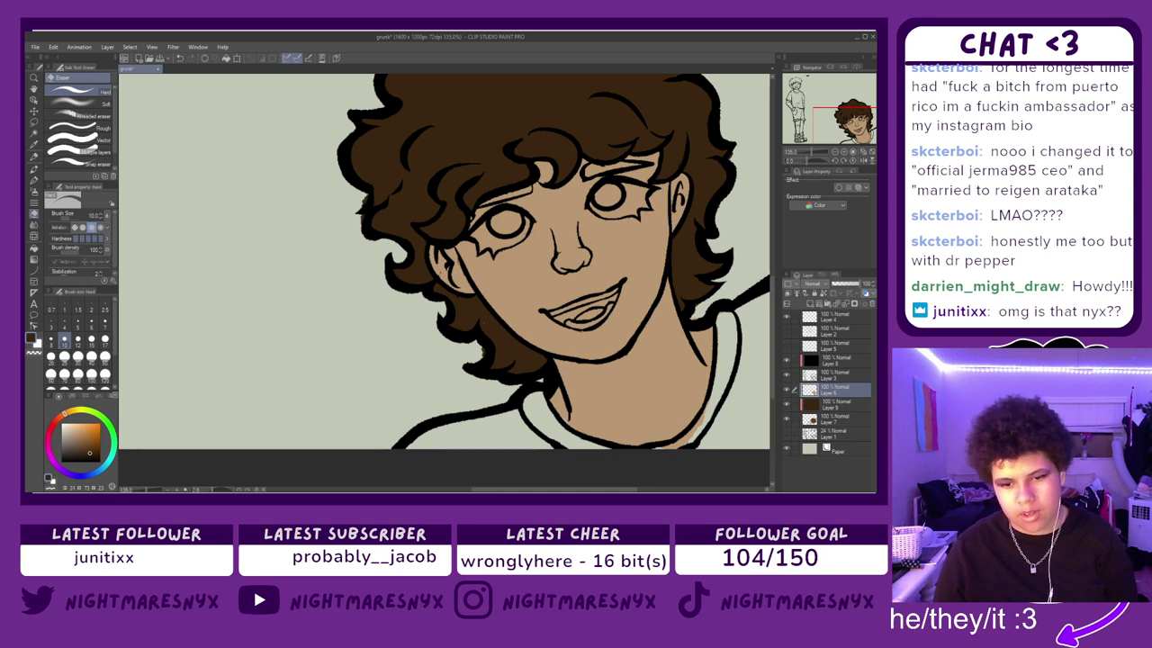
# - Erase the skin color inside both eyebrows on the skin layer to expose the brown hair color
pyautogui.click(839, 419)
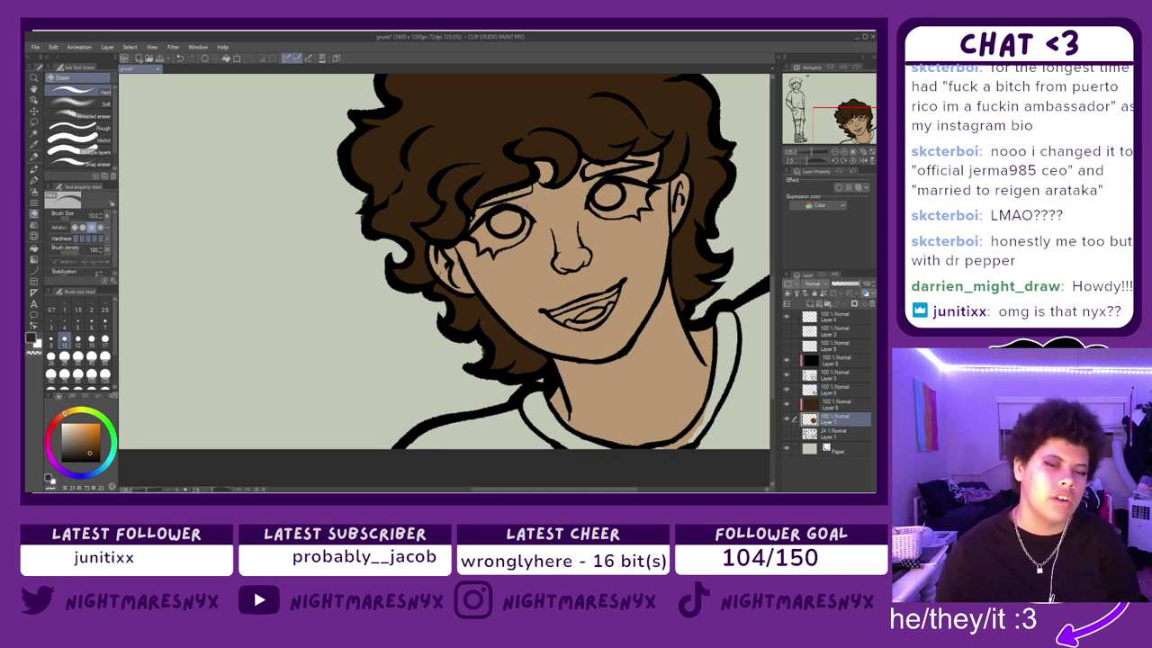
pyautogui.scroll(1, 524, 207)
pyautogui.scroll(1, 525, 206)
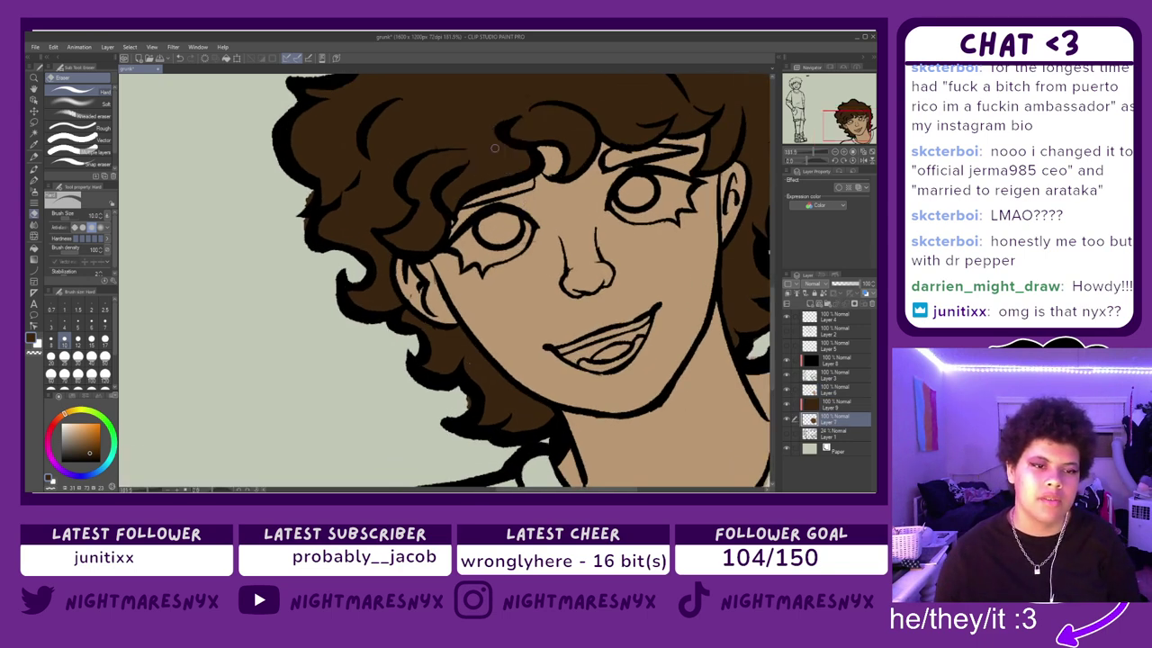
pyautogui.scroll(1, 729, 123)
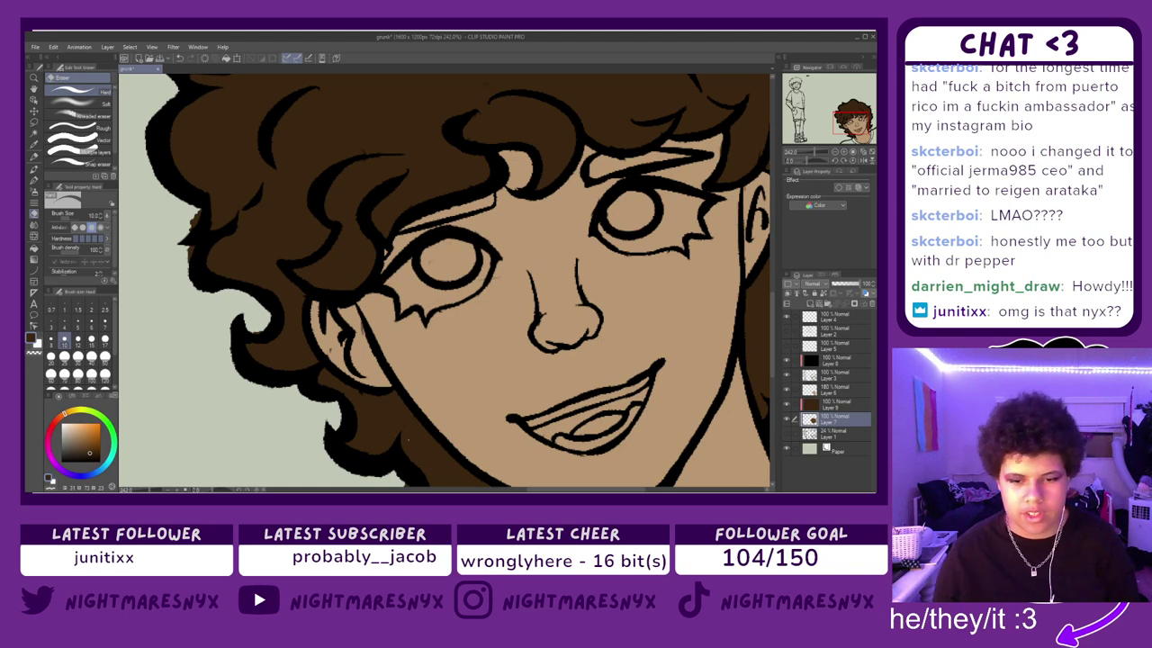
pyautogui.click(839, 390)
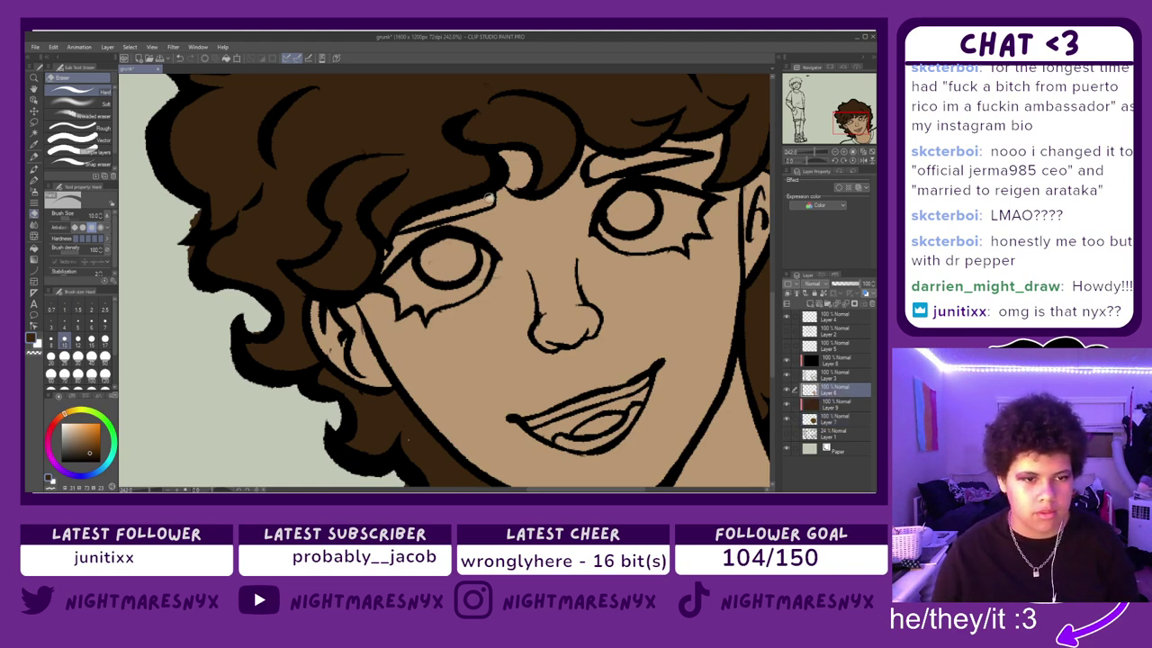
pyautogui.moveTo(490, 198)
pyautogui.mouseDown()
pyautogui.moveTo(475, 206)
pyautogui.moveTo(486, 201)
pyautogui.mouseUp()
pyautogui.hotkey('ctrl', 'z')
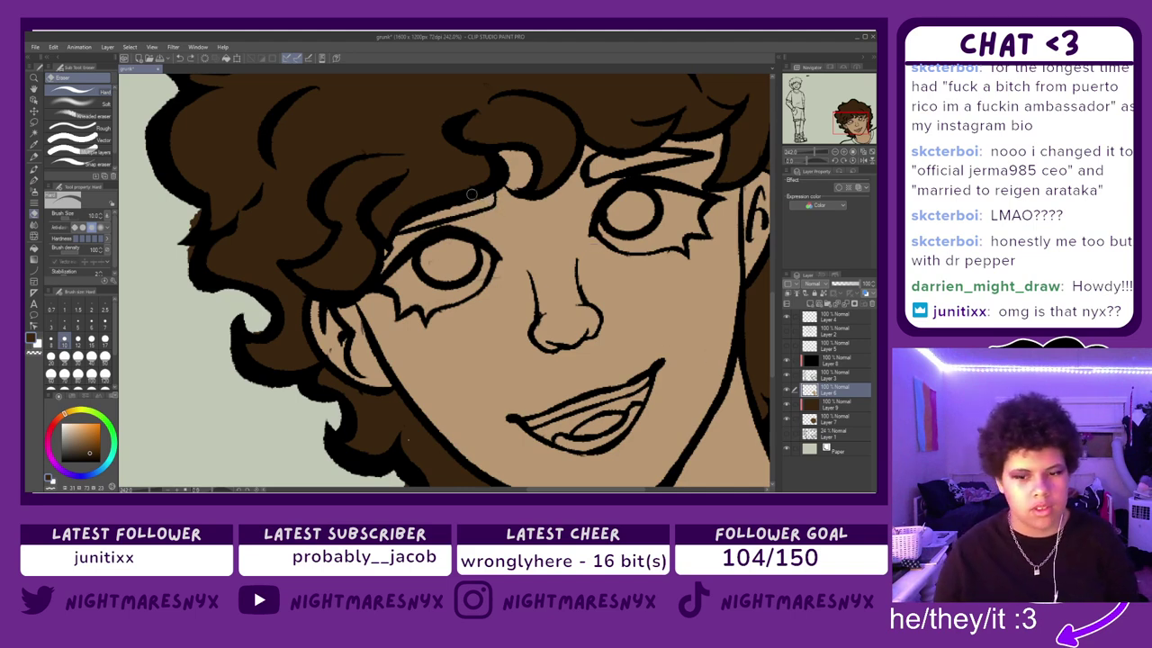
pyautogui.moveTo(473, 200)
pyautogui.mouseDown()
pyautogui.moveTo(486, 204)
pyautogui.moveTo(423, 216)
pyautogui.mouseUp()
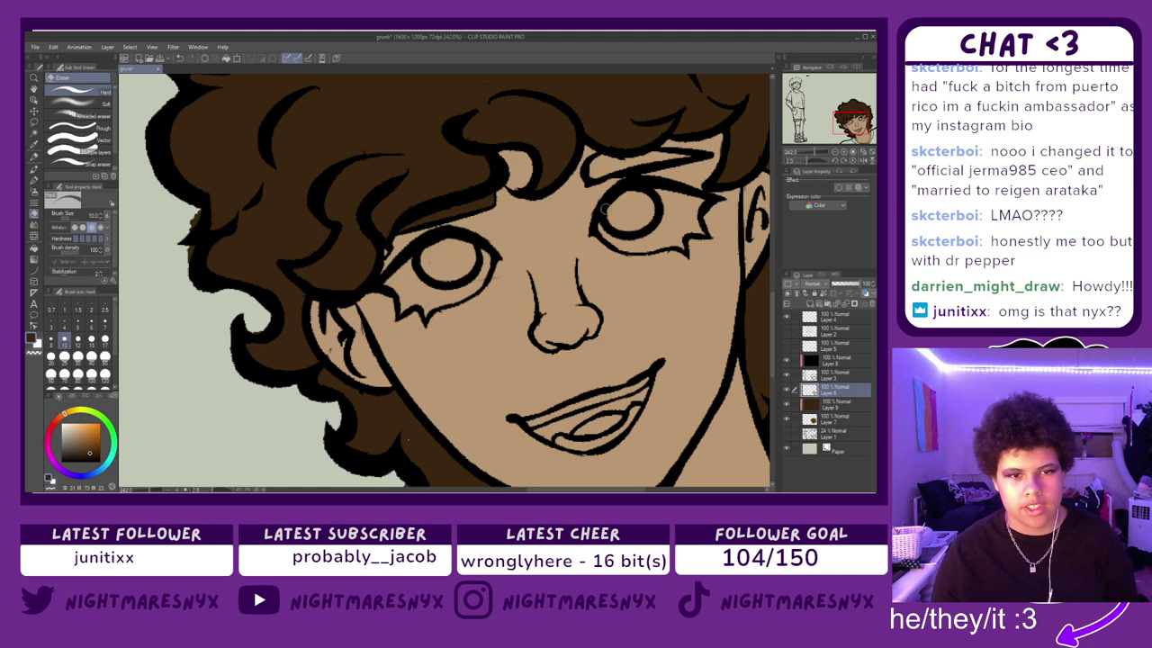
pyautogui.moveTo(601, 168)
pyautogui.mouseDown()
pyautogui.moveTo(594, 157)
pyautogui.moveTo(593, 170)
pyautogui.moveTo(608, 154)
pyautogui.moveTo(681, 160)
pyautogui.moveTo(645, 156)
pyautogui.mouseUp()
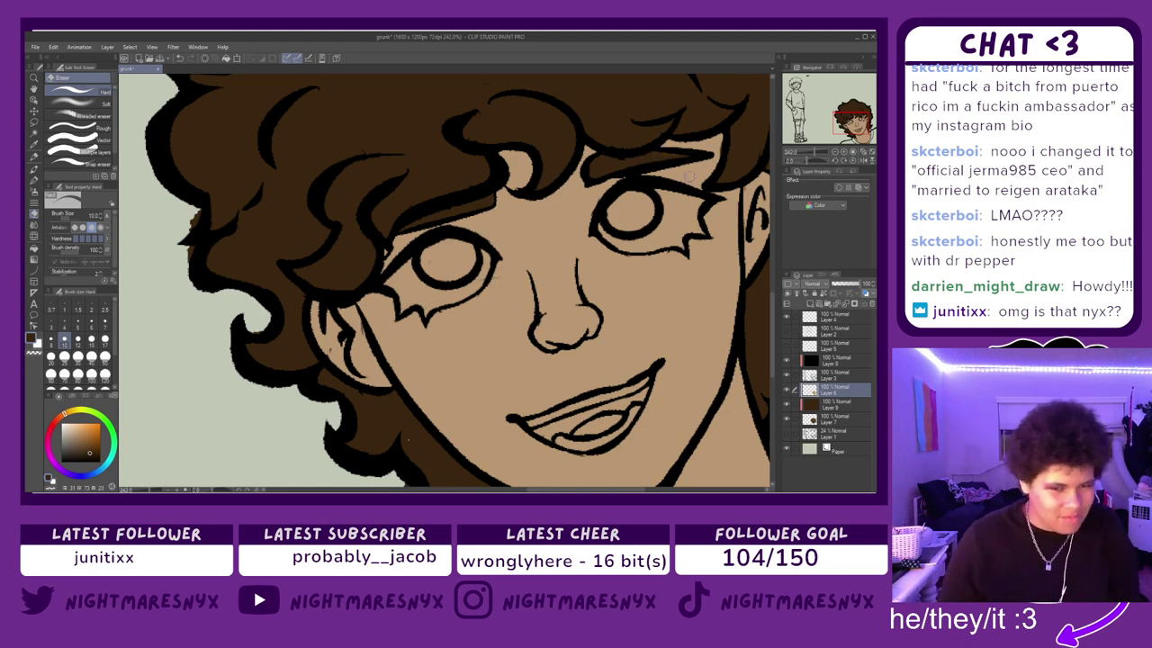
# - Add a new layer directly above the skin layer and ready the Real G-Pen at size 30 with a yellow-green
pyautogui.scroll(-5, 688, 176)
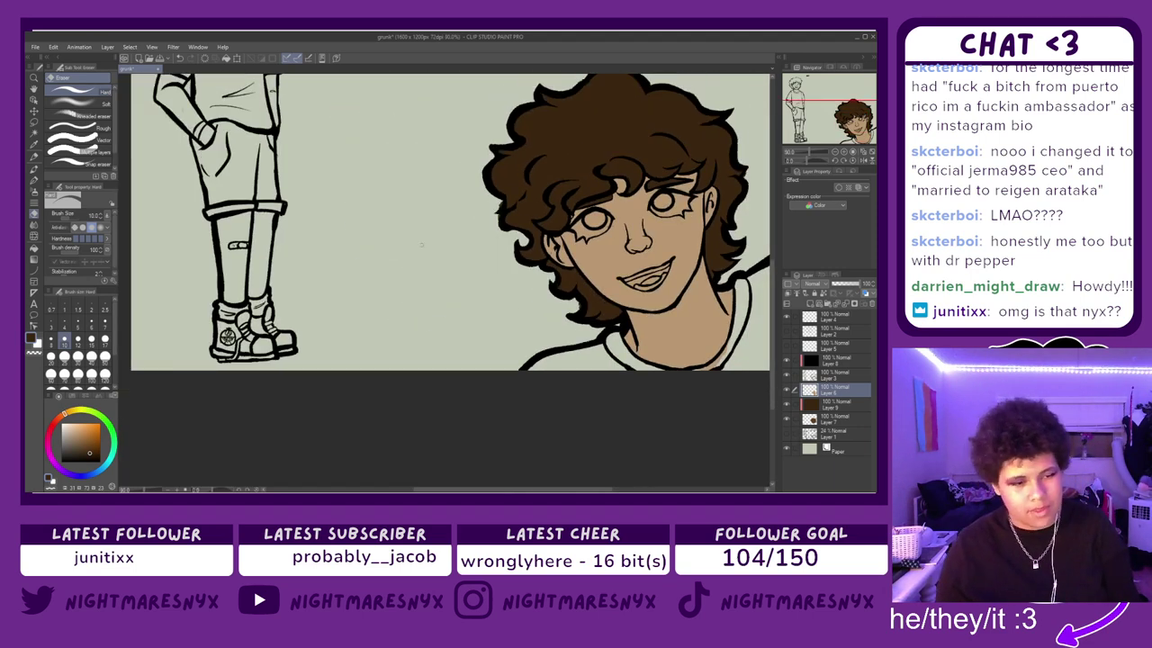
pyautogui.moveTo(489, 489); pyautogui.dragTo(532, 485)
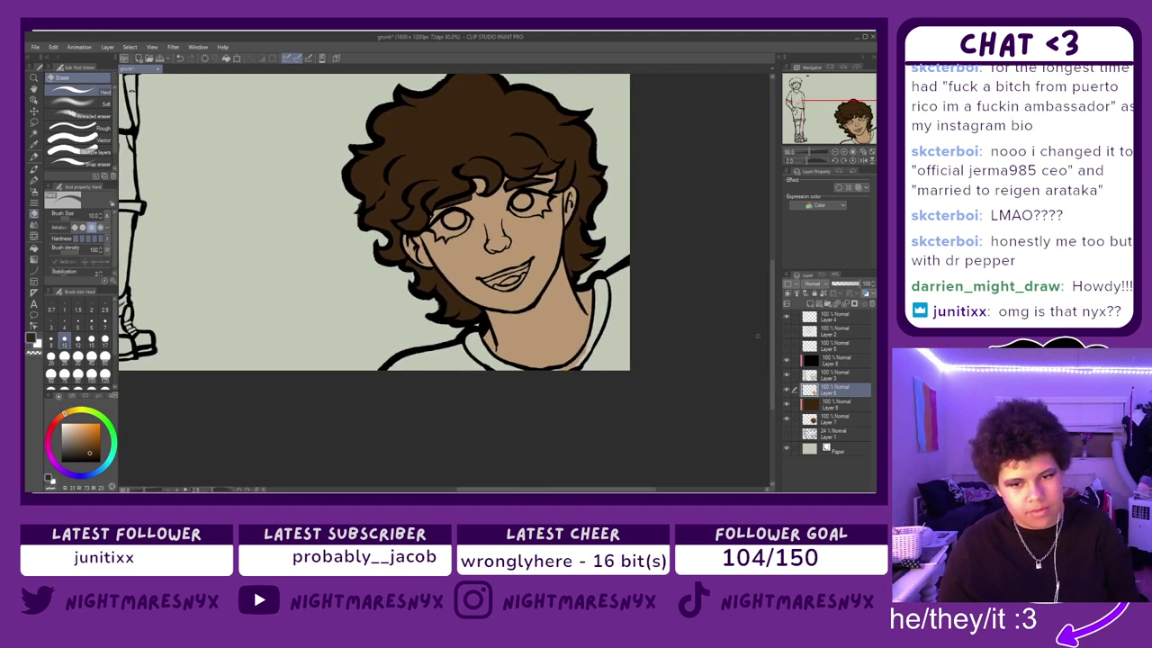
pyautogui.scroll(1, 773, 333)
pyautogui.keyDown('alt'); pyautogui.click(273, 308); pyautogui.keyUp('alt')
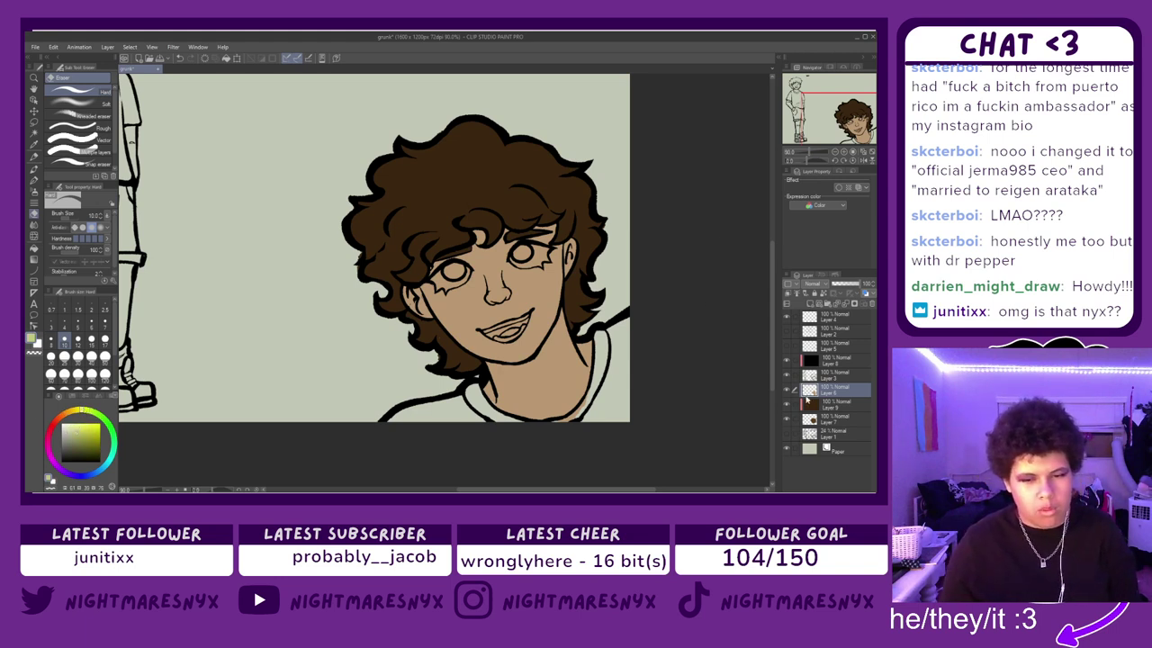
pyautogui.click(807, 361)
pyautogui.click(813, 388)
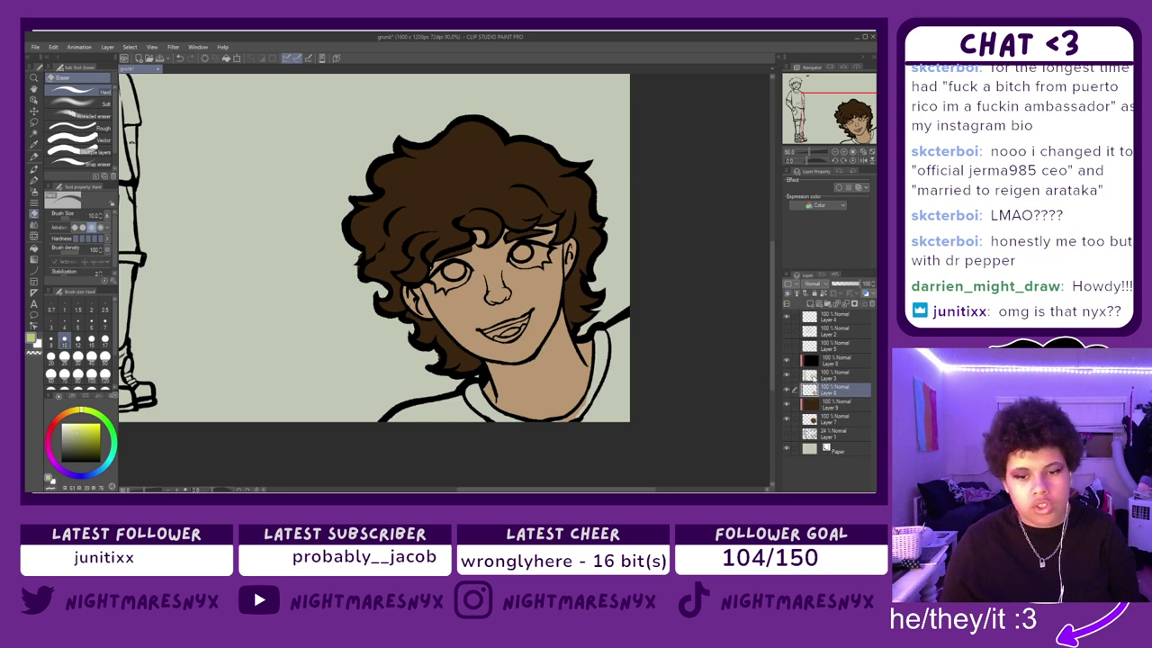
pyautogui.scroll(4, 692, 367)
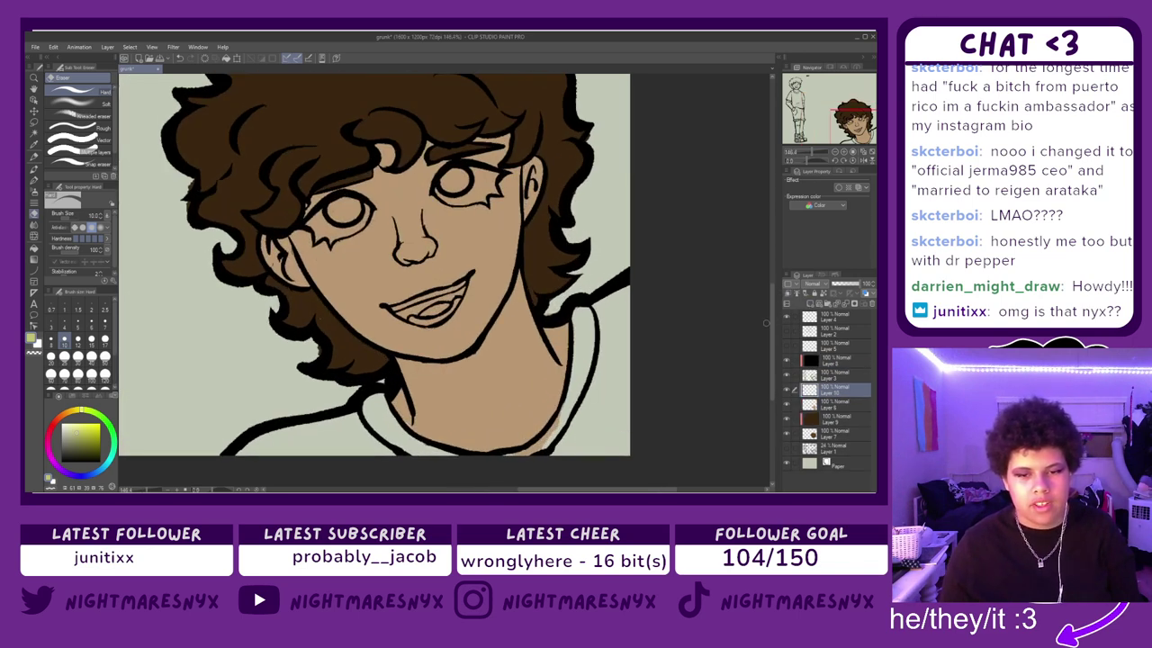
pyautogui.scroll(-2, 562, 401)
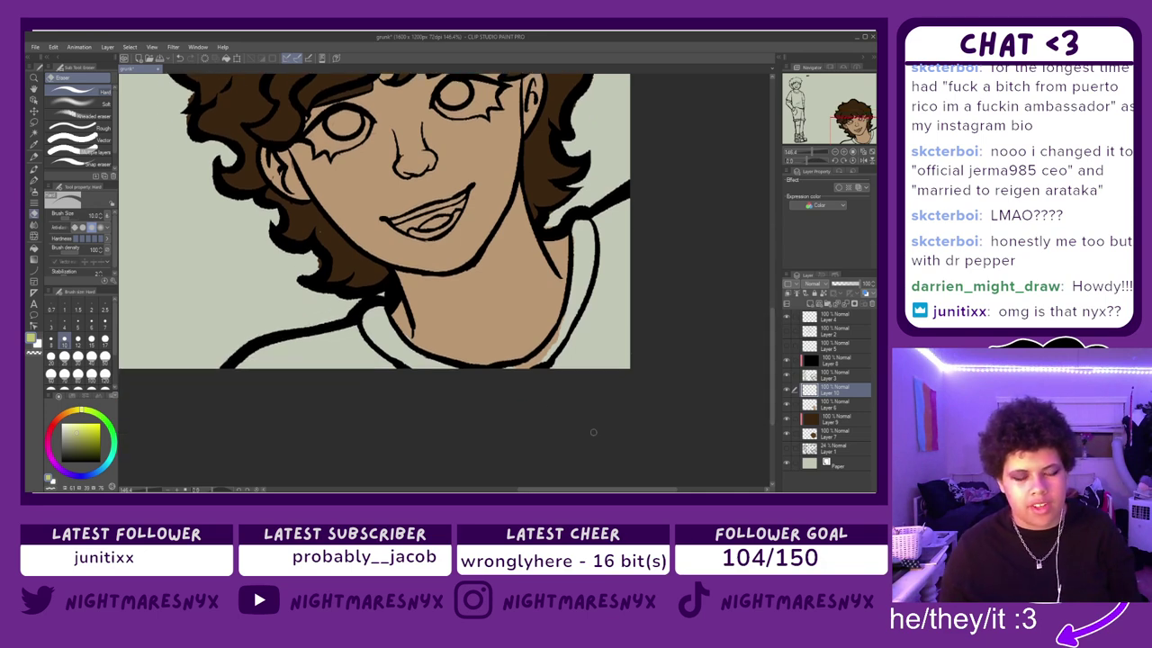
pyautogui.scroll(2, 593, 432)
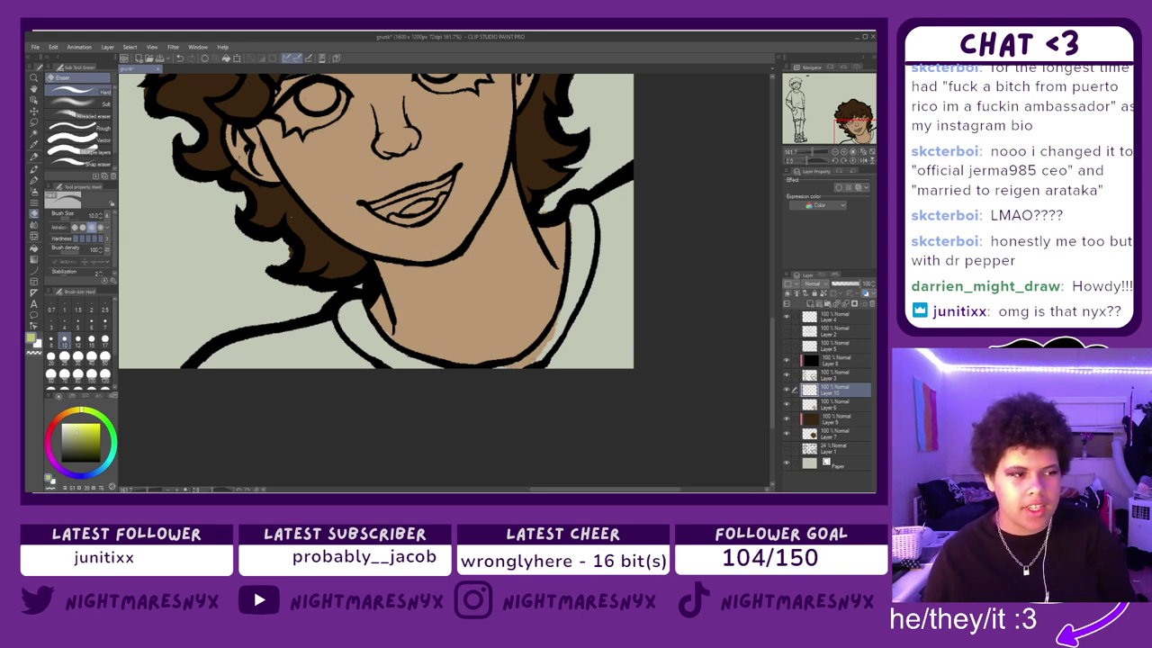
pyautogui.click(34, 169)
pyautogui.click(34, 157)
pyautogui.click(34, 181)
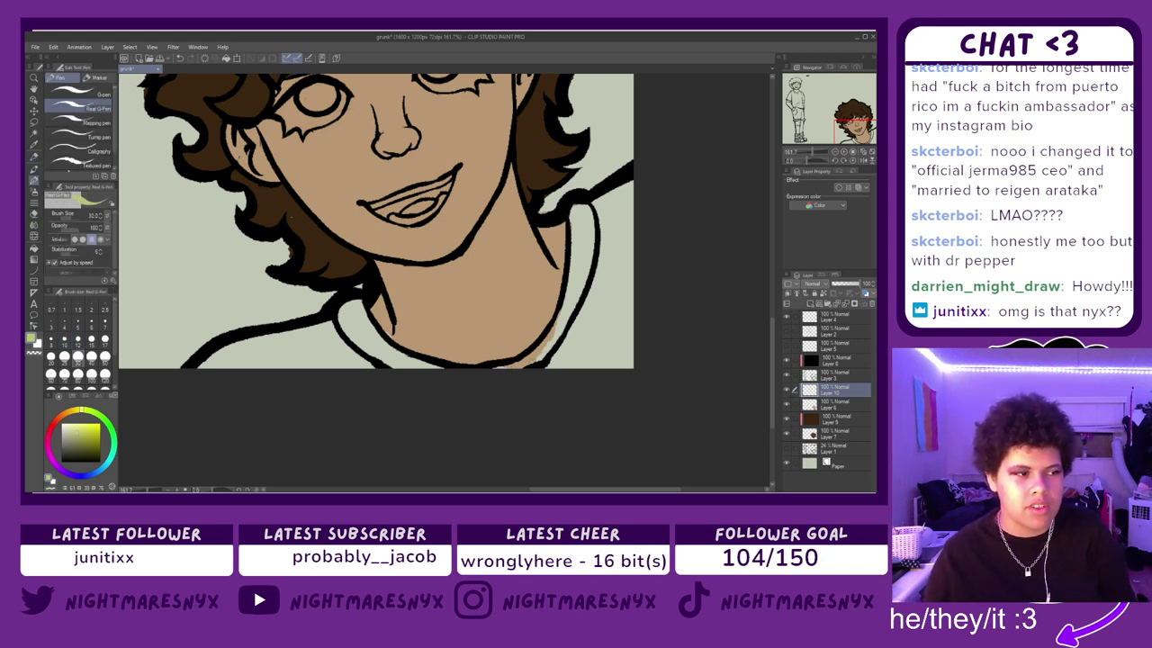
pyautogui.moveTo(579, 277); pyautogui.dragTo(576, 211)
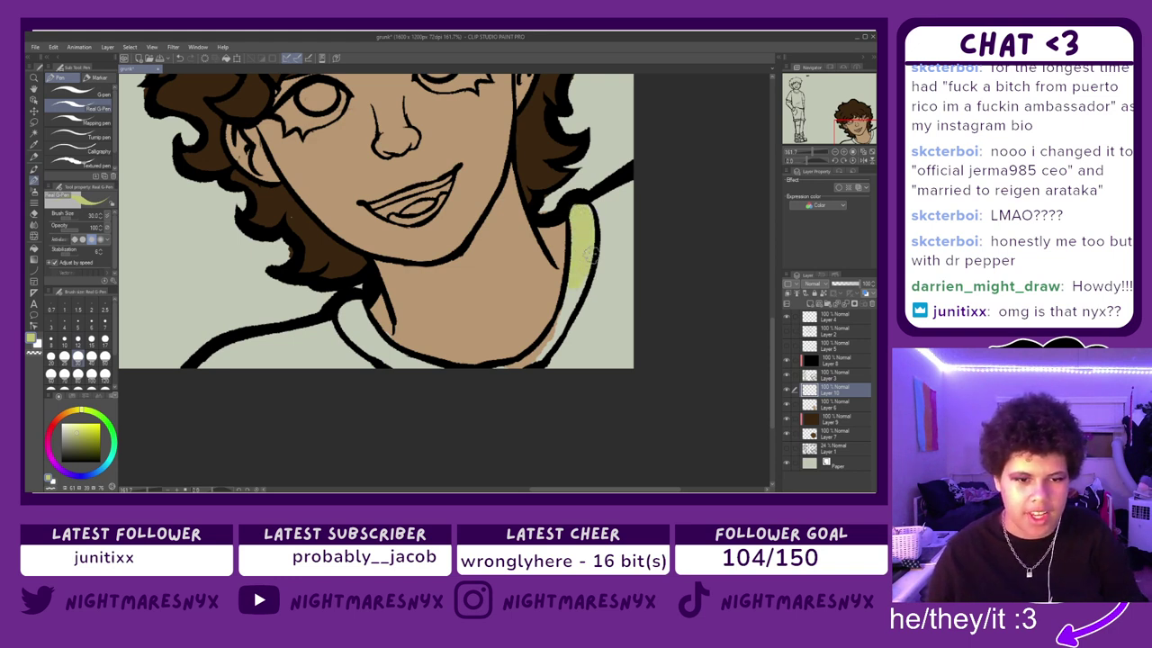
pyautogui.hotkey('ctrl', 'z')
pyautogui.moveTo(603, 207); pyautogui.dragTo(598, 270)
pyautogui.hotkey('ctrl', 'z')
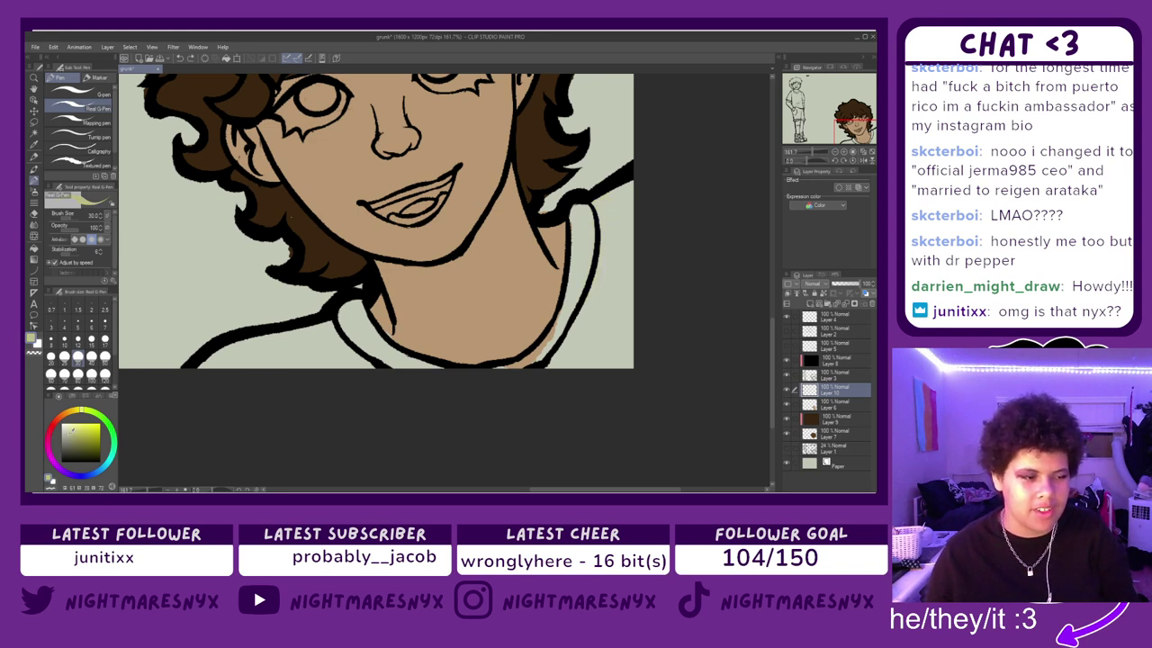
# - Paint the shirt on both sides of the collar with a muted pale yellow-green
pyautogui.moveTo(599, 200)
pyautogui.mouseDown()
pyautogui.moveTo(588, 303)
pyautogui.moveTo(544, 367)
pyautogui.mouseUp()
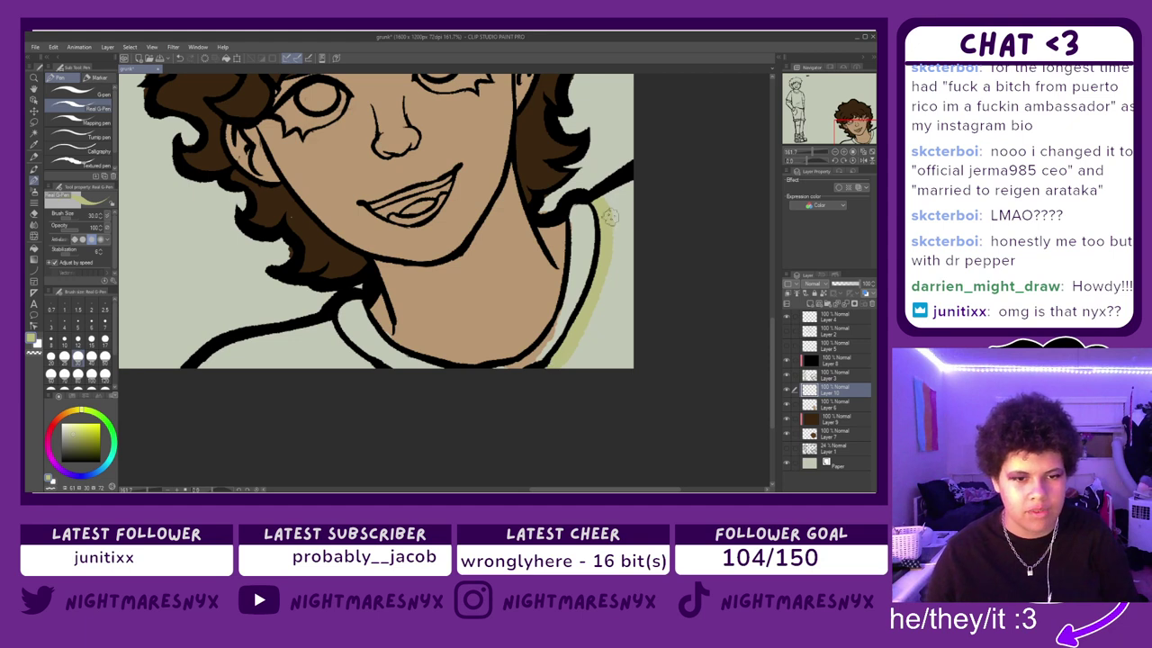
pyautogui.moveTo(629, 197)
pyautogui.mouseDown()
pyautogui.moveTo(612, 229)
pyautogui.moveTo(629, 197)
pyautogui.moveTo(625, 357)
pyautogui.moveTo(619, 369)
pyautogui.moveTo(608, 278)
pyautogui.moveTo(554, 367)
pyautogui.mouseUp()
pyautogui.moveTo(330, 327)
pyautogui.mouseDown()
pyautogui.moveTo(404, 379)
pyautogui.moveTo(326, 320)
pyautogui.moveTo(304, 322)
pyautogui.moveTo(323, 318)
pyautogui.moveTo(197, 375)
pyautogui.moveTo(306, 339)
pyautogui.moveTo(293, 364)
pyautogui.moveTo(352, 365)
pyautogui.mouseUp()
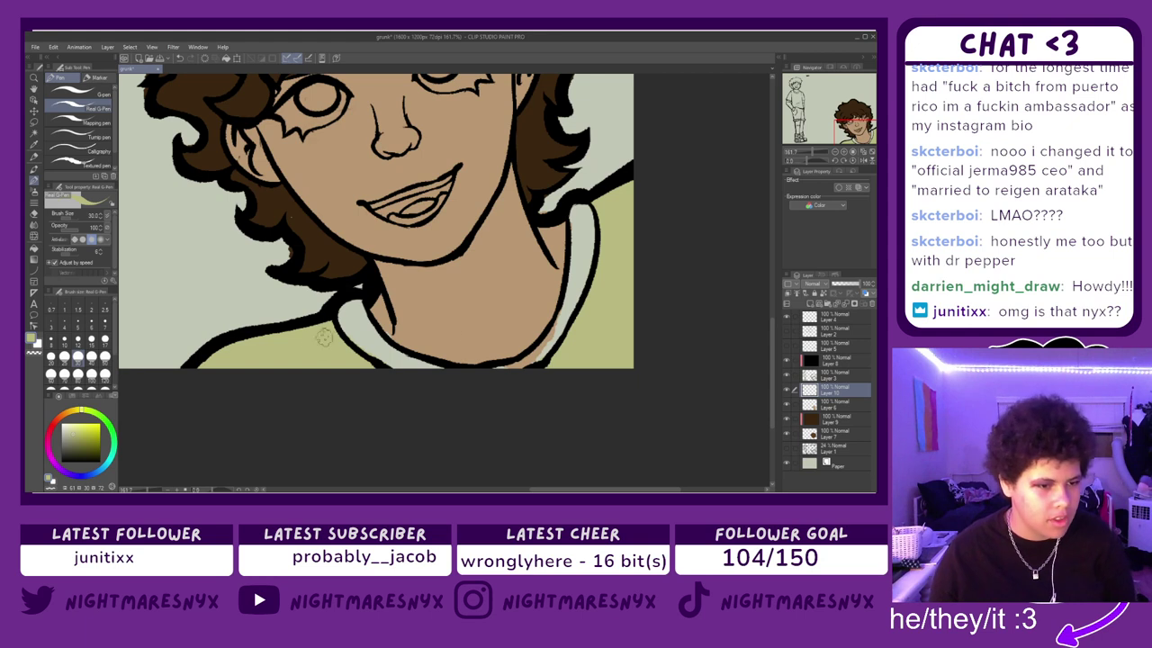
pyautogui.click(102, 417)
pyautogui.click(94, 445)
pyautogui.click(96, 439)
pyautogui.click(347, 320)
pyautogui.hotkey('ctrl', 'z')
# - Paint the whole shirt collar band with a medium bright green
pyautogui.click(87, 438)
pyautogui.click(97, 413)
pyautogui.moveTo(349, 323)
pyautogui.mouseDown()
pyautogui.moveTo(400, 379)
pyautogui.moveTo(420, 373)
pyautogui.moveTo(376, 343)
pyautogui.moveTo(420, 373)
pyautogui.moveTo(403, 367)
pyautogui.moveTo(558, 396)
pyautogui.moveTo(540, 367)
pyautogui.moveTo(484, 384)
pyautogui.moveTo(510, 373)
pyautogui.mouseUp()
pyautogui.moveTo(555, 331); pyautogui.dragTo(518, 360)
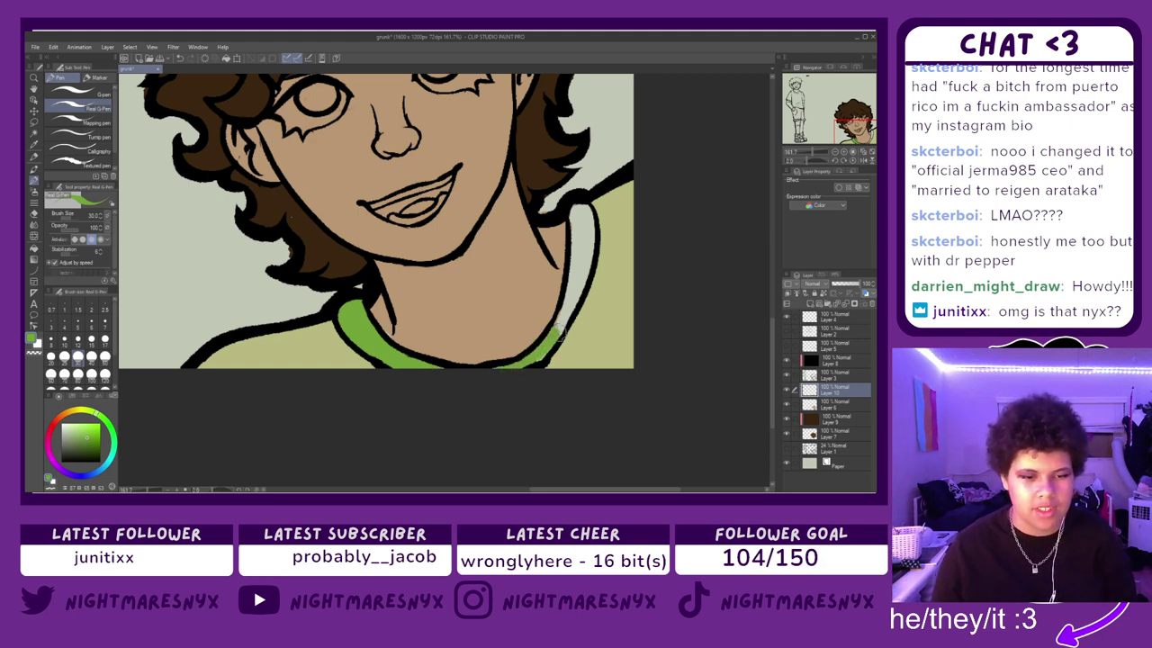
pyautogui.moveTo(533, 364)
pyautogui.mouseDown()
pyautogui.moveTo(573, 293)
pyautogui.moveTo(548, 325)
pyautogui.moveTo(569, 299)
pyautogui.moveTo(550, 351)
pyautogui.moveTo(573, 310)
pyautogui.moveTo(579, 281)
pyautogui.moveTo(531, 367)
pyautogui.moveTo(570, 288)
pyautogui.moveTo(575, 209)
pyautogui.moveTo(578, 301)
pyautogui.mouseUp()
pyautogui.moveTo(569, 242); pyautogui.dragTo(563, 292)
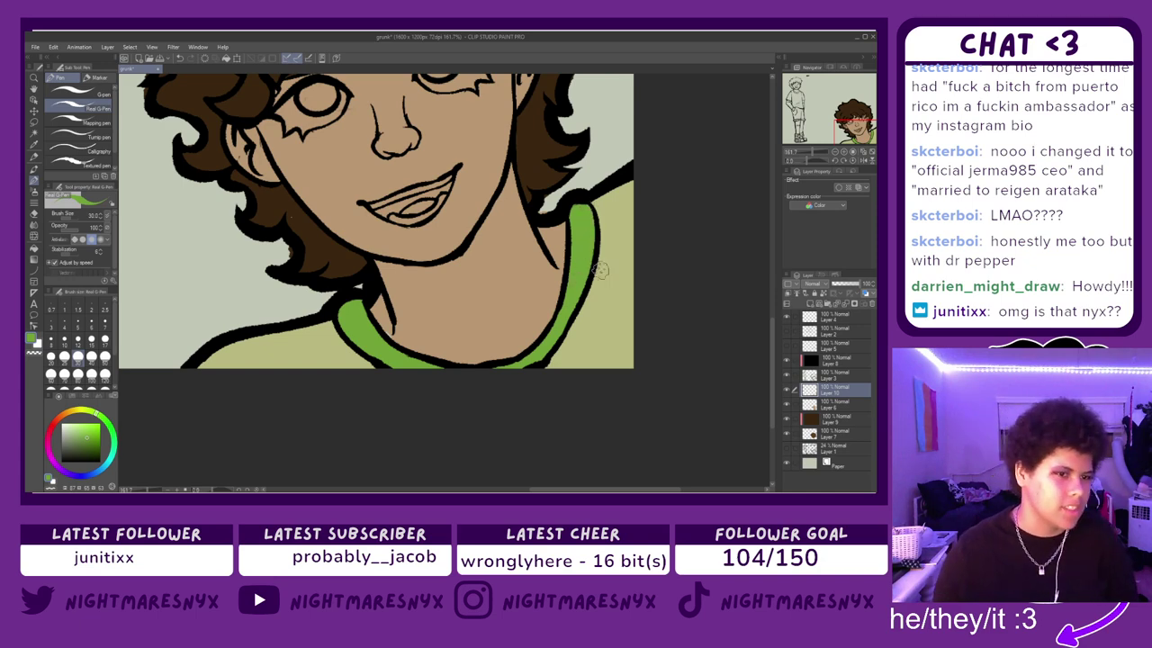
# - Add a new layer above the shirt layer and paint the white of the eye on the viewer's left pale gray, reducing the pen to size 12
pyautogui.scroll(-6, 566, 254)
pyautogui.scroll(3, 562, 255)
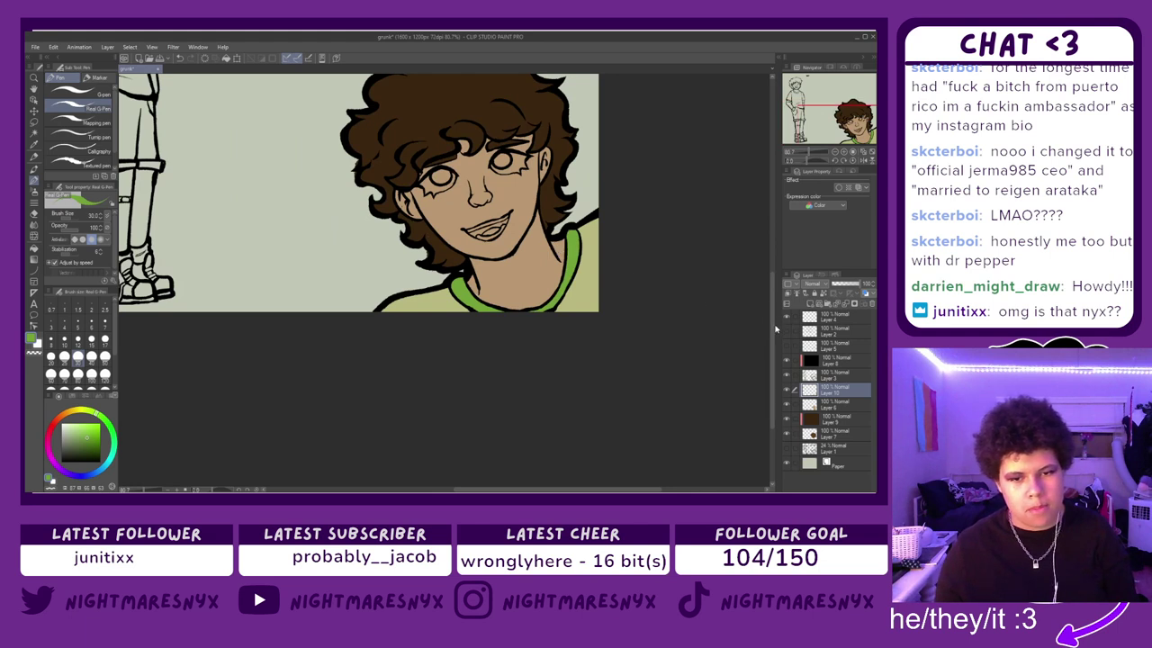
pyautogui.moveTo(776, 329); pyautogui.dragTo(775, 299)
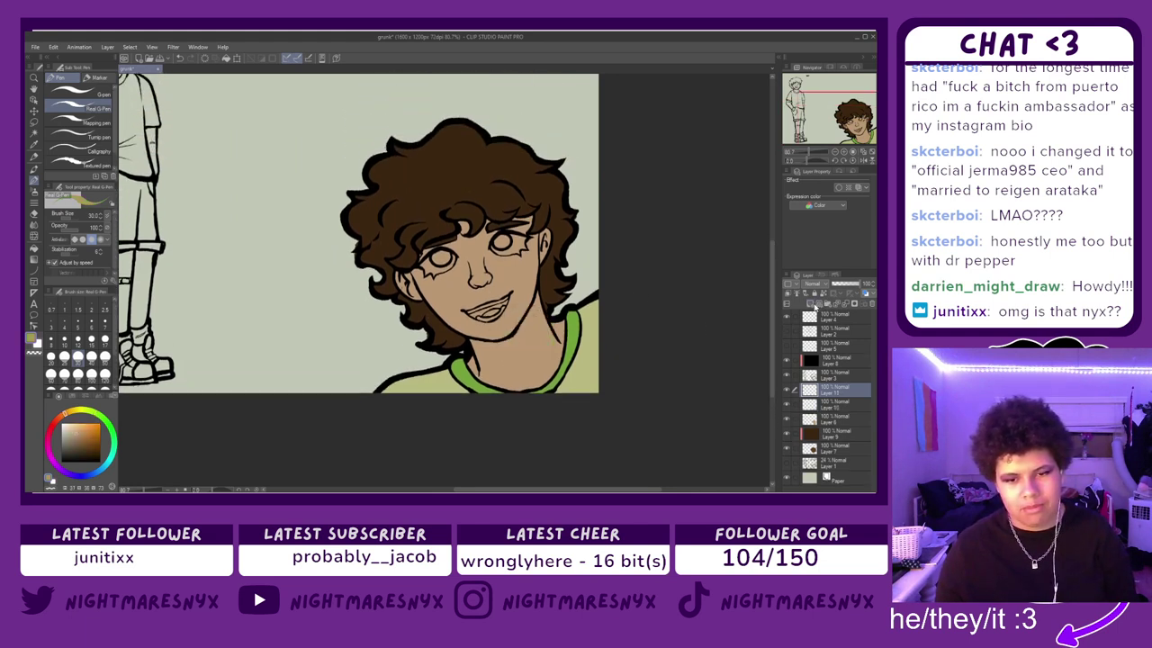
pyautogui.scroll(4, 432, 218)
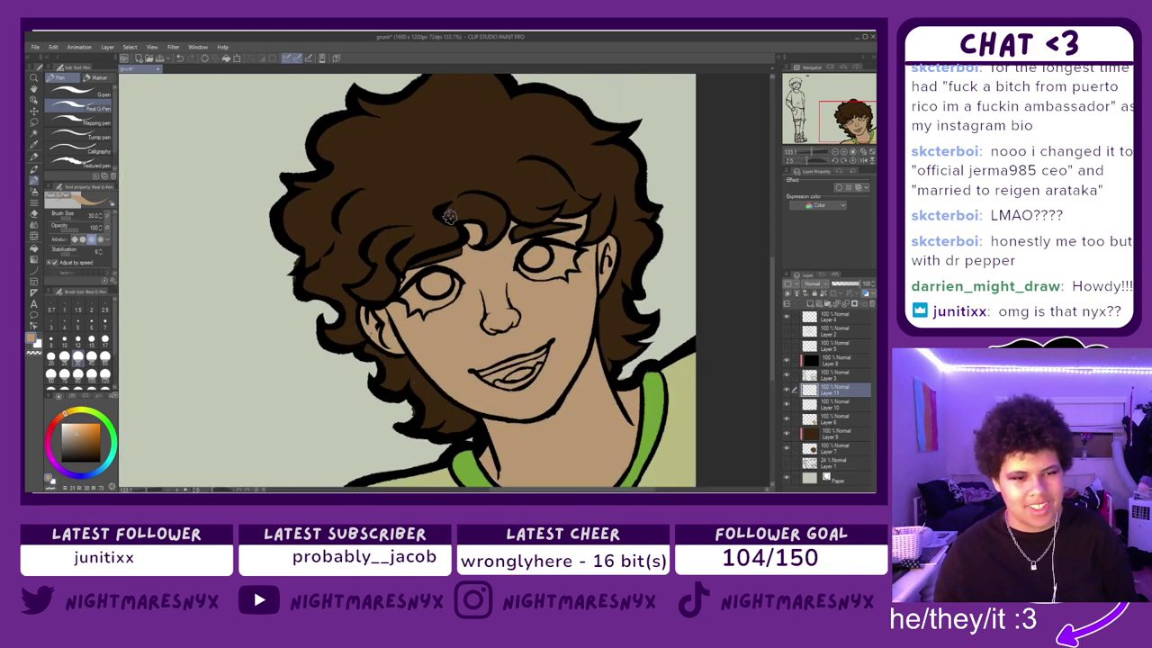
pyautogui.scroll(2, 449, 217)
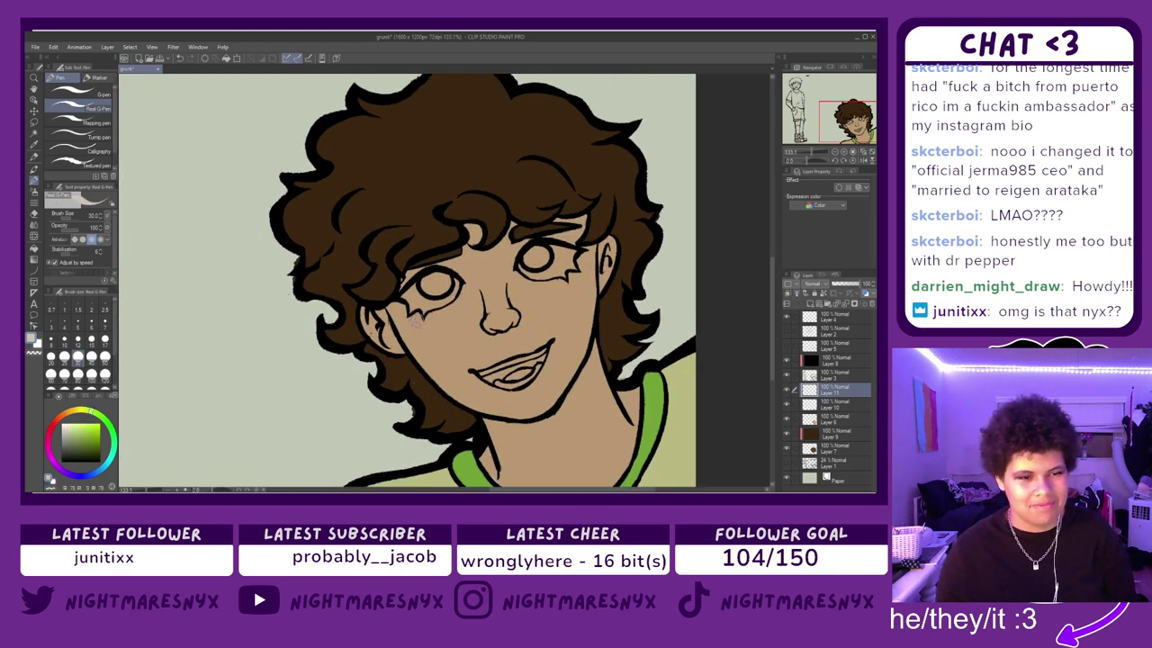
pyautogui.scroll(1, 619, 173)
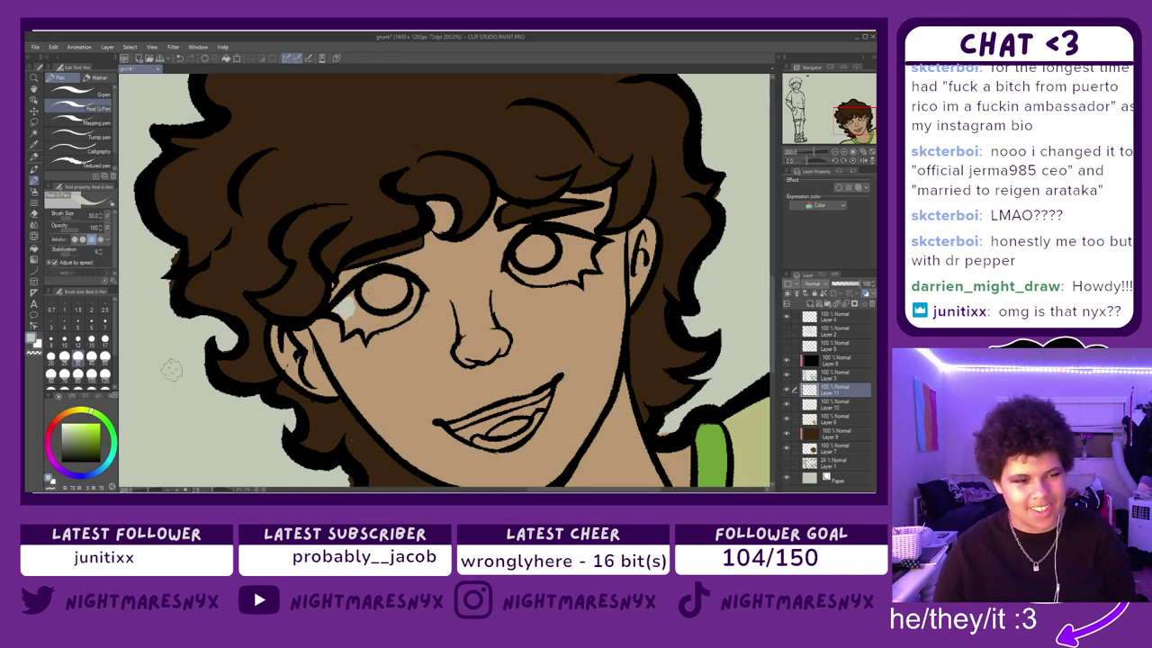
pyautogui.click(80, 340)
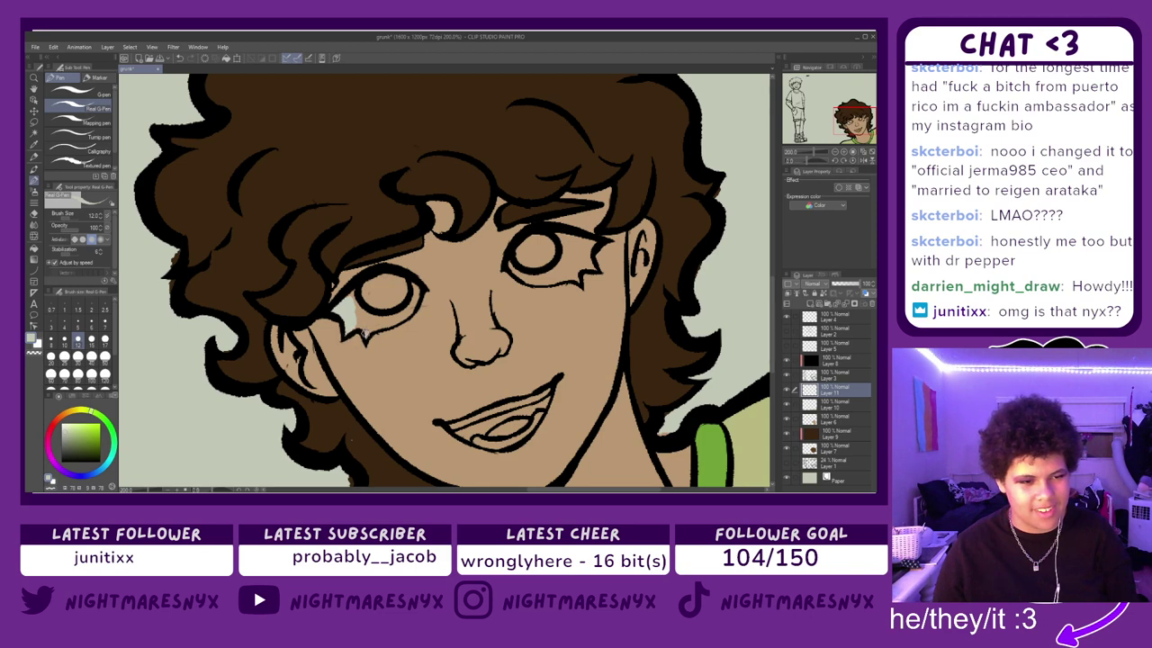
pyautogui.moveTo(357, 320); pyautogui.dragTo(395, 320)
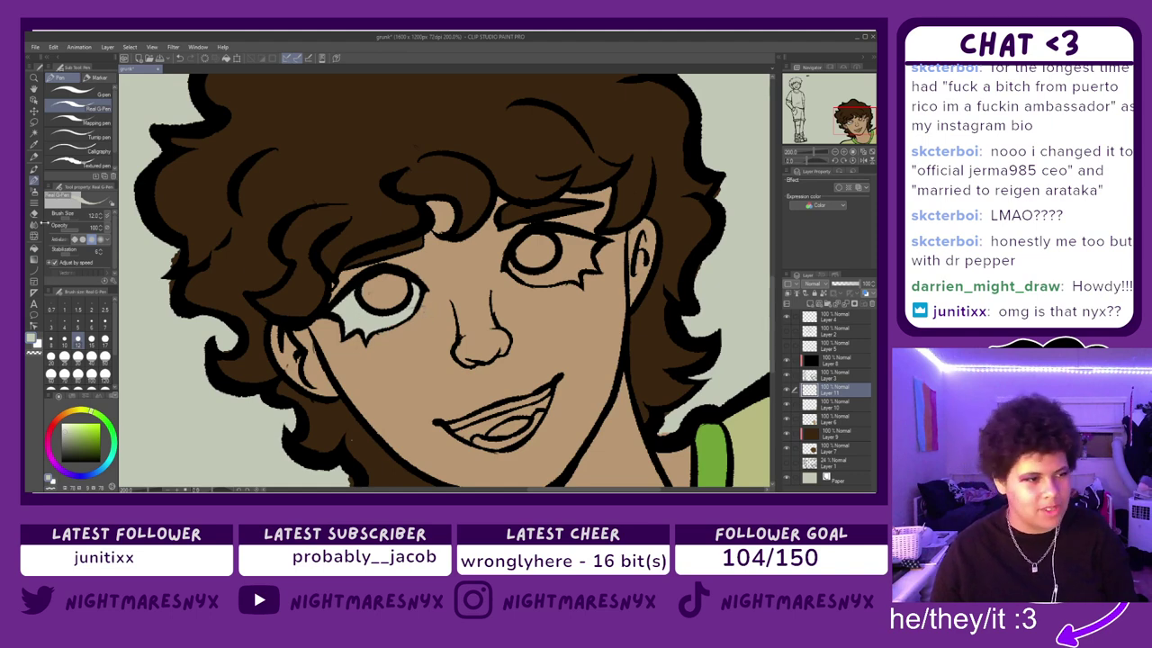
pyautogui.click(34, 214)
pyautogui.press('[')
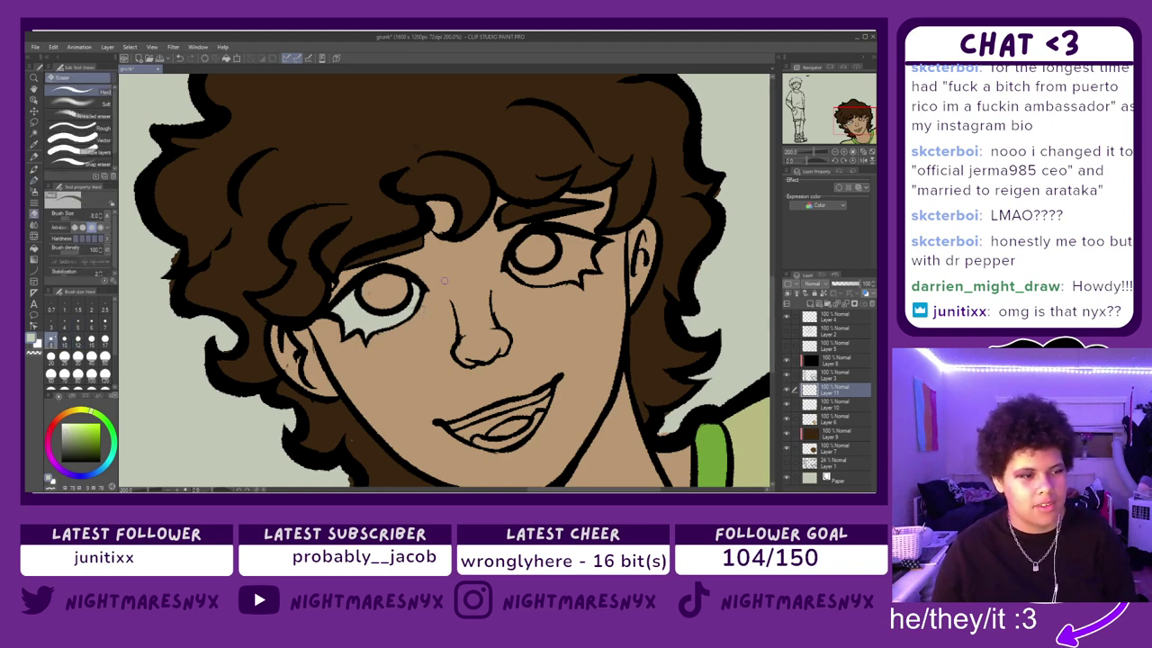
pyautogui.hotkey('alt', ']')
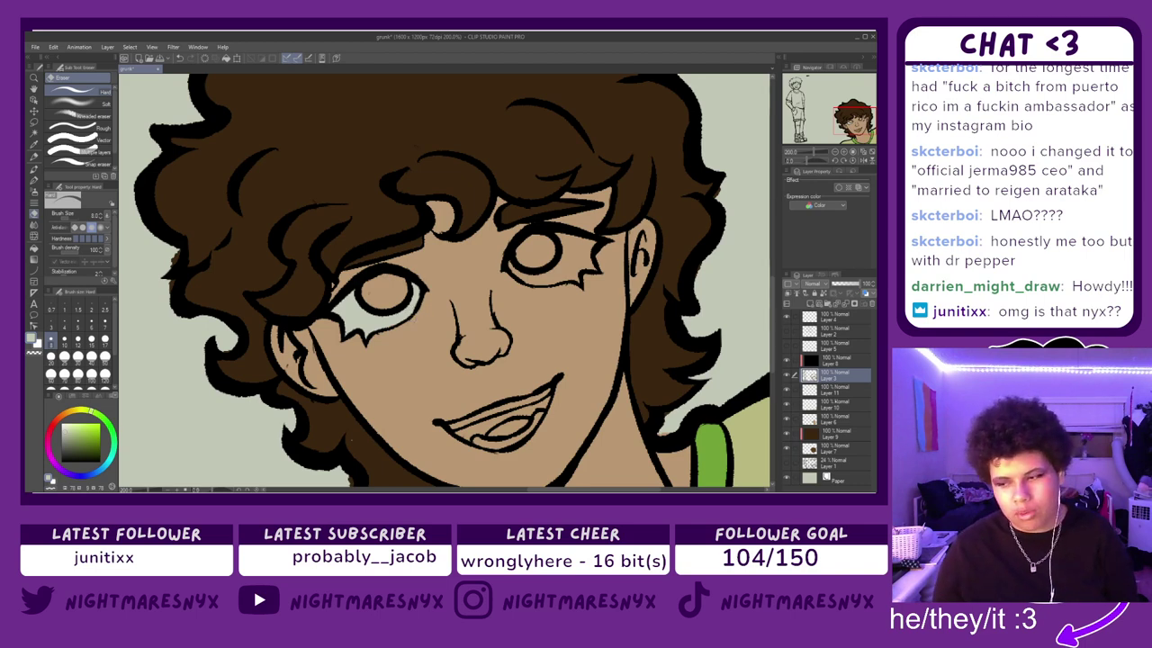
pyautogui.click(835, 420)
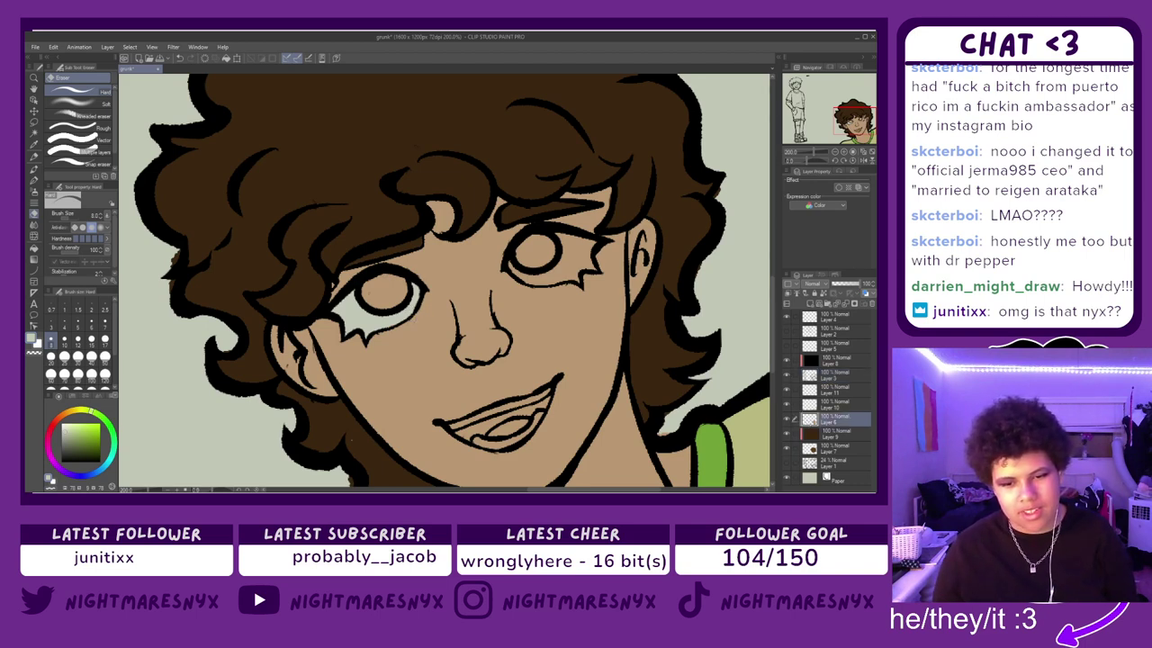
pyautogui.click(832, 390)
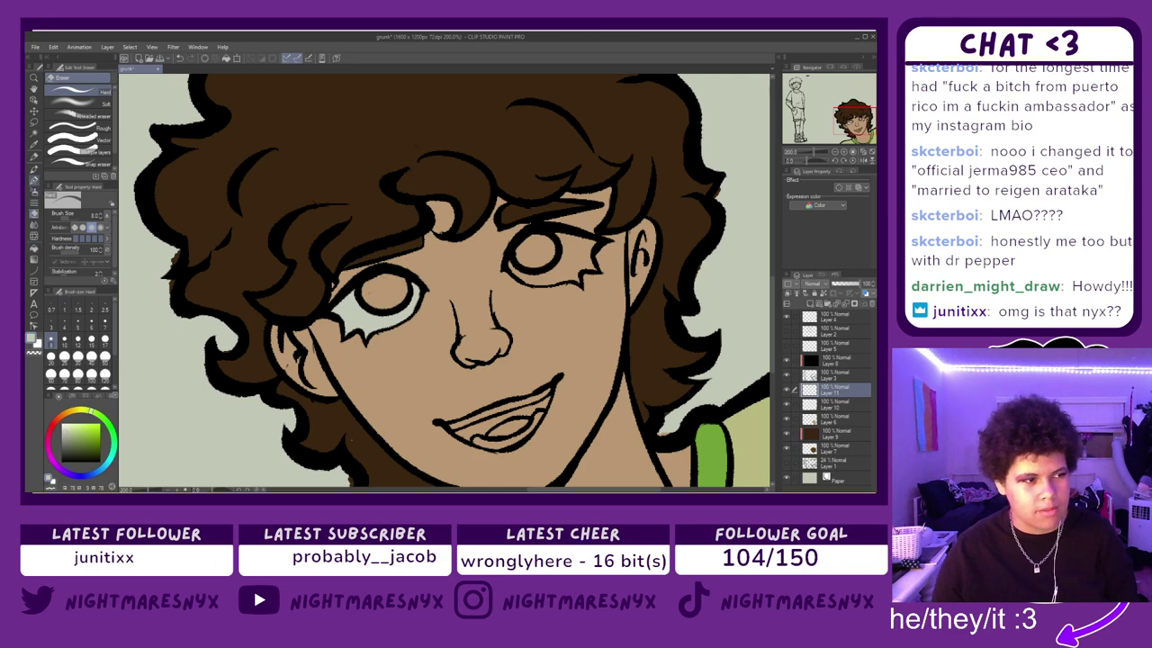
# - Paint the white of the eye on the viewer's right pale gray with the Real G-Pen at size 12
pyautogui.click(35, 169)
pyautogui.click(35, 180)
pyautogui.click(788, 389)
pyautogui.click(787, 390)
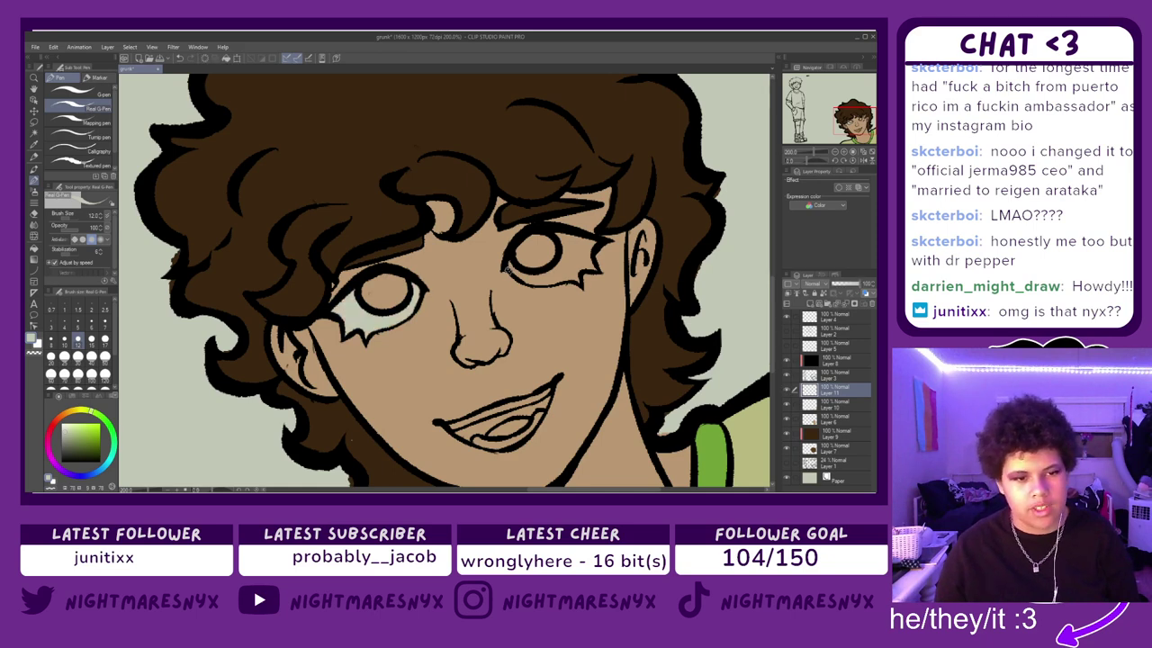
pyautogui.moveTo(520, 275)
pyautogui.mouseDown()
pyautogui.moveTo(546, 283)
pyautogui.moveTo(579, 281)
pyautogui.moveTo(575, 268)
pyautogui.moveTo(597, 268)
pyautogui.moveTo(596, 244)
pyautogui.moveTo(559, 232)
pyautogui.mouseUp()
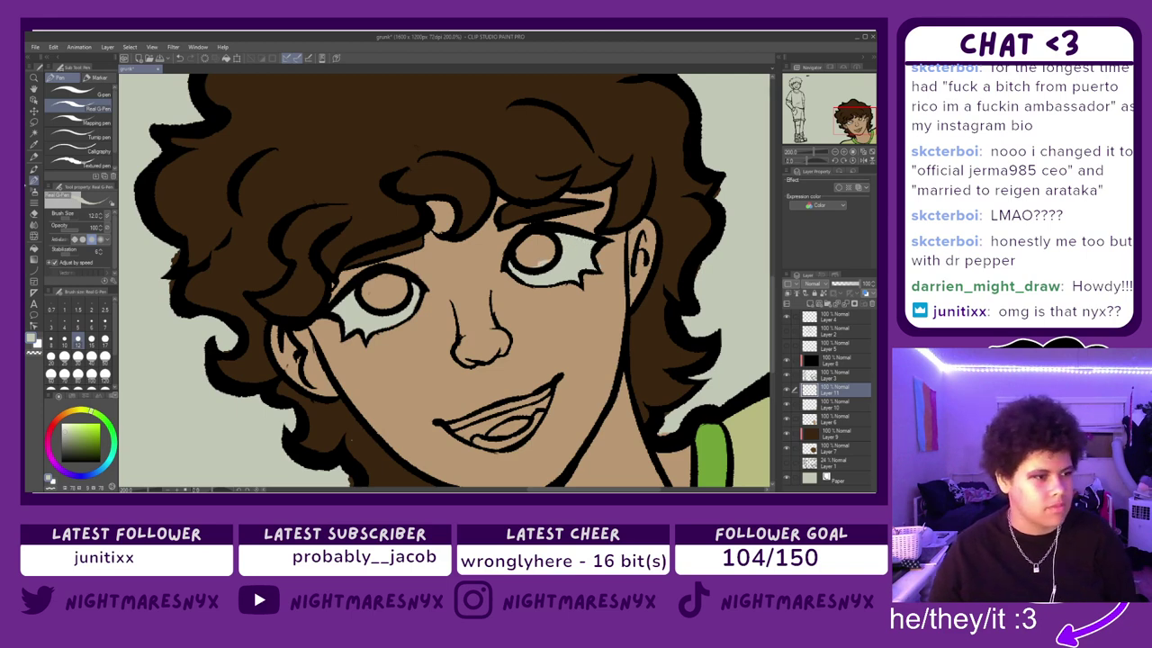
# - Paint the upper row of teeth pale gray on the eye-white layer with the Real G-Pen at size 10
pyautogui.press('e')
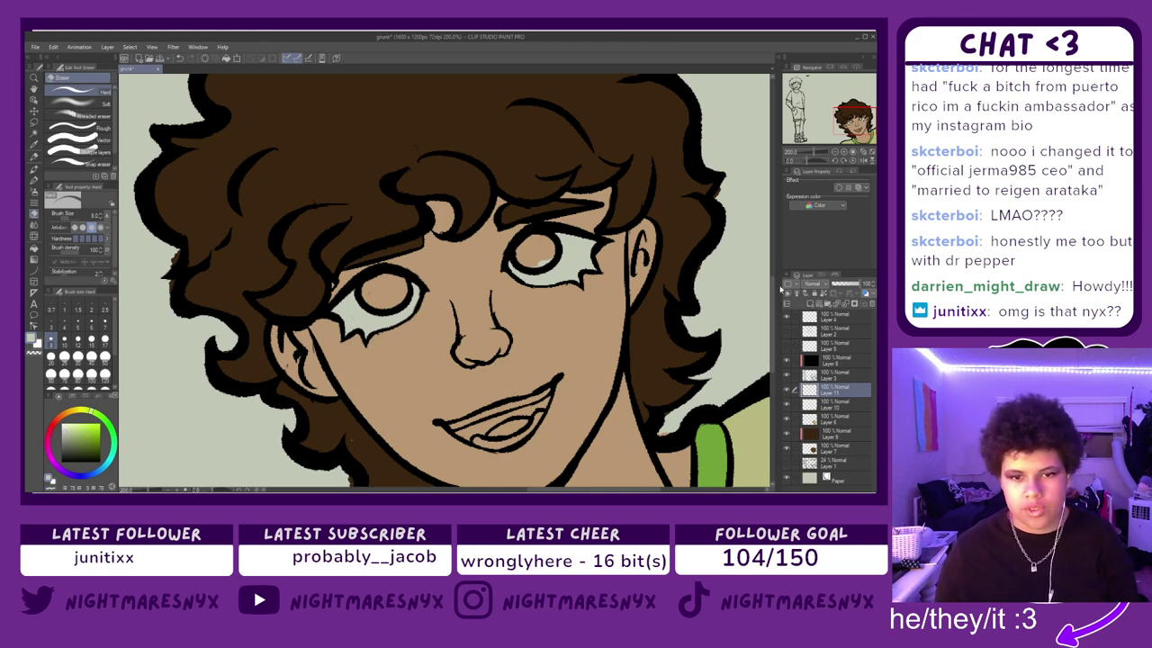
pyautogui.moveTo(774, 312); pyautogui.dragTo(774, 334)
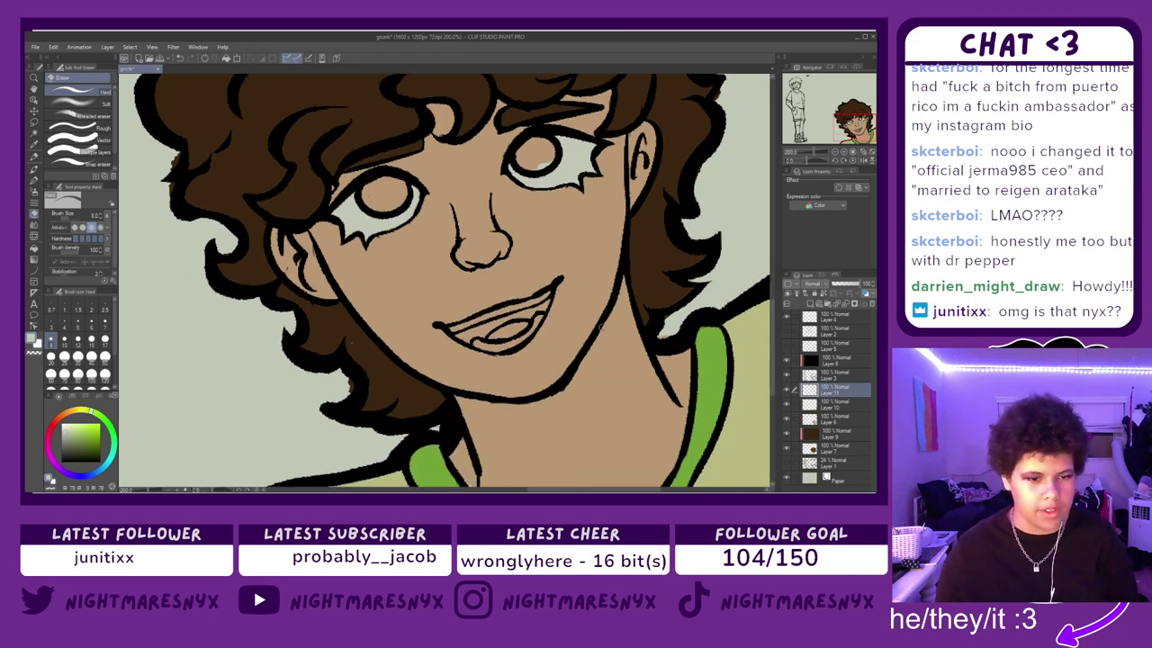
pyautogui.scroll(5, 579, 326)
pyautogui.scroll(2, 387, 317)
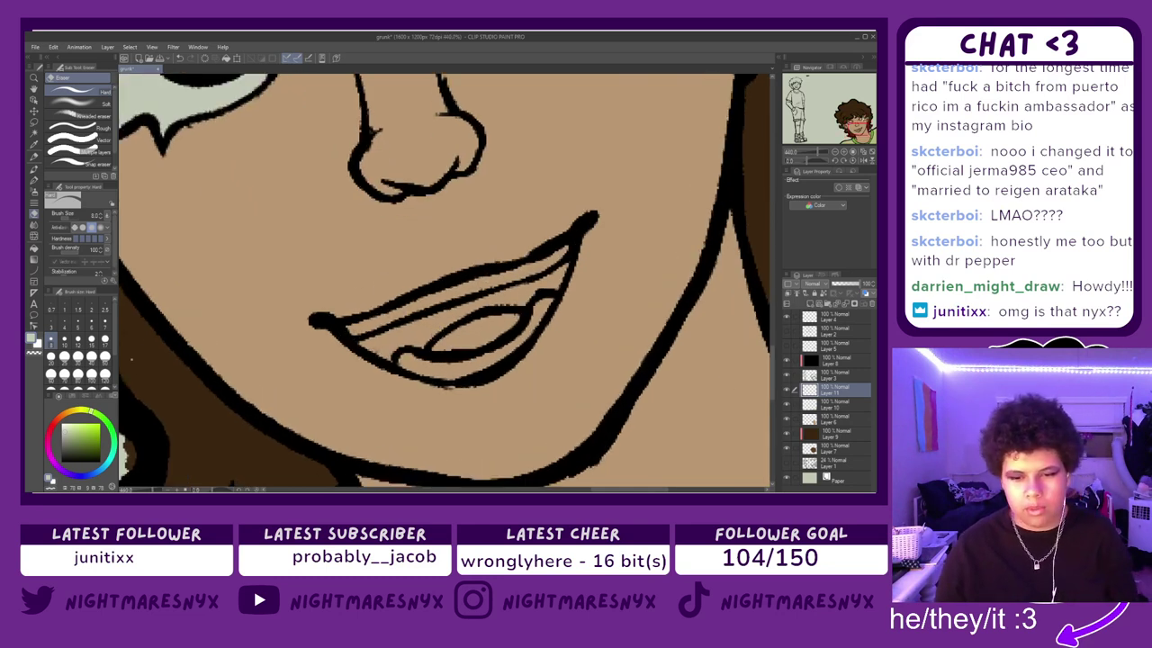
pyautogui.click(848, 418)
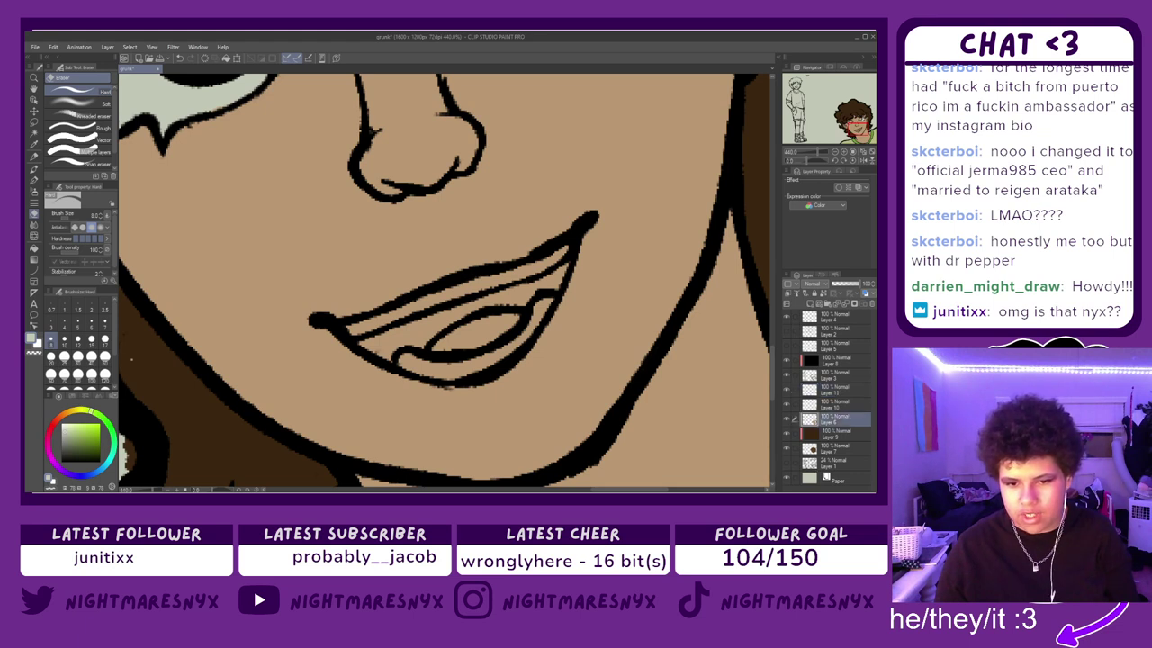
pyautogui.hotkey('alt', ']')
pyautogui.hotkey('alt', ']')
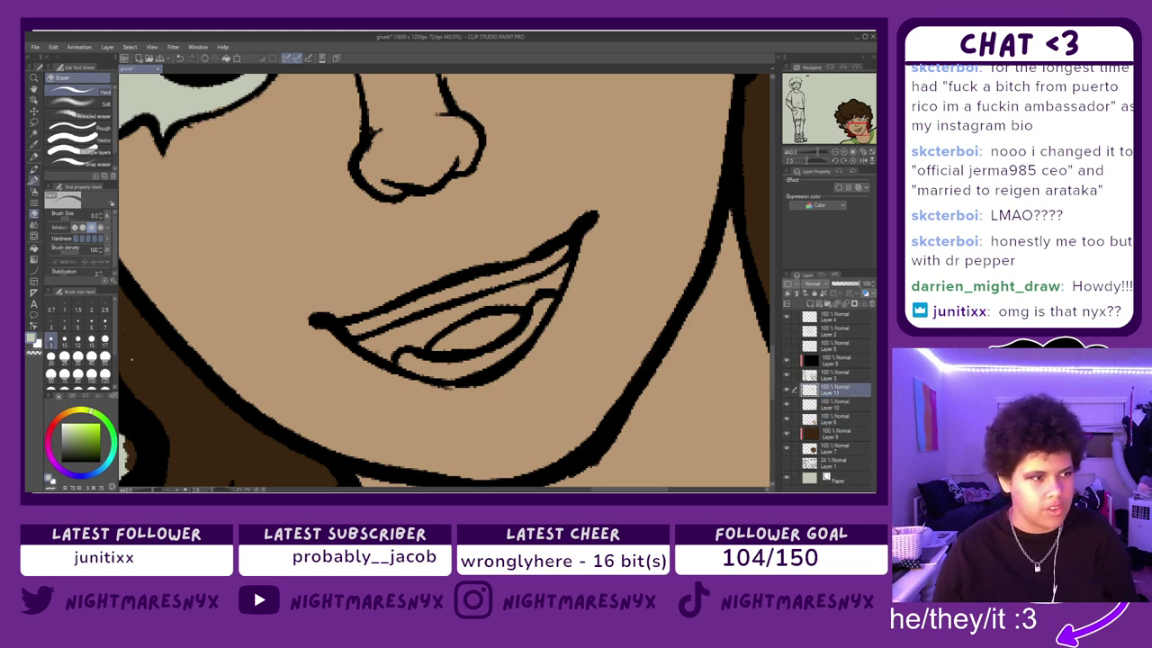
pyautogui.click(34, 180)
pyautogui.moveTo(457, 294); pyautogui.dragTo(343, 331)
pyautogui.click(65, 341)
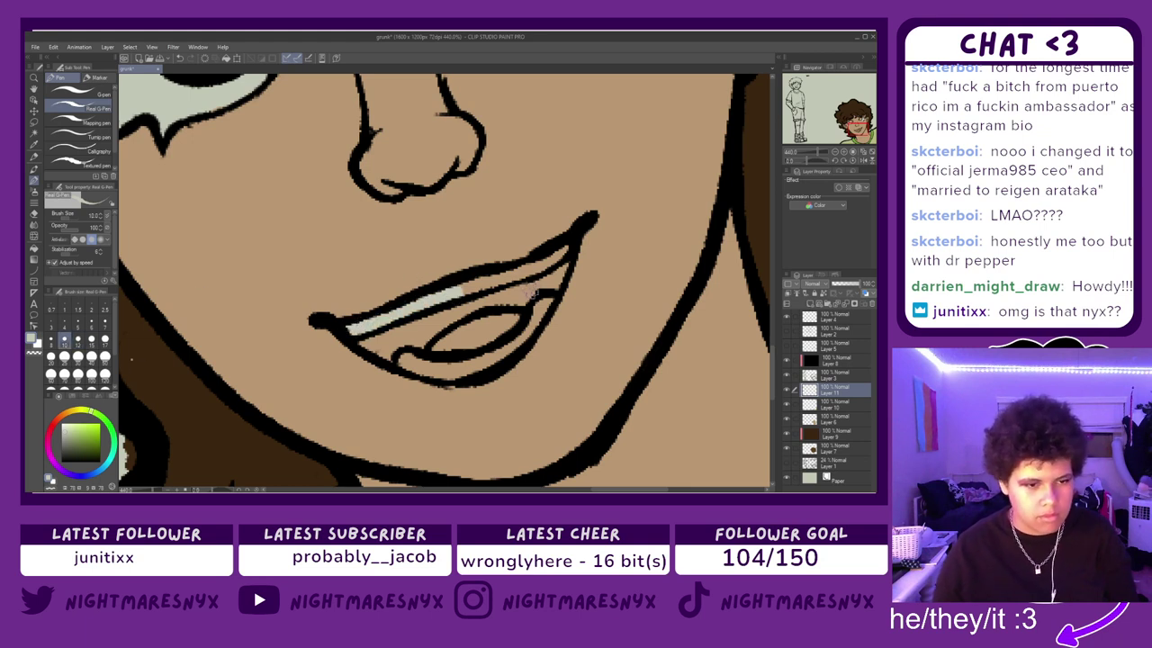
pyautogui.moveTo(560, 250); pyautogui.dragTo(447, 291)
# - Paint the lower row of teeth along the bottom of the open mouth in the same pale gray
pyautogui.moveTo(549, 300); pyautogui.dragTo(538, 321)
pyautogui.click(262, 498)
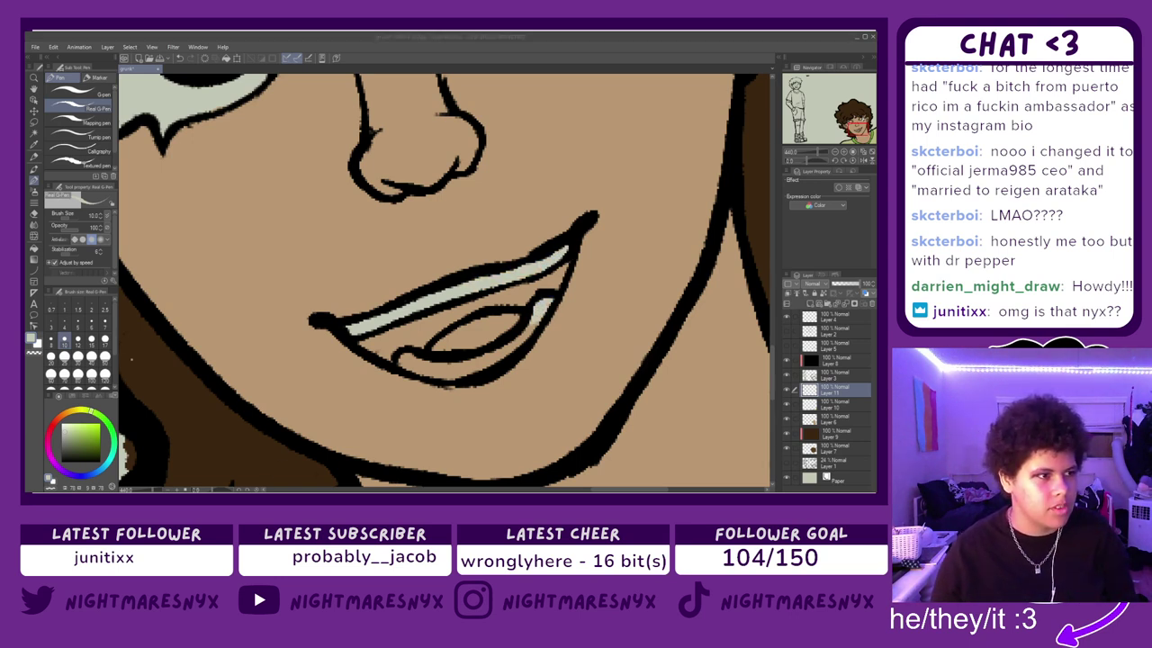
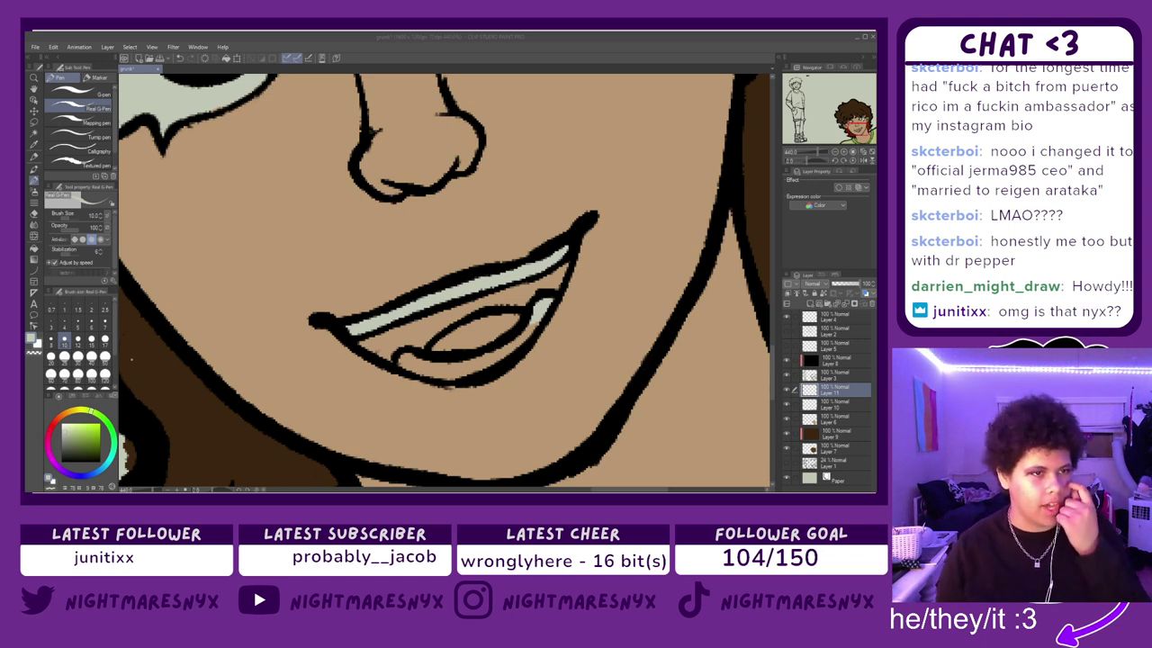
pyautogui.click(426, 389)
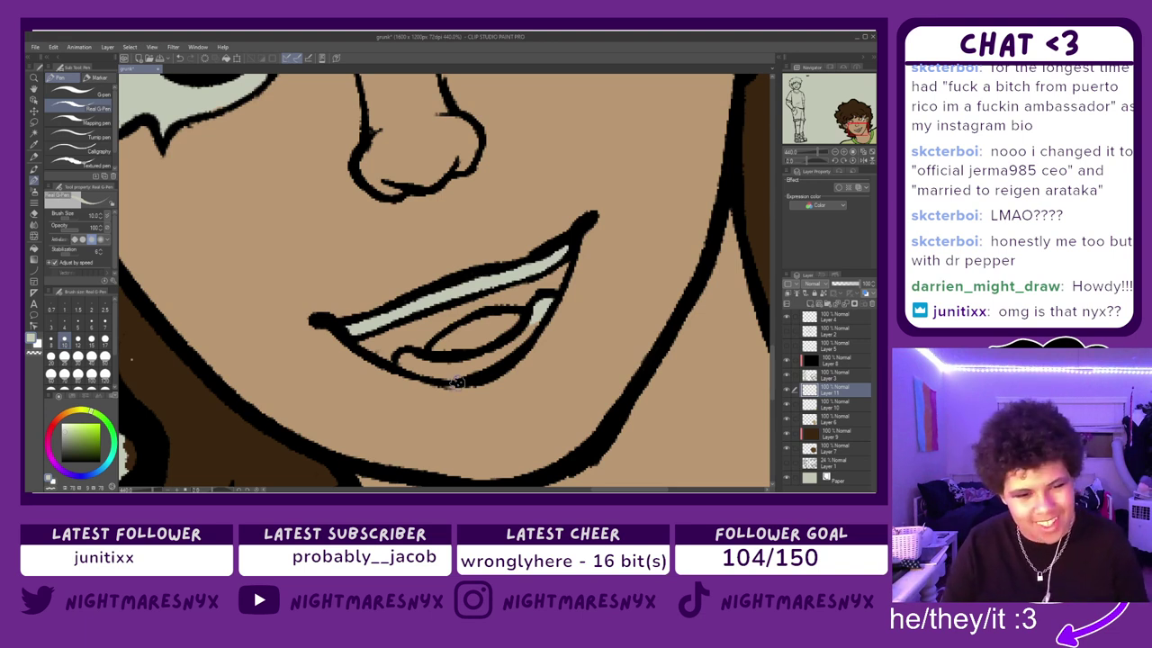
pyautogui.moveTo(418, 360)
pyautogui.mouseDown()
pyautogui.moveTo(451, 373)
pyautogui.moveTo(473, 355)
pyautogui.moveTo(475, 367)
pyautogui.moveTo(541, 317)
pyautogui.moveTo(484, 370)
pyautogui.mouseUp()
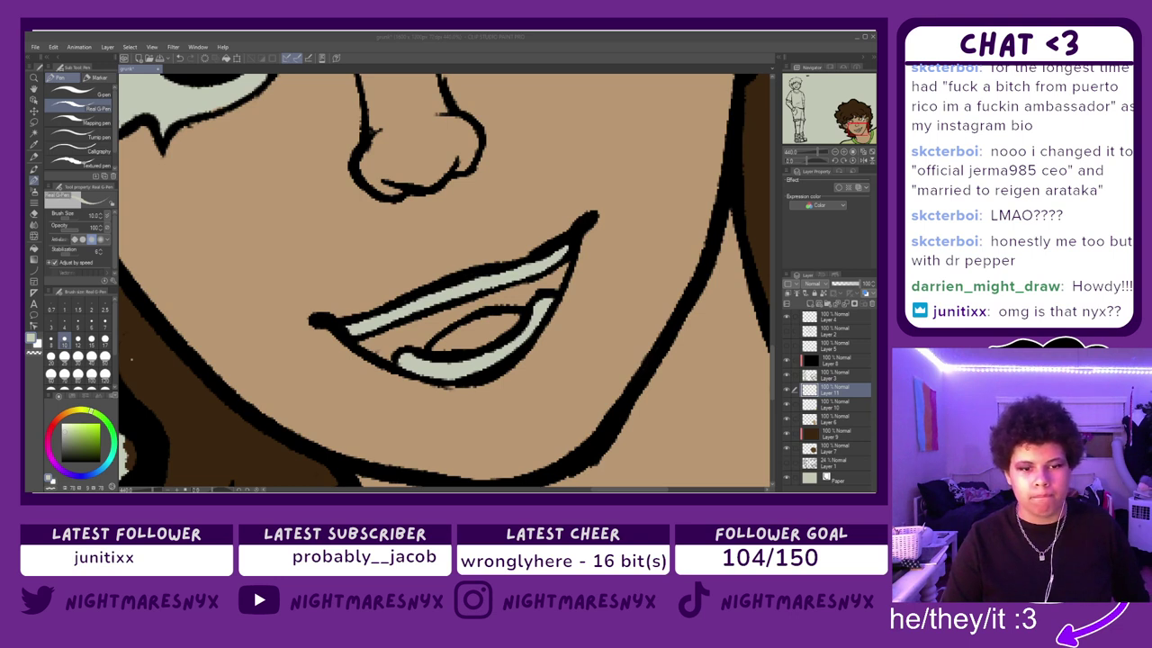
pyautogui.click(450, 387)
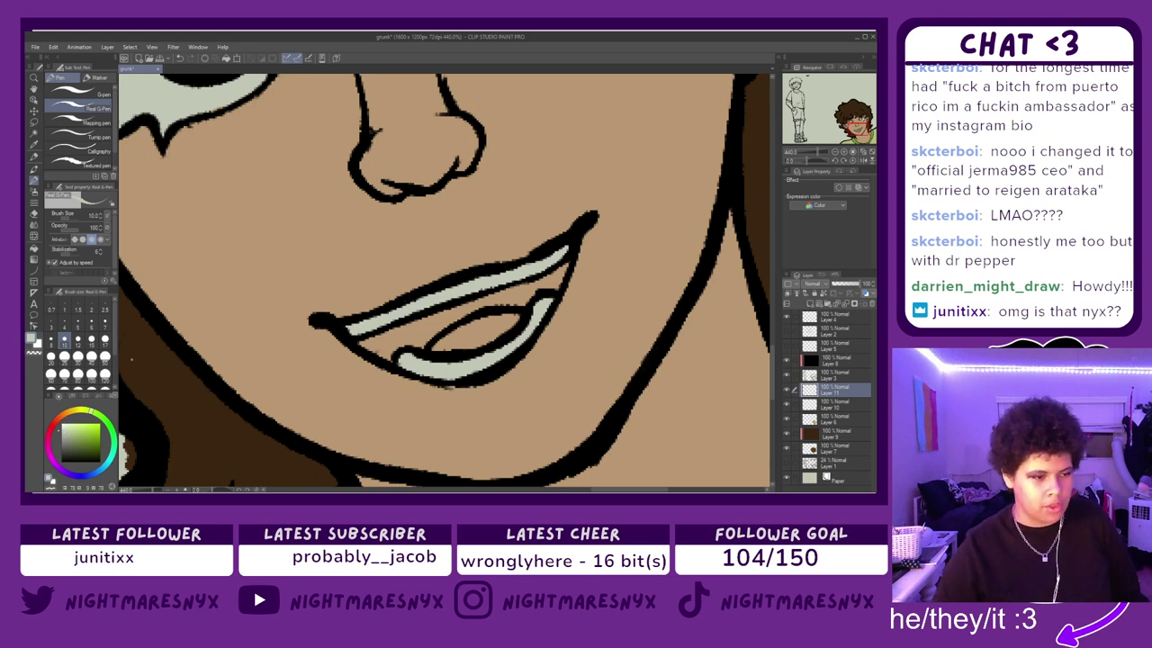
# - Paint the inside of the mouth between the teeth and around the tongue a dark muted red
pyautogui.click(59, 416)
pyautogui.click(78, 437)
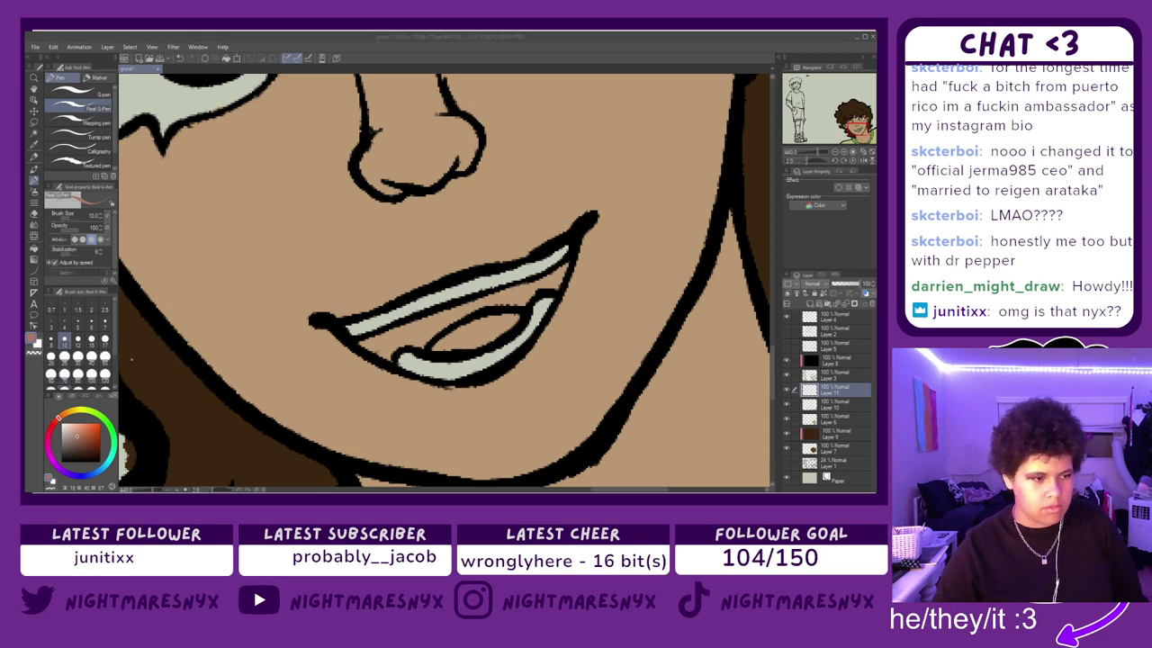
pyautogui.click(54, 423)
pyautogui.click(91, 439)
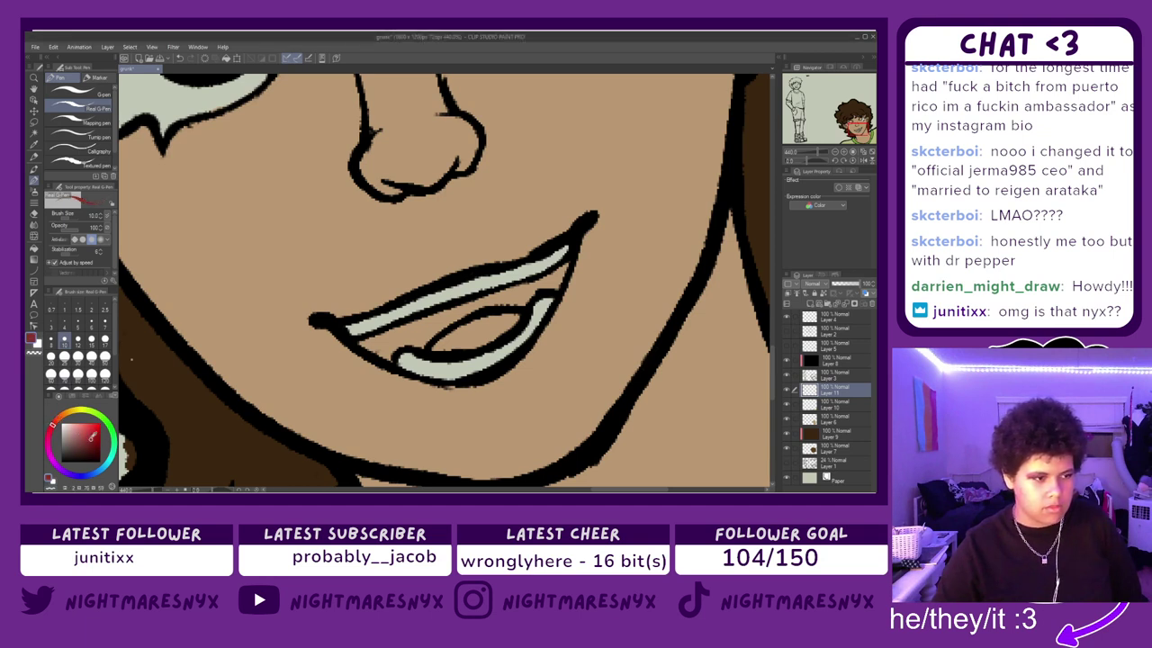
pyautogui.moveTo(443, 318); pyautogui.dragTo(416, 340)
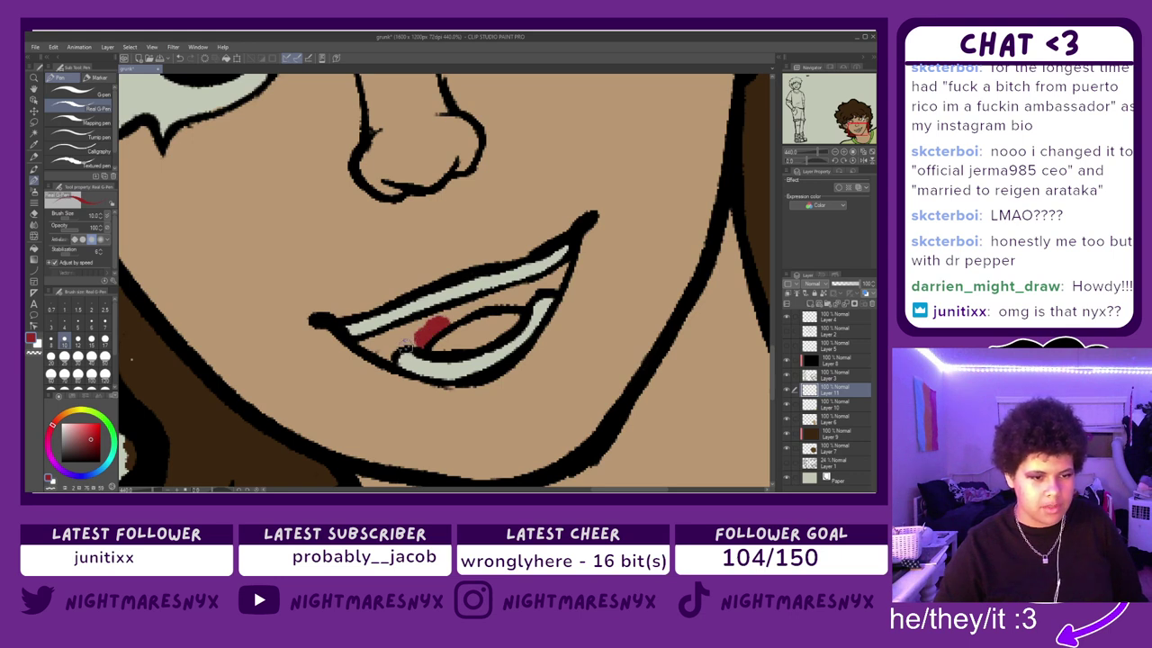
pyautogui.click(86, 448)
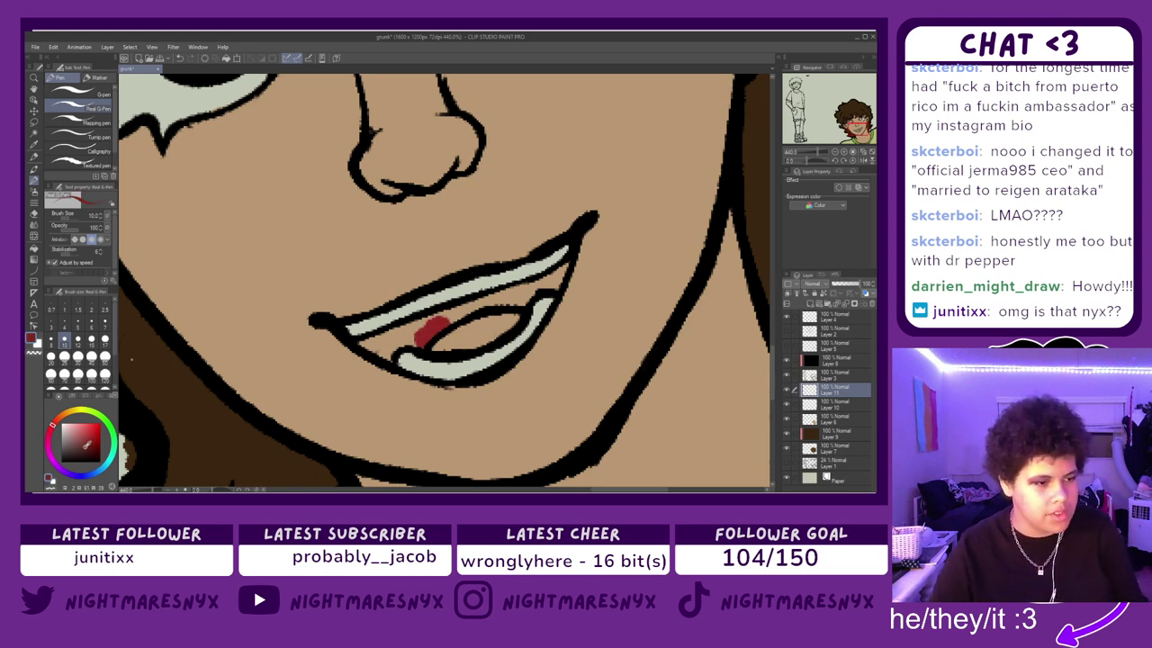
pyautogui.hotkey('ctrl', 'z')
pyautogui.moveTo(438, 319)
pyautogui.mouseDown()
pyautogui.moveTo(414, 331)
pyautogui.moveTo(421, 345)
pyautogui.moveTo(439, 325)
pyautogui.moveTo(387, 359)
pyautogui.moveTo(365, 347)
pyautogui.moveTo(567, 277)
pyautogui.moveTo(487, 297)
pyautogui.moveTo(558, 281)
pyautogui.mouseUp()
# - Paint the whole tongue a lighter pinkish red inside its outline
pyautogui.click(93, 425)
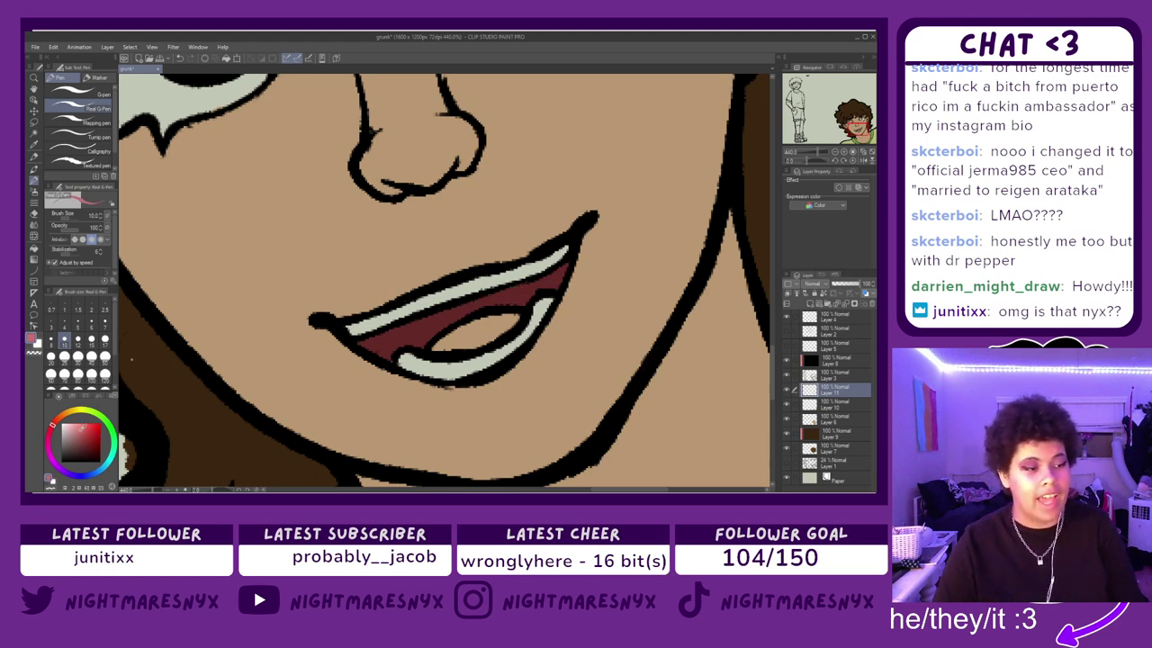
pyautogui.moveTo(475, 339)
pyautogui.mouseDown()
pyautogui.moveTo(439, 345)
pyautogui.moveTo(484, 354)
pyautogui.moveTo(470, 345)
pyautogui.moveTo(480, 333)
pyautogui.moveTo(521, 316)
pyautogui.moveTo(481, 334)
pyautogui.mouseUp()
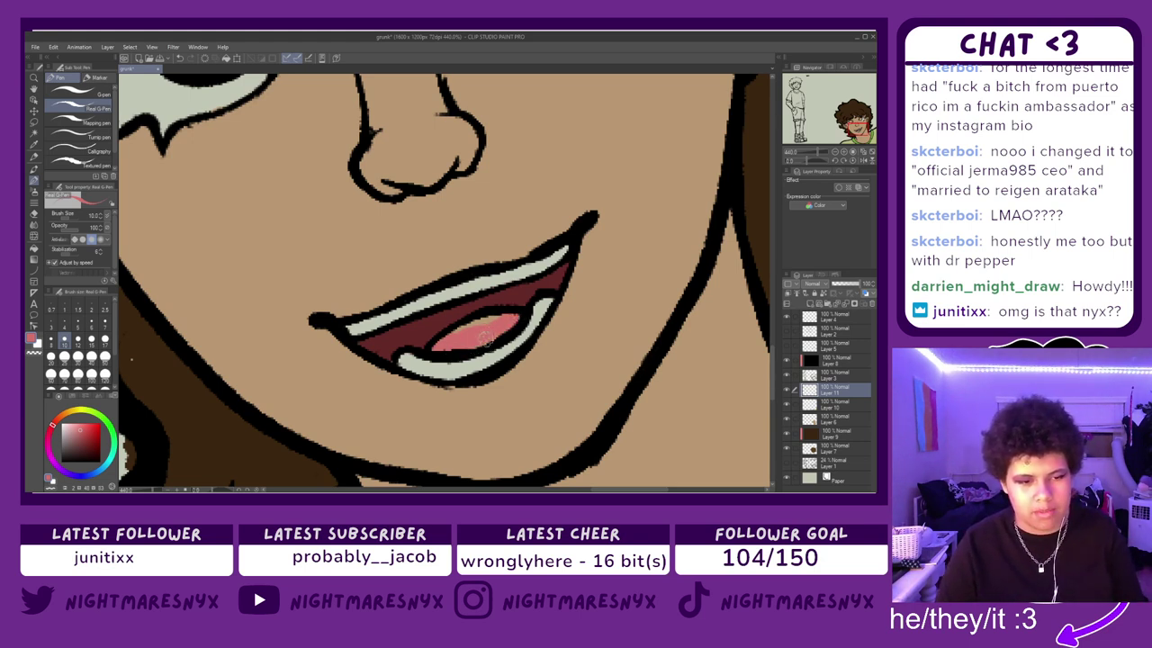
pyautogui.moveTo(509, 319); pyautogui.dragTo(460, 341)
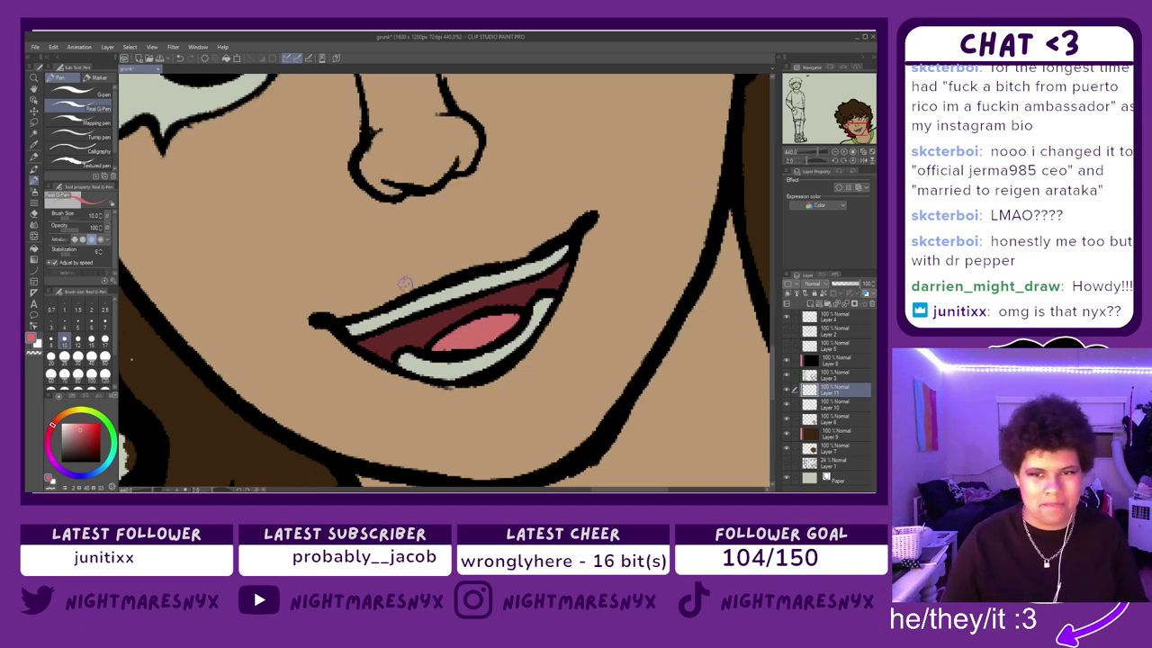
# - Paint the irises of both eyes a medium muted green, covering the skin color inside the iris outlines
pyautogui.scroll(-5, 405, 283)
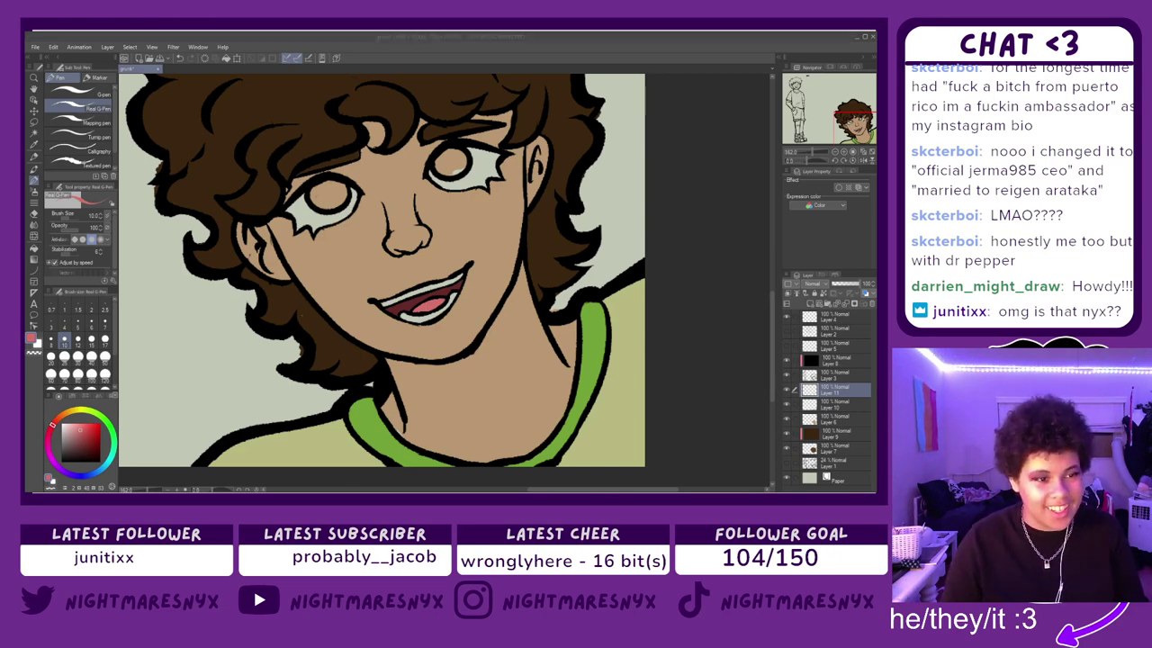
pyautogui.click(439, 458)
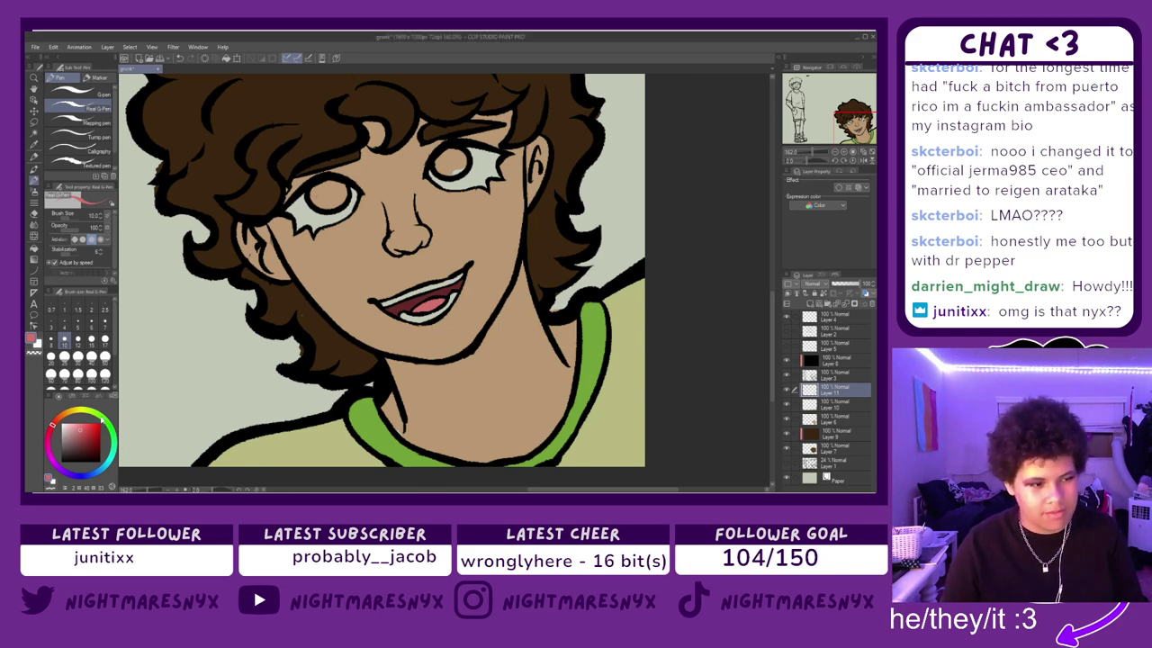
pyautogui.click(114, 432)
pyautogui.click(77, 430)
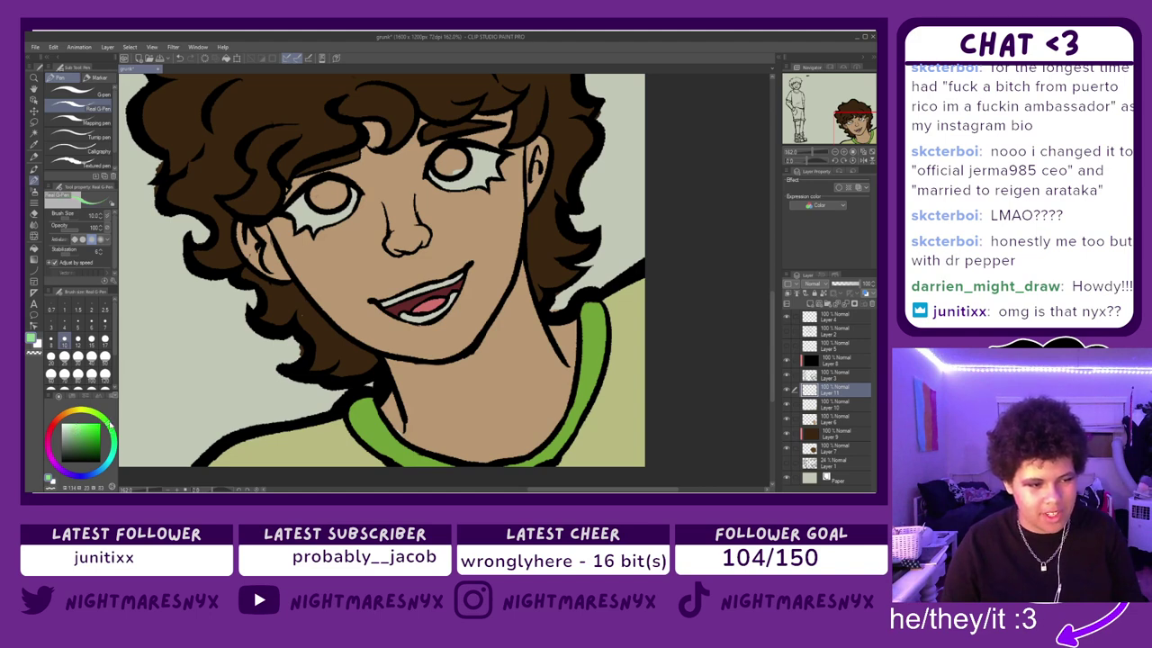
pyautogui.click(78, 440)
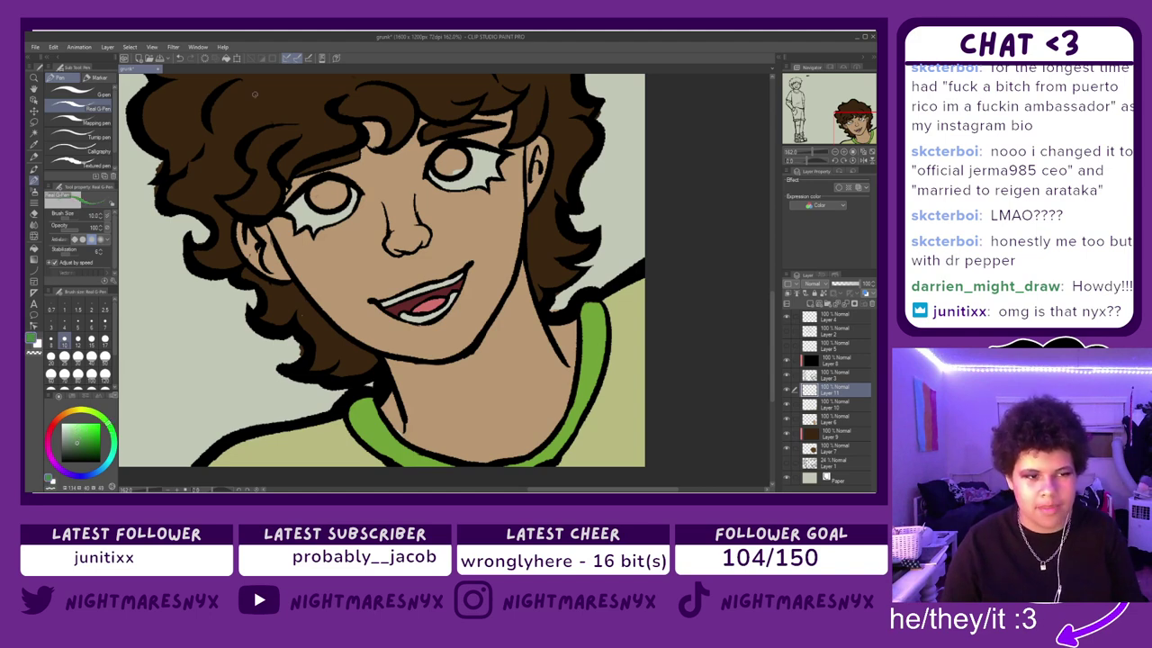
pyautogui.scroll(2, 276, 95)
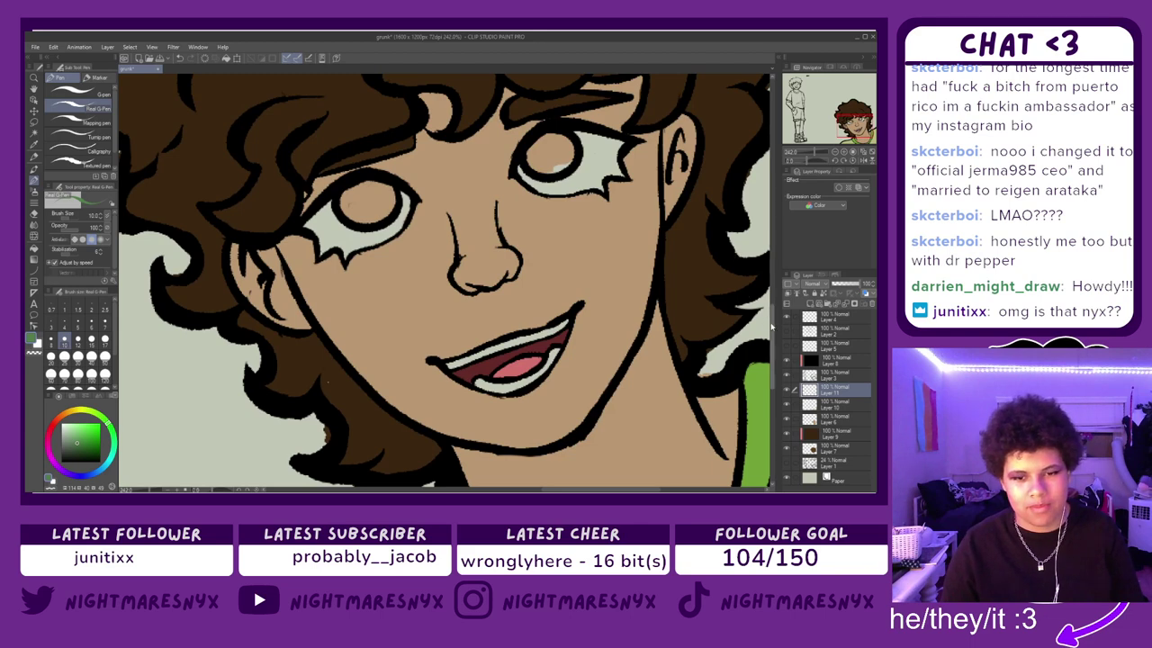
pyautogui.scroll(3, 610, 150)
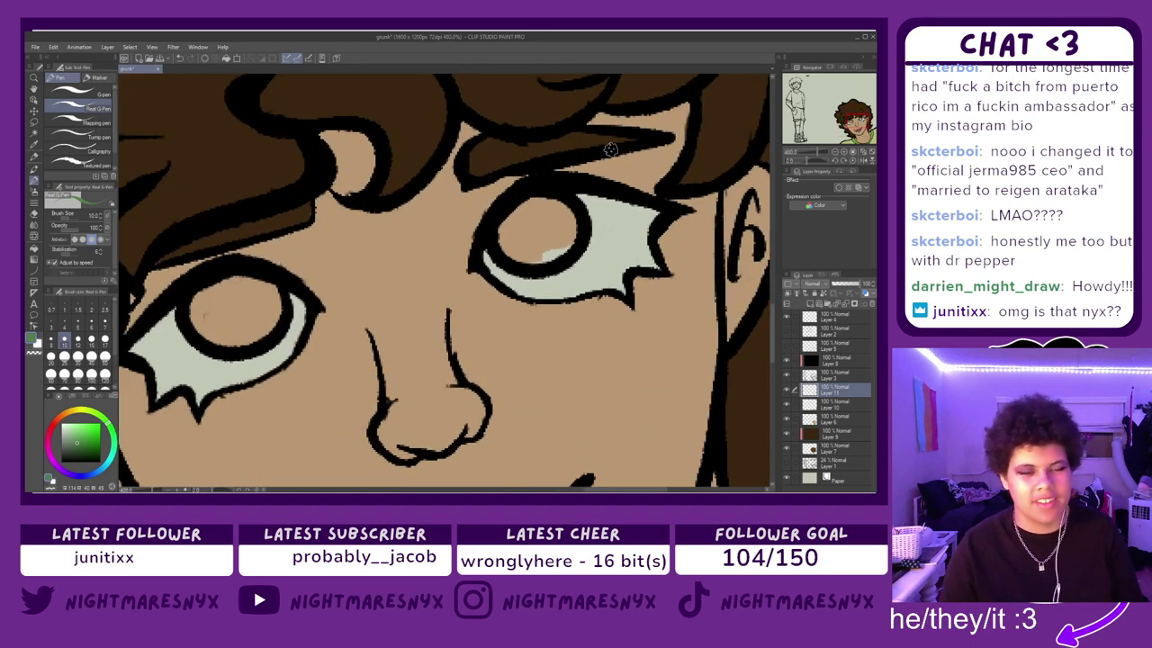
pyautogui.moveTo(534, 205)
pyautogui.mouseDown()
pyautogui.moveTo(536, 247)
pyautogui.moveTo(557, 236)
pyautogui.moveTo(534, 255)
pyautogui.moveTo(511, 229)
pyautogui.moveTo(532, 250)
pyautogui.moveTo(533, 230)
pyautogui.mouseUp()
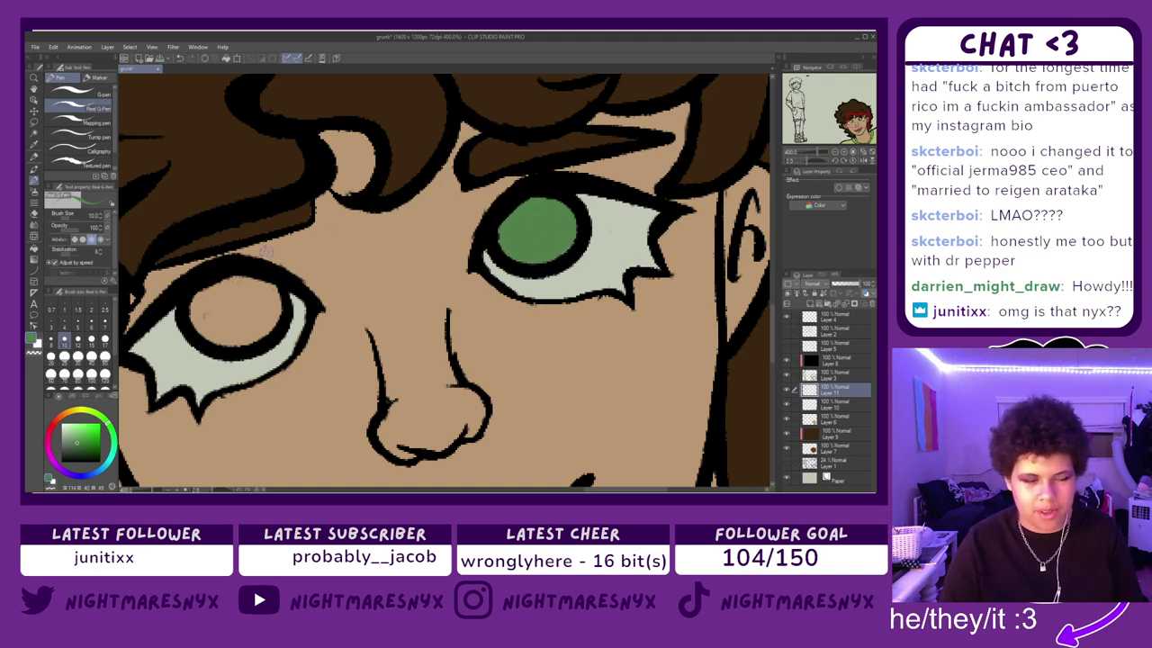
pyautogui.moveTo(205, 295)
pyautogui.mouseDown()
pyautogui.moveTo(211, 329)
pyautogui.moveTo(190, 306)
pyautogui.moveTo(226, 344)
pyautogui.moveTo(274, 318)
pyautogui.moveTo(270, 293)
pyautogui.moveTo(243, 285)
pyautogui.moveTo(260, 280)
pyautogui.moveTo(201, 295)
pyautogui.moveTo(229, 283)
pyautogui.moveTo(243, 311)
pyautogui.mouseUp()
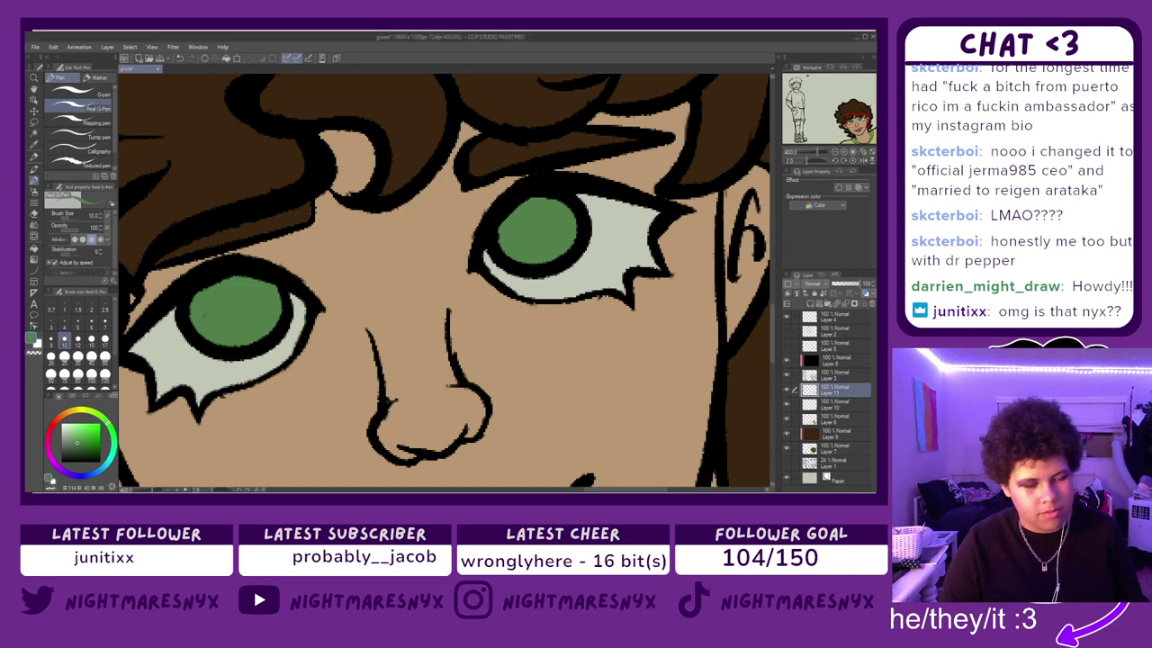
# - Try filling the iris on the viewer's left with a slightly darker green using the Fill tool, and undo it
pyautogui.click(330, 347)
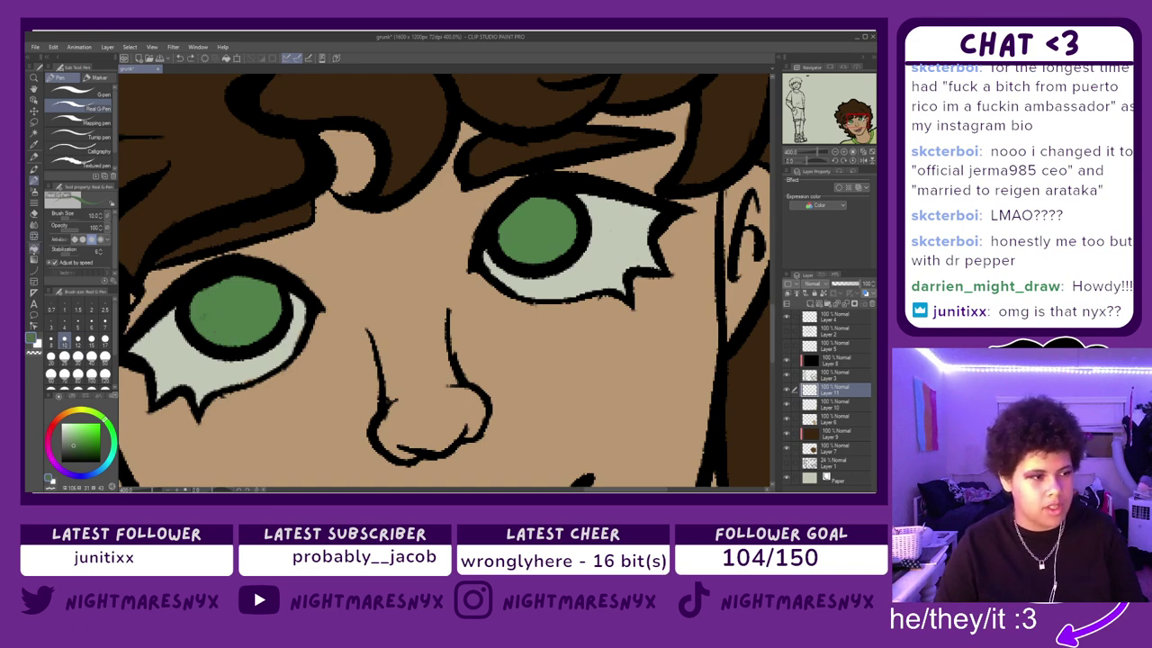
pyautogui.click(34, 248)
pyautogui.click(34, 249)
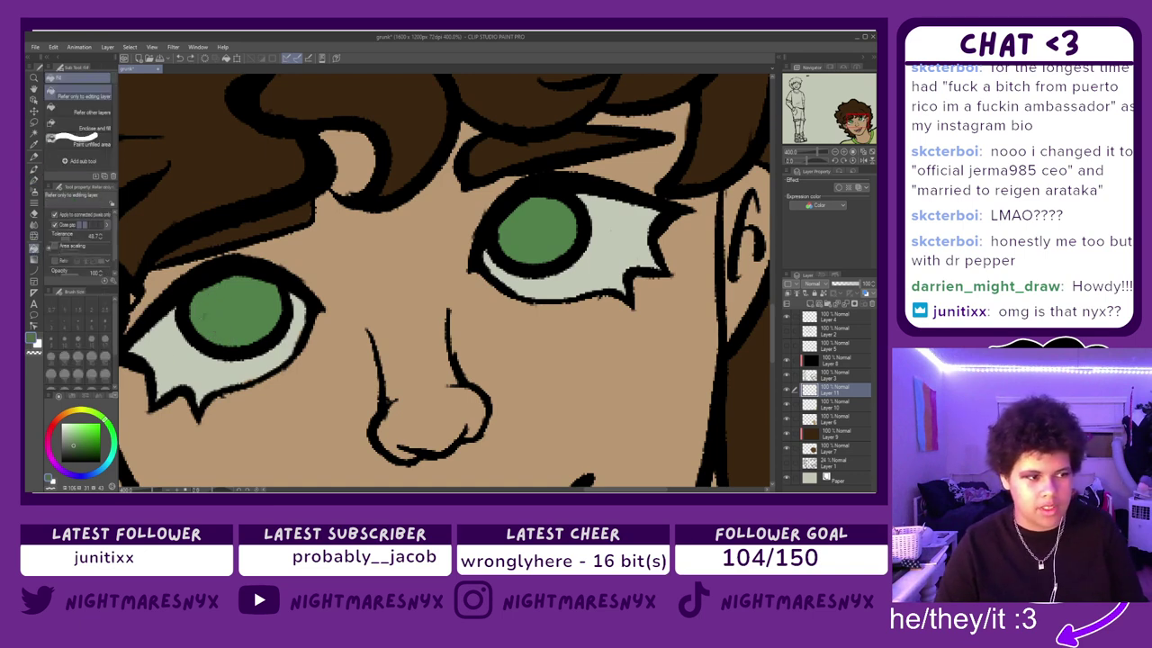
pyautogui.click(231, 319)
pyautogui.hotkey('ctrl', 'z')
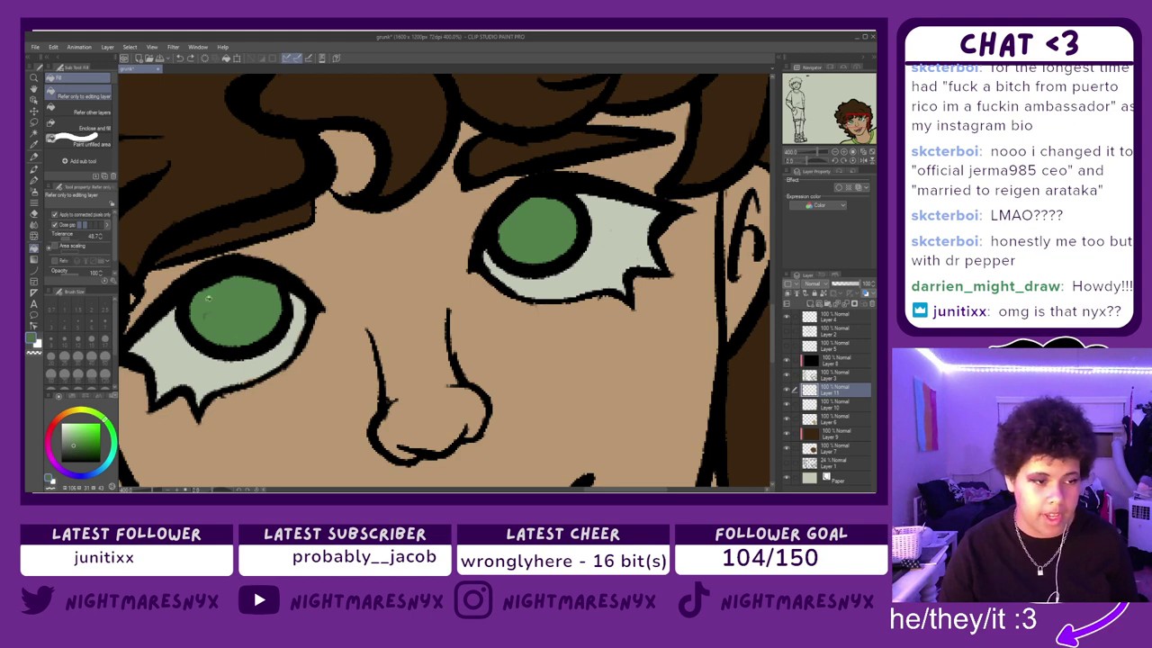
# - Repaint both irises in the darker, more muted green with the Real G-Pen, covering the brighter green completely
pyautogui.click(34, 179)
pyautogui.moveTo(232, 283)
pyautogui.mouseDown()
pyautogui.moveTo(208, 309)
pyautogui.moveTo(225, 288)
pyautogui.moveTo(237, 322)
pyautogui.moveTo(219, 292)
pyautogui.moveTo(209, 313)
pyautogui.moveTo(207, 288)
pyautogui.moveTo(215, 337)
pyautogui.moveTo(196, 316)
pyautogui.moveTo(251, 327)
pyautogui.moveTo(278, 302)
pyautogui.moveTo(248, 308)
pyautogui.mouseUp()
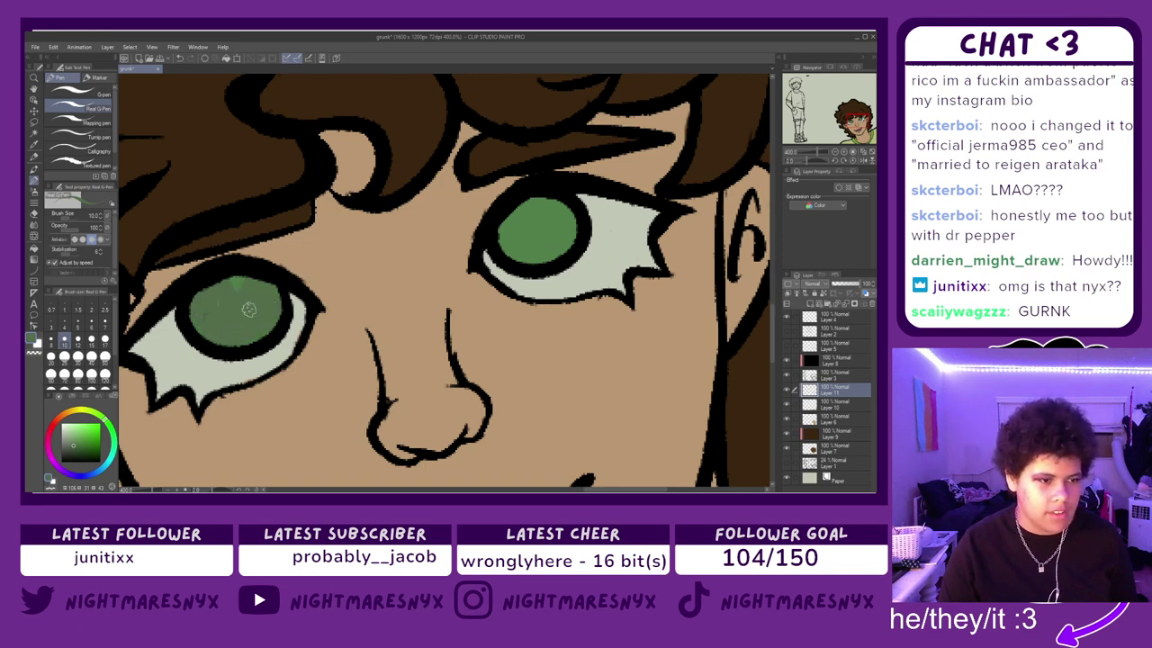
pyautogui.moveTo(526, 224)
pyautogui.mouseDown()
pyautogui.moveTo(527, 254)
pyautogui.moveTo(559, 211)
pyautogui.moveTo(541, 251)
pyautogui.moveTo(571, 214)
pyautogui.moveTo(565, 254)
pyautogui.moveTo(523, 258)
pyautogui.moveTo(511, 228)
pyautogui.moveTo(517, 253)
pyautogui.moveTo(527, 208)
pyautogui.moveTo(511, 225)
pyautogui.moveTo(548, 197)
pyautogui.mouseUp()
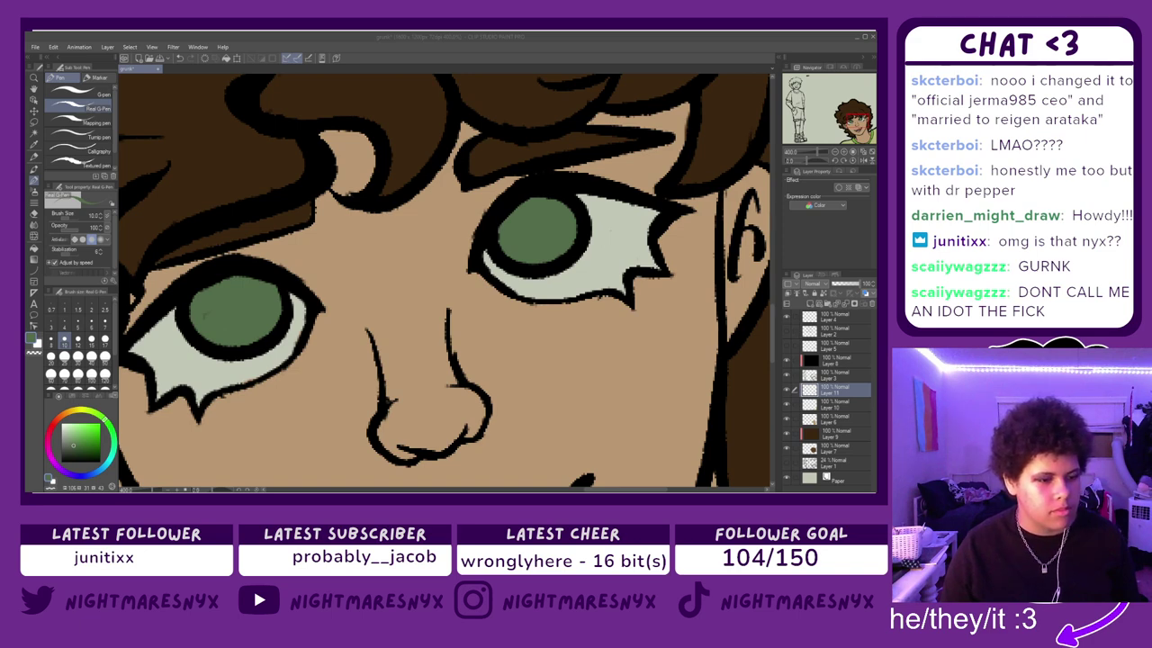
pyautogui.hotkey('alt', 'Tab')
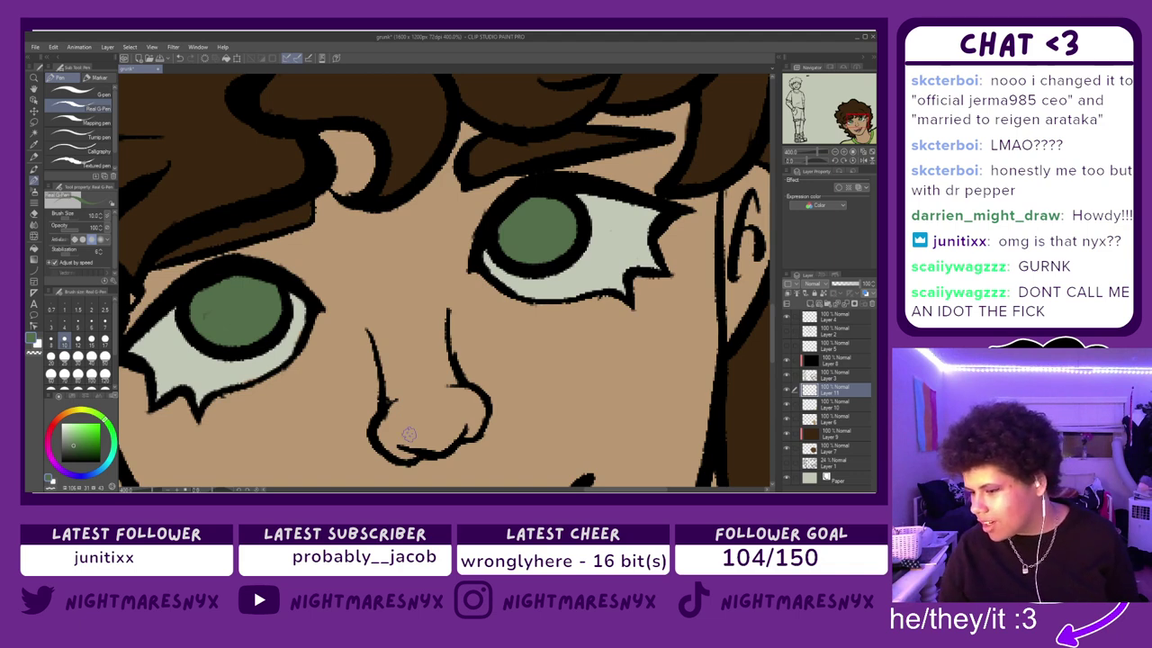
# - Add a new layer above the iris color layer and pick a brown slightly lighter than the hair for highlights
pyautogui.scroll(-2, 405, 433)
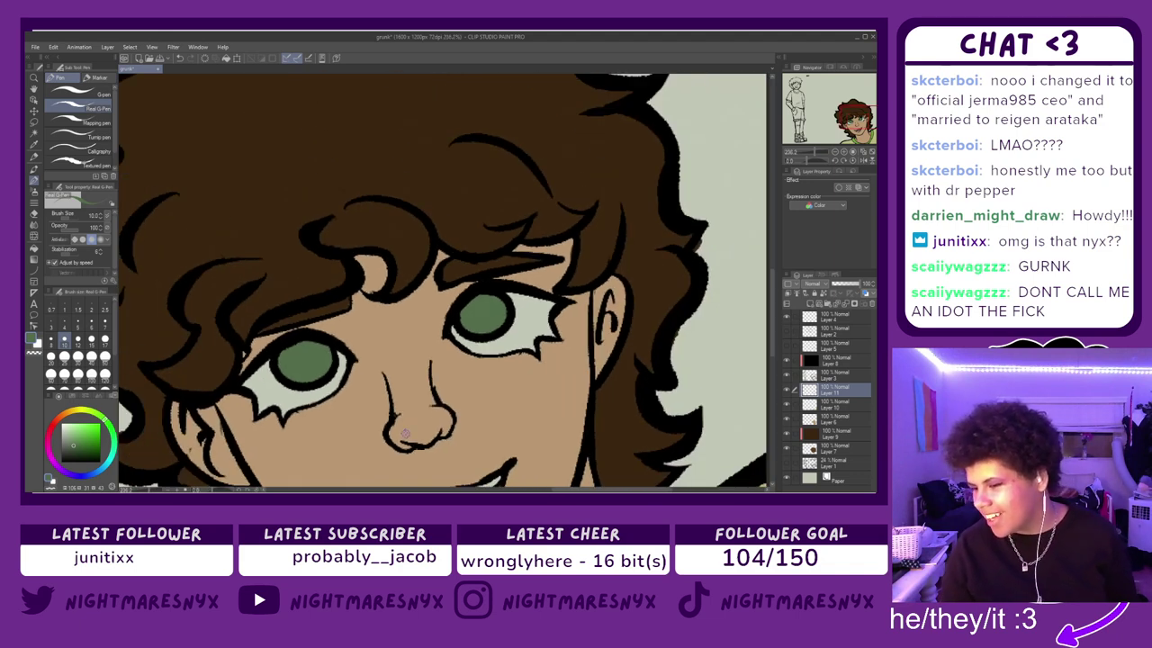
pyautogui.scroll(-2, 405, 435)
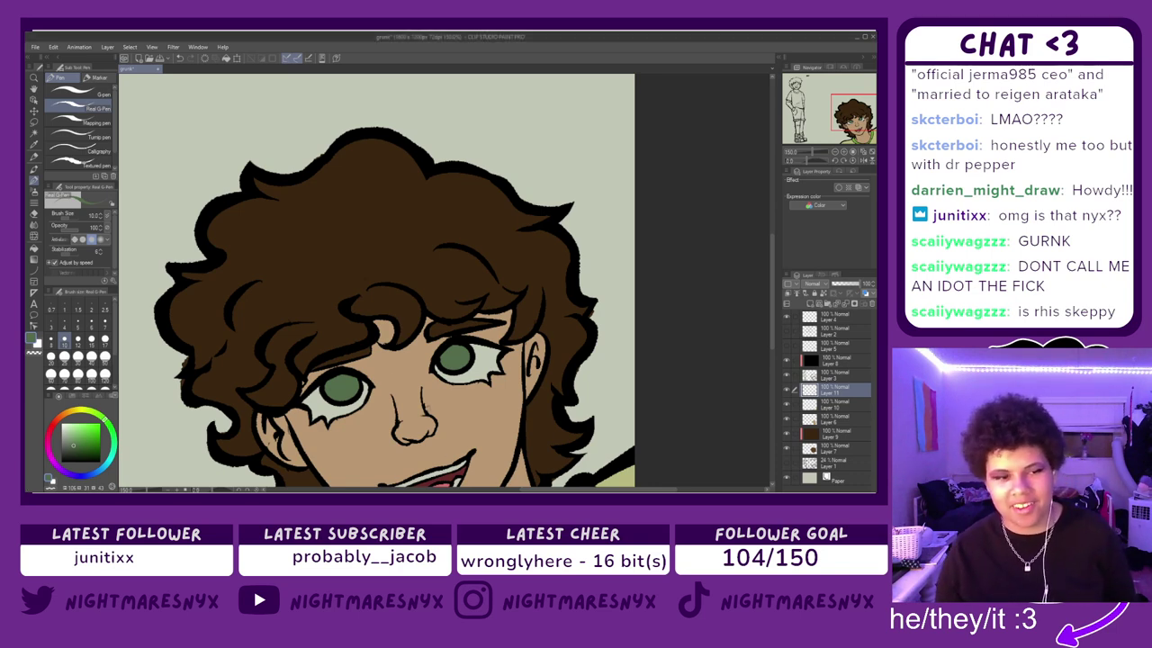
pyautogui.scroll(-3, 772, 272)
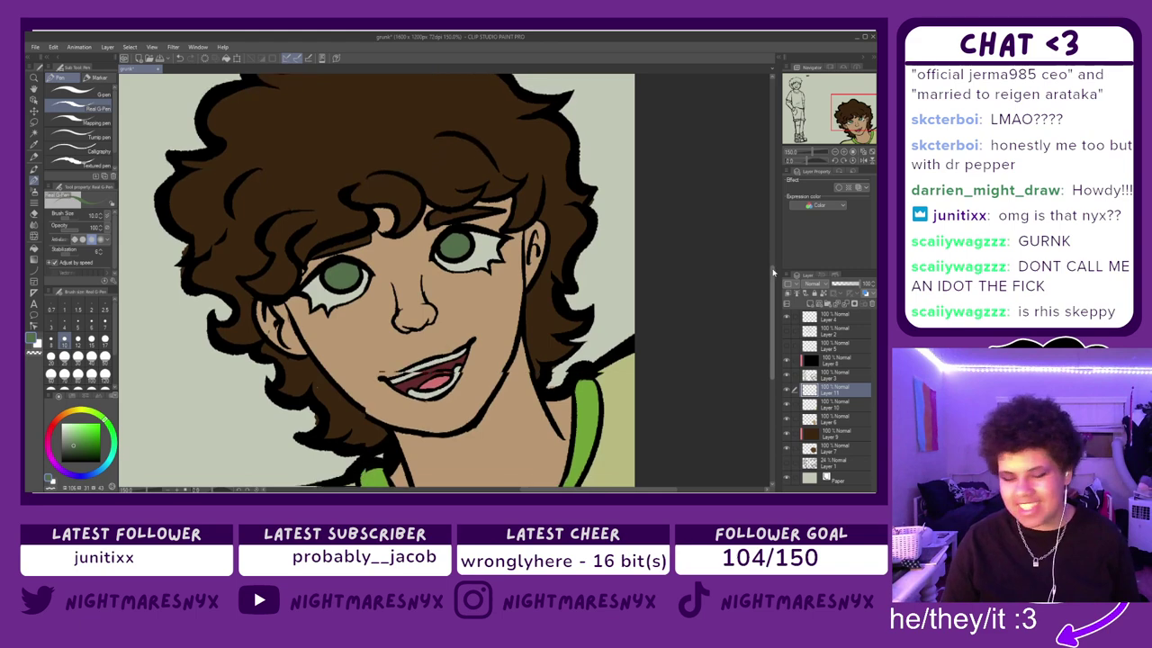
pyautogui.moveTo(771, 272); pyautogui.dragTo(772, 279)
pyautogui.scroll(-3, 351, 254)
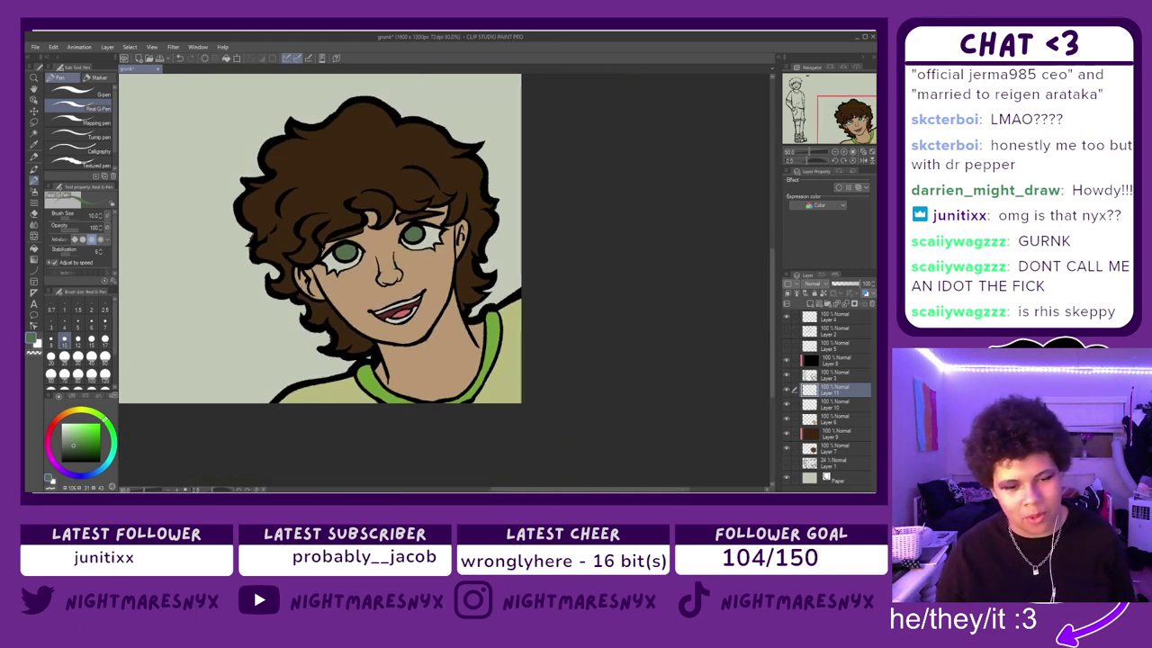
pyautogui.moveTo(608, 488)
pyautogui.mouseDown()
pyautogui.moveTo(525, 471)
pyautogui.moveTo(628, 473)
pyautogui.moveTo(602, 468)
pyautogui.mouseUp()
pyautogui.hscroll(-3, 602, 468)
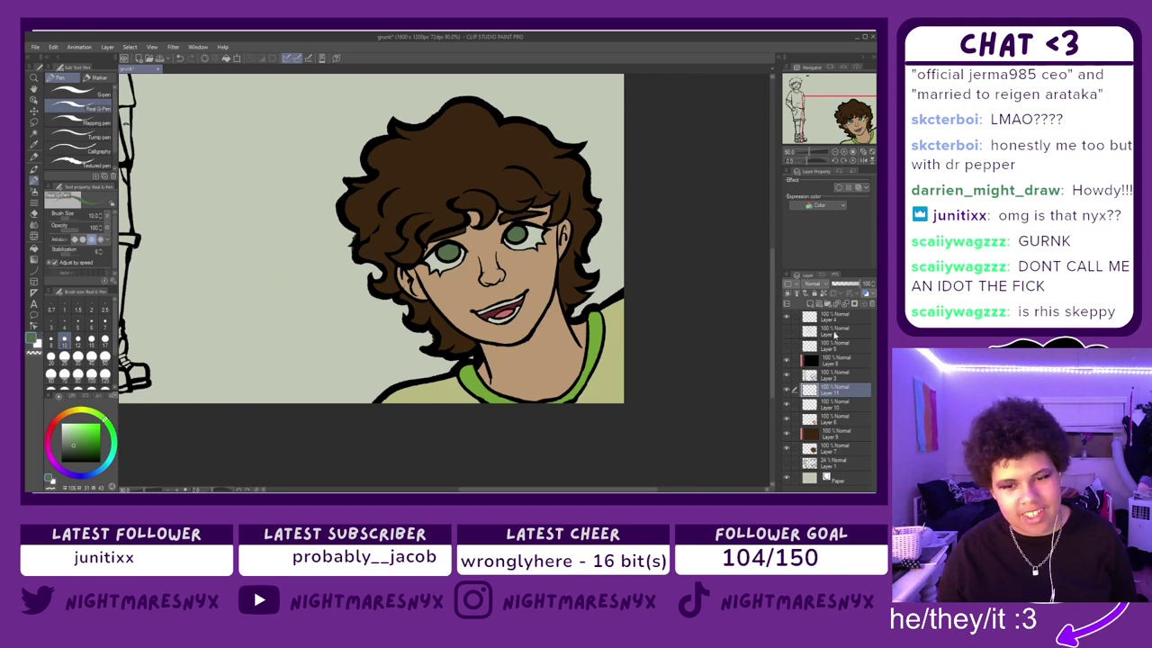
pyautogui.click(812, 304)
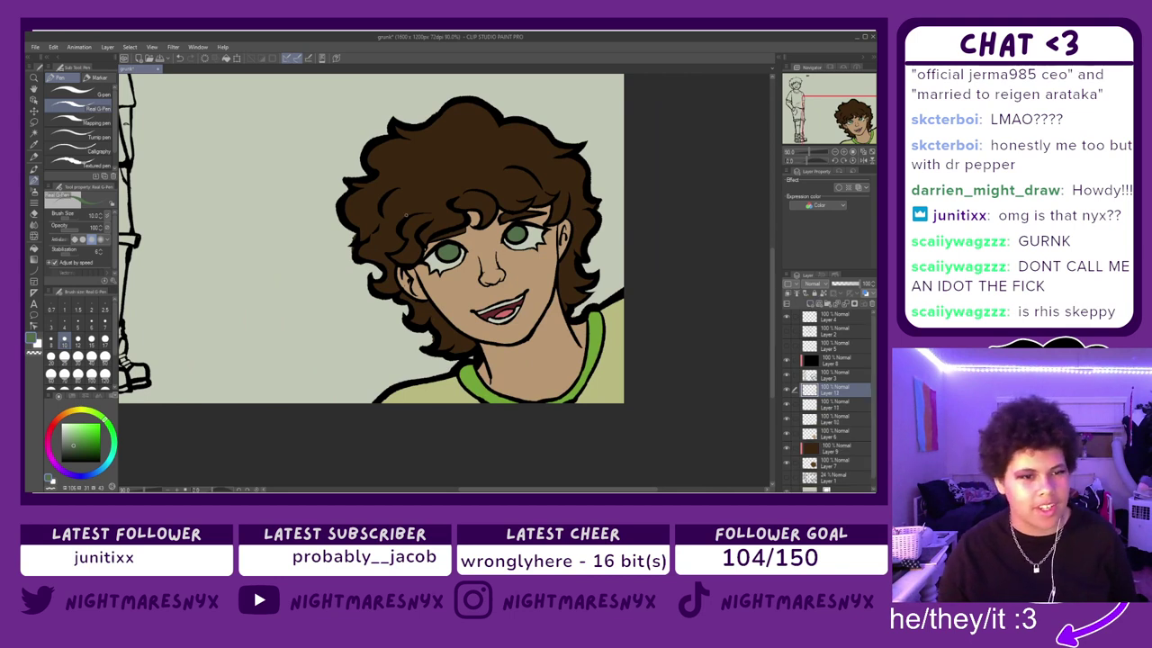
pyautogui.keyDown('alt'); pyautogui.click(406, 215); pyautogui.keyUp('alt')
pyautogui.click(85, 444)
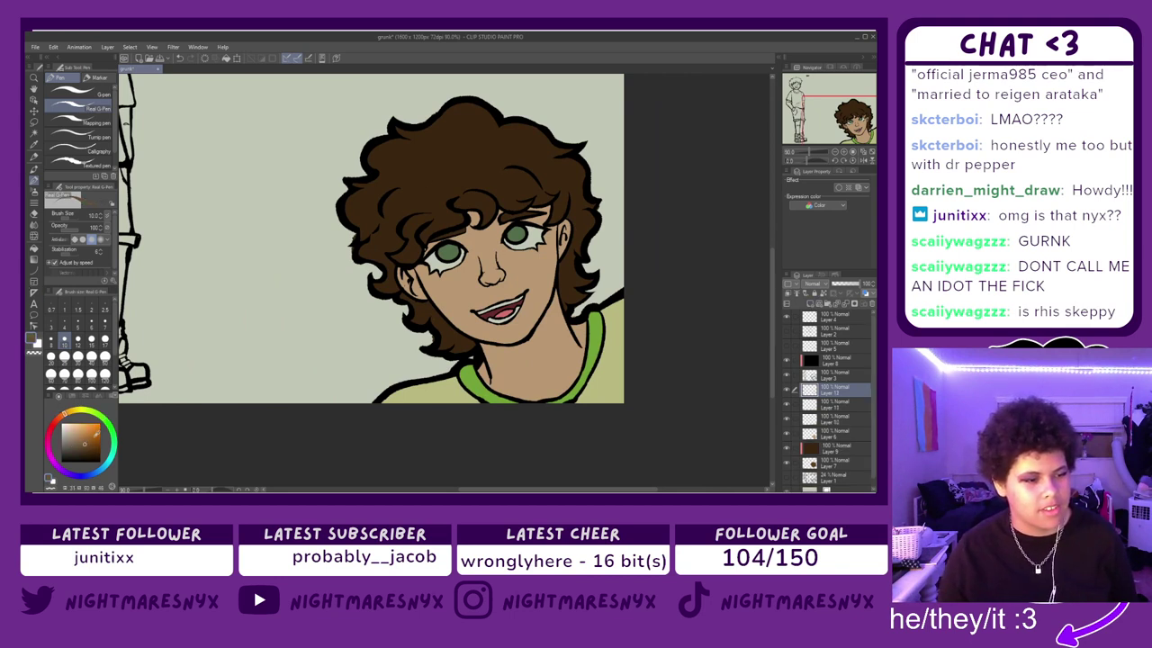
pyautogui.click(97, 447)
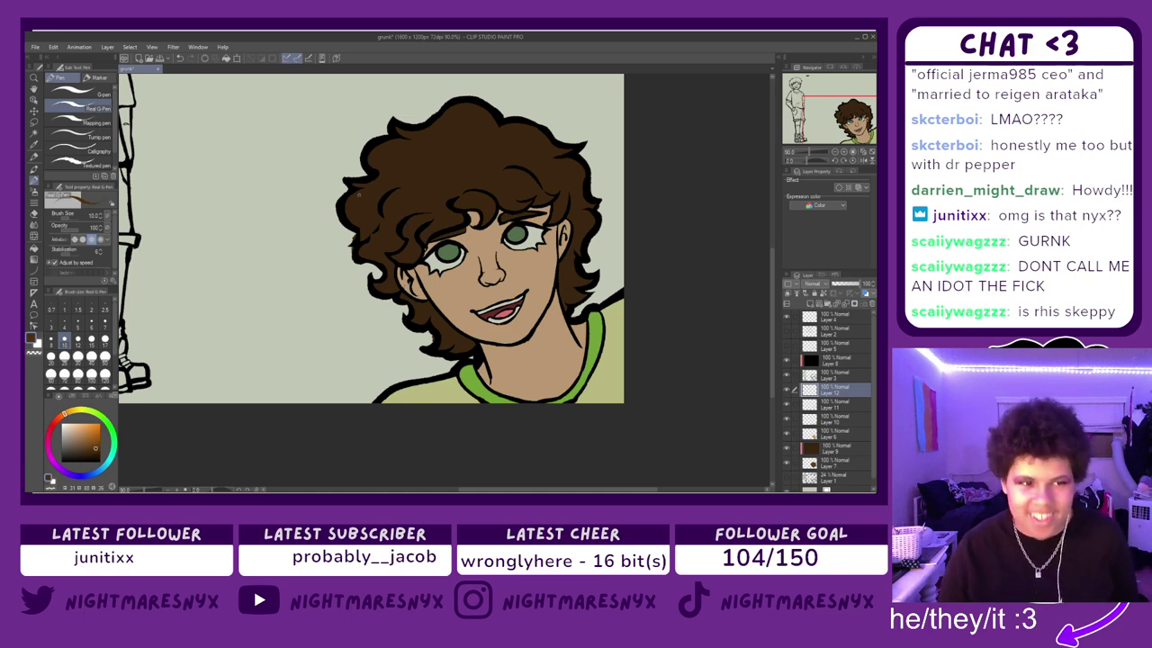
# - Switch from the Real G-Pen to a size 7 marker brush and stroke a trial highlight on the curl beside the viewer's-left eye
pyautogui.scroll(1, 396, 173)
pyautogui.scroll(3, 396, 174)
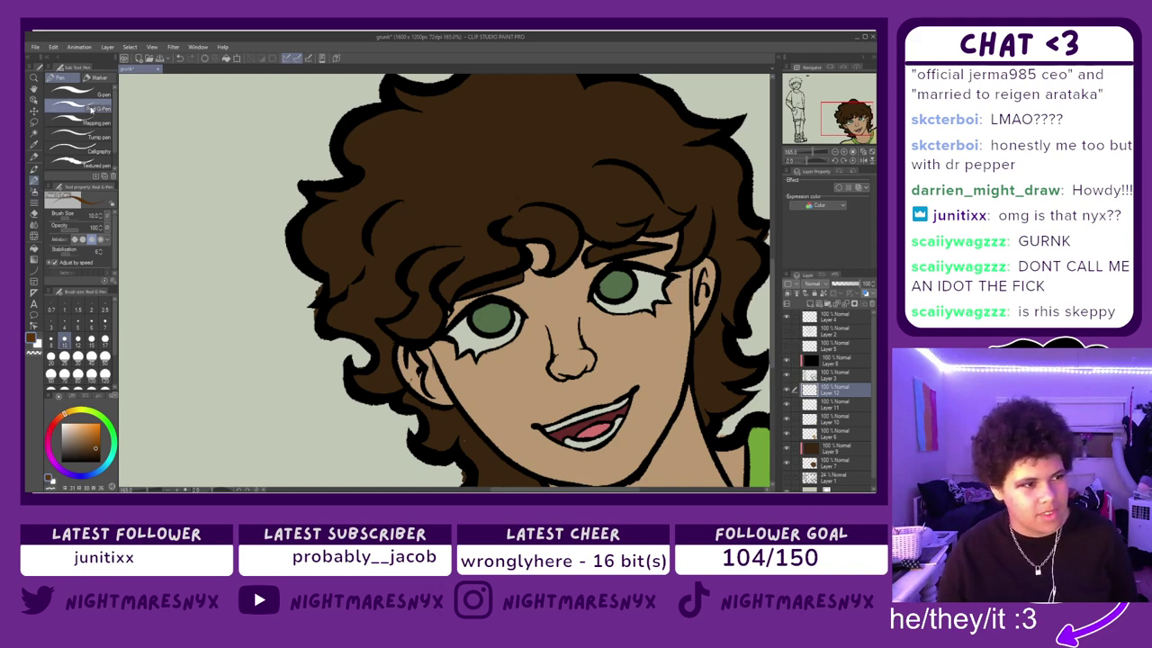
pyautogui.click(97, 77)
pyautogui.click(78, 157)
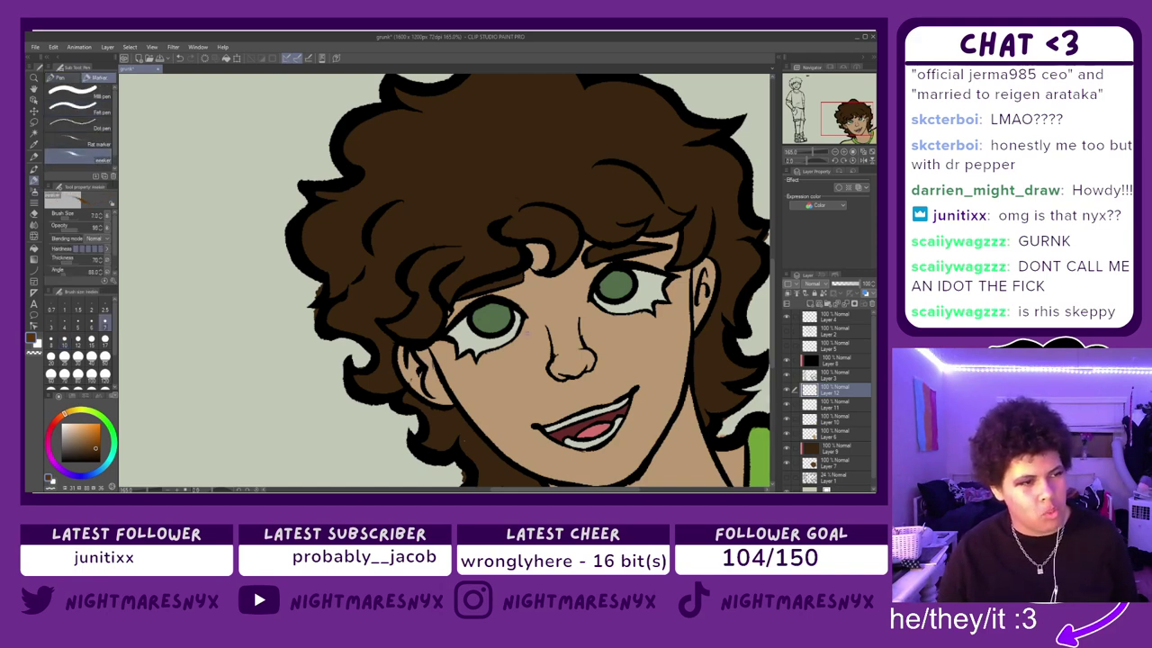
pyautogui.scroll(1, 569, 364)
pyautogui.scroll(2, 304, 309)
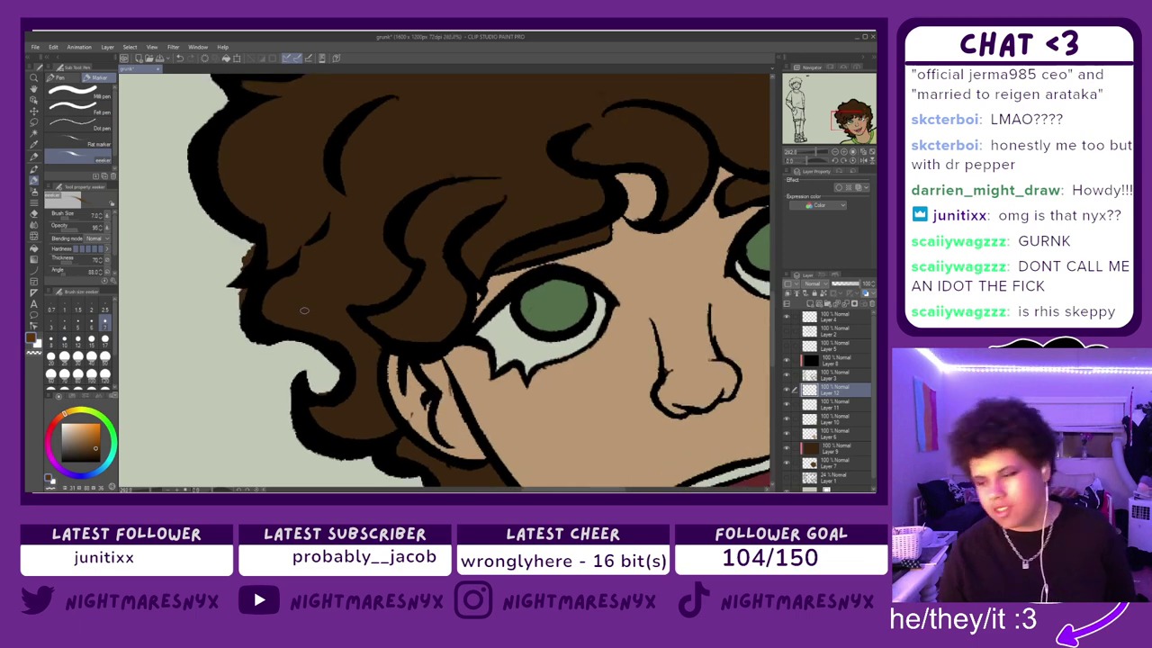
pyautogui.moveTo(424, 194)
pyautogui.mouseDown()
pyautogui.moveTo(416, 253)
pyautogui.moveTo(425, 261)
pyautogui.moveTo(439, 239)
pyautogui.mouseUp()
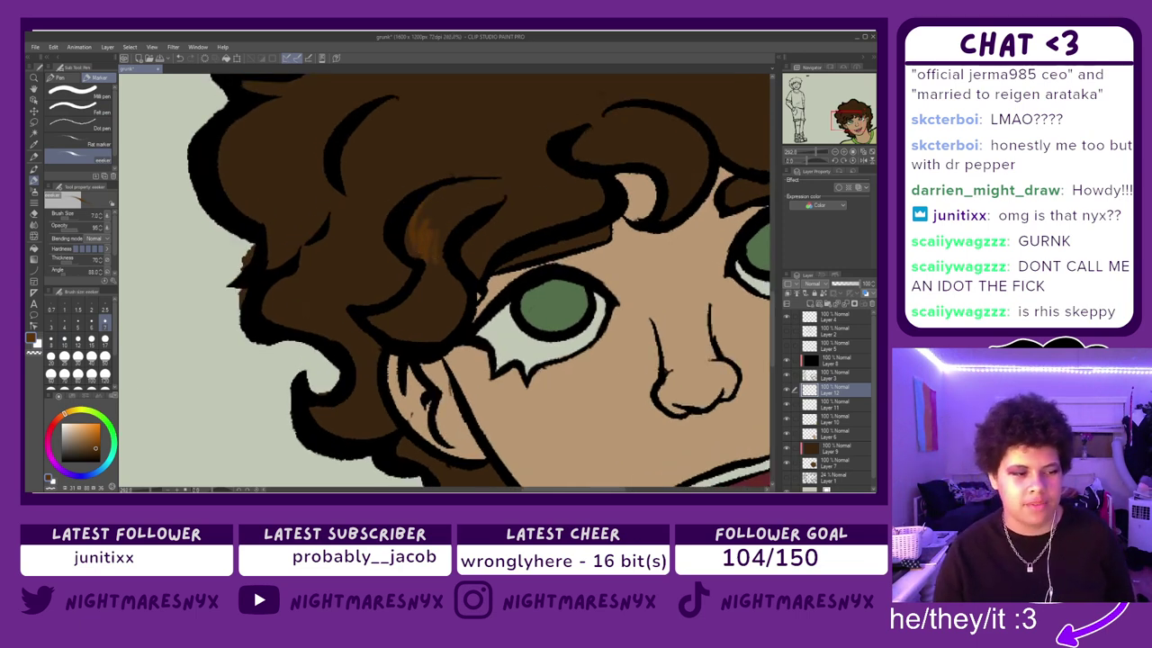
# - Use a less saturated brown to paint highlights on the curls beside and above the viewer's-left eye and near the hair's outer edge
pyautogui.click(88, 449)
pyautogui.moveTo(418, 207)
pyautogui.mouseDown()
pyautogui.moveTo(409, 248)
pyautogui.moveTo(422, 258)
pyautogui.moveTo(438, 235)
pyautogui.moveTo(442, 259)
pyautogui.mouseUp()
pyautogui.moveTo(410, 305)
pyautogui.mouseDown()
pyautogui.moveTo(386, 322)
pyautogui.moveTo(430, 343)
pyautogui.mouseUp()
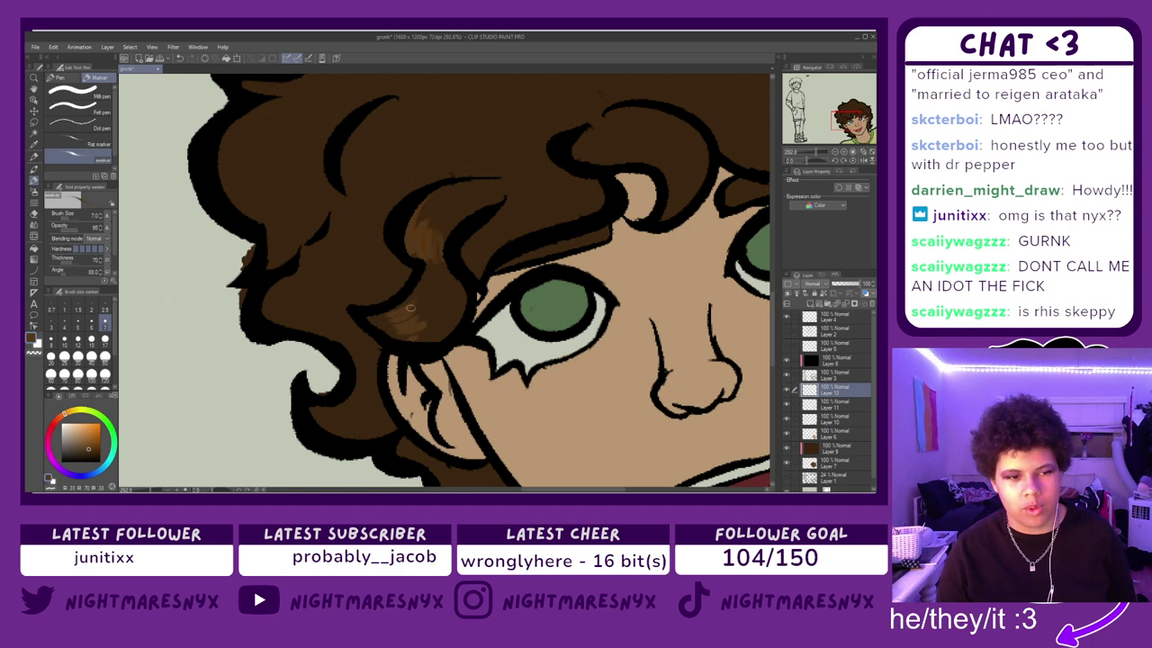
pyautogui.moveTo(279, 278)
pyautogui.mouseDown()
pyautogui.moveTo(284, 319)
pyautogui.moveTo(273, 291)
pyautogui.moveTo(283, 326)
pyautogui.moveTo(306, 300)
pyautogui.mouseUp()
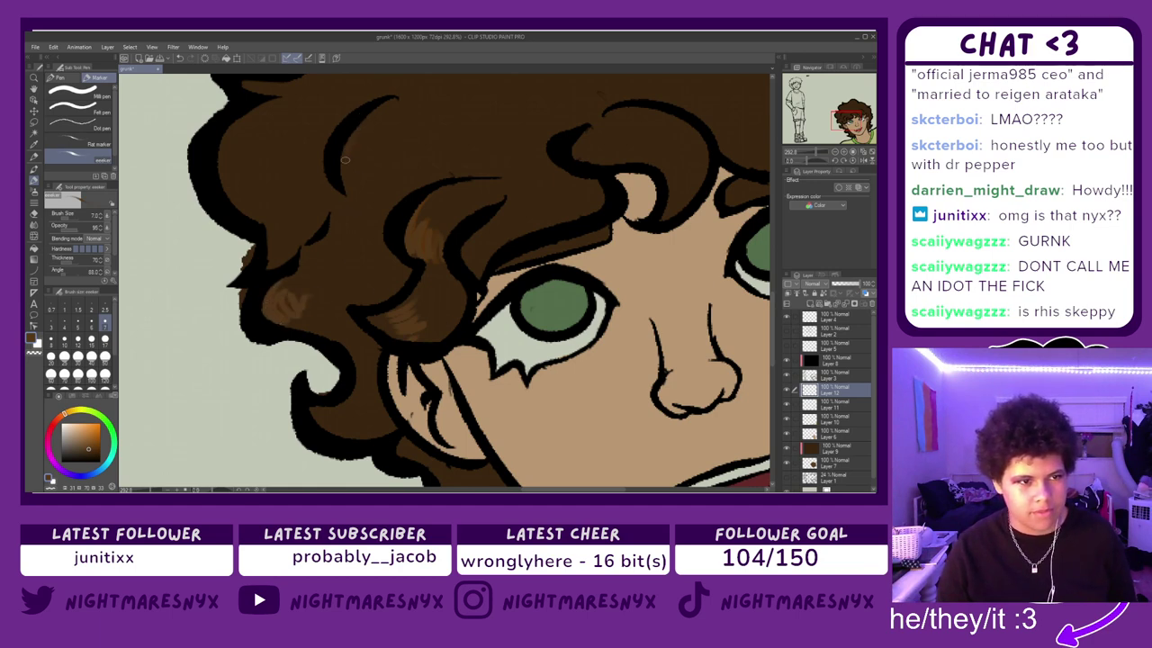
pyautogui.moveTo(355, 161)
pyautogui.mouseDown()
pyautogui.moveTo(385, 192)
pyautogui.moveTo(401, 193)
pyautogui.moveTo(362, 143)
pyautogui.moveTo(371, 120)
pyautogui.moveTo(343, 173)
pyautogui.moveTo(393, 115)
pyautogui.moveTo(367, 160)
pyautogui.moveTo(380, 138)
pyautogui.moveTo(397, 201)
pyautogui.mouseUp()
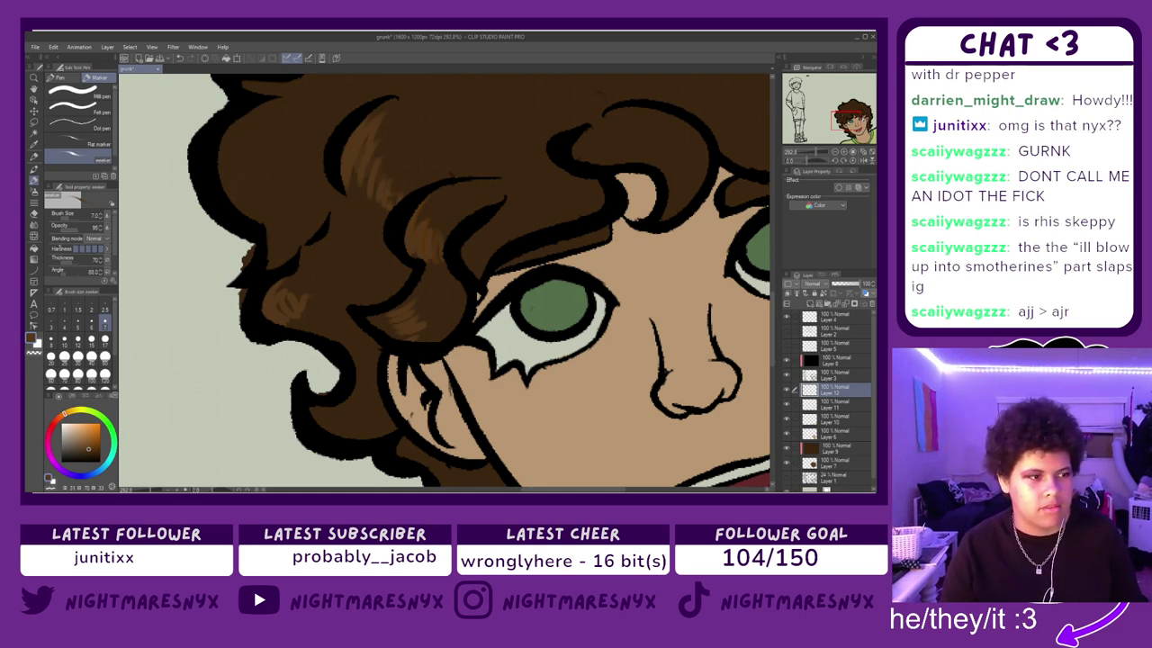
# - Enlarge the marker to size 12 and paint lighter brown highlights on the large outer curl at the viewer's left
pyautogui.click(77, 339)
pyautogui.moveTo(249, 110); pyautogui.dragTo(239, 201)
pyautogui.moveTo(253, 143)
pyautogui.mouseDown()
pyautogui.moveTo(252, 205)
pyautogui.moveTo(263, 204)
pyautogui.mouseUp()
pyautogui.moveTo(271, 162)
pyautogui.mouseDown()
pyautogui.moveTo(268, 203)
pyautogui.moveTo(257, 201)
pyautogui.mouseUp()
pyautogui.moveTo(230, 163); pyautogui.dragTo(231, 193)
pyautogui.moveTo(247, 126)
pyautogui.mouseDown()
pyautogui.moveTo(233, 179)
pyautogui.moveTo(258, 195)
pyautogui.moveTo(270, 228)
pyautogui.moveTo(263, 267)
pyautogui.moveTo(275, 249)
pyautogui.moveTo(313, 244)
pyautogui.moveTo(339, 276)
pyautogui.moveTo(292, 284)
pyautogui.moveTo(299, 317)
pyautogui.mouseUp()
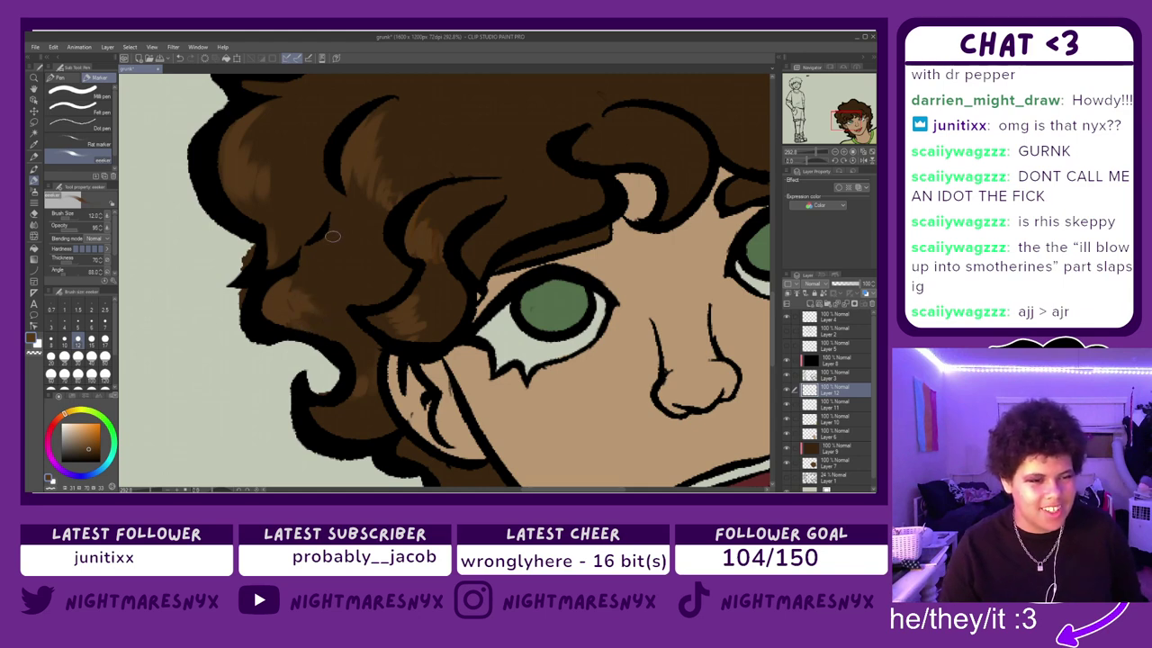
# - Paint lighter brown highlights on the bangs, the hair along the viewer's-right side and the upper curl there
pyautogui.scroll(-9, 399, 255)
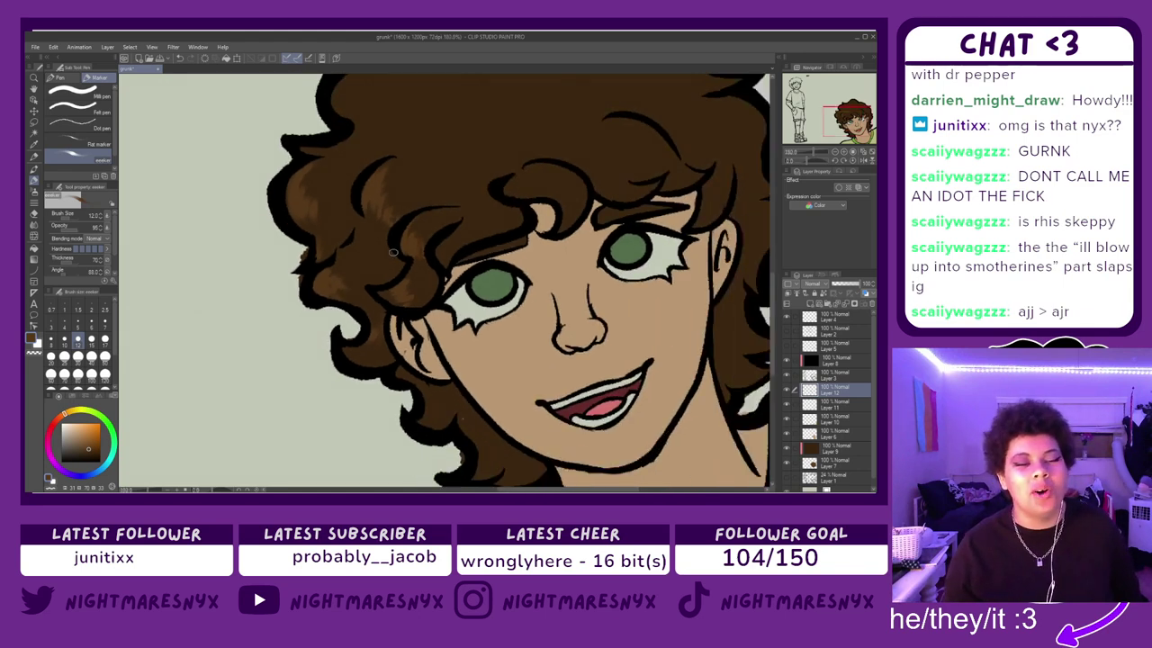
pyautogui.scroll(5, 679, 258)
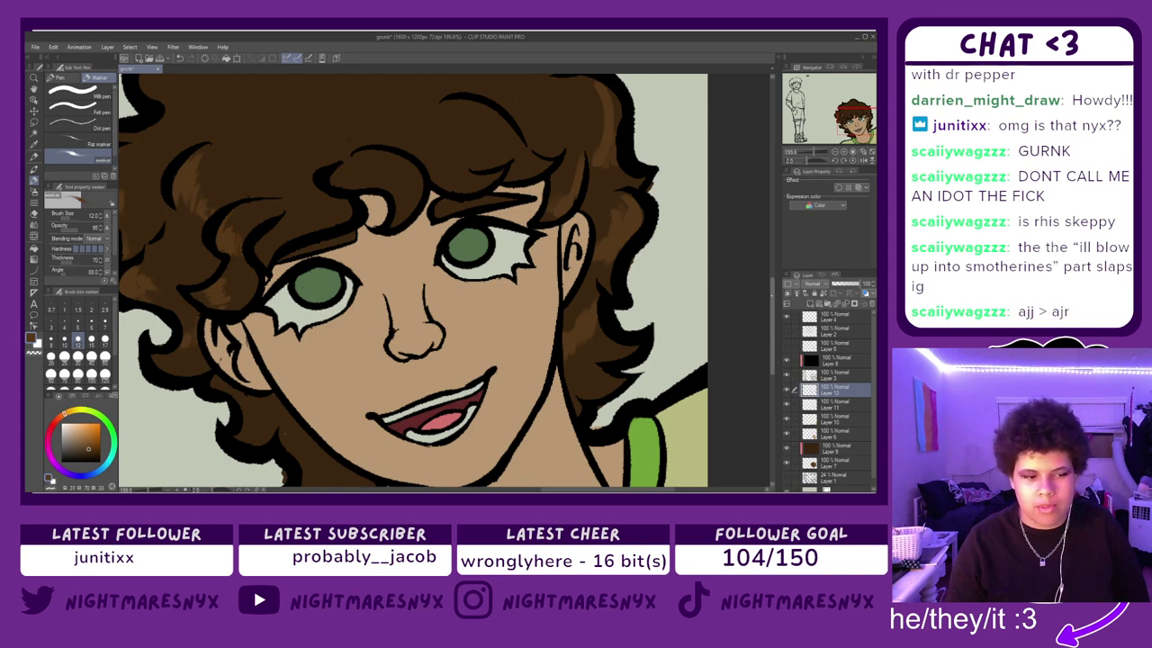
pyautogui.moveTo(771, 343); pyautogui.dragTo(775, 301)
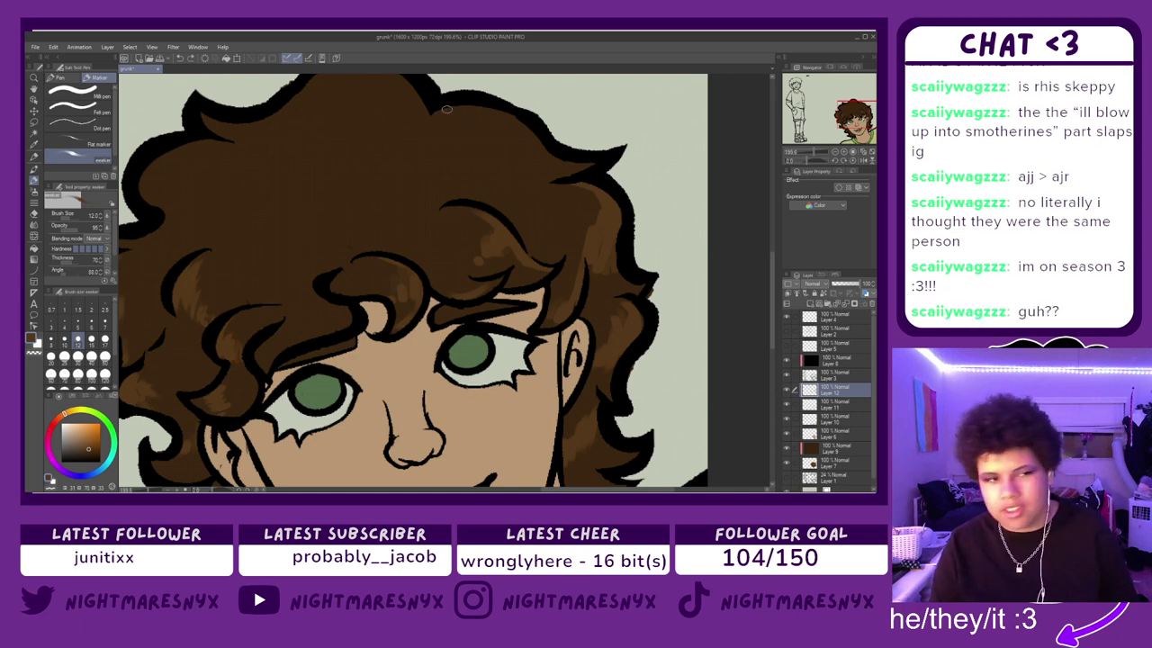
pyautogui.moveTo(436, 115)
pyautogui.mouseDown()
pyautogui.moveTo(495, 117)
pyautogui.moveTo(477, 106)
pyautogui.moveTo(574, 159)
pyautogui.mouseUp()
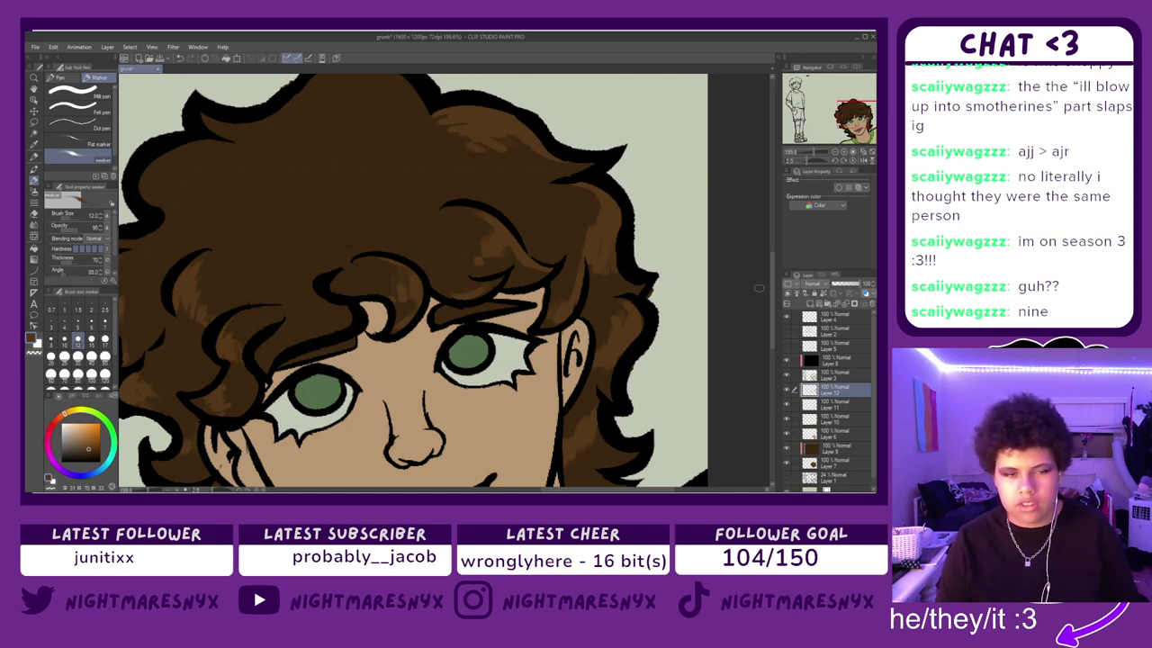
# - Add lighter brown highlights to the crown and the upper curls on the viewer's left, undoing a stray stroke
pyautogui.scroll(-2, 198, 197)
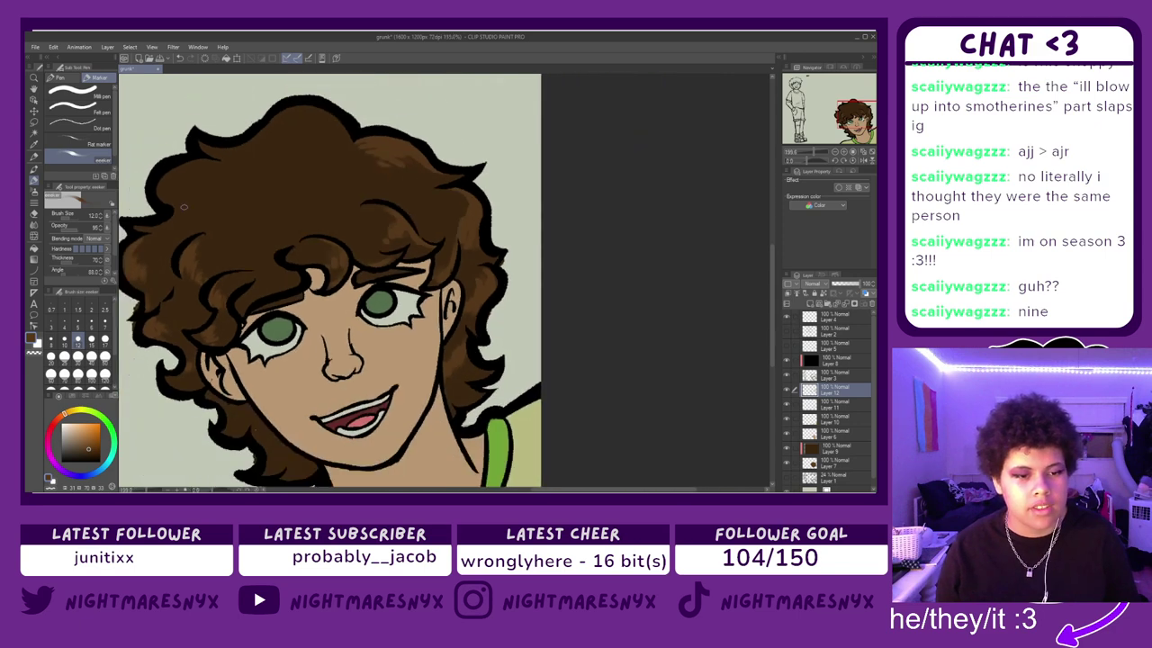
pyautogui.moveTo(615, 491); pyautogui.dragTo(584, 491)
pyautogui.scroll(1, 504, 293)
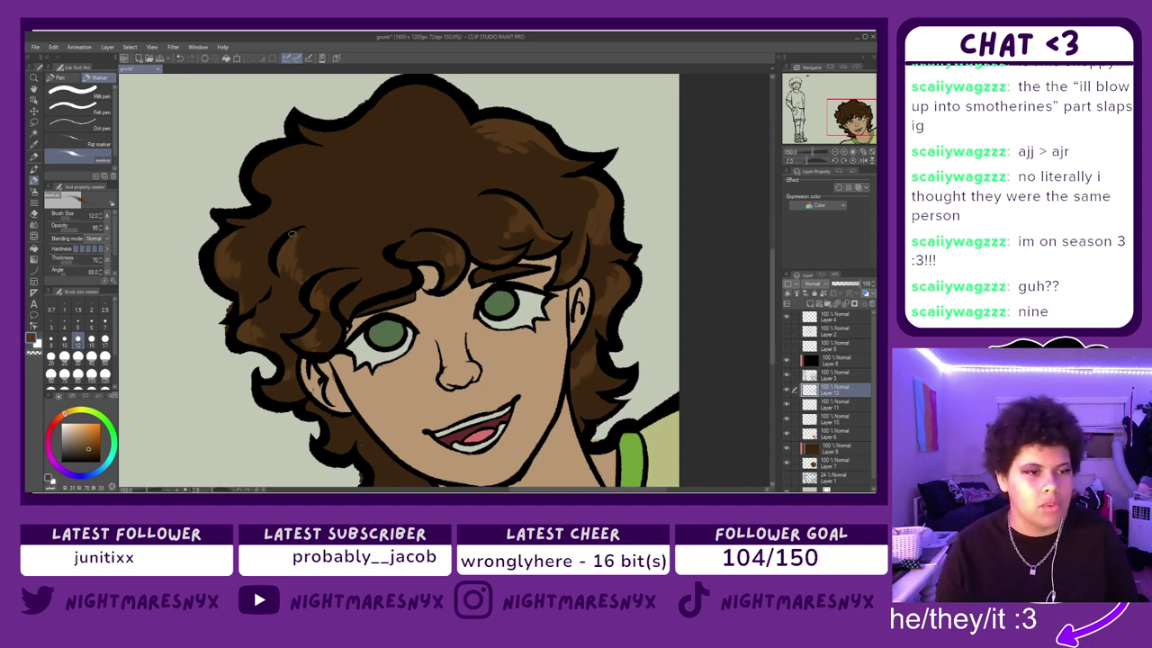
pyautogui.moveTo(273, 162)
pyautogui.mouseDown()
pyautogui.moveTo(276, 193)
pyautogui.moveTo(275, 161)
pyautogui.moveTo(314, 149)
pyautogui.moveTo(281, 156)
pyautogui.moveTo(273, 194)
pyautogui.moveTo(287, 189)
pyautogui.mouseUp()
pyautogui.hotkey('ctrl', 'z')
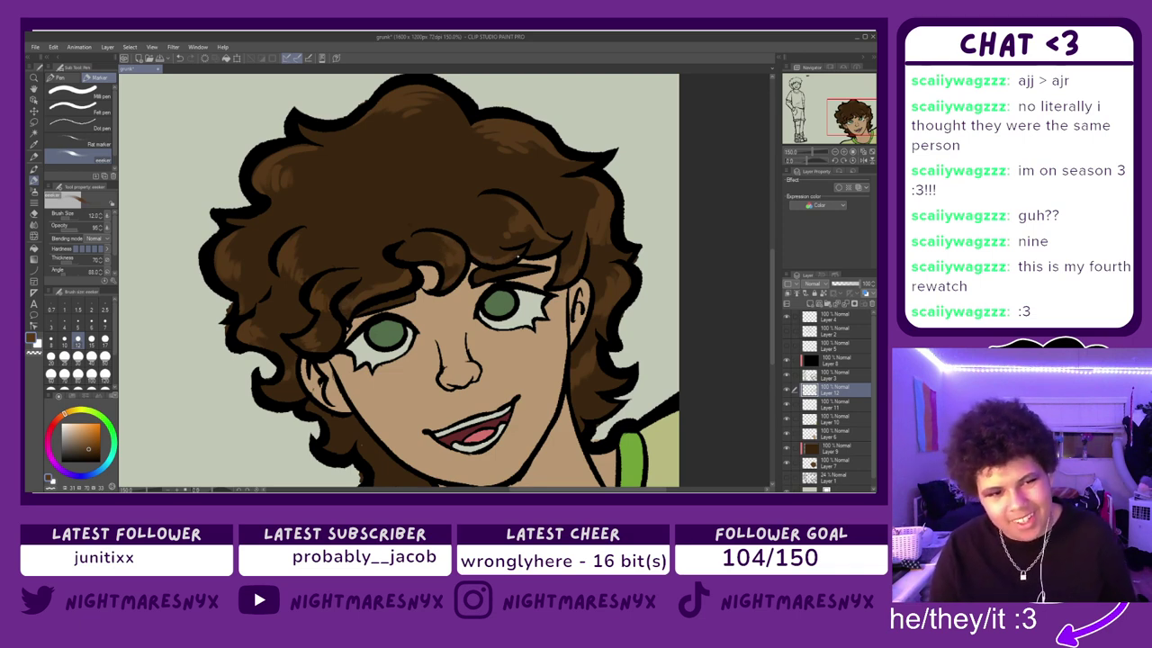
pyautogui.click(487, 205)
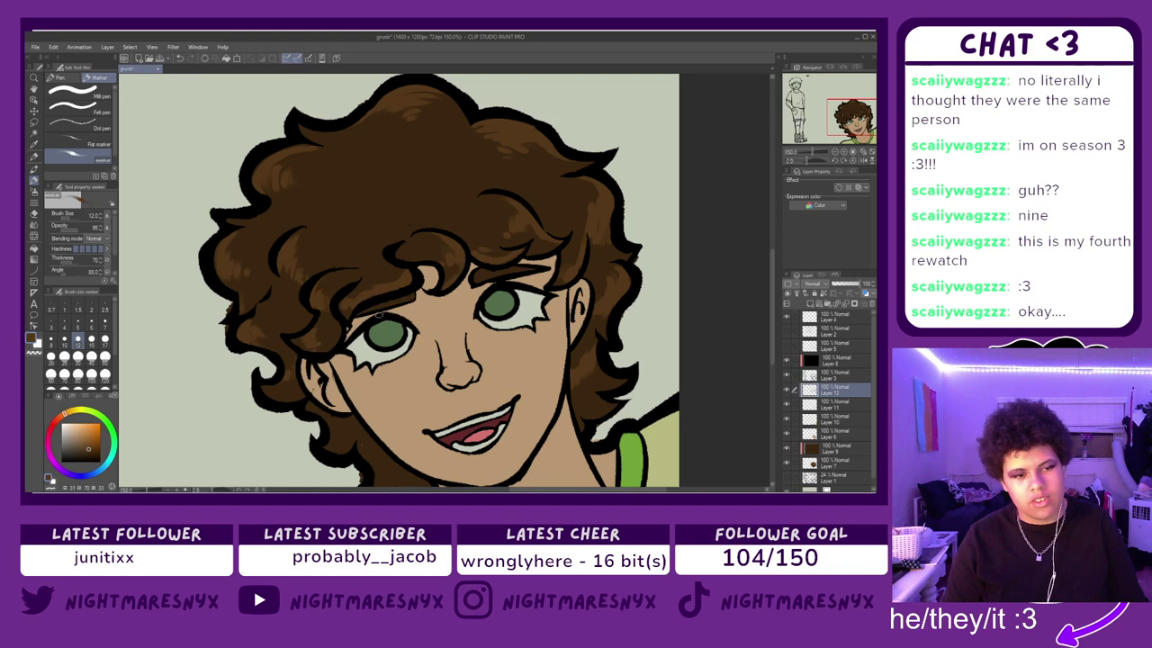
# - Add a new layer directly beneath the hair highlights layer and above the iris color layer
pyautogui.hotkey('ctrl', '-')
pyautogui.hotkey('ctrl', '-')
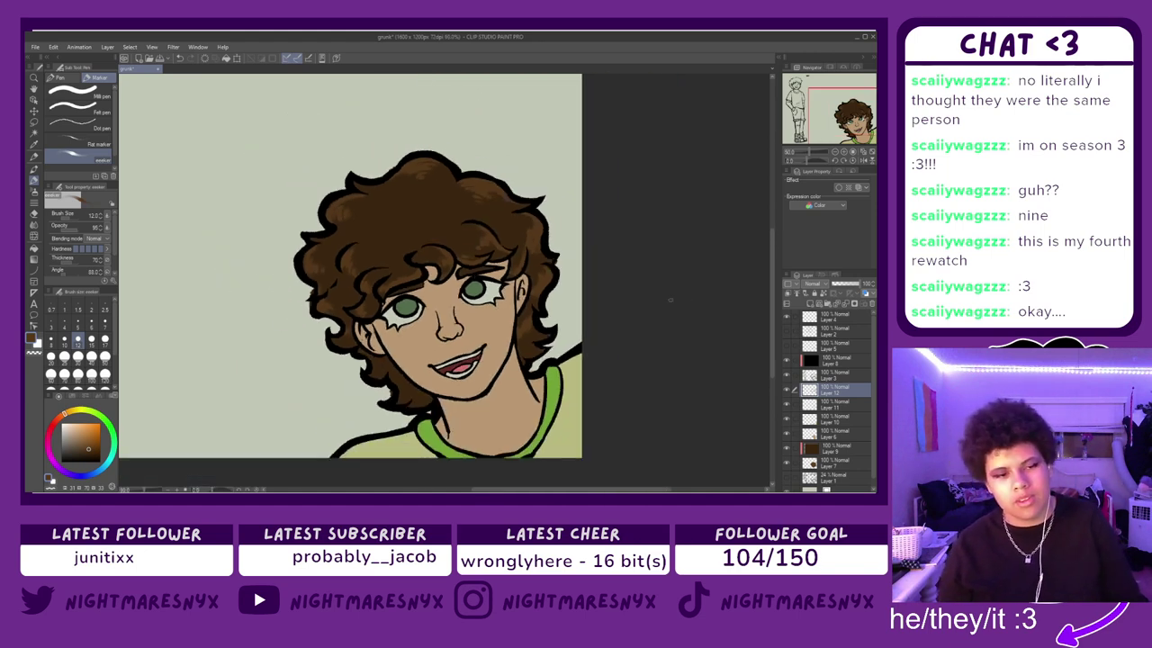
pyautogui.hotkey('ctrl', '+')
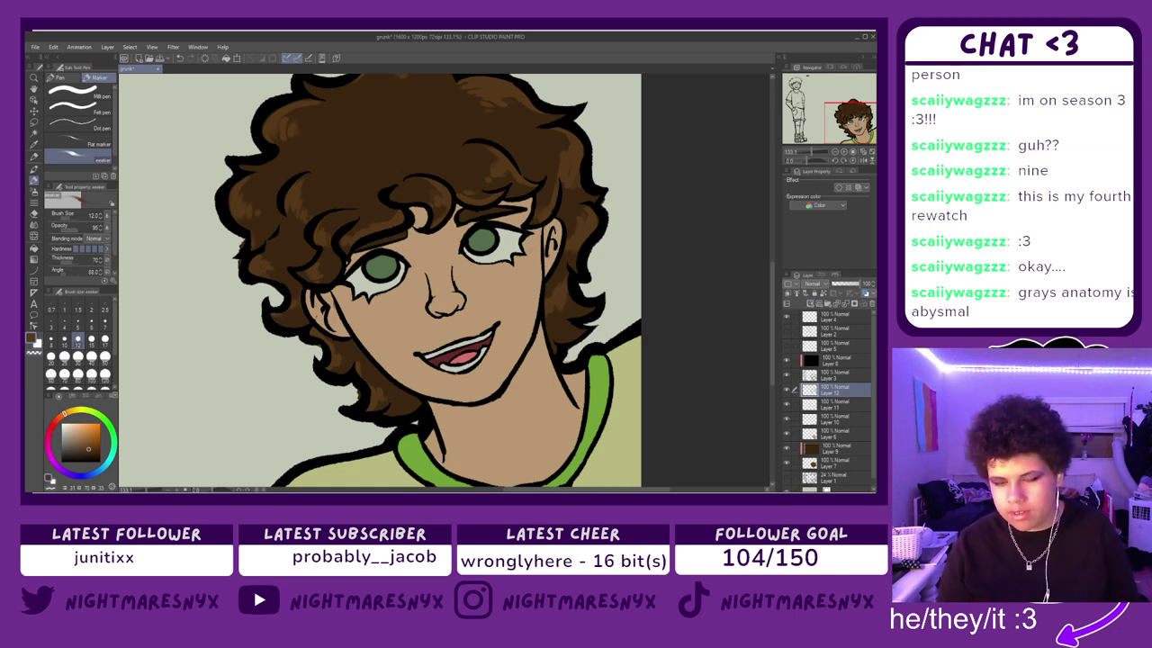
pyautogui.click(829, 405)
pyautogui.hotkey('ctrl', 'shift', 'n')
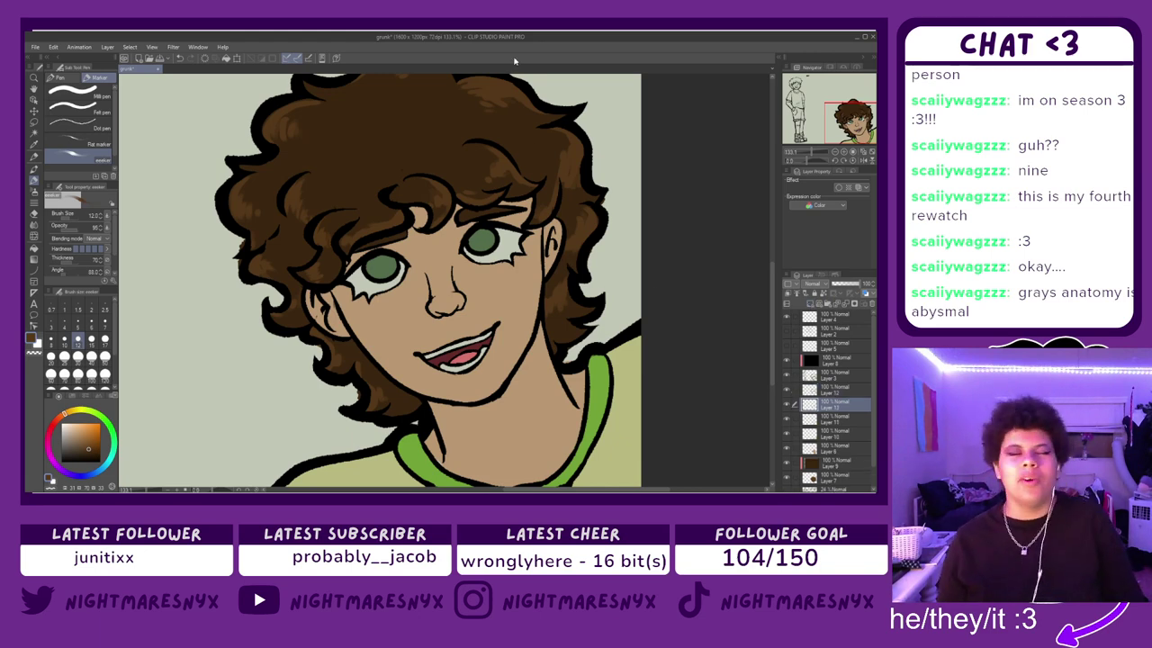
# - Sample the hair's brown above the central bang curl and darken it into a shadow color, undoing the test stroke
pyautogui.scroll(1, 456, 155)
pyautogui.scroll(5, 456, 155)
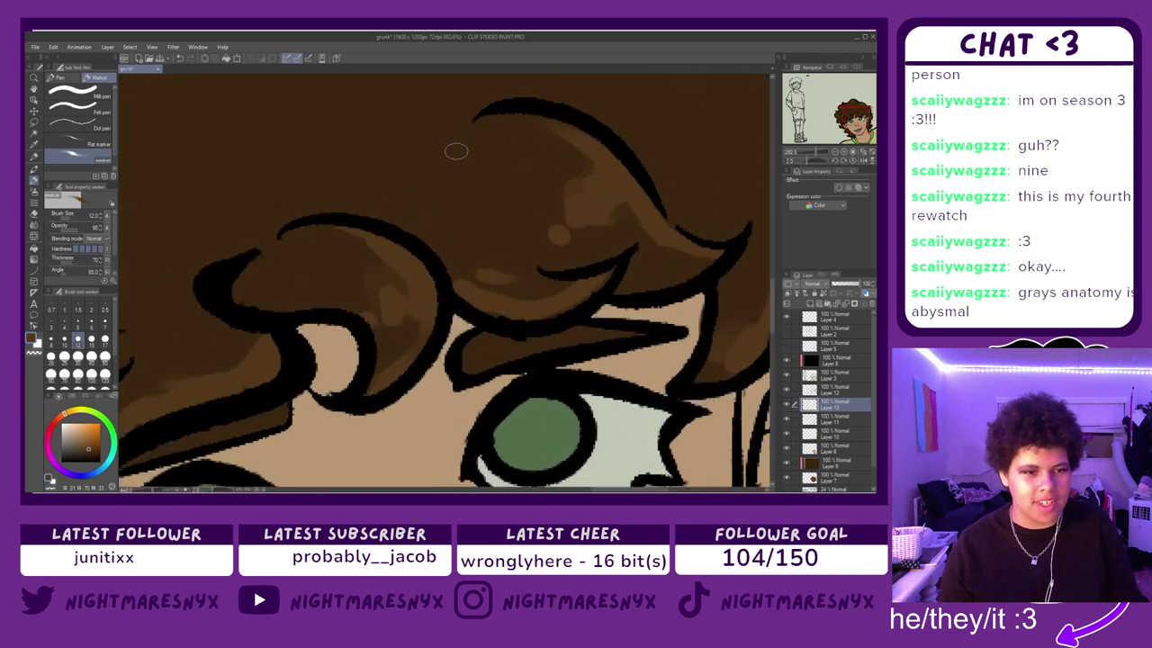
pyautogui.keyDown('alt'); pyautogui.click(308, 221); pyautogui.keyUp('alt')
pyautogui.moveTo(308, 218); pyautogui.dragTo(301, 217)
pyautogui.keyDown('alt'); pyautogui.click(309, 223); pyautogui.keyUp('alt')
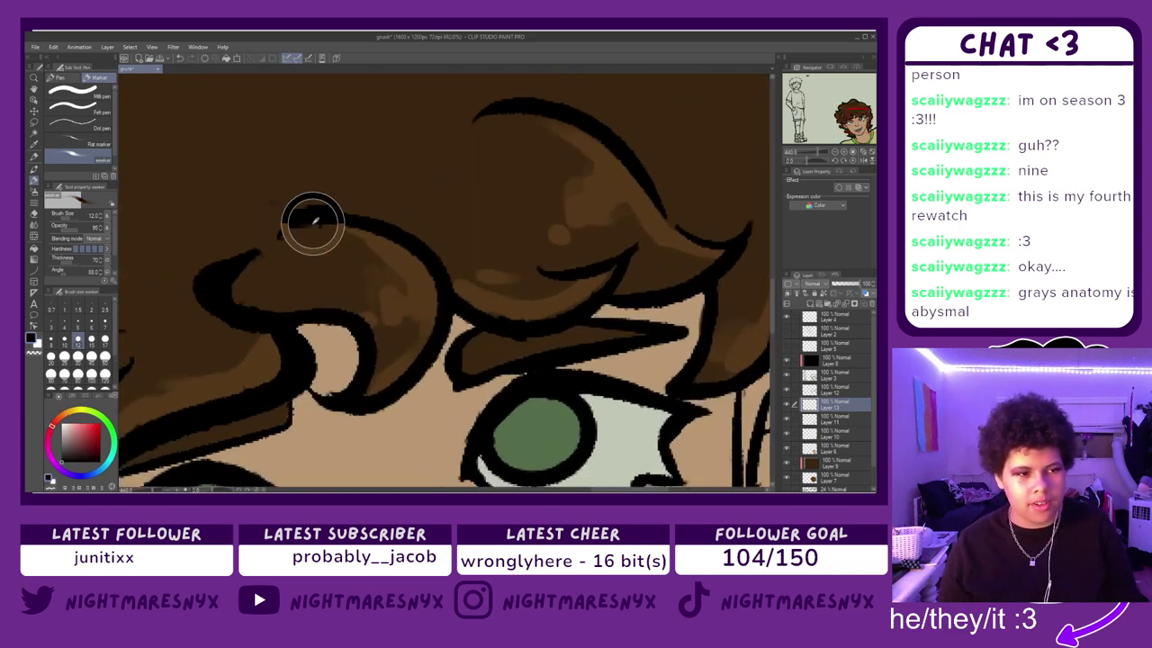
pyautogui.keyDown('alt'); pyautogui.click(312, 224); pyautogui.keyUp('alt')
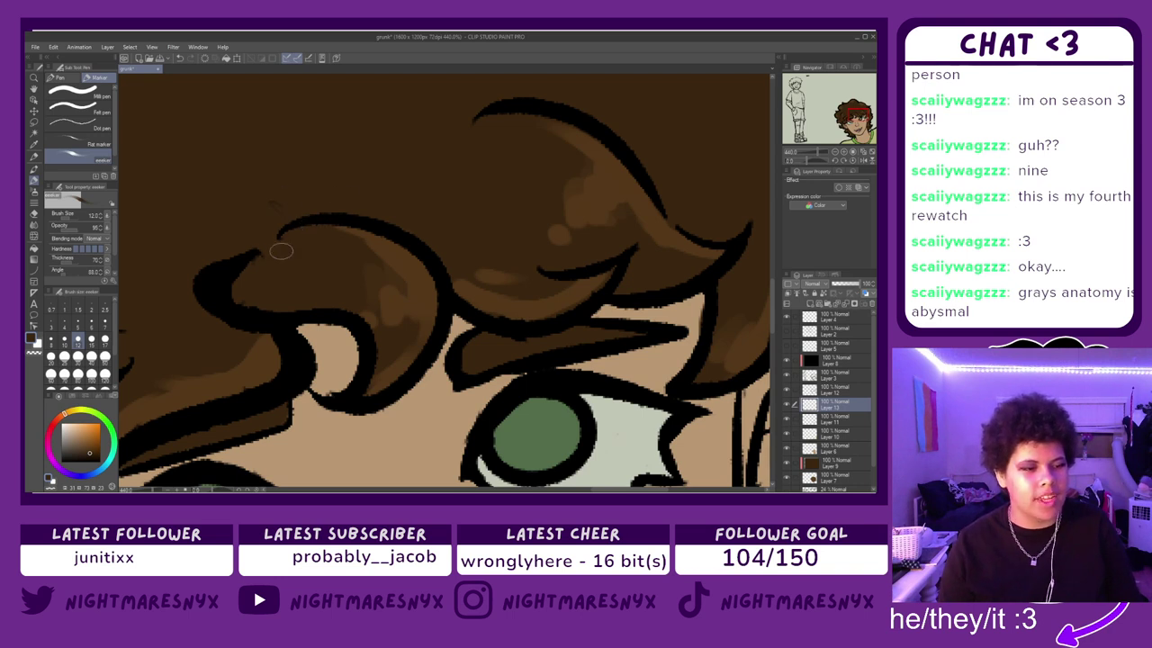
pyautogui.click(94, 454)
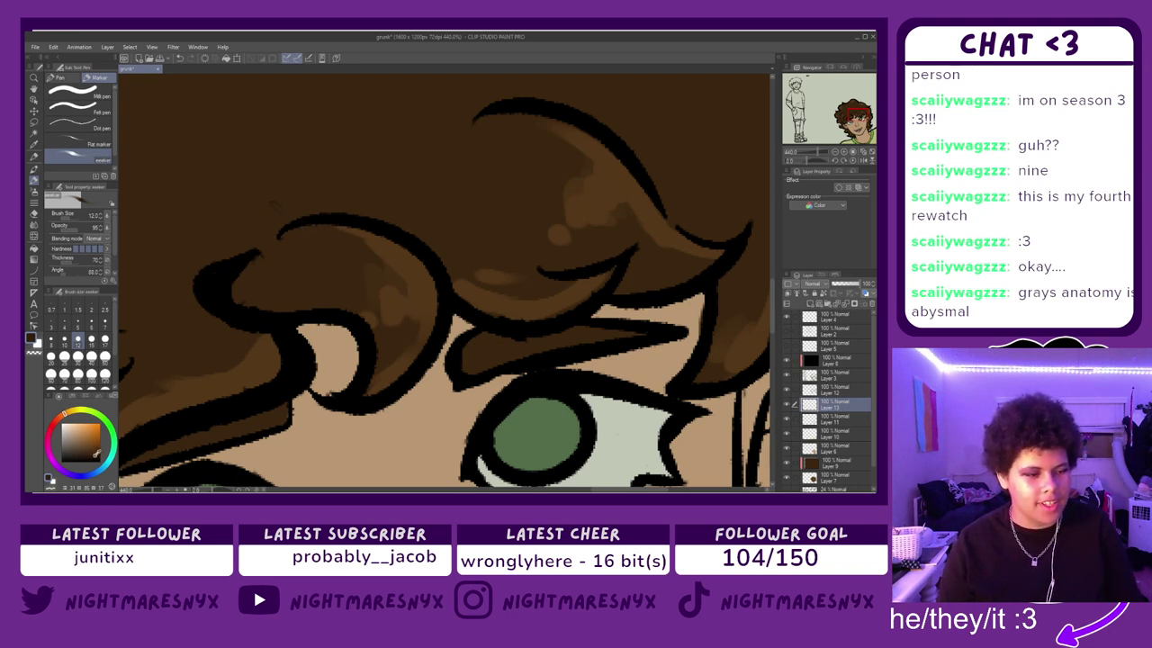
pyautogui.hotkey('ctrl', 'z')
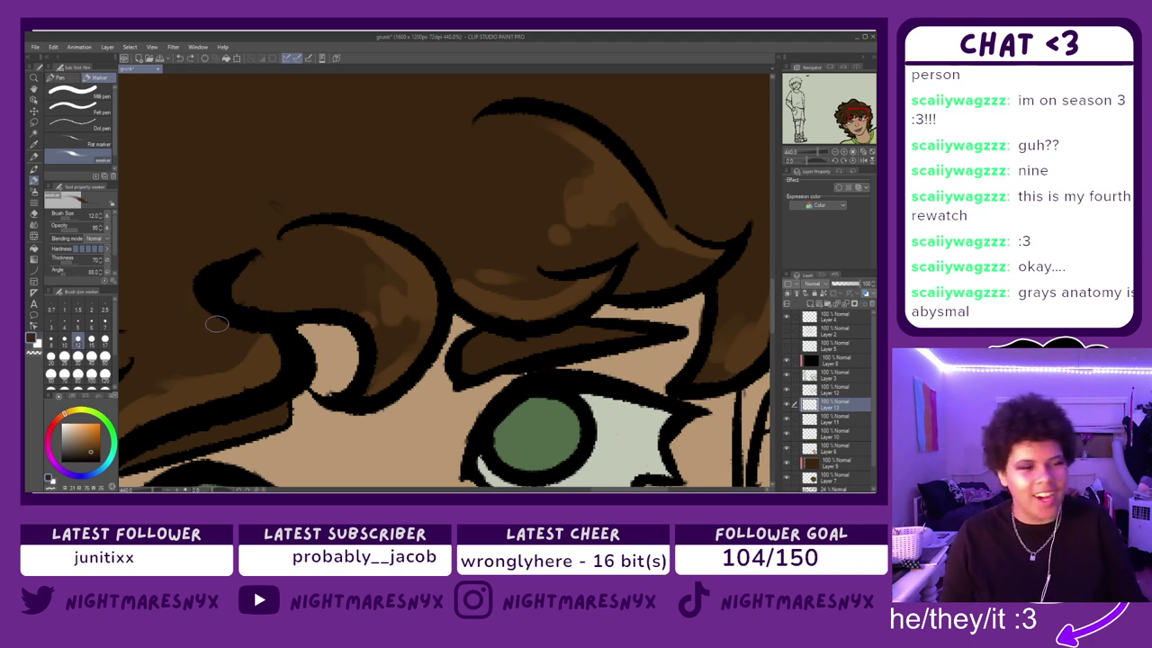
pyautogui.moveTo(218, 284); pyautogui.dragTo(254, 261)
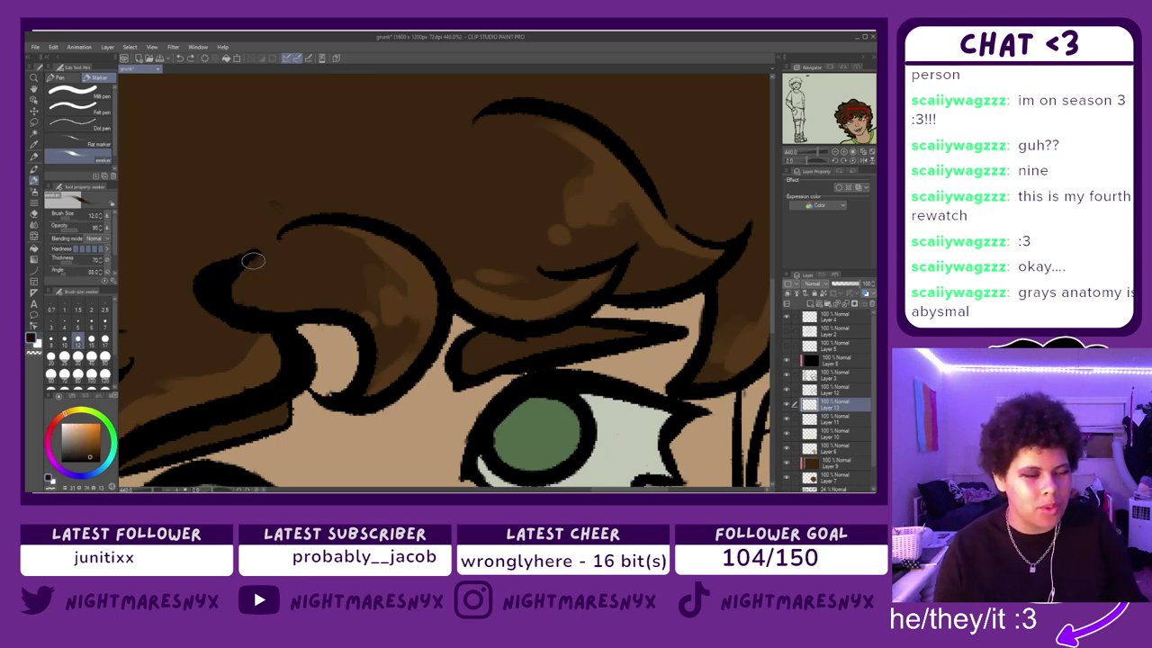
pyautogui.moveTo(222, 264); pyautogui.dragTo(235, 358)
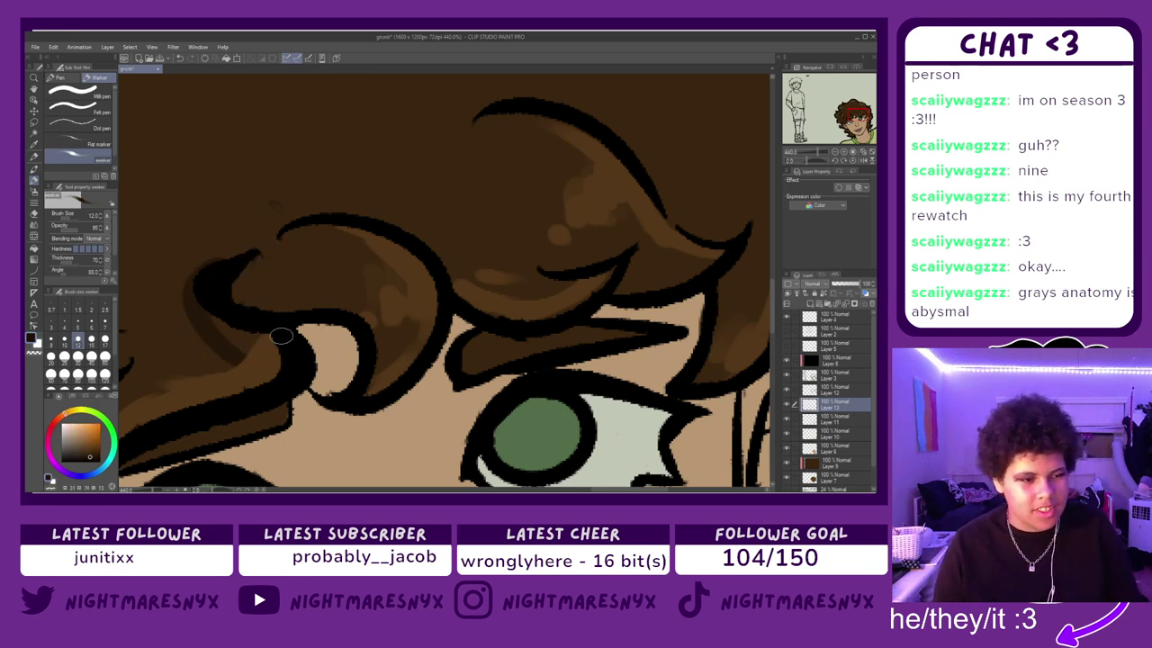
pyautogui.hotkey('ctrl', 'z')
# - Paint a dark brown marker shadow above the central bang curl and soften it with the Blur tool at size 120
pyautogui.moveTo(308, 218); pyautogui.dragTo(423, 236)
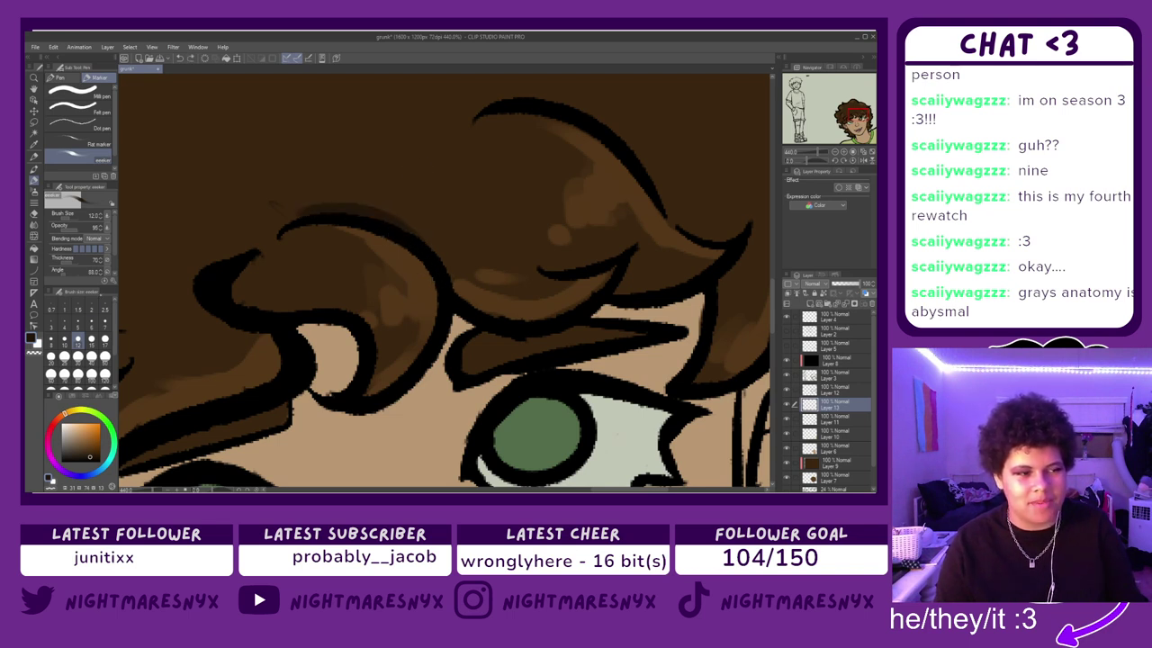
pyautogui.click(34, 224)
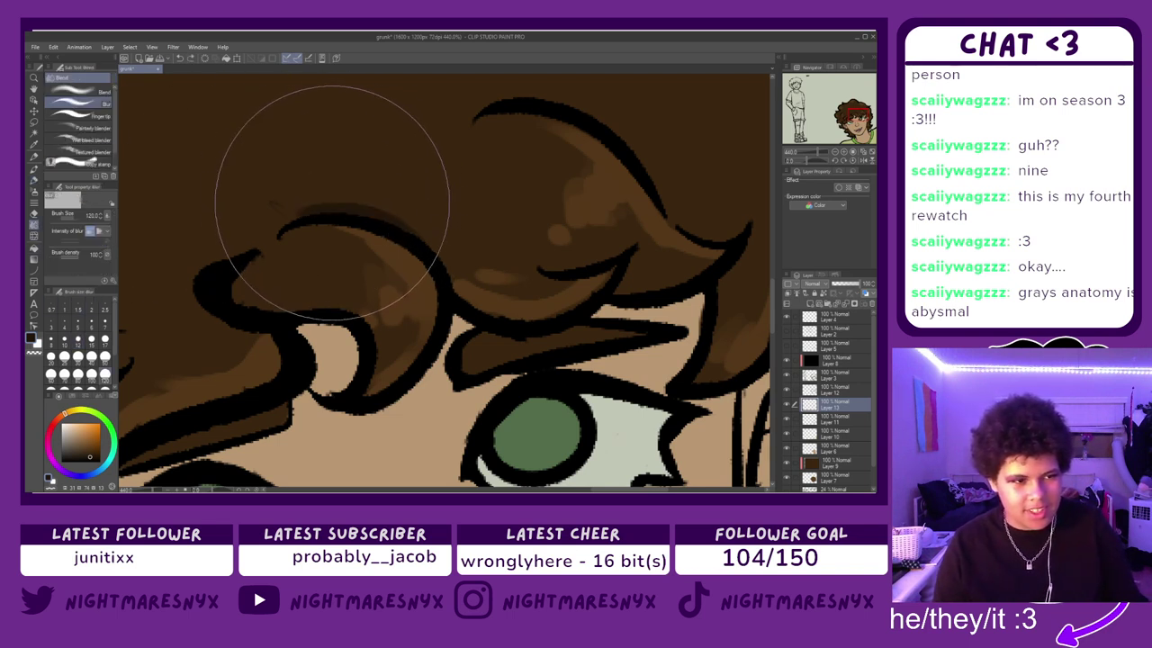
pyautogui.moveTo(385, 213)
pyautogui.mouseDown()
pyautogui.moveTo(434, 244)
pyautogui.moveTo(414, 215)
pyautogui.moveTo(297, 207)
pyautogui.mouseUp()
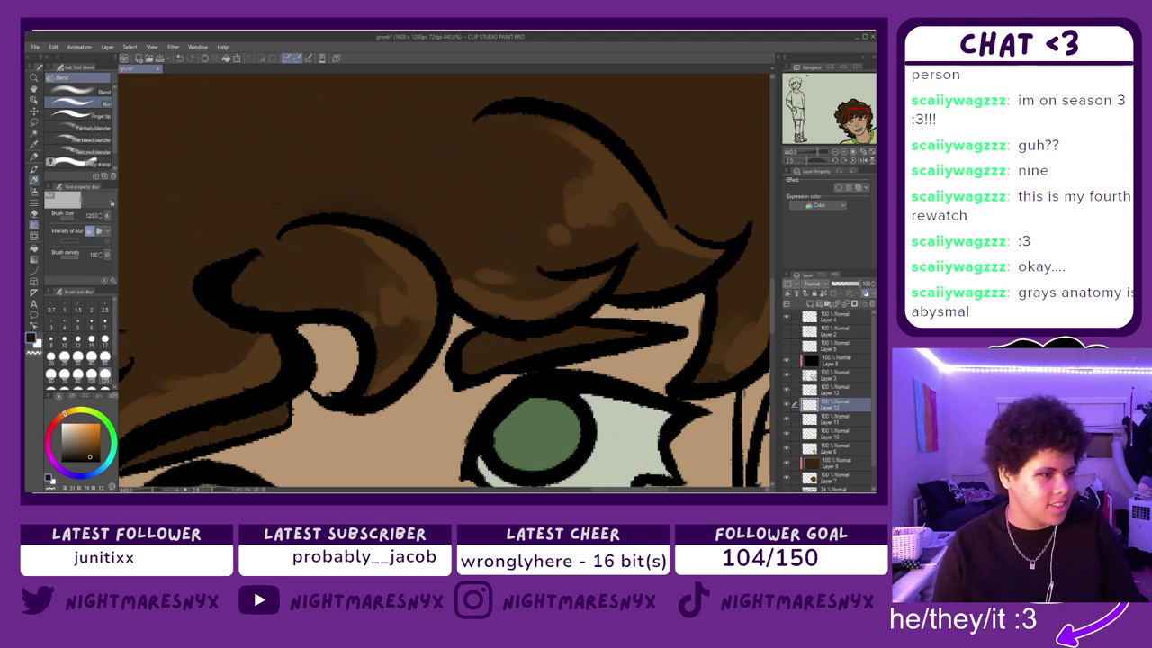
pyautogui.click(35, 180)
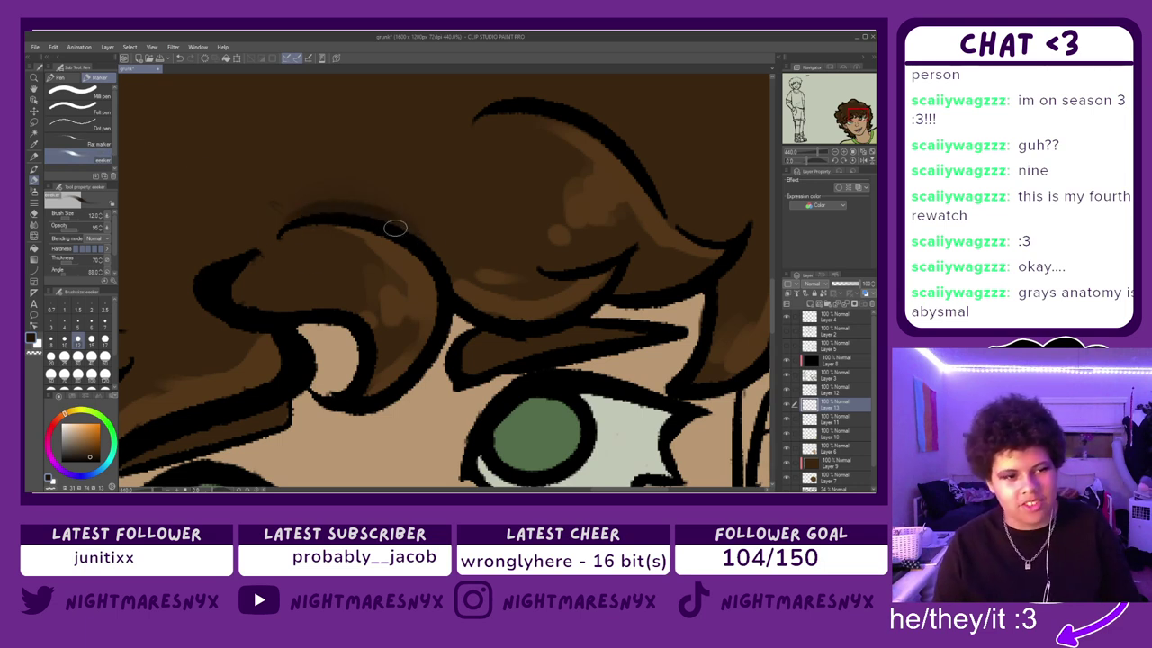
pyautogui.moveTo(319, 193); pyautogui.dragTo(385, 204)
pyautogui.hotkey('ctrl', 'z')
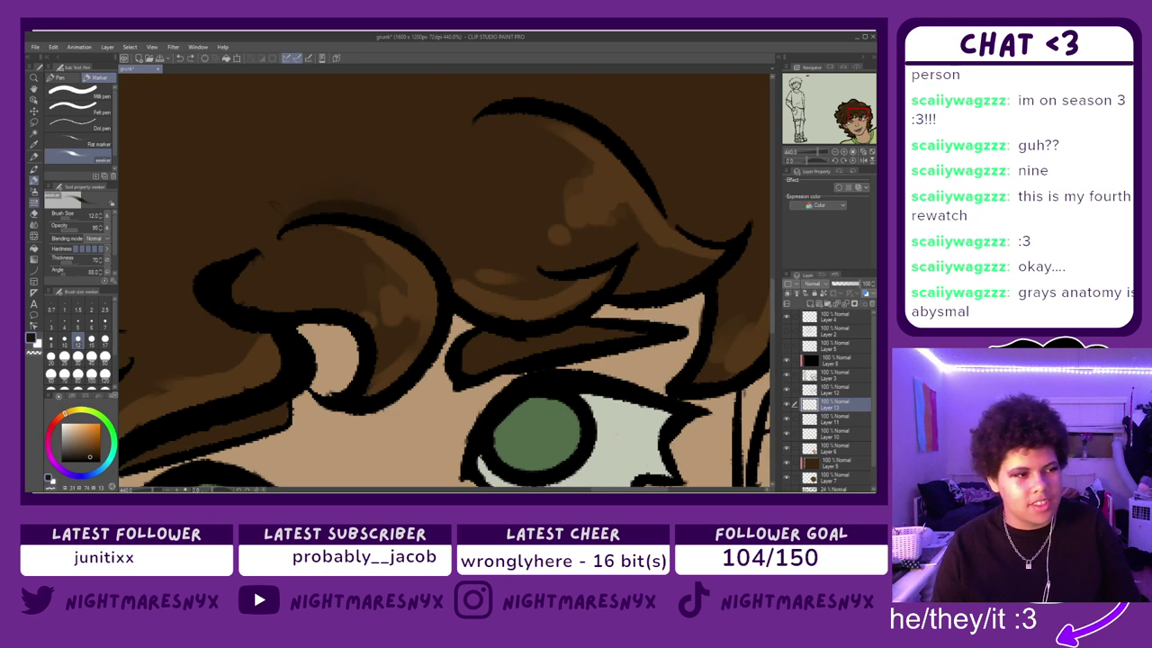
# - Shade the hair above the central and viewer's-right bang curls in sampled dark brown with the Soft airbrush at size 10
pyautogui.click(34, 202)
pyautogui.click(35, 179)
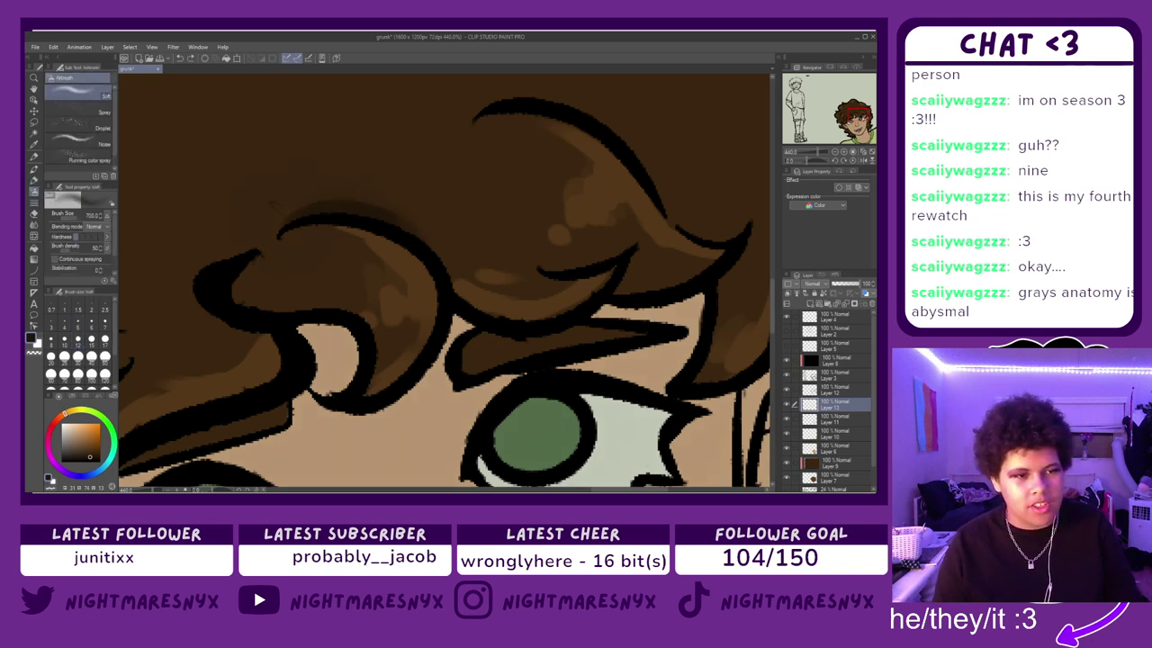
pyautogui.click(63, 340)
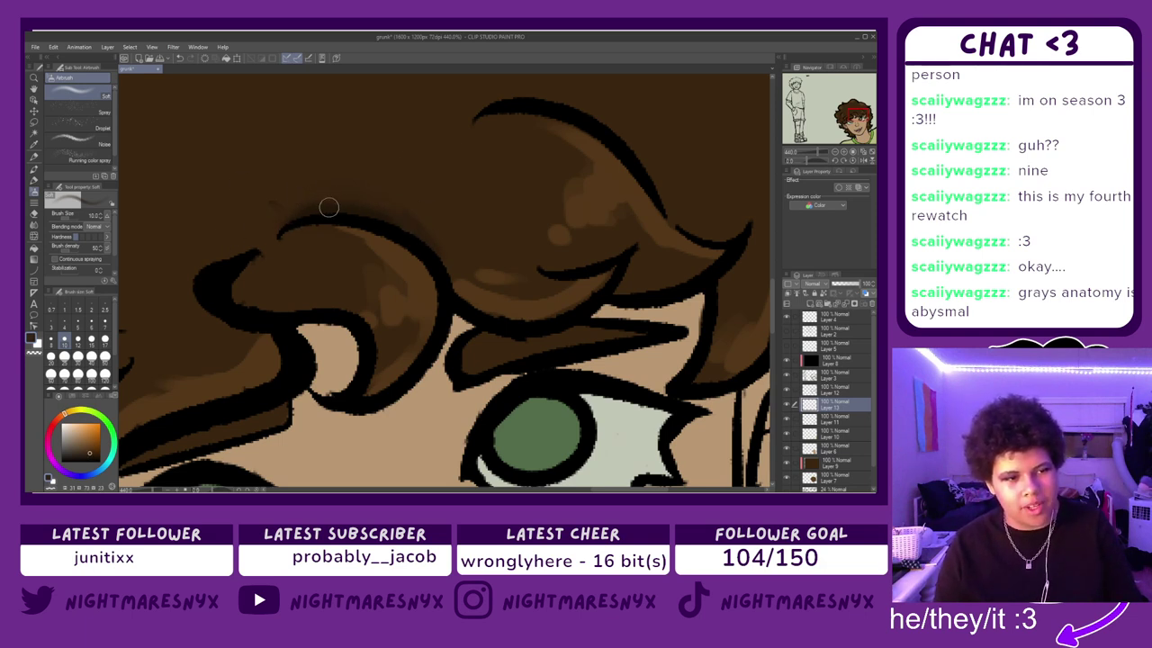
pyautogui.keyDown('alt'); pyautogui.click(321, 212); pyautogui.keyUp('alt')
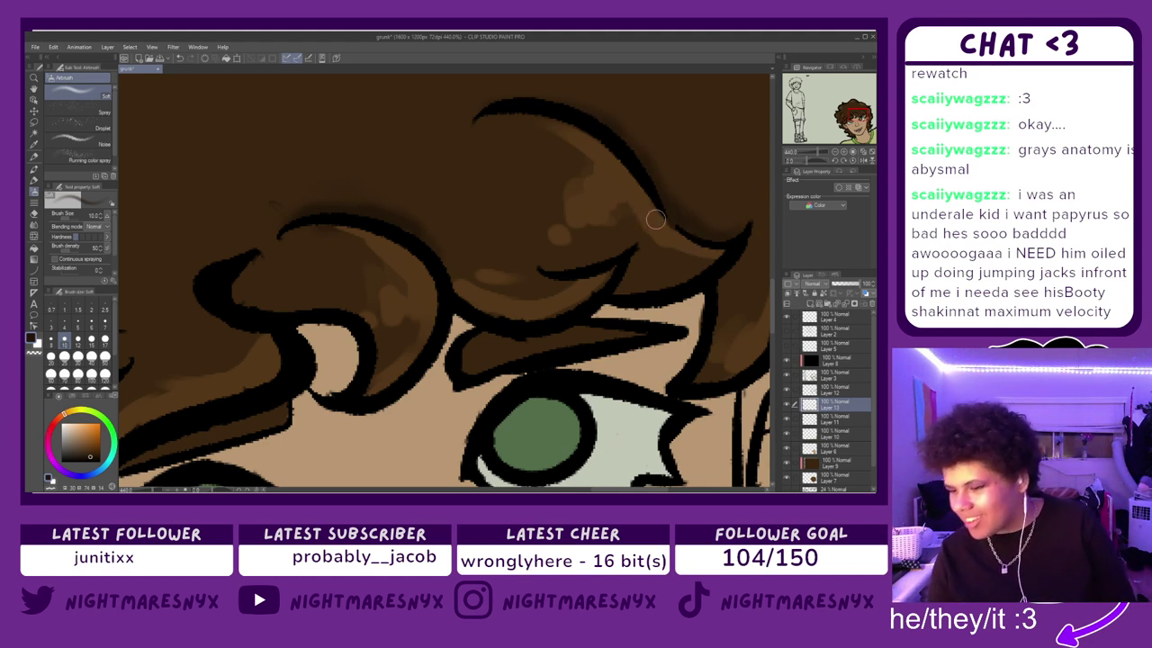
pyautogui.scroll(-6, 655, 219)
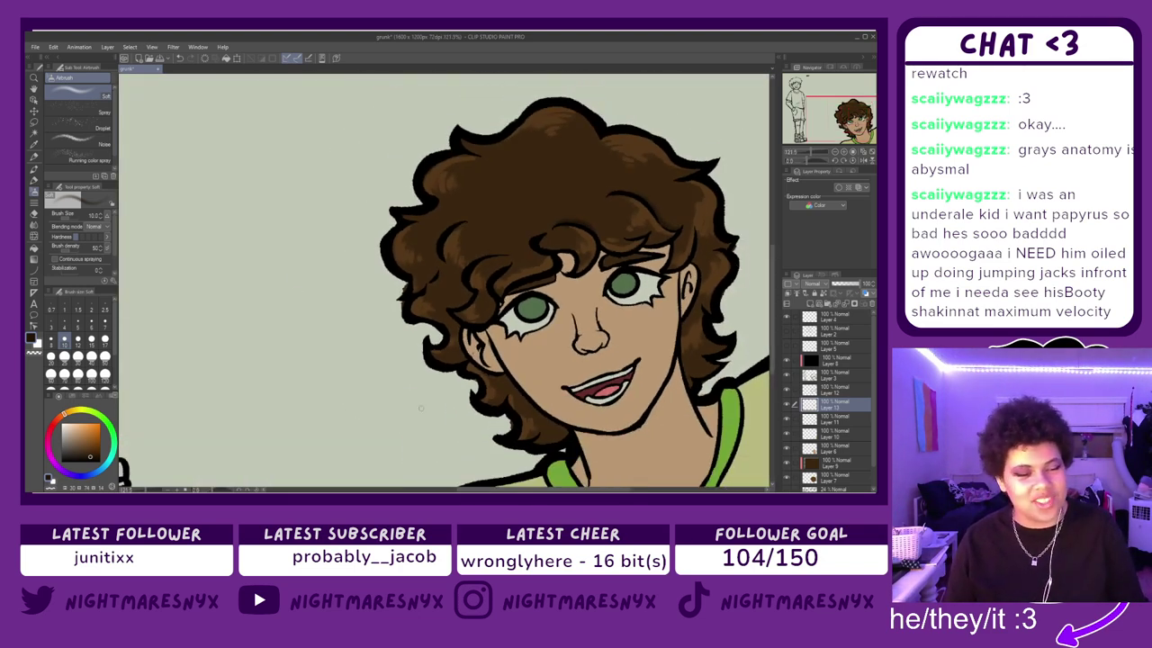
pyautogui.scroll(4, 407, 238)
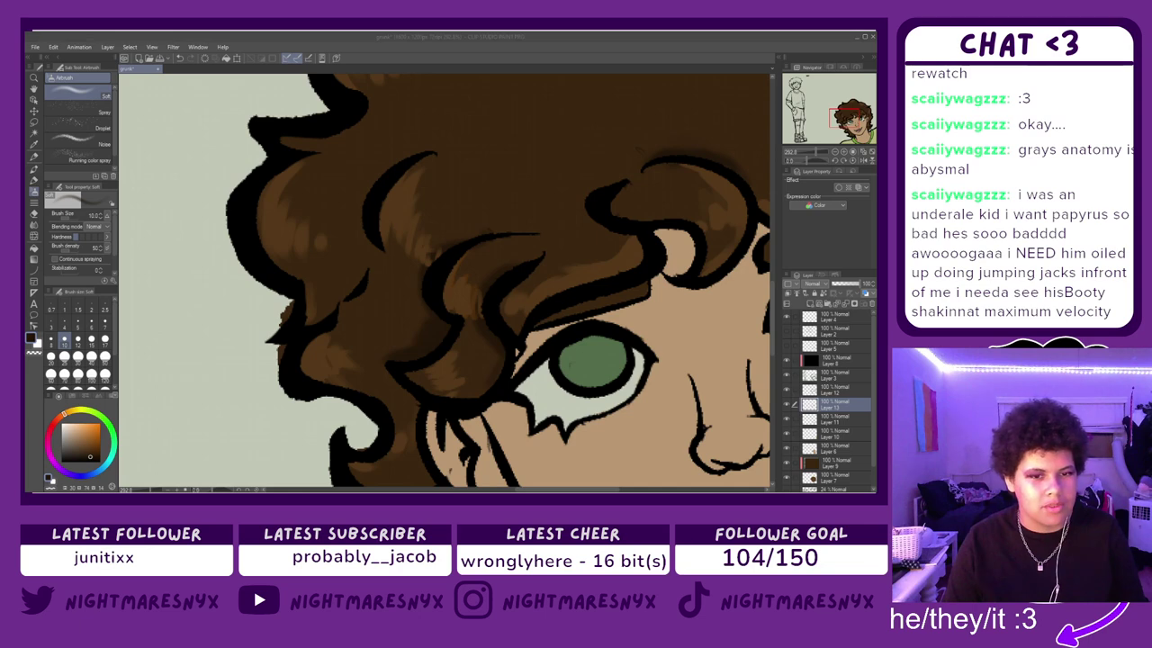
# - Shade the curls beside the character's left-hand eye with the dark brown Soft airbrush and soften them using Blur at size 12
pyautogui.click(376, 455)
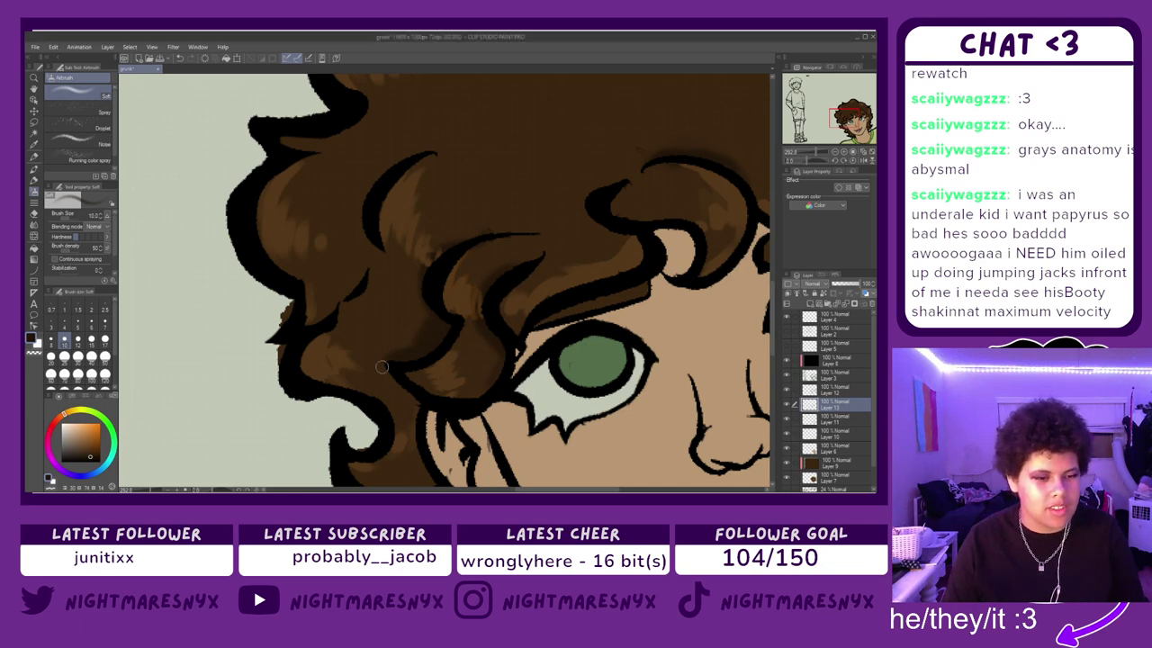
pyautogui.moveTo(396, 373); pyautogui.dragTo(414, 395)
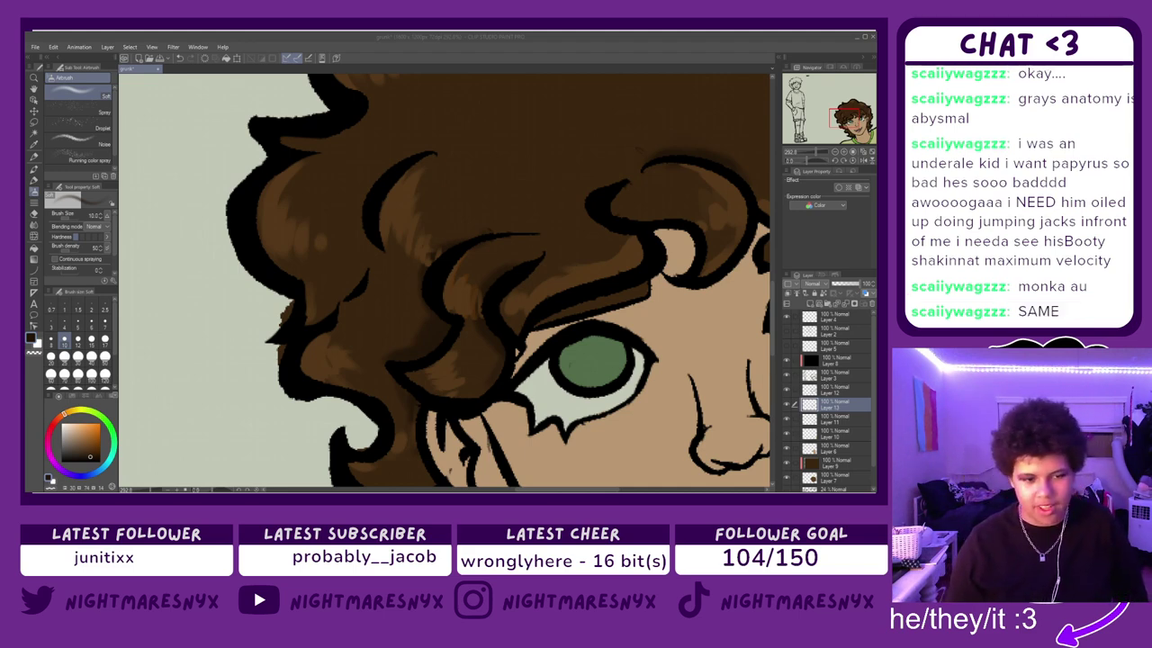
pyautogui.click(415, 478)
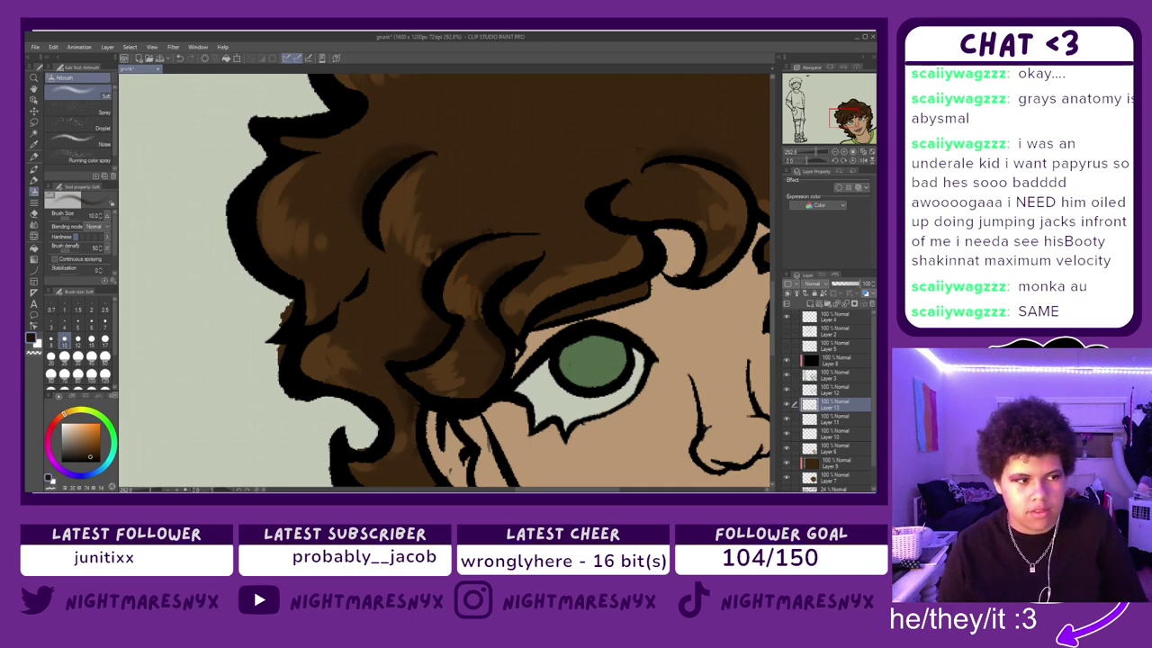
pyautogui.click(34, 225)
pyautogui.click(79, 340)
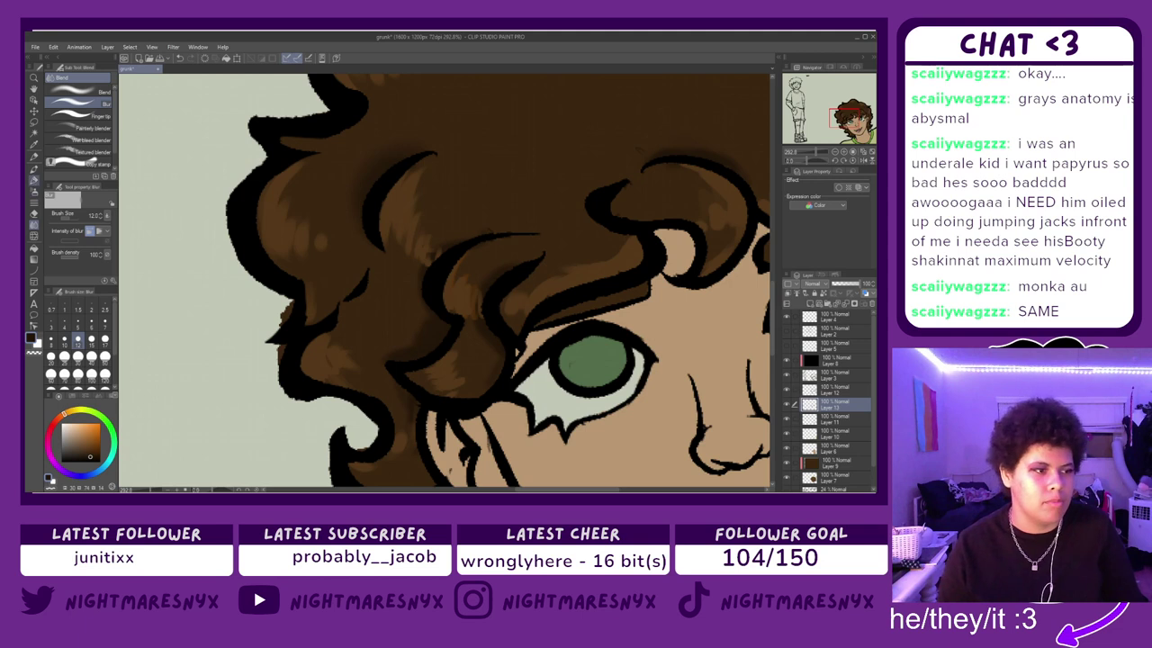
# - Deepen the shadow around the small curl left of the eye with the size 4 Wet wash brush and marker, softening it with Blur
pyautogui.click(36, 167)
pyautogui.click(35, 178)
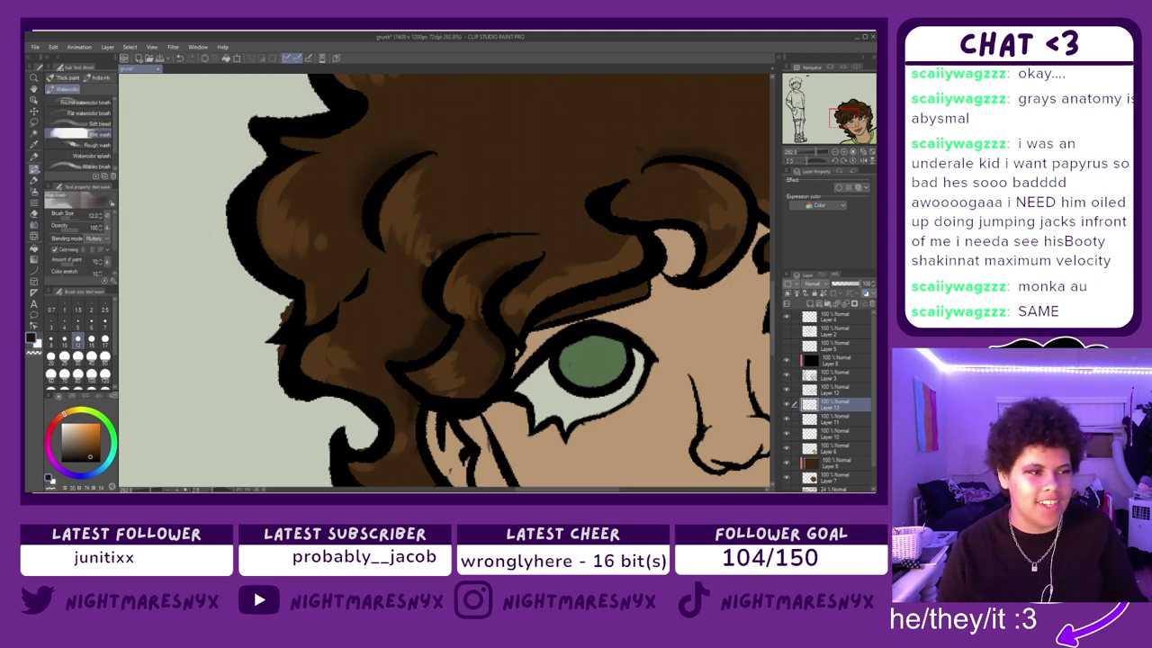
pyautogui.click(64, 321)
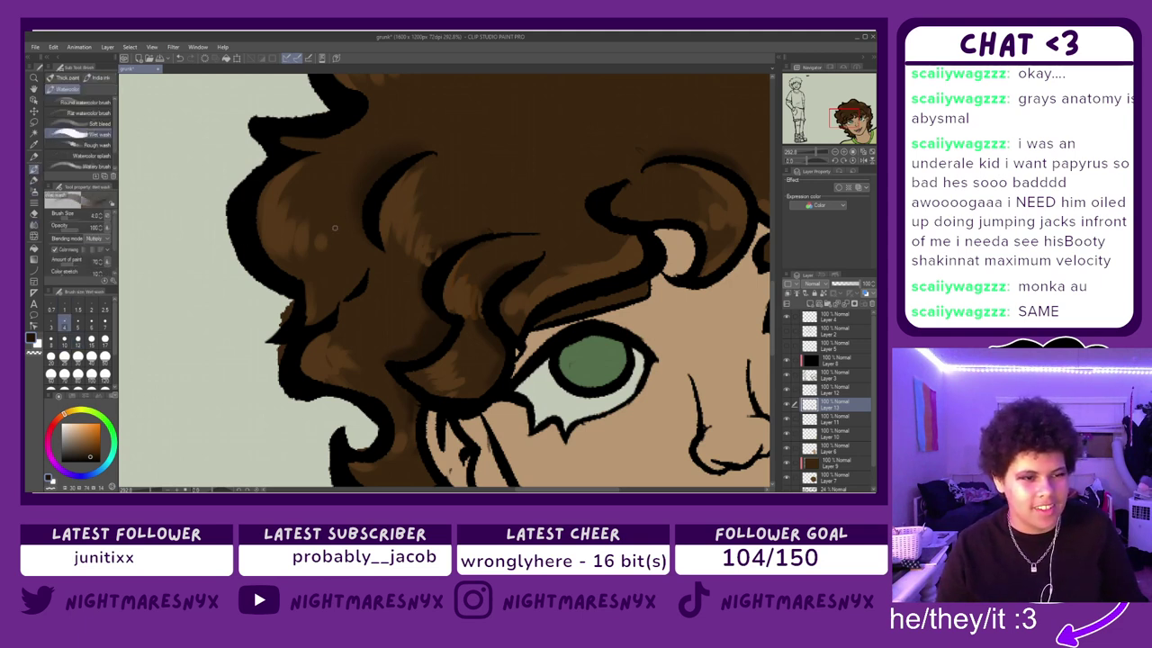
pyautogui.click(35, 179)
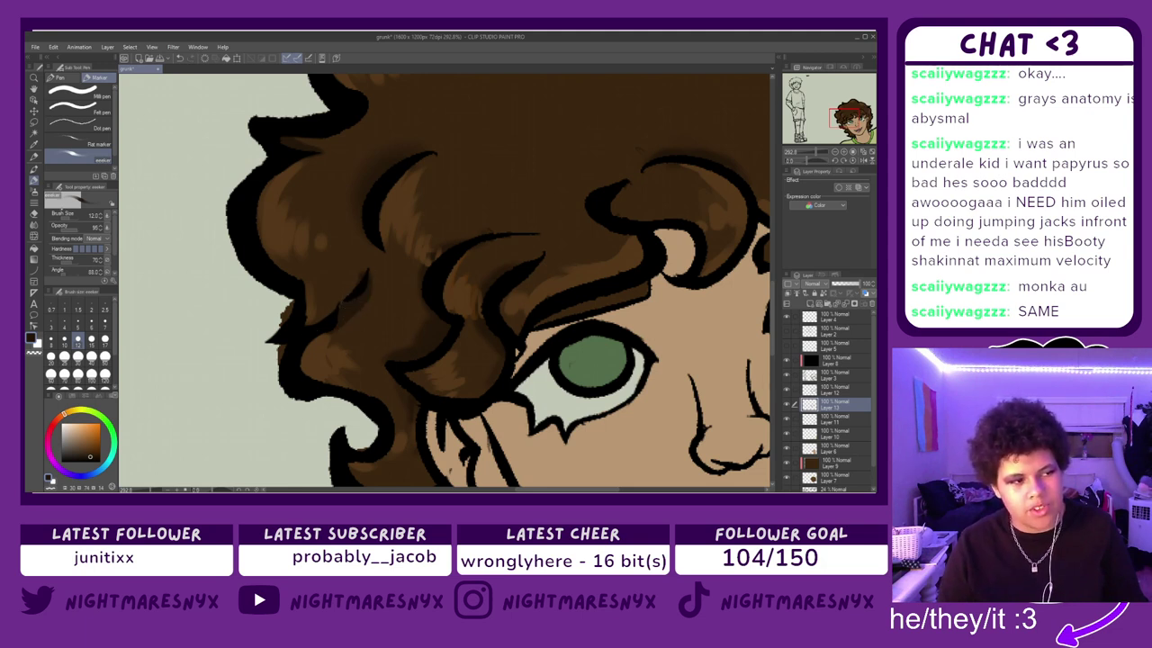
pyautogui.press('j')
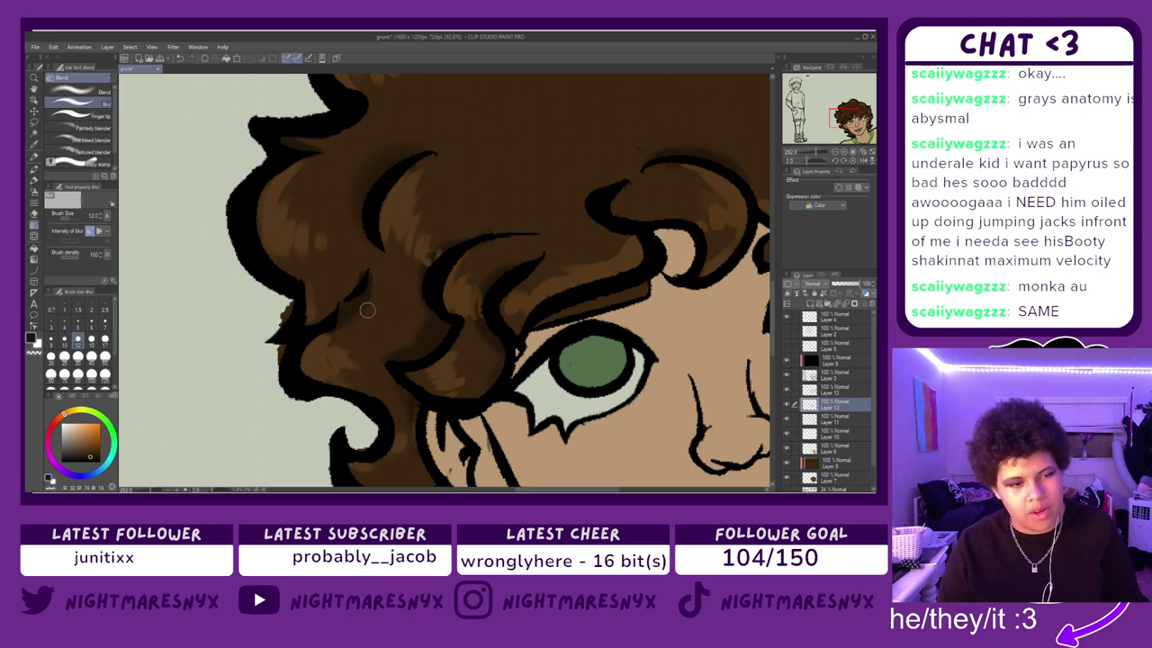
pyautogui.press('e')
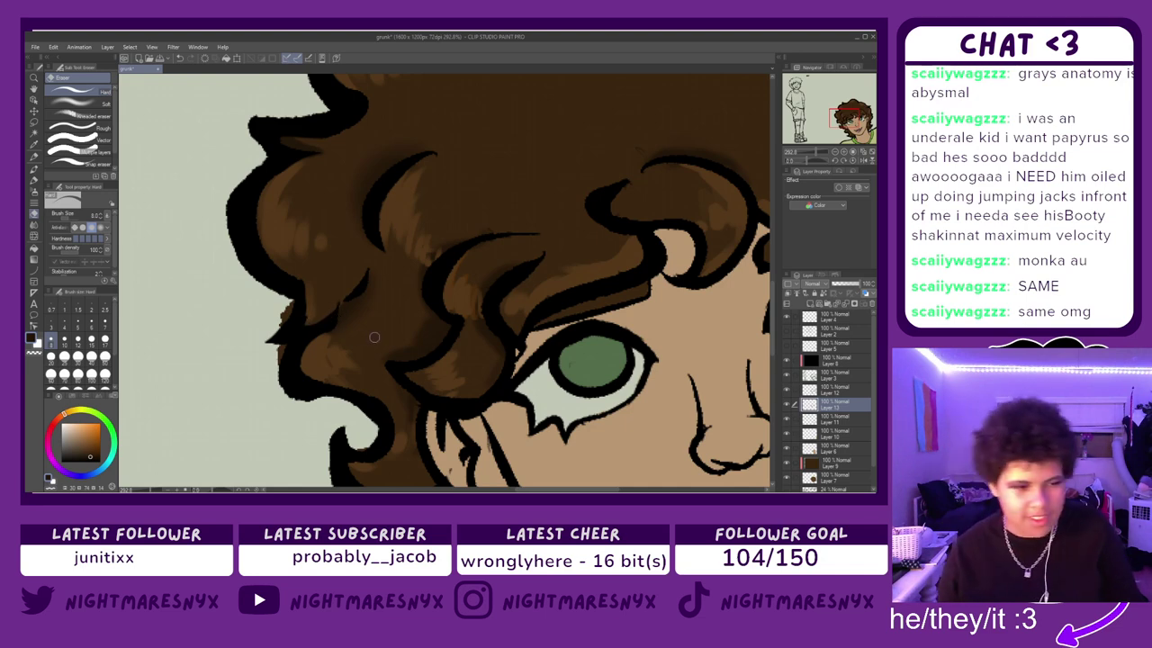
# - Add dark marker shading to the fringe and the hair beside the right-hand ear, and blend it with Blur
pyautogui.scroll(-8, 374, 337)
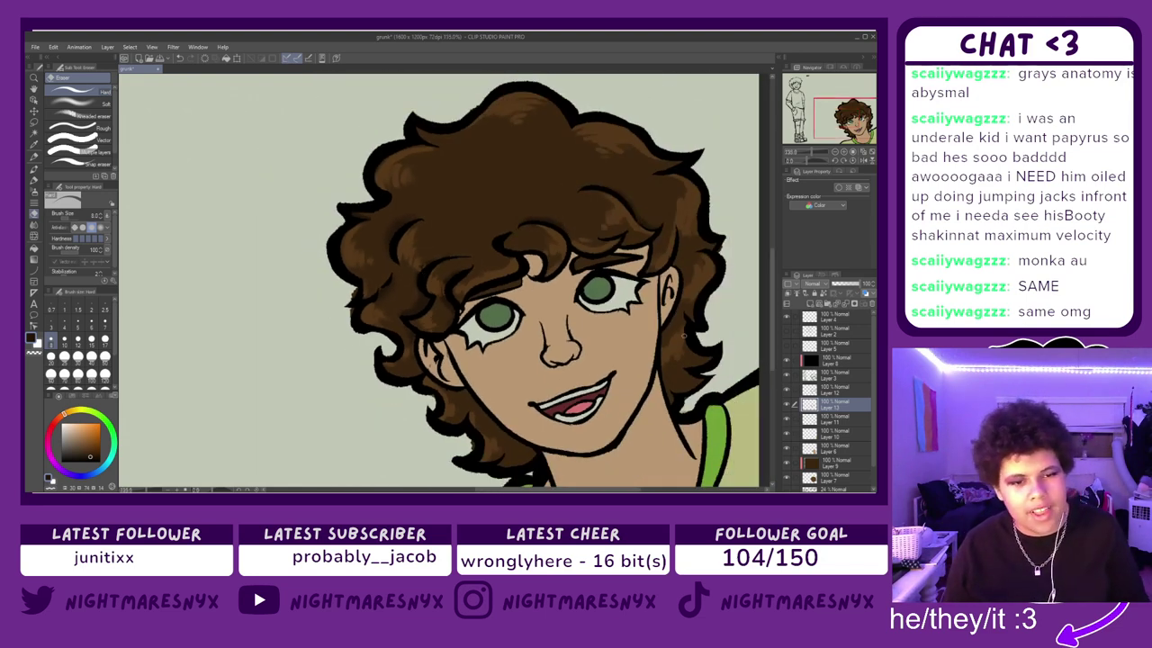
pyautogui.scroll(5, 727, 310)
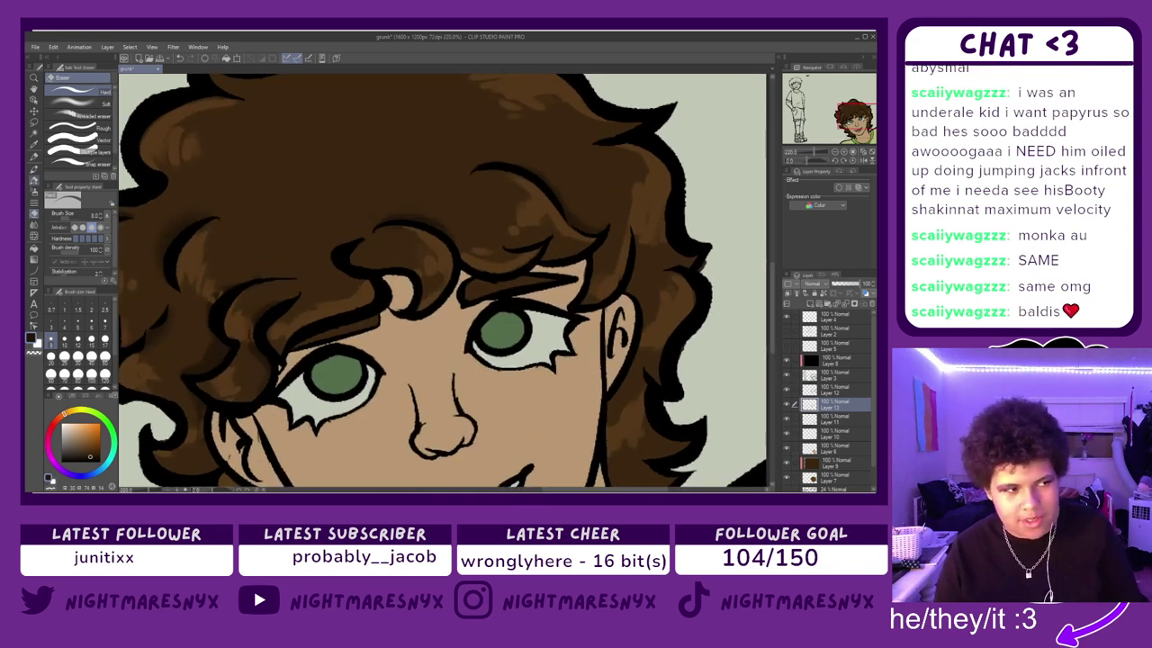
pyautogui.press('p')
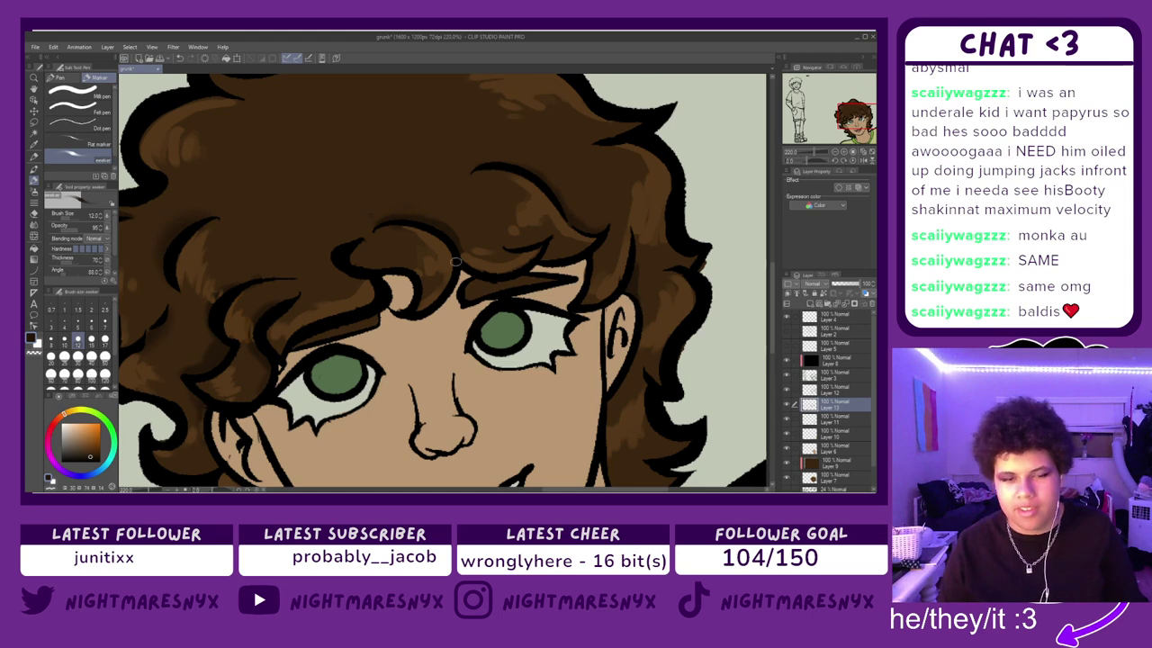
pyautogui.press('j')
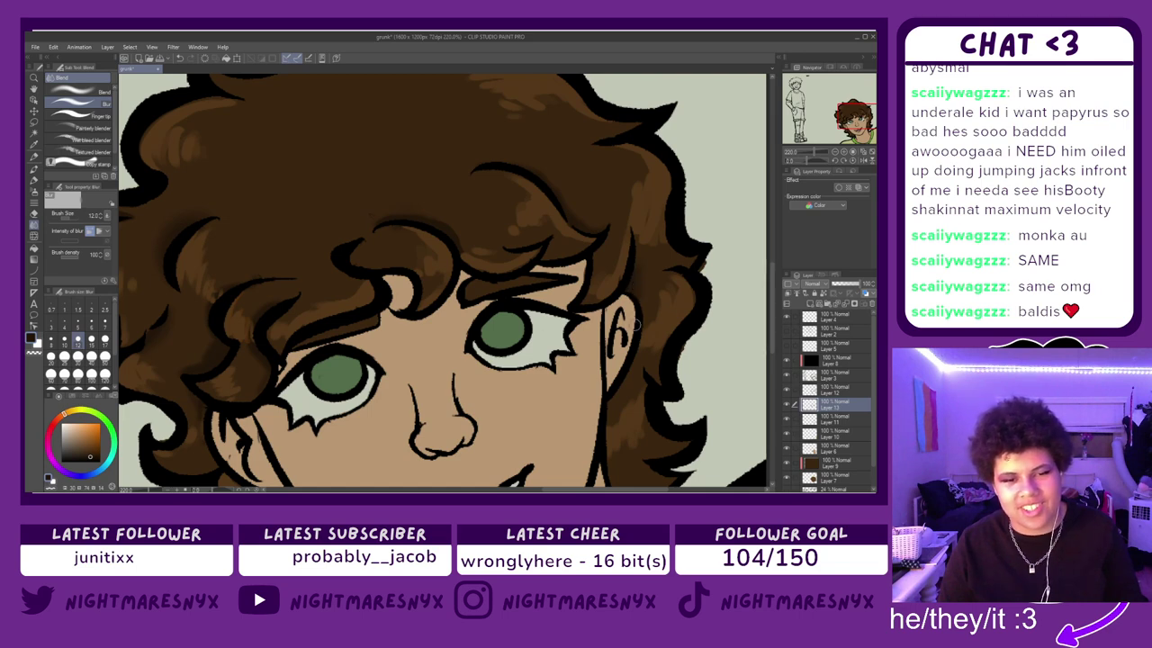
pyautogui.press('p')
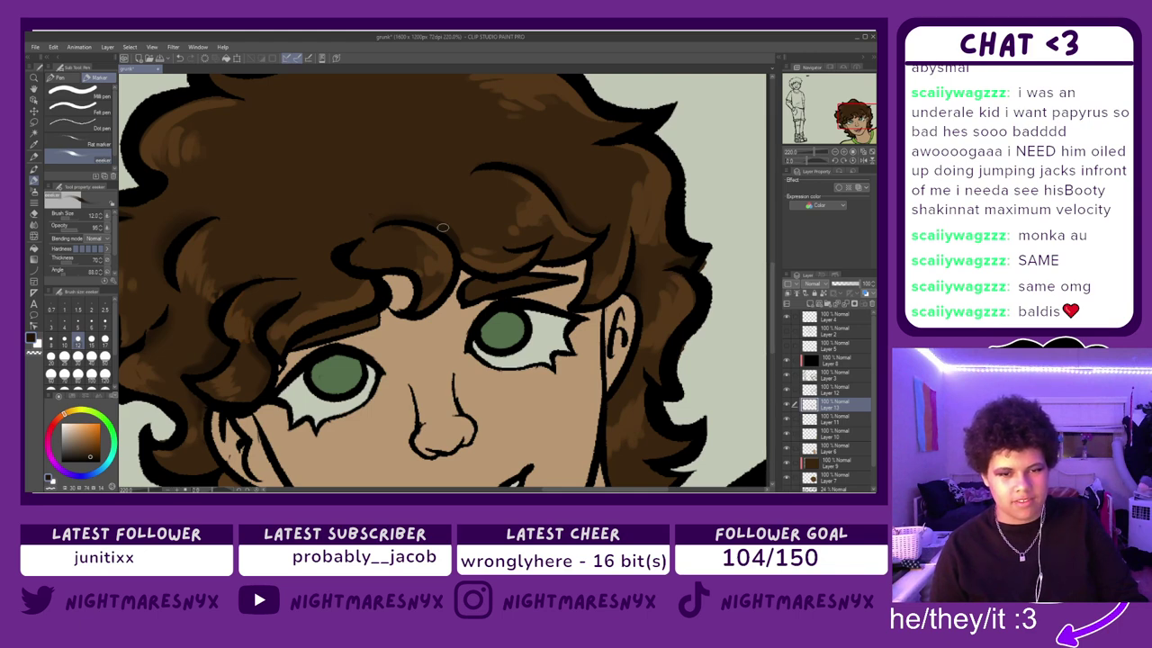
pyautogui.click(34, 221)
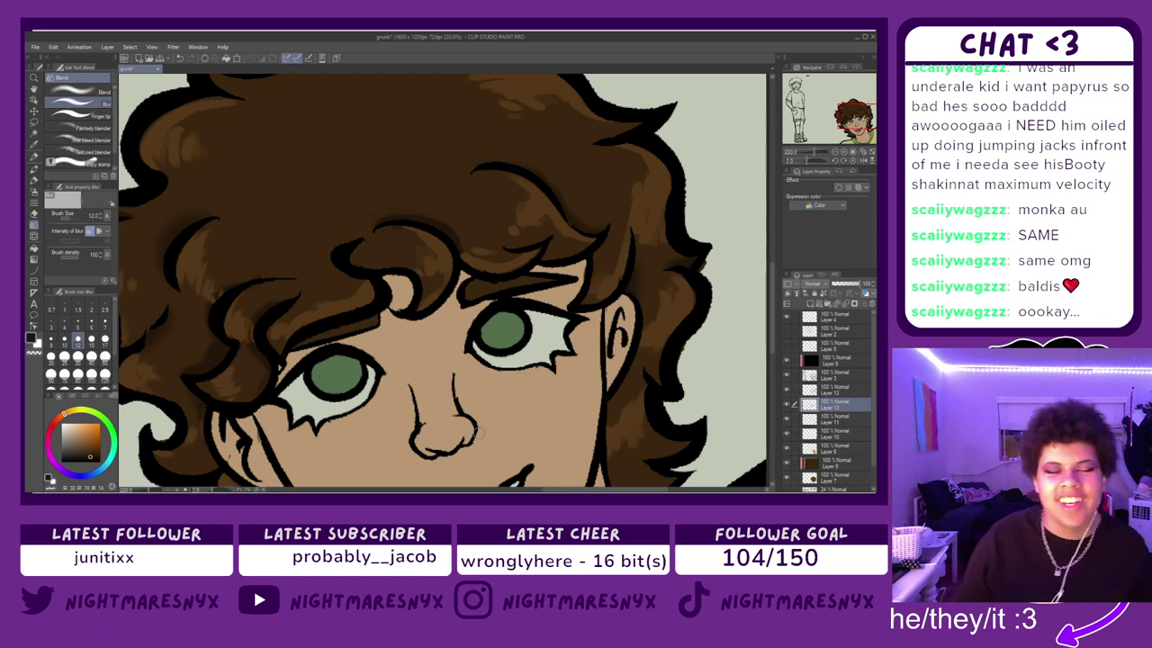
# - Shade the hair around the right-hand ear with the size 12 marker, undoing the stray stroke
pyautogui.scroll(-4, 479, 434)
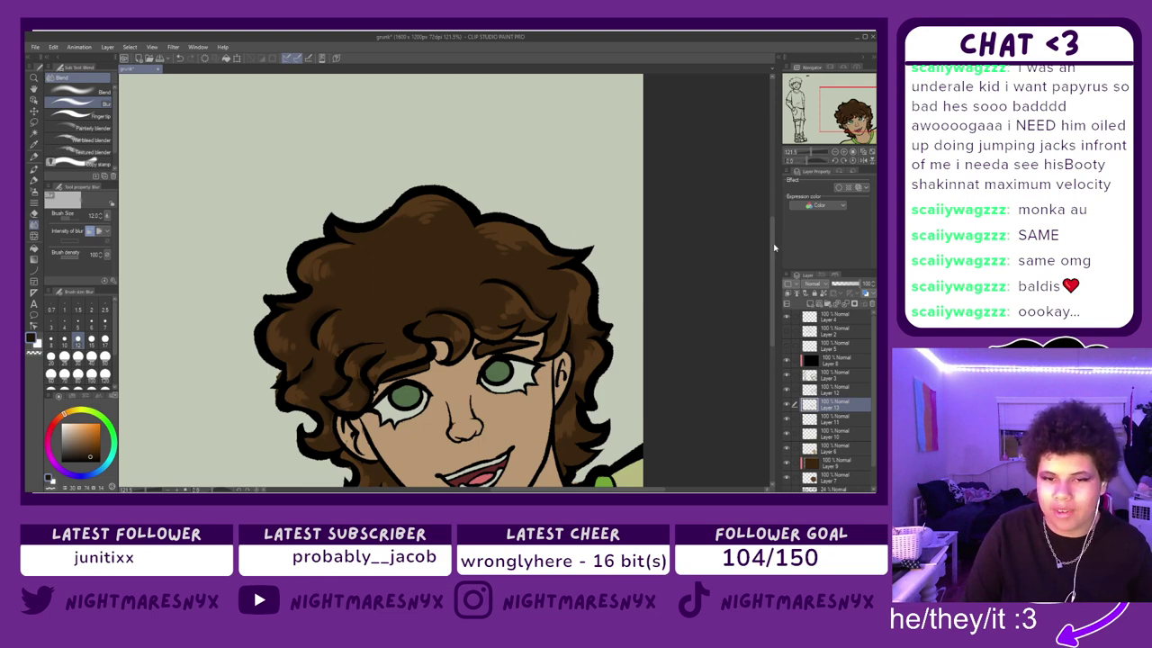
pyautogui.moveTo(773, 247); pyautogui.dragTo(774, 285)
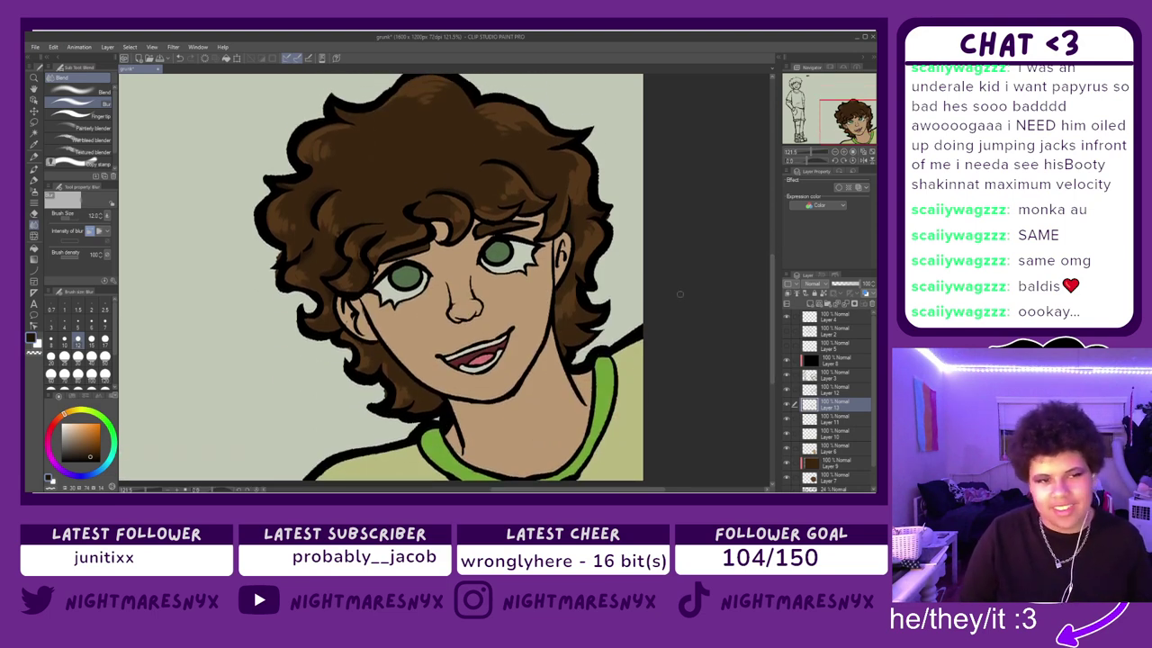
pyautogui.scroll(1, 675, 297)
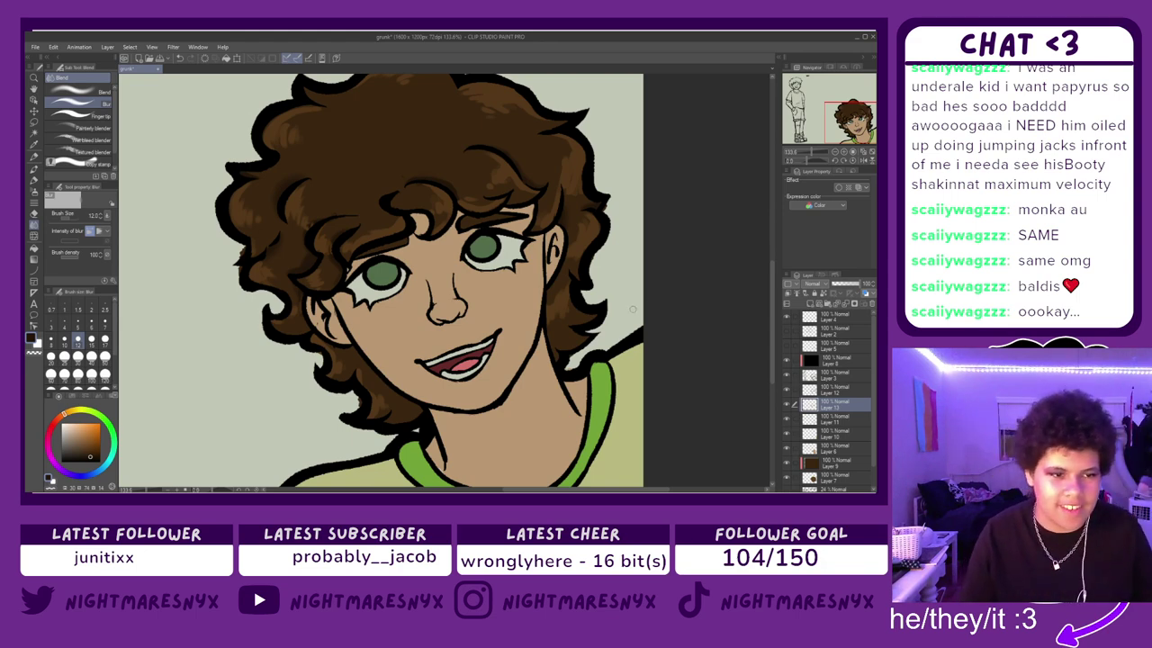
pyautogui.scroll(3, 617, 312)
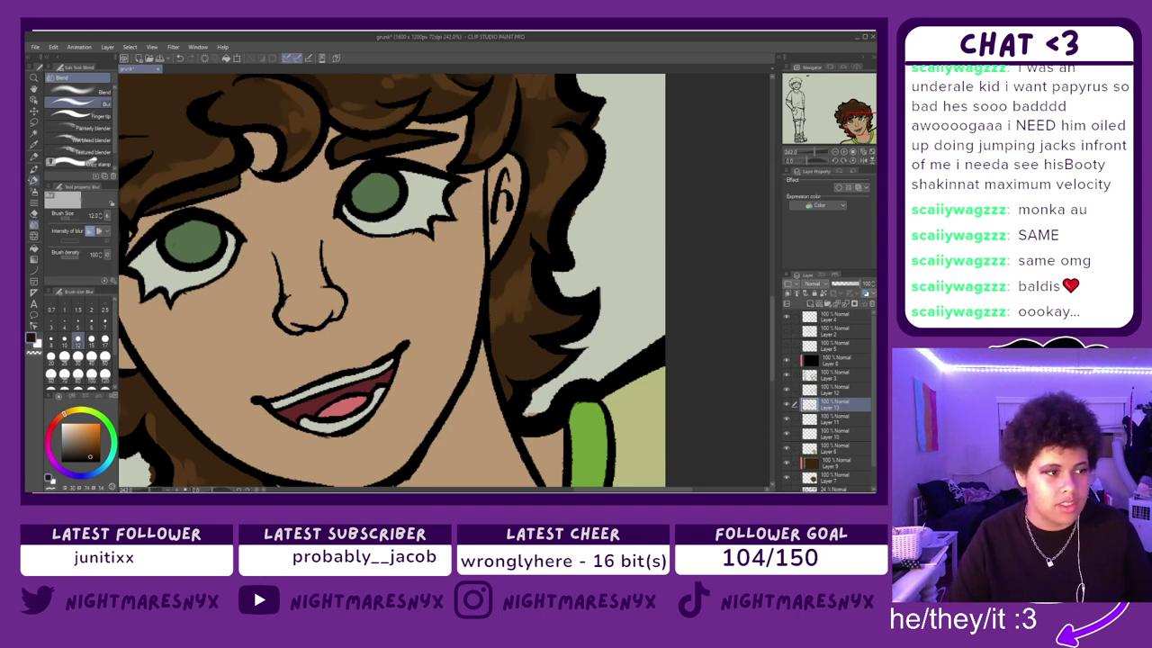
pyautogui.press('p')
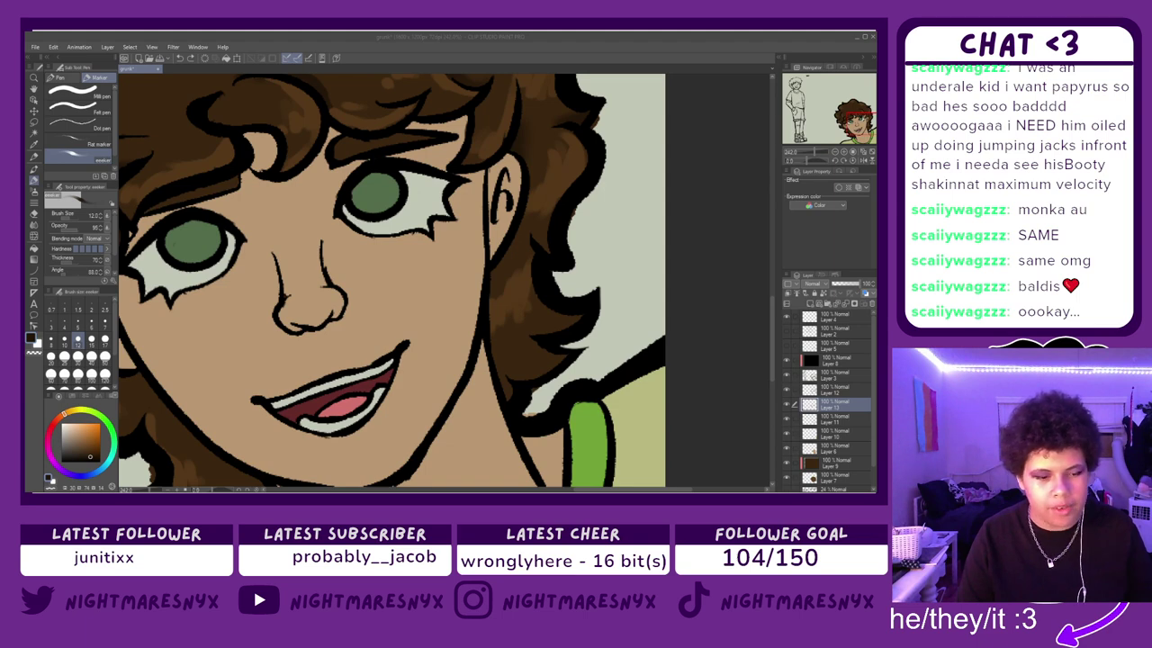
pyautogui.click(538, 362)
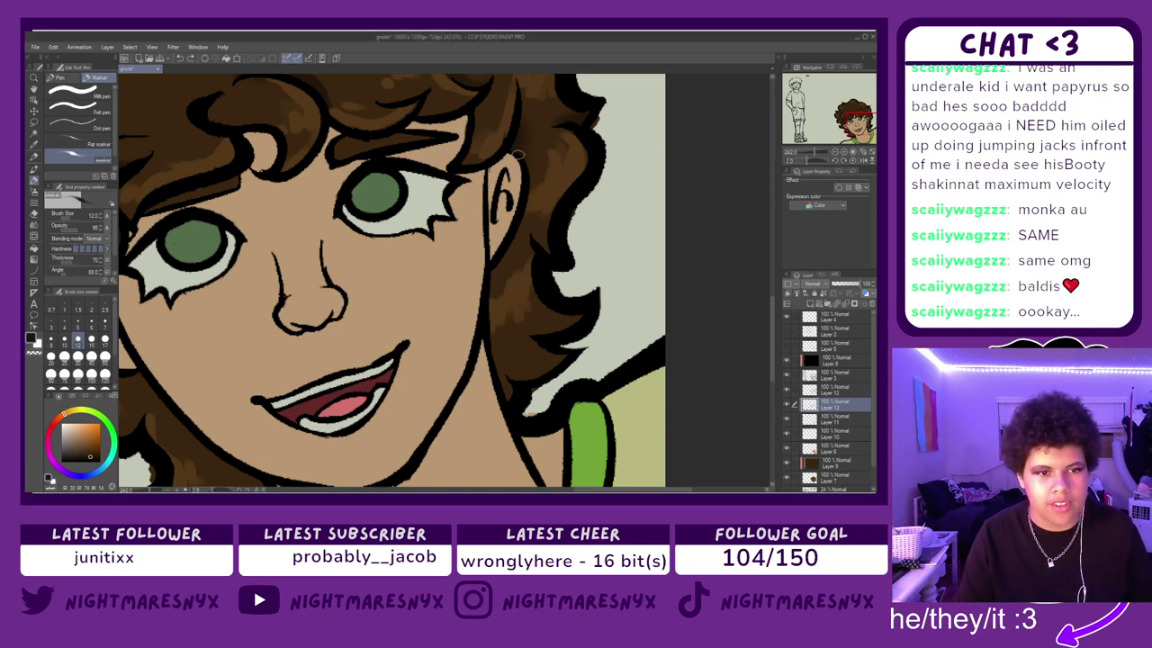
pyautogui.moveTo(520, 178); pyautogui.dragTo(482, 286)
pyautogui.hotkey('ctrl', 'z')
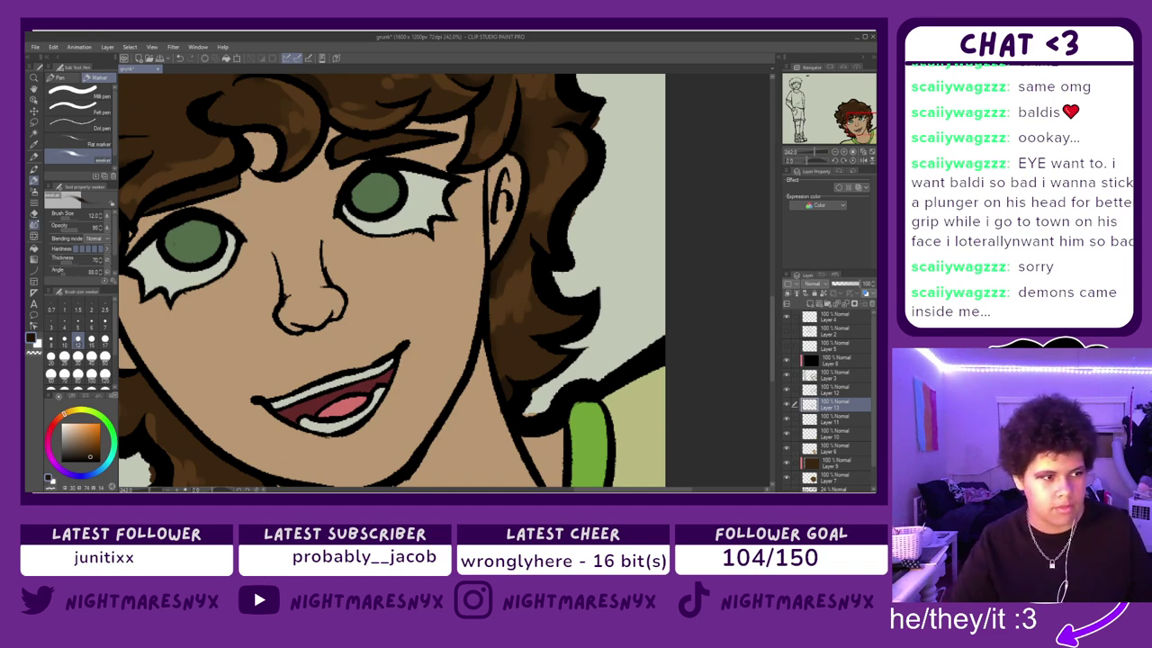
# - Soften the dark shading around the right-hand ear with Blur, touching it up with the marker
pyautogui.click(33, 225)
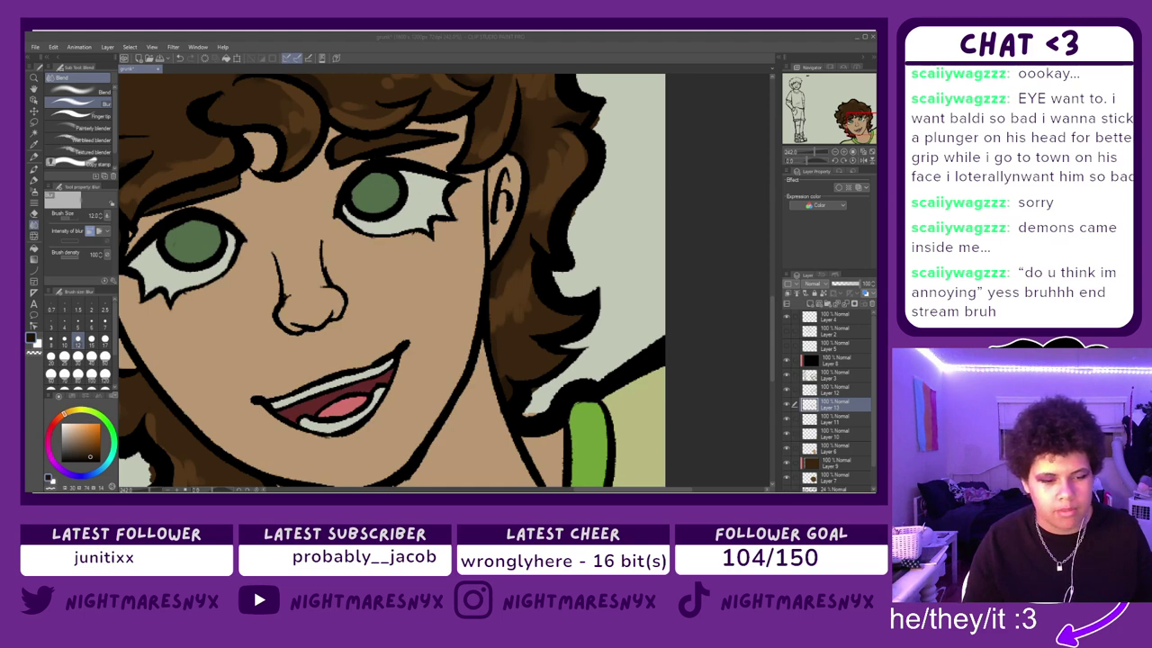
pyautogui.click(446, 470)
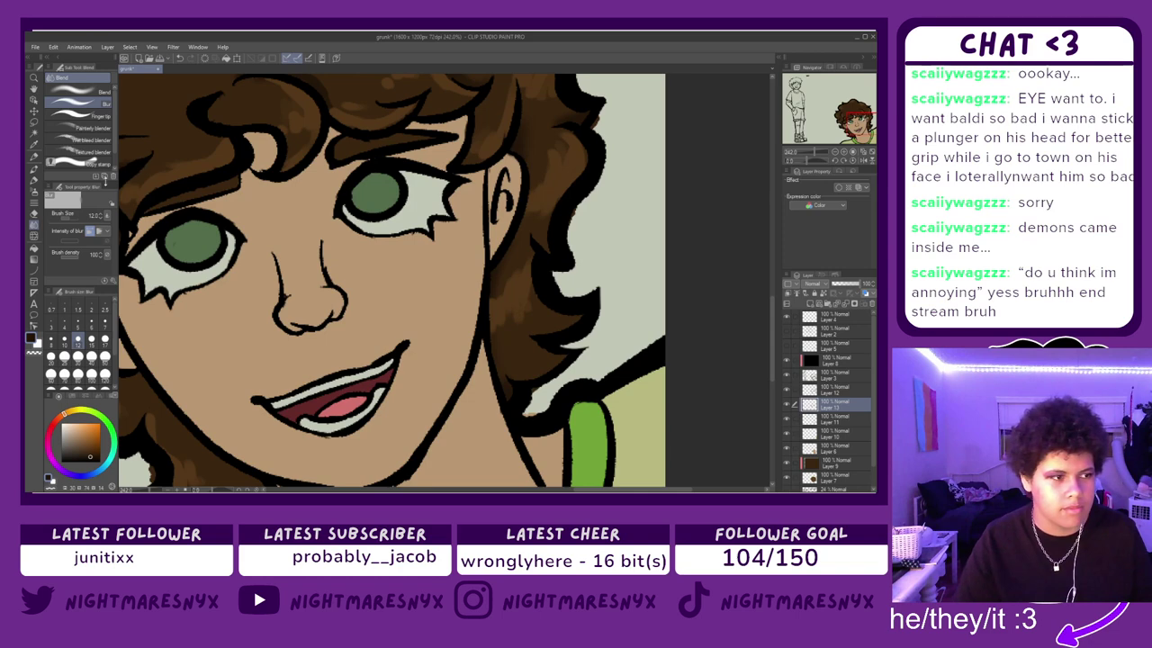
pyautogui.click(34, 181)
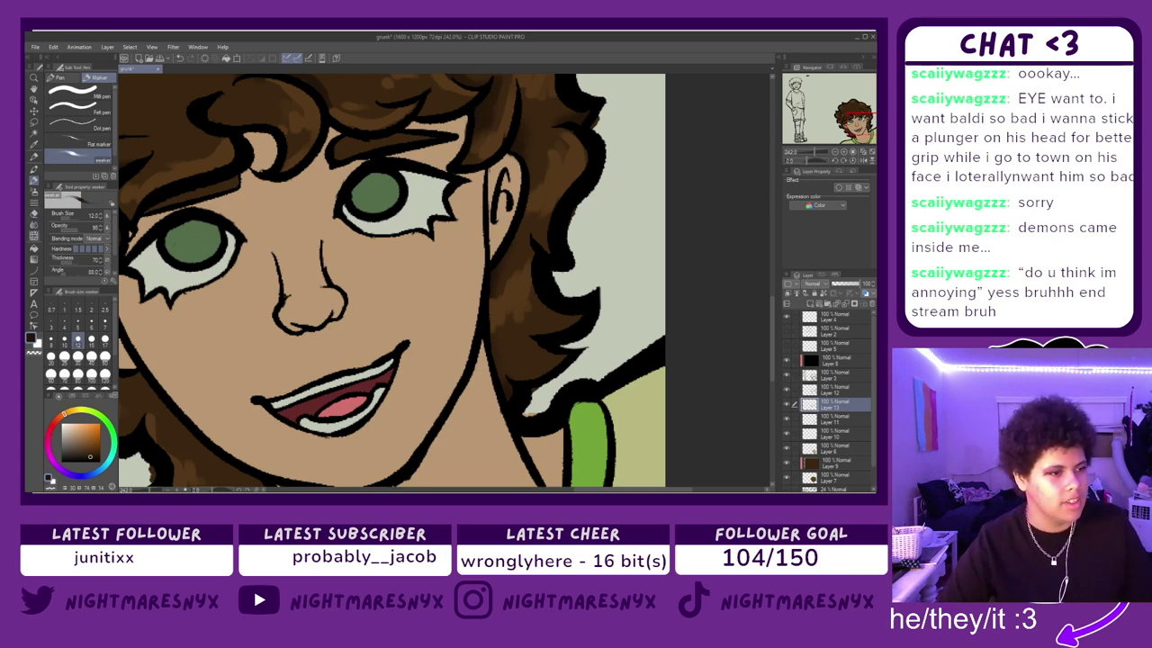
pyautogui.click(34, 223)
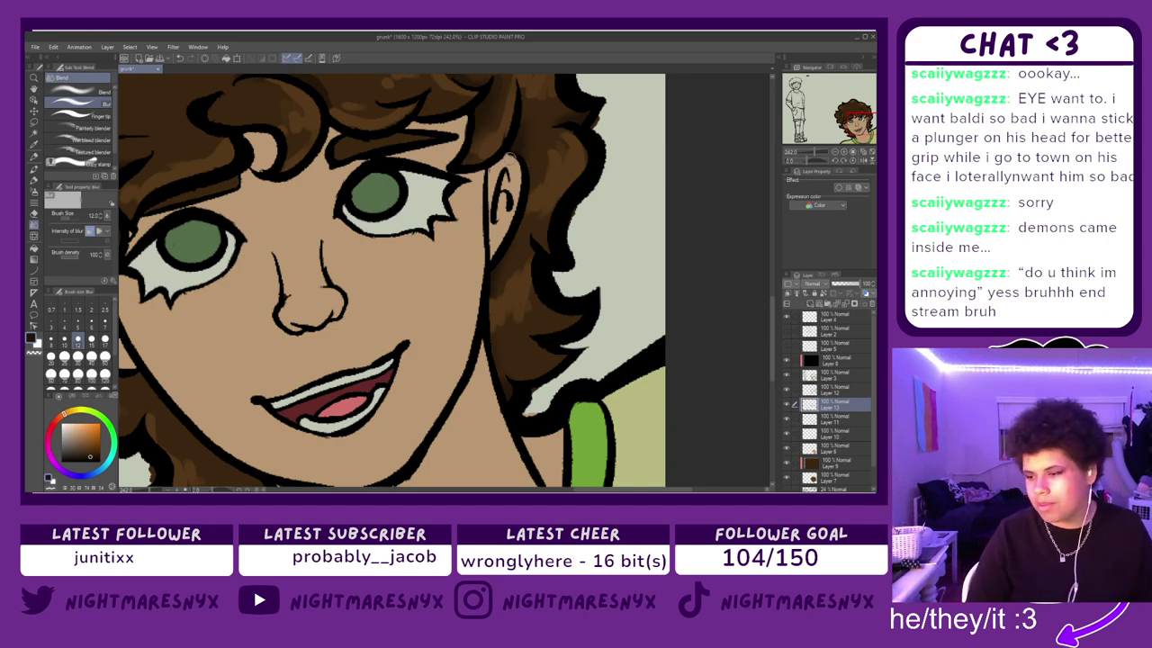
# - Add dark marker shading to the curls of the upper hair and fringe, and blend it with Blur
pyautogui.scroll(-4, 455, 264)
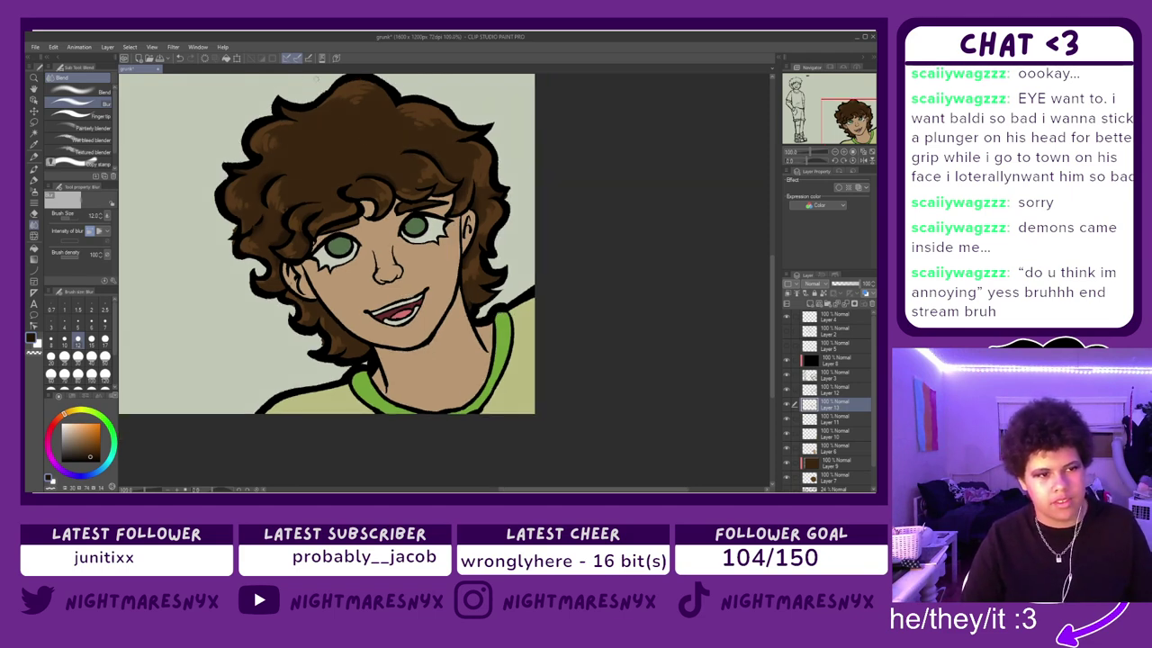
pyautogui.scroll(2, 294, 123)
pyautogui.scroll(-3, 294, 123)
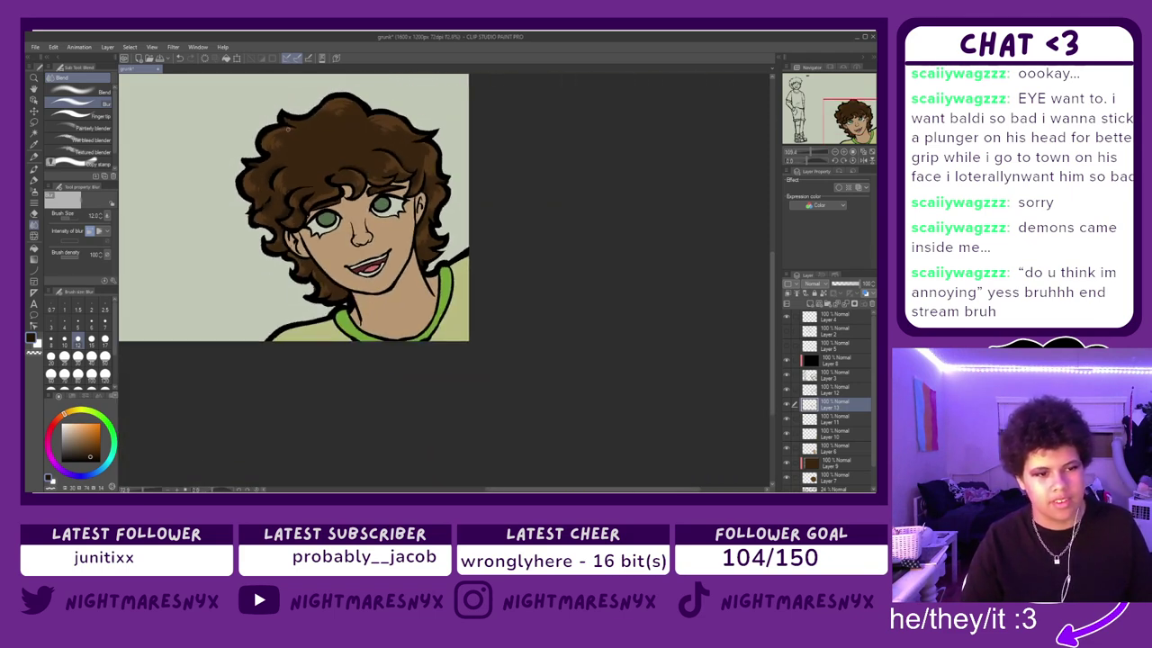
pyautogui.moveTo(772, 263); pyautogui.dragTo(764, 223)
pyautogui.scroll(2, 192, 183)
pyautogui.scroll(2, 192, 183)
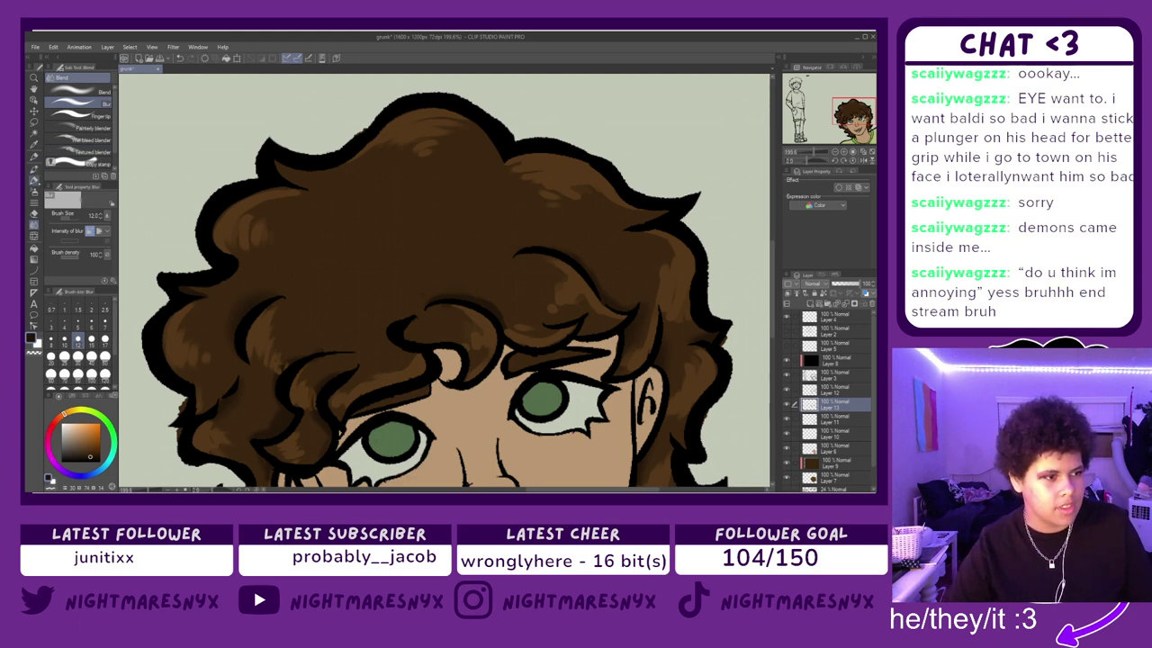
pyautogui.click(35, 180)
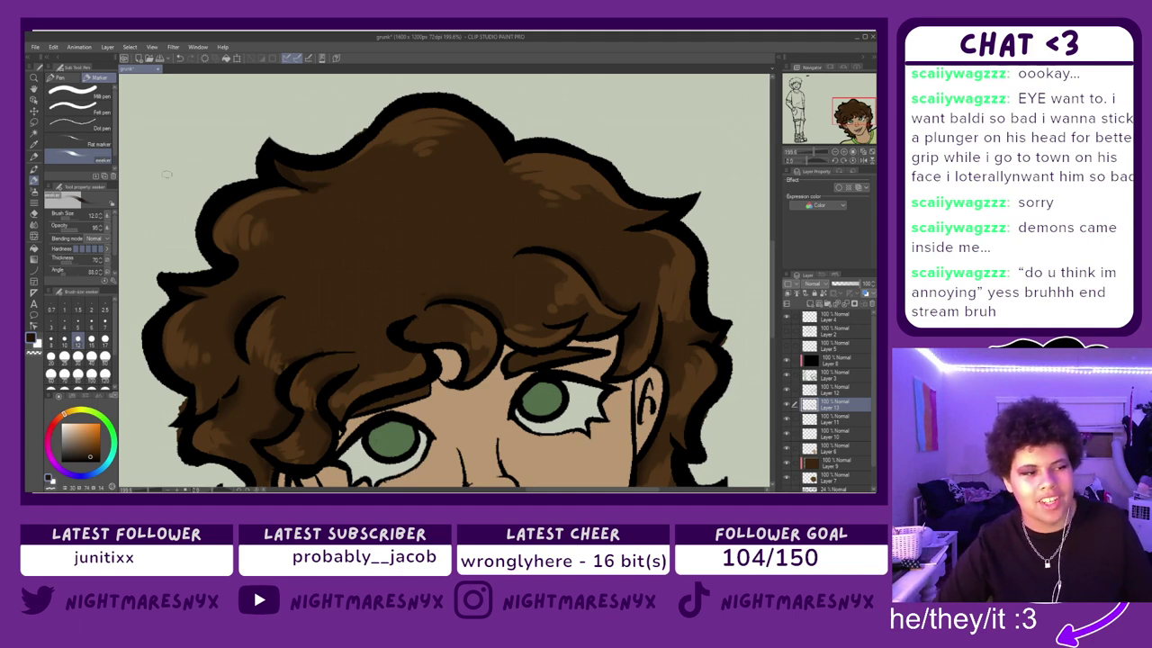
pyautogui.press('j')
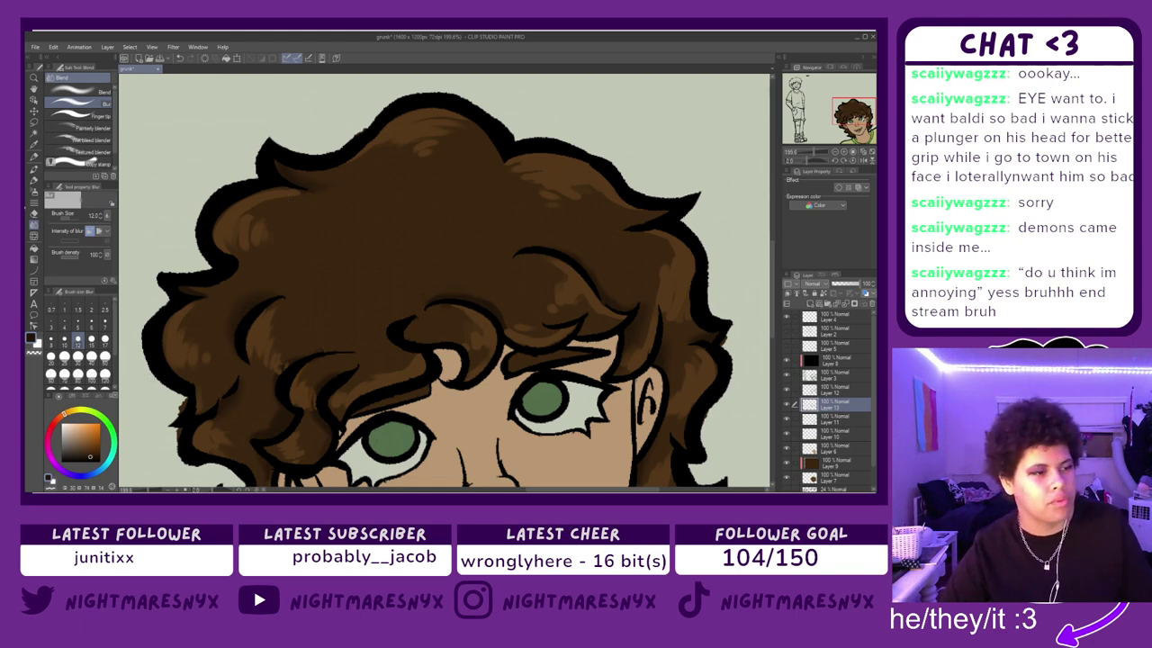
# - Add a dark marker stroke at the inner tip of the central forehead curl and soften it with Blur
pyautogui.press('e')
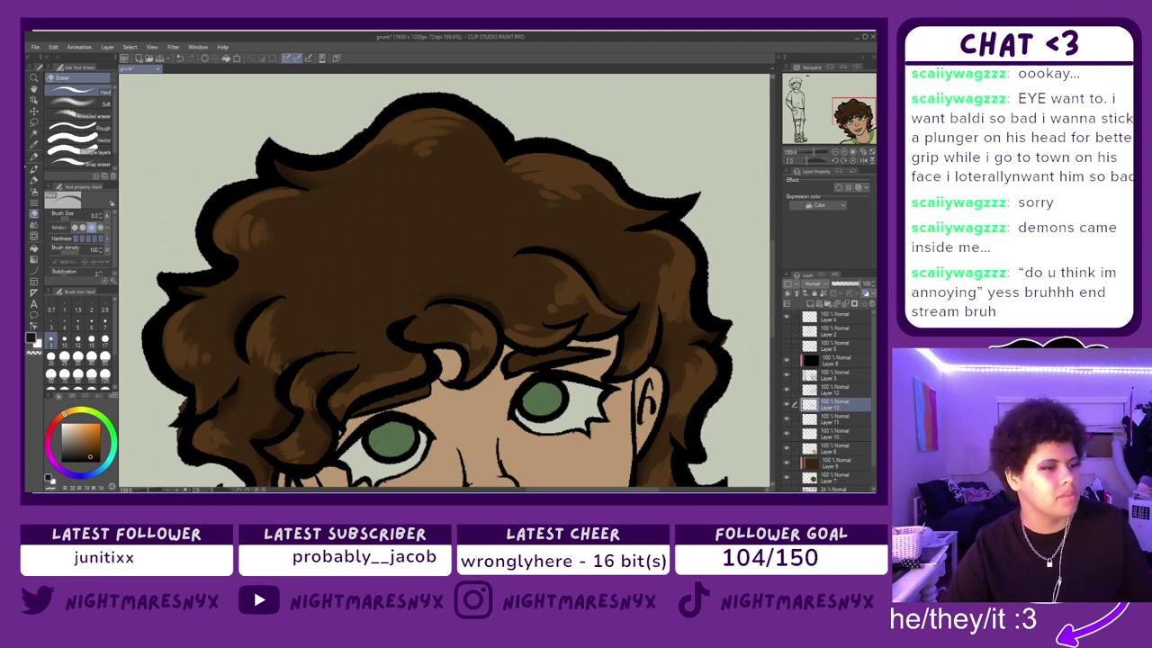
pyautogui.press('p')
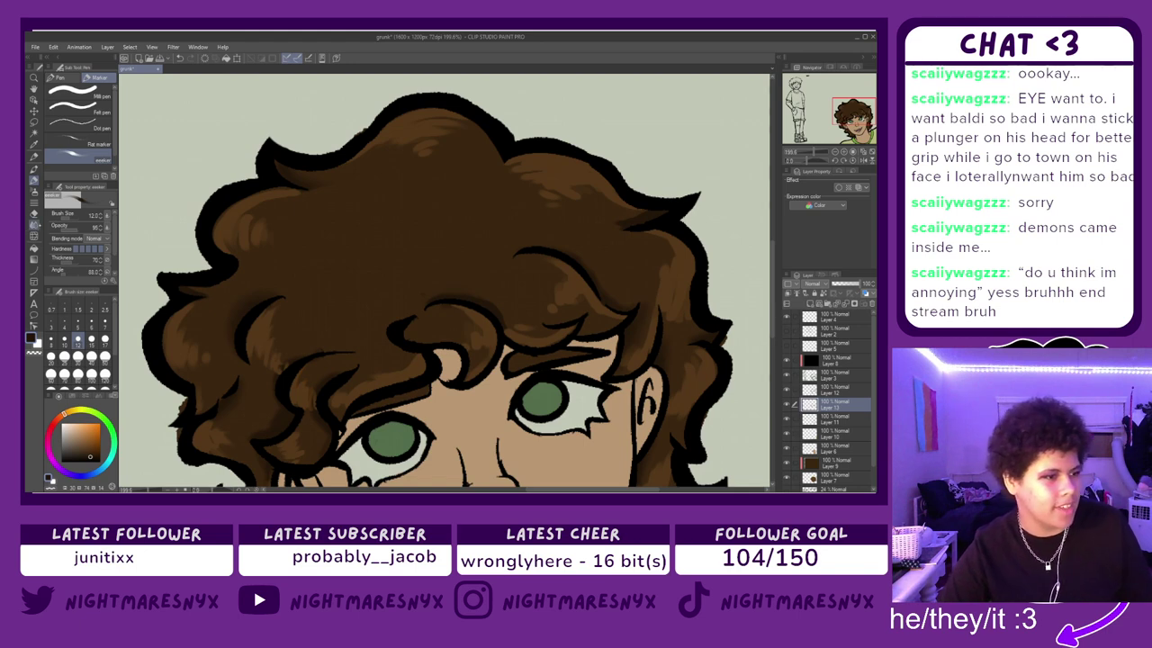
pyautogui.press('j')
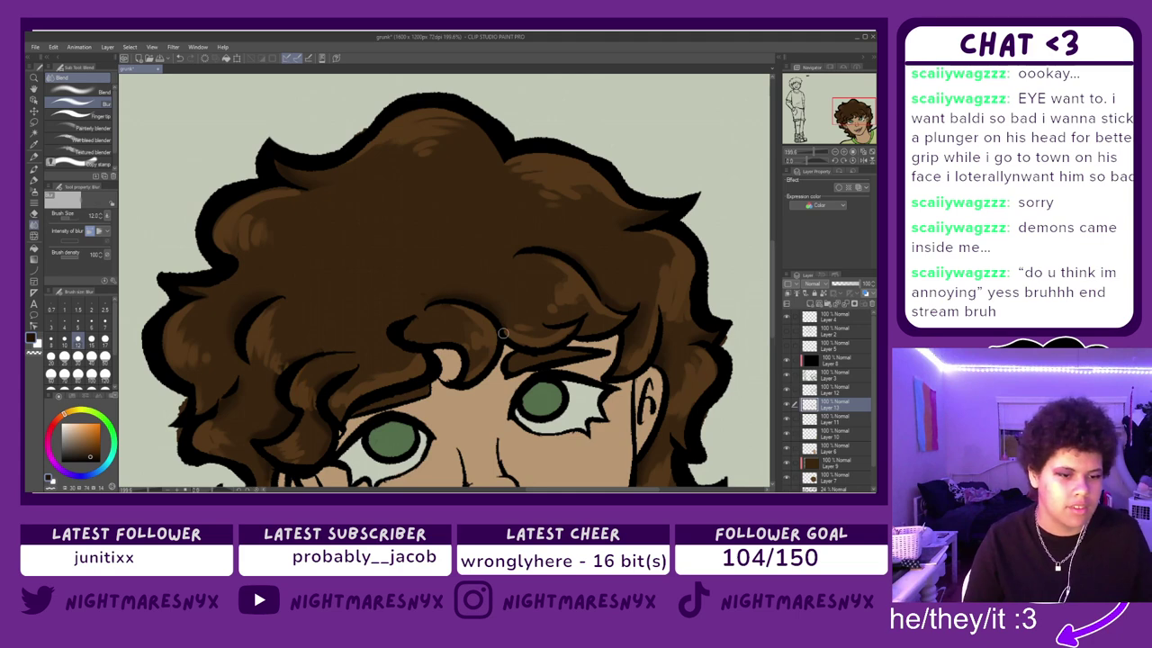
pyautogui.click(34, 169)
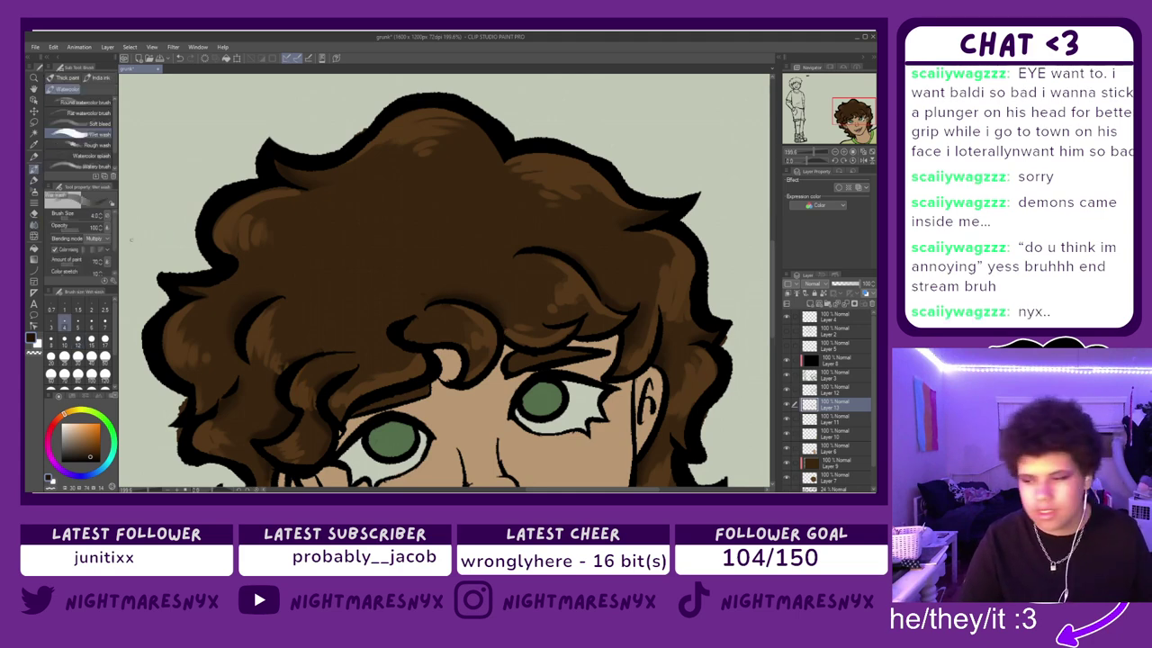
pyautogui.click(34, 180)
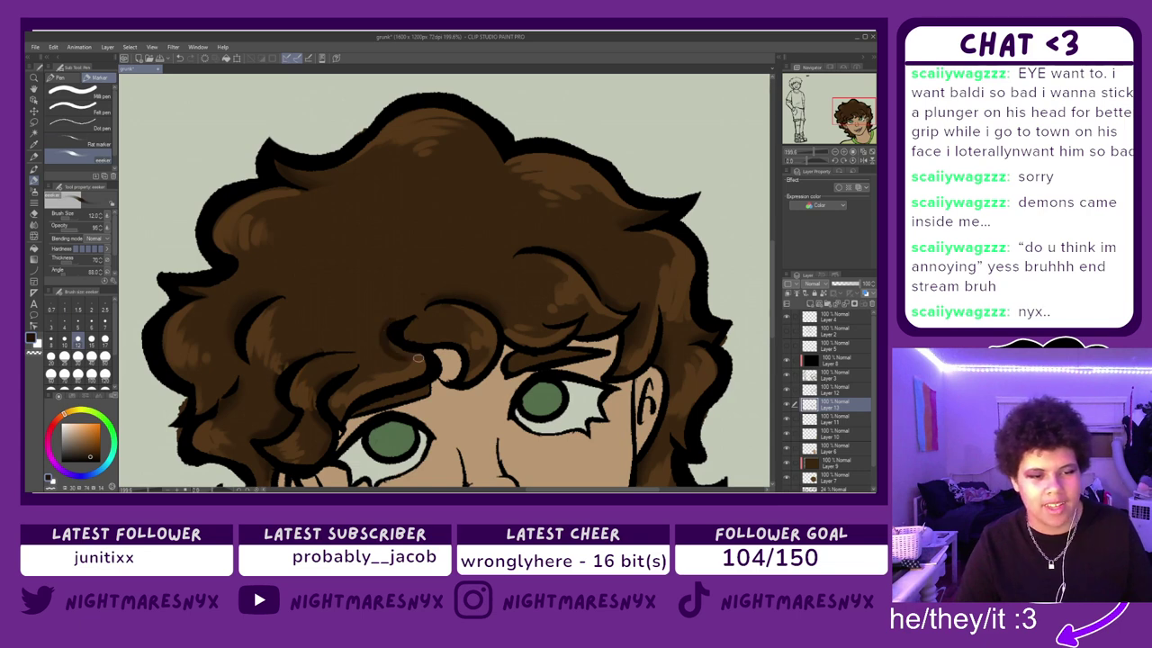
pyautogui.hotkey('ctrl', 'z')
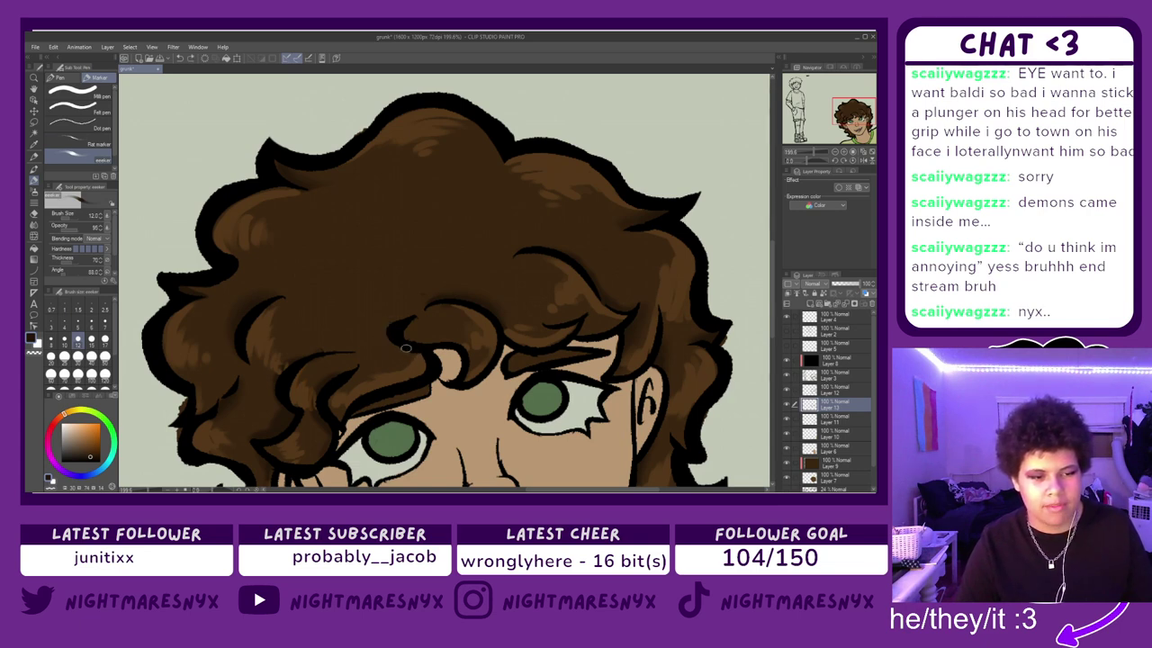
pyautogui.moveTo(403, 322)
pyautogui.mouseDown()
pyautogui.moveTo(402, 353)
pyautogui.moveTo(415, 347)
pyautogui.mouseUp()
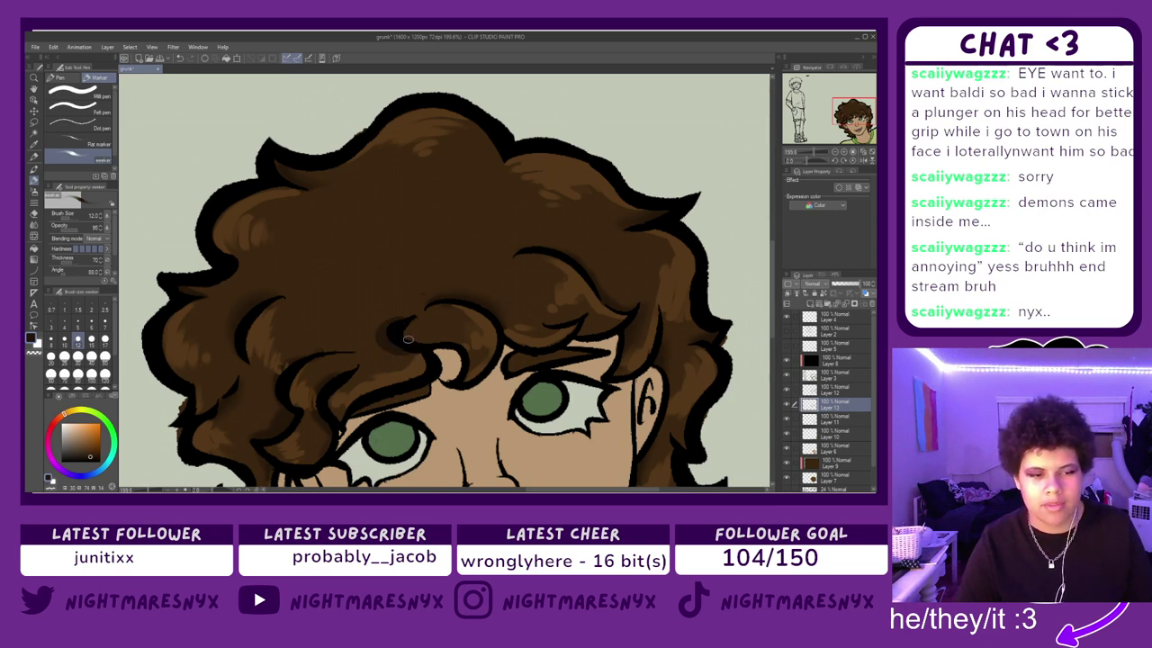
pyautogui.press('j')
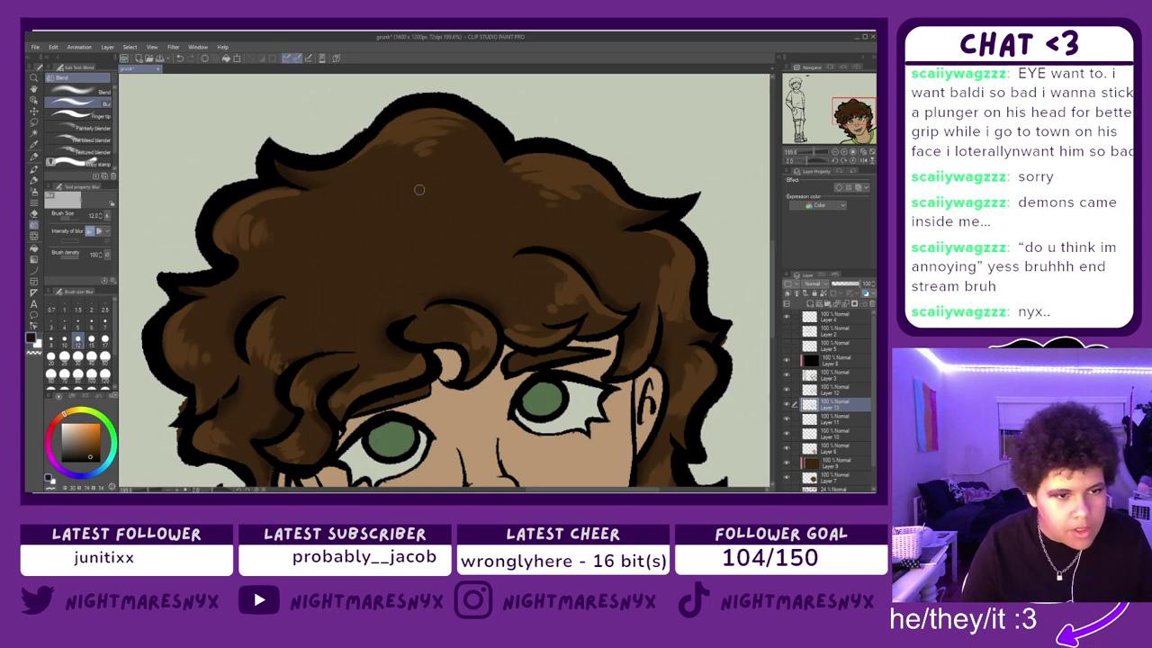
# - Erase the stray mark above the central forehead curl on the line-art layer with the Hard eraser
pyautogui.scroll(-3, 423, 313)
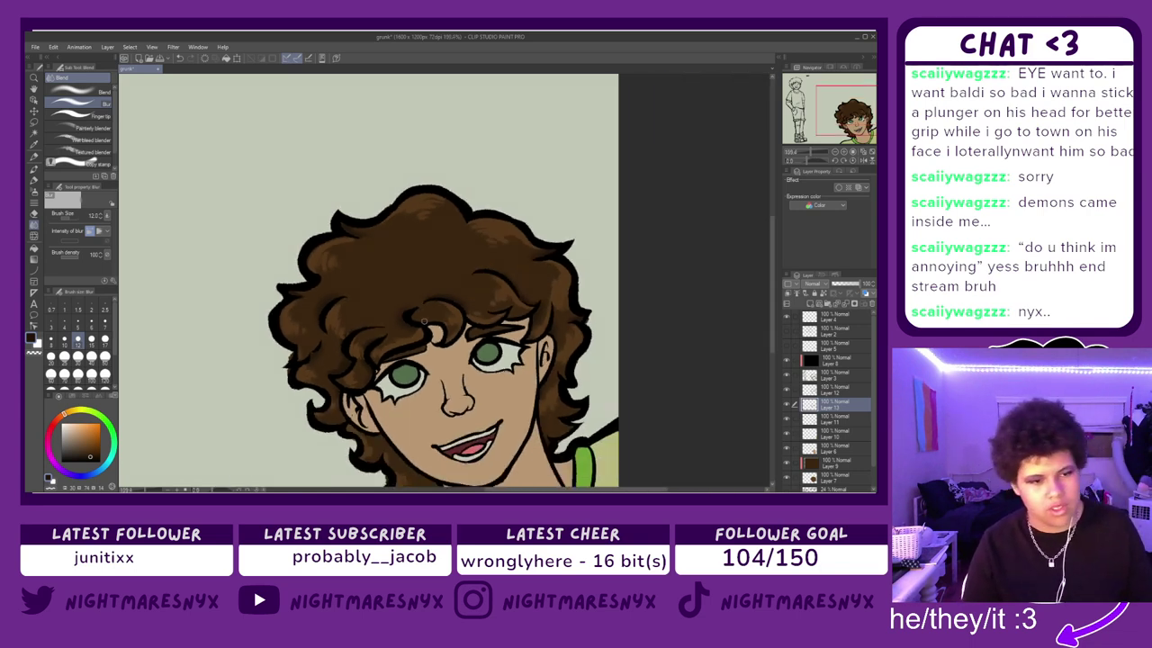
pyautogui.scroll(6, 450, 307)
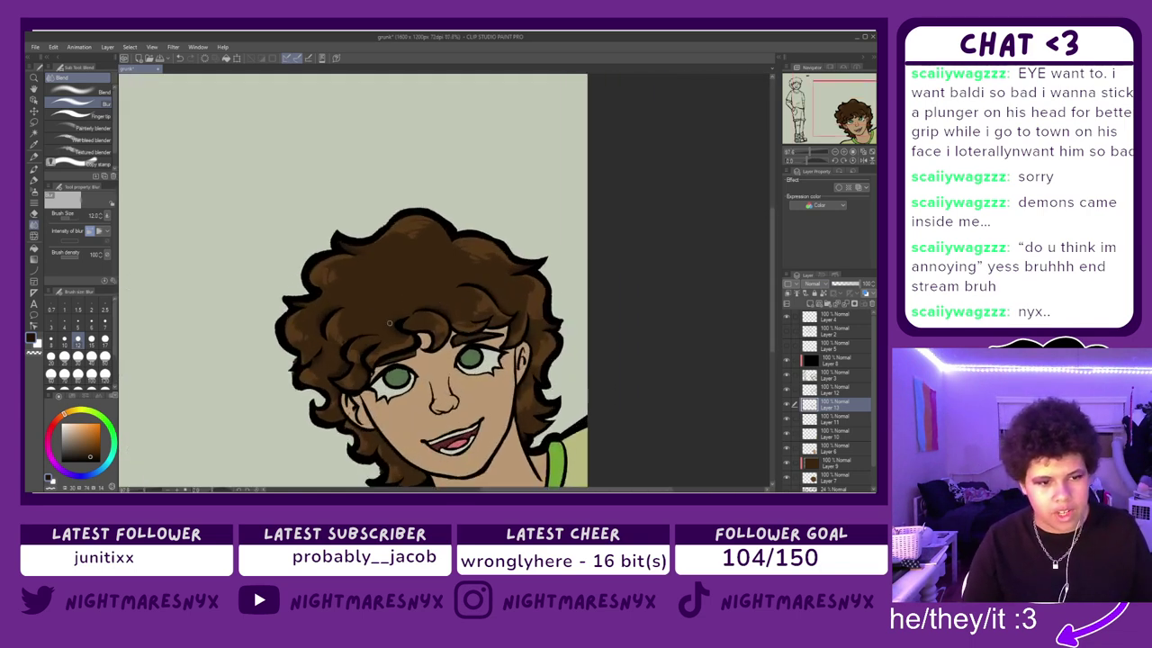
pyautogui.scroll(3, 428, 301)
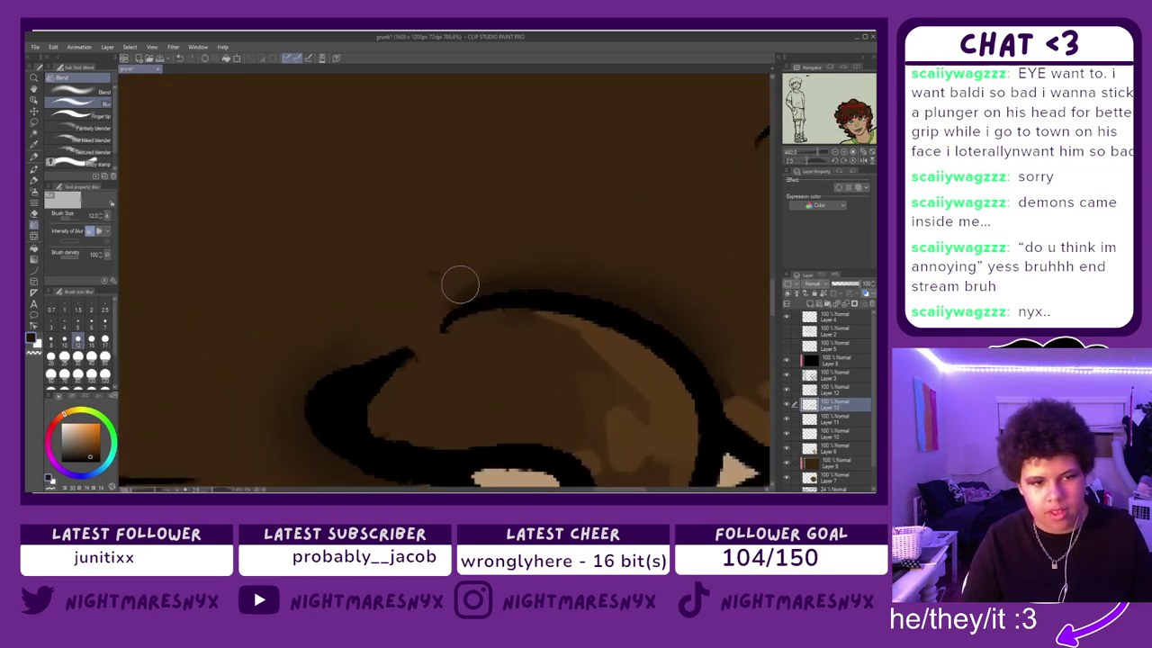
pyautogui.click(819, 377)
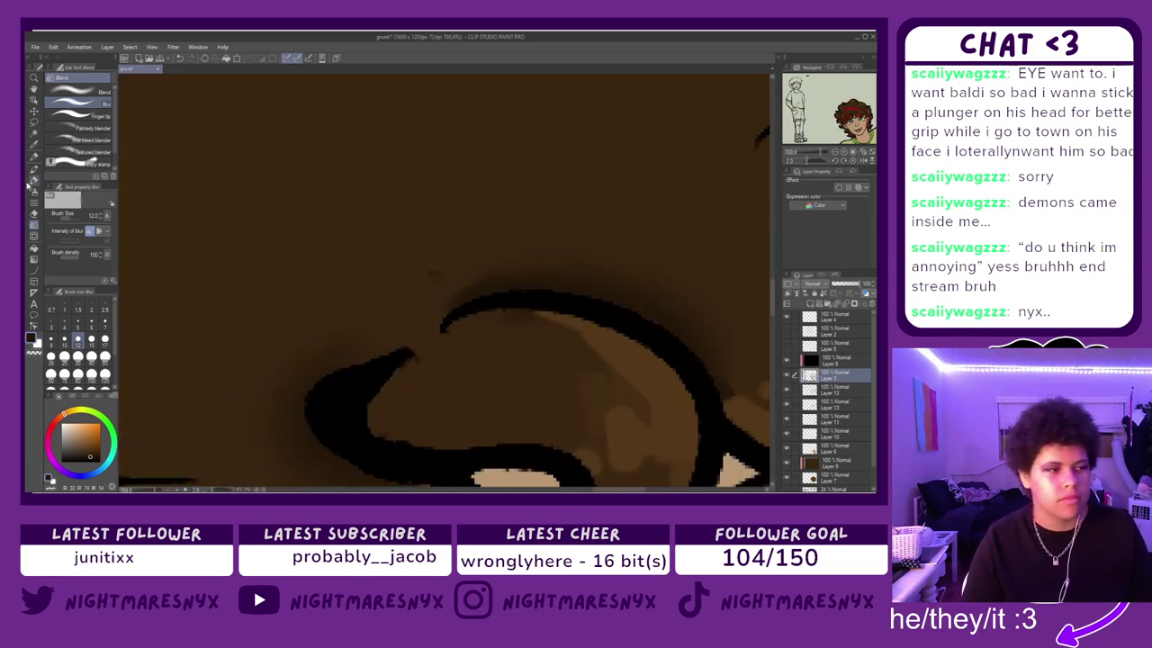
pyautogui.click(39, 213)
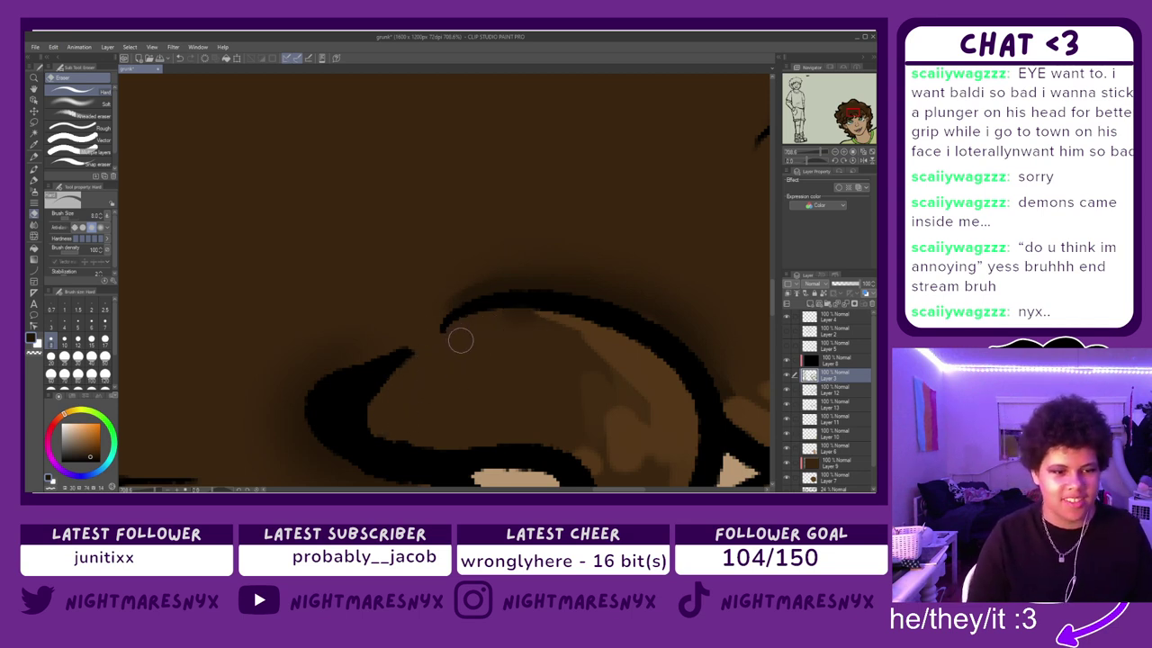
pyautogui.scroll(-6, 492, 356)
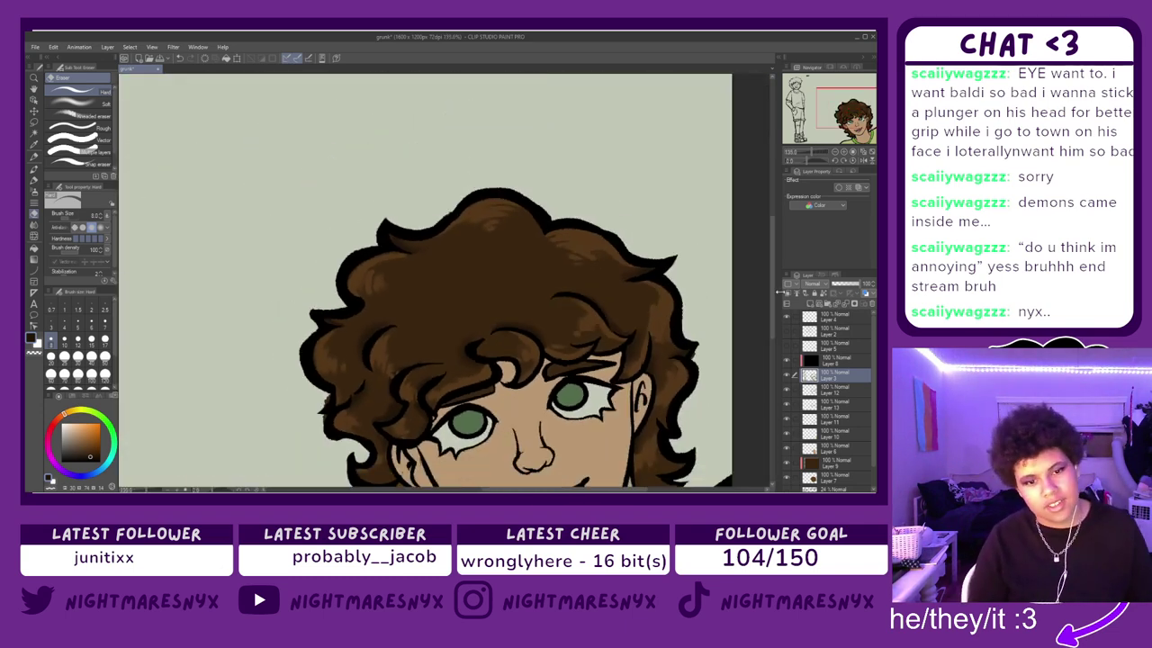
# - Switch to the marker, undo the test strokes above the forehead curl, and add a new layer above Layer 5
pyautogui.scroll(3, 635, 351)
pyautogui.scroll(1, 635, 352)
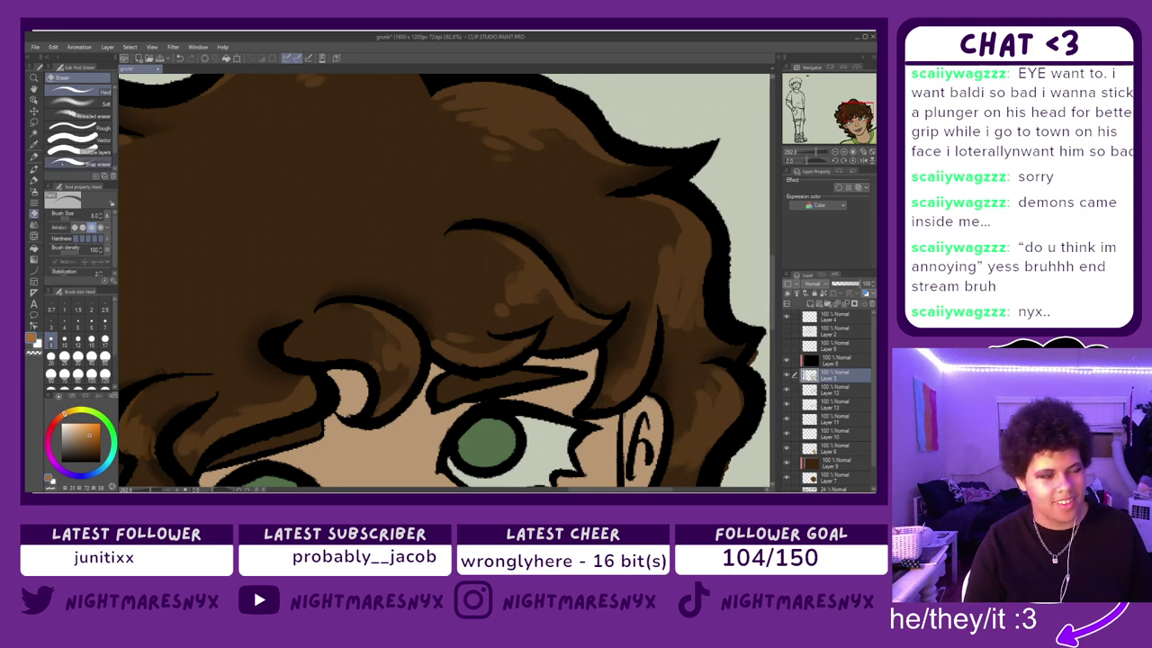
pyautogui.click(34, 180)
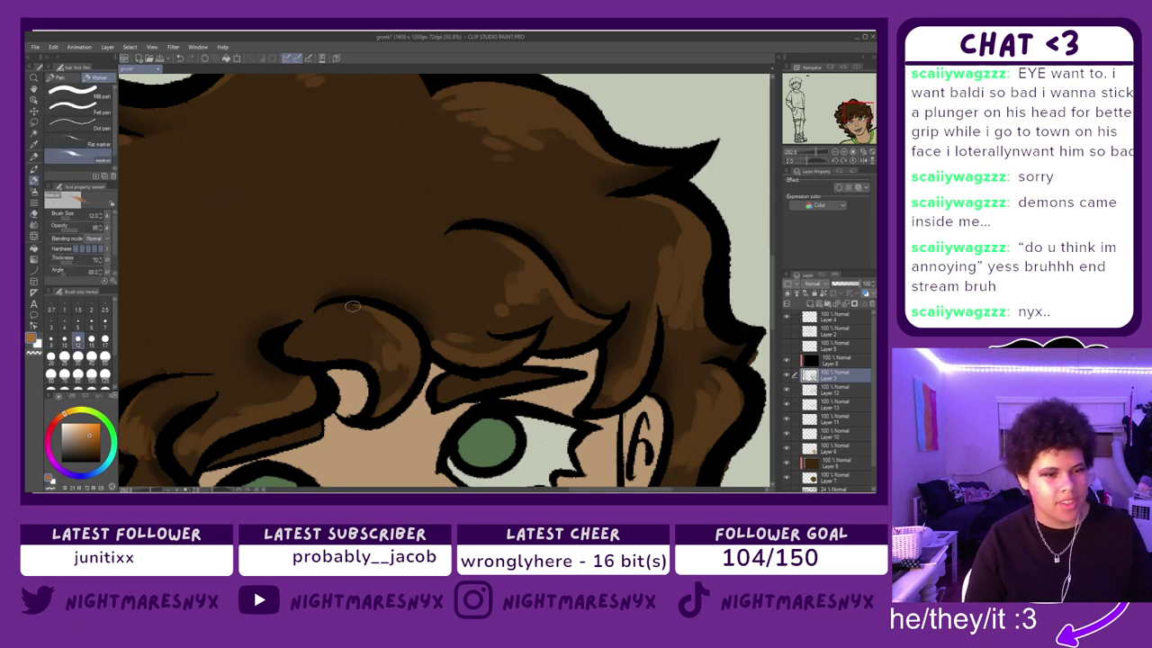
pyautogui.click(400, 360)
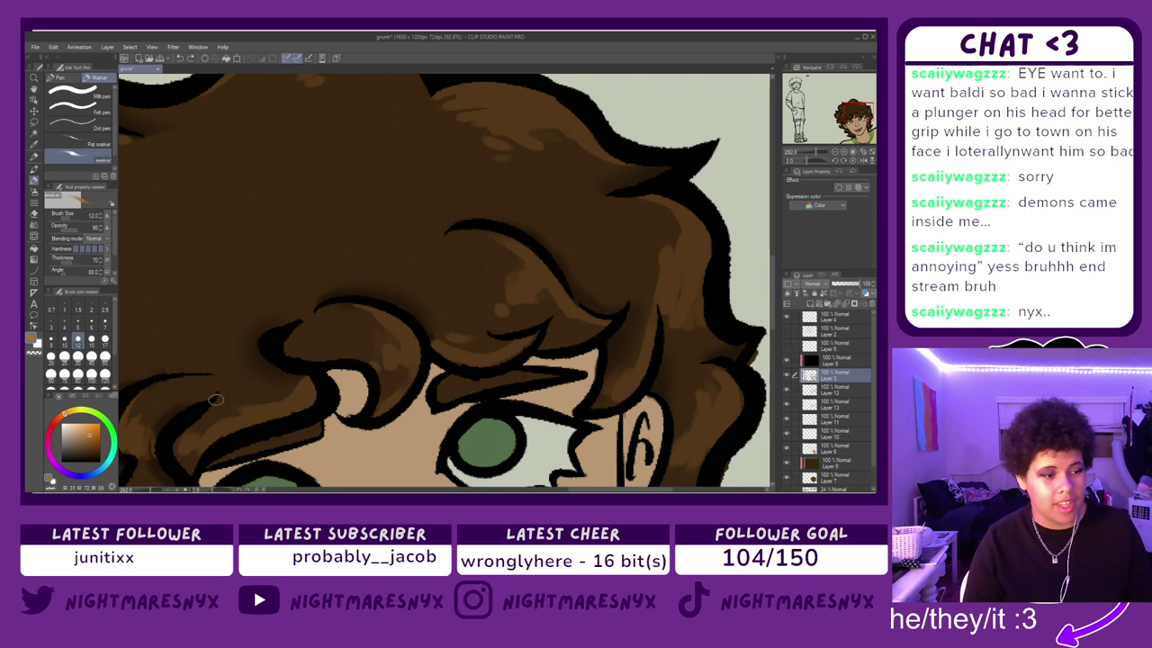
pyautogui.moveTo(331, 292)
pyautogui.mouseDown()
pyautogui.moveTo(371, 277)
pyautogui.moveTo(390, 301)
pyautogui.mouseUp()
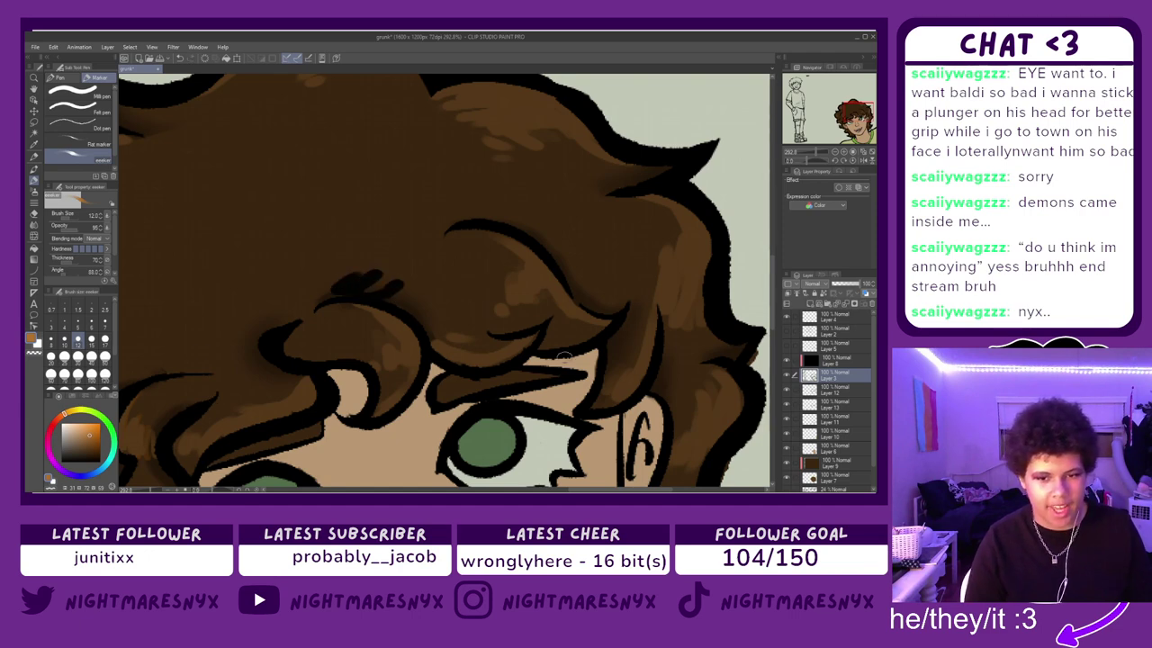
pyautogui.hotkey('ctrl', 'z')
pyautogui.click(835, 346)
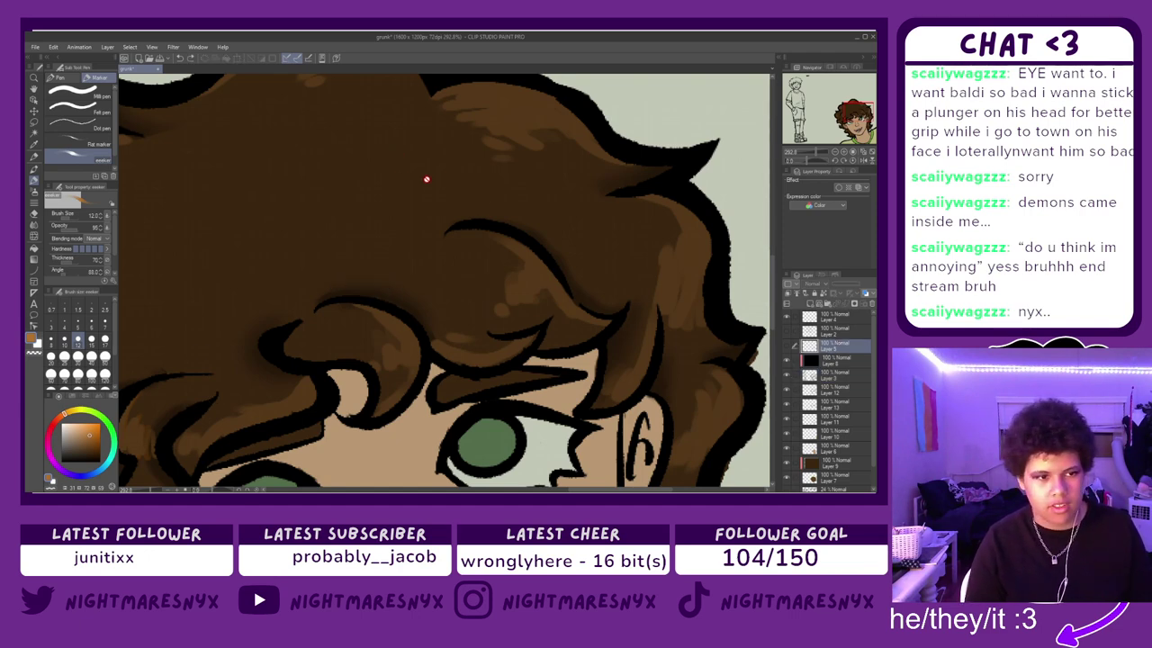
pyautogui.click(809, 304)
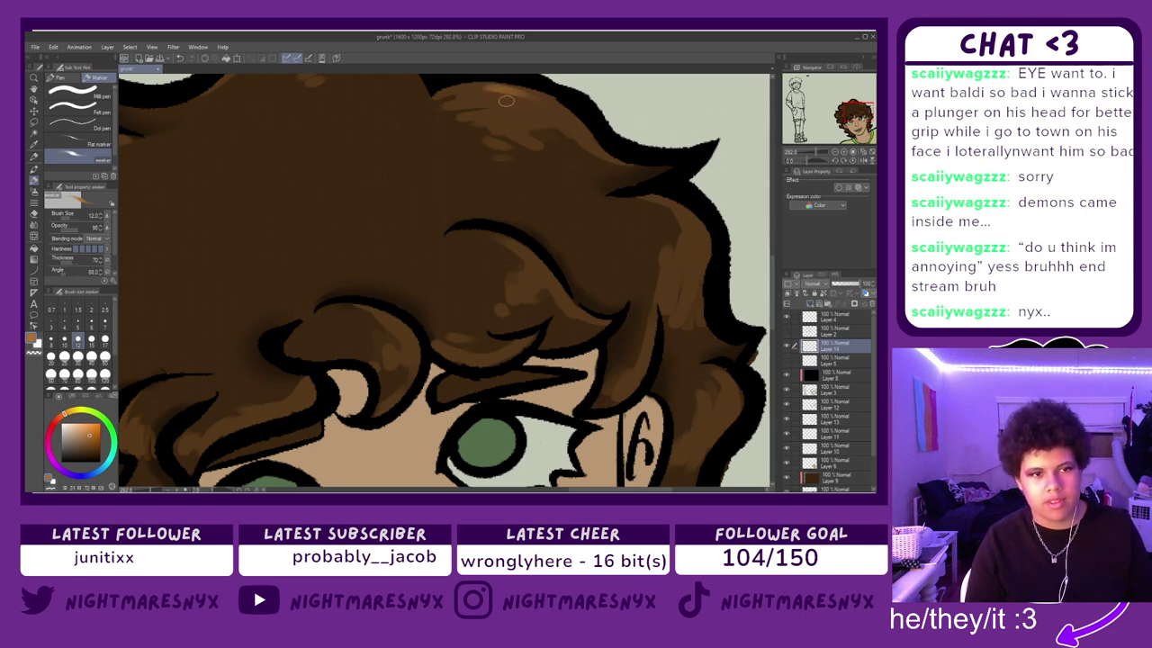
pyautogui.click(498, 140)
pyautogui.hotkey('ctrl', 'z')
pyautogui.hotkey('ctrl', 'z')
pyautogui.hotkey('ctrl', 'z')
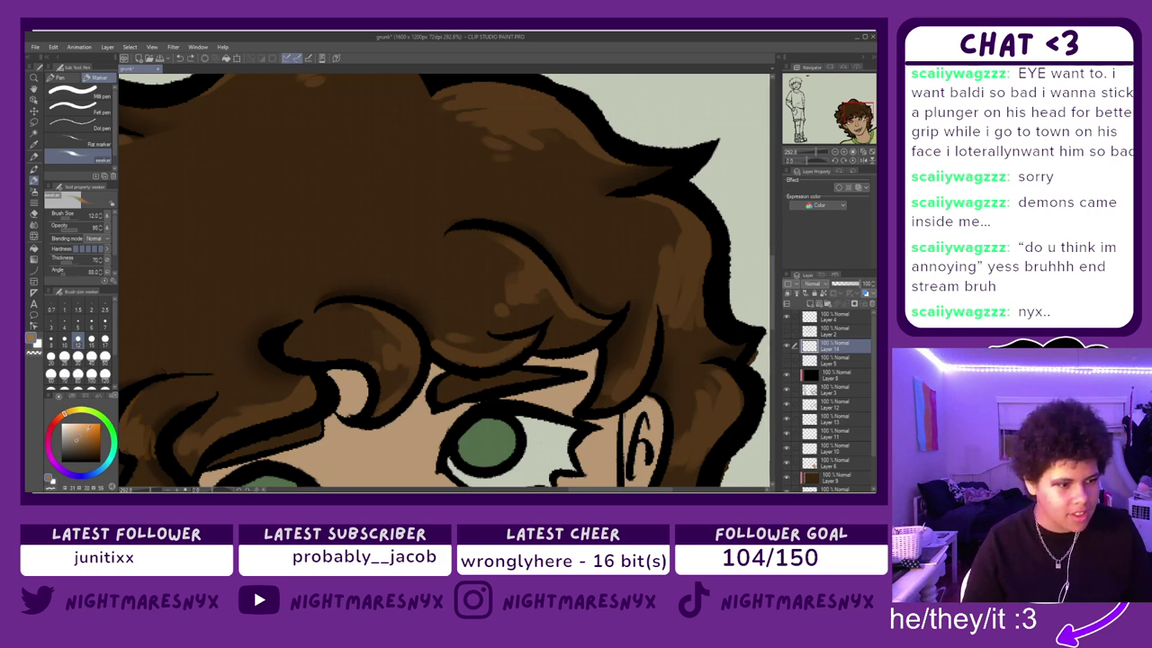
pyautogui.moveTo(491, 86); pyautogui.dragTo(538, 104)
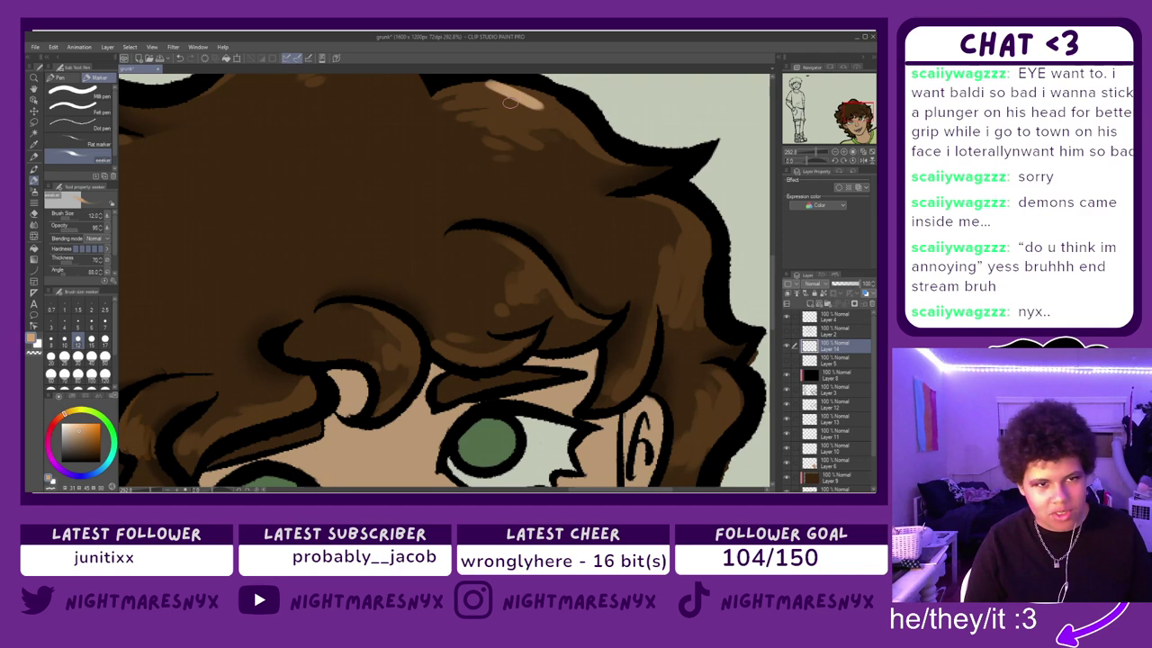
pyautogui.hotkey('ctrl', 'z')
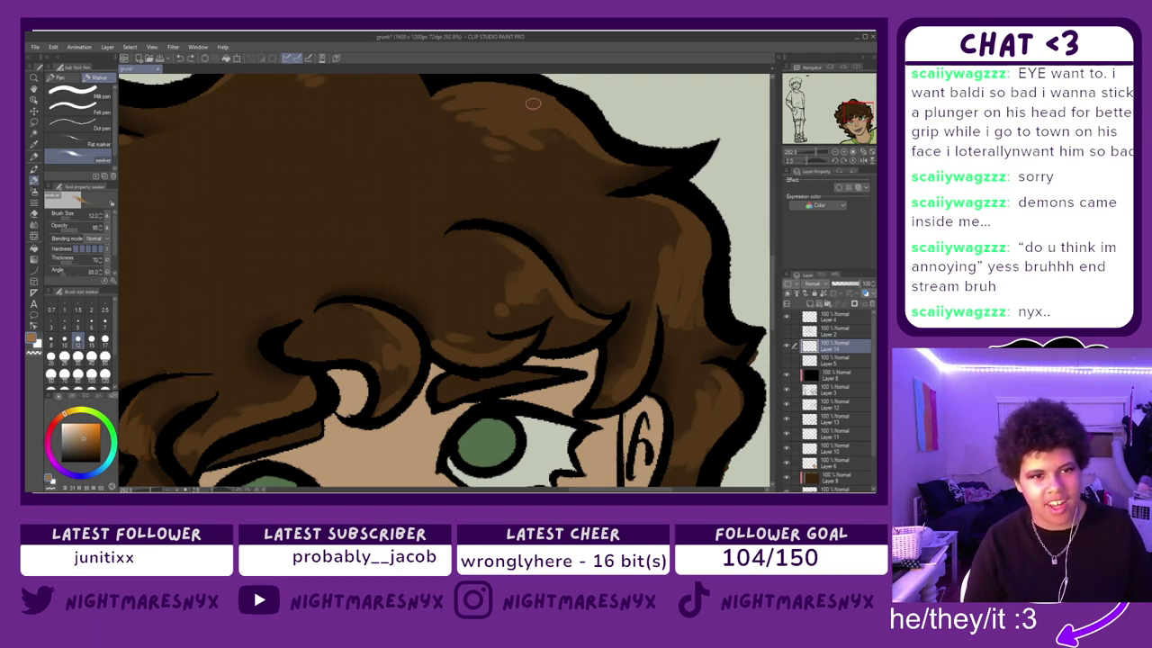
# - Paint light brown marker highlights on the upper right-hand curl and on the outer hair above the right-hand ear
pyautogui.moveTo(549, 109)
pyautogui.mouseDown()
pyautogui.moveTo(501, 85)
pyautogui.moveTo(495, 94)
pyautogui.mouseUp()
pyautogui.hotkey('ctrl', 'z')
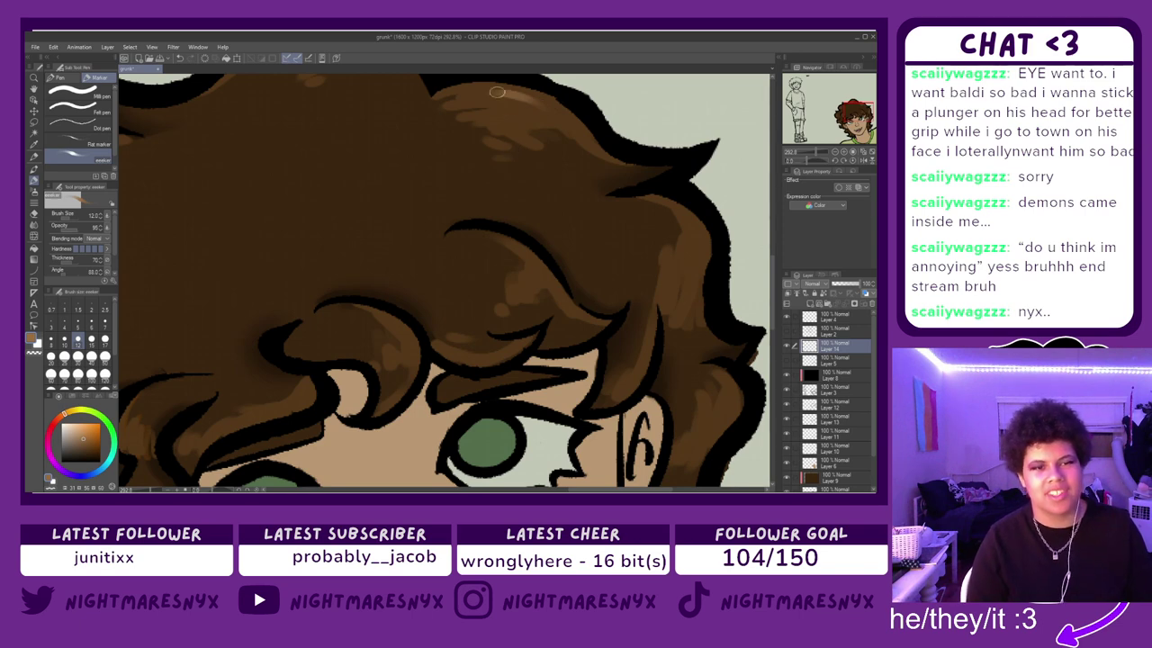
pyautogui.moveTo(492, 141)
pyautogui.mouseDown()
pyautogui.moveTo(502, 113)
pyautogui.moveTo(525, 108)
pyautogui.mouseUp()
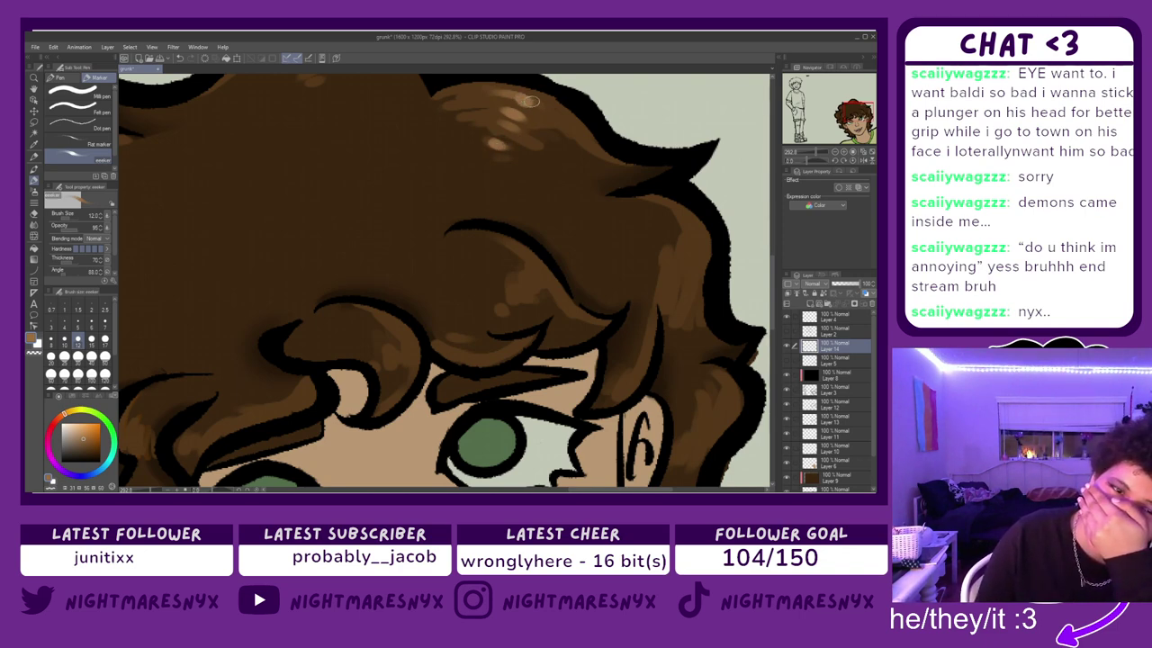
pyautogui.moveTo(677, 268)
pyautogui.mouseDown()
pyautogui.moveTo(688, 284)
pyautogui.moveTo(709, 240)
pyautogui.mouseUp()
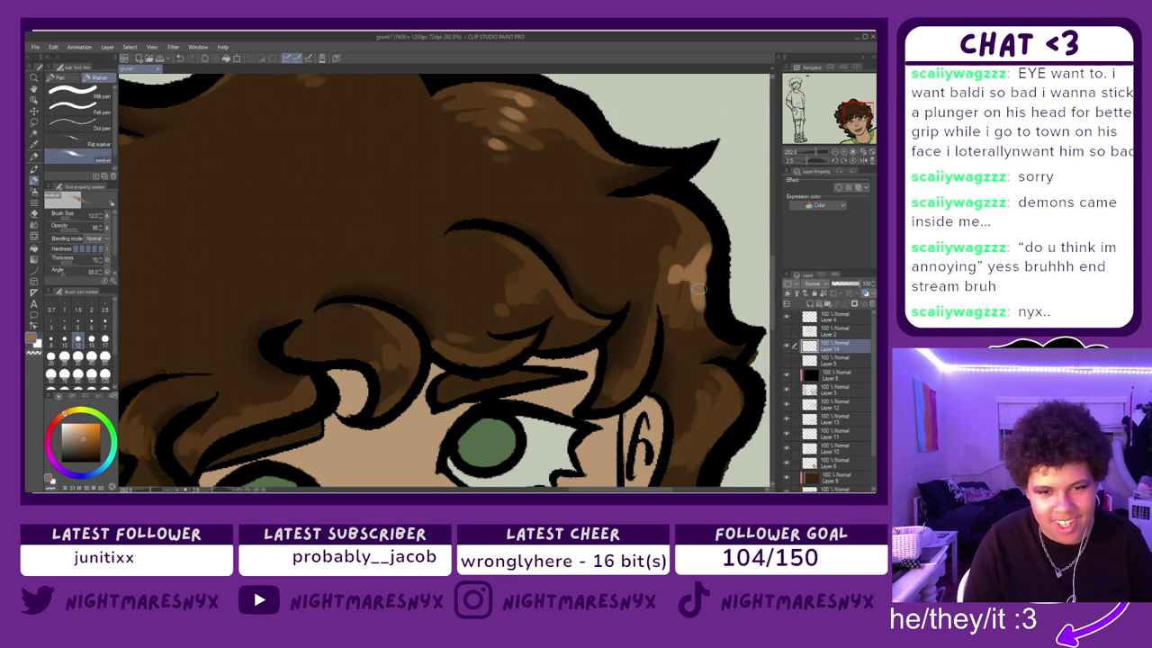
# - Add light brown marker highlights to the right-hand fringe curl and the strand beside the ear, undoing the unwanted strokes
pyautogui.moveTo(524, 282); pyautogui.dragTo(553, 280)
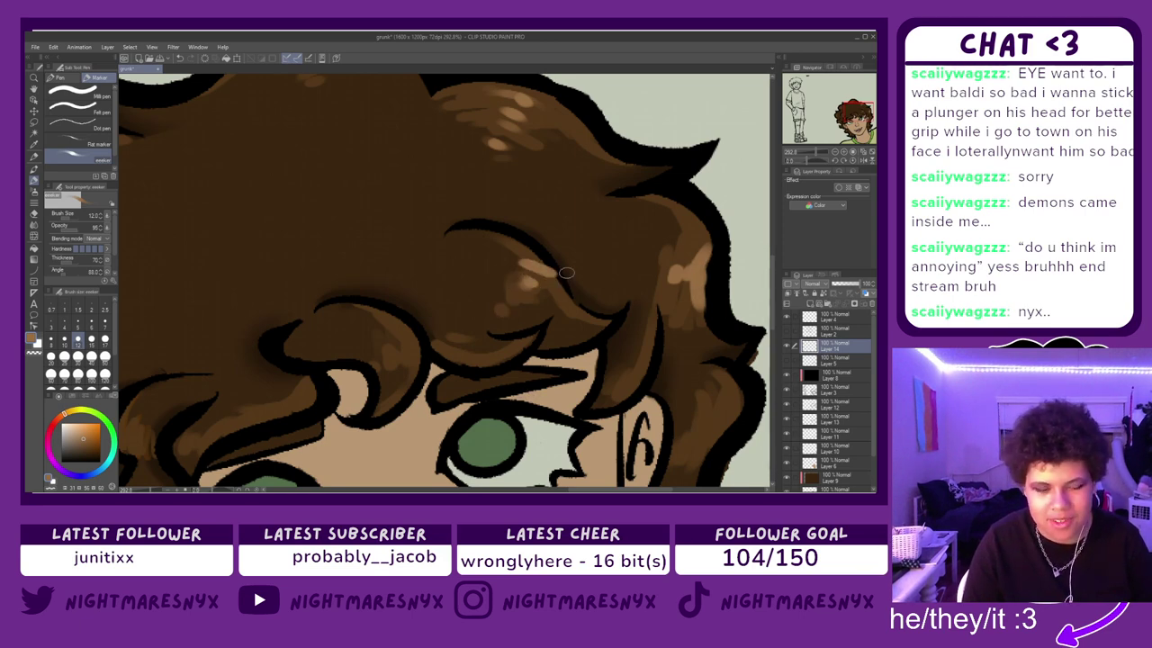
pyautogui.hotkey('ctrl', 'z')
pyautogui.moveTo(528, 256); pyautogui.dragTo(560, 276)
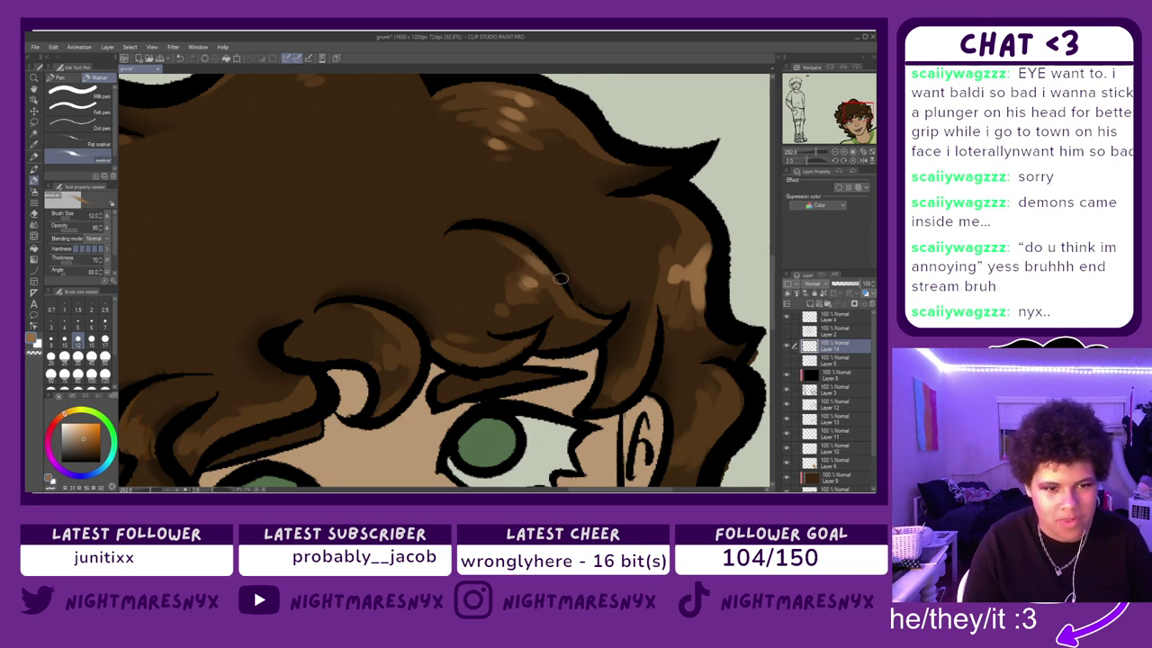
pyautogui.moveTo(631, 386)
pyautogui.mouseDown()
pyautogui.moveTo(643, 341)
pyautogui.moveTo(619, 405)
pyautogui.mouseUp()
pyautogui.hotkey('ctrl', 'z')
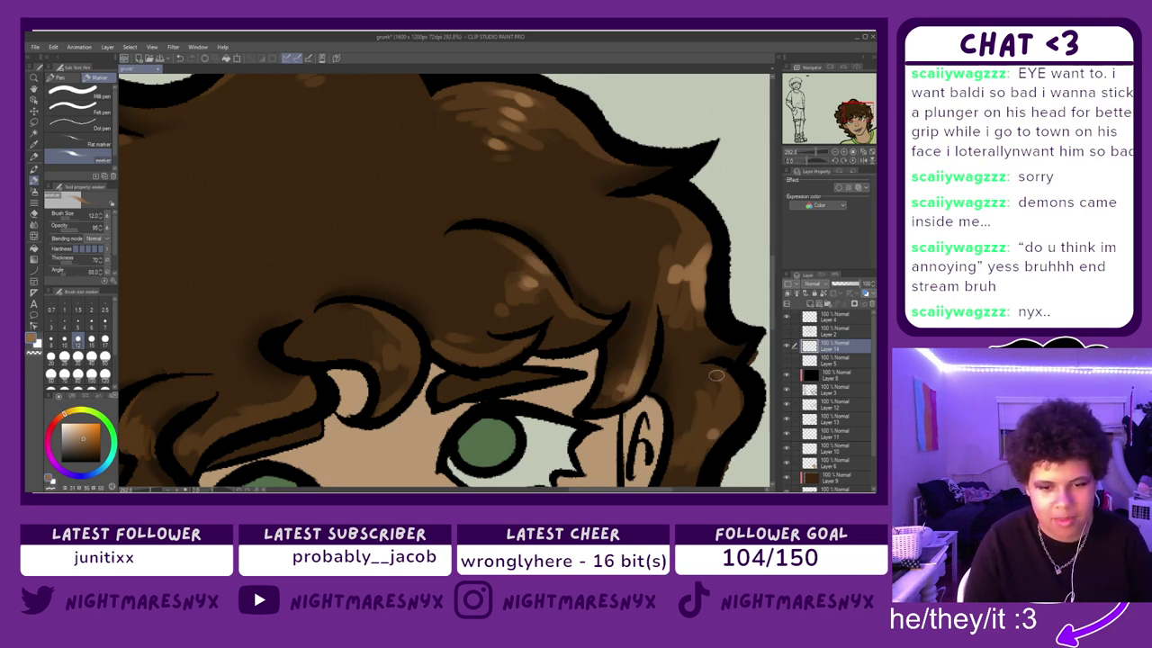
# - Highlight the hair behind the right-hand ear and the central forehead curl in light brown, undoing the misplaced strokes
pyautogui.moveTo(726, 376)
pyautogui.mouseDown()
pyautogui.moveTo(730, 416)
pyautogui.moveTo(710, 455)
pyautogui.mouseUp()
pyautogui.hotkey('ctrl', 'z')
pyautogui.moveTo(719, 414)
pyautogui.mouseDown()
pyautogui.moveTo(699, 451)
pyautogui.moveTo(722, 403)
pyautogui.moveTo(715, 440)
pyautogui.moveTo(734, 411)
pyautogui.moveTo(711, 480)
pyautogui.moveTo(690, 443)
pyautogui.moveTo(705, 425)
pyautogui.moveTo(703, 448)
pyautogui.moveTo(715, 424)
pyautogui.moveTo(674, 457)
pyautogui.moveTo(714, 443)
pyautogui.moveTo(707, 475)
pyautogui.mouseUp()
pyautogui.hotkey('ctrl', 'z')
pyautogui.hotkey('ctrl', 'z')
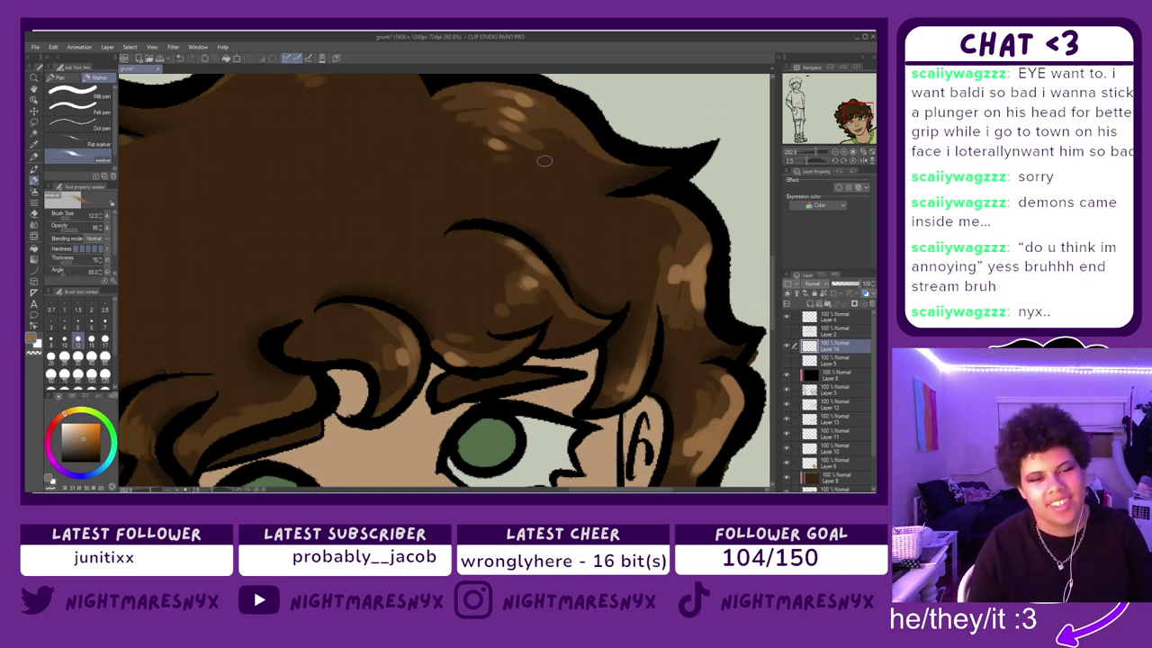
# - Add small light brown marker highlights to the outermost left-hand curl, undoing the strokes that miss
pyautogui.scroll(-2, 543, 162)
pyautogui.scroll(1, 317, 197)
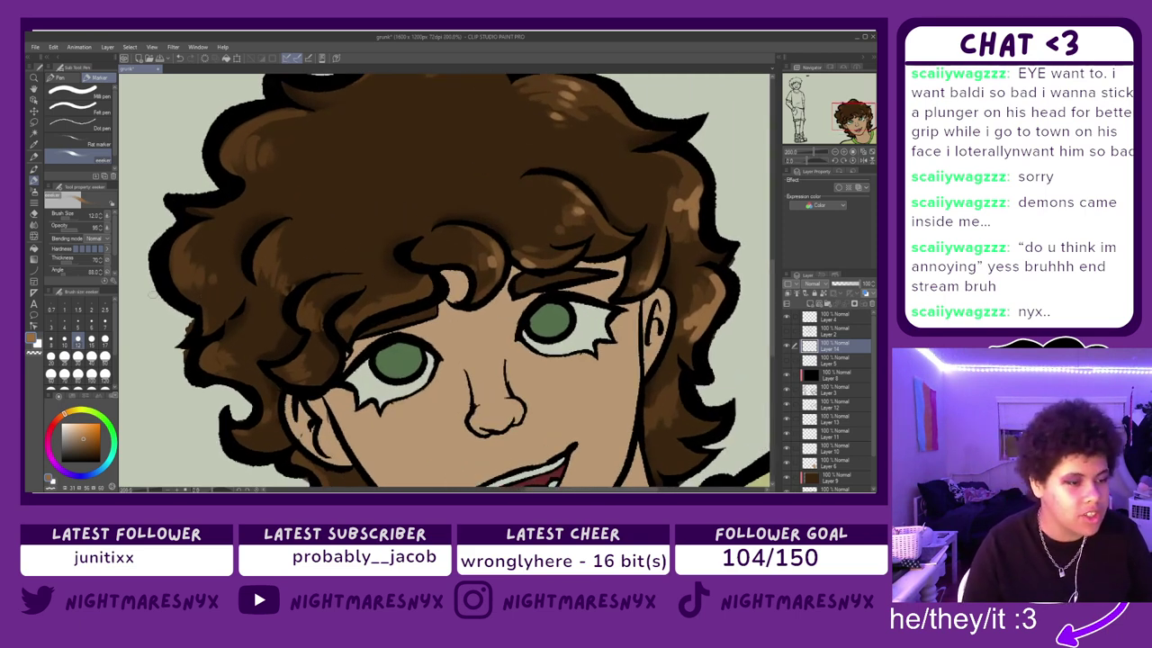
pyautogui.moveTo(185, 237)
pyautogui.mouseDown()
pyautogui.moveTo(203, 279)
pyautogui.moveTo(193, 268)
pyautogui.moveTo(230, 246)
pyautogui.moveTo(180, 257)
pyautogui.moveTo(177, 244)
pyautogui.moveTo(191, 293)
pyautogui.moveTo(177, 286)
pyautogui.moveTo(184, 242)
pyautogui.moveTo(199, 278)
pyautogui.moveTo(177, 252)
pyautogui.moveTo(183, 280)
pyautogui.mouseUp()
pyautogui.hotkey('ctrl', 'z')
pyautogui.hotkey('ctrl', 'z')
pyautogui.hotkey('ctrl', 'z')
pyautogui.hotkey('ctrl', 'z')
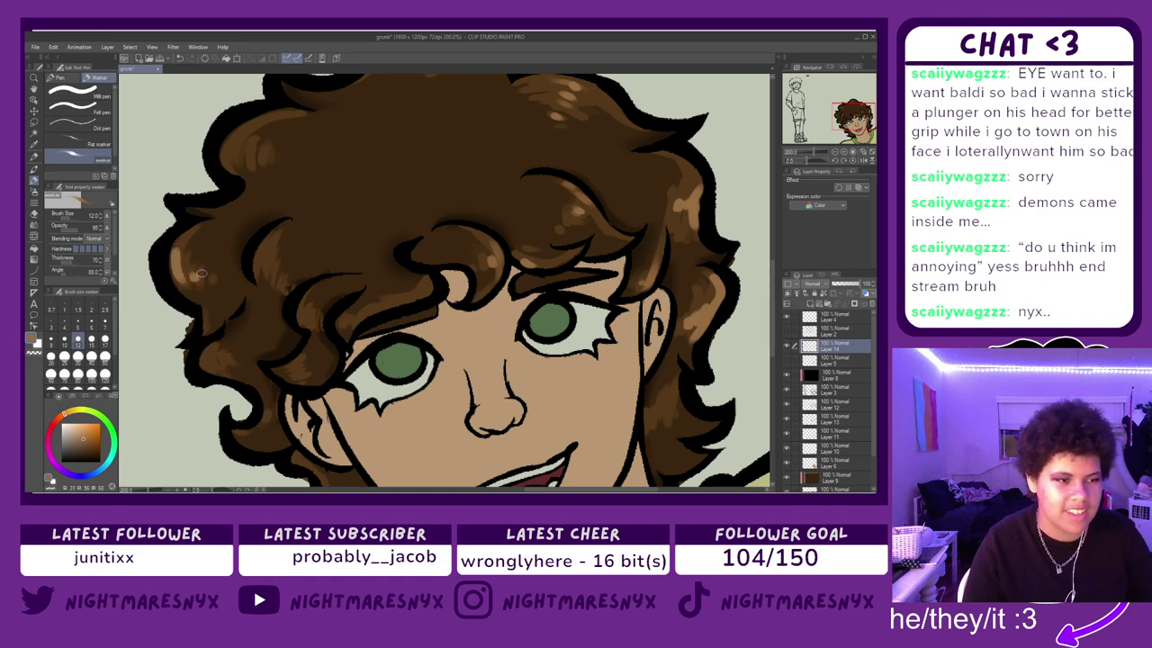
# - Paint light brown highlights on the inner and upper left-hand curls and the hair beside the left-hand ear
pyautogui.moveTo(273, 236); pyautogui.dragTo(261, 269)
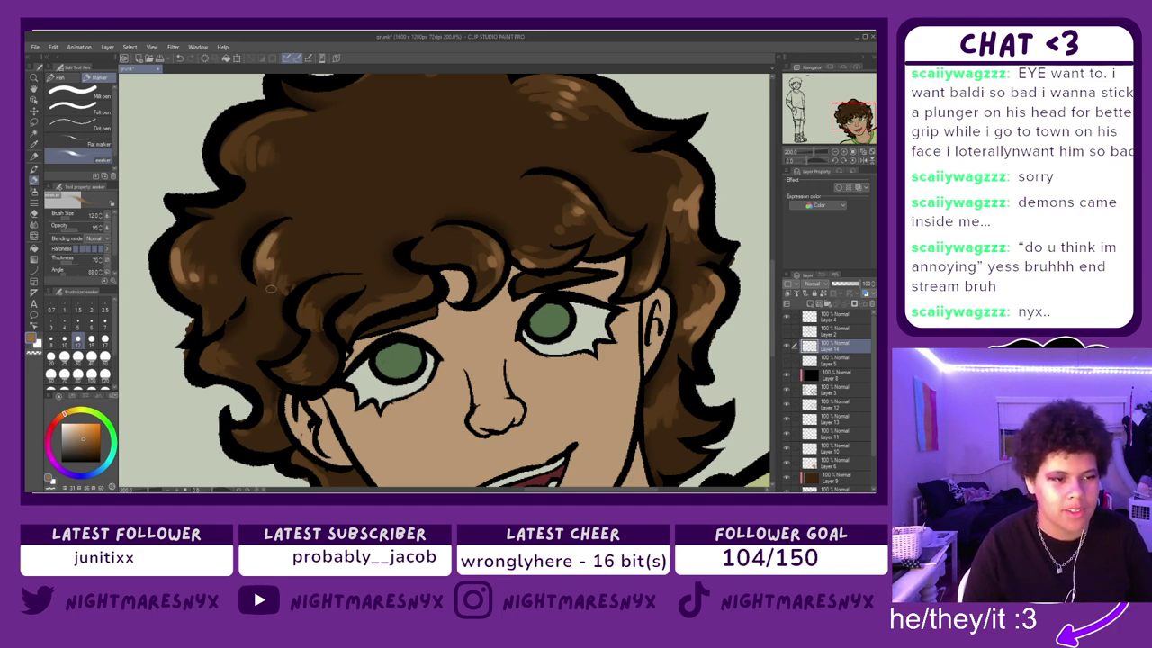
pyautogui.moveTo(232, 165)
pyautogui.mouseDown()
pyautogui.moveTo(243, 132)
pyautogui.moveTo(256, 138)
pyautogui.moveTo(248, 129)
pyautogui.moveTo(265, 117)
pyautogui.moveTo(253, 187)
pyautogui.moveTo(250, 151)
pyautogui.mouseUp()
pyautogui.hotkey('ctrl', 'z')
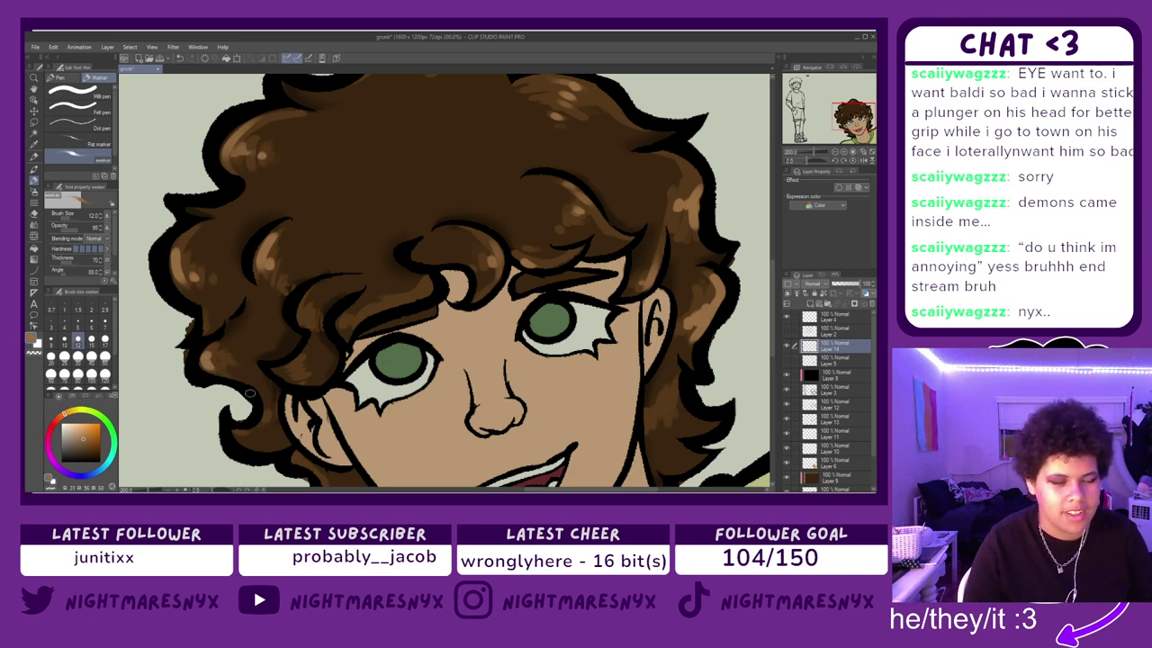
pyautogui.click(266, 415)
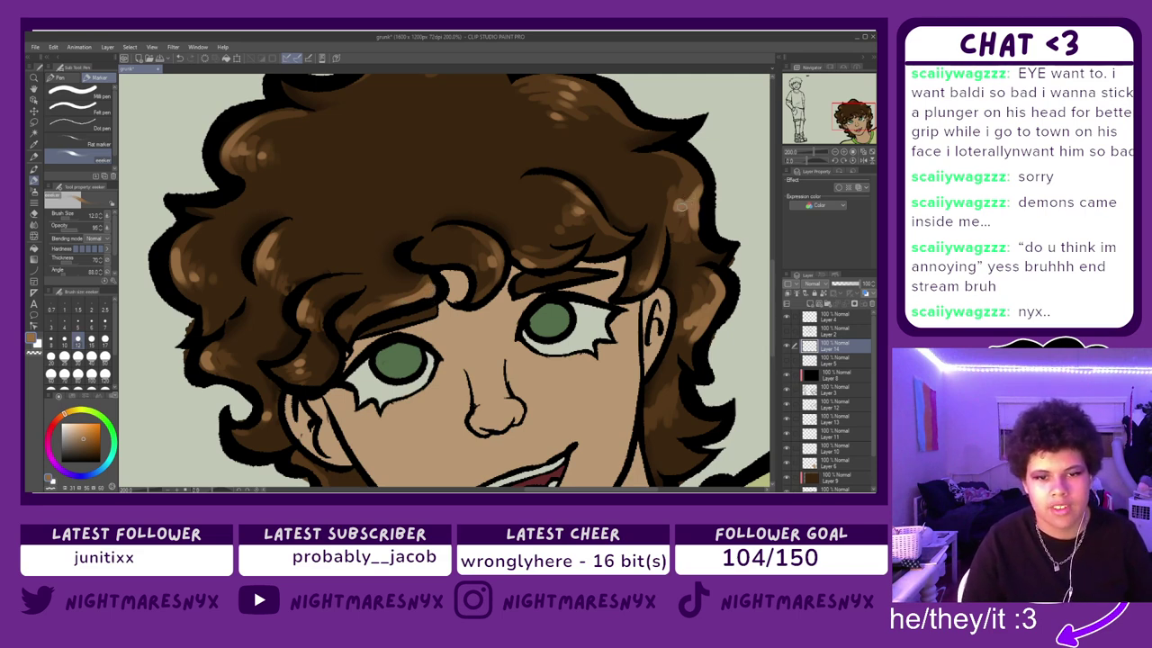
# - Add a light brown marker highlight to the lower hair behind the right-hand ear
pyautogui.moveTo(655, 414); pyautogui.dragTo(662, 411)
pyautogui.scroll(-1, 738, 371)
pyautogui.scroll(-2, 738, 371)
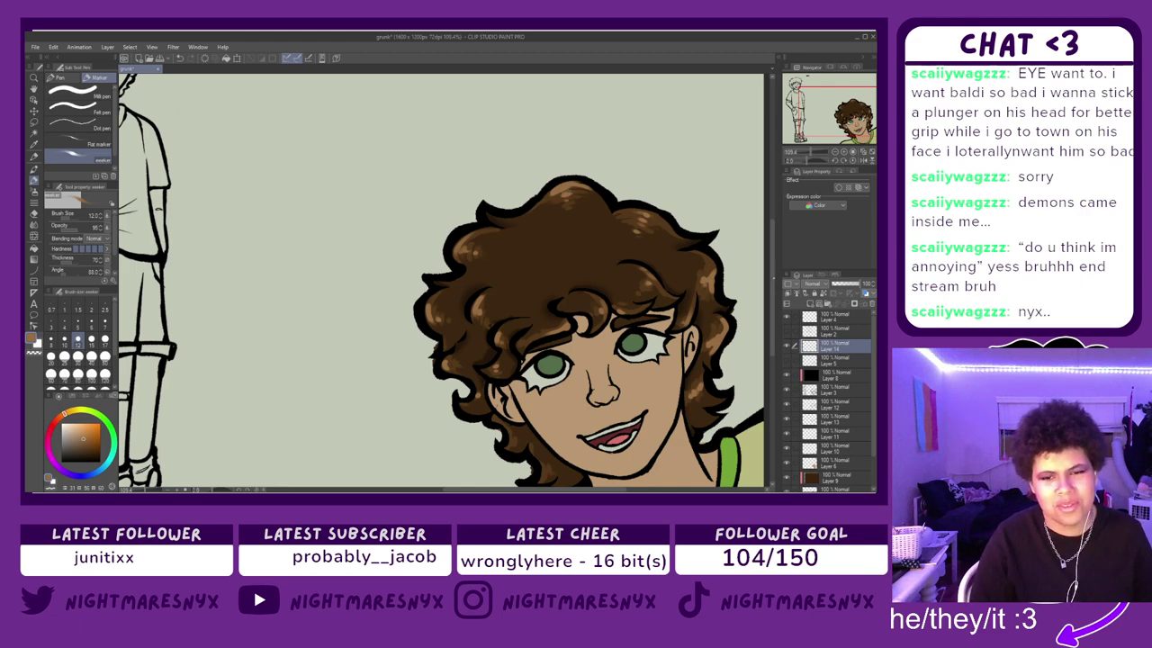
pyautogui.scroll(-3, 504, 411)
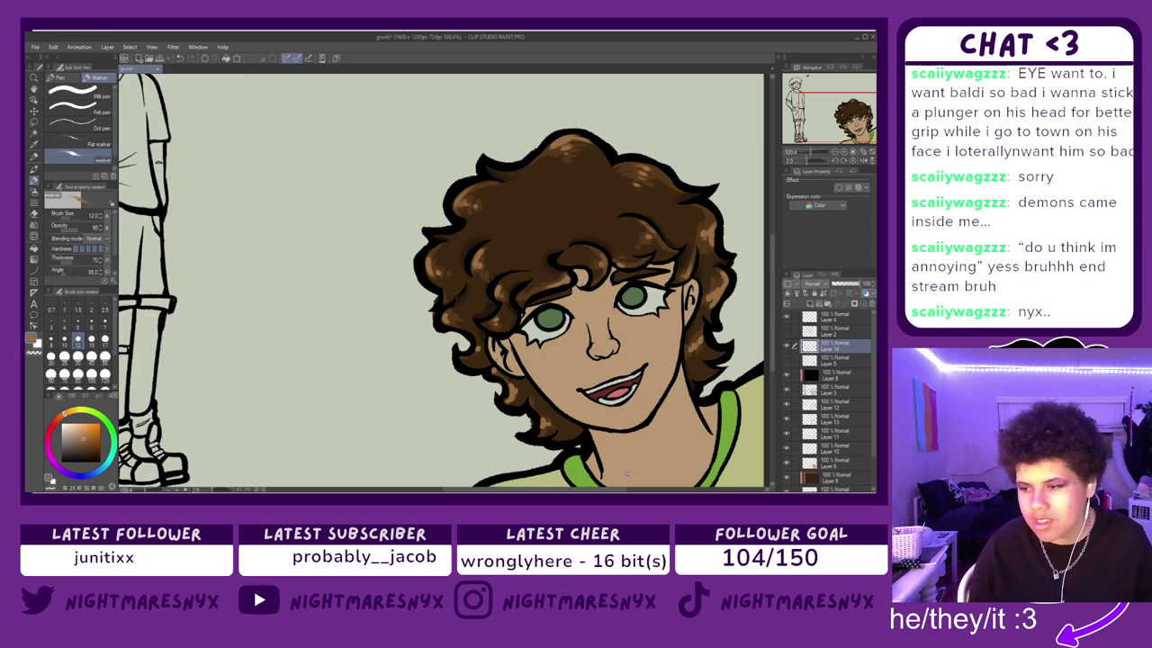
# - Select Layer 7 and erase stray colour along the outer edge of the left-hand curls with the hard eraser
pyautogui.moveTo(551, 489); pyautogui.dragTo(599, 490)
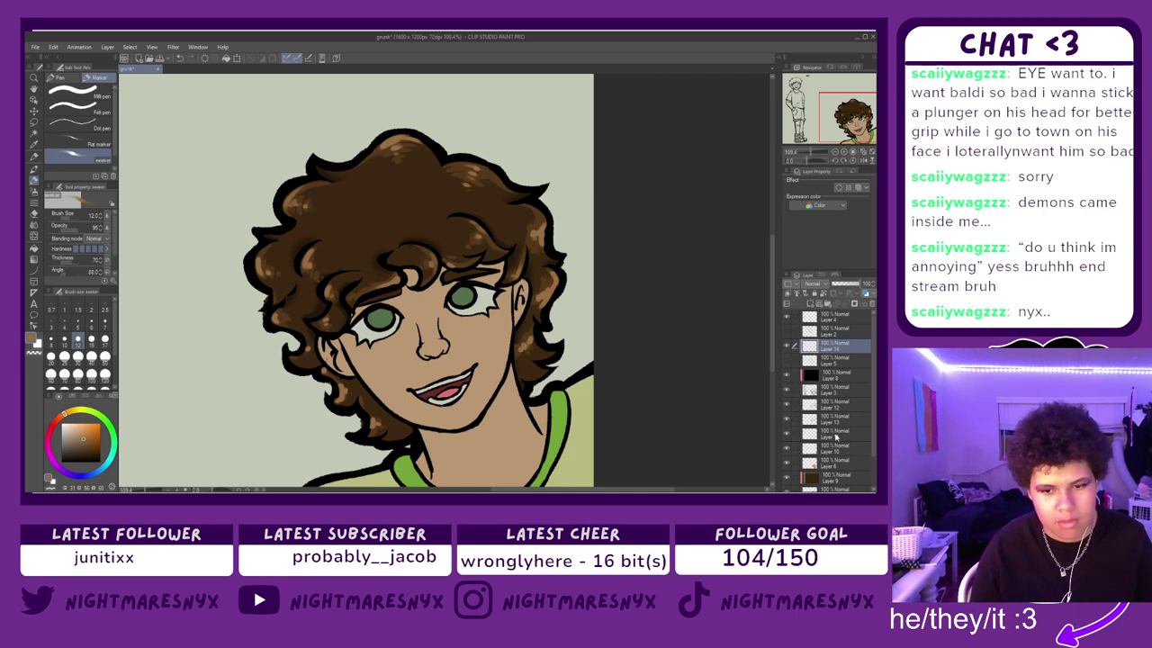
pyautogui.scroll(-1, 826, 468)
pyautogui.click(827, 469)
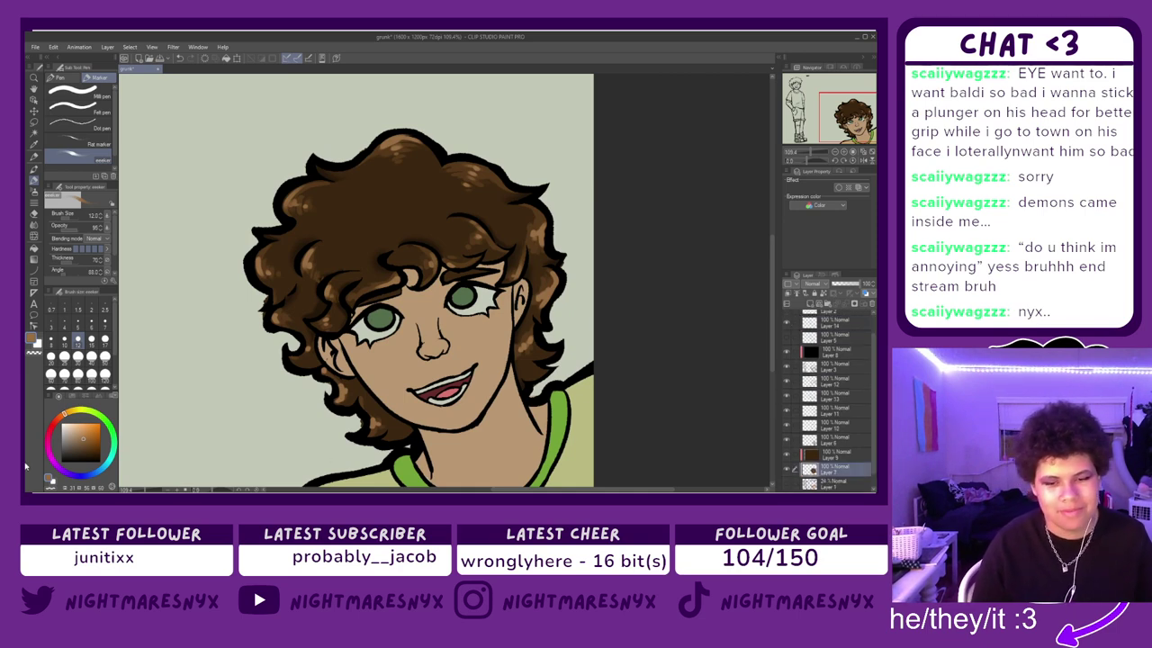
pyautogui.scroll(4, 419, 432)
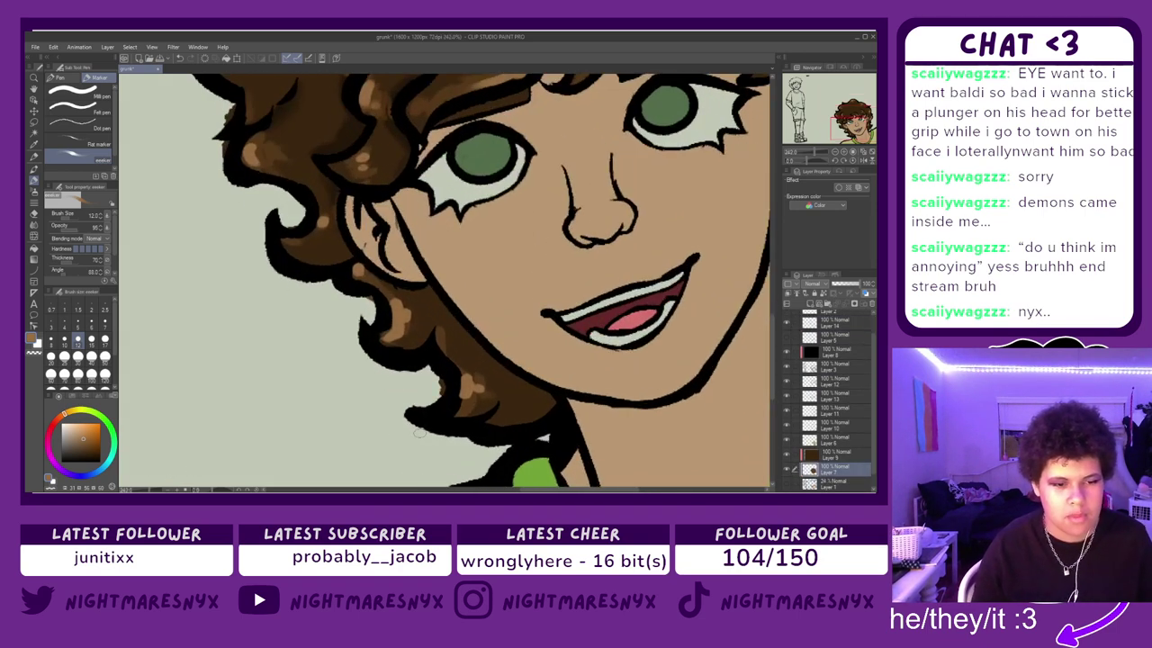
pyautogui.press('e')
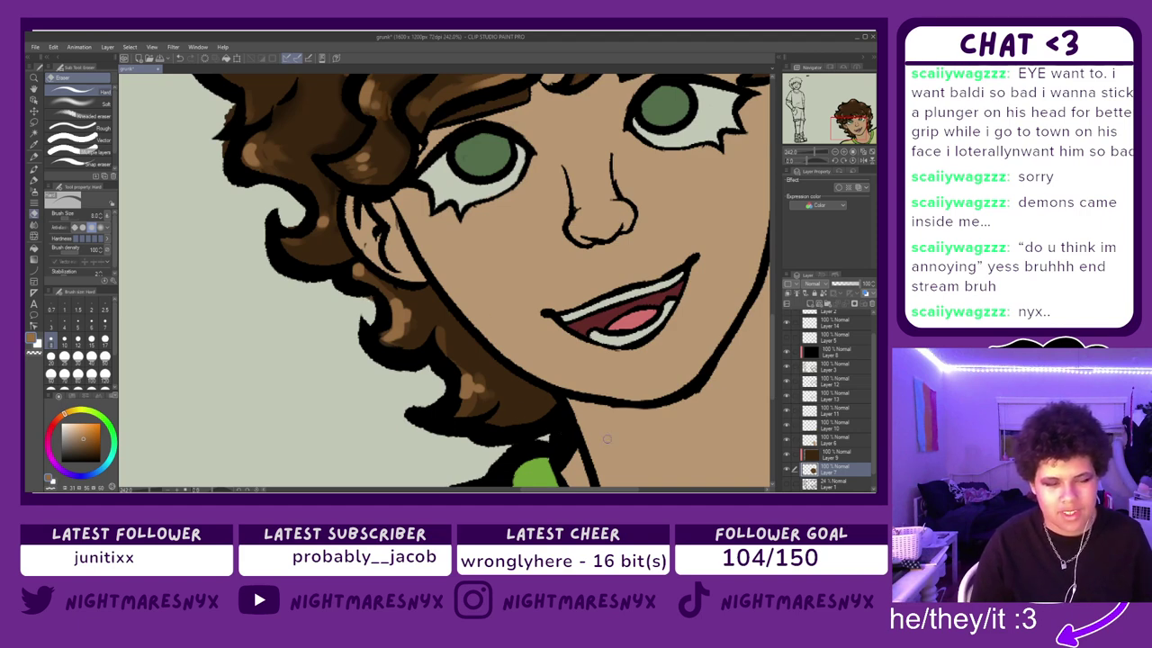
pyautogui.moveTo(228, 139)
pyautogui.mouseDown()
pyautogui.moveTo(225, 129)
pyautogui.moveTo(227, 151)
pyautogui.mouseUp()
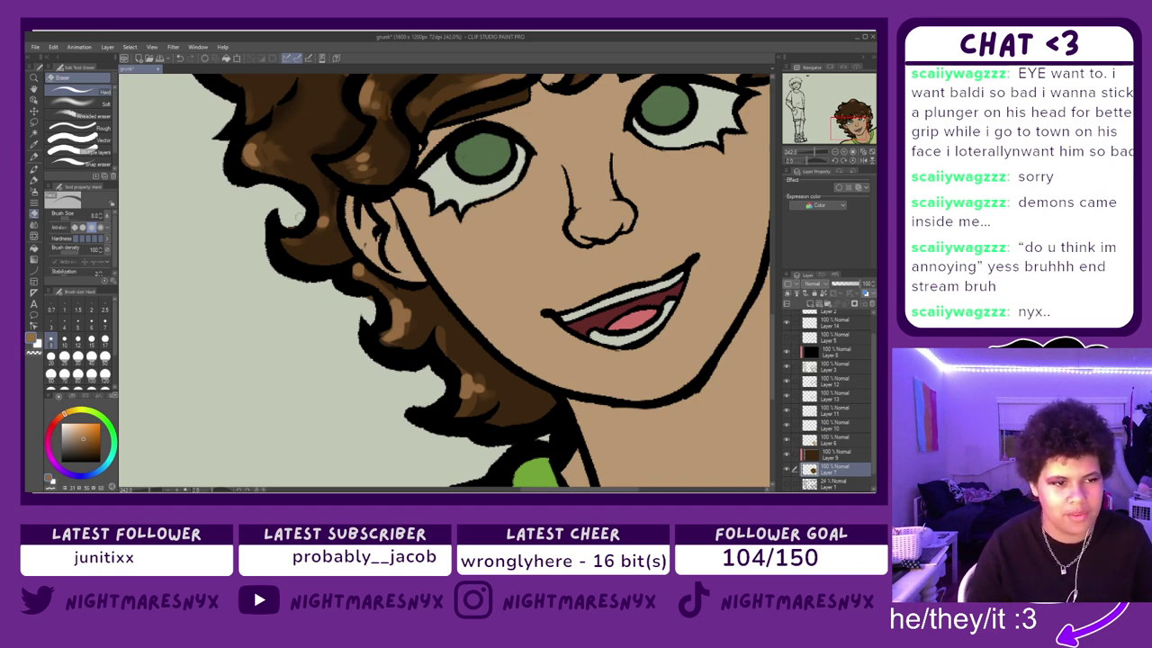
pyautogui.scroll(-4, 387, 247)
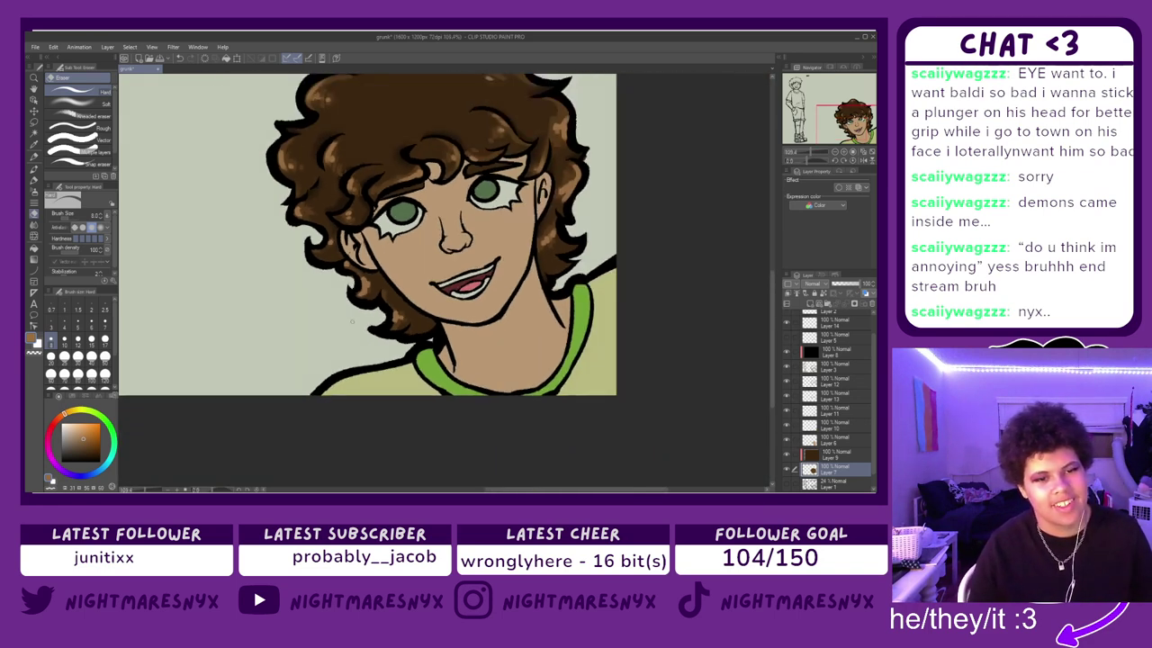
pyautogui.scroll(3, 496, 109)
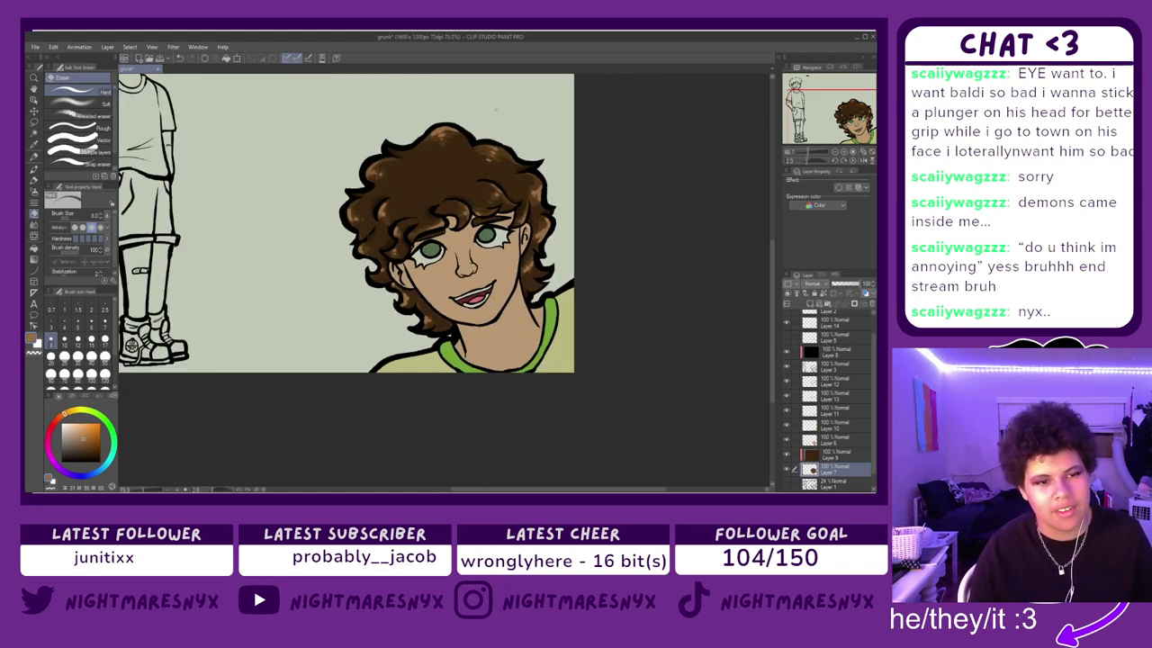
pyautogui.scroll(2, 376, 223)
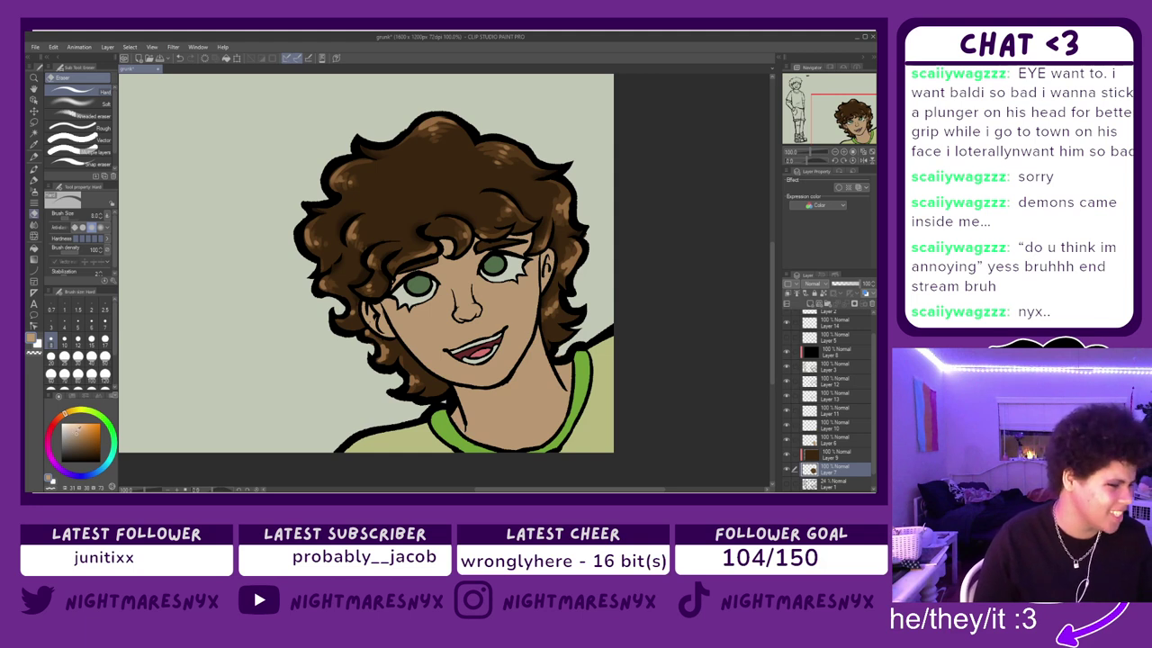
# - Pick a reddish brown and add a new layer clipped to the skin colour layer for the skin shadows
pyautogui.click(61, 417)
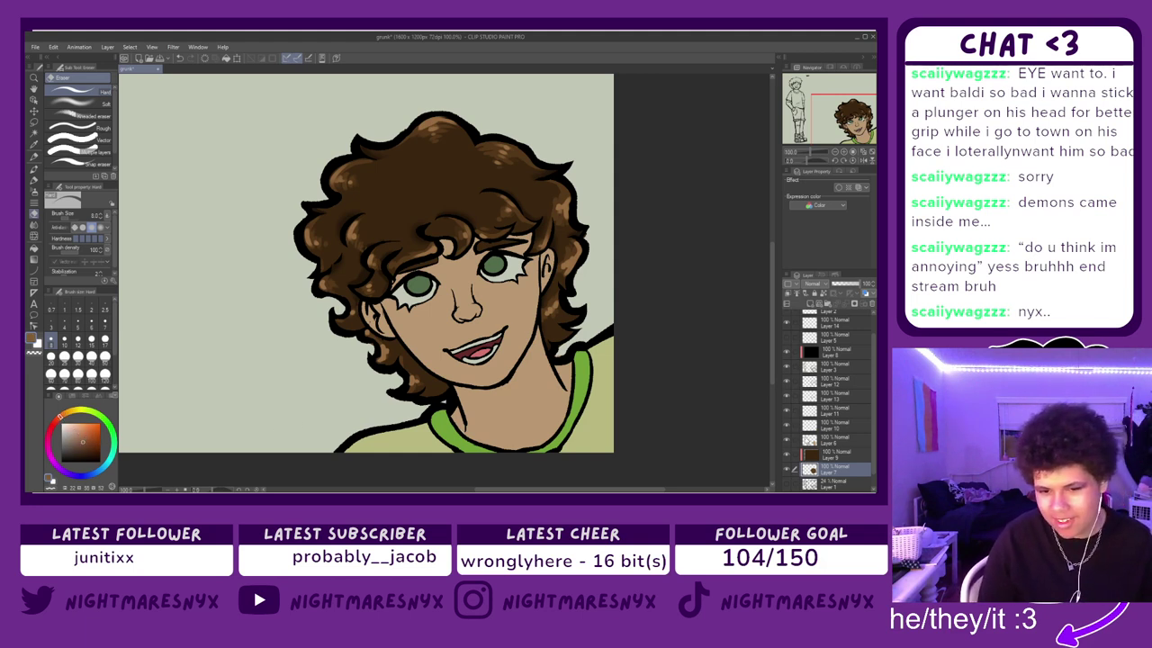
pyautogui.click(833, 440)
pyautogui.click(811, 304)
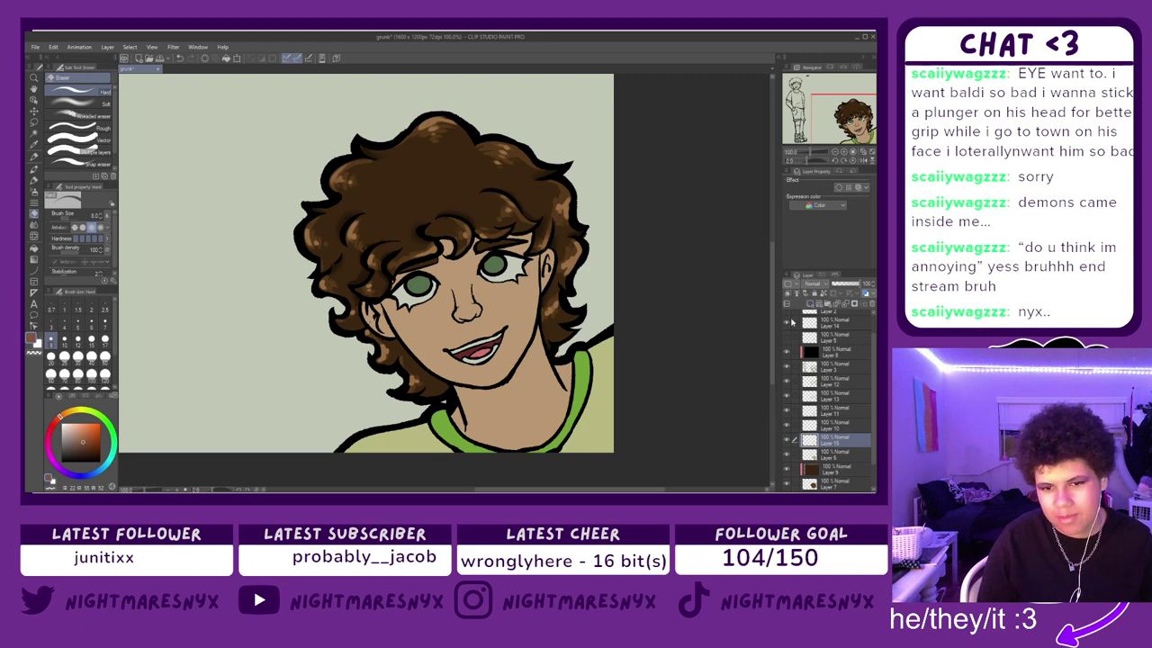
# - Paint a reddish-brown shadow on the neck along the underside of the jaw with the marker at size 30
pyautogui.scroll(2, 657, 410)
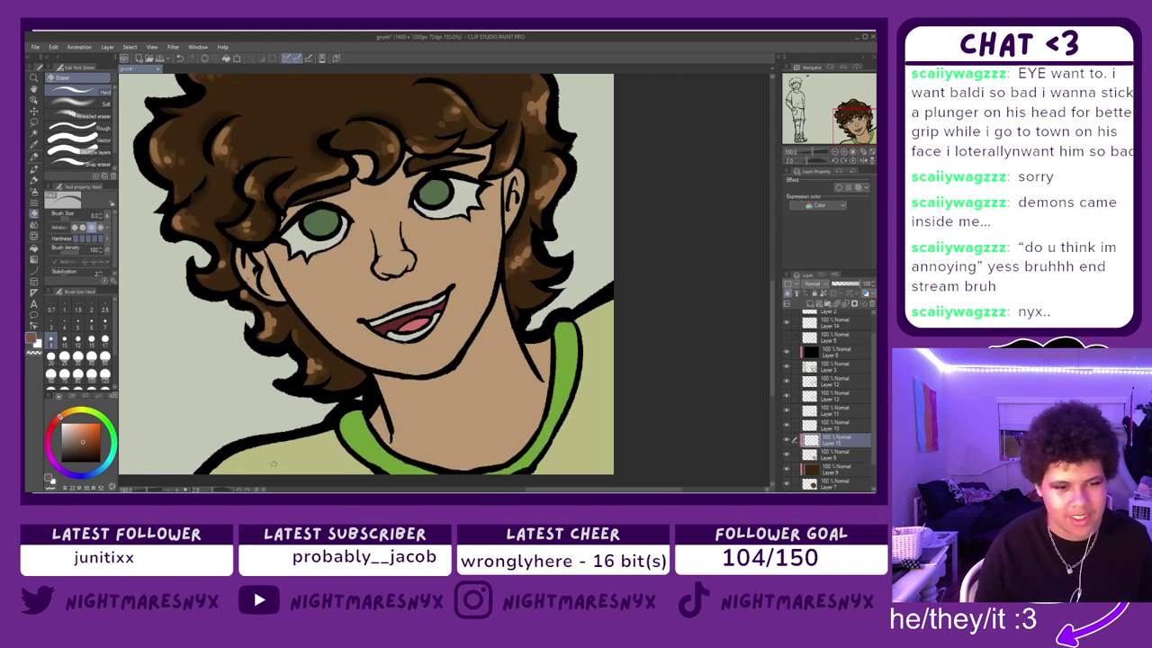
pyautogui.scroll(1, 258, 463)
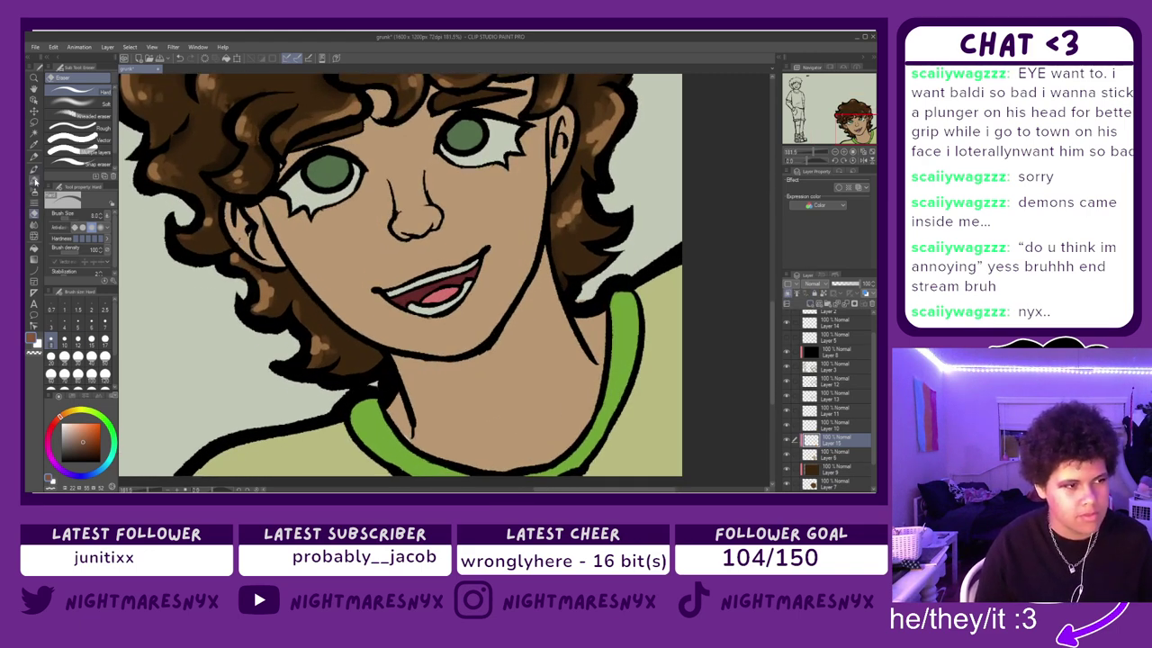
pyautogui.click(34, 179)
pyautogui.click(77, 356)
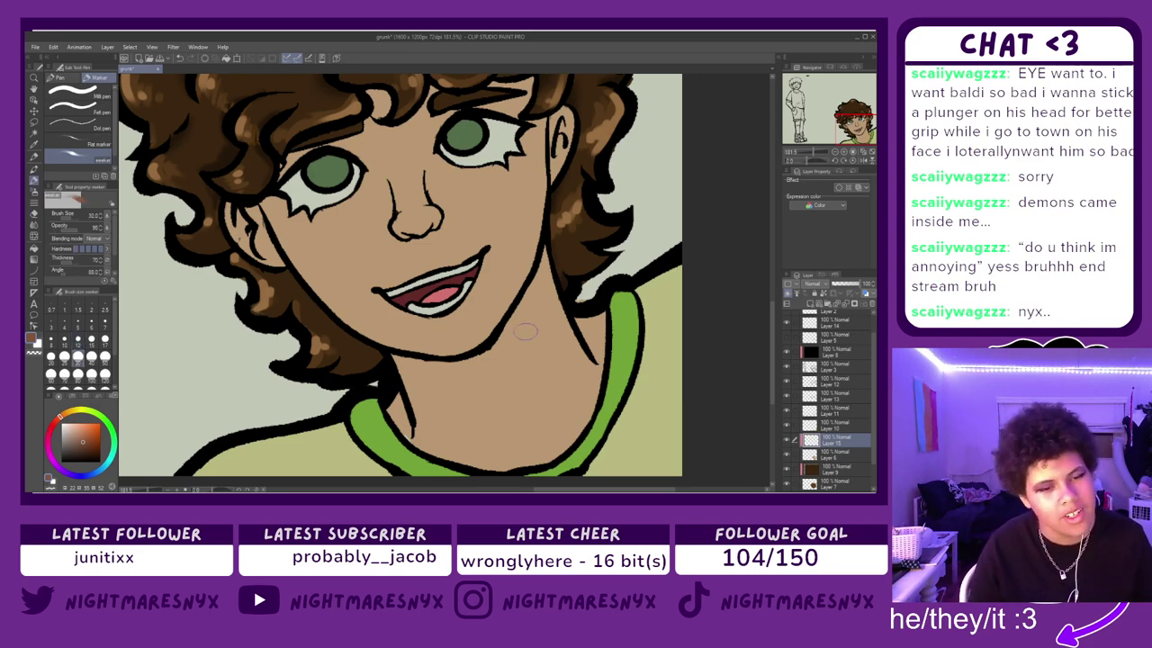
pyautogui.moveTo(508, 328); pyautogui.dragTo(522, 311)
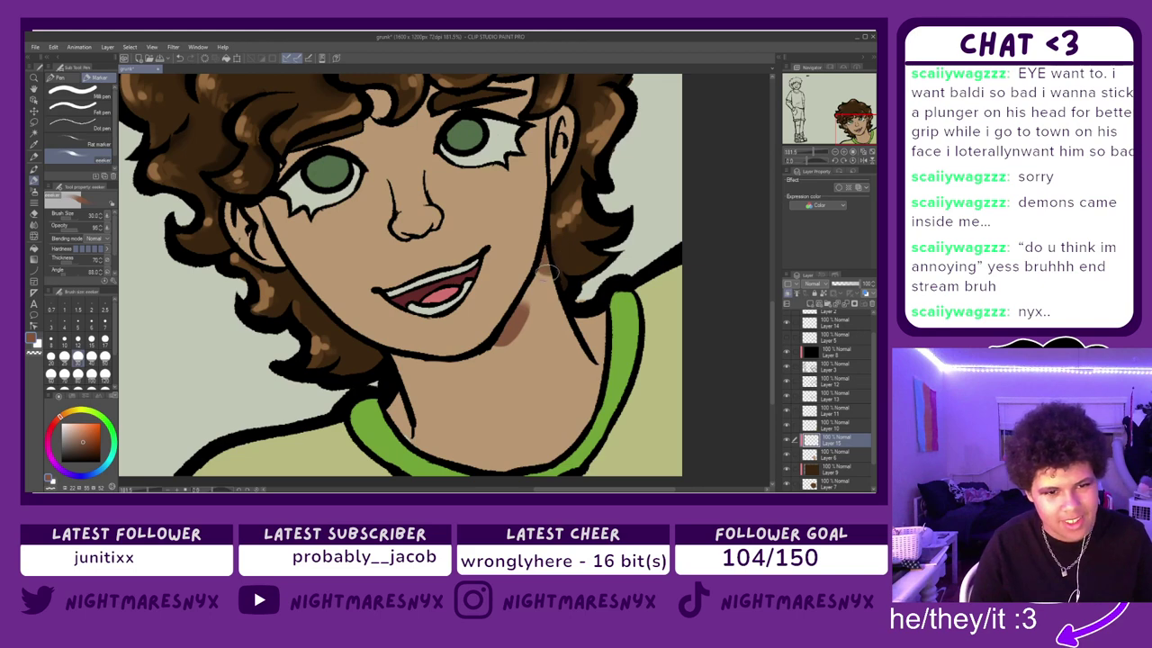
pyautogui.moveTo(549, 263); pyautogui.dragTo(524, 311)
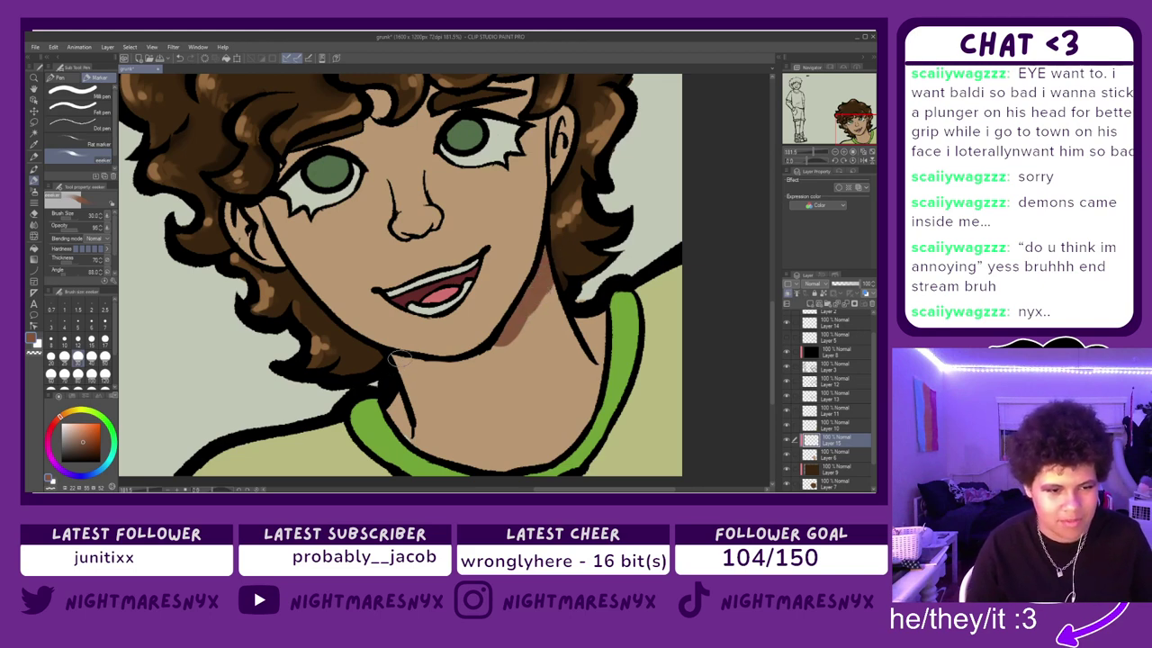
pyautogui.moveTo(433, 367)
pyautogui.mouseDown()
pyautogui.moveTo(394, 359)
pyautogui.moveTo(472, 364)
pyautogui.moveTo(441, 367)
pyautogui.moveTo(505, 354)
pyautogui.moveTo(466, 361)
pyautogui.moveTo(505, 335)
pyautogui.moveTo(473, 362)
pyautogui.moveTo(501, 343)
pyautogui.mouseUp()
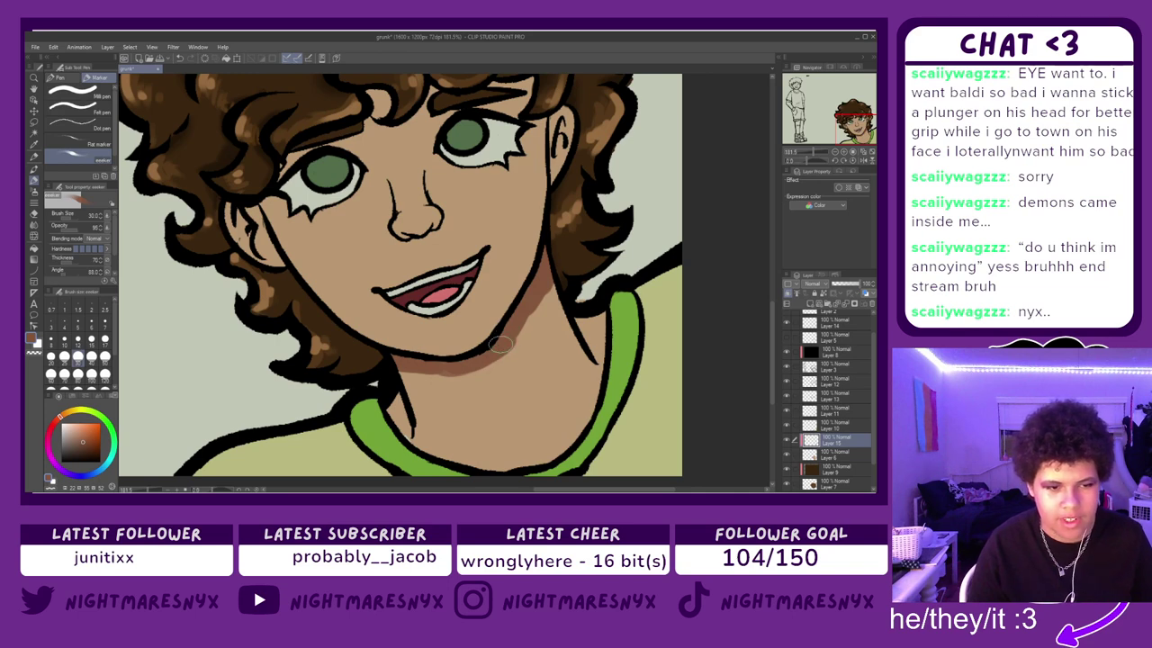
# - Soften the shadow under the jaw with the Blur blending tool at size 40
pyautogui.click(34, 214)
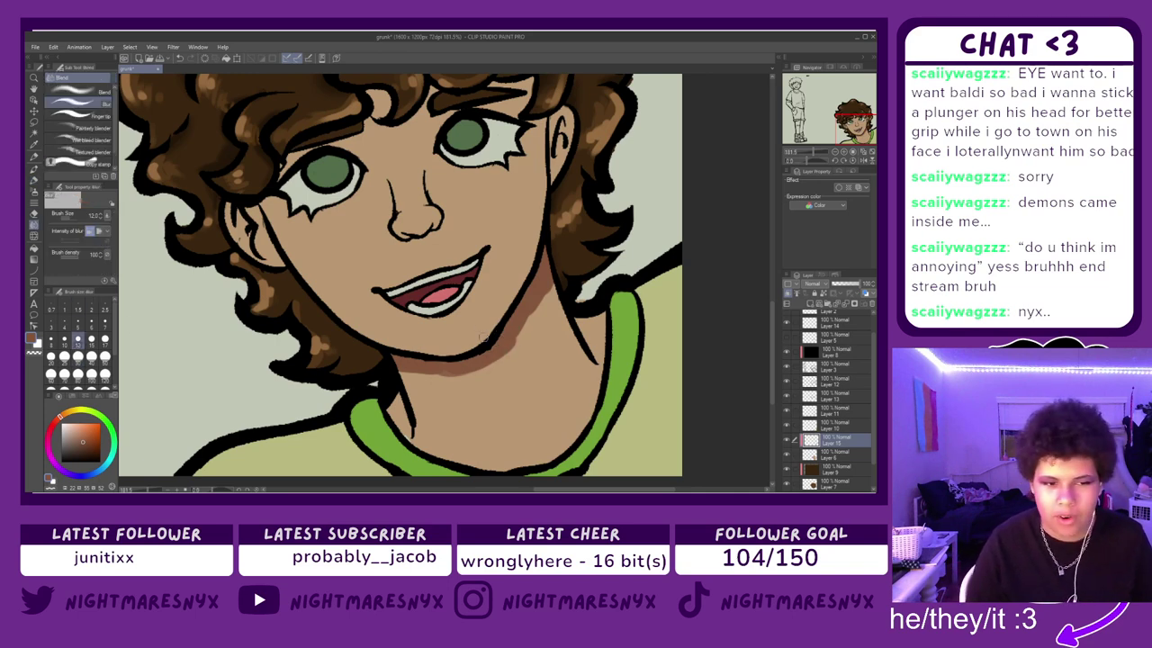
pyautogui.click(92, 358)
pyautogui.moveTo(547, 306)
pyautogui.mouseDown()
pyautogui.moveTo(500, 368)
pyautogui.moveTo(444, 384)
pyautogui.moveTo(387, 375)
pyautogui.mouseUp()
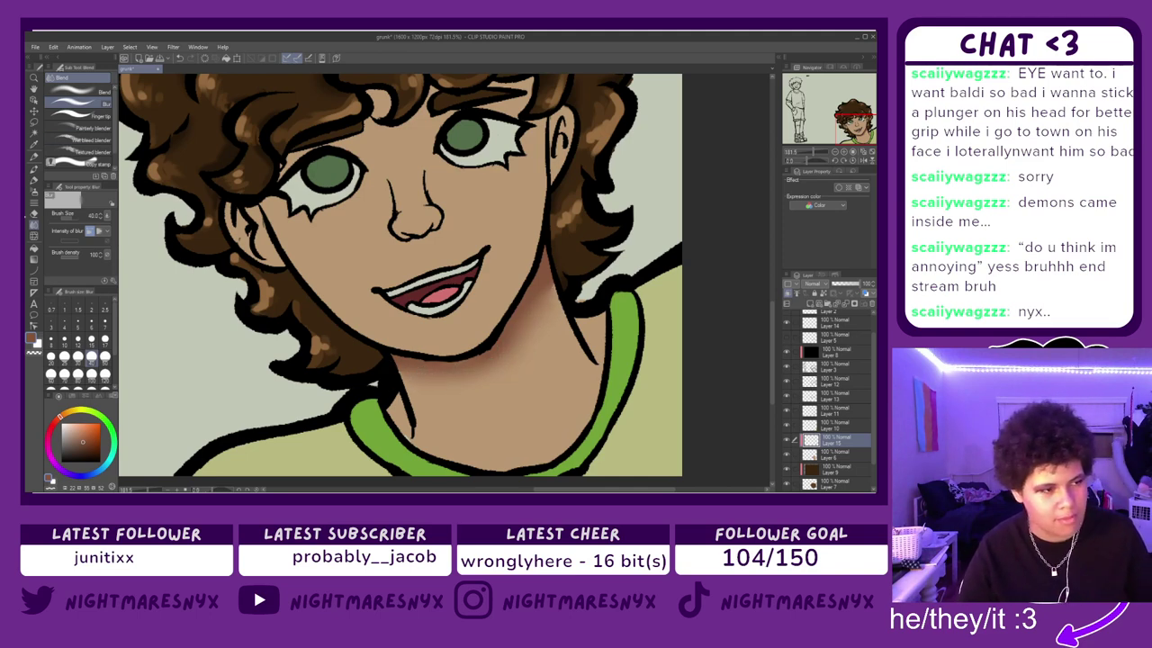
# - Shade both outer edges of the neck with the size 30 marker and blur the shadows at size 40
pyautogui.click(34, 179)
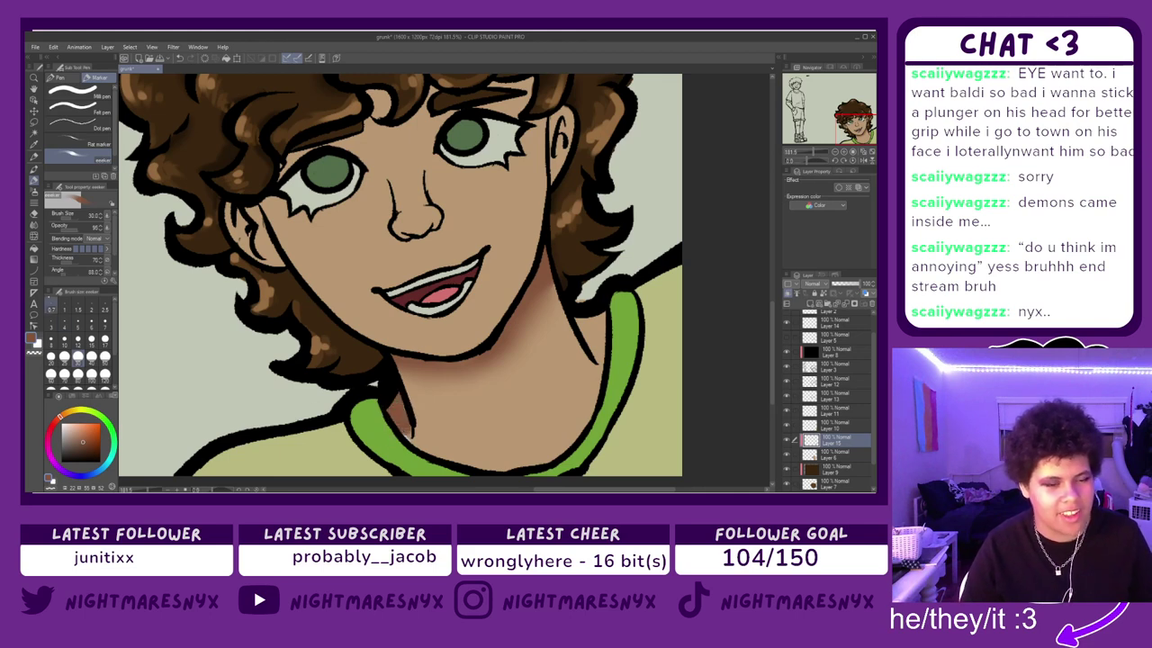
pyautogui.click(34, 224)
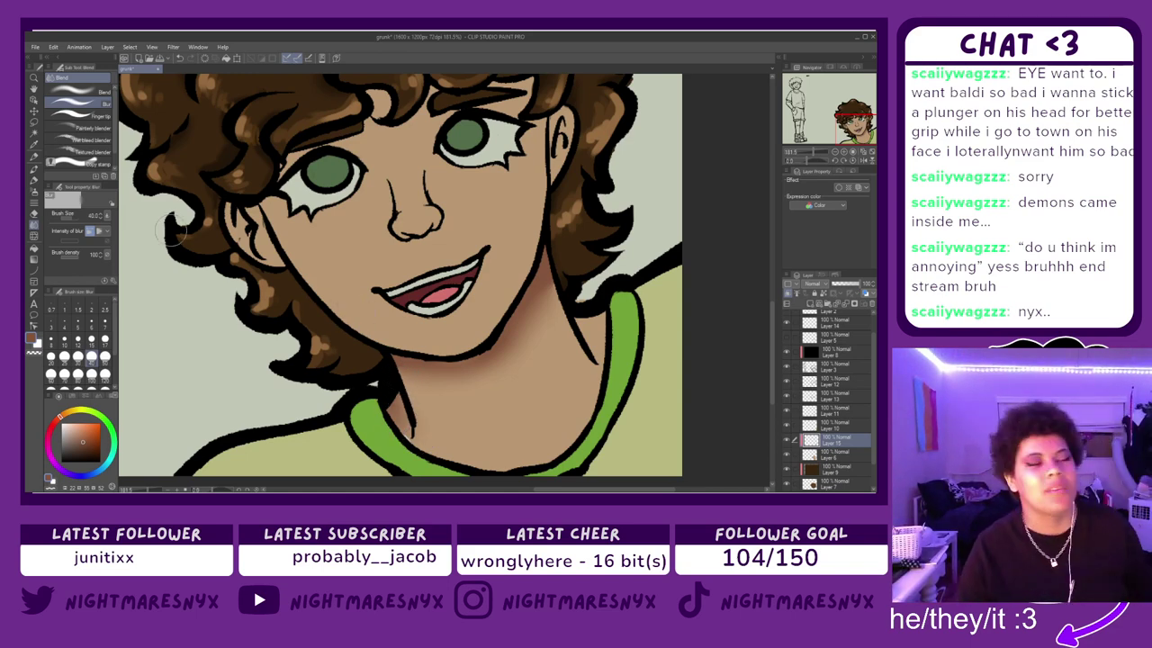
pyautogui.click(34, 180)
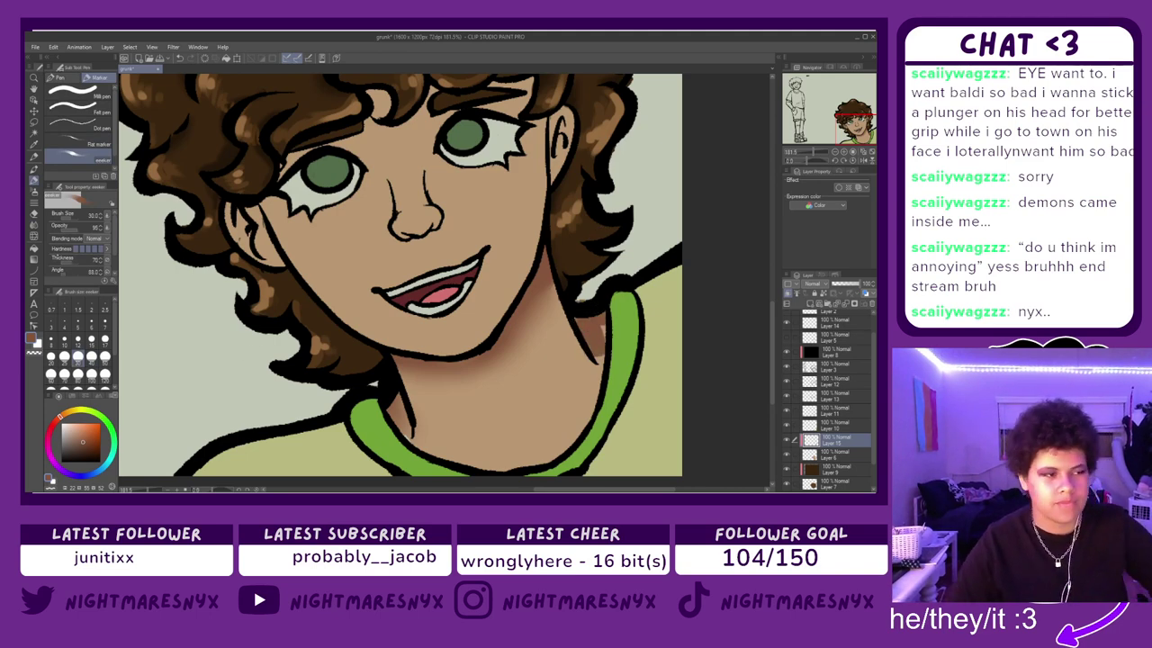
pyautogui.click(34, 224)
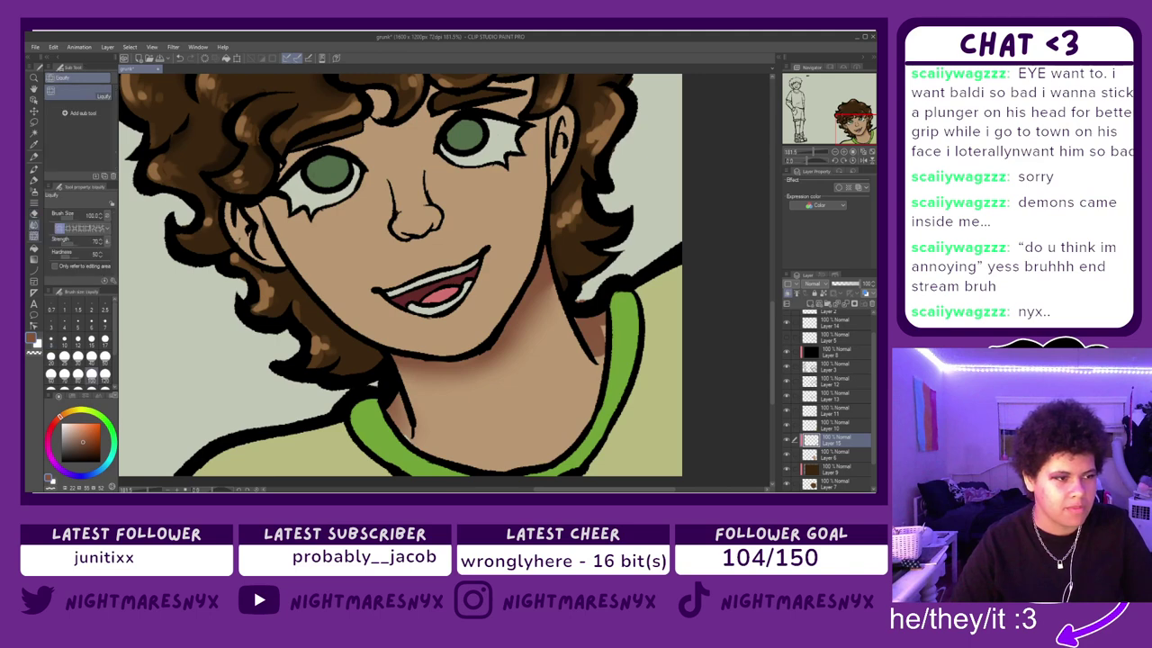
pyautogui.moveTo(592, 360)
pyautogui.mouseDown()
pyautogui.moveTo(597, 316)
pyautogui.moveTo(557, 294)
pyautogui.moveTo(552, 304)
pyautogui.mouseUp()
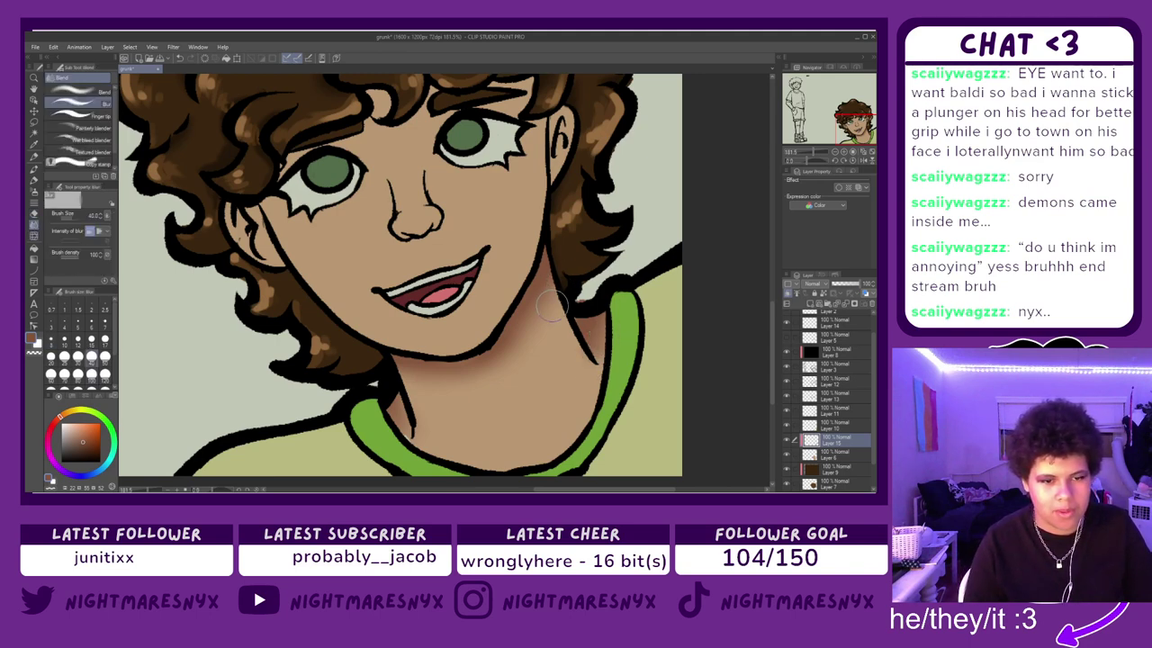
pyautogui.moveTo(396, 376); pyautogui.dragTo(416, 413)
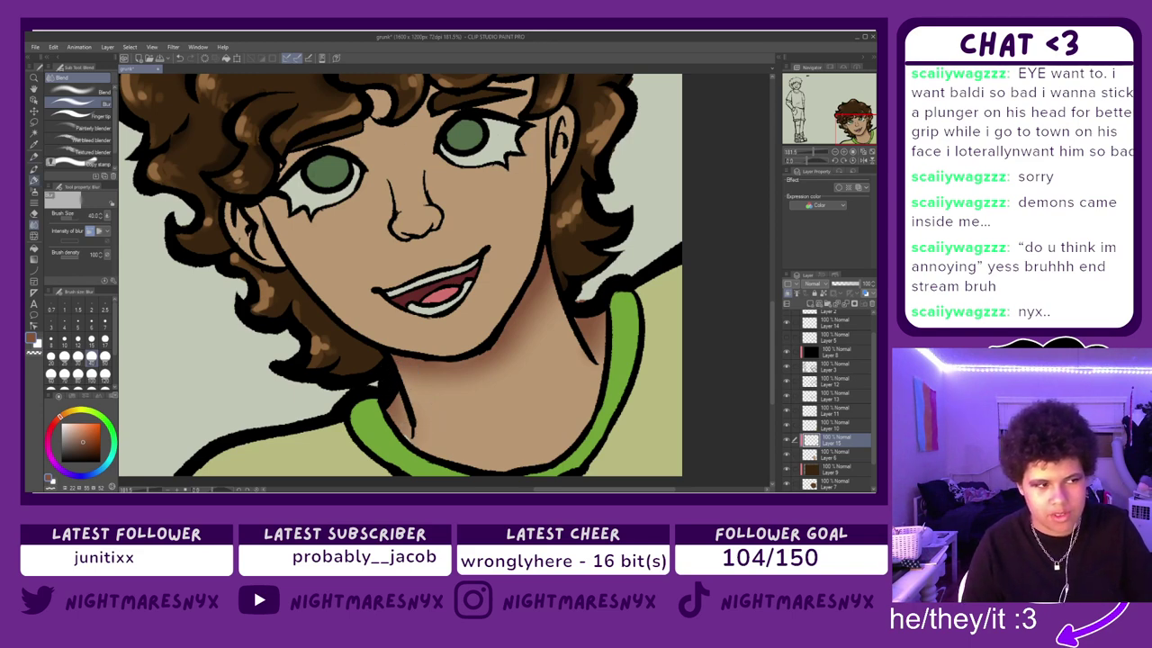
# - Shade the inside of the left-hand ear in reddish brown, blur it and clean up the overspill with the eraser
pyautogui.click(34, 178)
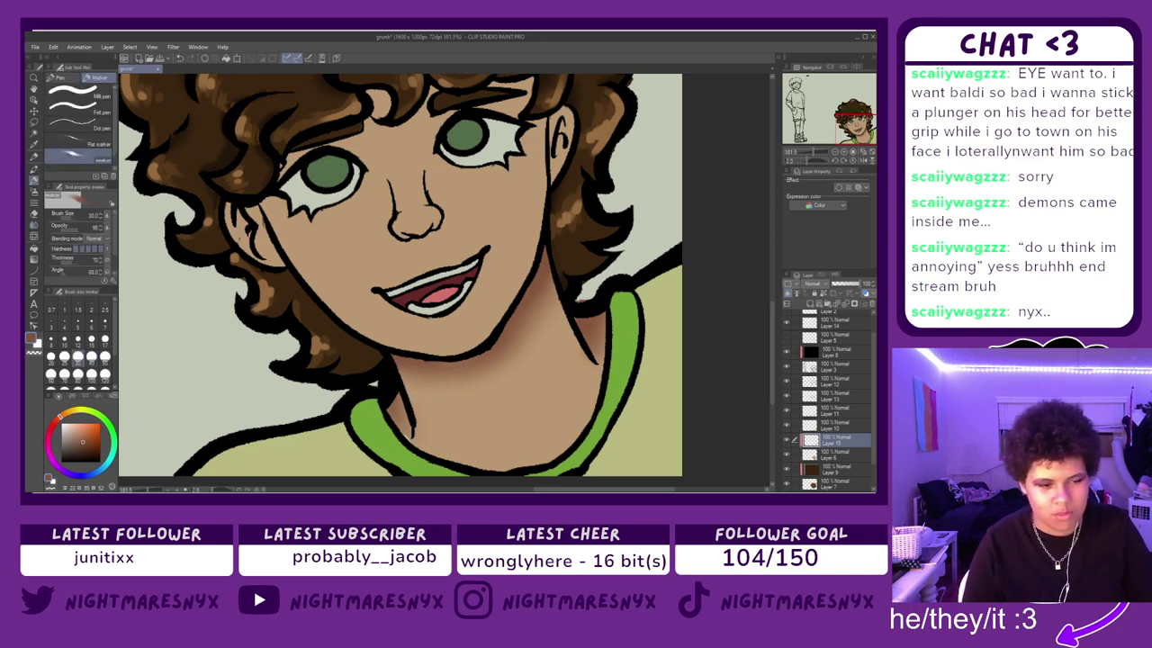
pyautogui.click(257, 196)
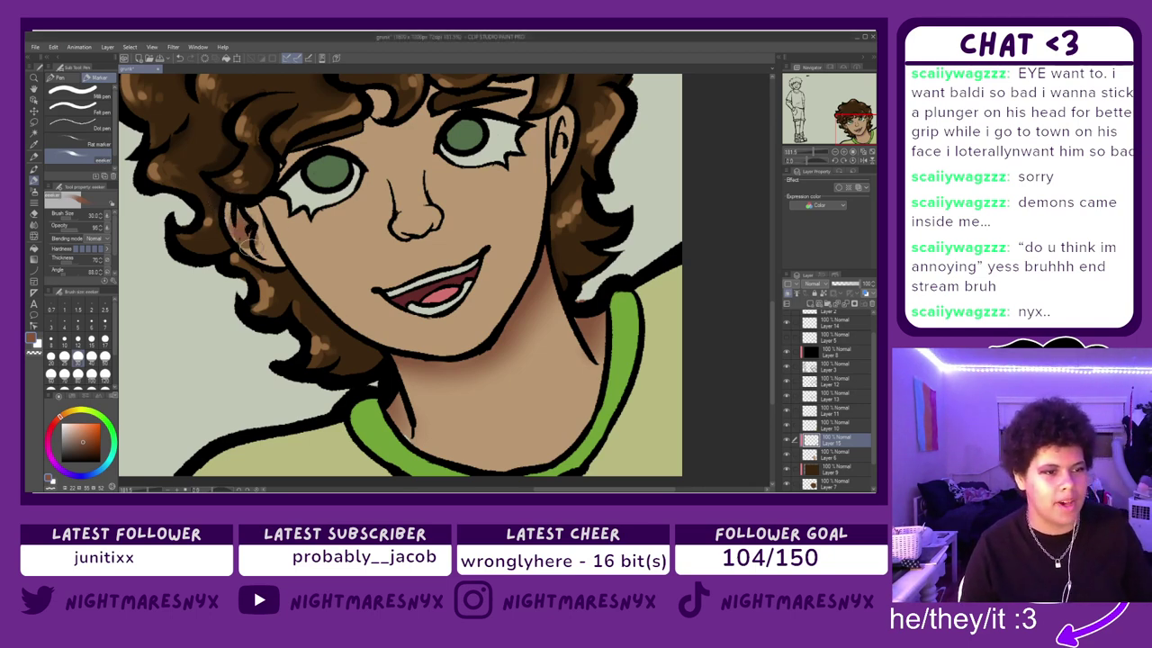
pyautogui.click(35, 225)
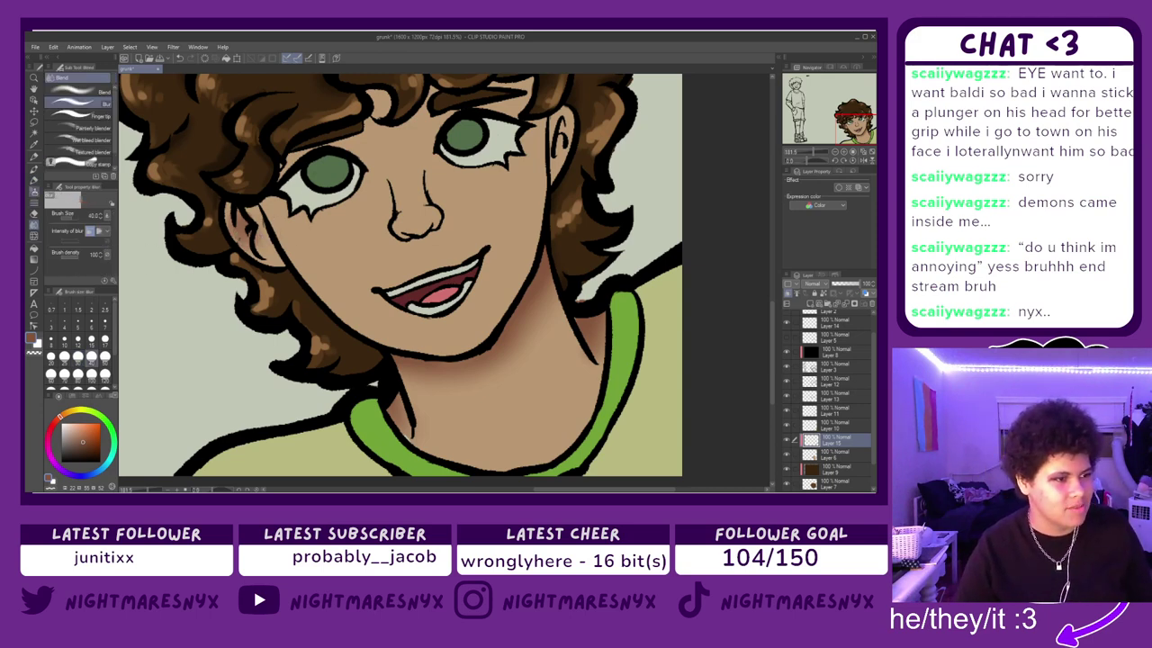
pyautogui.click(34, 214)
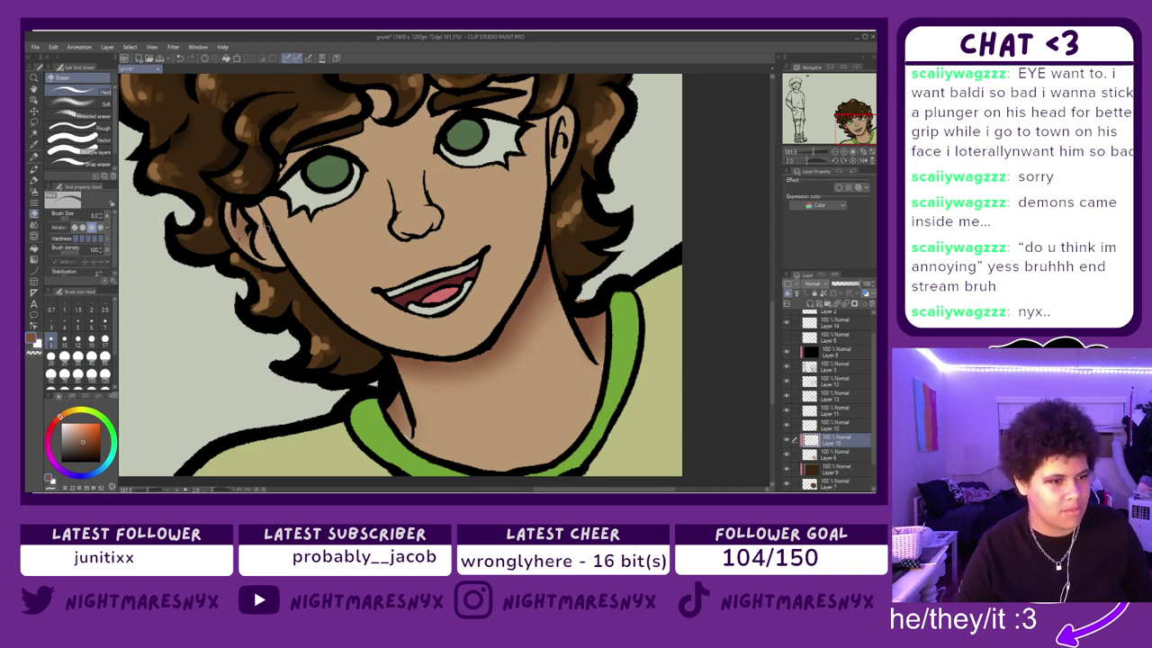
# - Paint a reddish-brown shadow inside the right-hand ear, blur it and erase the excess at the ear's edge
pyautogui.click(34, 180)
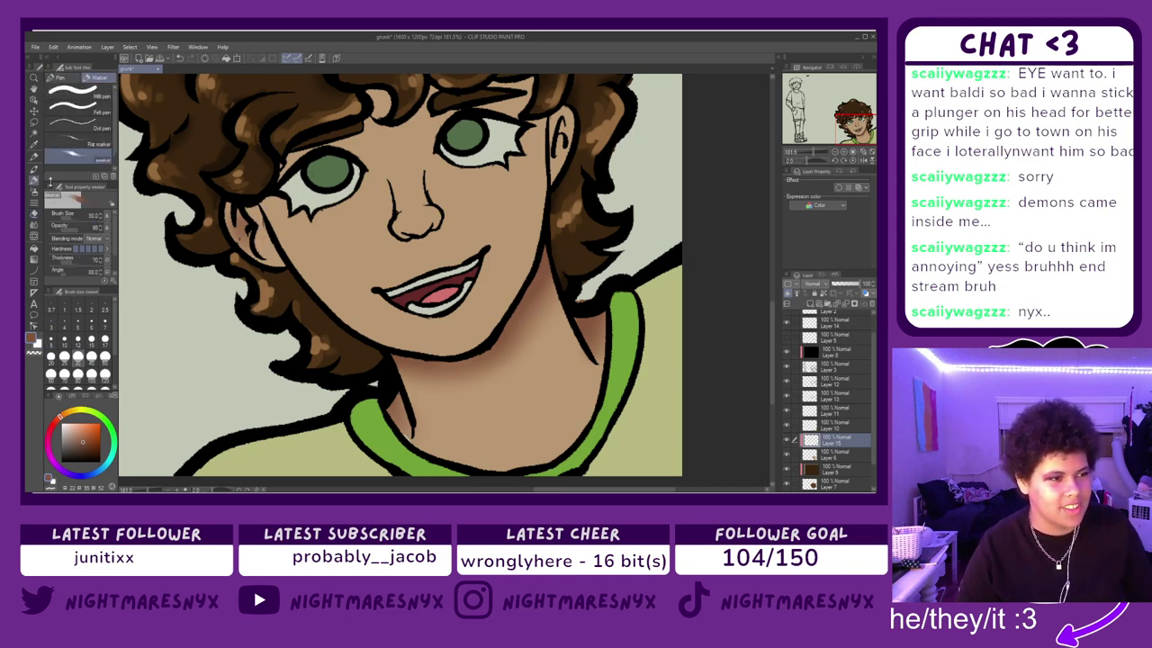
pyautogui.moveTo(560, 124); pyautogui.dragTo(572, 168)
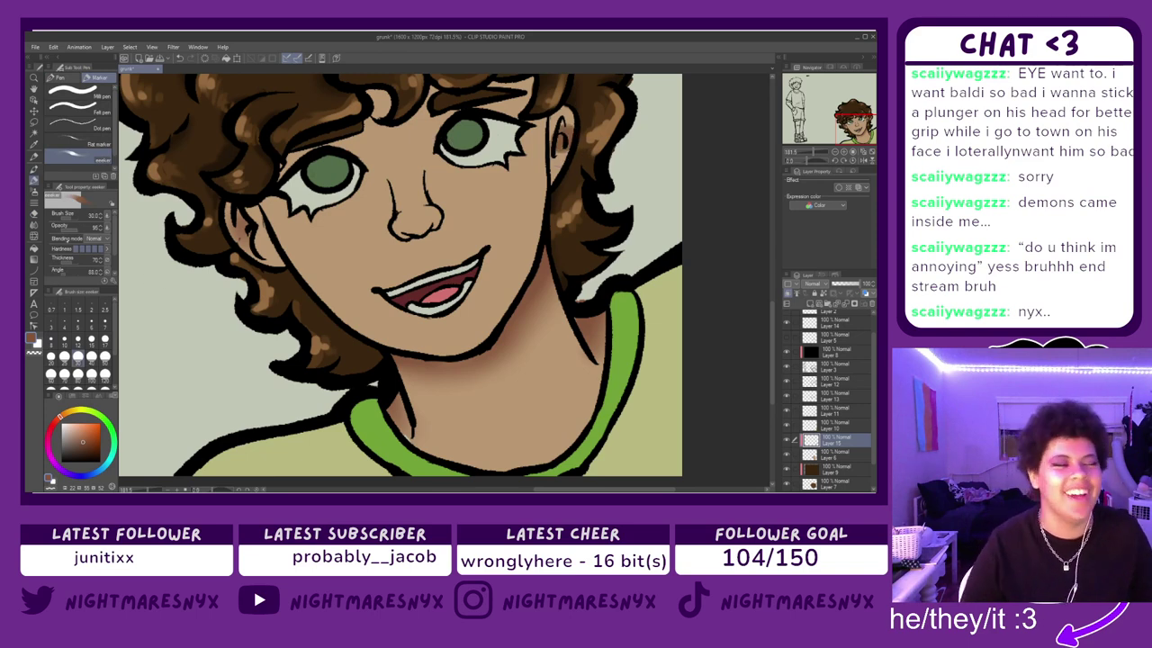
pyautogui.click(35, 225)
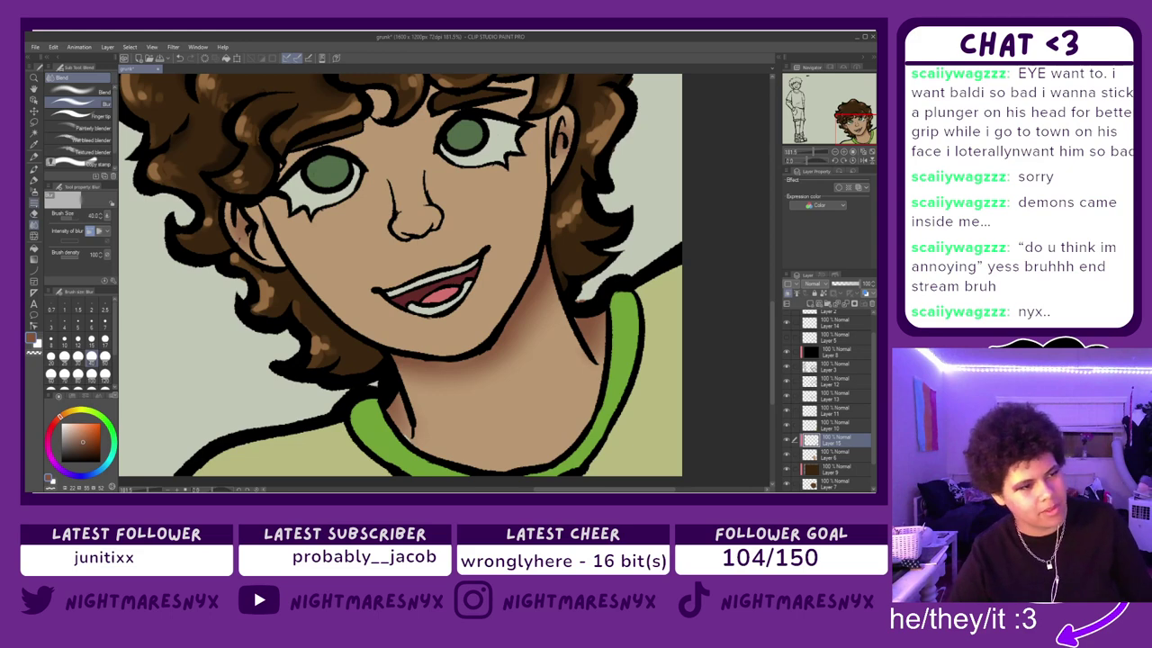
pyautogui.click(34, 214)
pyautogui.moveTo(553, 138); pyautogui.dragTo(556, 144)
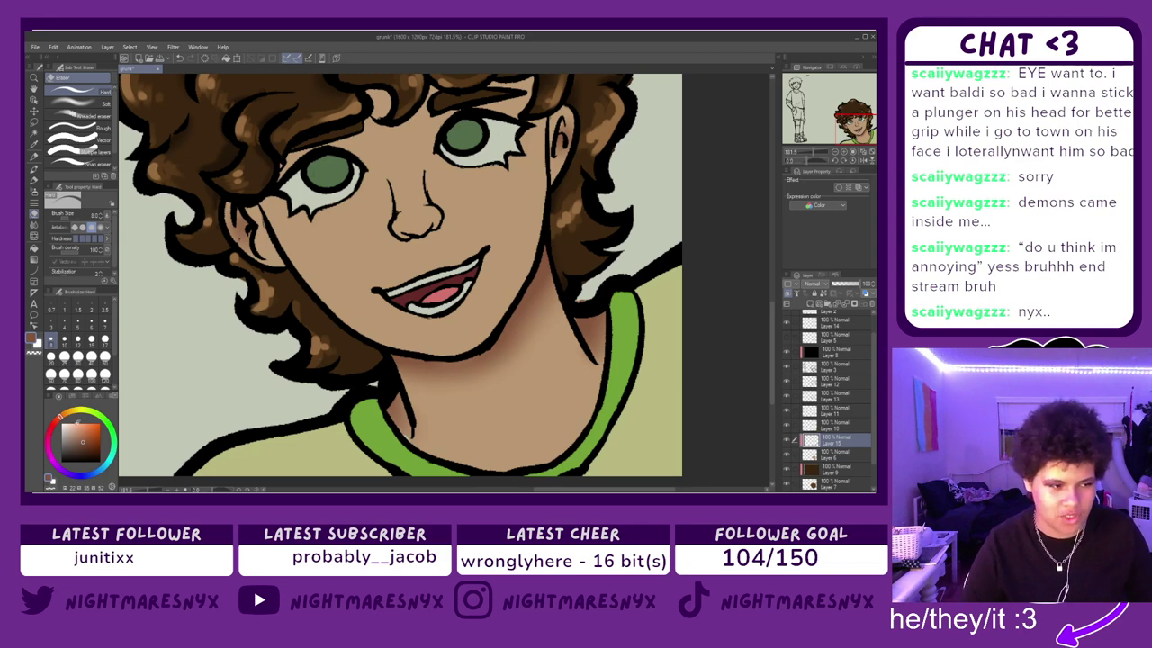
pyautogui.click(54, 422)
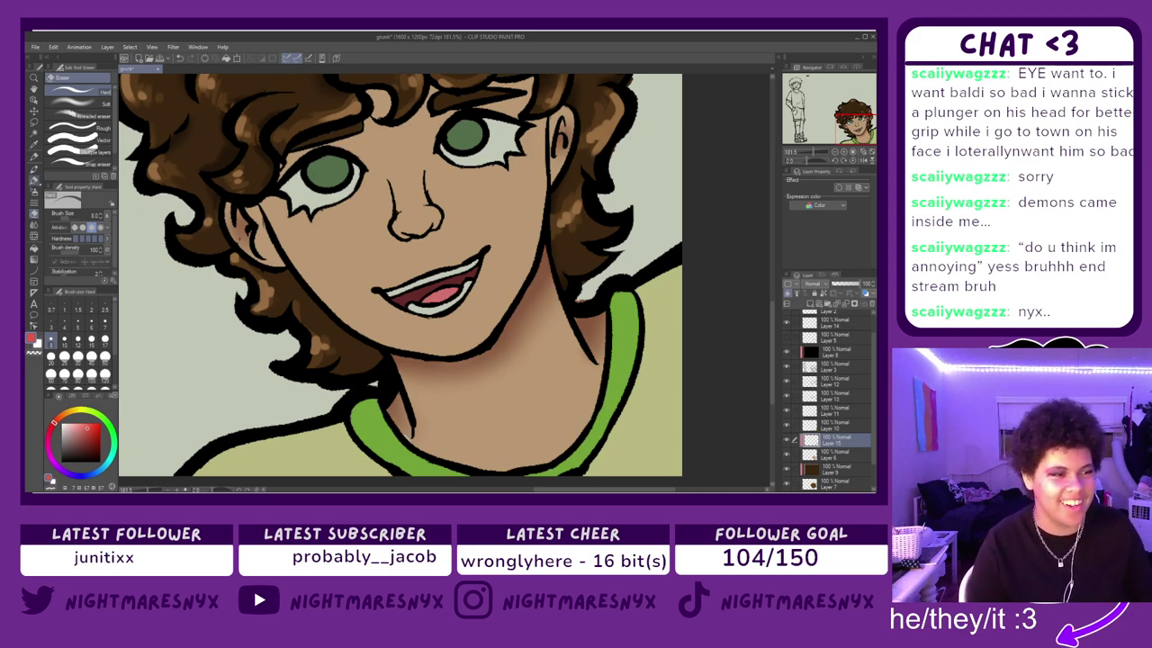
pyautogui.press('b')
pyautogui.moveTo(279, 212); pyautogui.dragTo(329, 213)
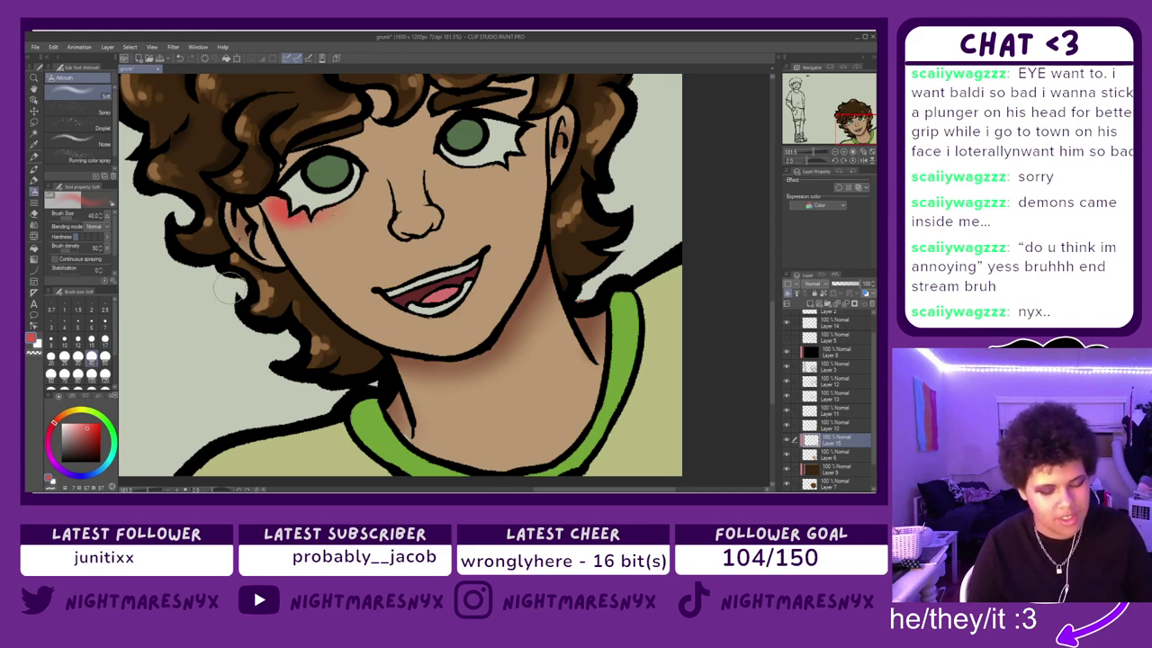
pyautogui.hotkey('ctrl', 'z')
# - Sample the skin tone, shift it to reddish-brown and airbrush soft blush under both eyes at size 40
pyautogui.keyDown('alt'); pyautogui.click(343, 230); pyautogui.keyUp('alt')
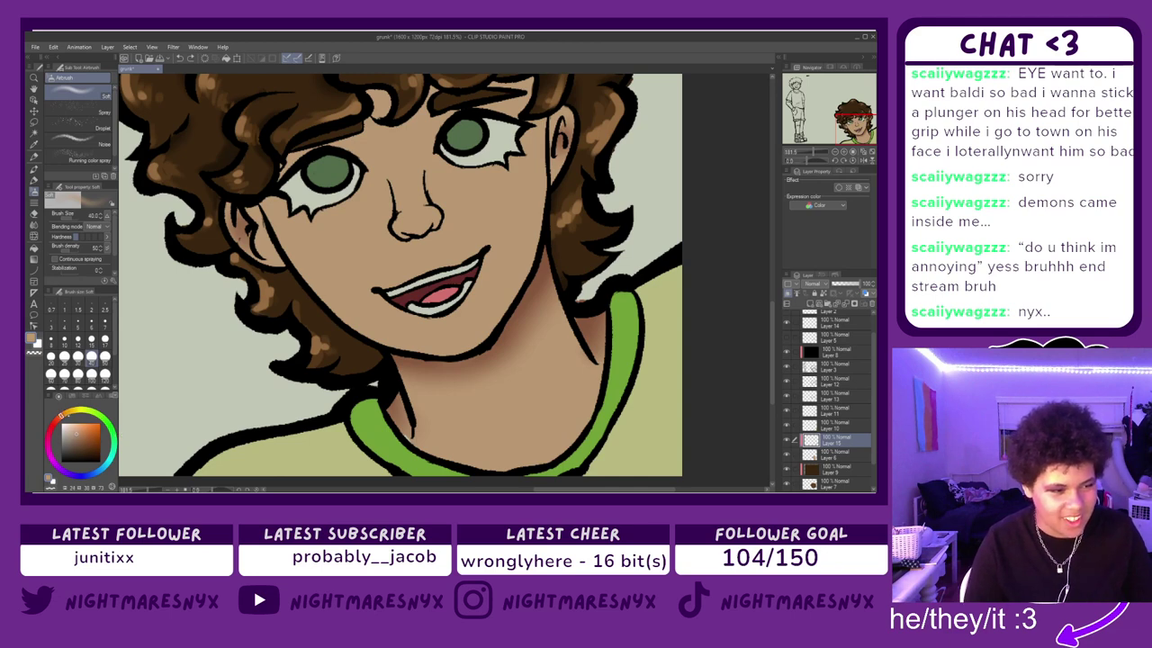
pyautogui.click(87, 436)
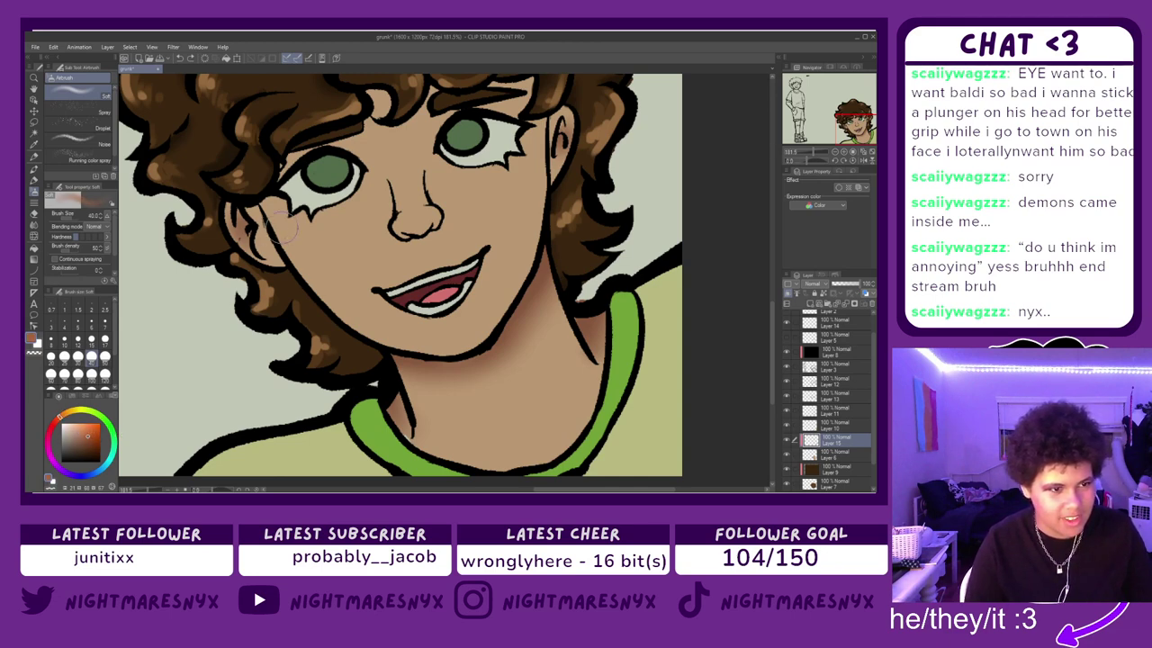
pyautogui.moveTo(282, 225)
pyautogui.mouseDown()
pyautogui.moveTo(314, 203)
pyautogui.moveTo(297, 204)
pyautogui.moveTo(367, 182)
pyautogui.moveTo(288, 199)
pyautogui.mouseUp()
pyautogui.moveTo(474, 153)
pyautogui.mouseDown()
pyautogui.moveTo(521, 132)
pyautogui.moveTo(514, 148)
pyautogui.moveTo(466, 148)
pyautogui.mouseUp()
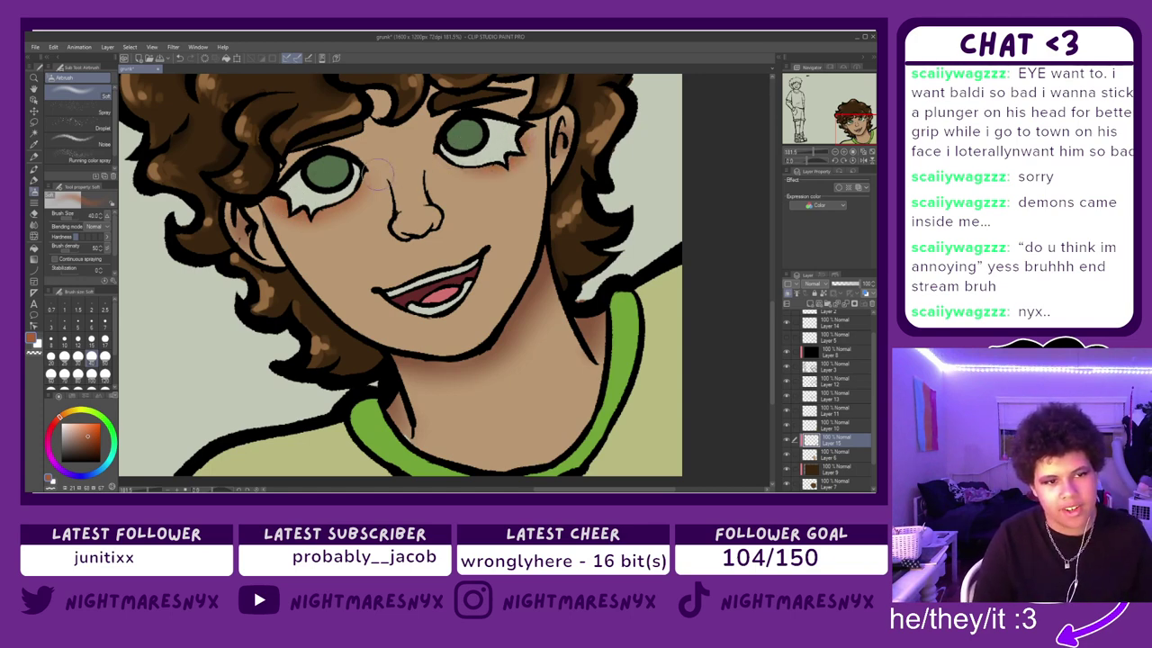
pyautogui.click(91, 436)
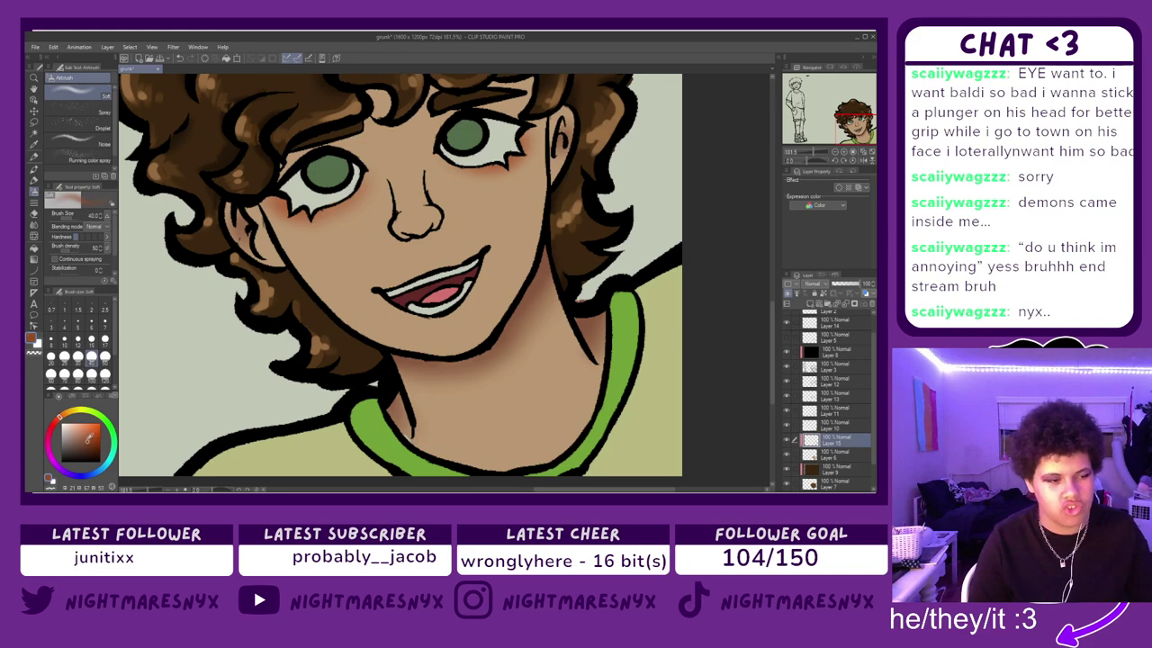
pyautogui.moveTo(278, 185)
pyautogui.mouseDown()
pyautogui.moveTo(288, 207)
pyautogui.moveTo(323, 203)
pyautogui.mouseUp()
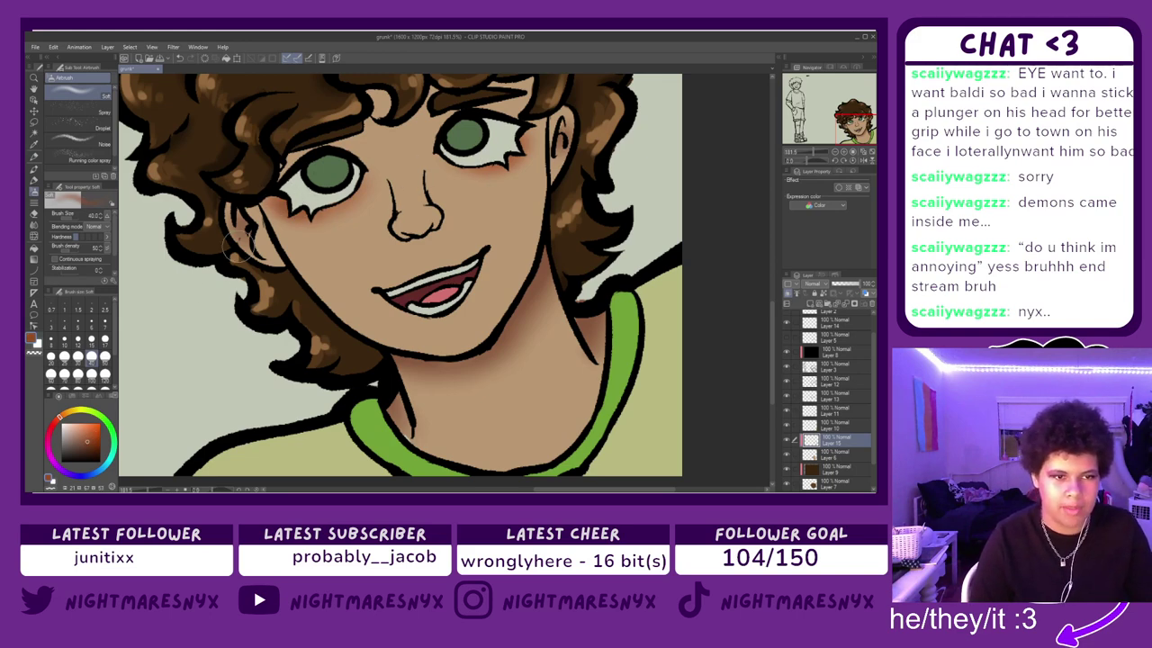
# - Soften the blush under both eyes with the Blur blending tool at size 120
pyautogui.click(34, 225)
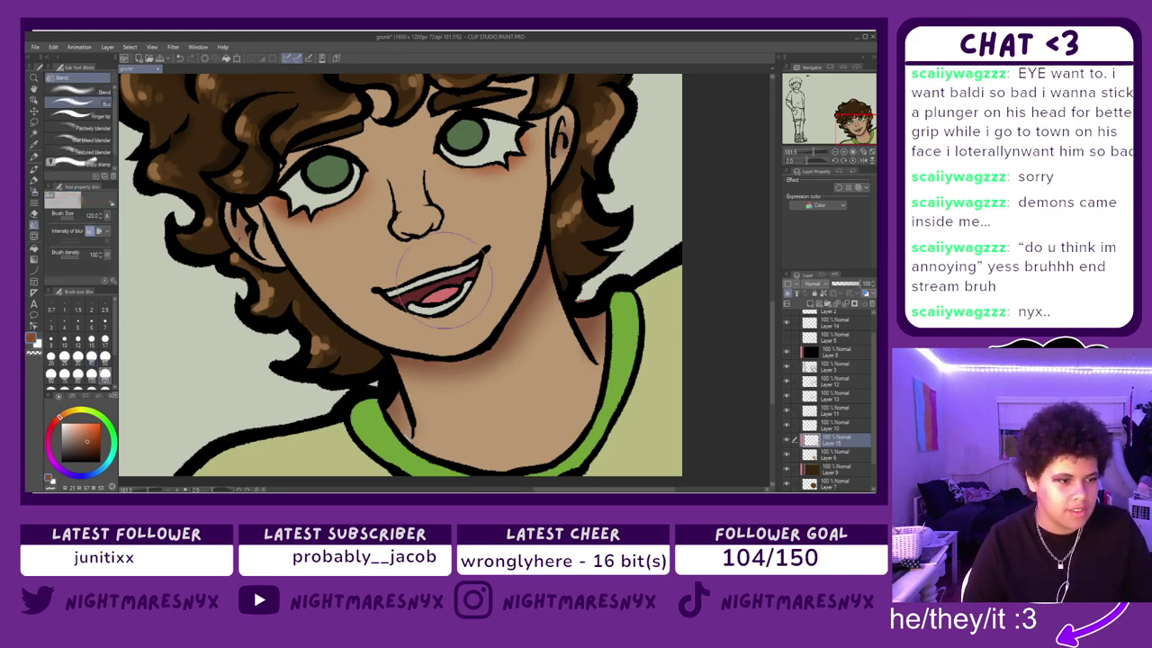
pyautogui.moveTo(318, 216); pyautogui.dragTo(290, 201)
pyautogui.moveTo(509, 168); pyautogui.dragTo(529, 140)
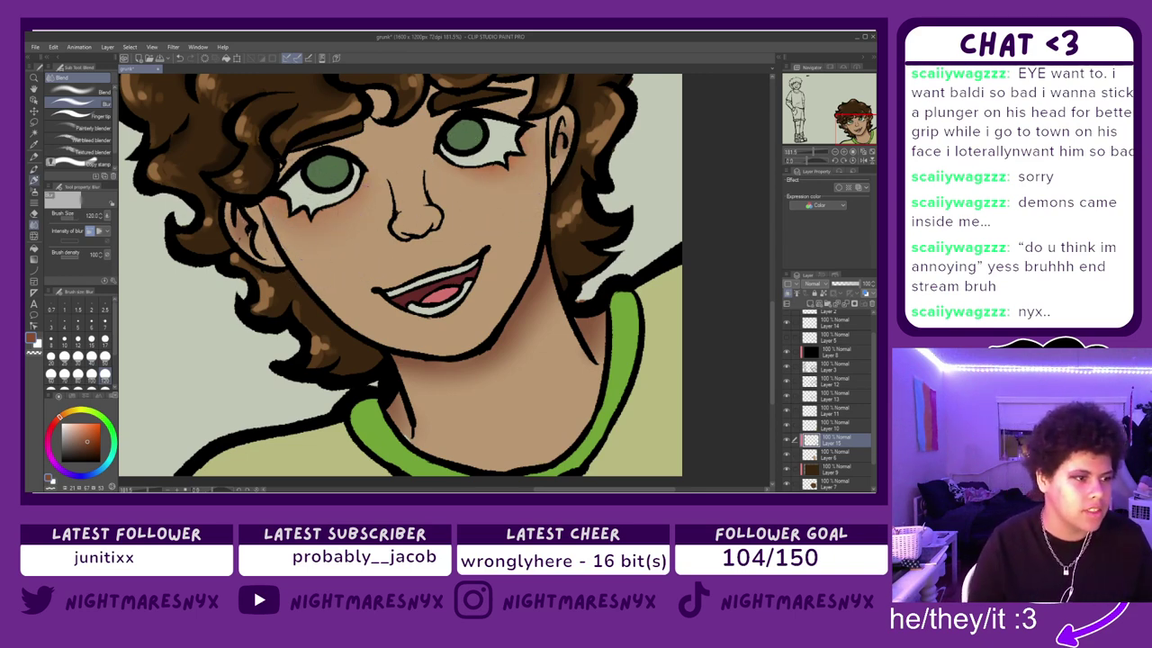
pyautogui.click(34, 180)
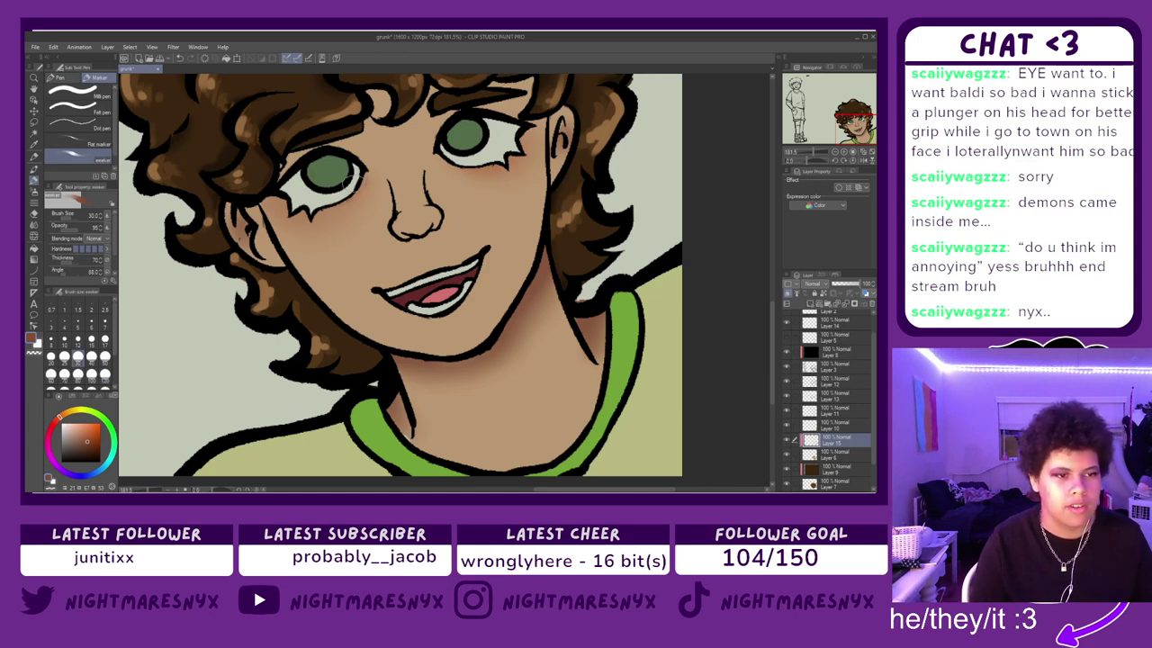
pyautogui.press('b')
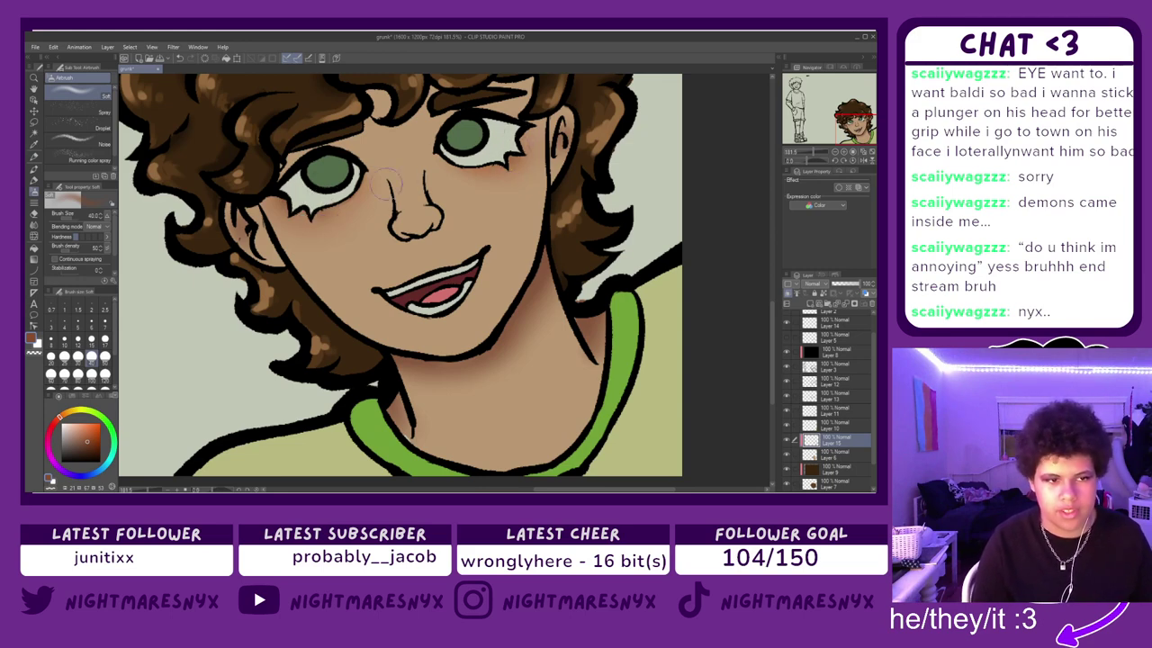
pyautogui.moveTo(424, 225); pyautogui.dragTo(418, 220)
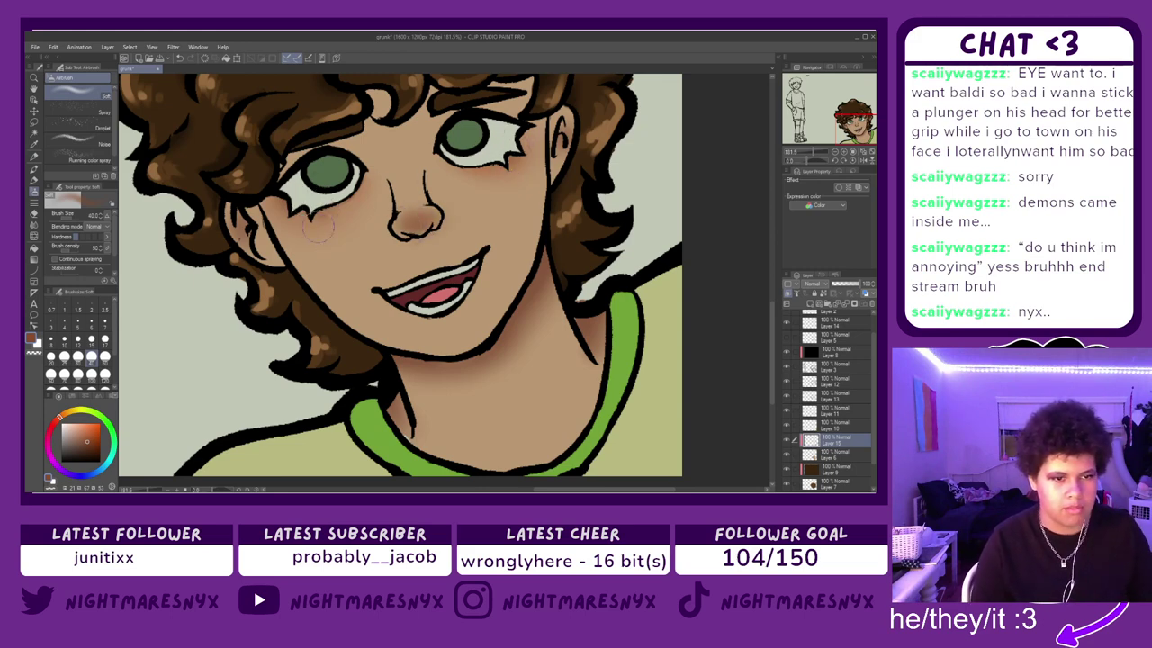
pyautogui.hotkey('ctrl', 'z')
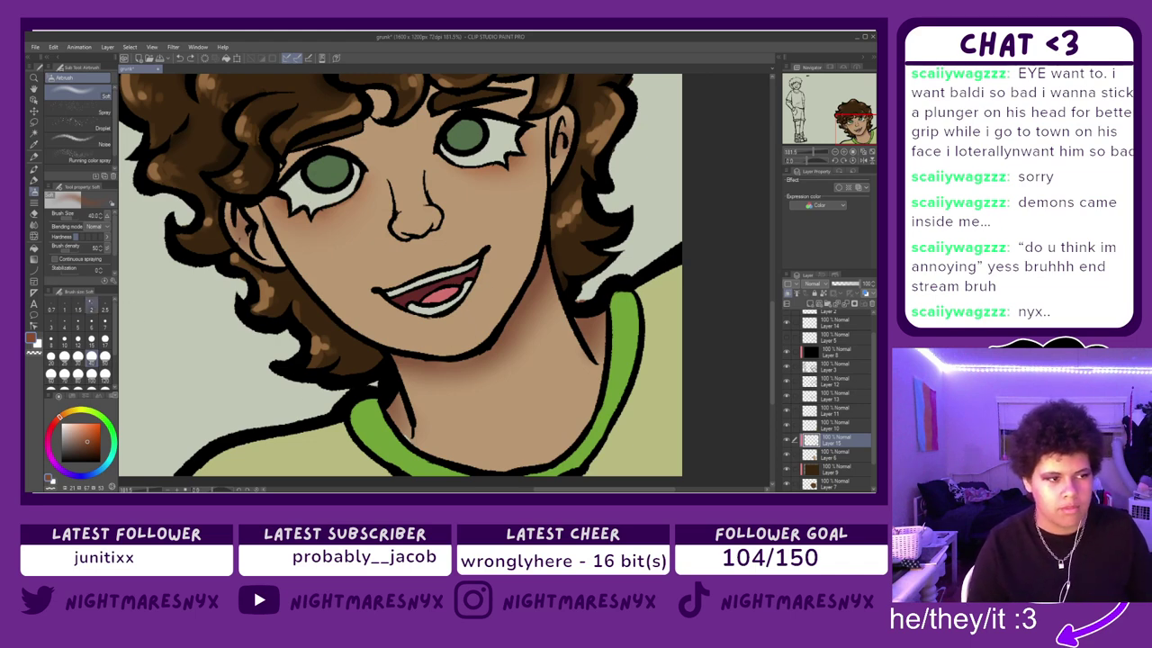
pyautogui.moveTo(406, 221); pyautogui.dragTo(415, 224)
pyautogui.hotkey('ctrl', 'z')
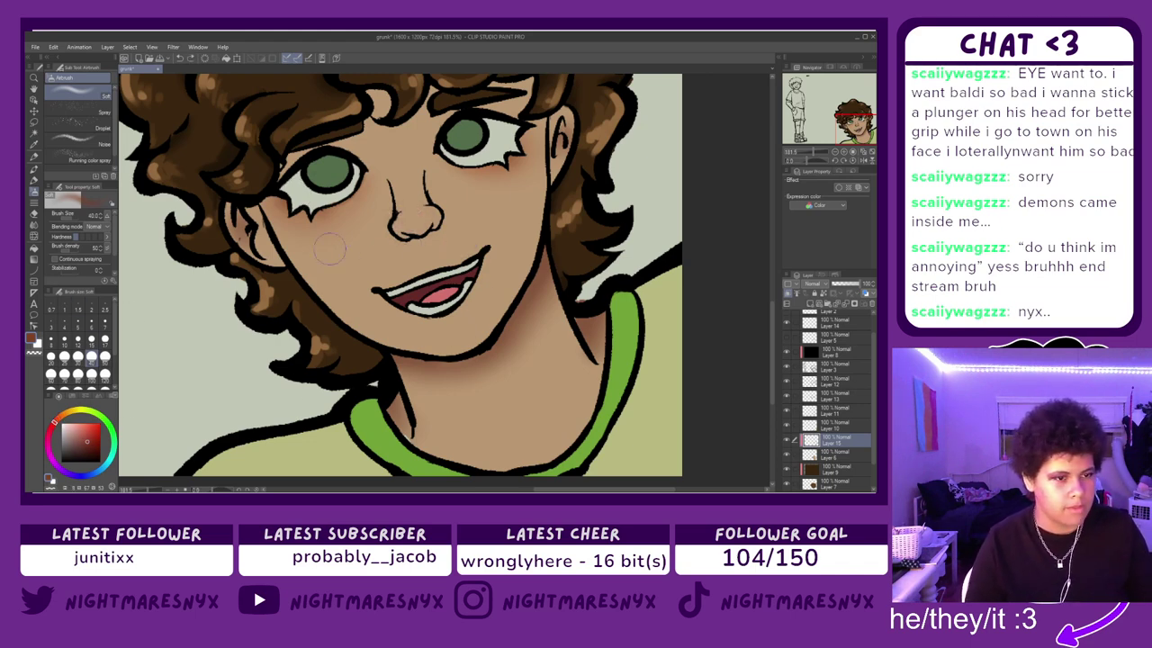
pyautogui.keyDown('alt'); pyautogui.click(379, 243); pyautogui.keyUp('alt')
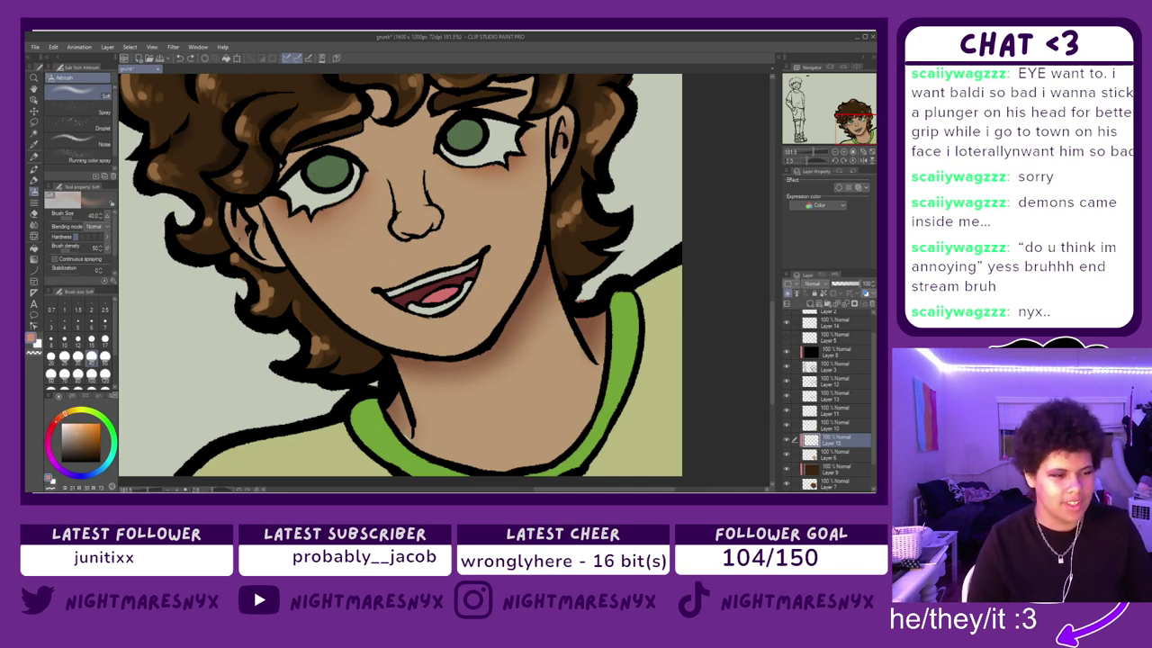
pyautogui.click(56, 421)
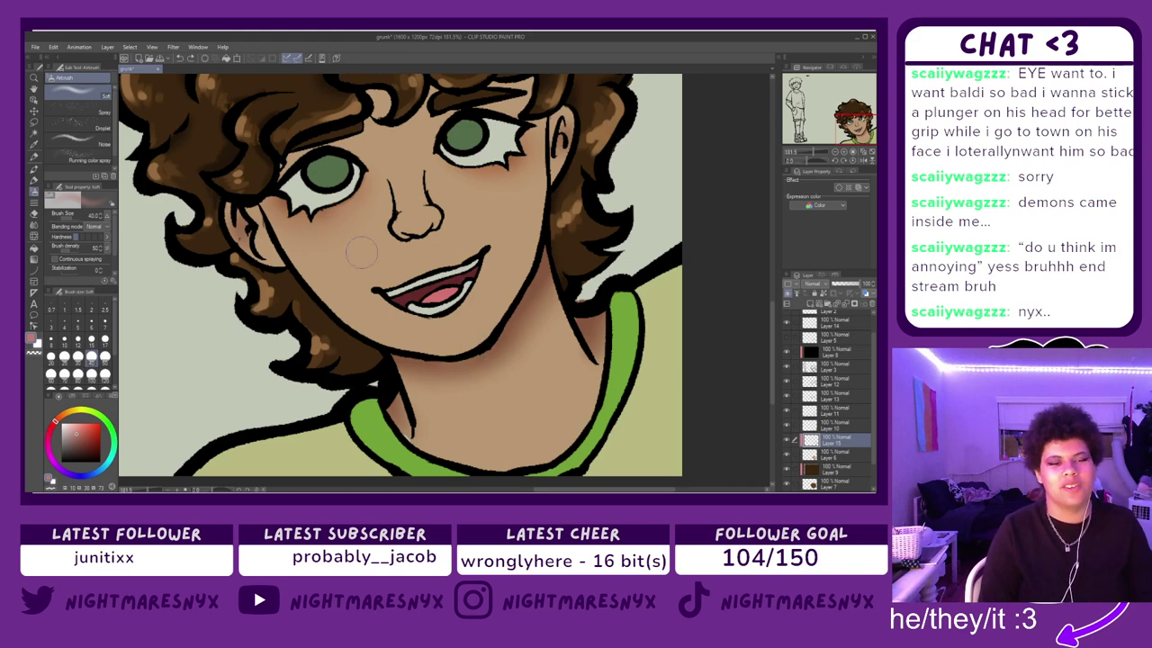
pyautogui.moveTo(411, 221); pyautogui.dragTo(425, 222)
pyautogui.hotkey('ctrl', 'z')
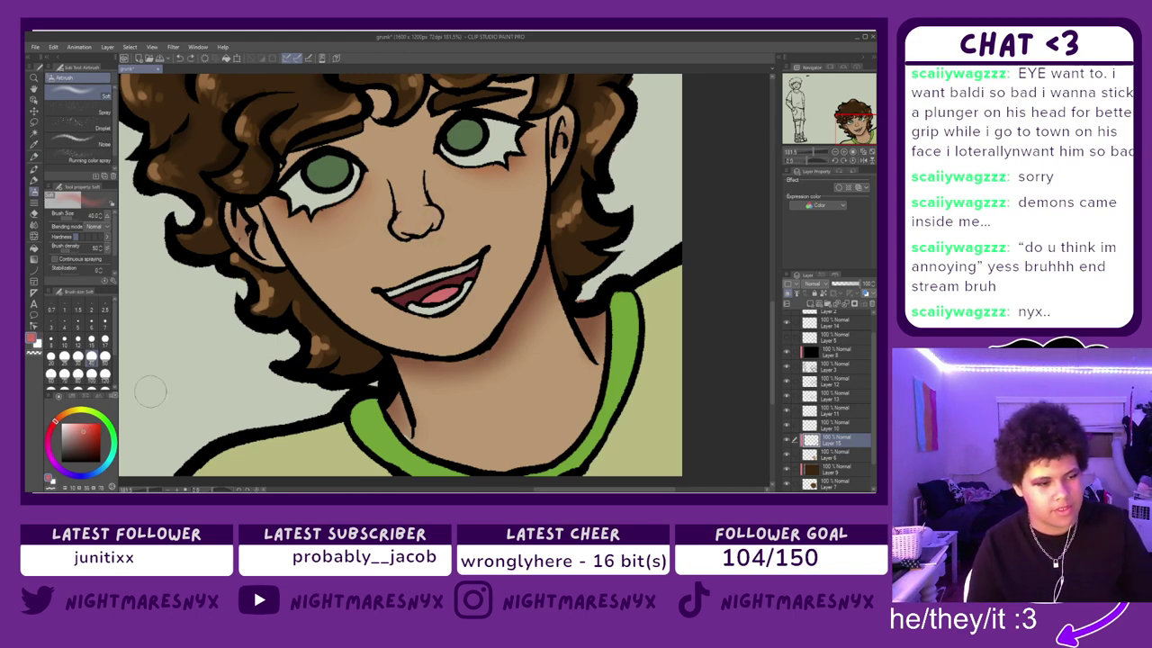
pyautogui.moveTo(421, 218); pyautogui.dragTo(413, 227)
pyautogui.hotkey('ctrl', 'z')
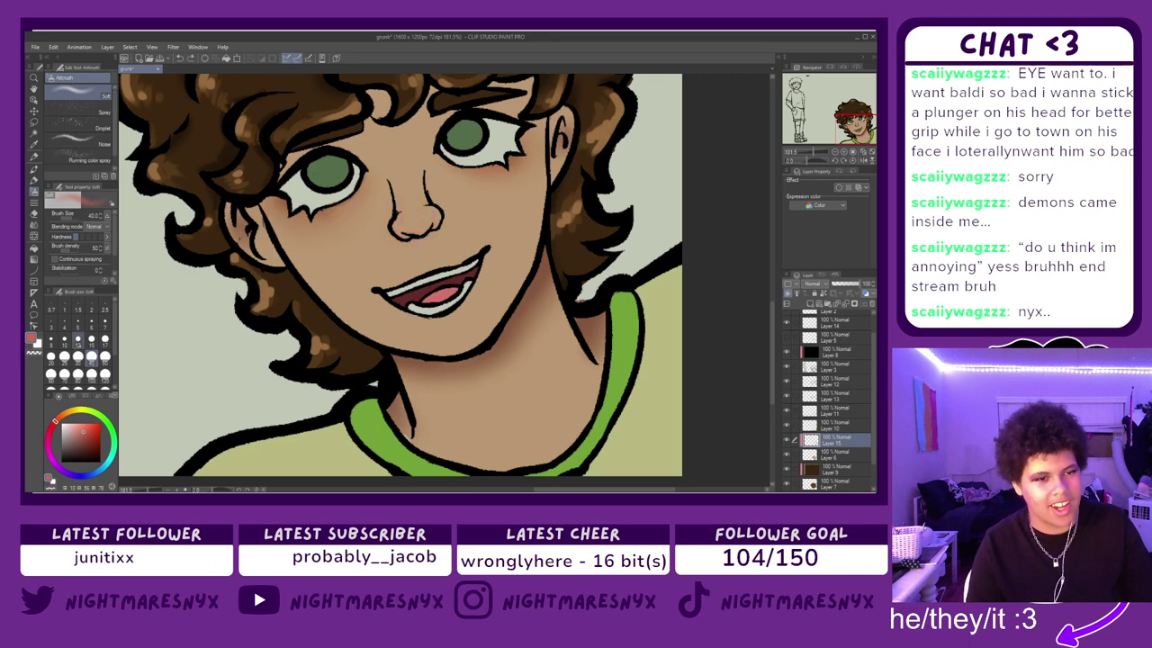
pyautogui.click(59, 417)
pyautogui.moveTo(434, 232)
pyautogui.mouseDown()
pyautogui.moveTo(394, 225)
pyautogui.moveTo(411, 186)
pyautogui.mouseUp()
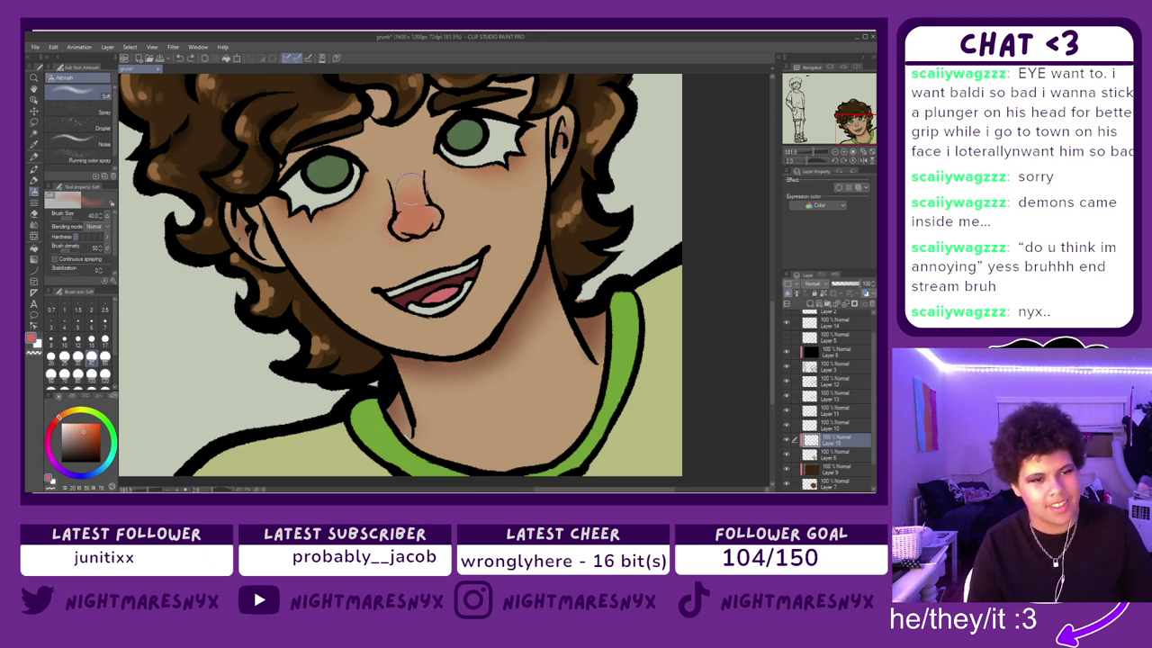
pyautogui.click(84, 438)
pyautogui.moveTo(405, 226)
pyautogui.mouseDown()
pyautogui.moveTo(421, 223)
pyautogui.moveTo(414, 207)
pyautogui.mouseUp()
pyautogui.hotkey('ctrl', 'z')
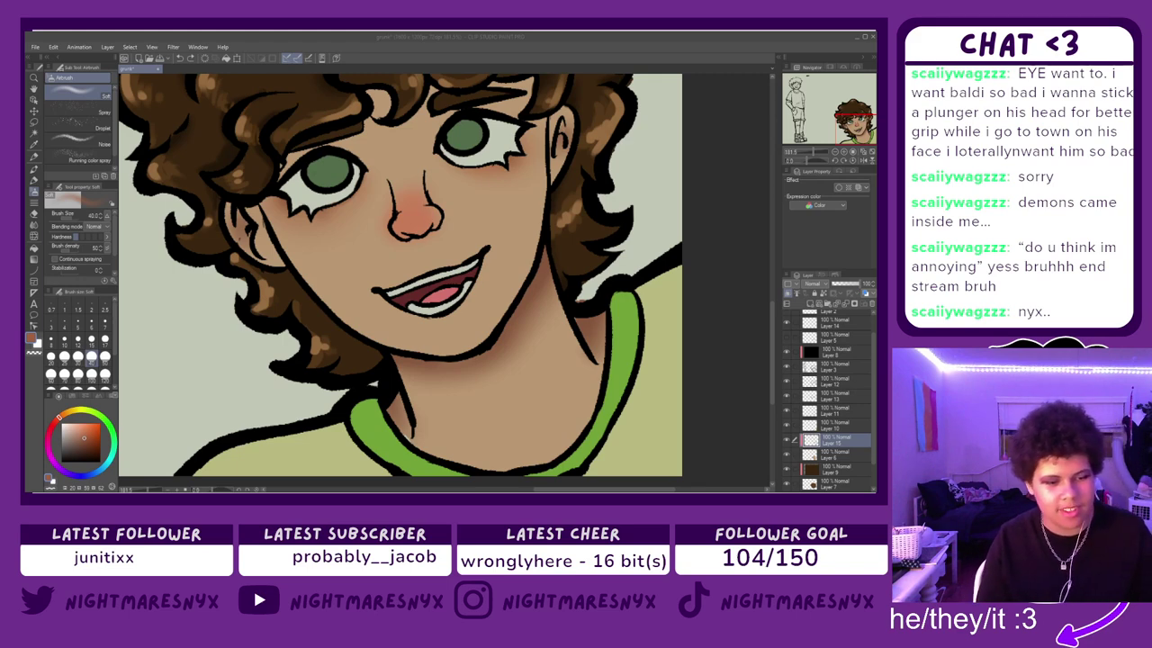
pyautogui.click(426, 484)
pyautogui.hotkey('ctrl', 'z')
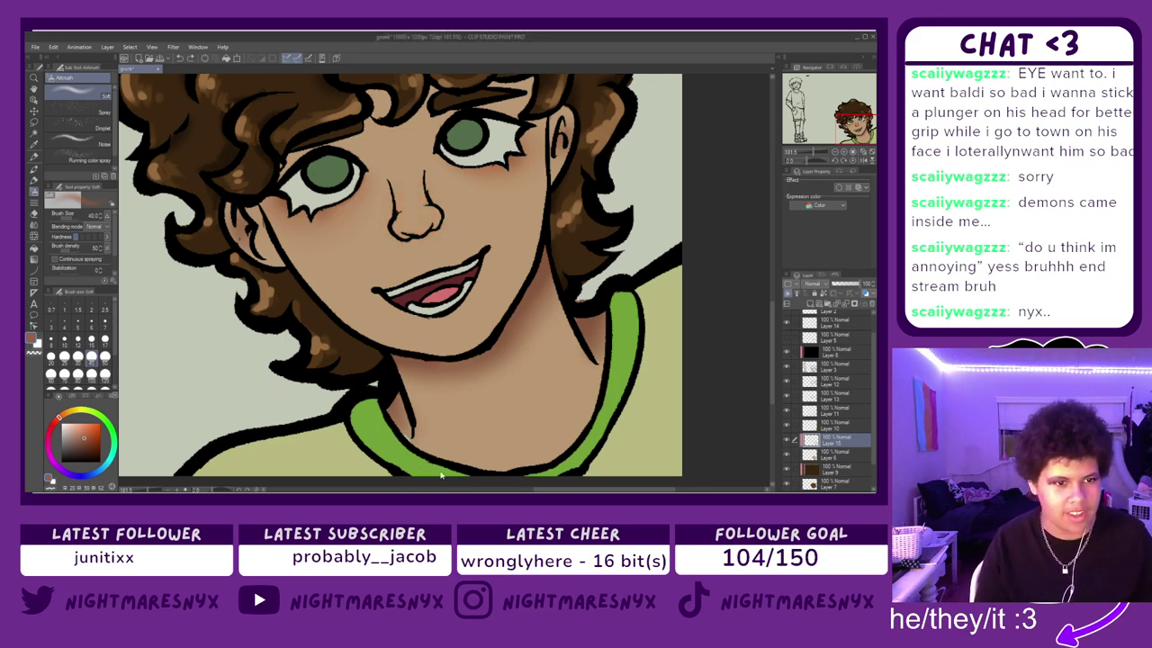
# - Sample the blush tone under the right-hand eye, airbrush it over the nose at size 40 and blend it
pyautogui.keyDown('alt'); pyautogui.click(491, 167); pyautogui.keyUp('alt')
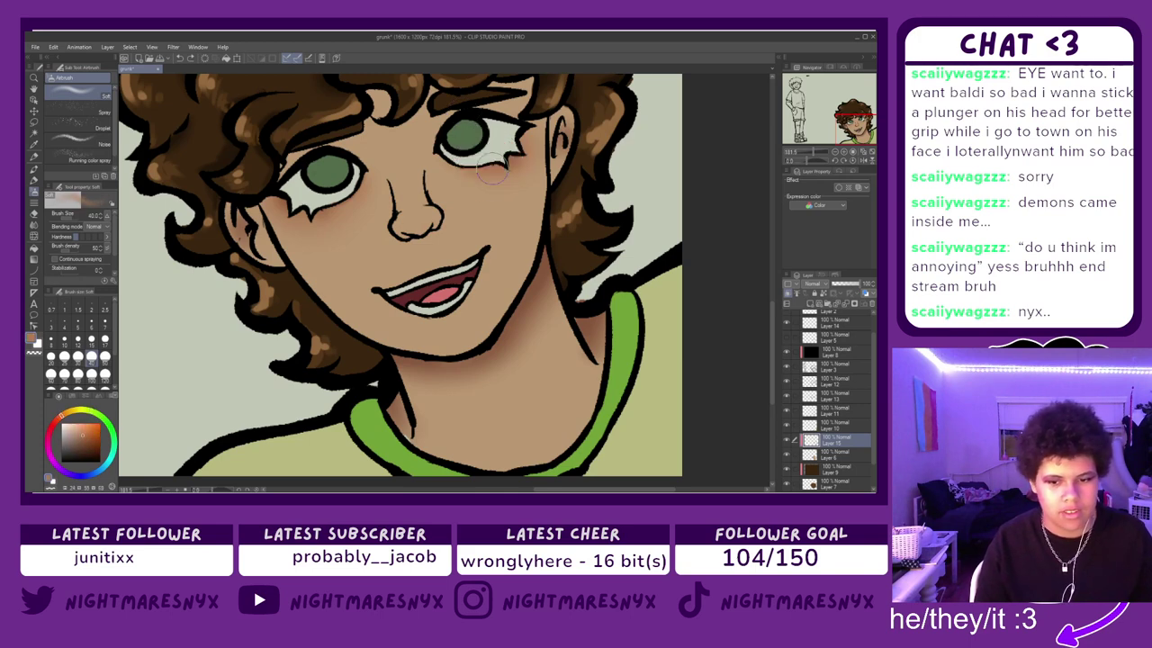
pyautogui.moveTo(406, 224)
pyautogui.mouseDown()
pyautogui.moveTo(417, 209)
pyautogui.moveTo(409, 227)
pyautogui.moveTo(434, 221)
pyautogui.mouseUp()
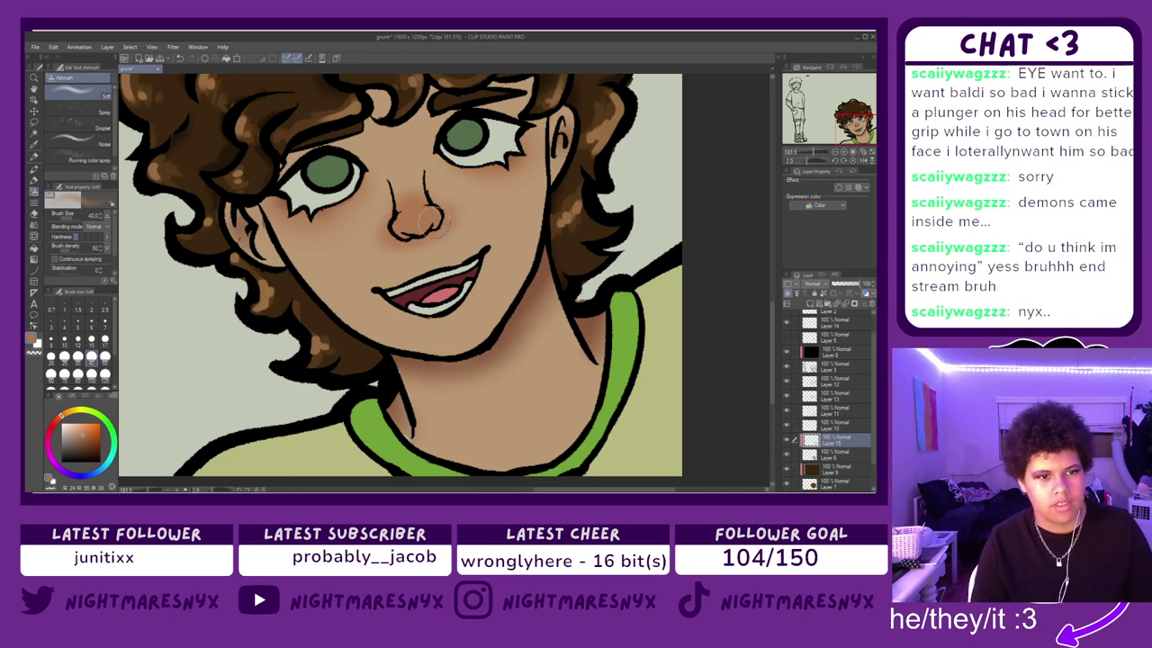
pyautogui.press('j')
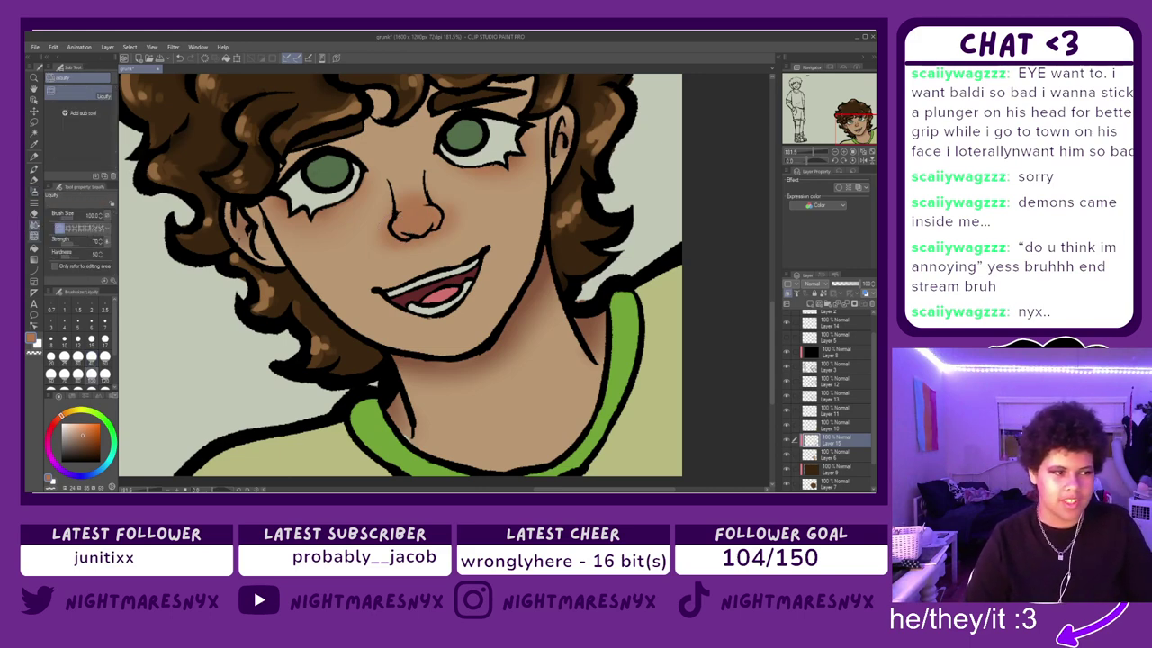
pyautogui.moveTo(396, 211)
pyautogui.mouseDown()
pyautogui.moveTo(423, 227)
pyautogui.moveTo(413, 204)
pyautogui.moveTo(419, 241)
pyautogui.moveTo(369, 237)
pyautogui.mouseUp()
# - Clean up the edges of the nose blush with the Soft eraser at size 40
pyautogui.click(34, 214)
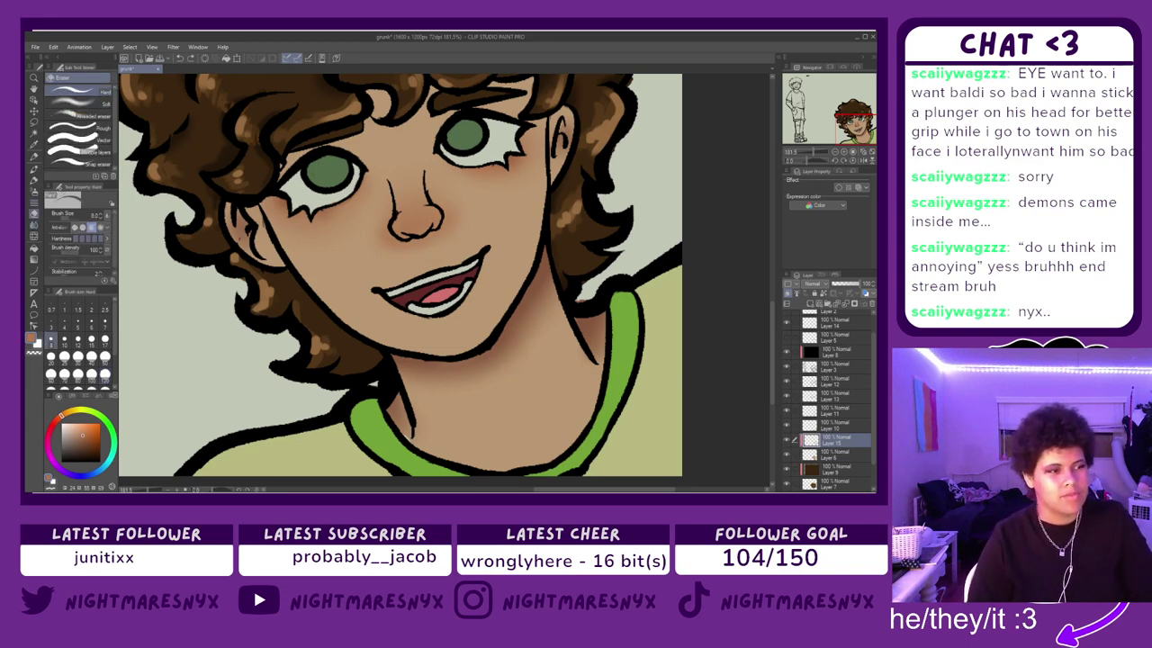
pyautogui.click(77, 102)
pyautogui.click(91, 357)
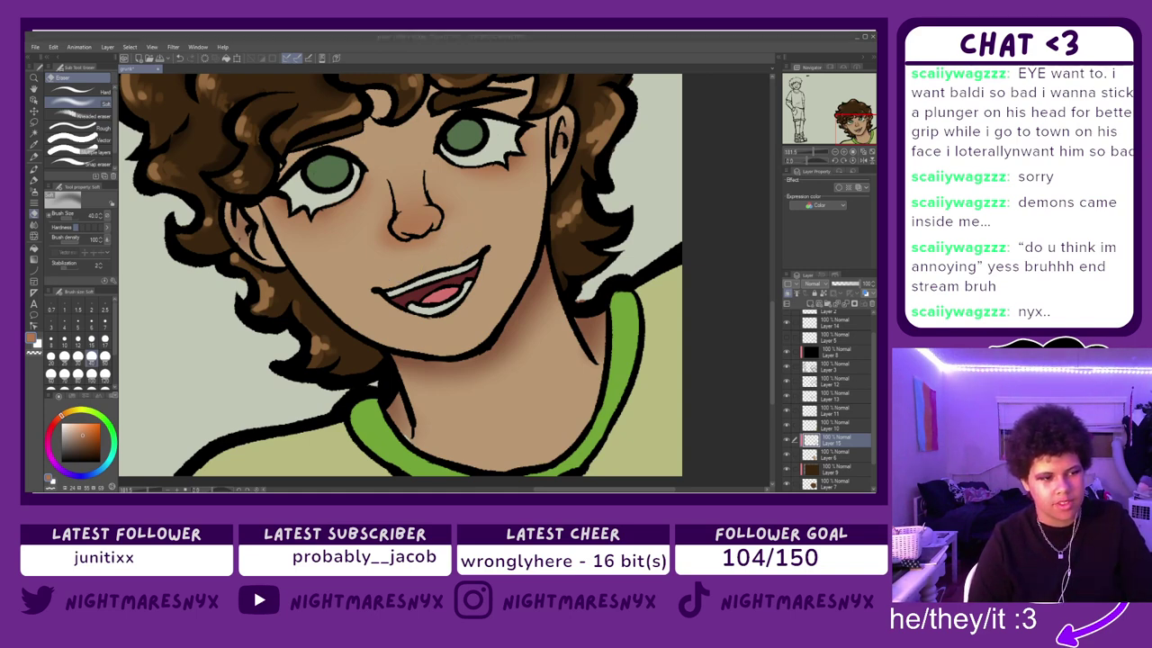
pyautogui.click(429, 462)
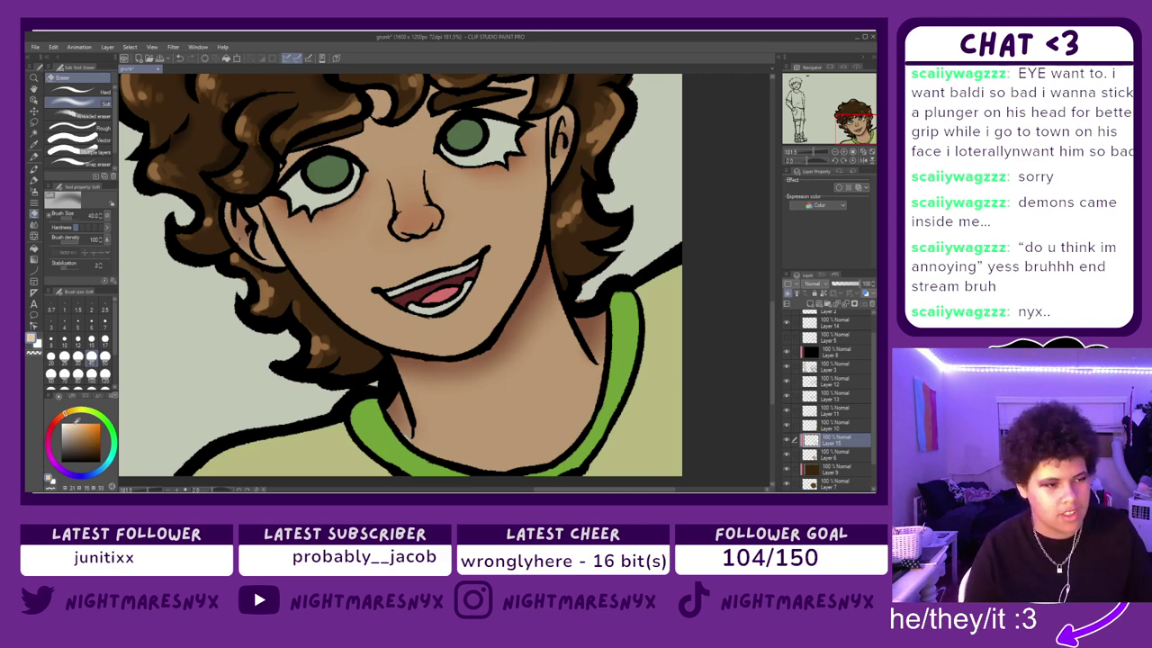
# - Draw small light peach highlights on the nose tip and both cheeks with the marker at size 5
pyautogui.press('p')
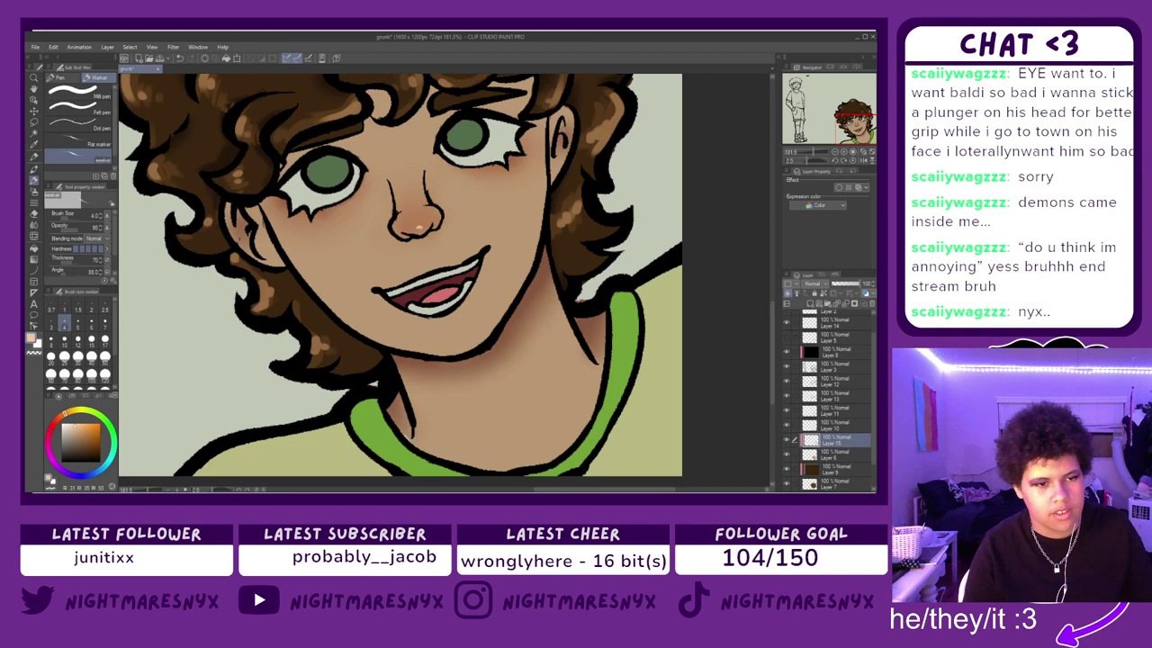
pyautogui.hotkey('ctrl', 'z')
pyautogui.hotkey('ctrl', 'z')
pyautogui.click(78, 324)
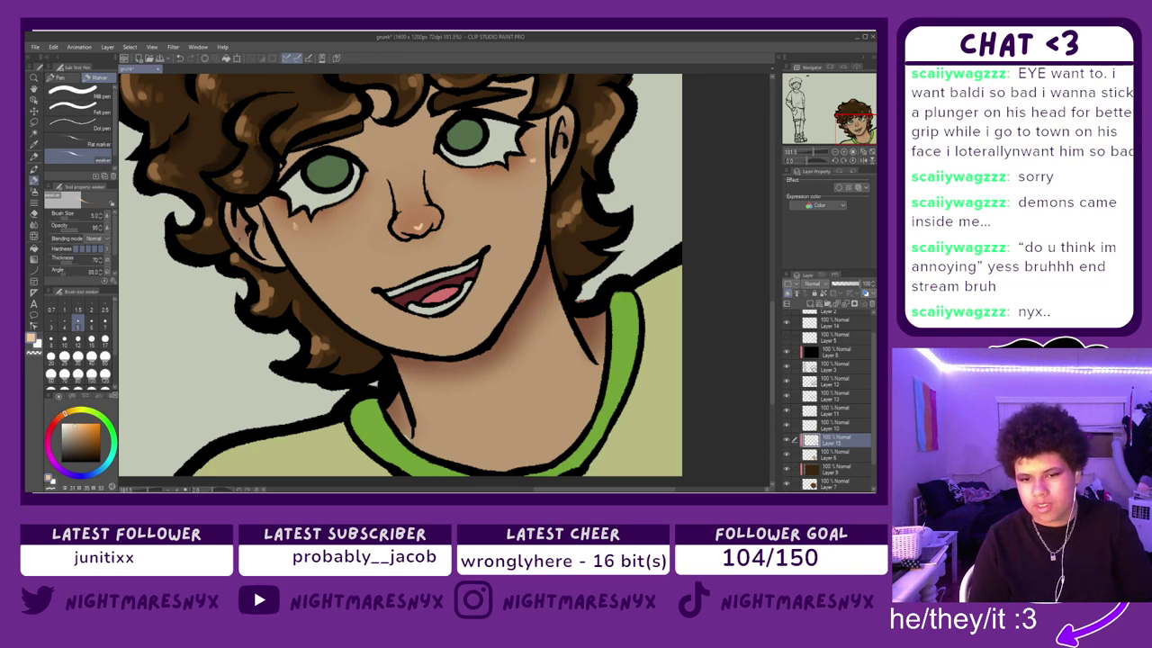
# - Add a new layer directly above Layer 12, then sample the left-hand iris green and pick a deeper shade of it
pyautogui.click(835, 381)
pyautogui.click(811, 304)
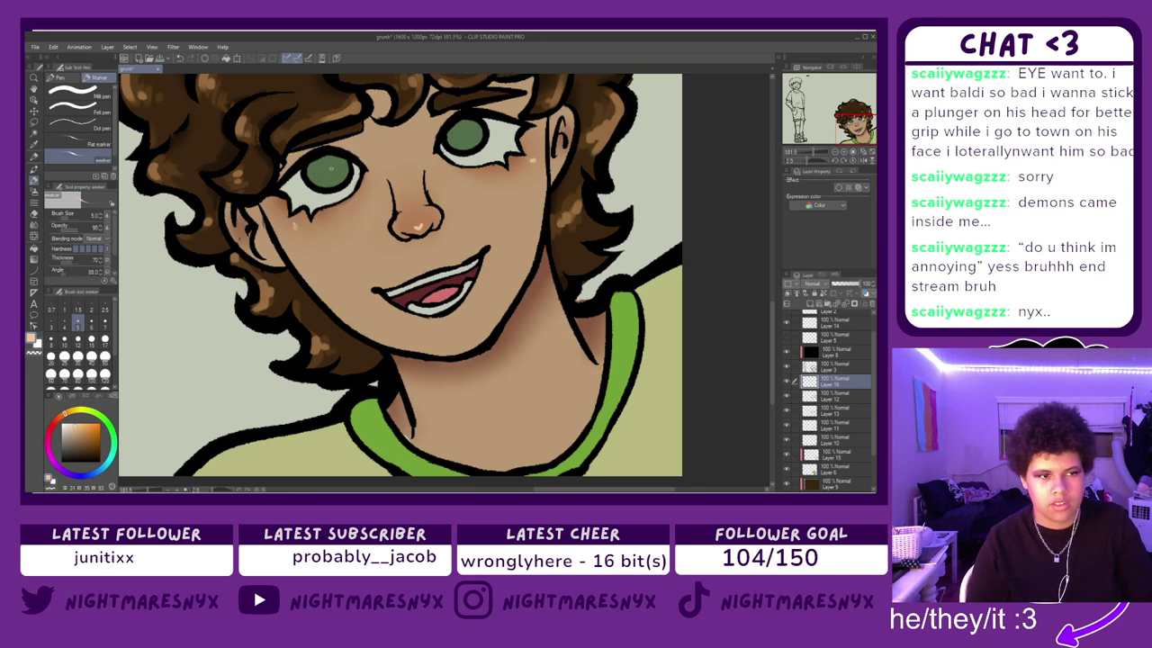
pyautogui.keyDown('alt'); pyautogui.click(331, 169); pyautogui.keyUp('alt')
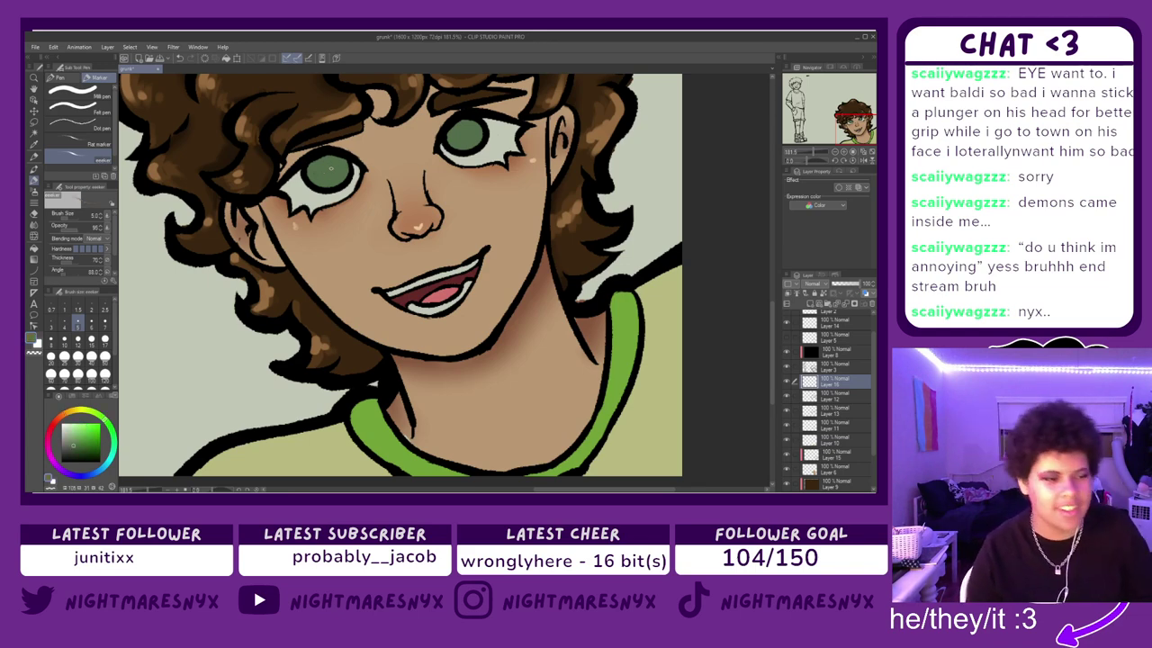
pyautogui.click(87, 447)
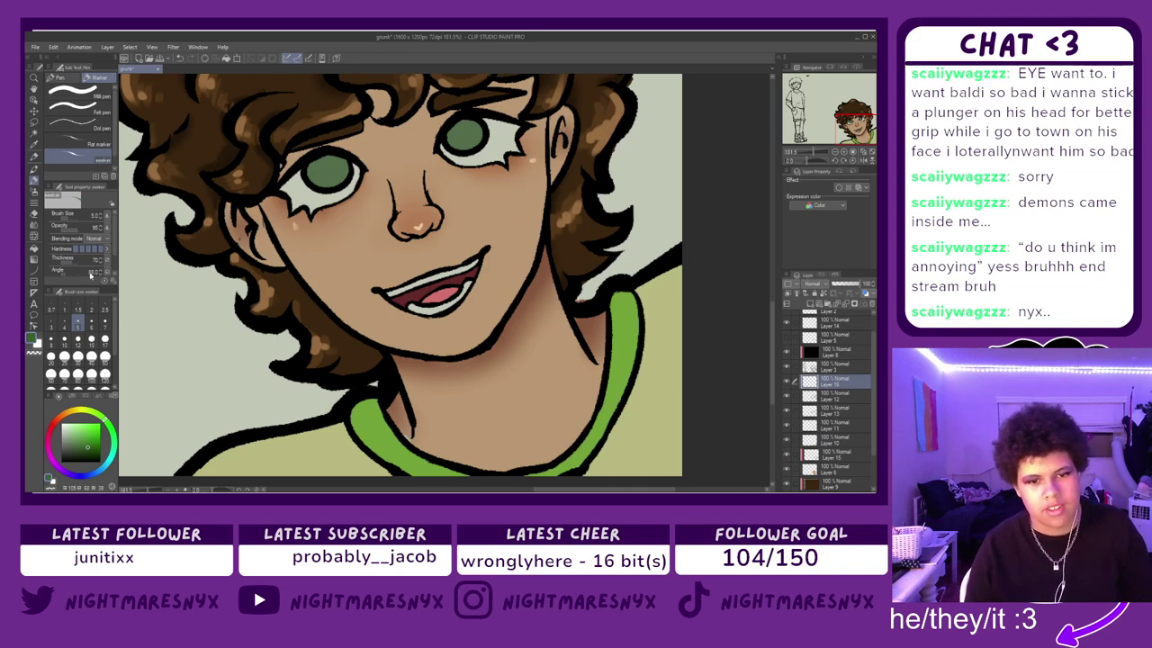
pyautogui.scroll(3, 416, 229)
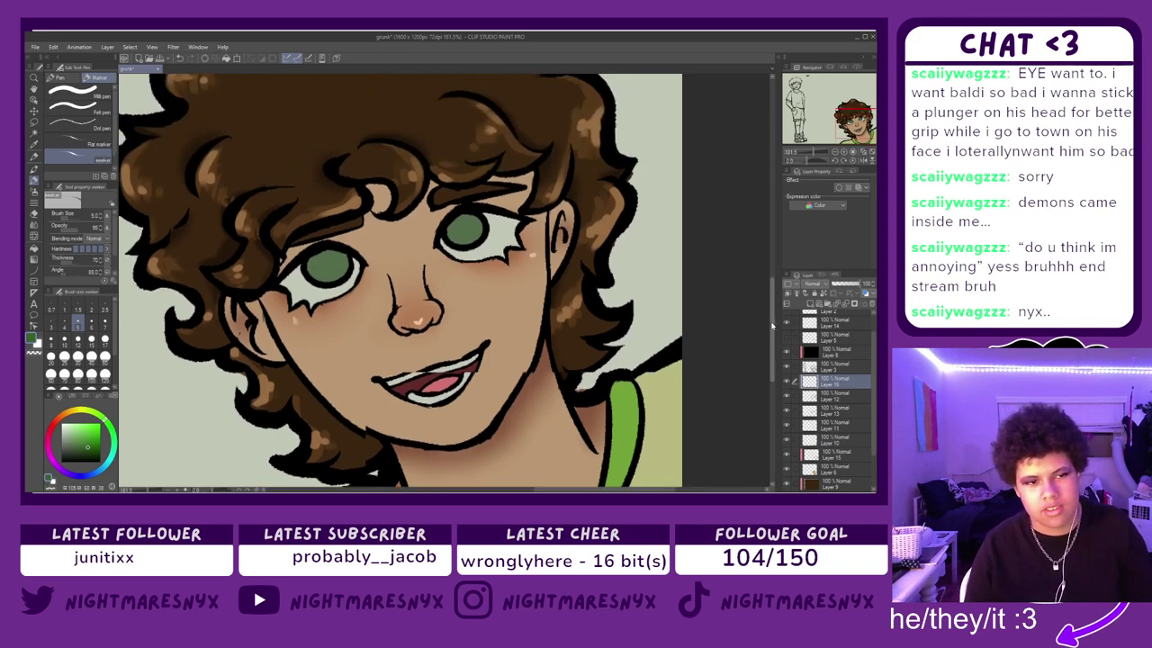
pyautogui.scroll(2, 416, 228)
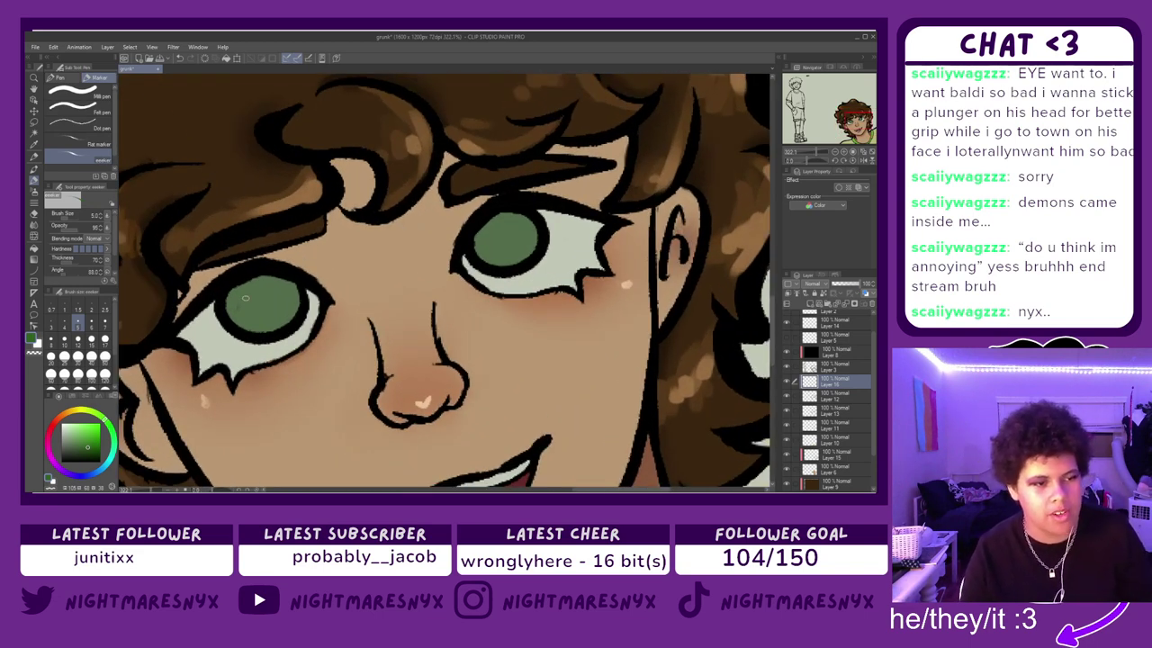
pyautogui.moveTo(243, 284); pyautogui.dragTo(260, 332)
pyautogui.hotkey('ctrl', 'z')
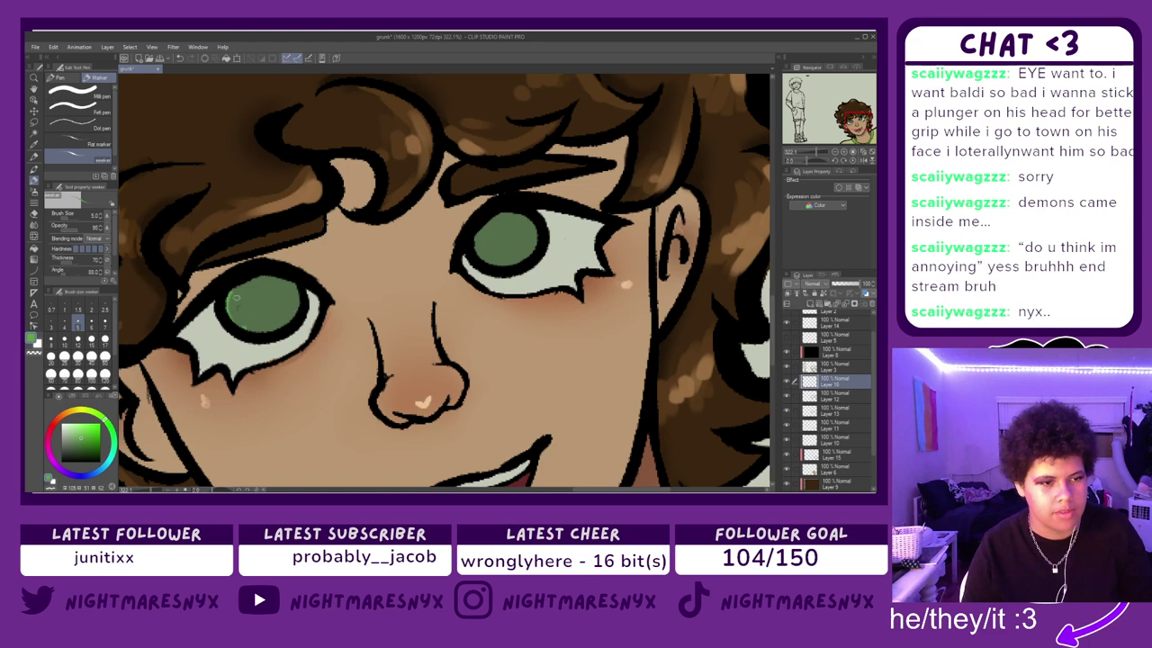
# - Paint a soft dark green patch in the centre of both irises with the marker at size 40
pyautogui.click(92, 357)
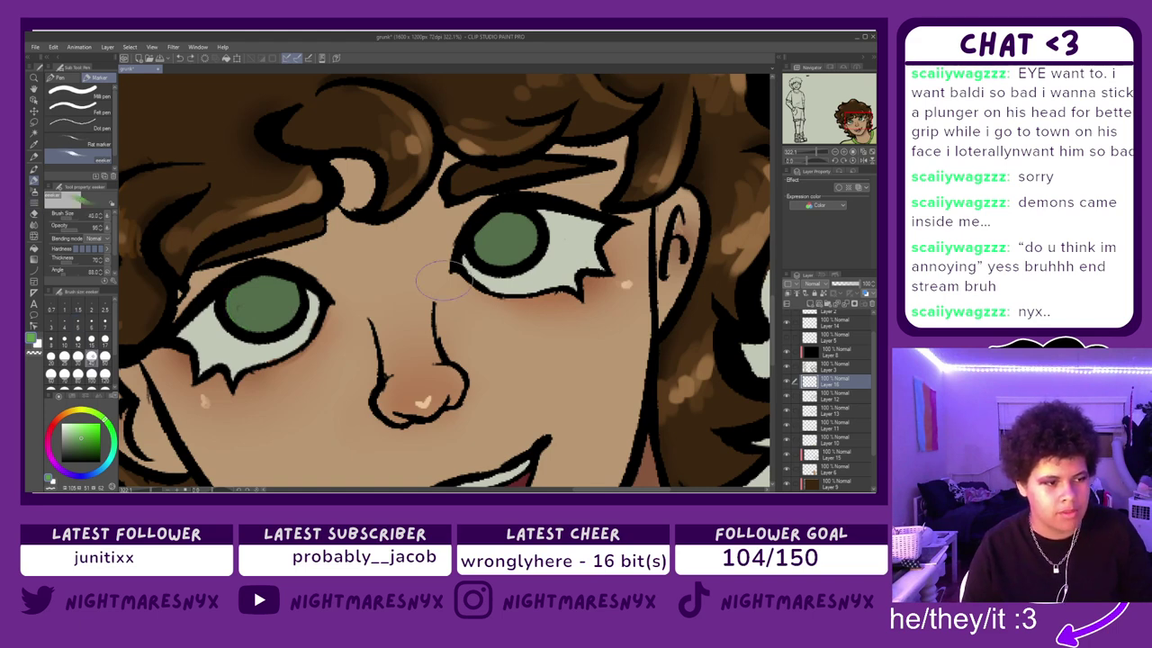
pyautogui.moveTo(242, 297); pyautogui.dragTo(257, 313)
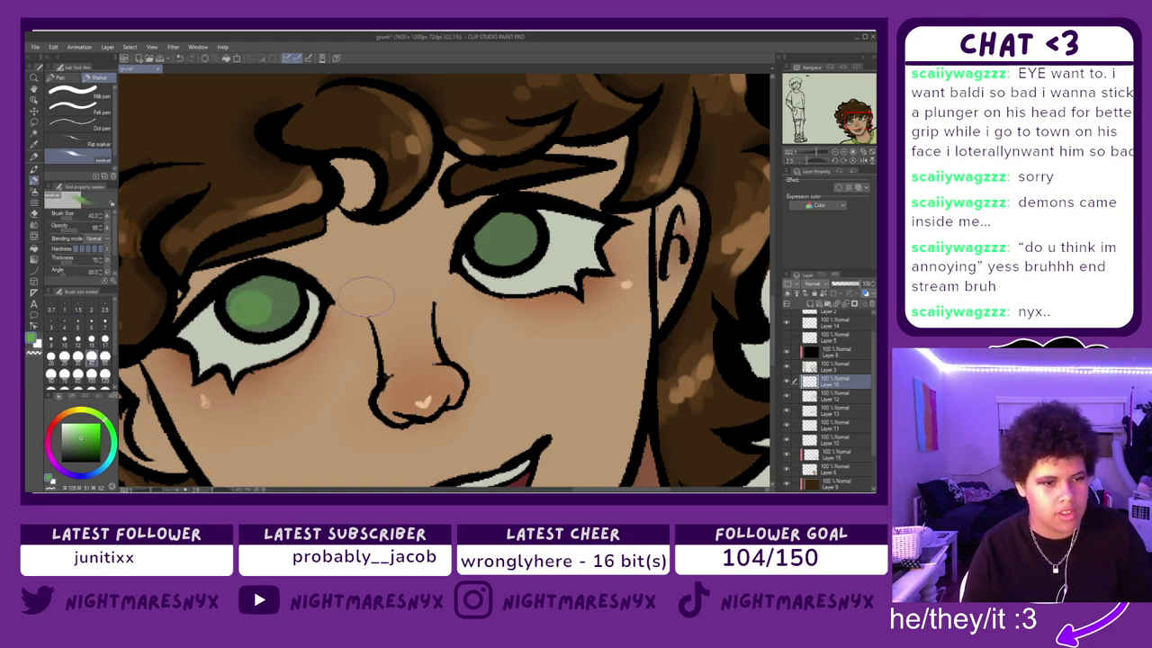
pyautogui.hotkey('ctrl', 'z')
pyautogui.click(93, 451)
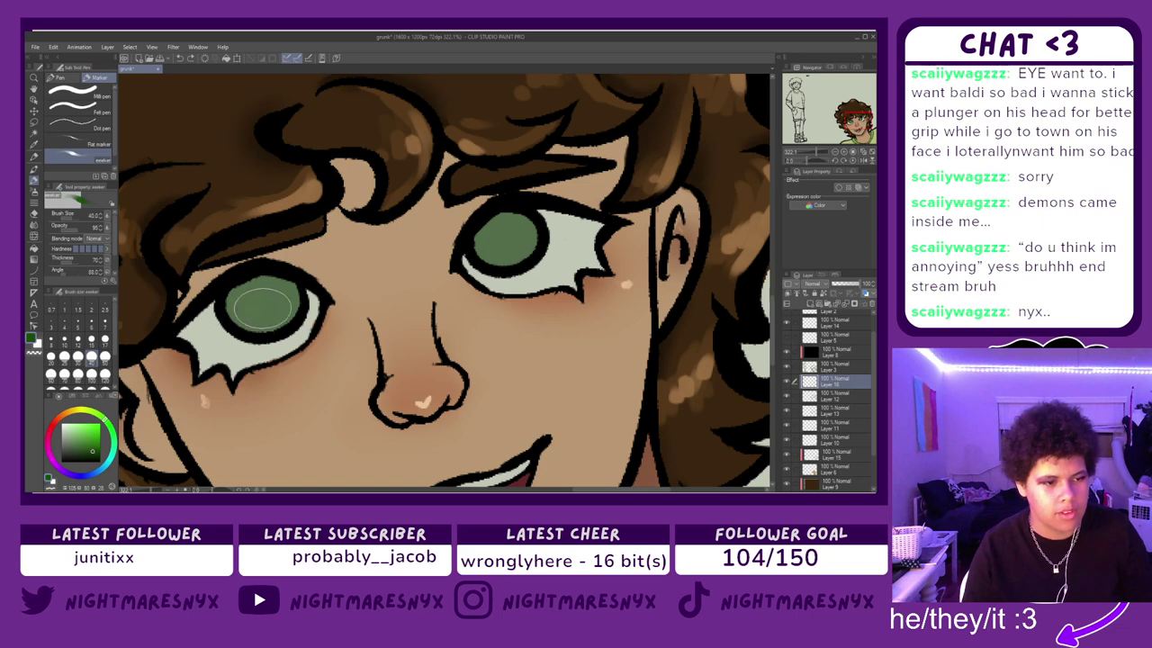
pyautogui.moveTo(265, 296)
pyautogui.mouseDown()
pyautogui.moveTo(264, 283)
pyautogui.moveTo(261, 307)
pyautogui.mouseUp()
pyautogui.click(87, 451)
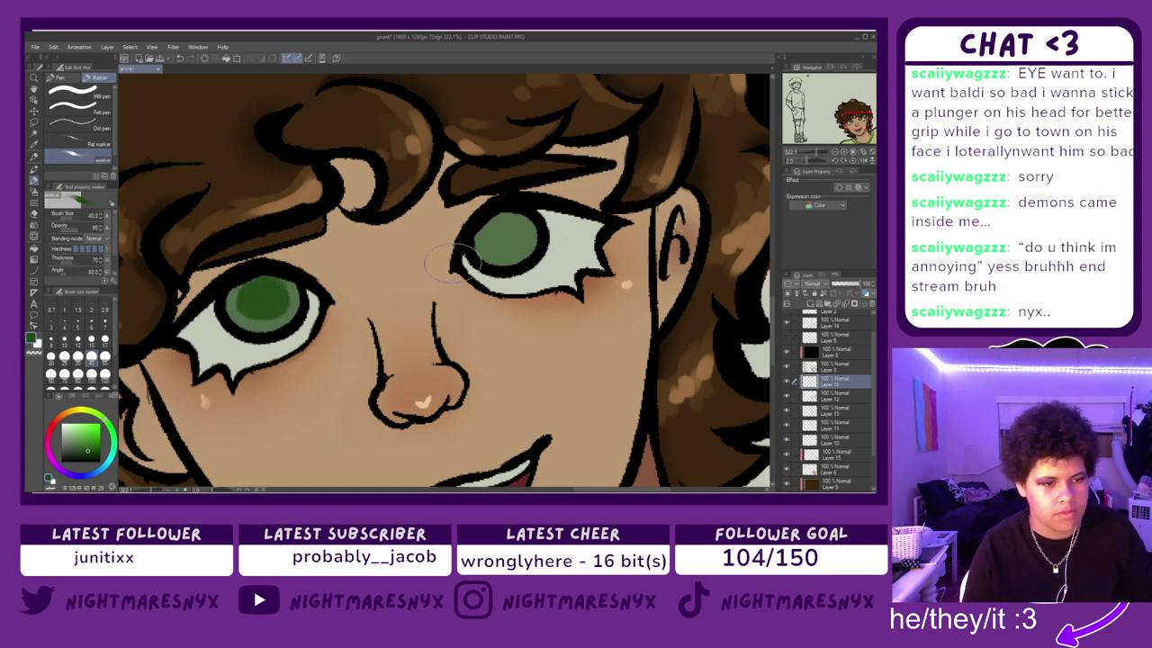
pyautogui.moveTo(498, 234)
pyautogui.mouseDown()
pyautogui.moveTo(508, 239)
pyautogui.moveTo(505, 228)
pyautogui.mouseUp()
pyautogui.hotkey('ctrl', 'z')
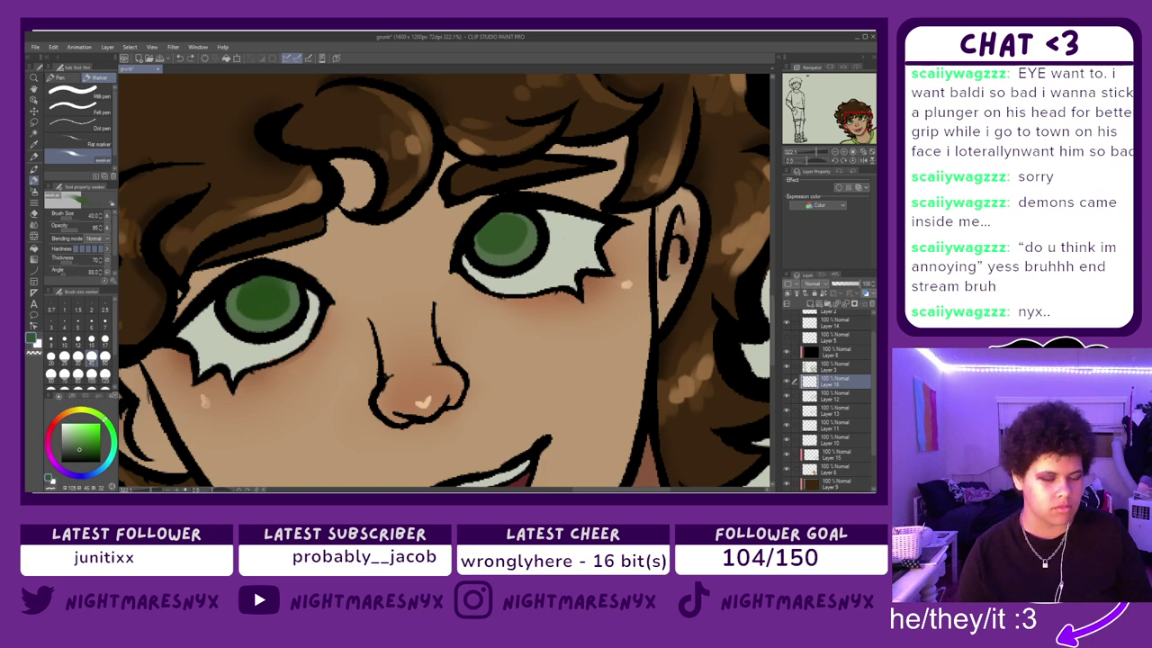
# - Darken the upper part of both irises with an even deeper green at size 40
pyautogui.click(87, 455)
pyautogui.moveTo(266, 295)
pyautogui.mouseDown()
pyautogui.moveTo(268, 281)
pyautogui.moveTo(269, 299)
pyautogui.mouseUp()
pyautogui.hotkey('ctrl', 'z')
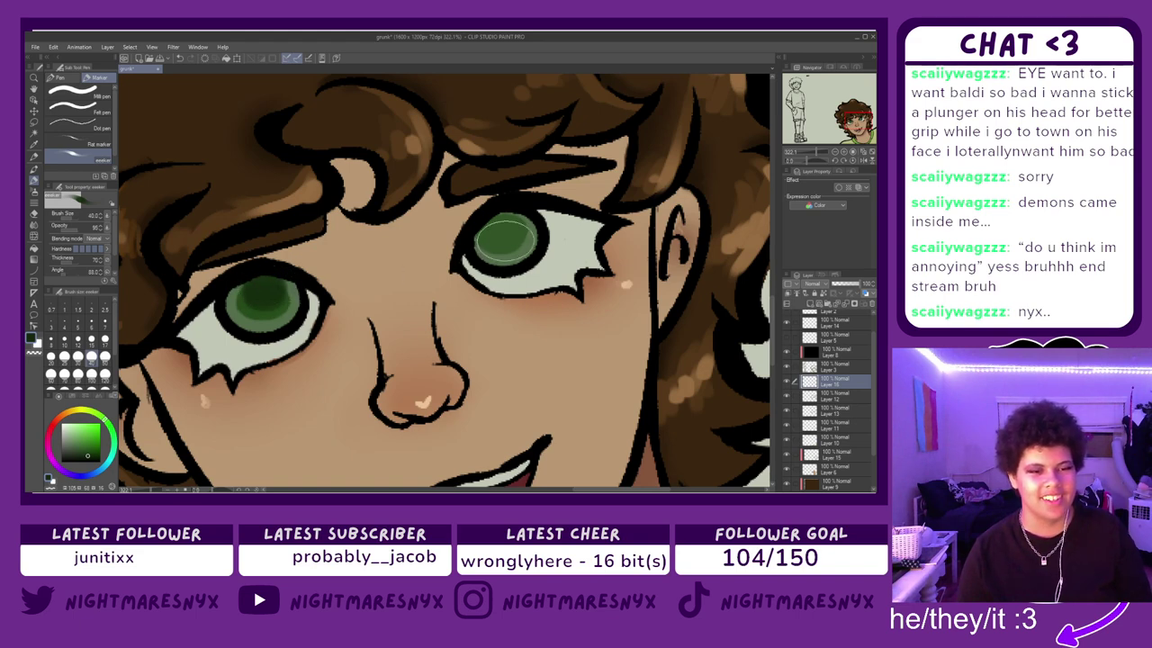
pyautogui.moveTo(496, 232); pyautogui.dragTo(505, 226)
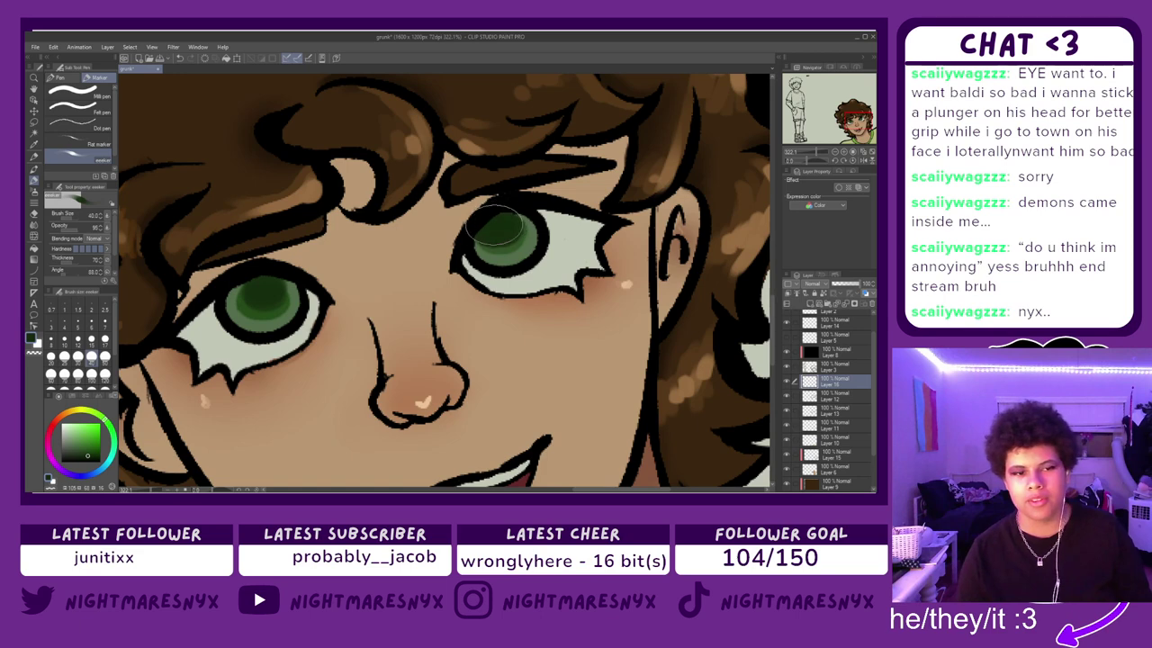
# - Add a small bright green highlight spot to the upper-left area of each iris with the marker at size 12
pyautogui.click(88, 429)
pyautogui.moveTo(232, 304); pyautogui.dragTo(256, 298)
pyautogui.hotkey('ctrl', 'z')
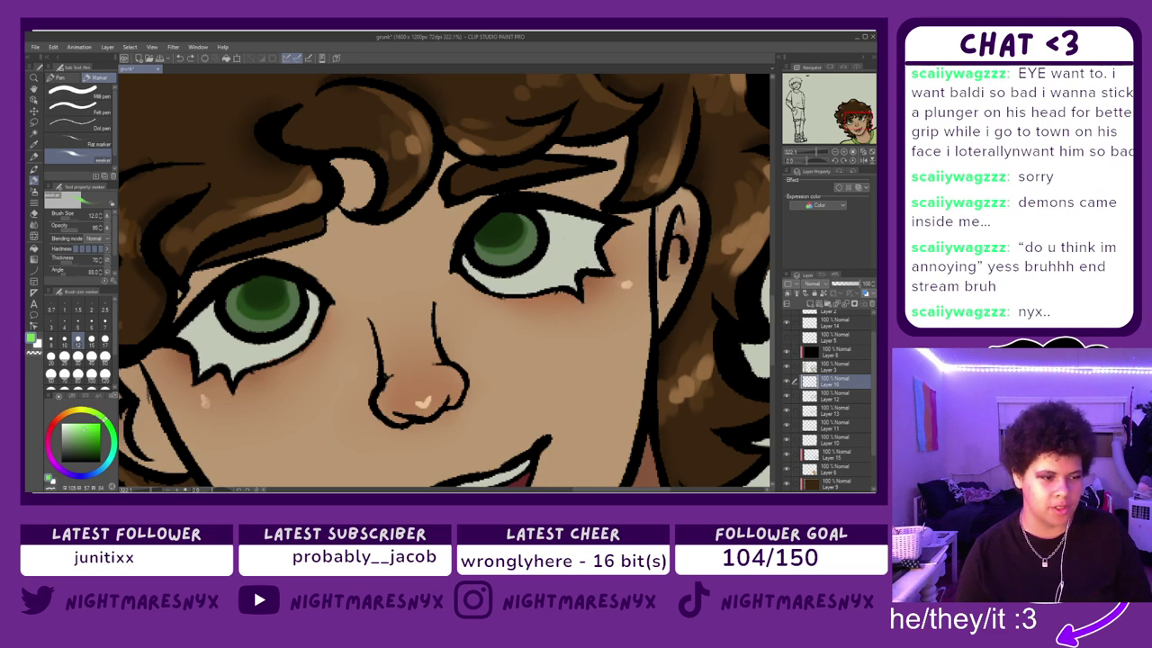
pyautogui.moveTo(239, 297); pyautogui.dragTo(249, 294)
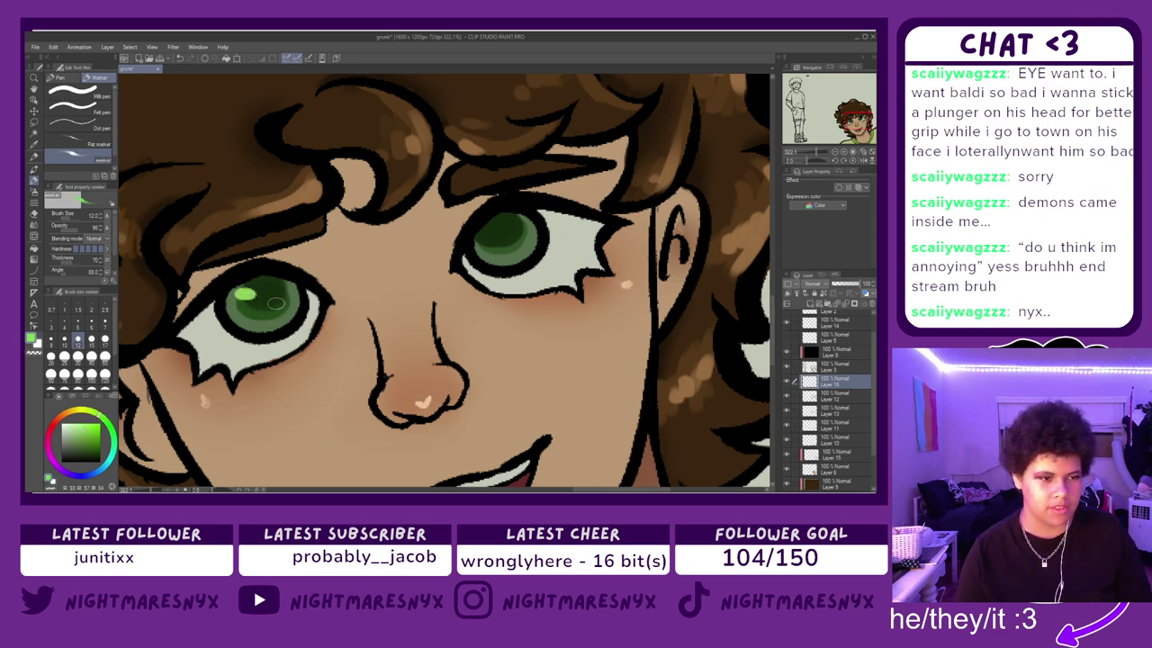
pyautogui.moveTo(479, 241); pyautogui.dragTo(488, 237)
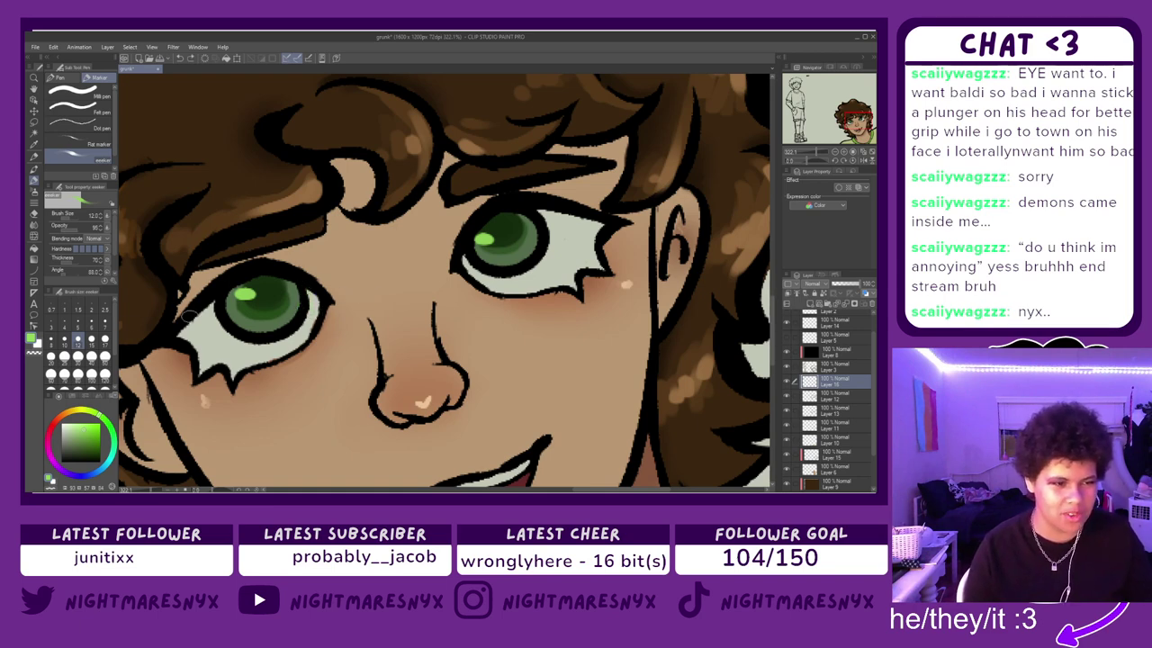
pyautogui.click(88, 456)
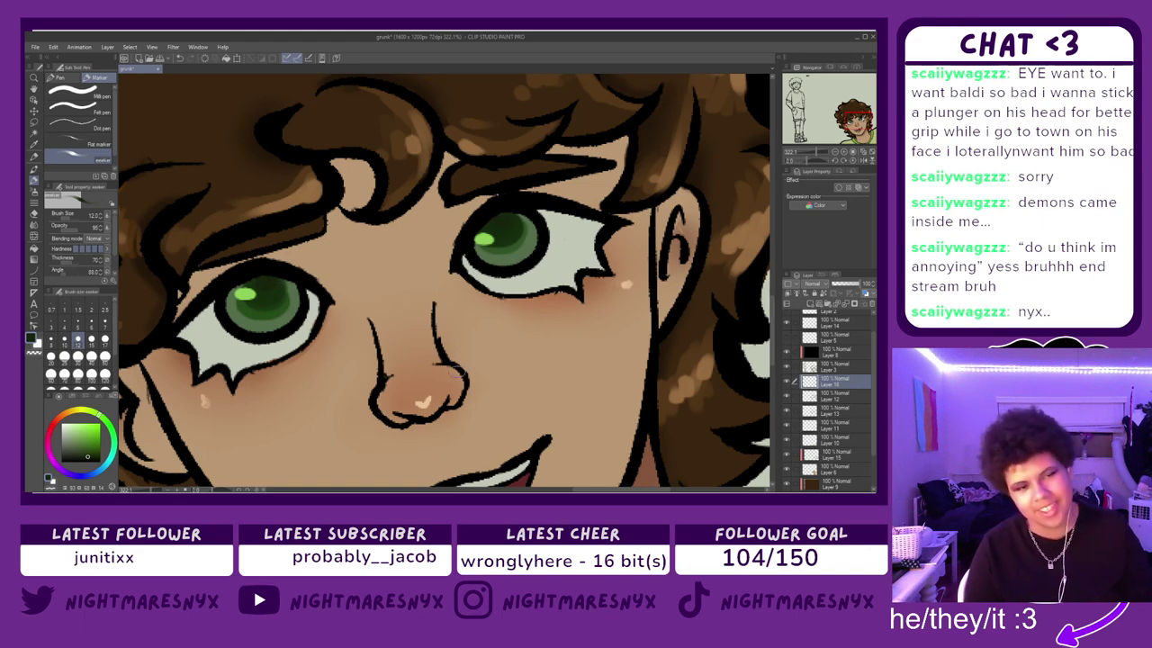
pyautogui.scroll(-5, 458, 357)
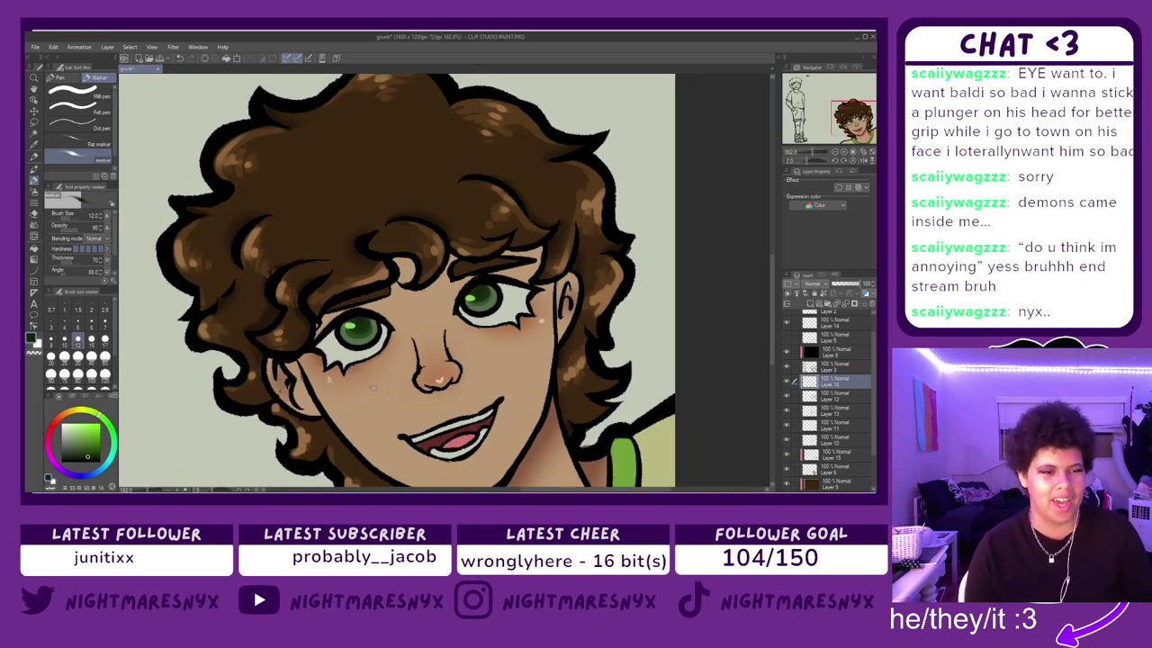
pyautogui.scroll(2, 306, 336)
pyautogui.keyDown('alt'); pyautogui.click(334, 265); pyautogui.keyUp('alt')
pyautogui.scroll(2, 368, 285)
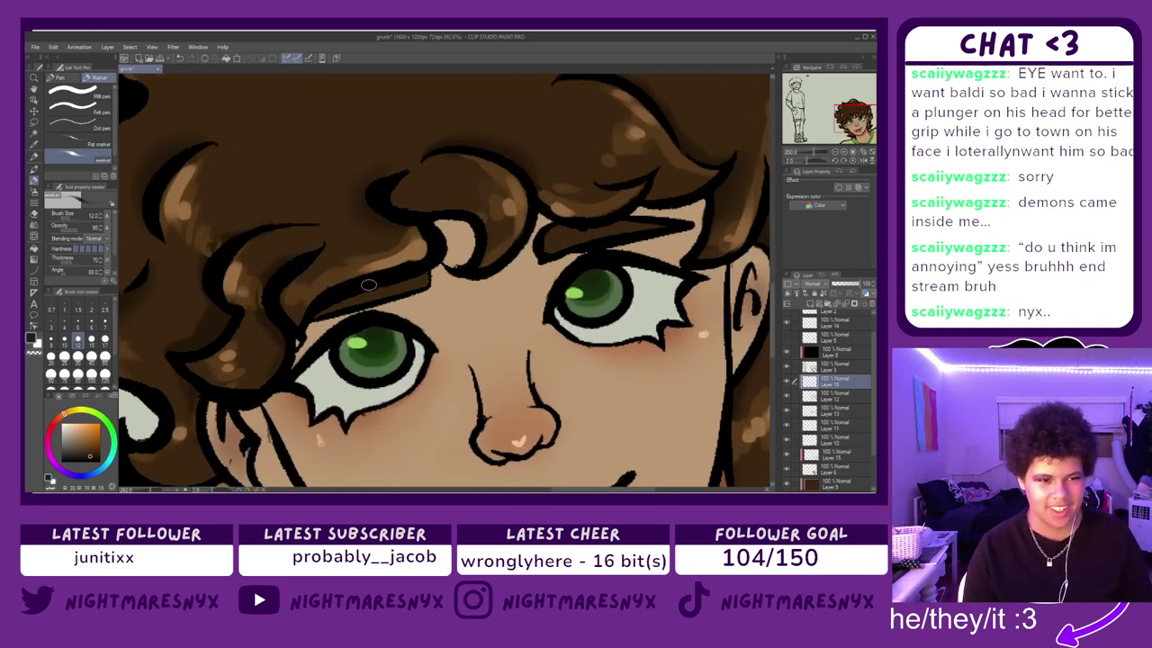
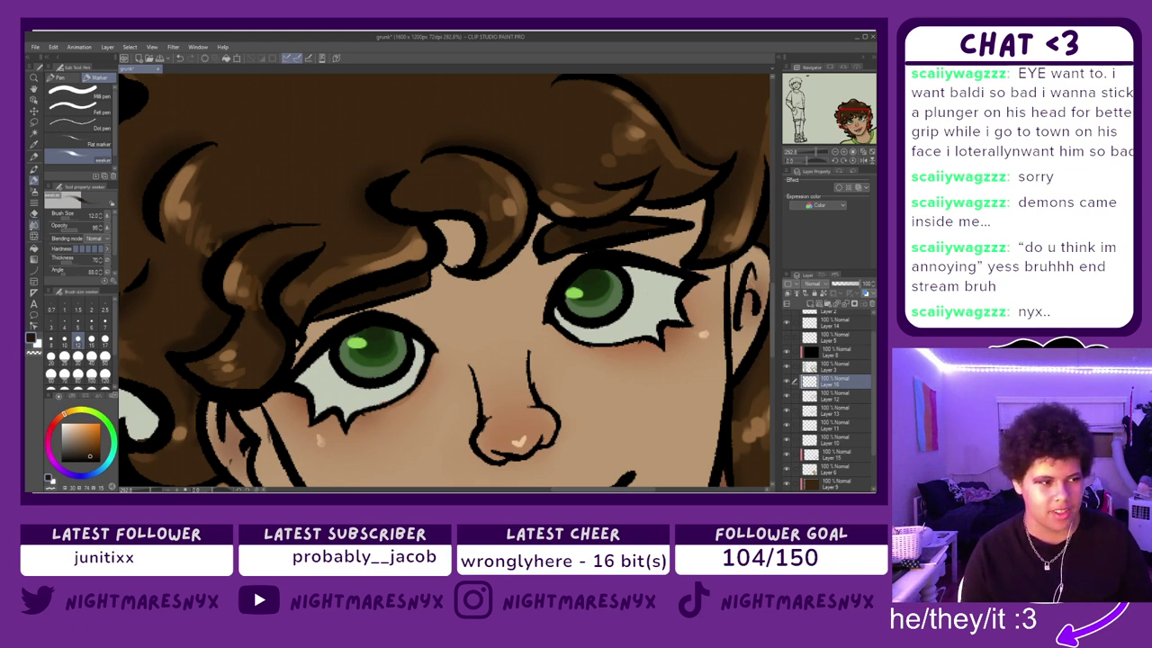
pyautogui.click(34, 225)
pyautogui.click(78, 341)
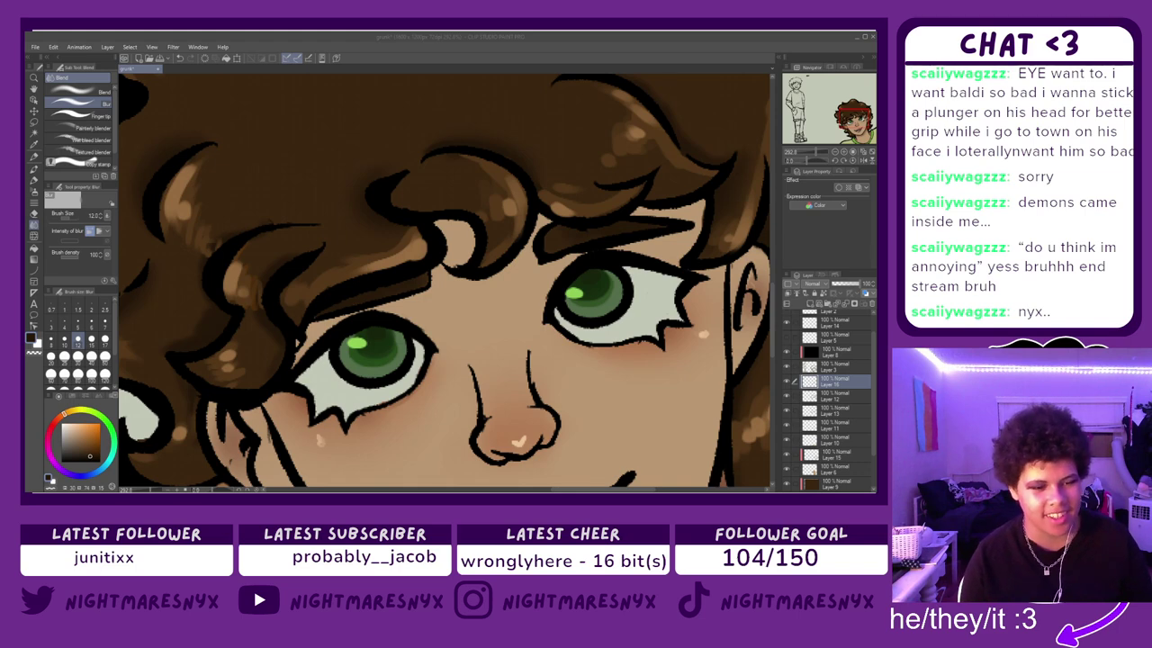
pyautogui.click(433, 438)
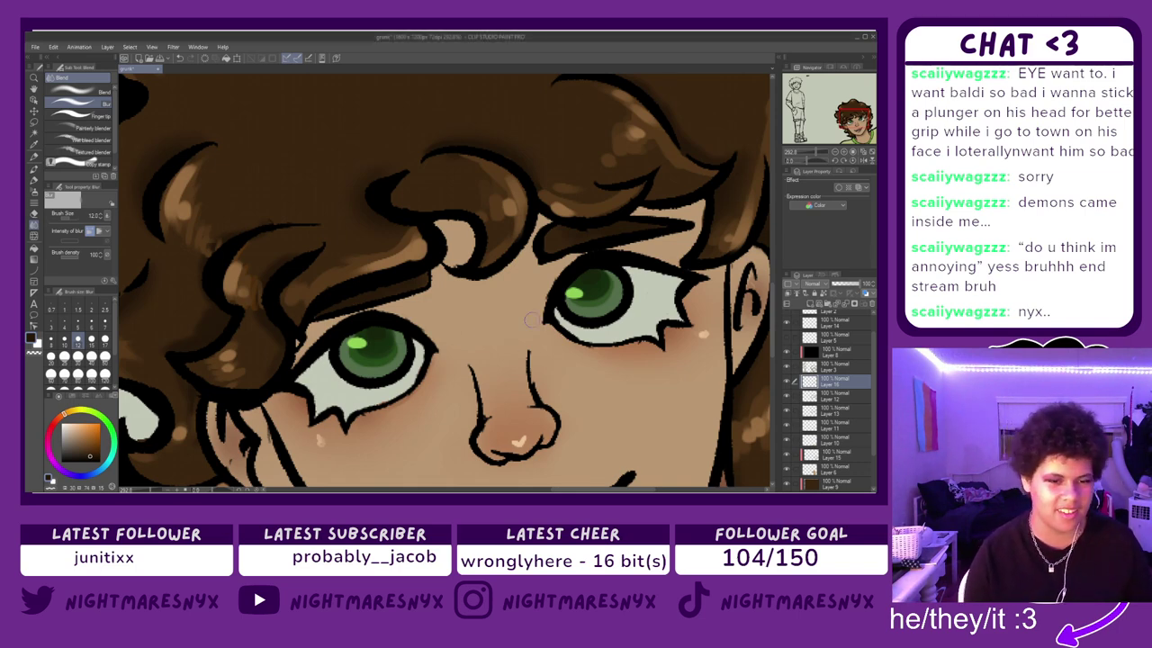
pyautogui.scroll(-5, 531, 319)
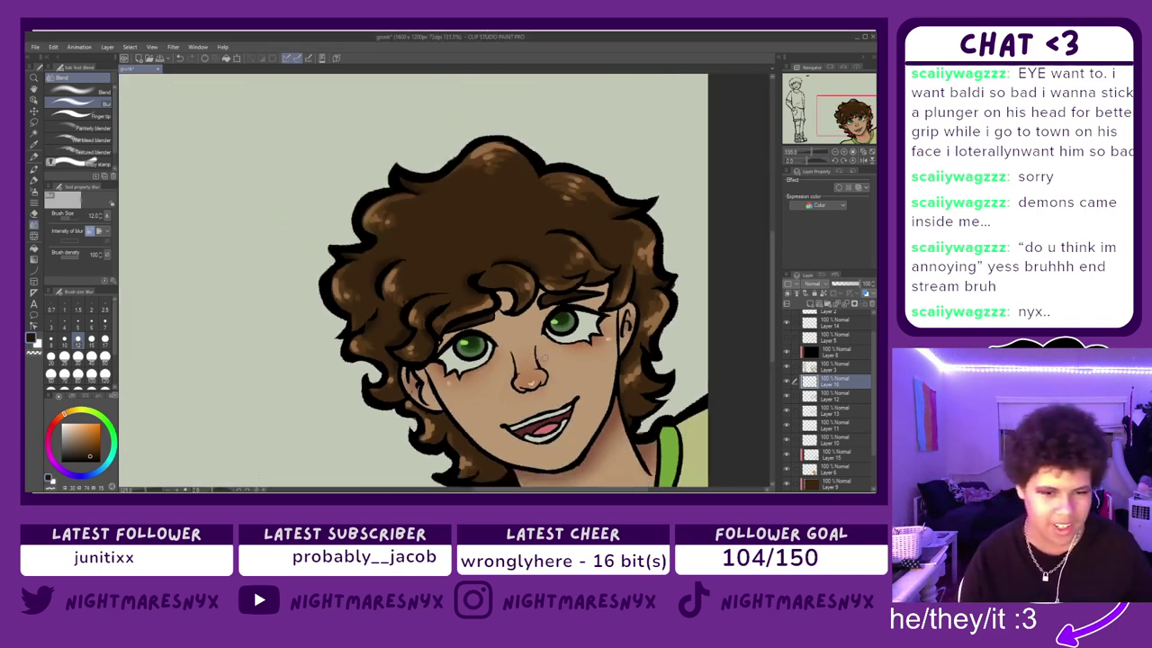
pyautogui.moveTo(771, 257); pyautogui.dragTo(771, 273)
pyautogui.hotkey('alt', 'Tab')
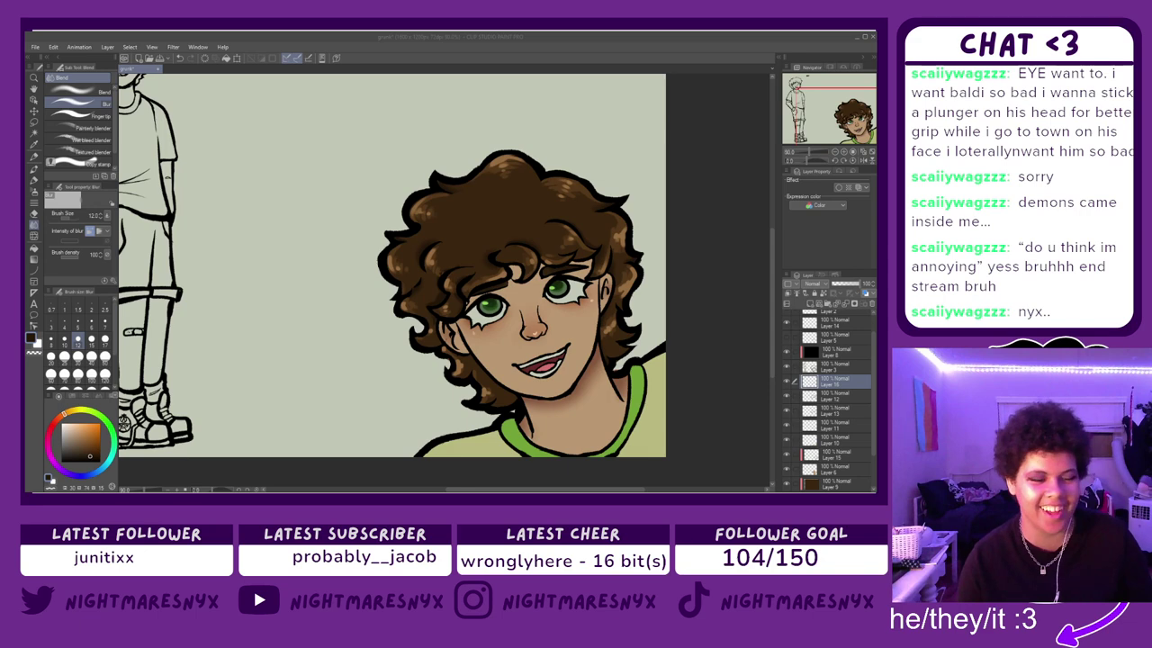
pyautogui.hotkey('alt', 'Tab')
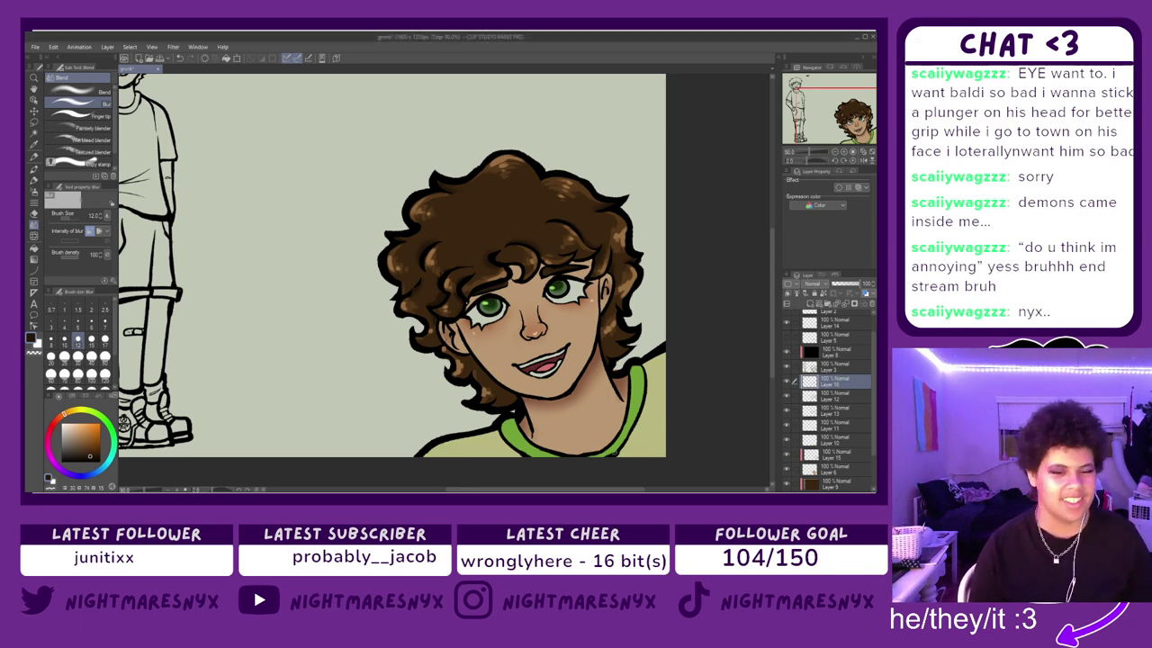
pyautogui.scroll(5, 637, 462)
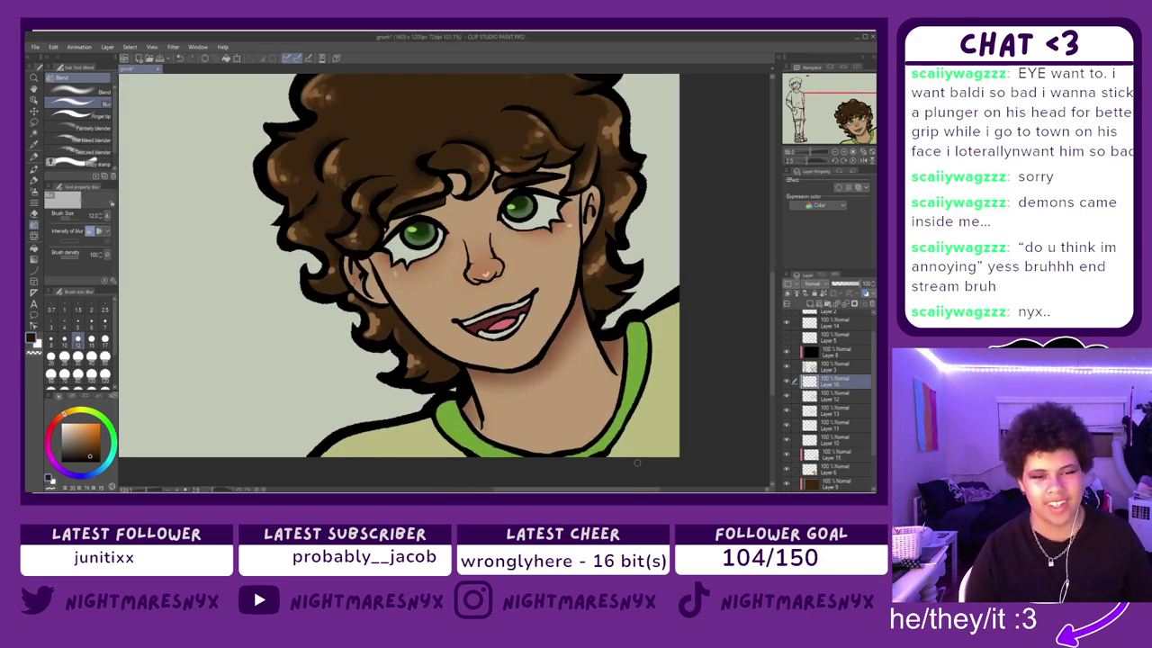
pyautogui.scroll(-1, 529, 250)
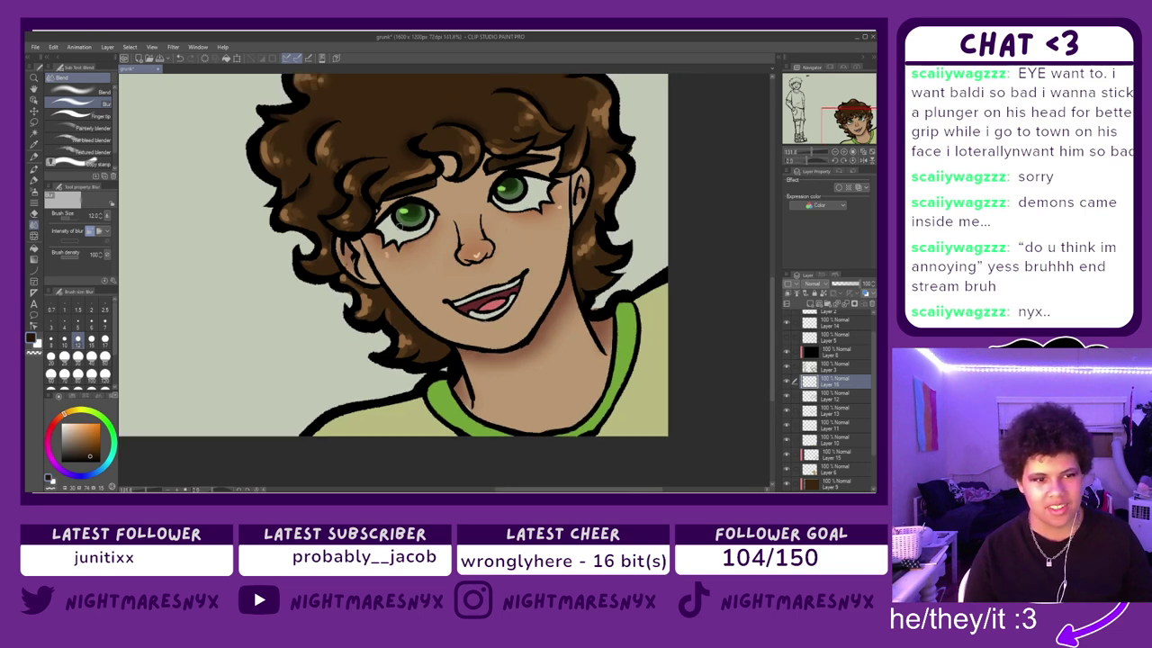
# - Pick a grey tone and try shading the white of the left-hand eye on Layer 12 with the marker at size 12
pyautogui.rightClick(384, 227)
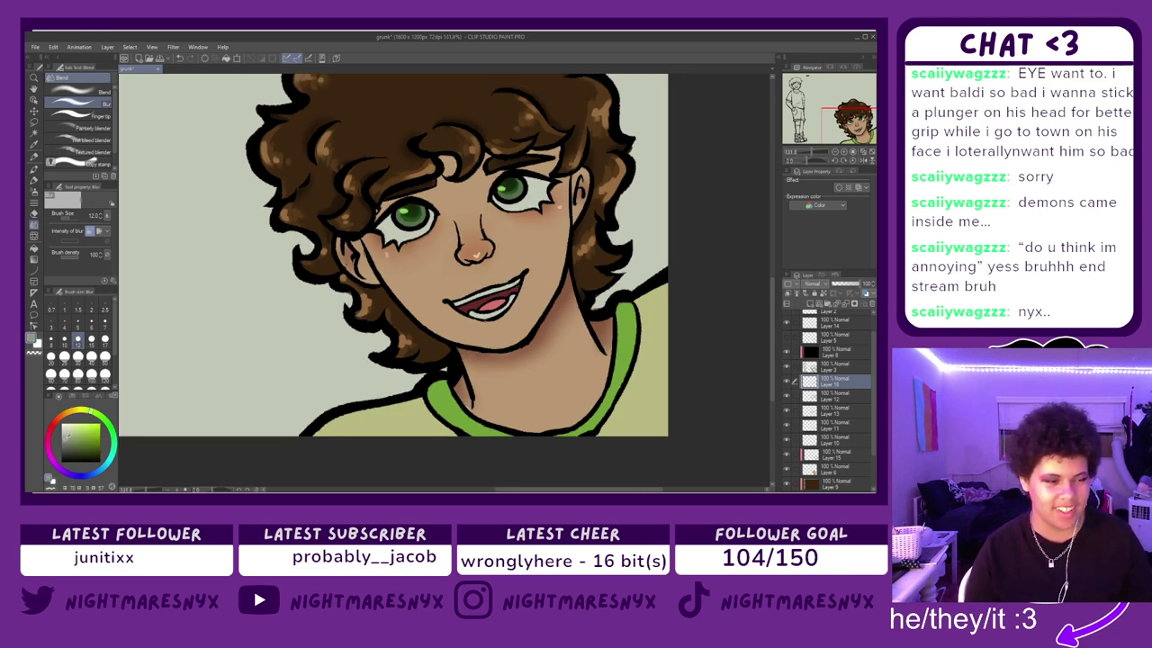
pyautogui.scroll(4, 430, 181)
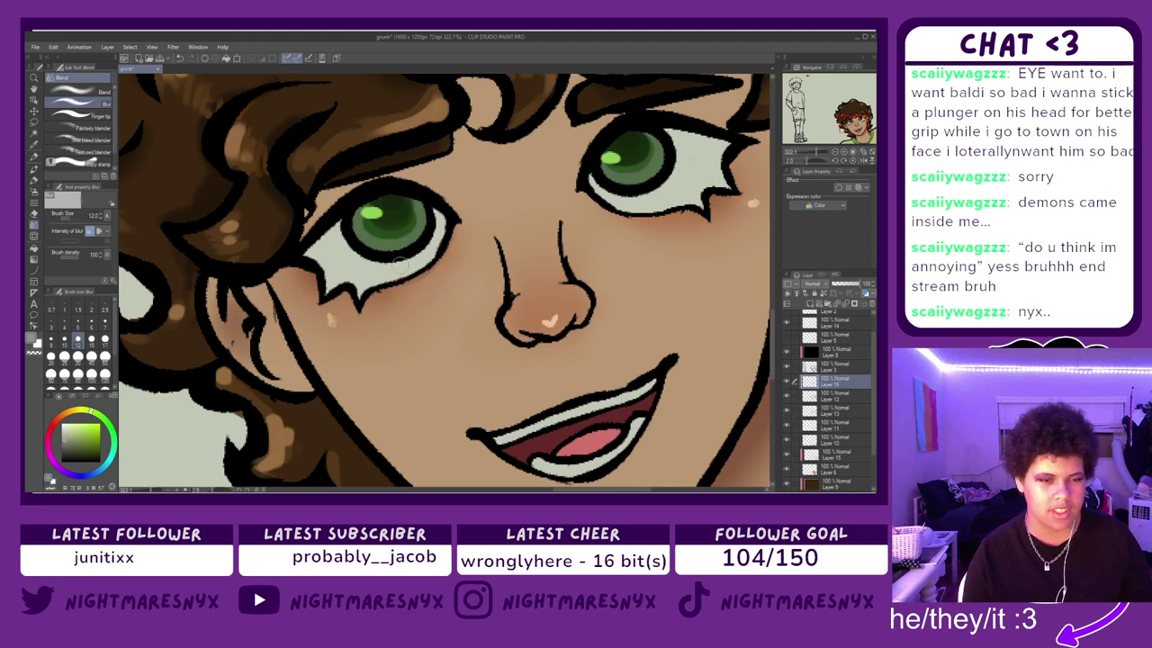
pyautogui.click(811, 352)
pyautogui.click(812, 338)
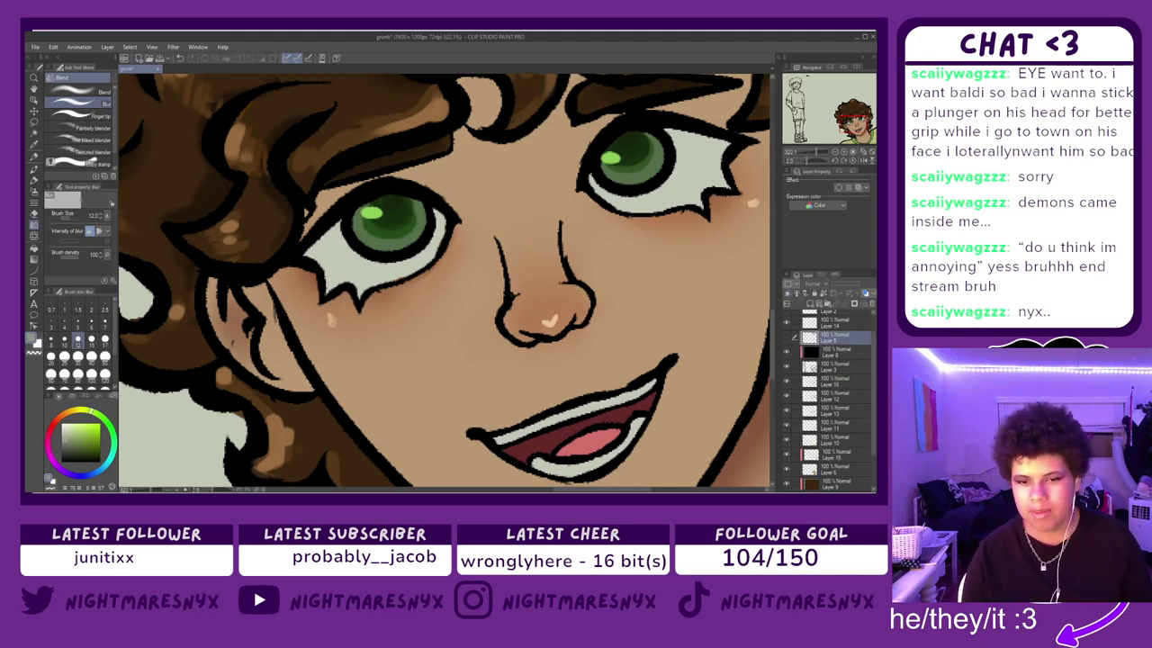
pyautogui.click(836, 396)
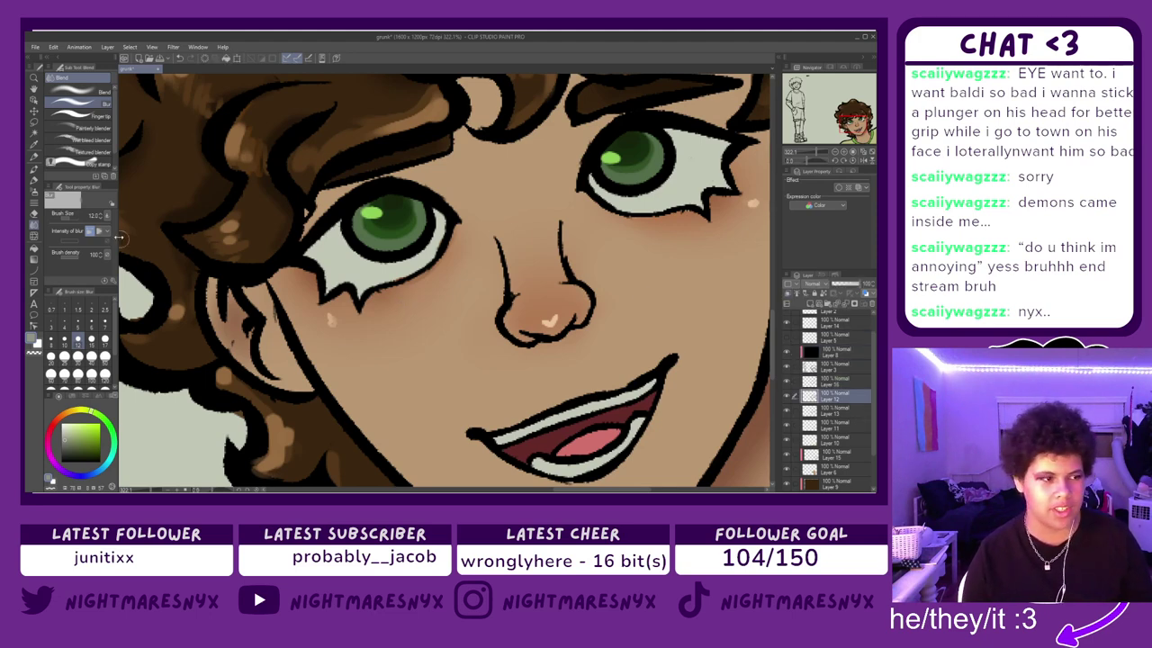
pyautogui.click(34, 179)
pyautogui.click(34, 171)
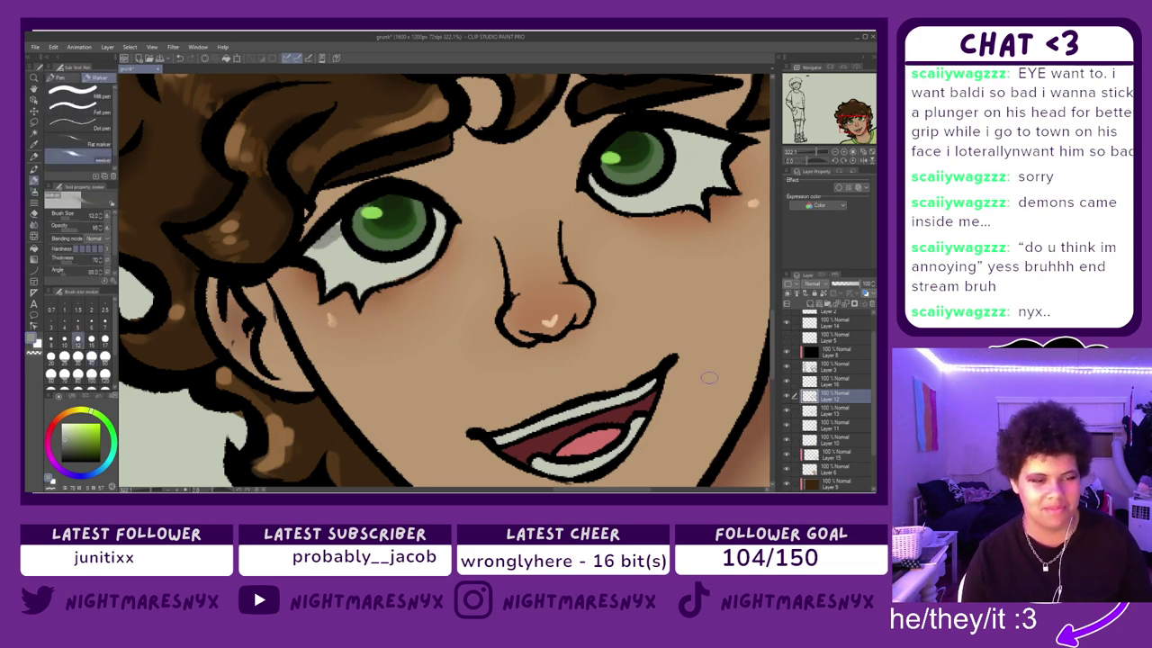
# - Undo the grey eye shading, toggle layer visibility to identify the eye-white layer, and select Layer 13
pyautogui.click(787, 410)
pyautogui.click(787, 410)
pyautogui.click(787, 396)
pyautogui.hotkey('ctrl', 'z')
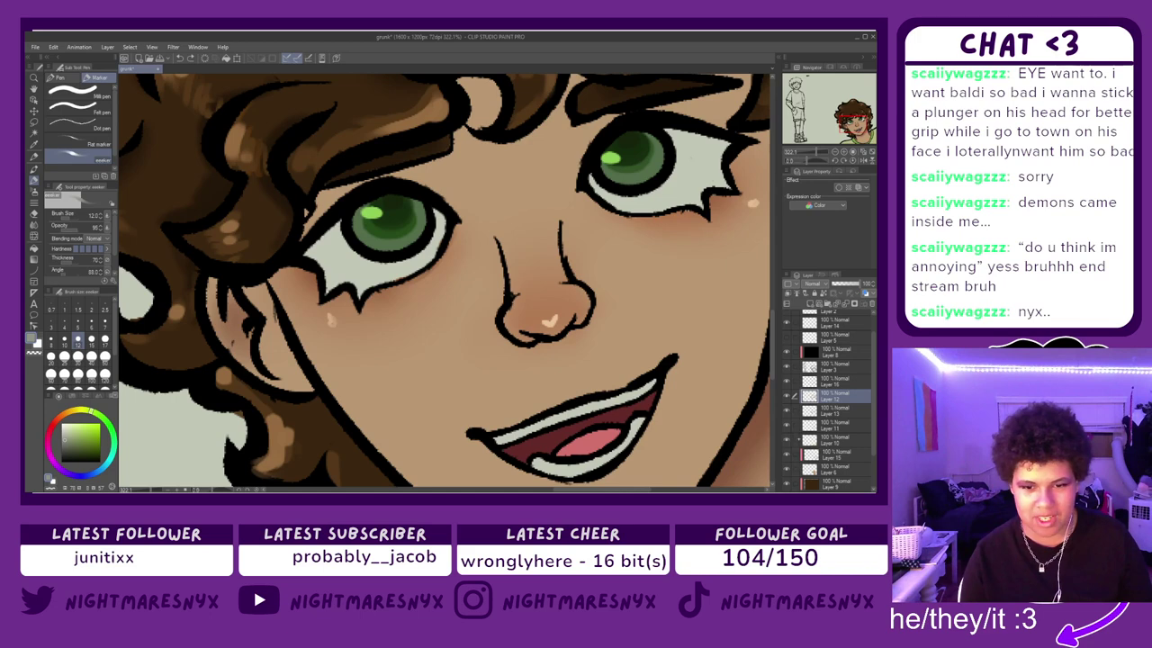
pyautogui.click(787, 426)
pyautogui.click(787, 423)
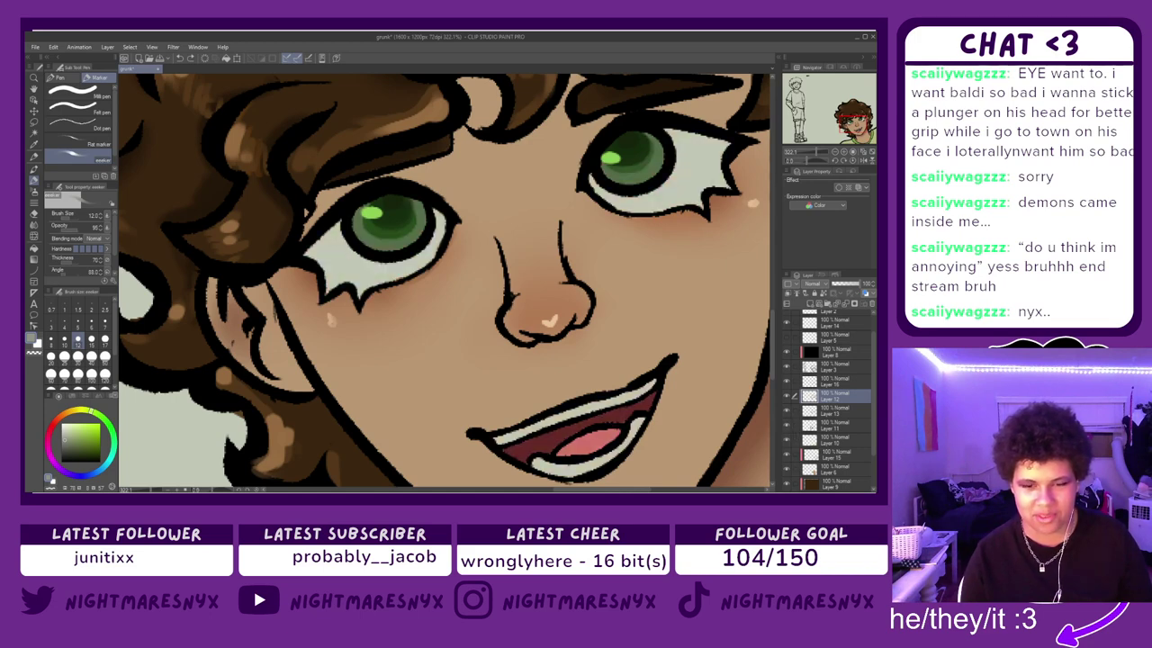
pyautogui.click(835, 410)
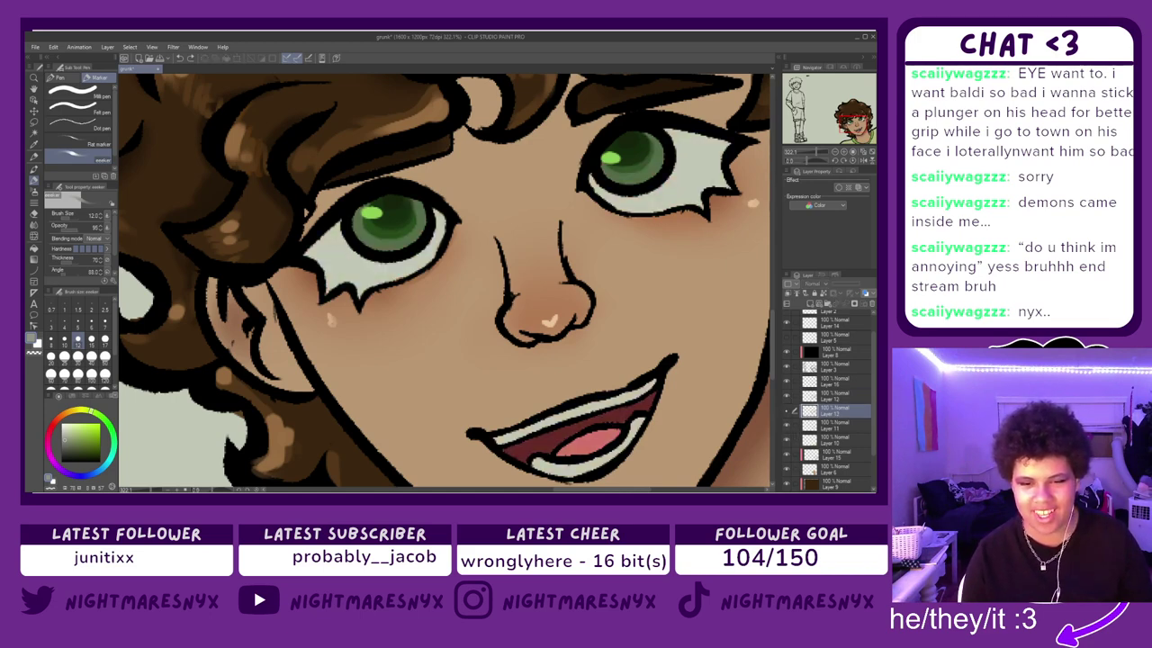
# - Add a new layer directly above Layer 11 and try a grey marker stroke on the white of the left-hand eye
pyautogui.click(788, 424)
pyautogui.click(788, 424)
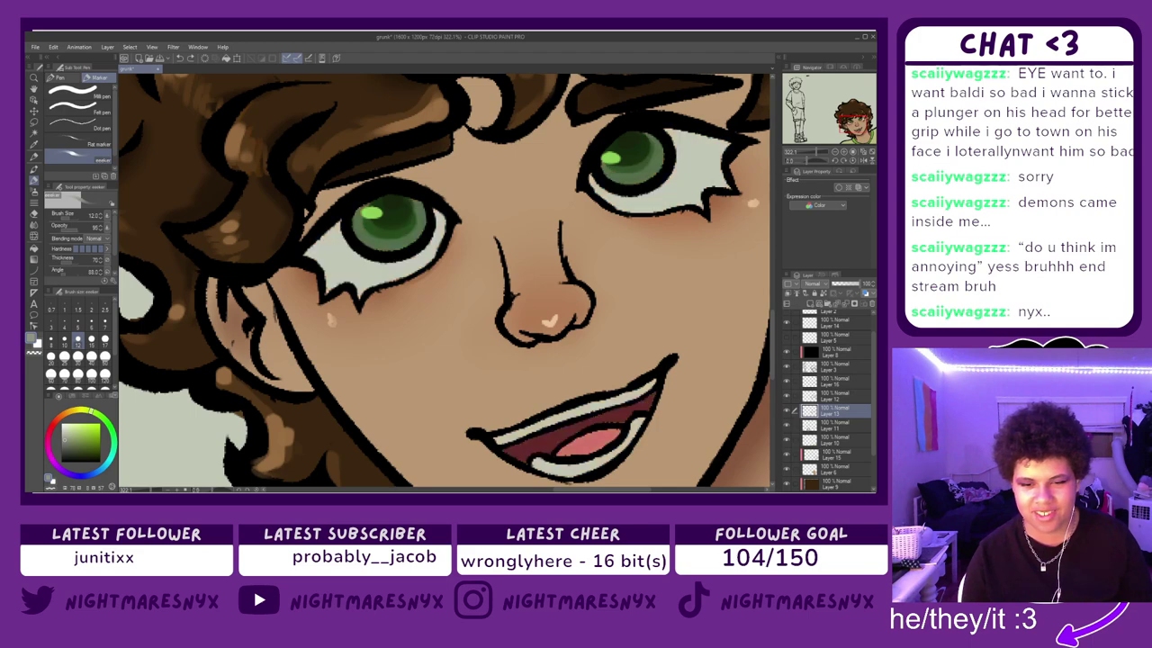
pyautogui.click(835, 426)
pyautogui.click(810, 304)
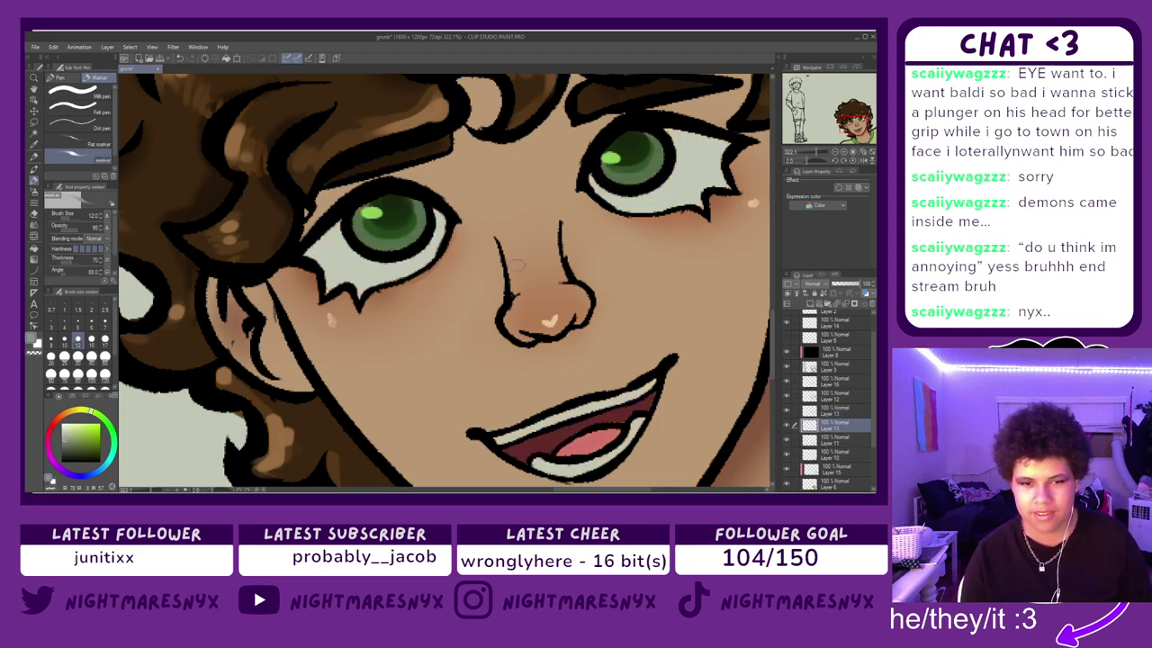
pyautogui.moveTo(358, 222); pyautogui.dragTo(343, 239)
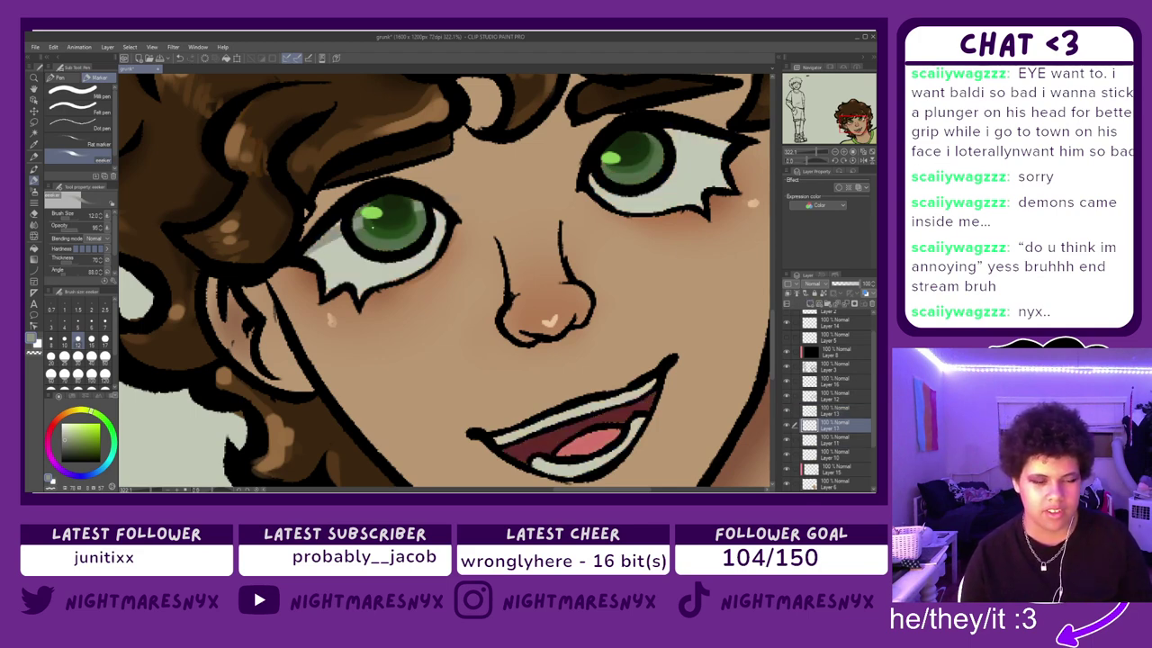
pyautogui.hotkey('ctrl', 'z')
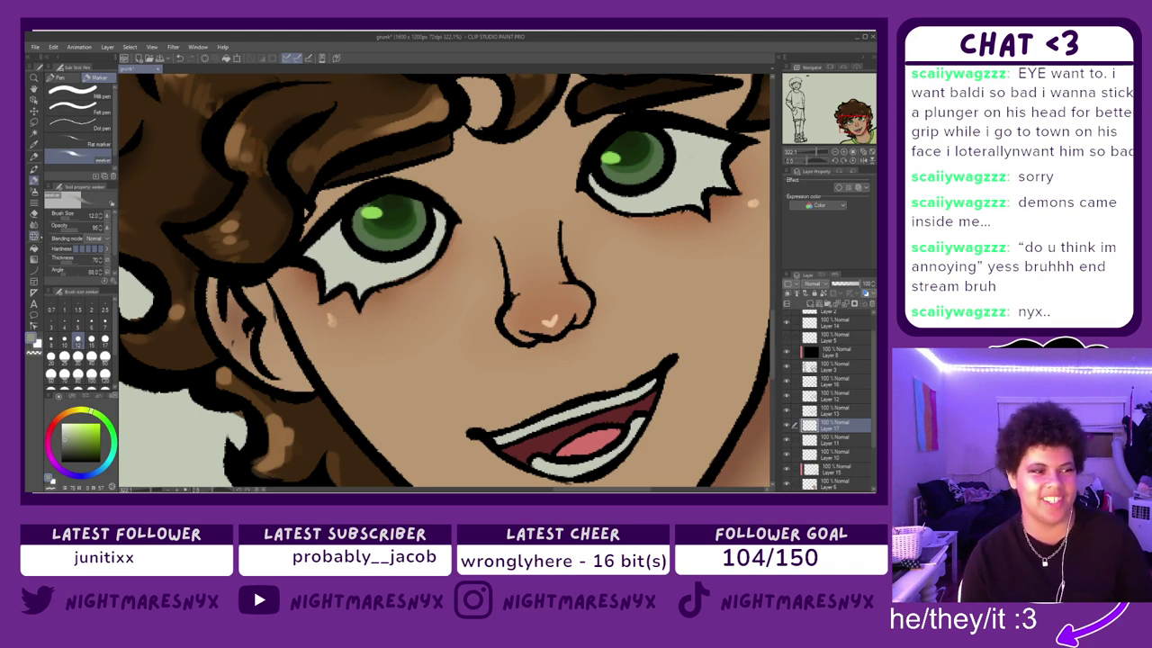
# - Clip the new layer to the layer below and shade both eye whites grey with the soft airbrush at size 40
pyautogui.click(34, 191)
pyautogui.moveTo(396, 191)
pyautogui.mouseDown()
pyautogui.moveTo(445, 193)
pyautogui.moveTo(342, 208)
pyautogui.moveTo(288, 241)
pyautogui.mouseUp()
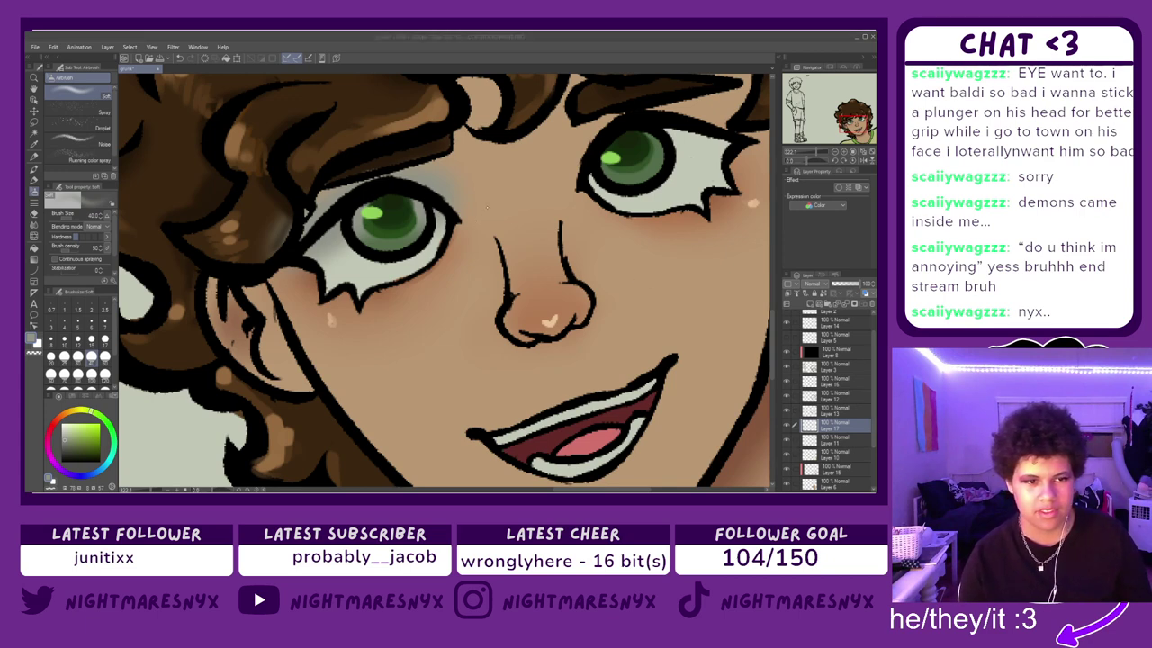
pyautogui.hotkey('ctrl', 'z')
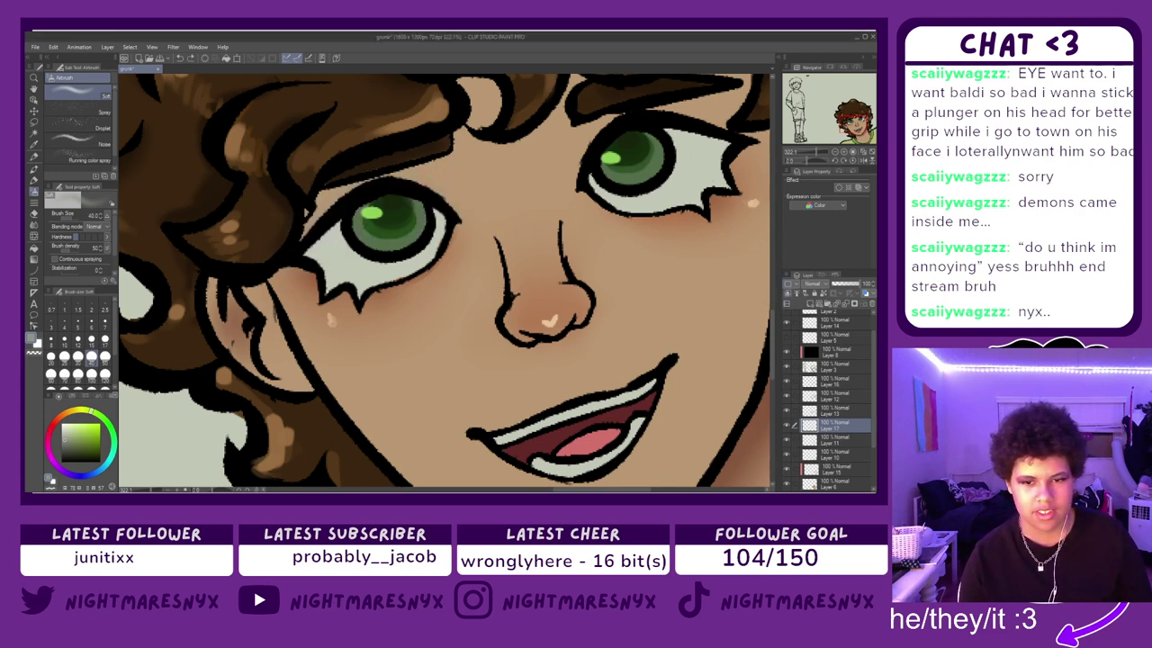
pyautogui.click(787, 293)
pyautogui.moveTo(392, 198); pyautogui.dragTo(329, 241)
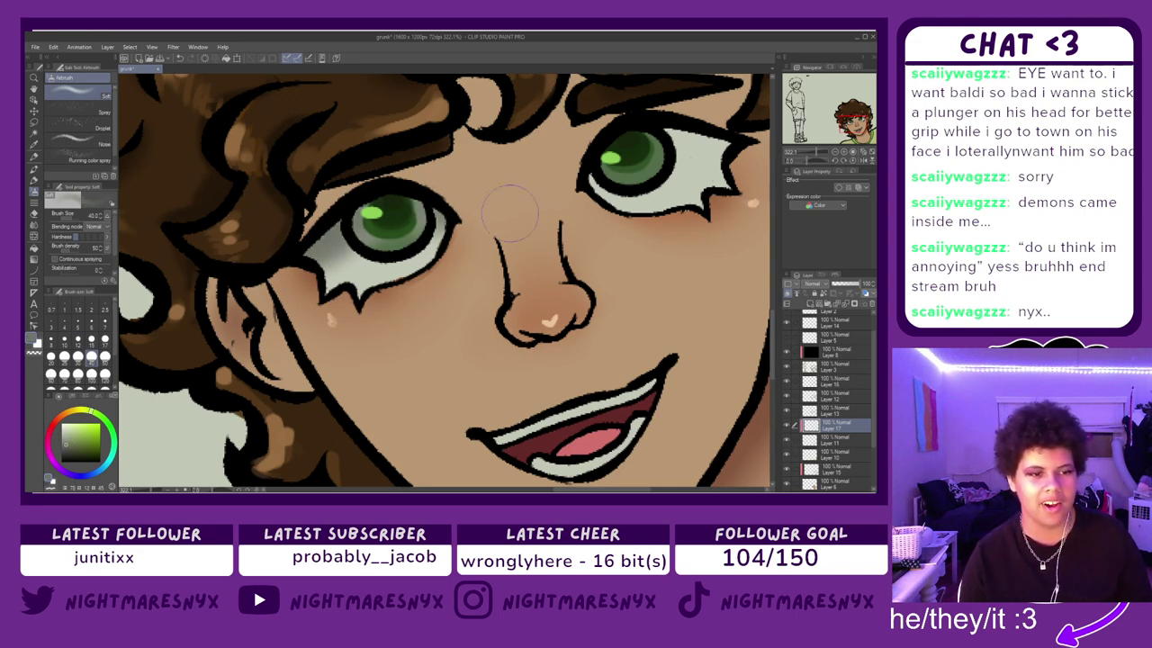
pyautogui.moveTo(685, 144)
pyautogui.mouseDown()
pyautogui.moveTo(723, 154)
pyautogui.moveTo(702, 153)
pyautogui.mouseUp()
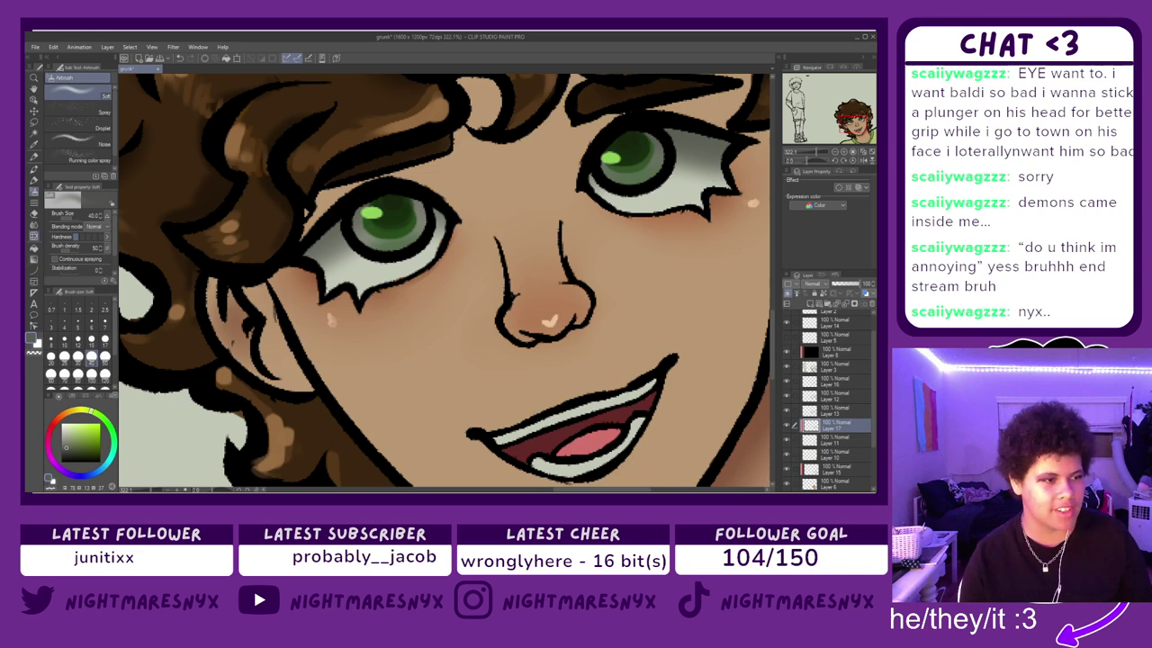
# - Erase the grey shading that covers both irises with the soft eraser at size 30
pyautogui.click(34, 214)
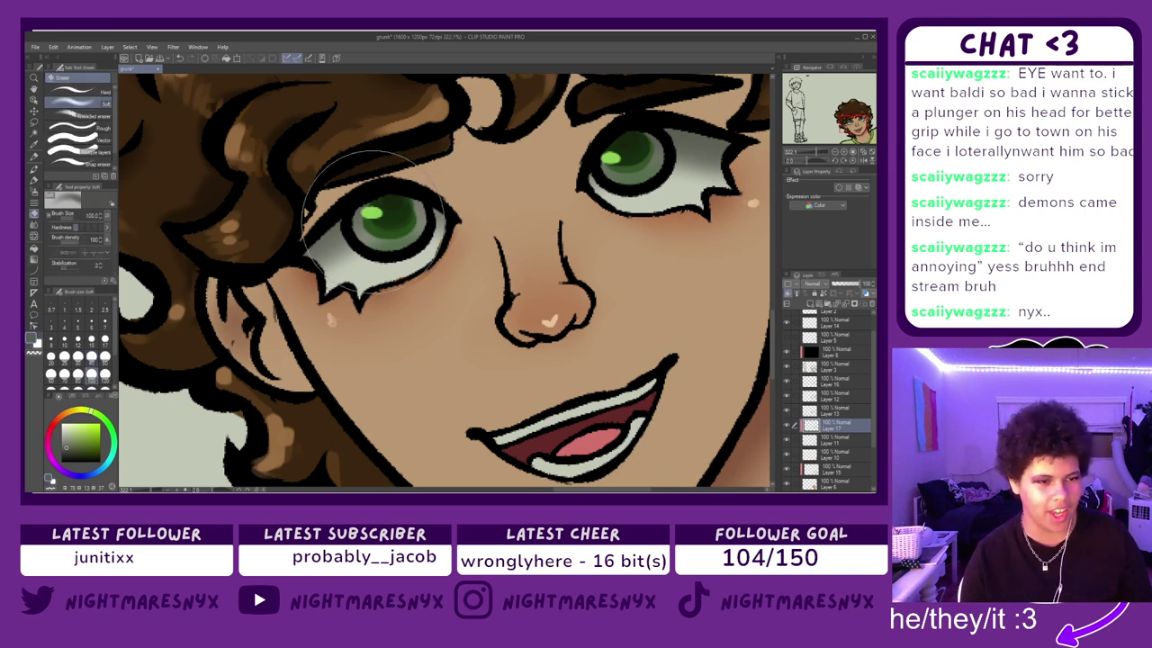
pyautogui.click(77, 357)
pyautogui.moveTo(391, 208)
pyautogui.mouseDown()
pyautogui.moveTo(382, 206)
pyautogui.moveTo(379, 228)
pyautogui.moveTo(393, 215)
pyautogui.moveTo(410, 234)
pyautogui.moveTo(396, 210)
pyautogui.moveTo(369, 232)
pyautogui.moveTo(390, 219)
pyautogui.mouseUp()
pyautogui.moveTo(636, 164)
pyautogui.mouseDown()
pyautogui.moveTo(650, 158)
pyautogui.moveTo(605, 162)
pyautogui.moveTo(619, 162)
pyautogui.mouseUp()
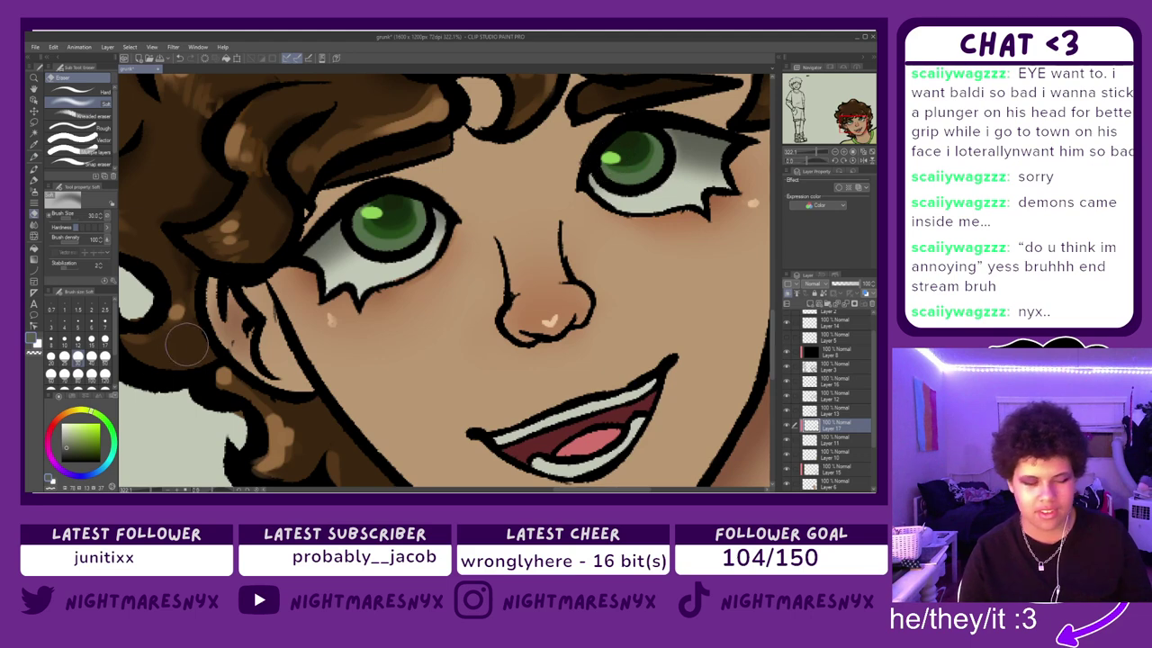
pyautogui.click(79, 341)
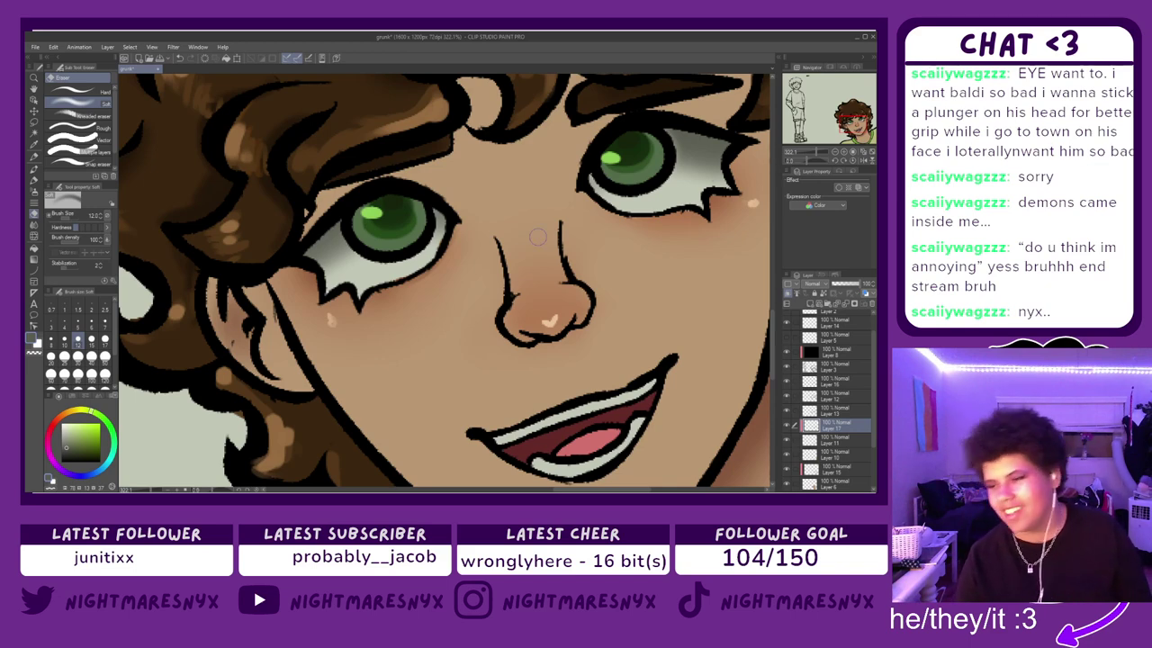
# - Pick the brown shadow tone from the neck and add a new clipped layer directly above Layer 6
pyautogui.scroll(-6, 537, 236)
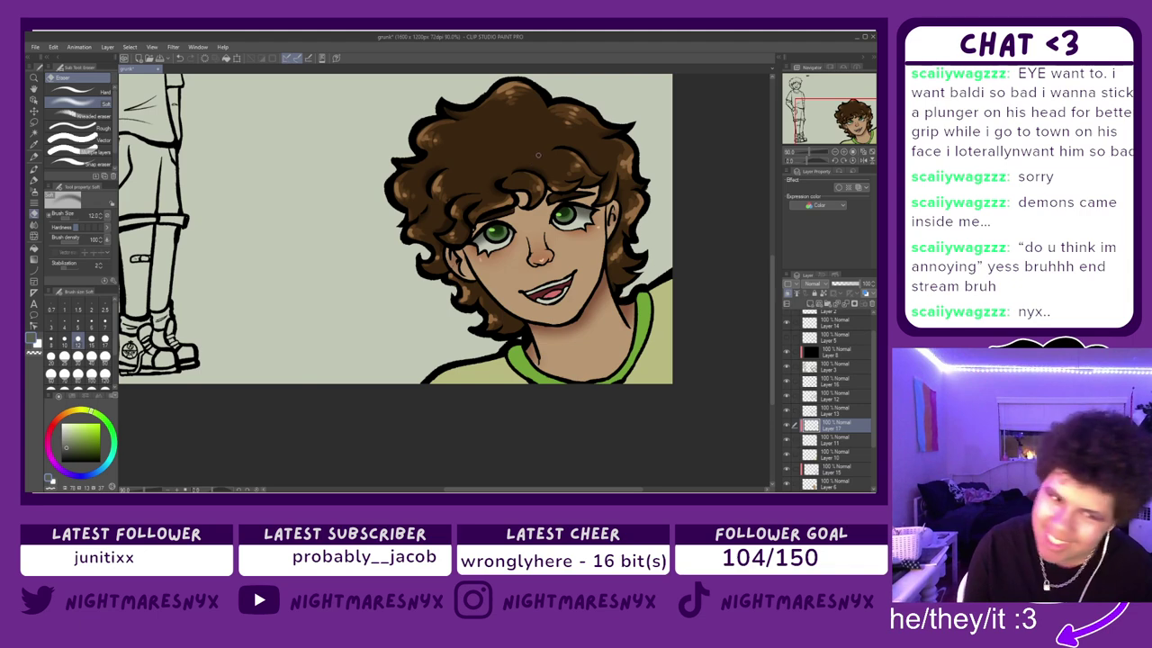
pyautogui.scroll(2, 618, 181)
pyautogui.scroll(1, 617, 181)
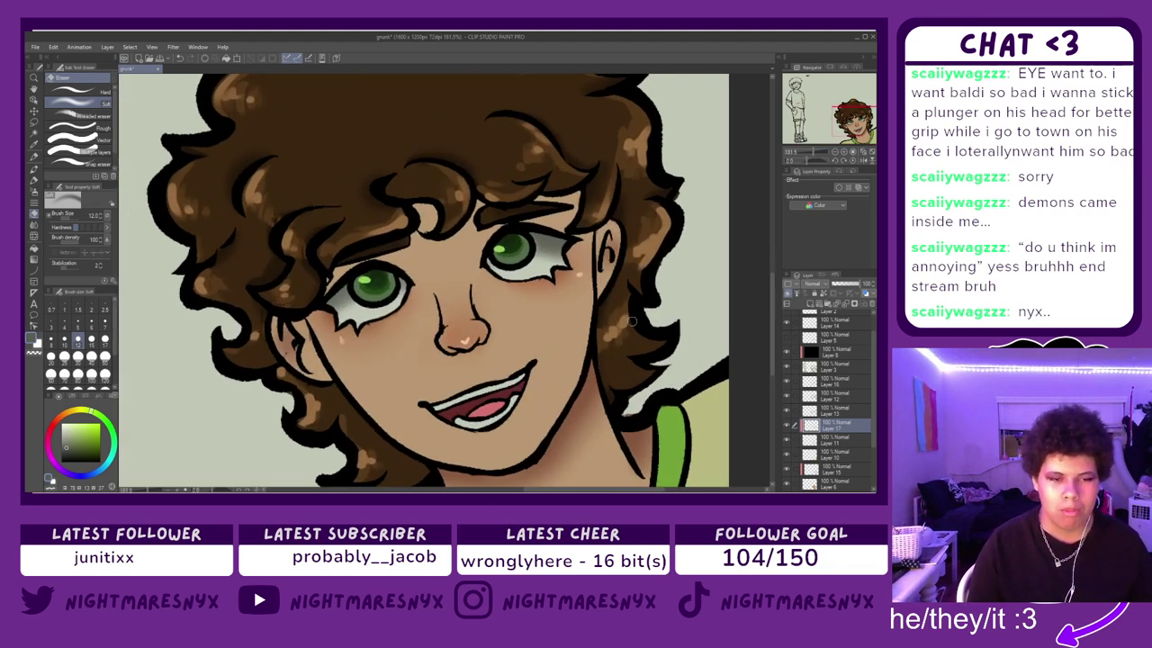
pyautogui.rightClick(601, 392)
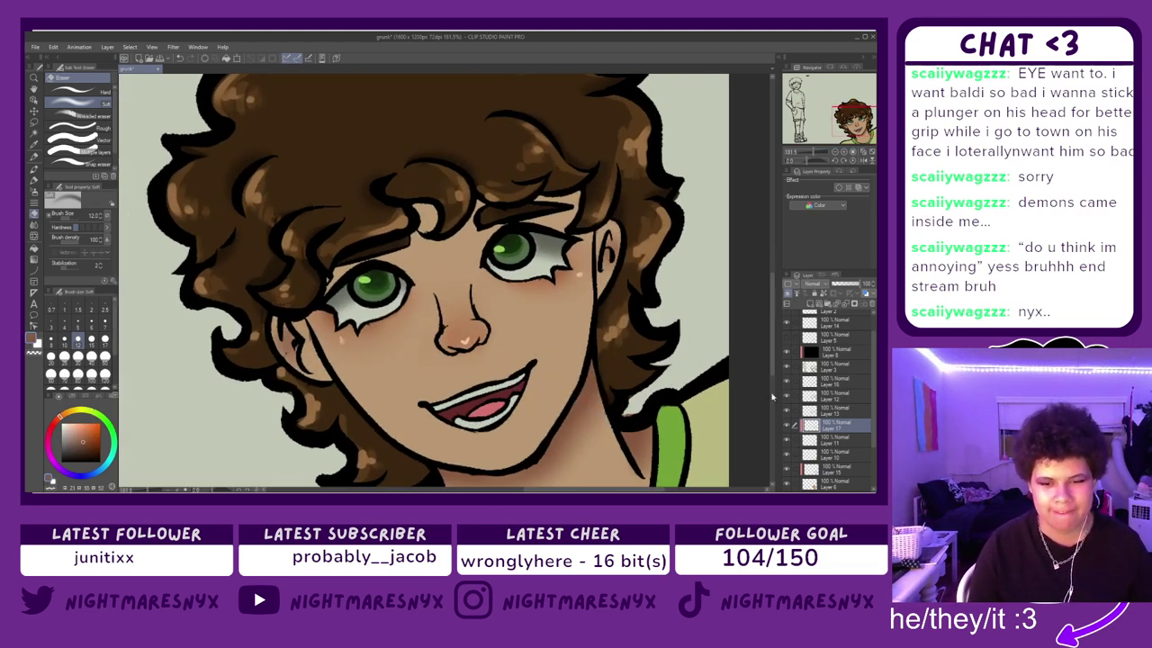
pyautogui.scroll(-1, 817, 373)
pyautogui.scroll(-2, 814, 387)
pyautogui.click(812, 440)
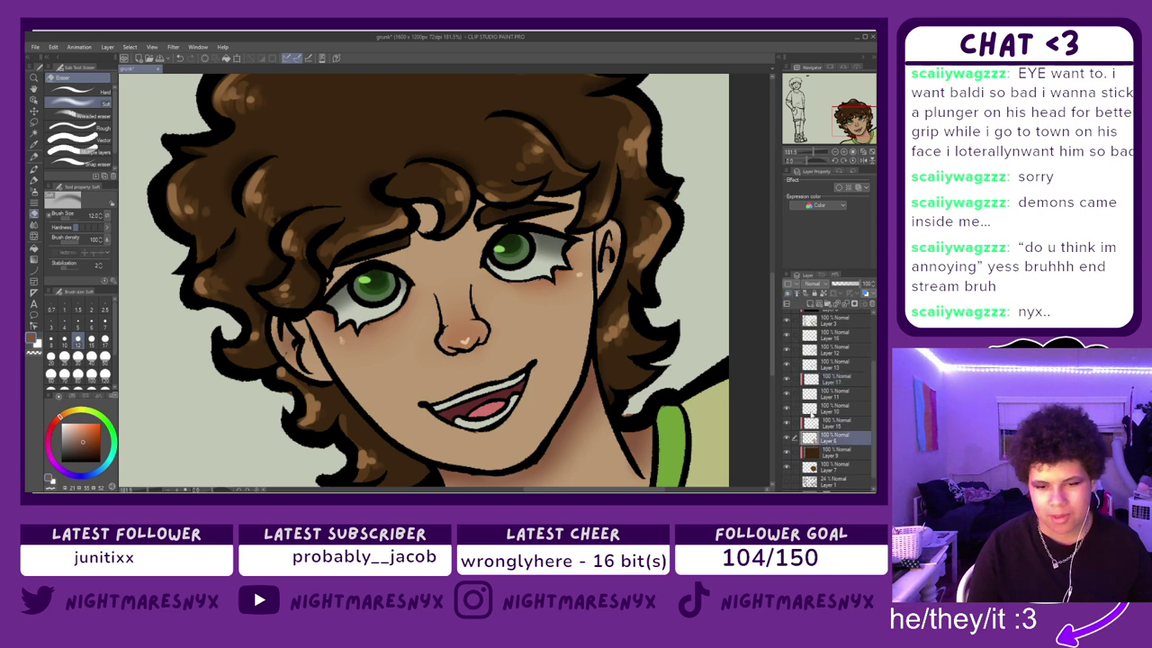
pyautogui.click(812, 304)
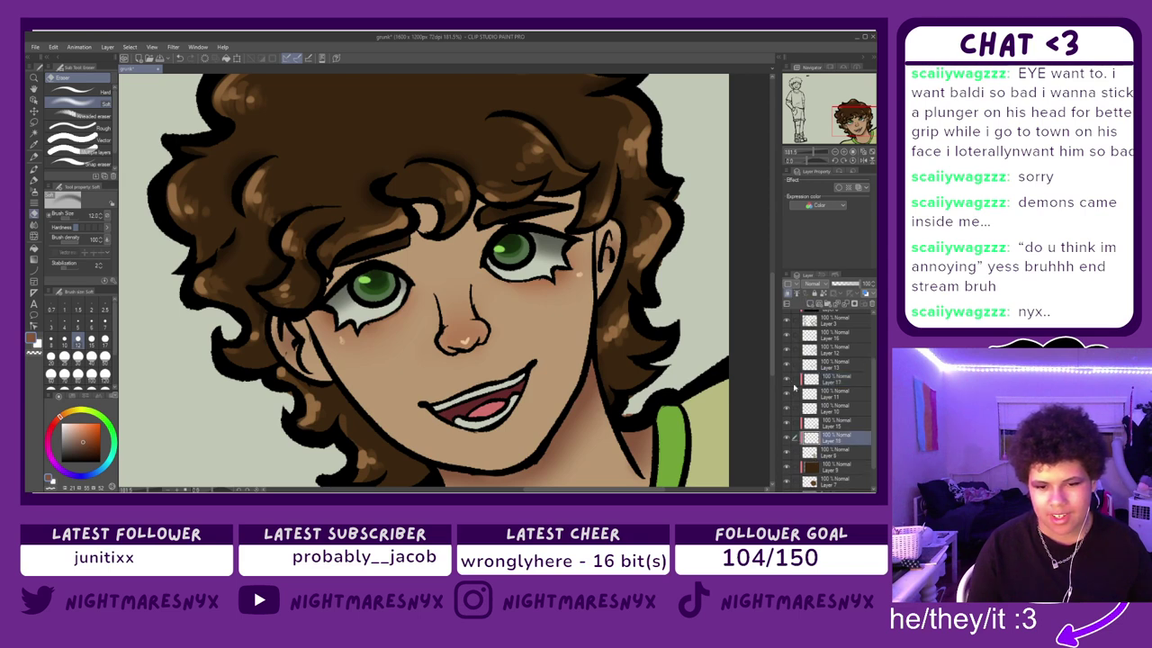
# - Try outlining a shadow area on the skin beneath the fringe with the lasso selection
pyautogui.scroll(1, 235, 267)
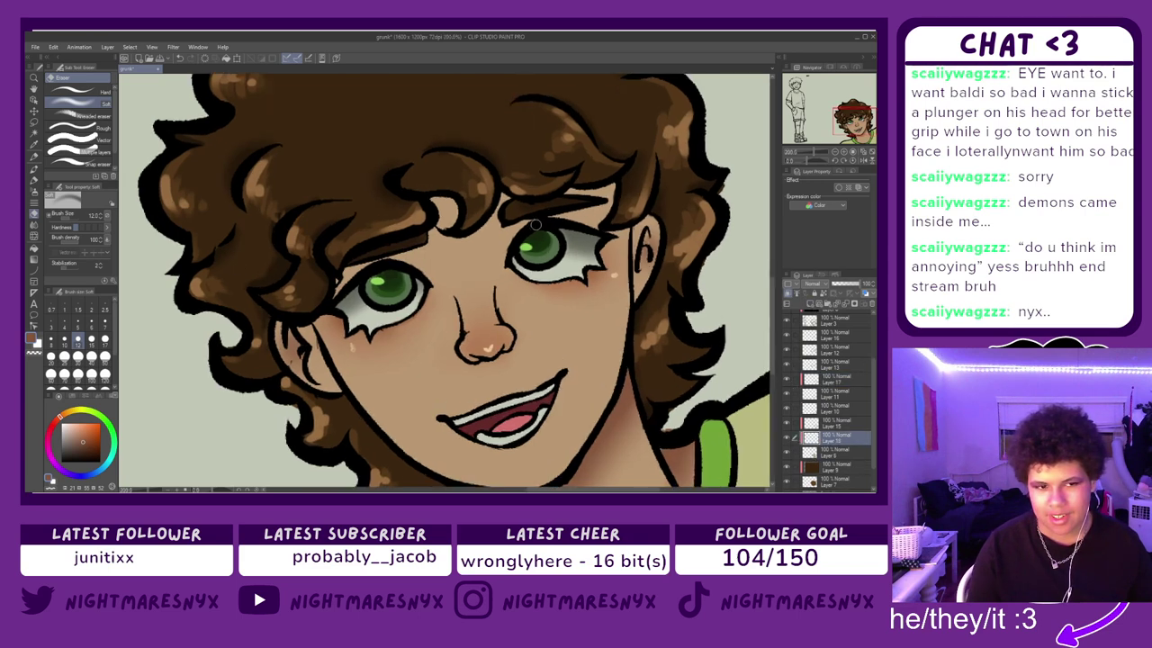
pyautogui.scroll(1, 536, 224)
pyautogui.click(34, 112)
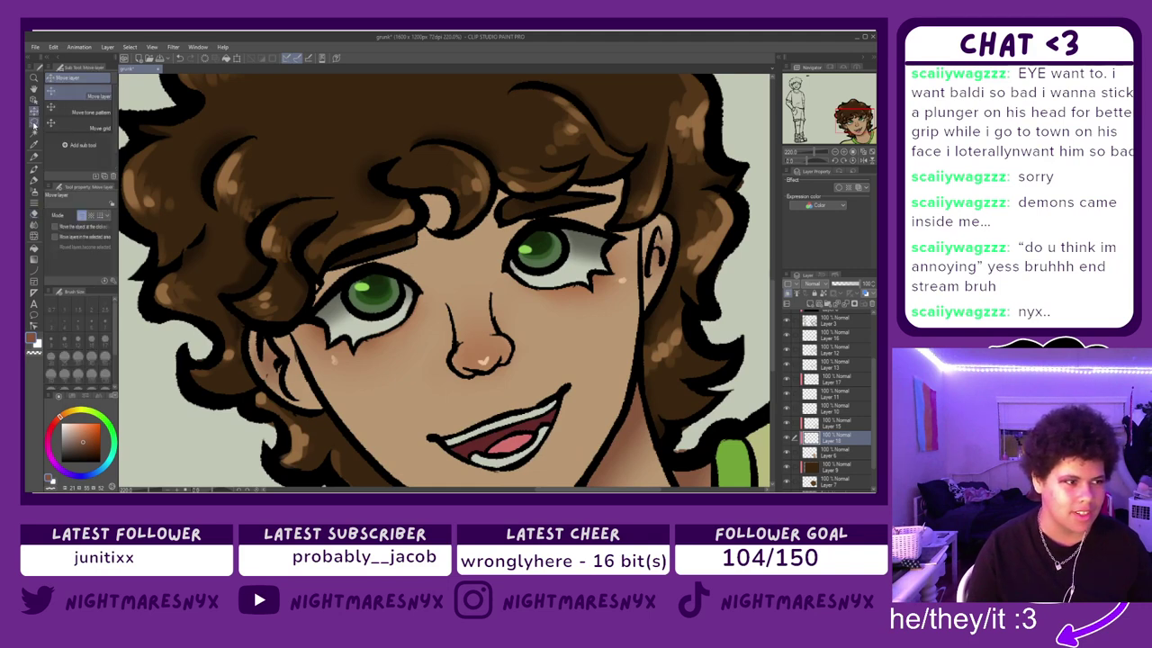
pyautogui.click(34, 125)
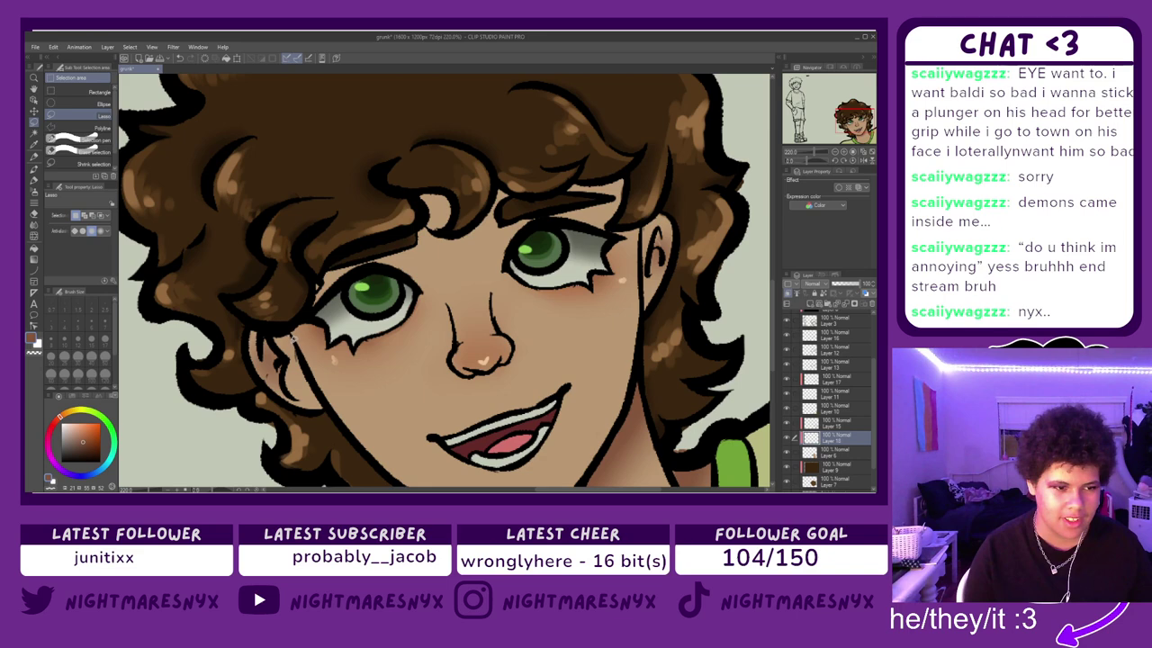
pyautogui.moveTo(241, 331); pyautogui.dragTo(253, 342)
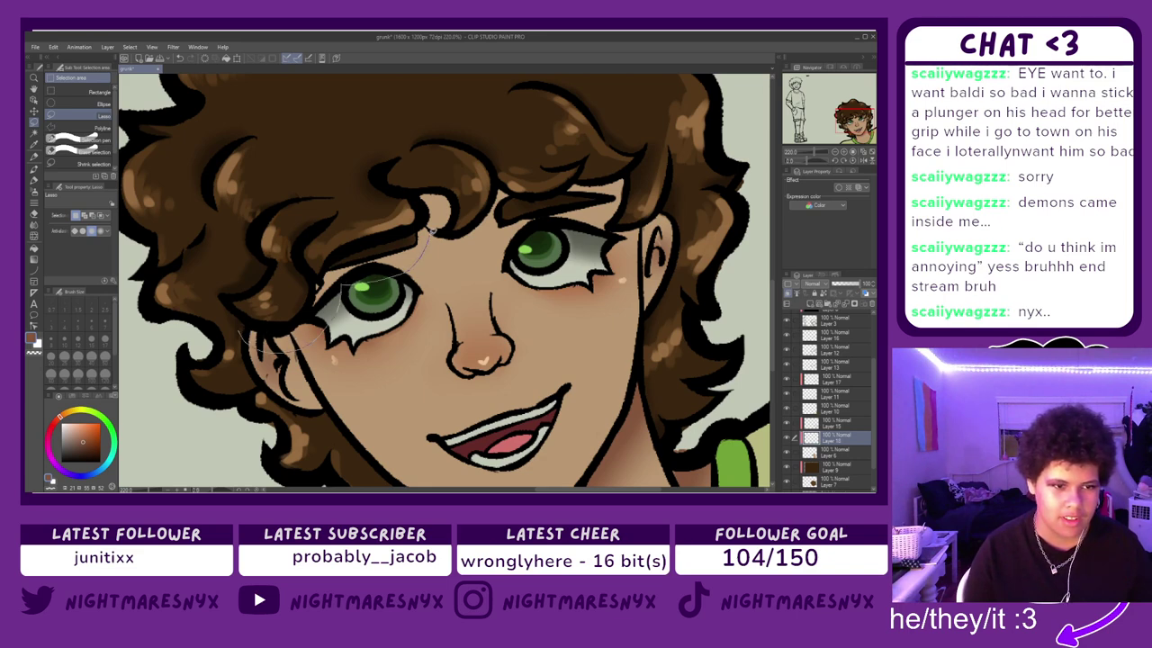
pyautogui.moveTo(433, 204); pyautogui.dragTo(435, 213)
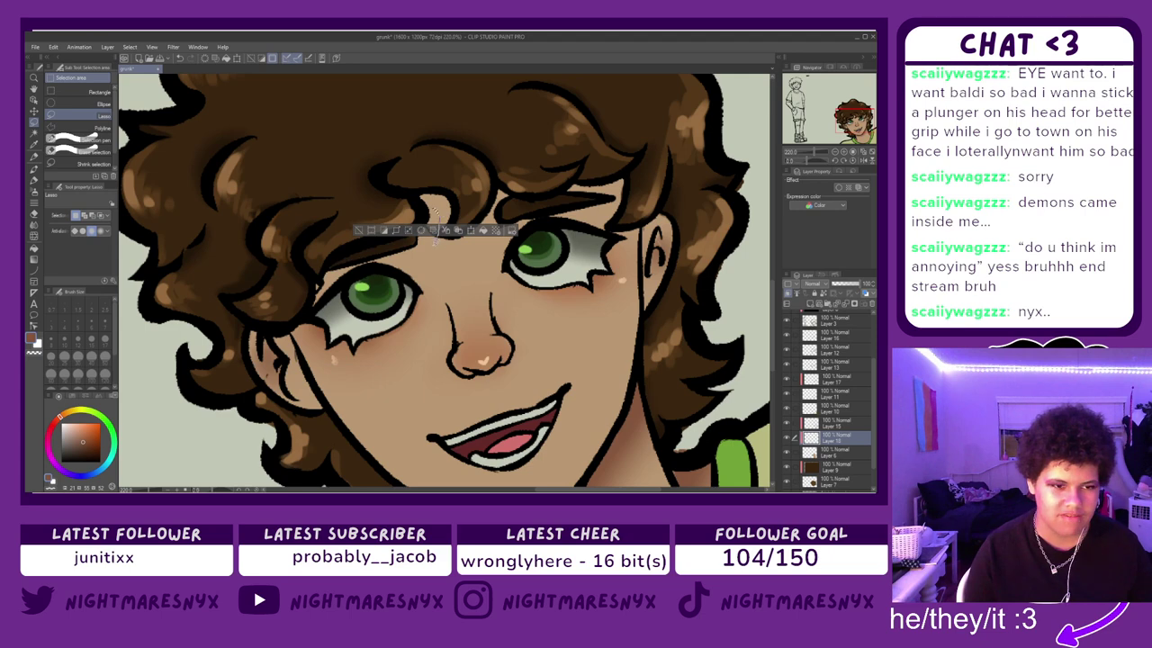
pyautogui.click(359, 259)
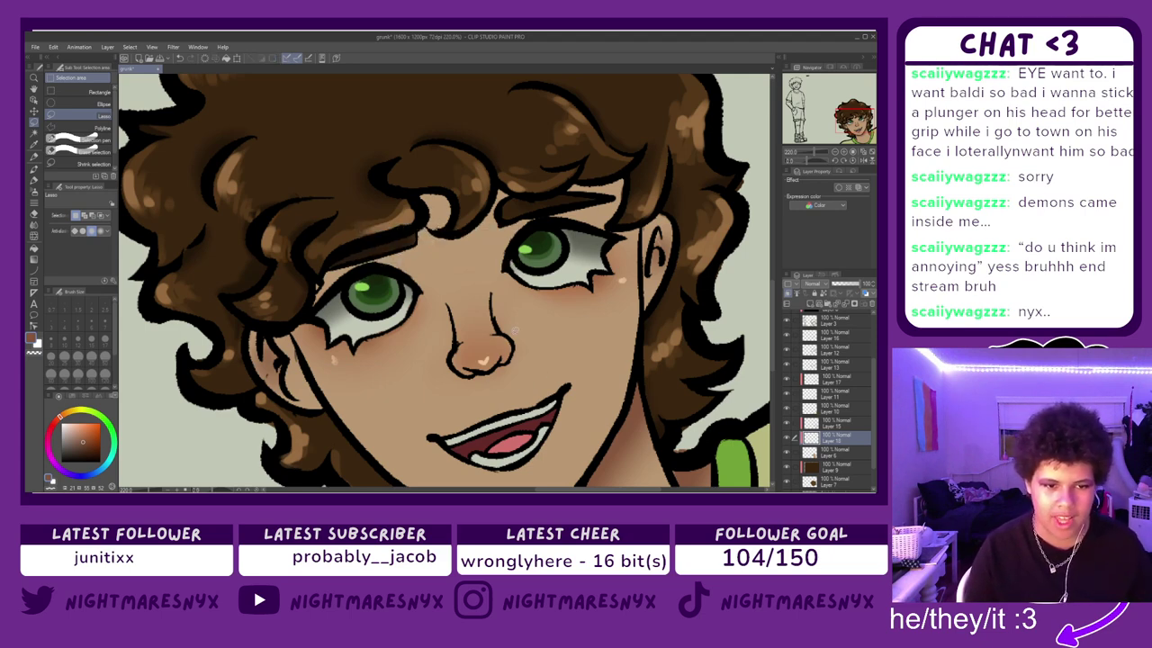
pyautogui.moveTo(538, 388)
pyautogui.mouseDown()
pyautogui.moveTo(568, 394)
pyautogui.moveTo(540, 401)
pyautogui.mouseUp()
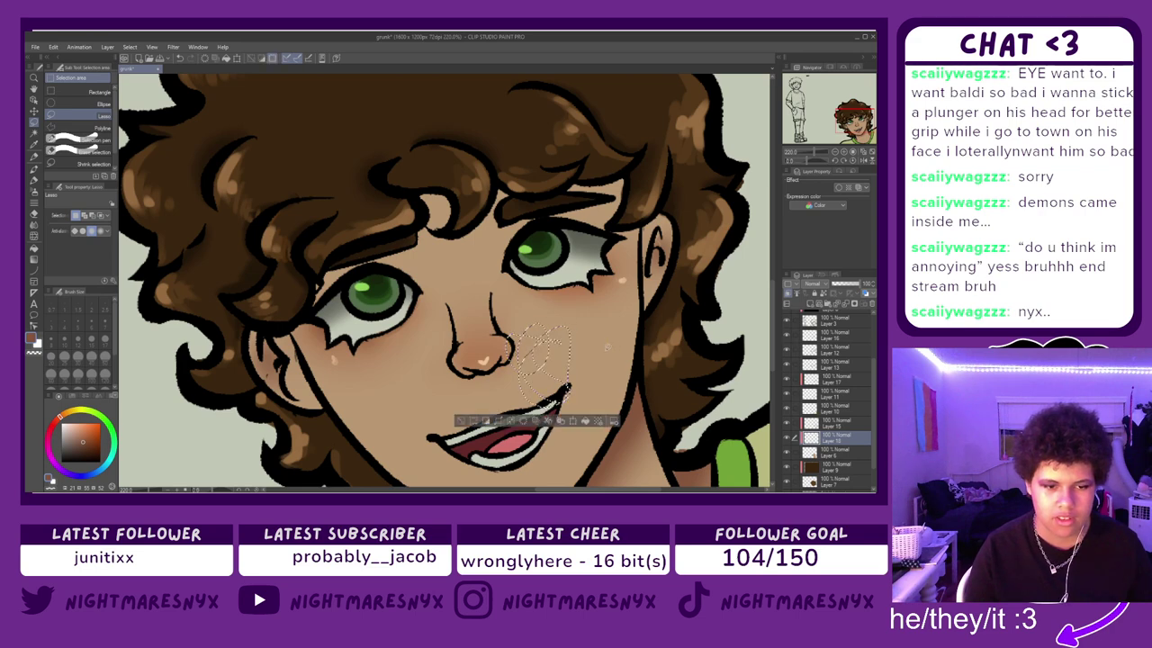
pyautogui.hotkey('ctrl', 'd')
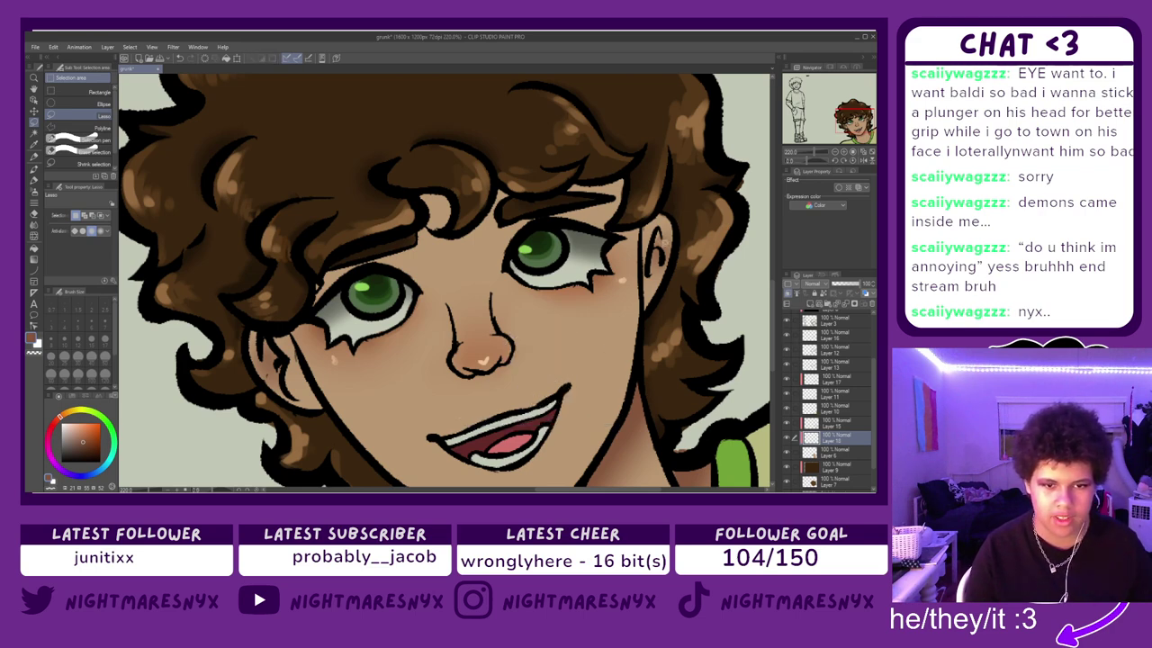
pyautogui.moveTo(560, 267); pyautogui.dragTo(561, 269)
pyautogui.hotkey('ctrl', 'd')
pyautogui.moveTo(590, 207); pyautogui.dragTo(592, 207)
pyautogui.hotkey('ctrl', 'd')
pyautogui.moveTo(671, 213); pyautogui.dragTo(622, 302)
pyautogui.hotkey('ctrl', 'd')
# - Lasso the area from the ears across the forehead under the fringe and airbrush brown shadow inside it at size 120
pyautogui.moveTo(666, 210)
pyautogui.mouseDown()
pyautogui.moveTo(581, 254)
pyautogui.moveTo(595, 206)
pyautogui.moveTo(555, 222)
pyautogui.mouseUp()
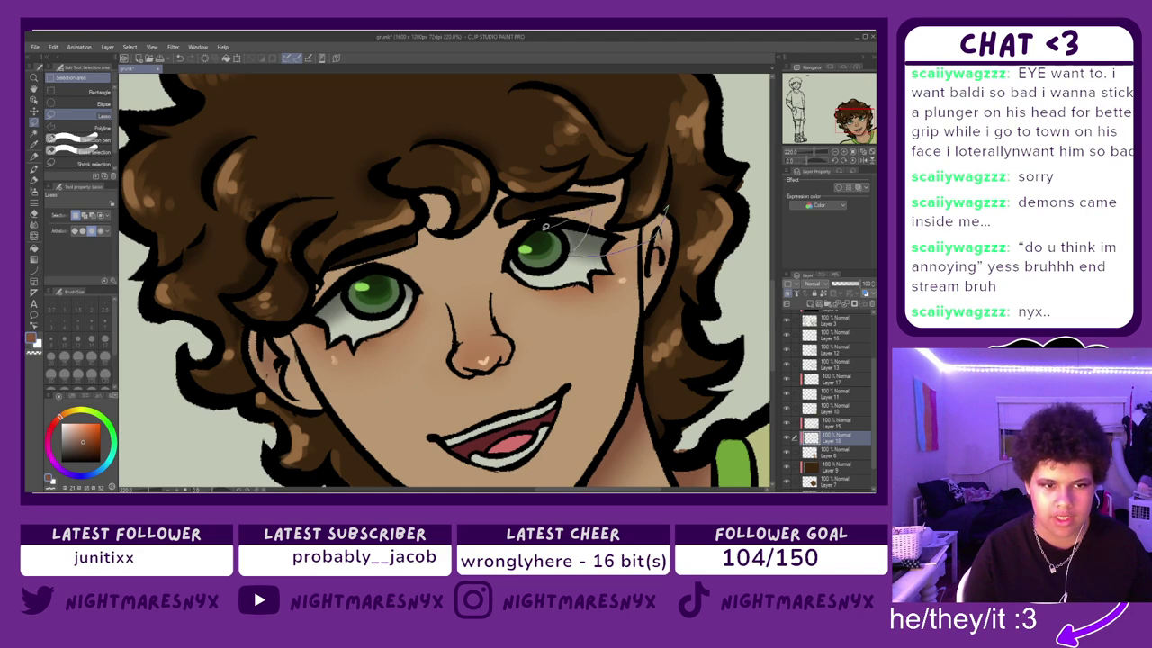
pyautogui.moveTo(310, 367)
pyautogui.mouseDown()
pyautogui.moveTo(212, 334)
pyautogui.moveTo(235, 223)
pyautogui.moveTo(338, 89)
pyautogui.moveTo(557, 44)
pyautogui.moveTo(662, 155)
pyautogui.moveTo(661, 314)
pyautogui.mouseUp()
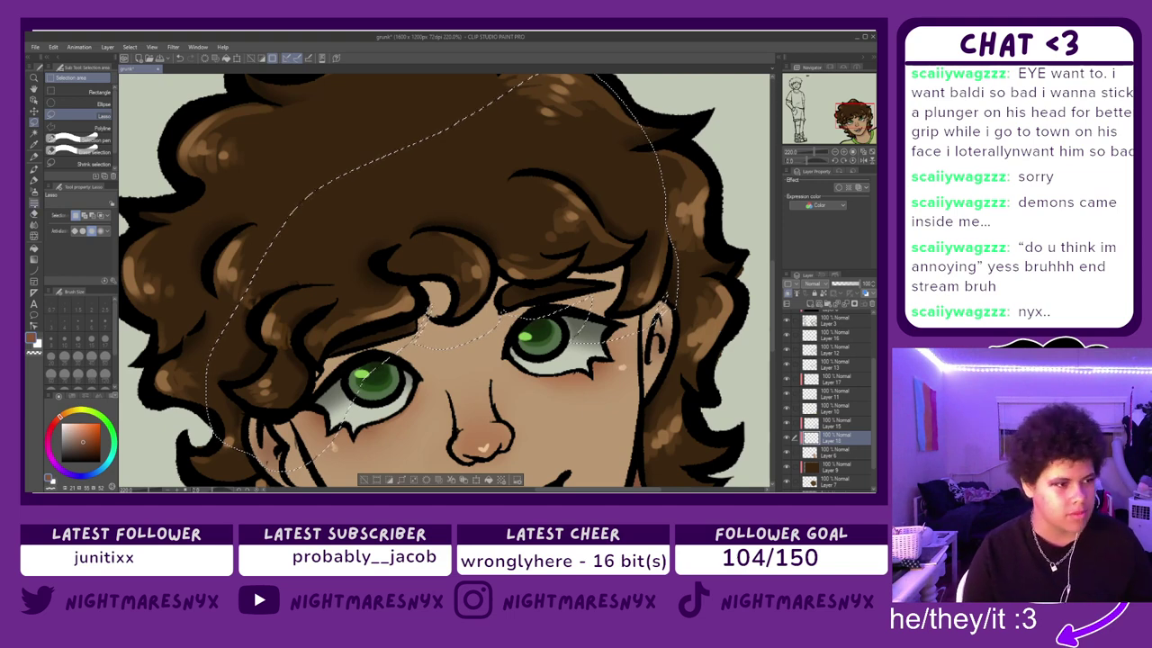
pyautogui.press('p')
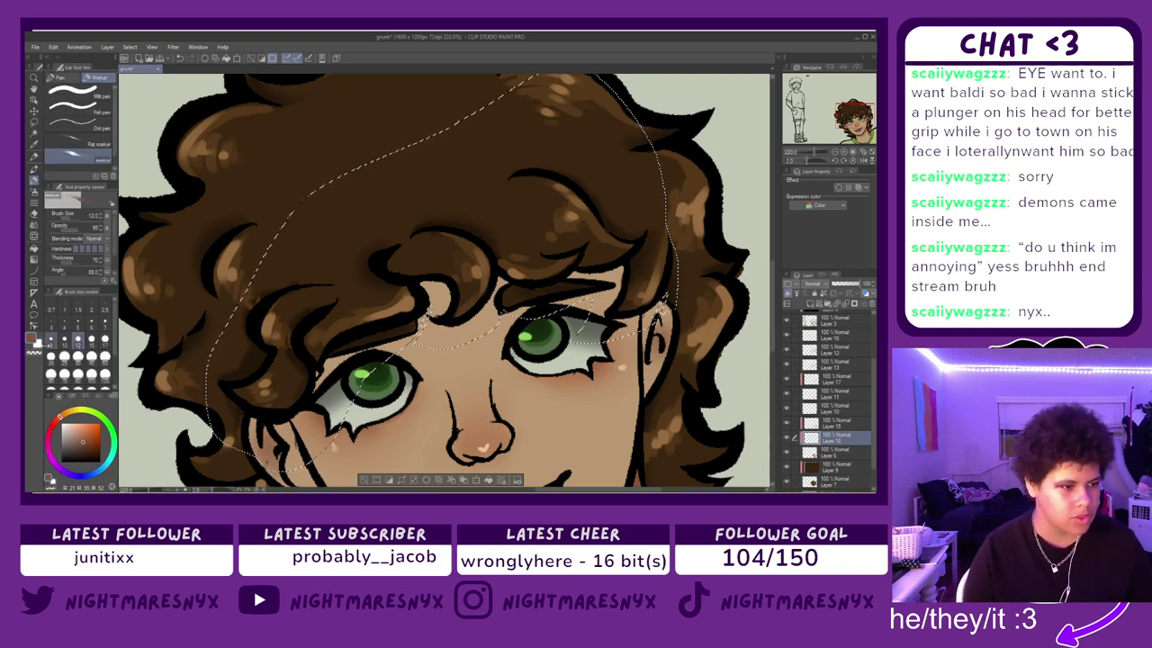
pyautogui.press('b')
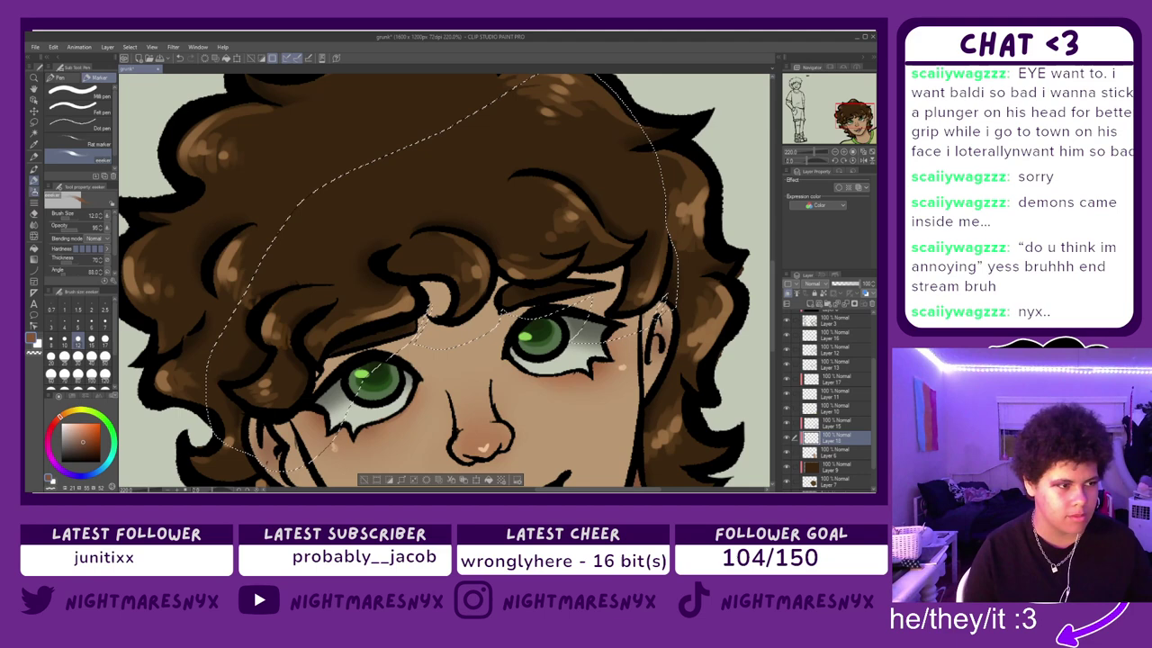
pyautogui.click(105, 375)
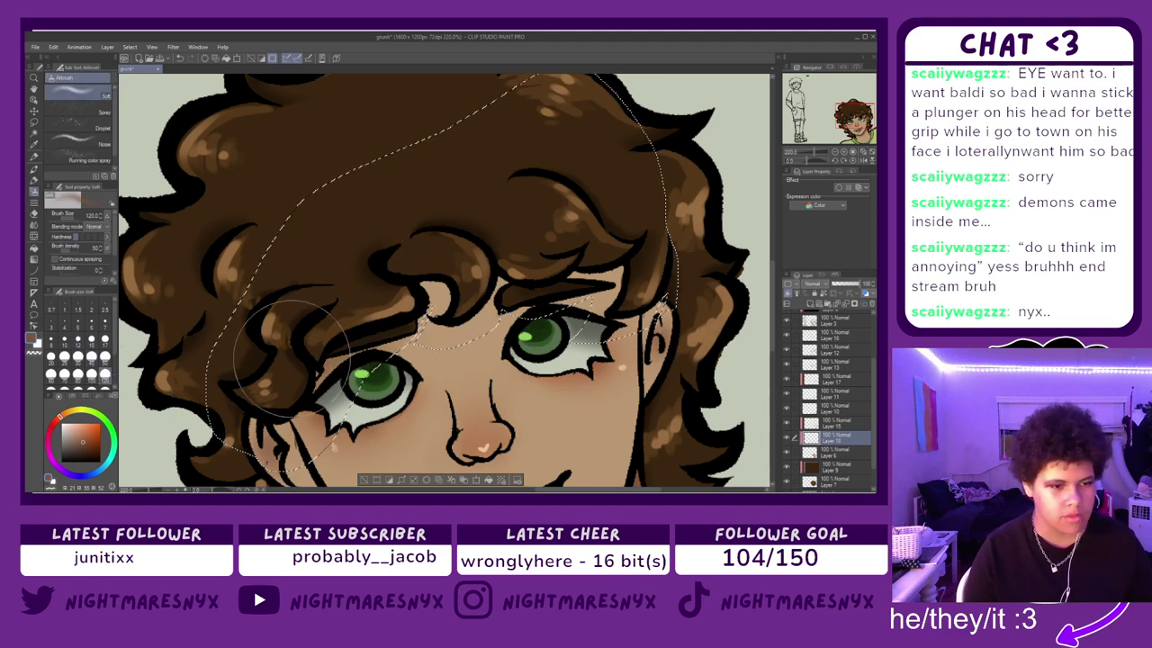
pyautogui.moveTo(257, 414); pyautogui.dragTo(258, 387)
pyautogui.moveTo(396, 284); pyautogui.dragTo(474, 288)
pyautogui.moveTo(564, 285); pyautogui.dragTo(687, 311)
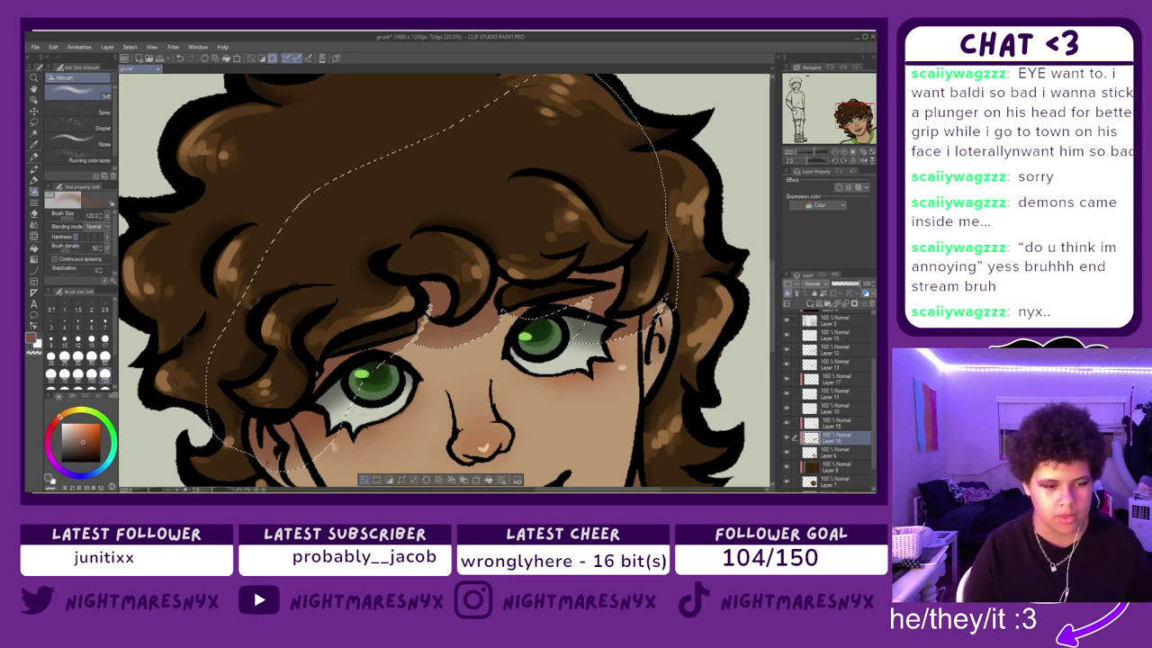
pyautogui.hotkey('ctrl', 'd')
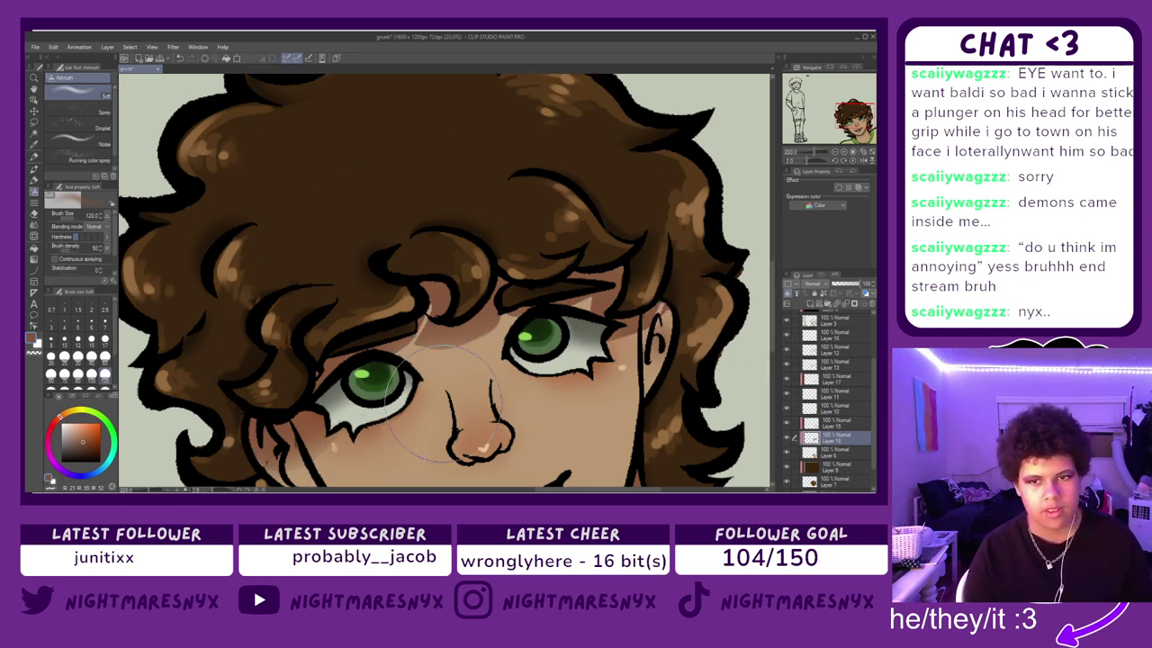
# - Undo the airbrushed forehead shadow and its lasso selection, and return to the marker at size 12
pyautogui.scroll(-3, 607, 340)
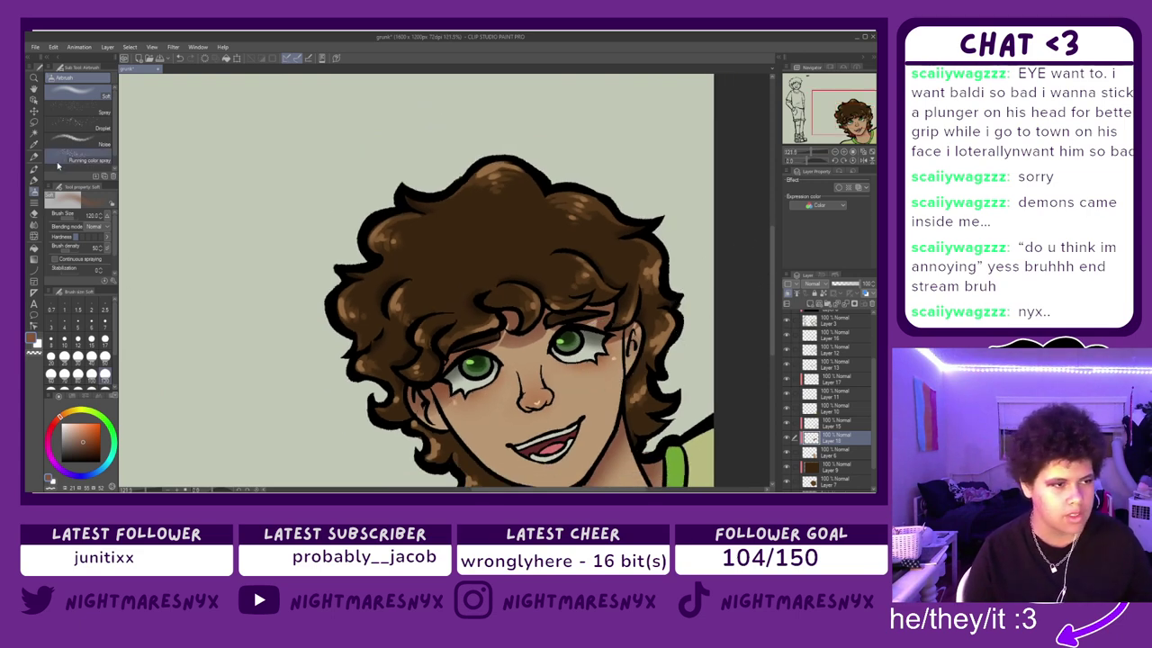
pyautogui.click(35, 111)
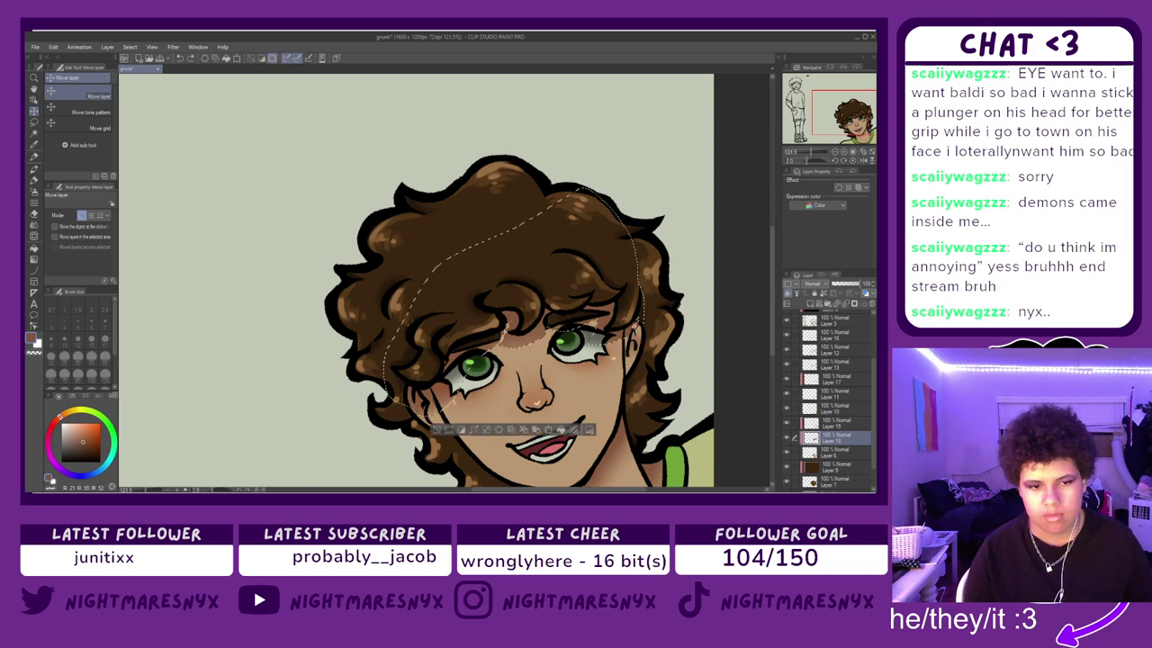
pyautogui.press('p')
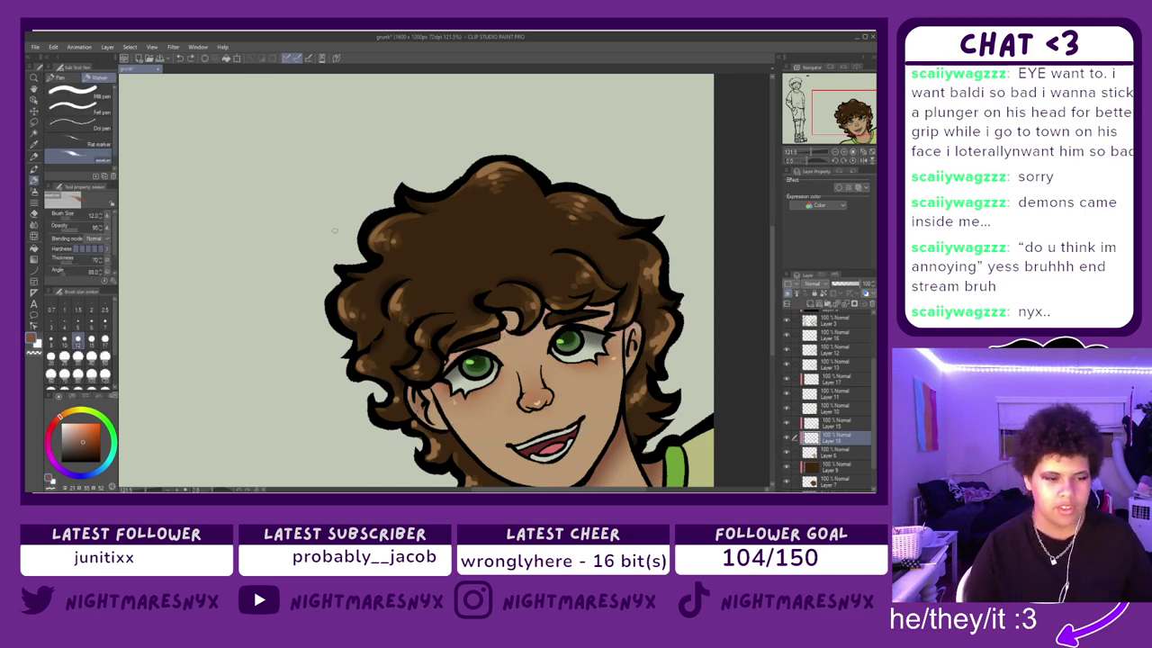
pyautogui.scroll(5, 585, 358)
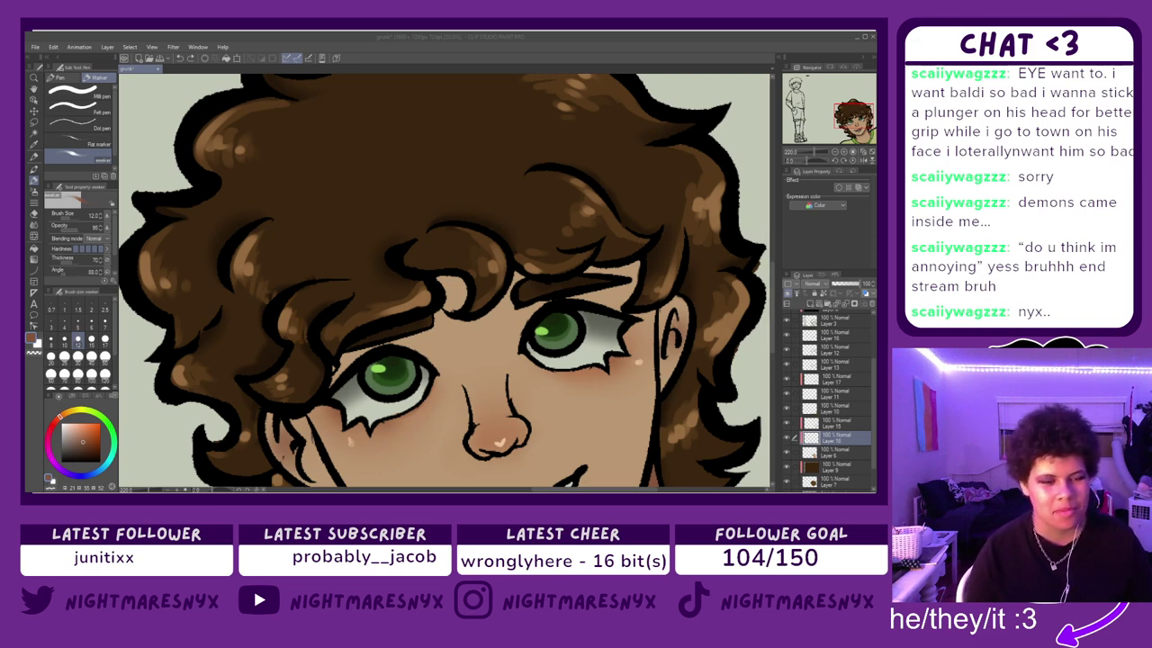
# - Paint brown cast shadows on the skin beneath the fringe with the marker at size 40 and soften them with Blur
pyautogui.scroll(3, 349, 440)
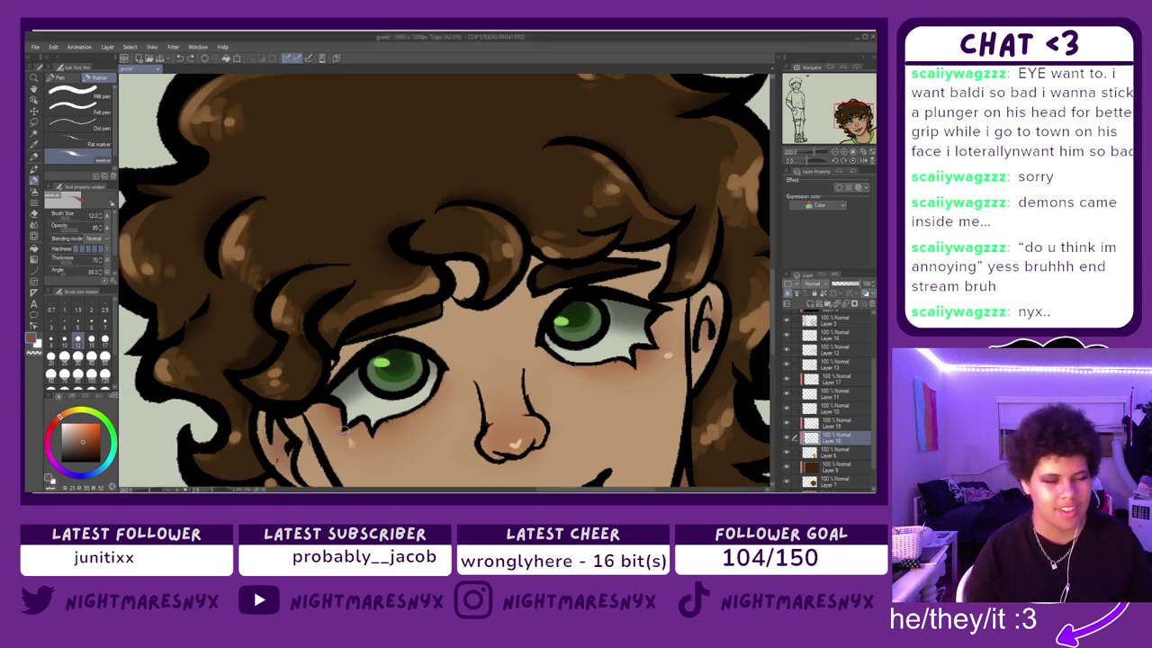
pyautogui.click(92, 358)
pyautogui.moveTo(321, 345); pyautogui.dragTo(269, 381)
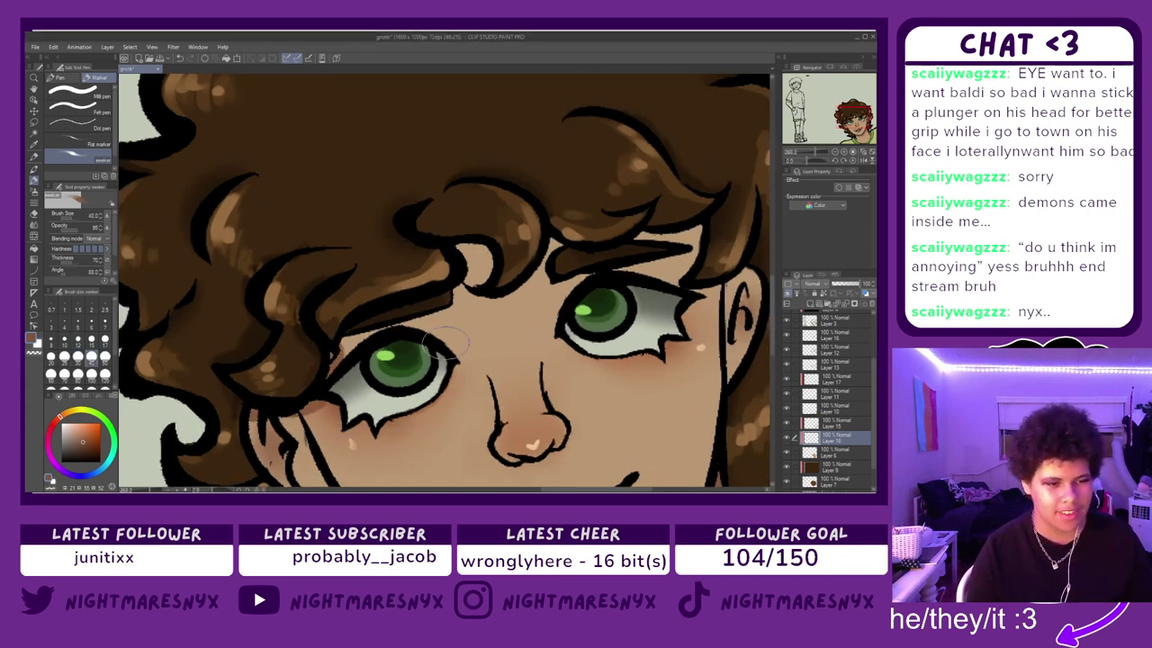
pyautogui.moveTo(358, 346); pyautogui.dragTo(334, 335)
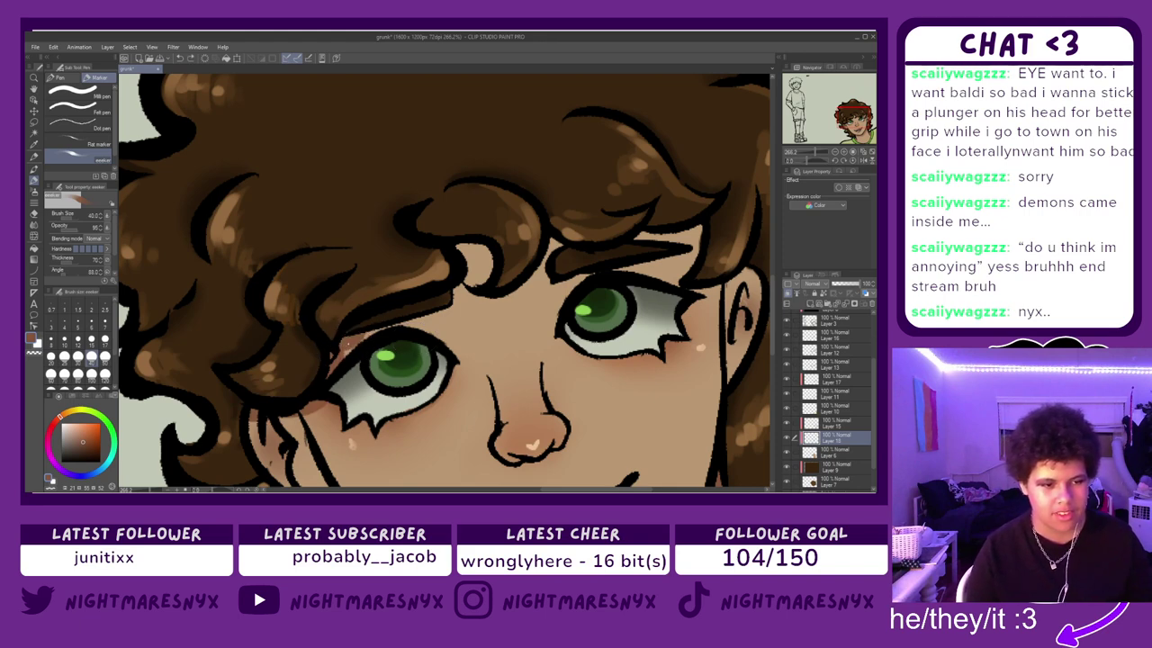
pyautogui.moveTo(453, 238); pyautogui.dragTo(432, 291)
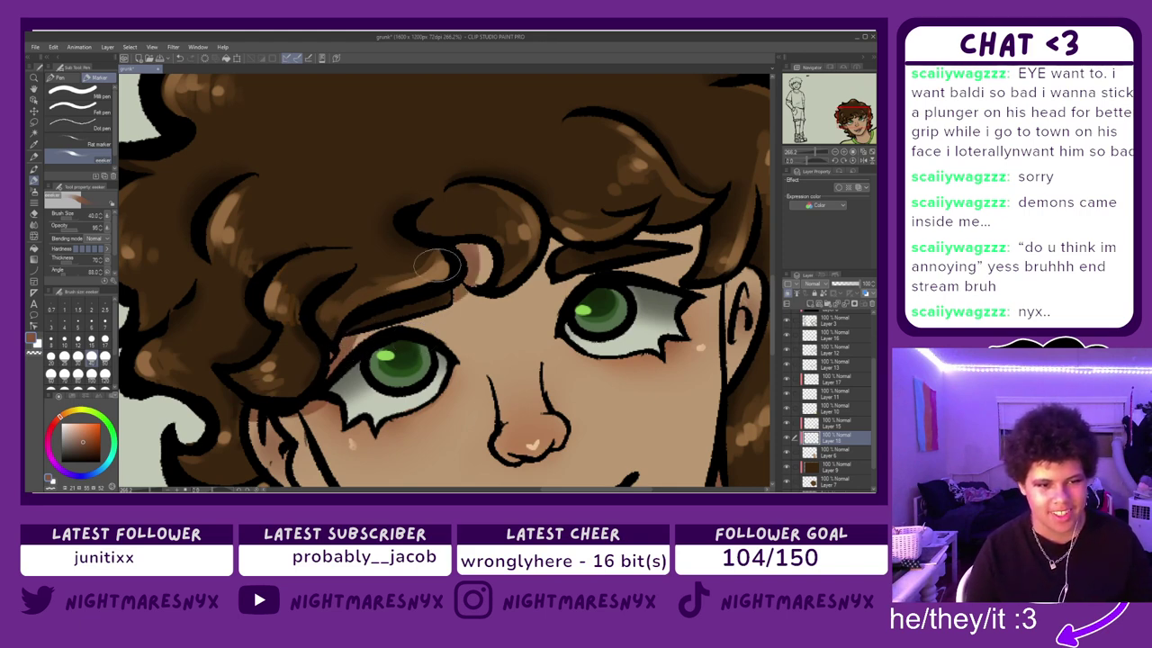
pyautogui.moveTo(498, 245)
pyautogui.mouseDown()
pyautogui.moveTo(440, 251)
pyautogui.moveTo(556, 226)
pyautogui.moveTo(560, 264)
pyautogui.moveTo(580, 252)
pyautogui.moveTo(543, 232)
pyautogui.moveTo(617, 217)
pyautogui.moveTo(674, 224)
pyautogui.moveTo(630, 225)
pyautogui.moveTo(720, 192)
pyautogui.moveTo(699, 248)
pyautogui.moveTo(667, 282)
pyautogui.moveTo(740, 214)
pyautogui.moveTo(739, 232)
pyautogui.moveTo(673, 280)
pyautogui.moveTo(711, 295)
pyautogui.mouseUp()
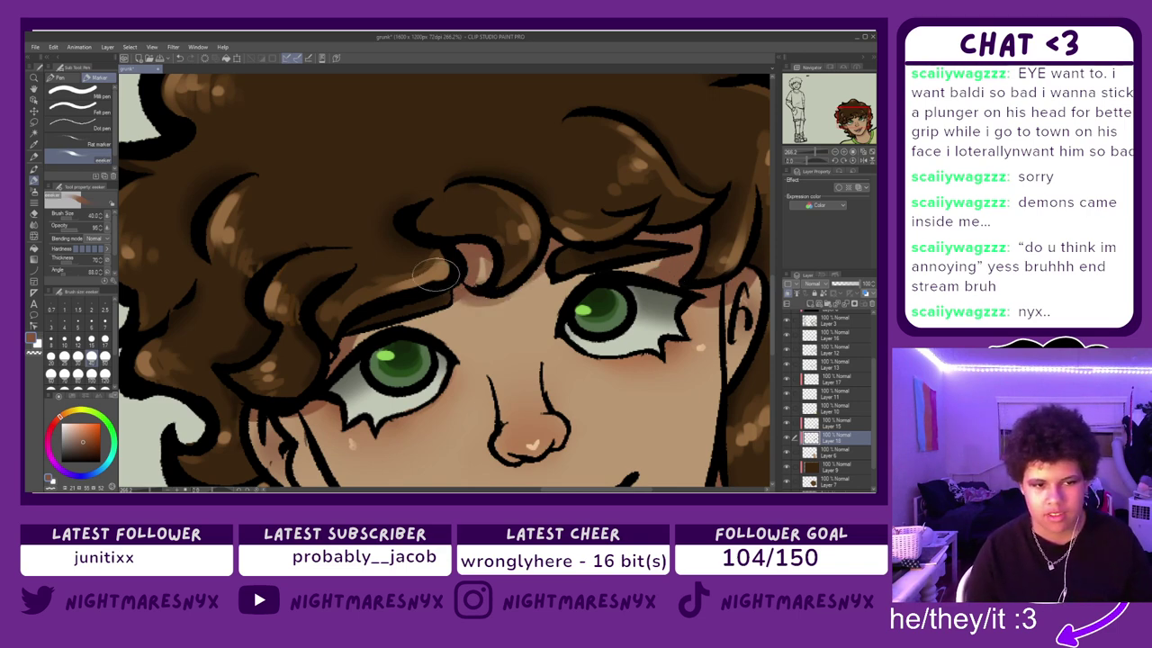
pyautogui.press('j')
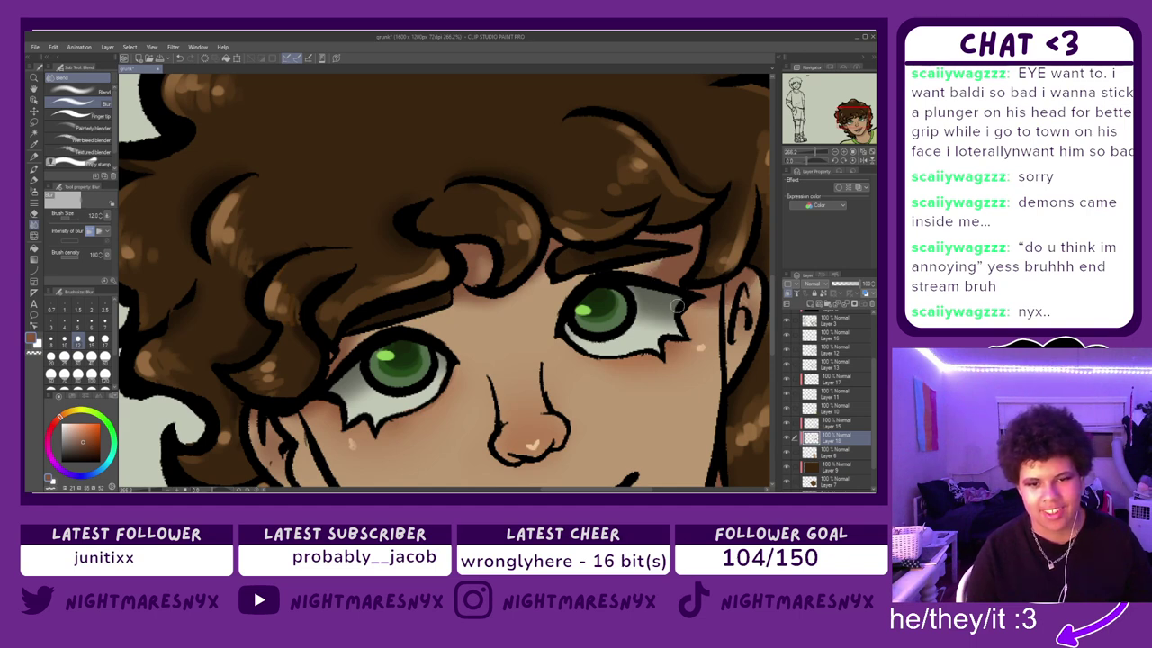
# - Sample the collar's green, darken it, and shade the collar's left side on Layer 11 with the mechanical pencil, blending the strokes
pyautogui.scroll(-6, 681, 333)
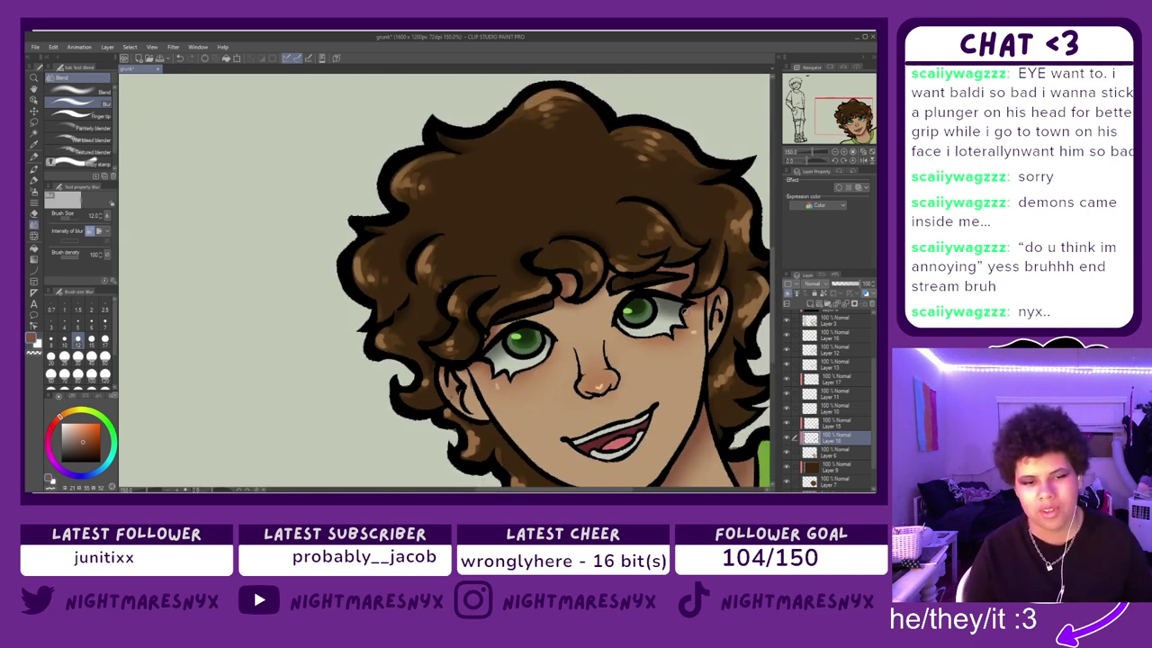
pyautogui.scroll(2, 586, 401)
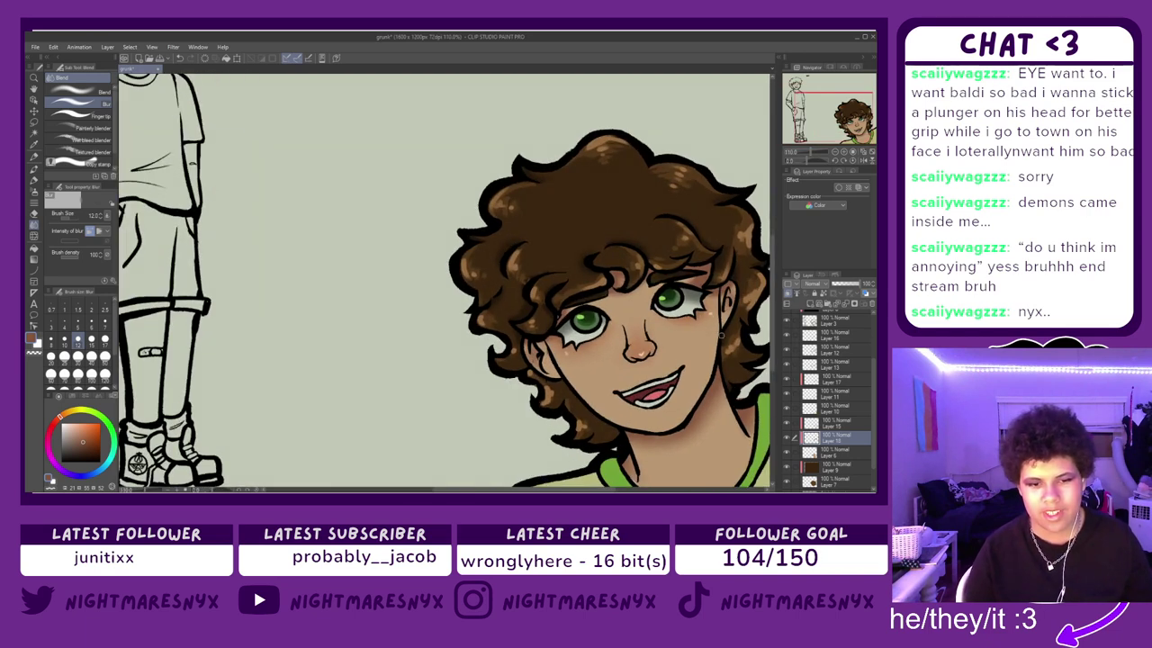
pyautogui.moveTo(589, 489); pyautogui.dragTo(642, 489)
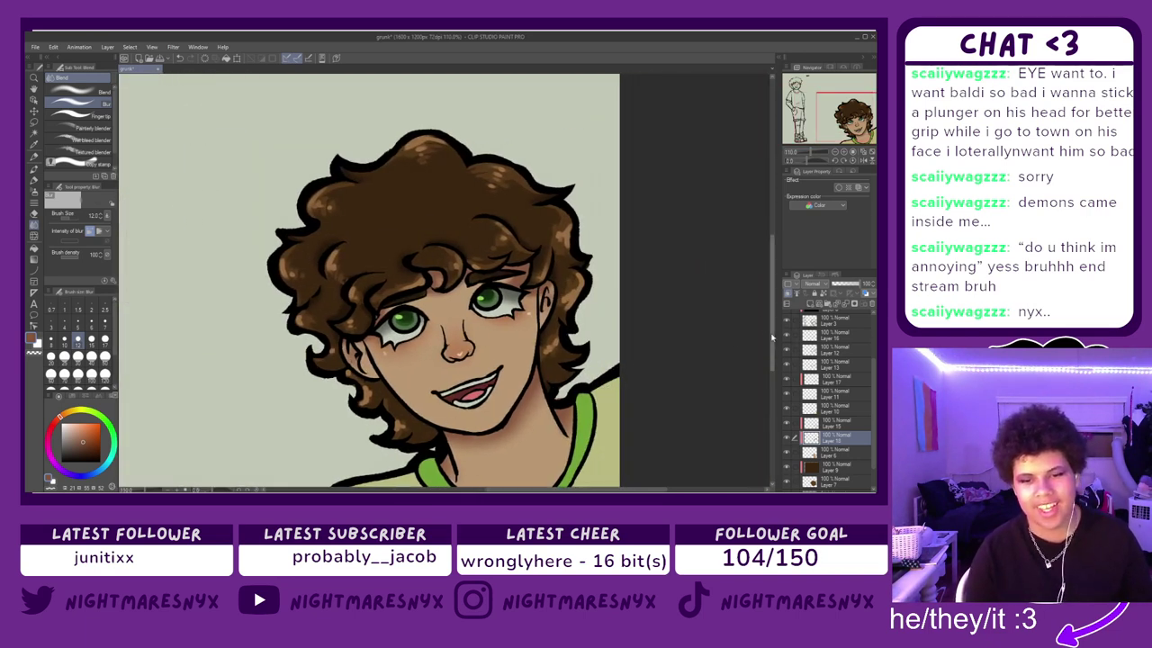
pyautogui.moveTo(774, 331); pyautogui.dragTo(773, 352)
pyautogui.keyDown('alt'); pyautogui.click(605, 356); pyautogui.keyUp('alt')
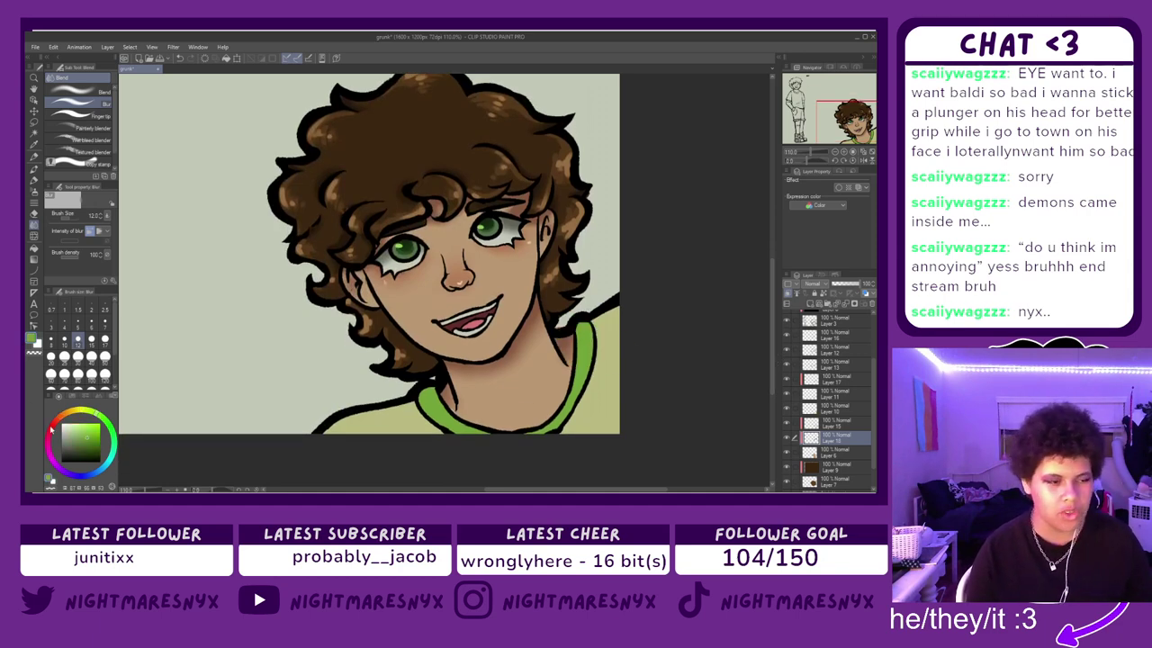
pyautogui.scroll(6, 493, 456)
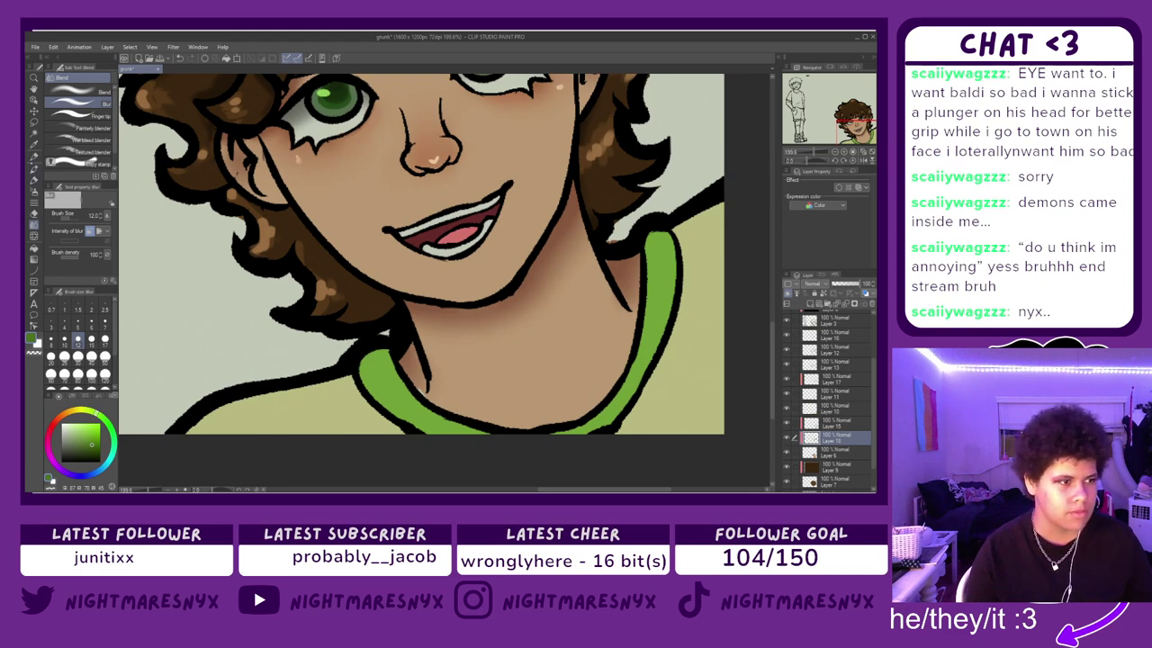
pyautogui.press('p')
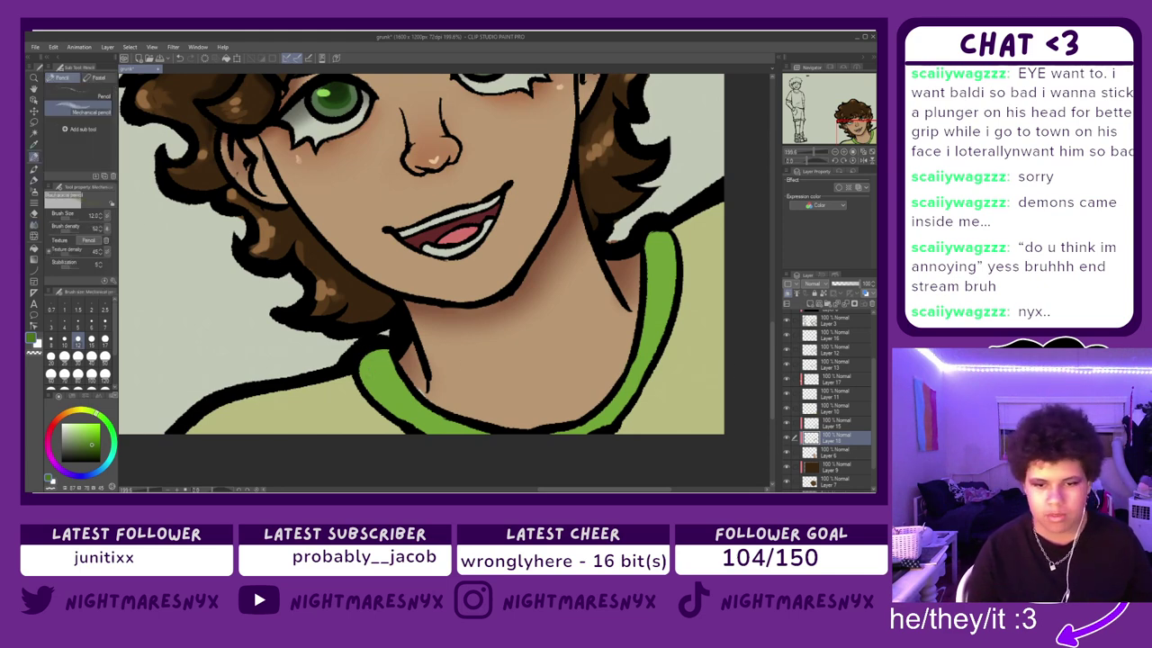
pyautogui.click(836, 350)
pyautogui.click(837, 394)
pyautogui.moveTo(360, 366)
pyautogui.mouseDown()
pyautogui.moveTo(384, 404)
pyautogui.moveTo(381, 354)
pyautogui.mouseUp()
pyautogui.moveTo(392, 407); pyautogui.dragTo(430, 429)
pyautogui.moveTo(378, 364)
pyautogui.mouseDown()
pyautogui.moveTo(365, 394)
pyautogui.moveTo(382, 401)
pyautogui.mouseUp()
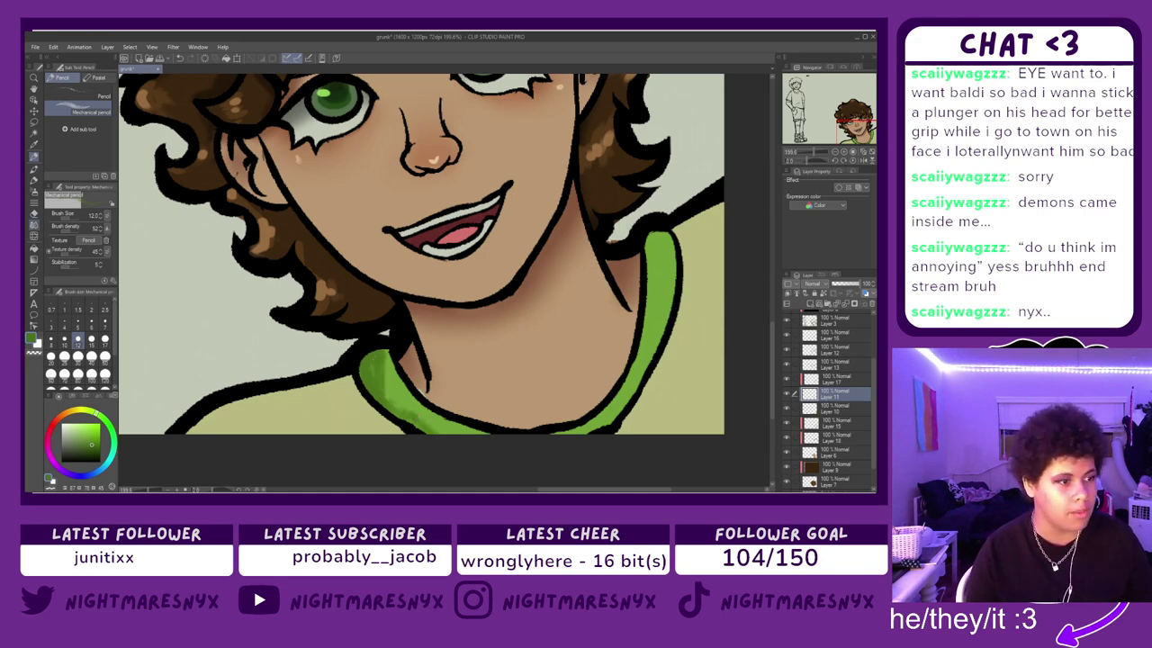
pyautogui.press('e')
pyautogui.press('j')
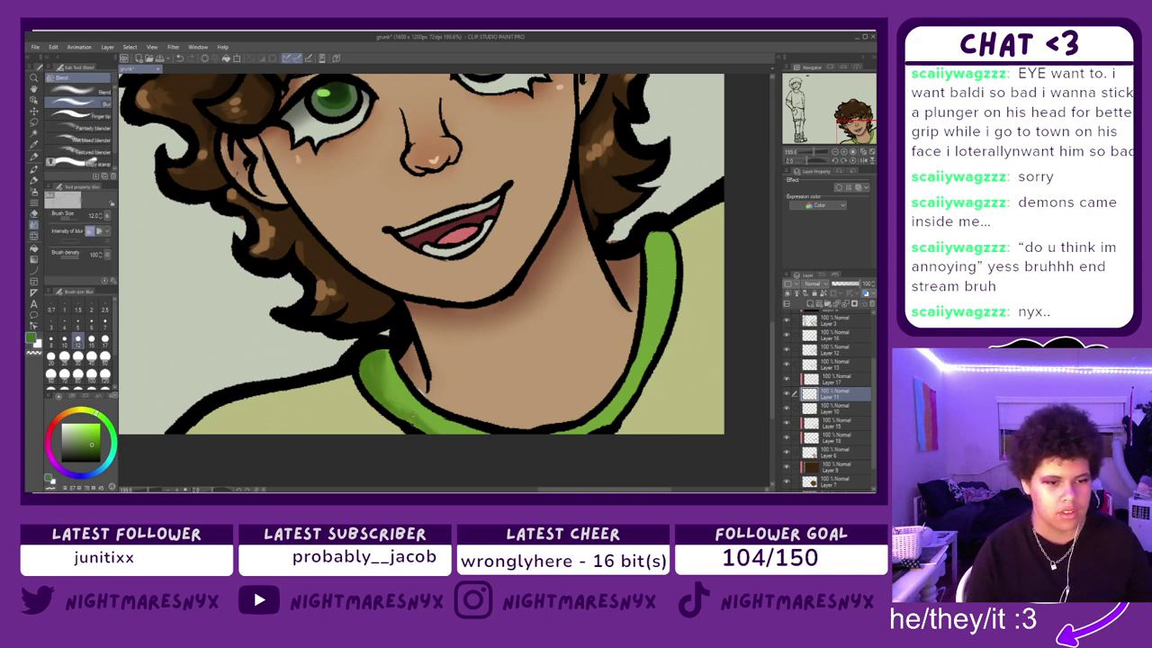
# - Shade the outer edge of the collar's right side in darker green down to the canvas edge and blur the strokes
pyautogui.press('p')
pyautogui.press('p')
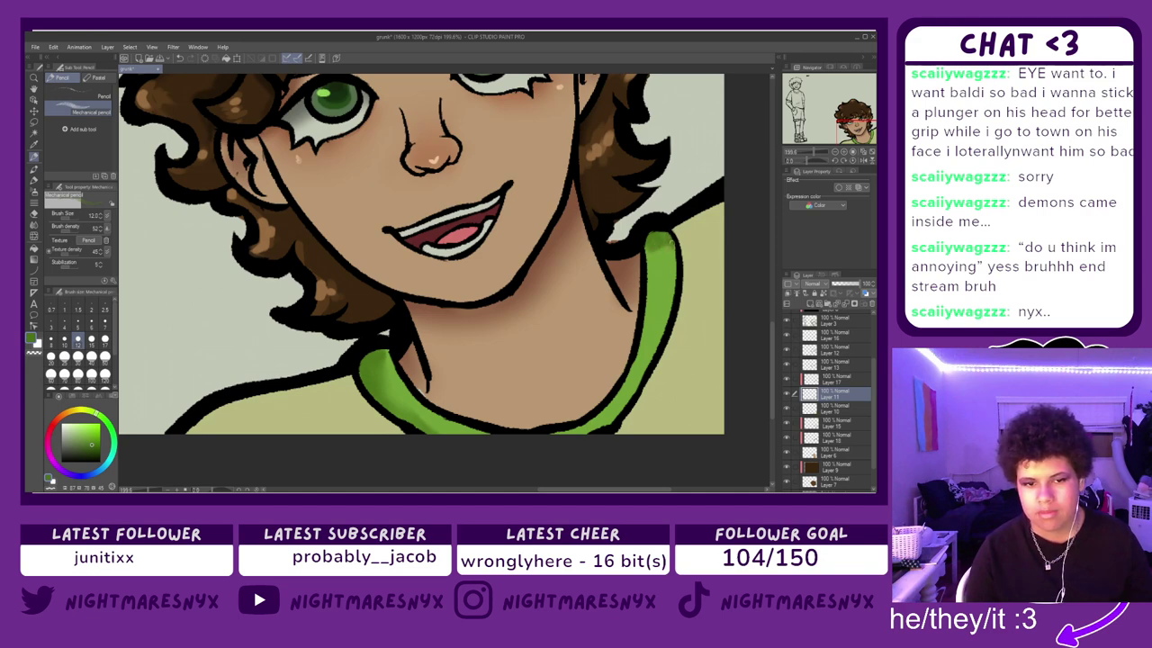
pyautogui.moveTo(677, 257)
pyautogui.mouseDown()
pyautogui.moveTo(660, 349)
pyautogui.moveTo(670, 308)
pyautogui.moveTo(621, 413)
pyautogui.moveTo(637, 381)
pyautogui.moveTo(604, 428)
pyautogui.moveTo(619, 408)
pyautogui.moveTo(587, 429)
pyautogui.mouseUp()
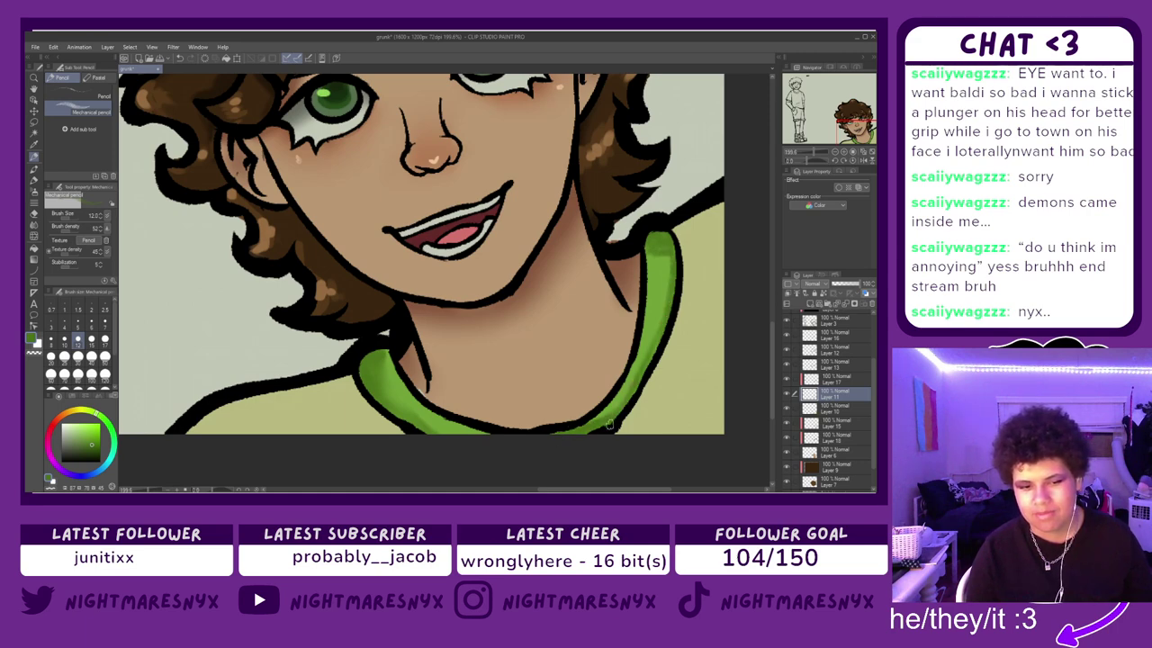
pyautogui.click(34, 223)
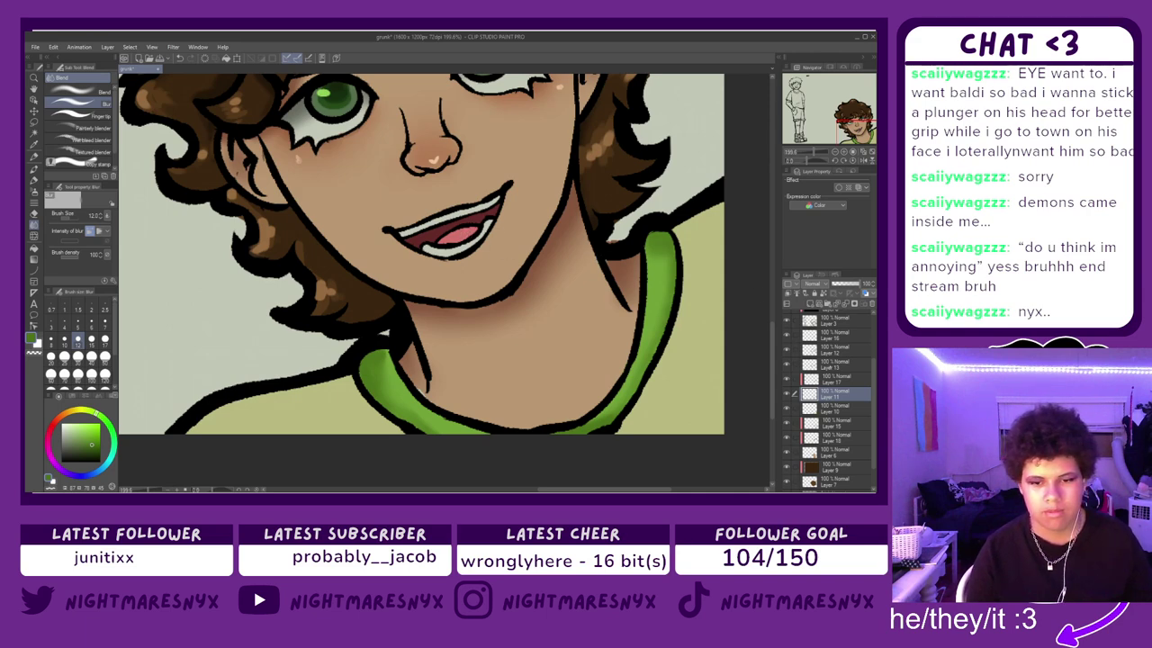
# - Identify Layers 10 and 11 by switching their visibility off and on, and make Layer 17 the active layer
pyautogui.click(835, 350)
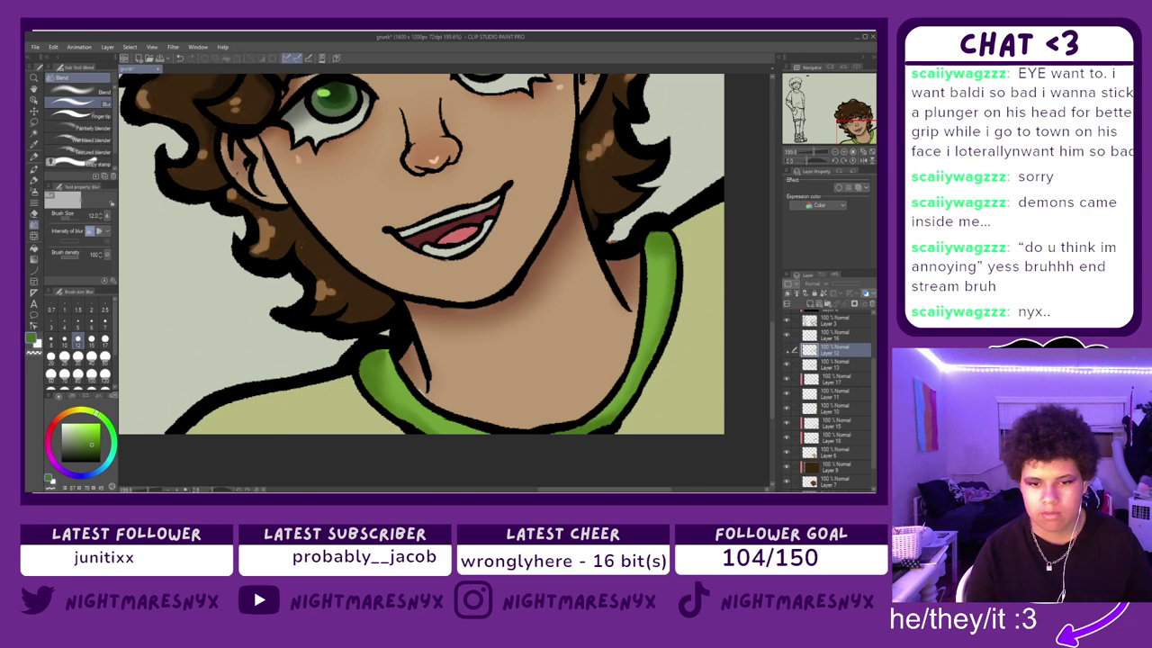
pyautogui.click(788, 408)
pyautogui.click(788, 408)
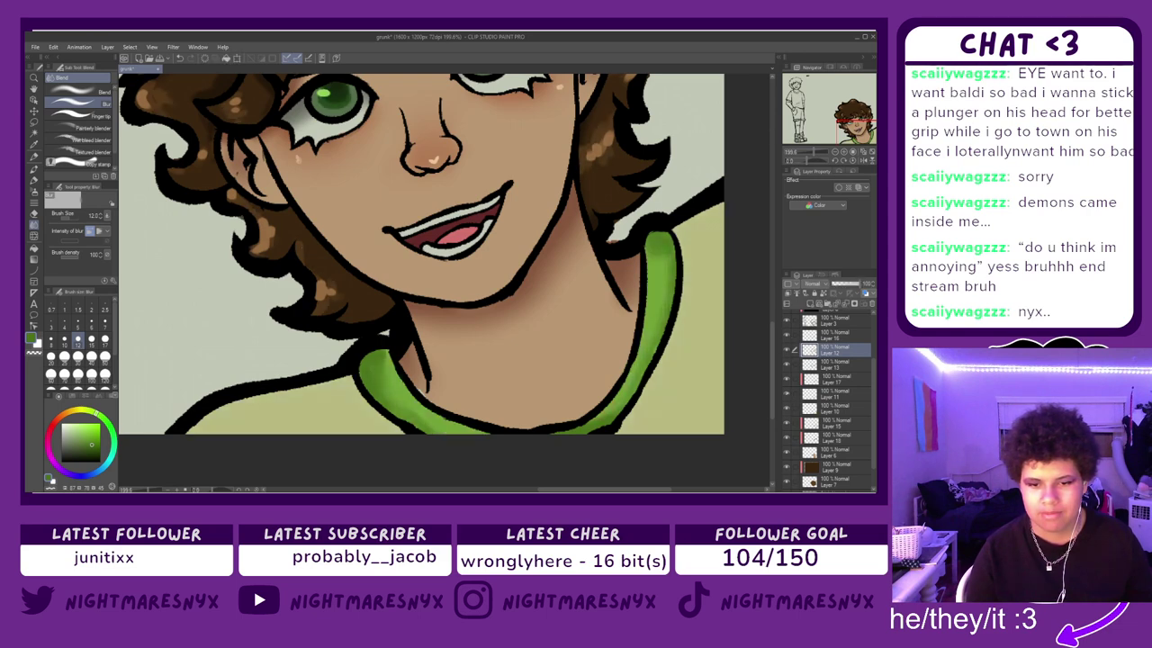
pyautogui.click(788, 394)
pyautogui.click(789, 394)
pyautogui.click(835, 379)
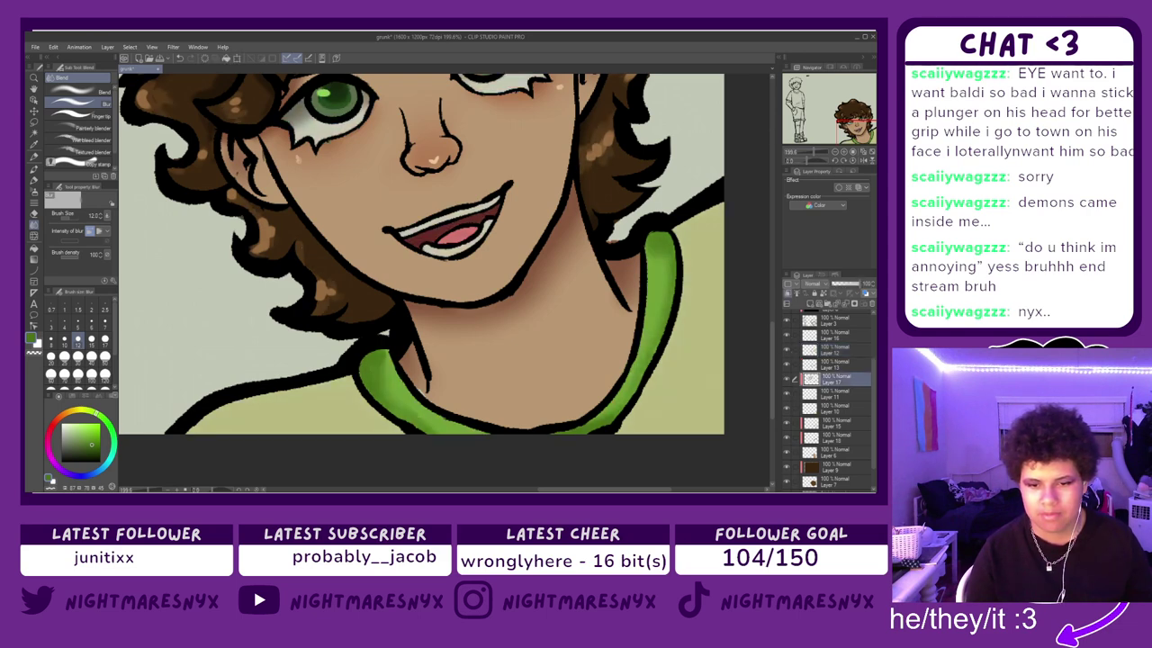
# - Airbrush dark gray shading at size 12 onto both ends of the upper teeth, undoing the stray strokes over the tongue
pyautogui.scroll(1, 411, 231)
pyautogui.scroll(5, 409, 225)
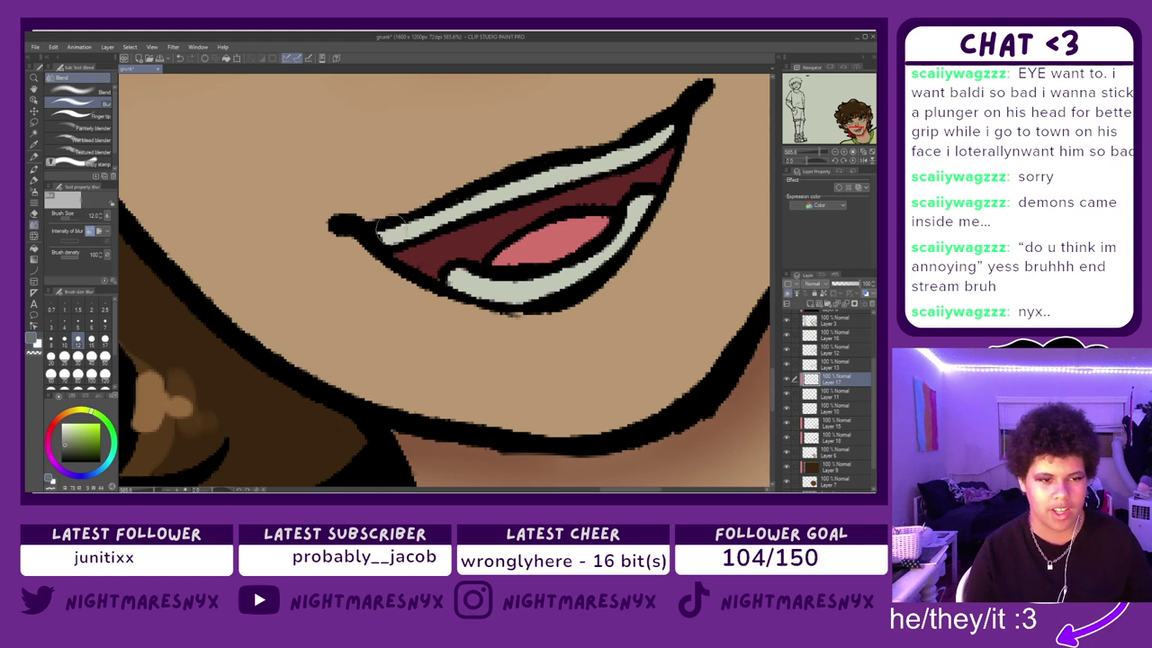
pyautogui.press('p')
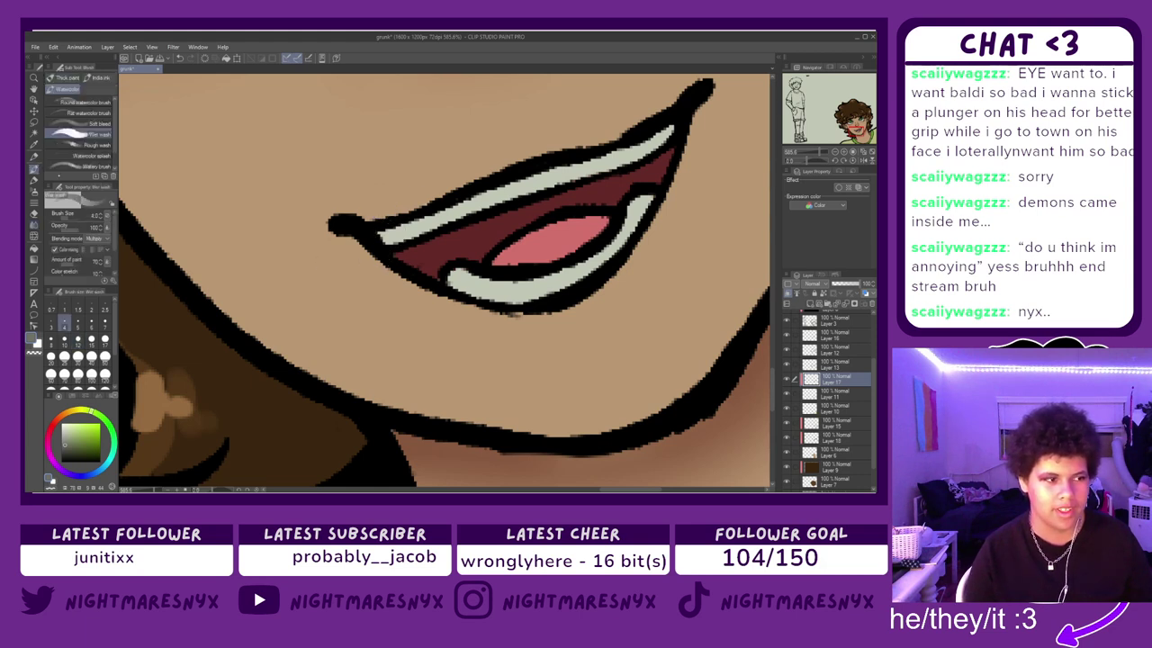
pyautogui.press('b')
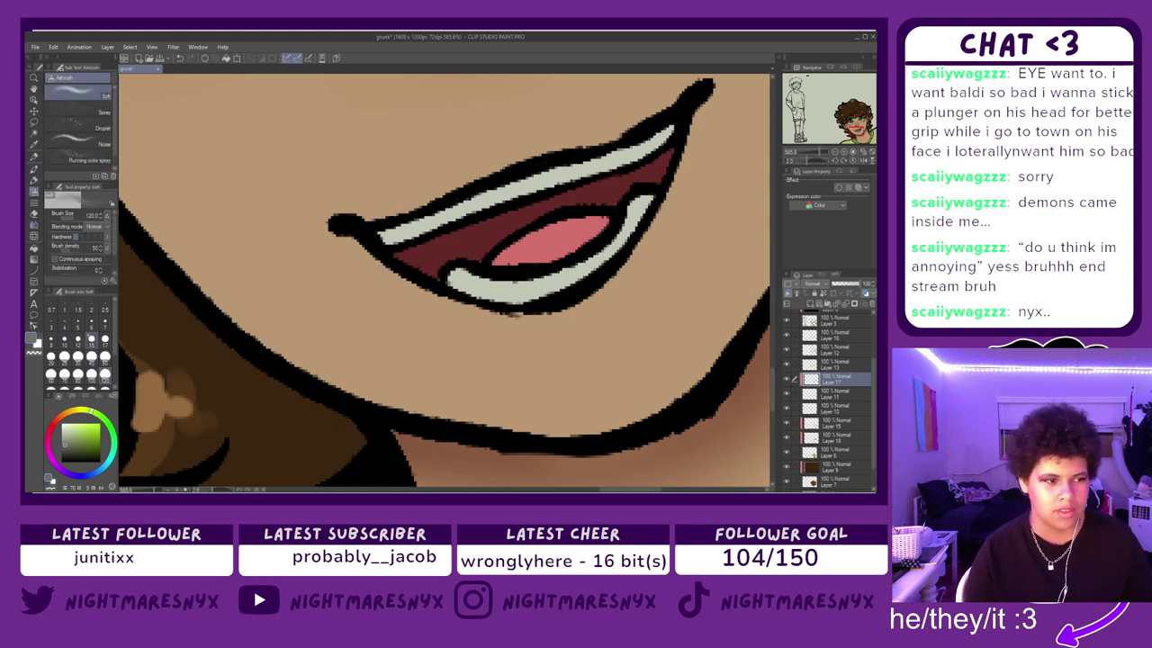
pyautogui.click(78, 340)
pyautogui.moveTo(428, 224); pyautogui.dragTo(387, 240)
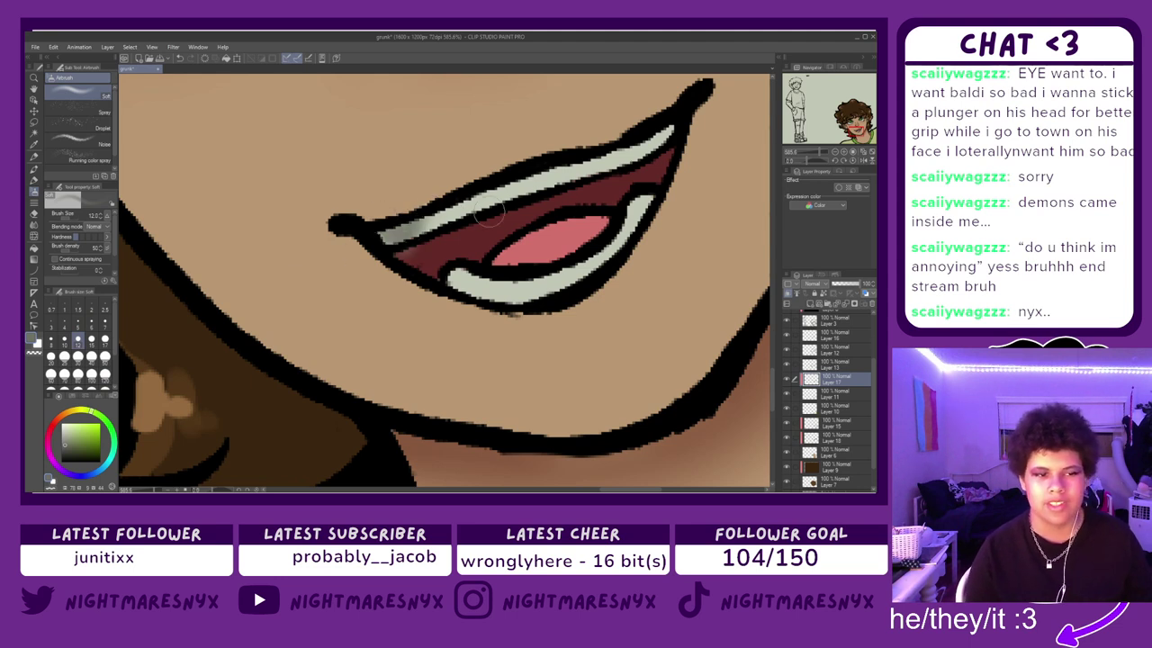
pyautogui.moveTo(666, 130); pyautogui.dragTo(651, 142)
pyautogui.moveTo(625, 236)
pyautogui.mouseDown()
pyautogui.moveTo(549, 272)
pyautogui.moveTo(567, 273)
pyautogui.moveTo(489, 289)
pyautogui.moveTo(510, 285)
pyautogui.moveTo(503, 269)
pyautogui.moveTo(578, 247)
pyautogui.mouseUp()
pyautogui.hotkey('ctrl', 'z')
pyautogui.hotkey('ctrl', 'z')
# - Airbrush a darker pink shadow along the tongue's lower edge and sample a dark red for the mouth interior
pyautogui.keyDown('alt'); pyautogui.click(531, 240); pyautogui.keyUp('alt')
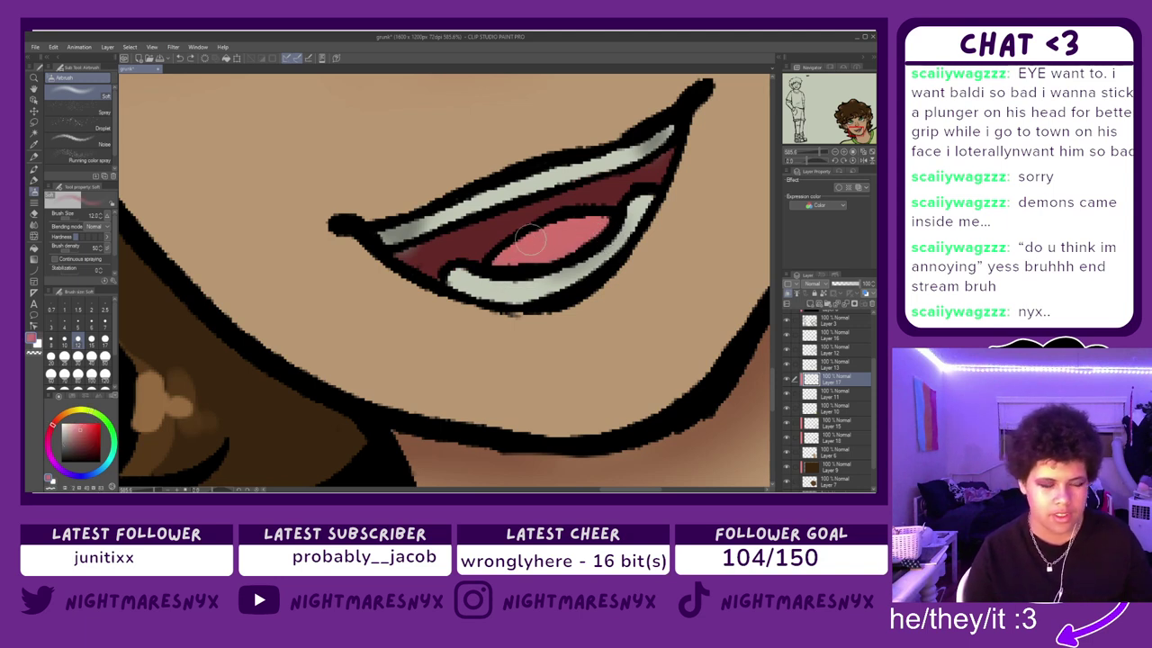
pyautogui.moveTo(544, 261)
pyautogui.mouseDown()
pyautogui.moveTo(553, 247)
pyautogui.moveTo(430, 268)
pyautogui.moveTo(416, 256)
pyautogui.moveTo(378, 270)
pyautogui.moveTo(412, 249)
pyautogui.moveTo(427, 277)
pyautogui.mouseUp()
pyautogui.keyDown('alt'); pyautogui.click(430, 265); pyautogui.keyUp('alt')
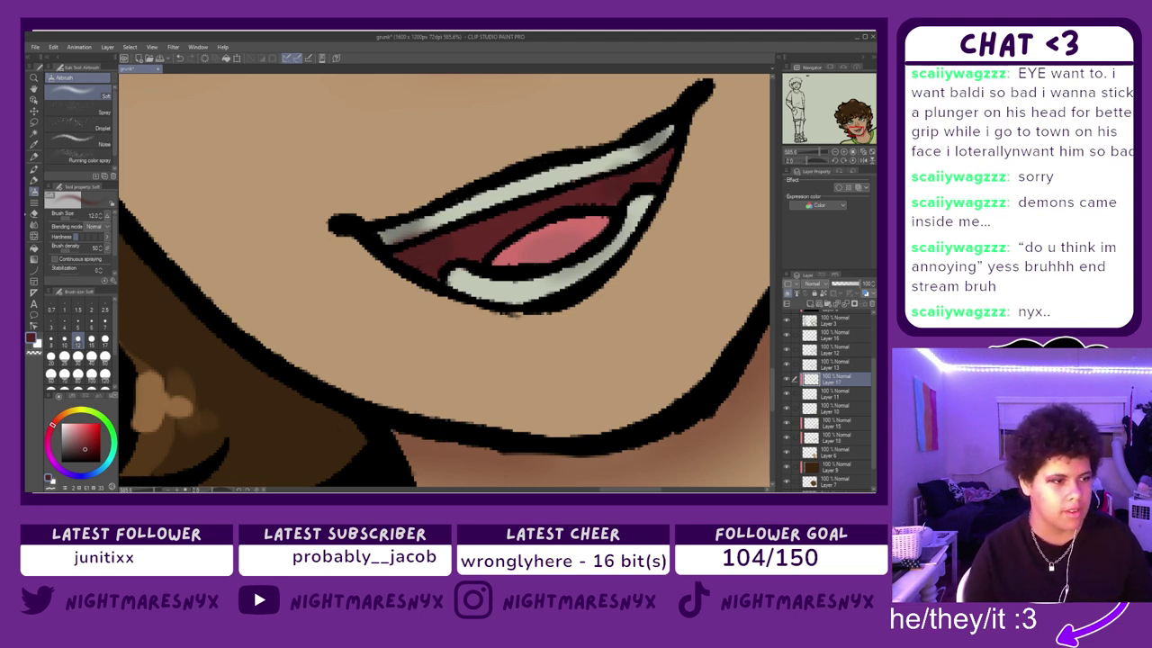
# - Clean up the left end of the upper teeth in the light tooth colour and reshade it gray with the marker at size 12
pyautogui.keyDown('alt'); pyautogui.click(457, 197); pyautogui.keyUp('alt')
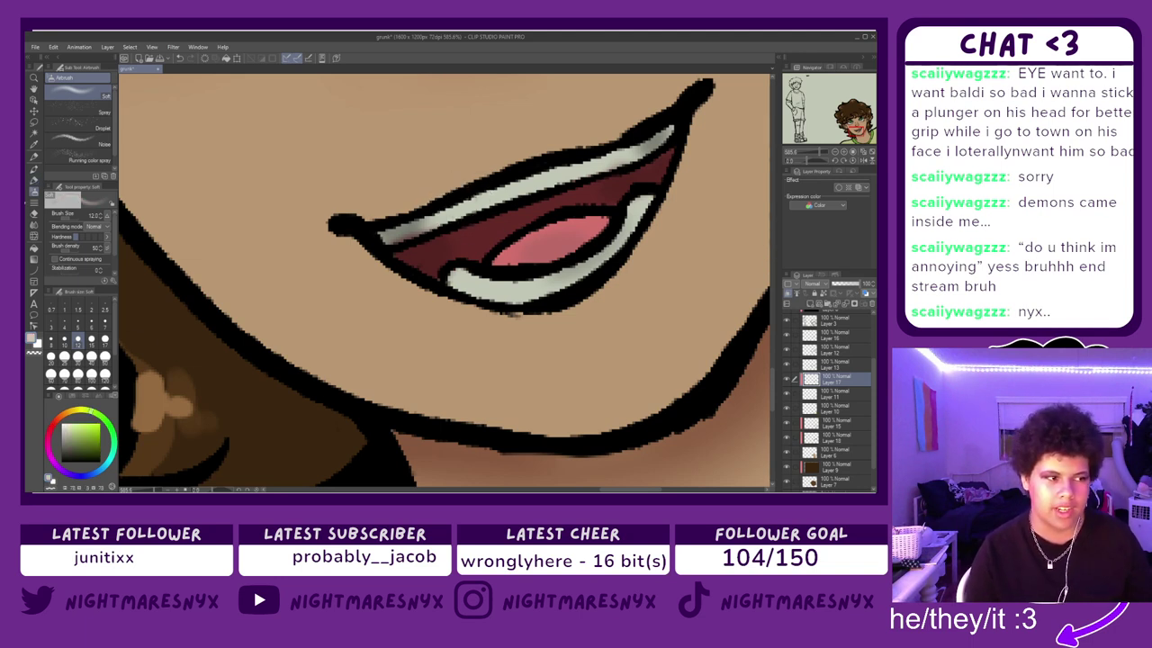
pyautogui.press('p')
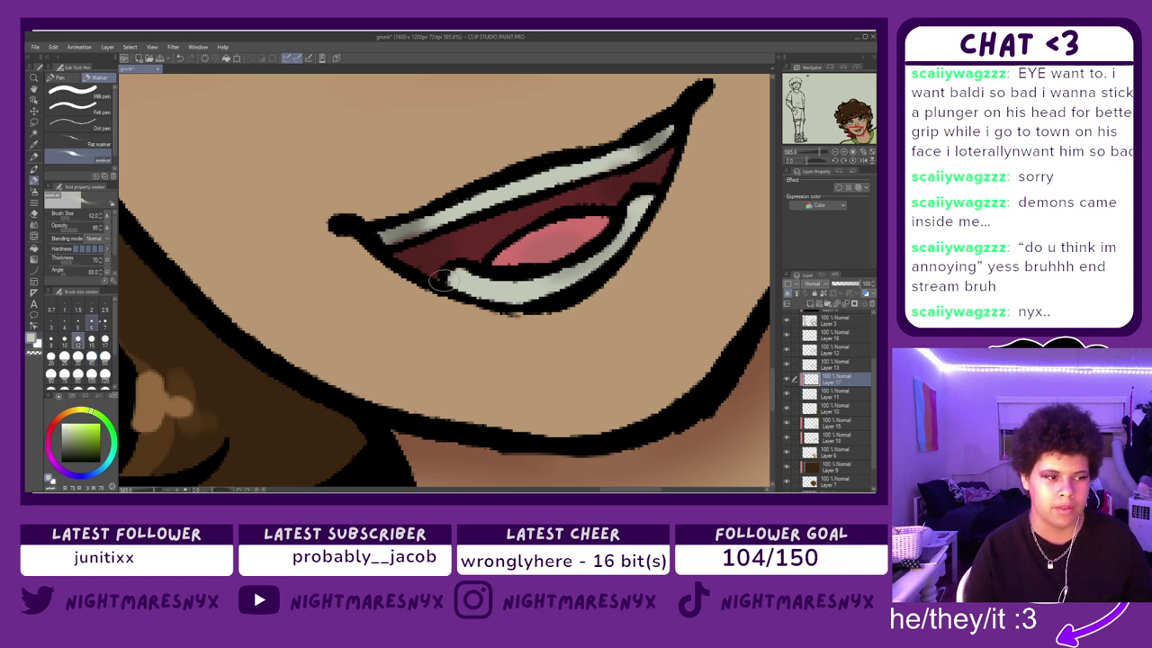
pyautogui.moveTo(385, 240); pyautogui.dragTo(415, 233)
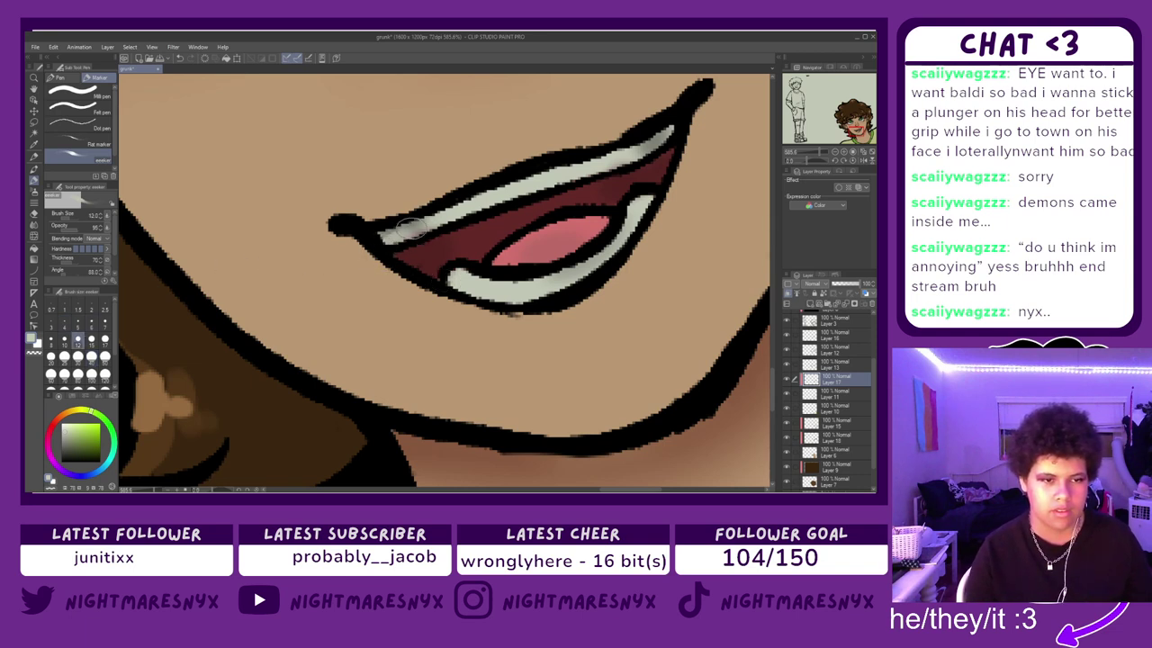
pyautogui.keyDown('alt'); pyautogui.click(398, 233); pyautogui.keyUp('alt')
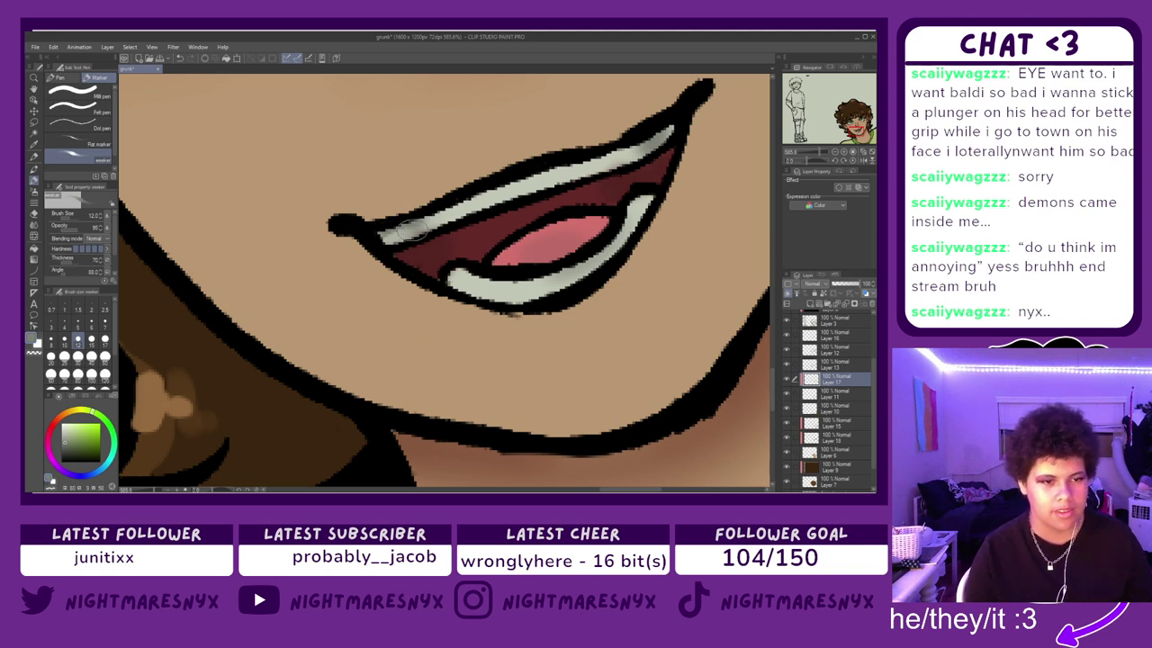
pyautogui.moveTo(410, 230); pyautogui.dragTo(385, 240)
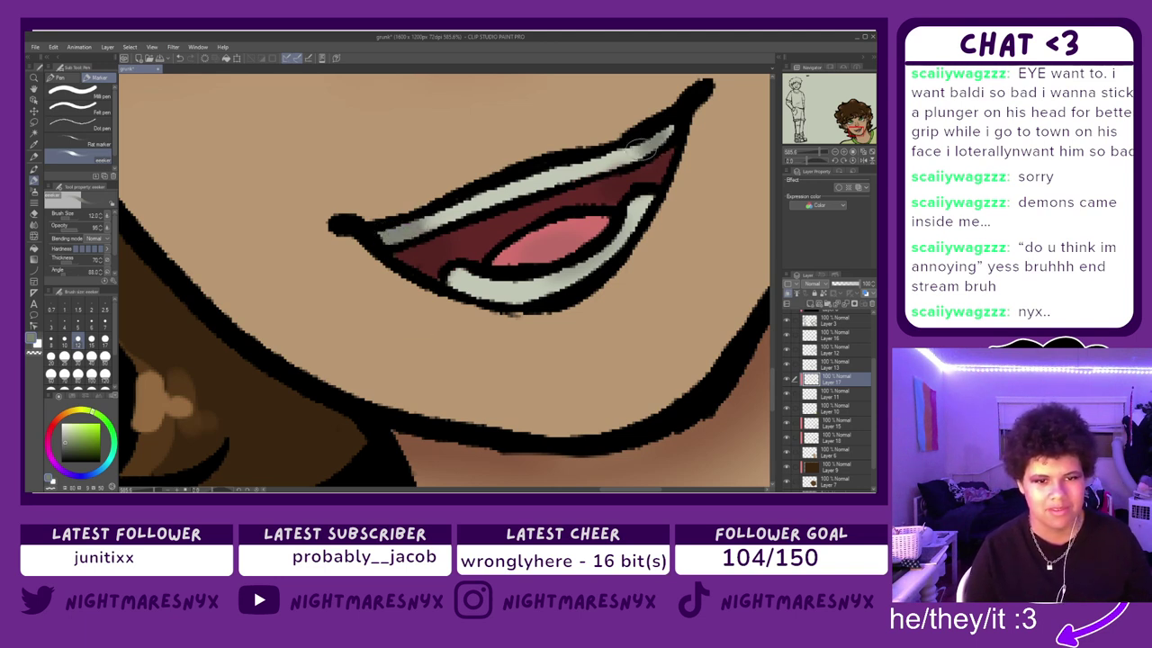
# - Shade the lower teeth beneath the tongue in gray and reduce the shadow with the light tooth colour
pyautogui.moveTo(474, 286); pyautogui.dragTo(516, 281)
pyautogui.moveTo(635, 205)
pyautogui.mouseDown()
pyautogui.moveTo(588, 267)
pyautogui.moveTo(522, 283)
pyautogui.mouseUp()
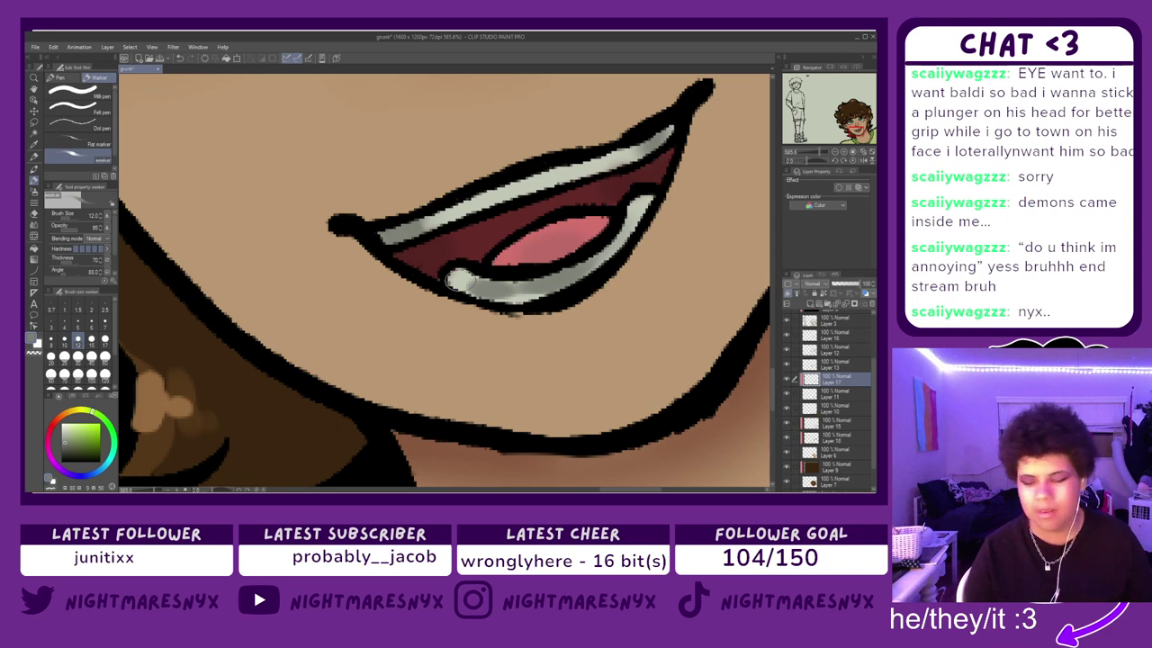
pyautogui.moveTo(459, 278)
pyautogui.mouseDown()
pyautogui.moveTo(490, 297)
pyautogui.moveTo(569, 284)
pyautogui.moveTo(632, 227)
pyautogui.moveTo(603, 266)
pyautogui.moveTo(535, 291)
pyautogui.moveTo(590, 275)
pyautogui.moveTo(520, 290)
pyautogui.moveTo(566, 286)
pyautogui.moveTo(537, 296)
pyautogui.moveTo(571, 288)
pyautogui.mouseUp()
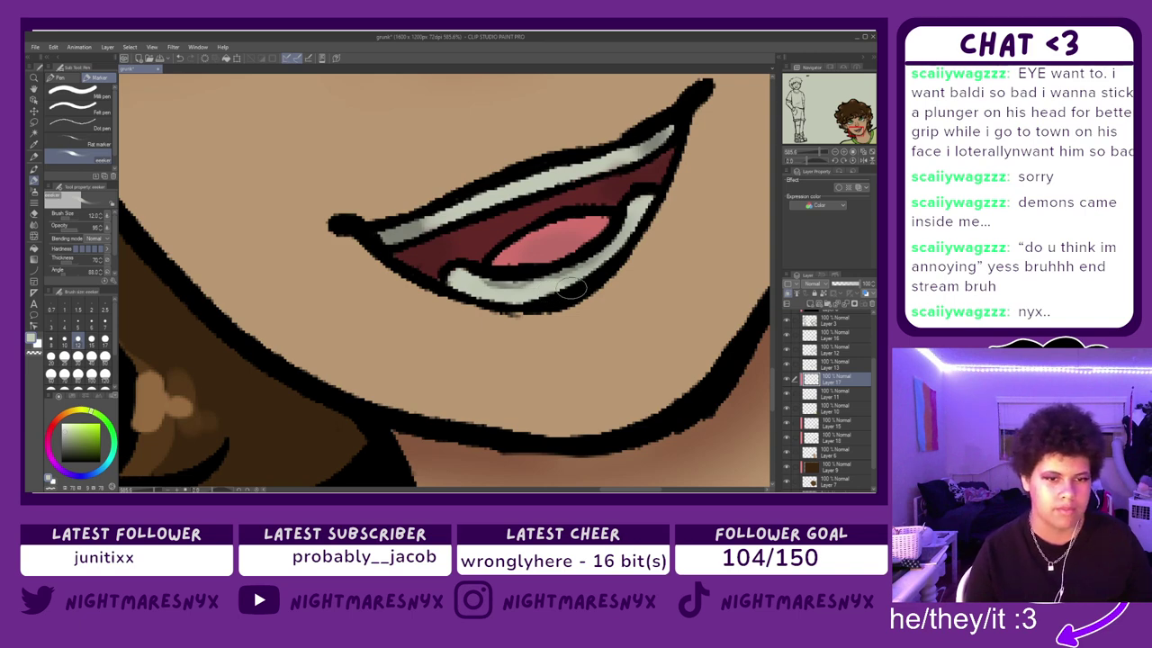
pyautogui.scroll(-10, 570, 288)
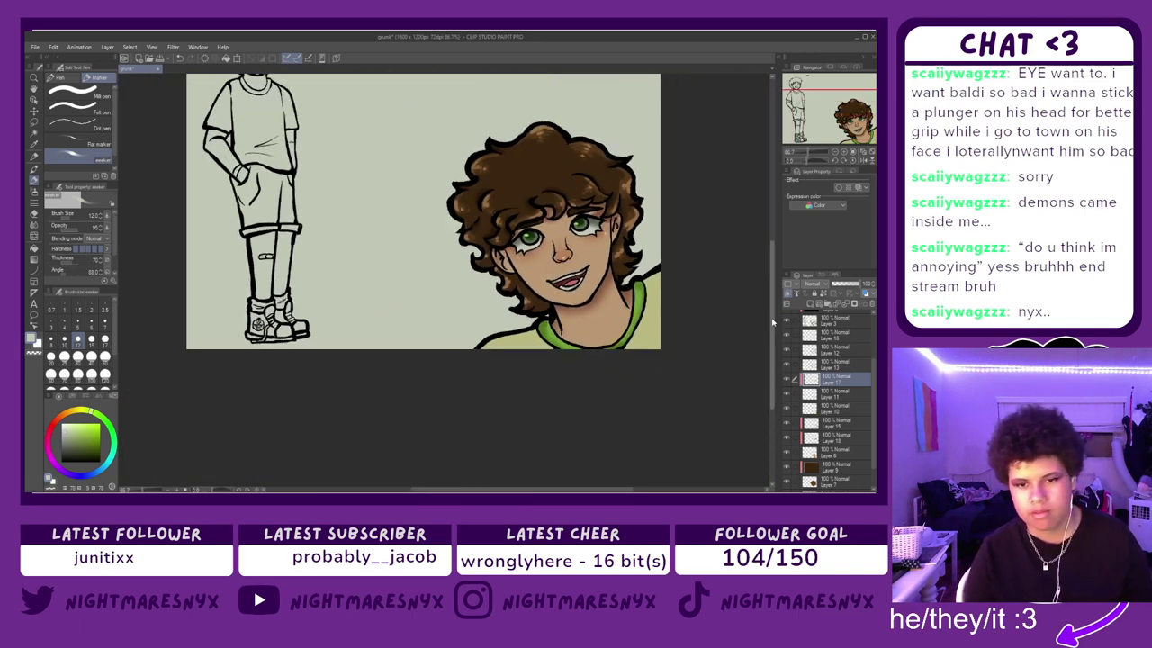
pyautogui.moveTo(775, 321); pyautogui.dragTo(776, 312)
pyautogui.scroll(2, 774, 312)
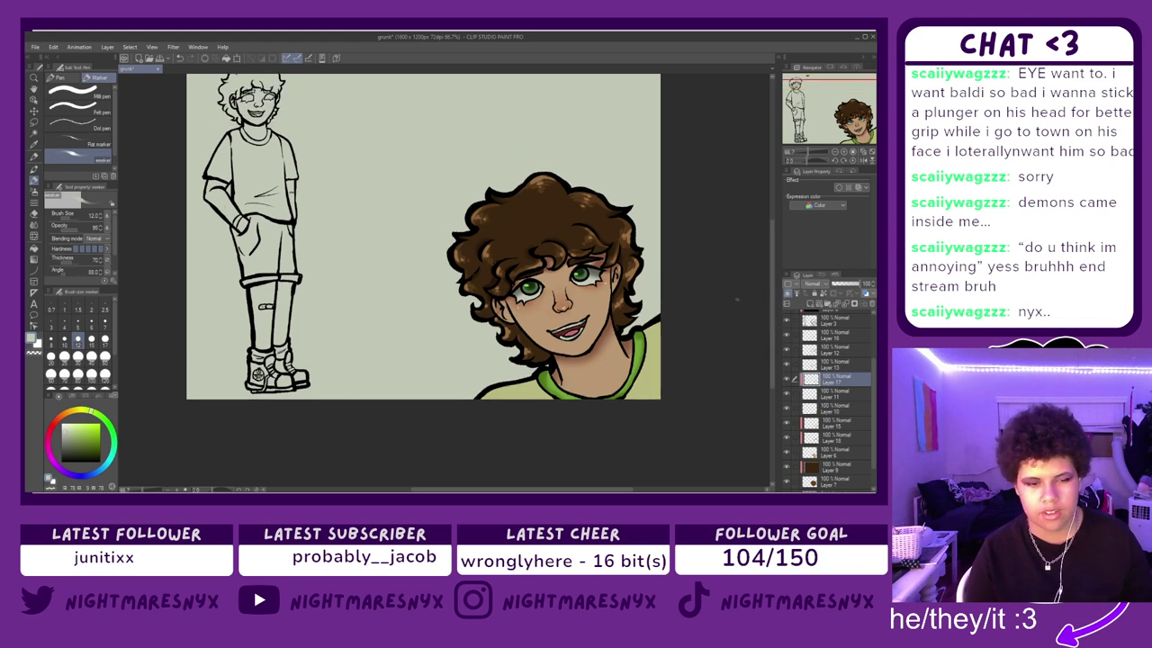
# - Make the glasses line layer visible and try moving it beneath the black clipped layer, restoring its position
pyautogui.scroll(2, 804, 335)
pyautogui.click(787, 328)
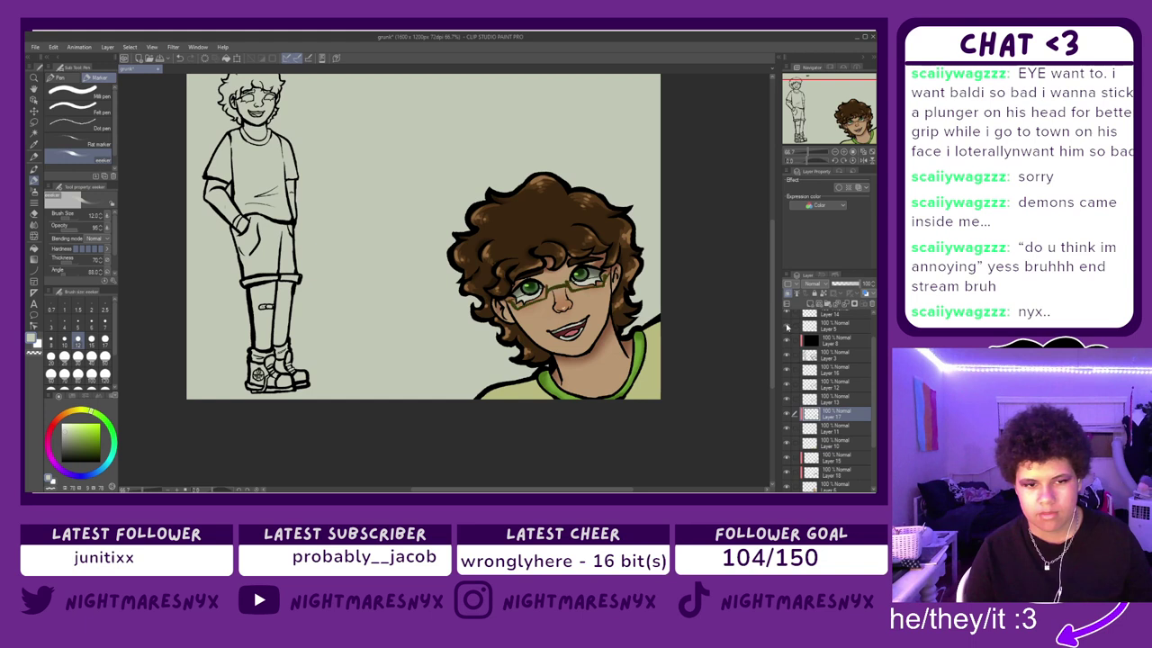
pyautogui.click(814, 328)
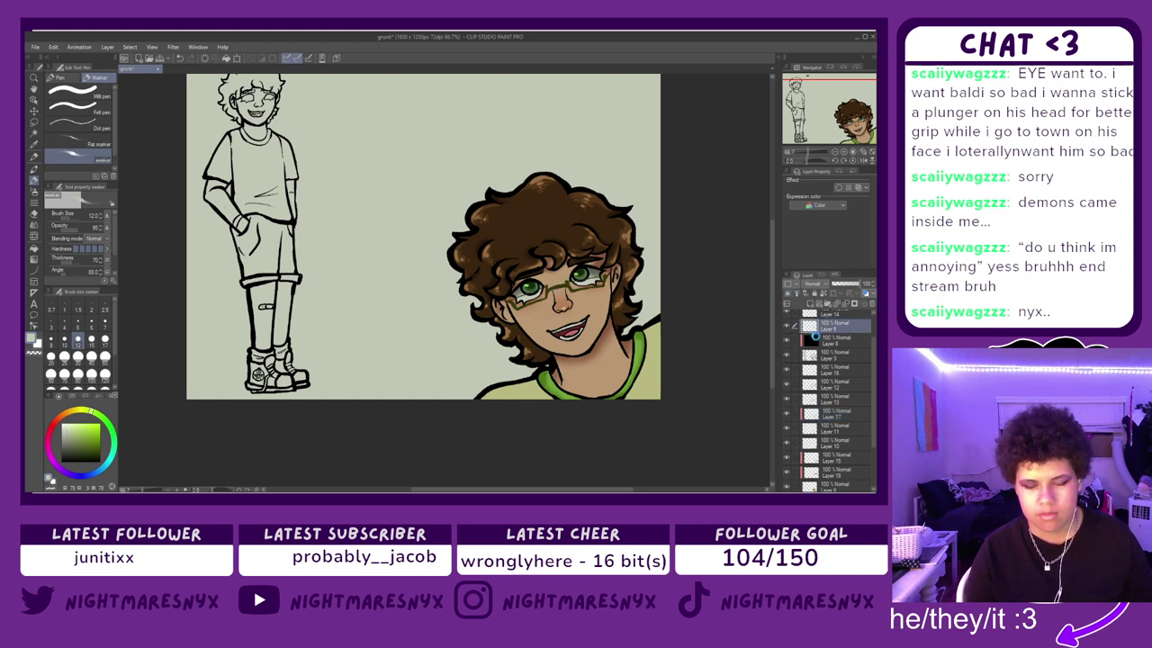
pyautogui.moveTo(833, 330); pyautogui.dragTo(834, 345)
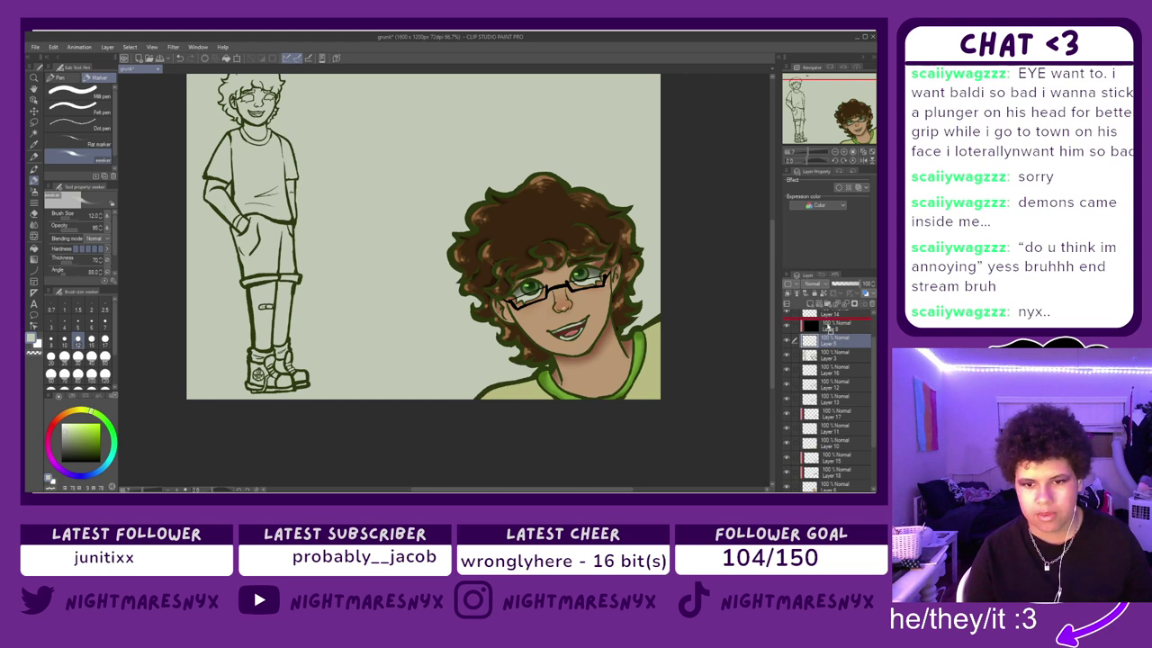
pyautogui.moveTo(827, 327); pyautogui.dragTo(824, 331)
# - Delete the old black clipped layer and create an empty layer directly above the glasses layer
pyautogui.click(817, 341)
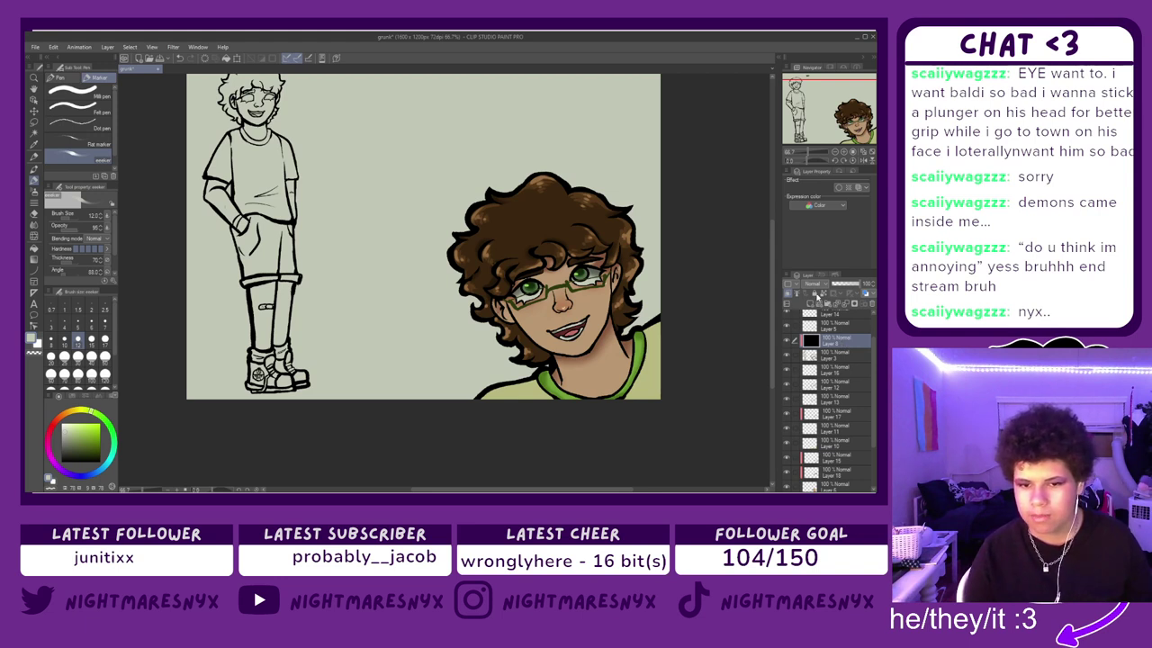
pyautogui.click(817, 296)
pyautogui.click(814, 326)
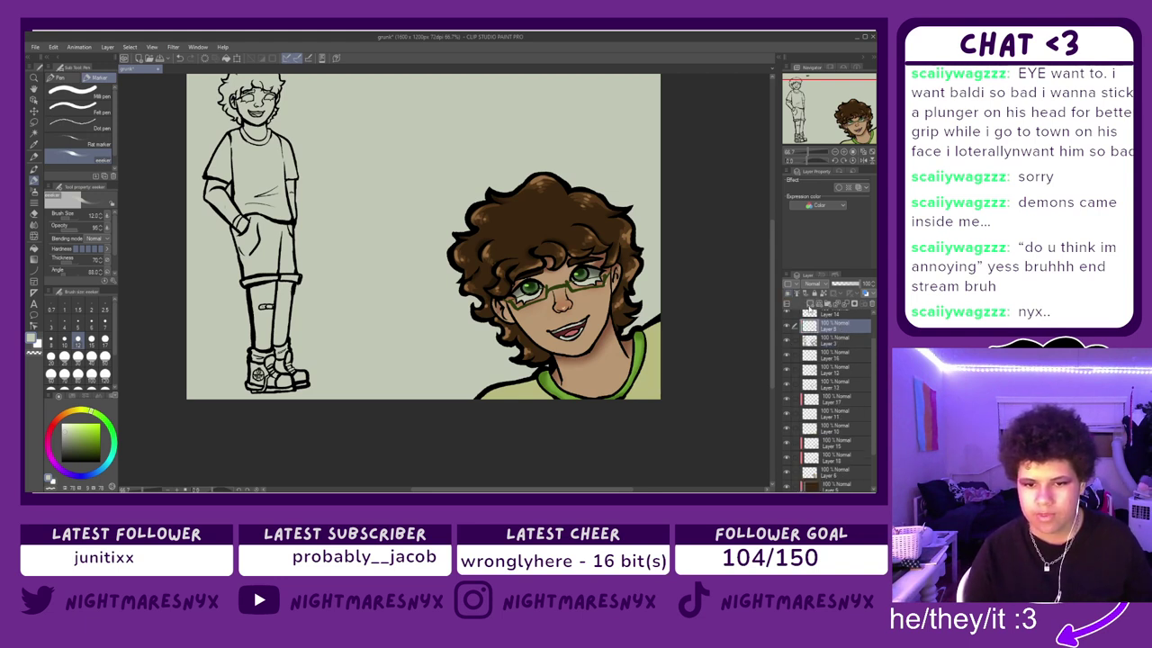
pyautogui.hotkey('ctrl', 'z')
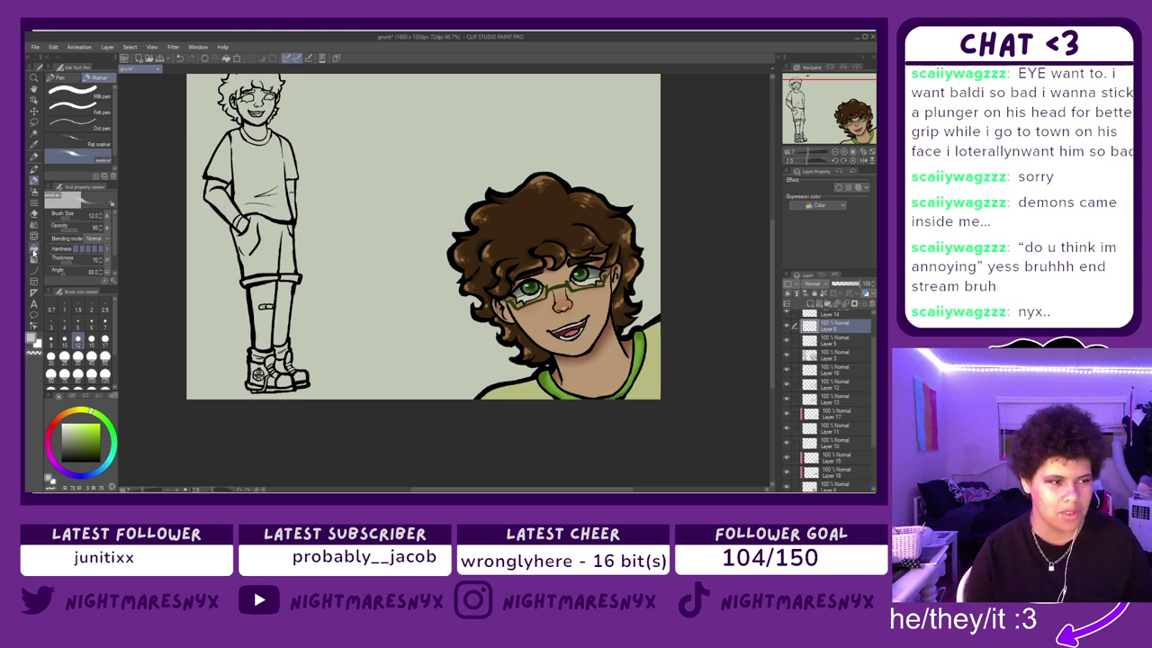
# - Clip the empty layer to the glasses layer and fill it with black to recolour the frames
pyautogui.click(34, 250)
pyautogui.click(349, 272)
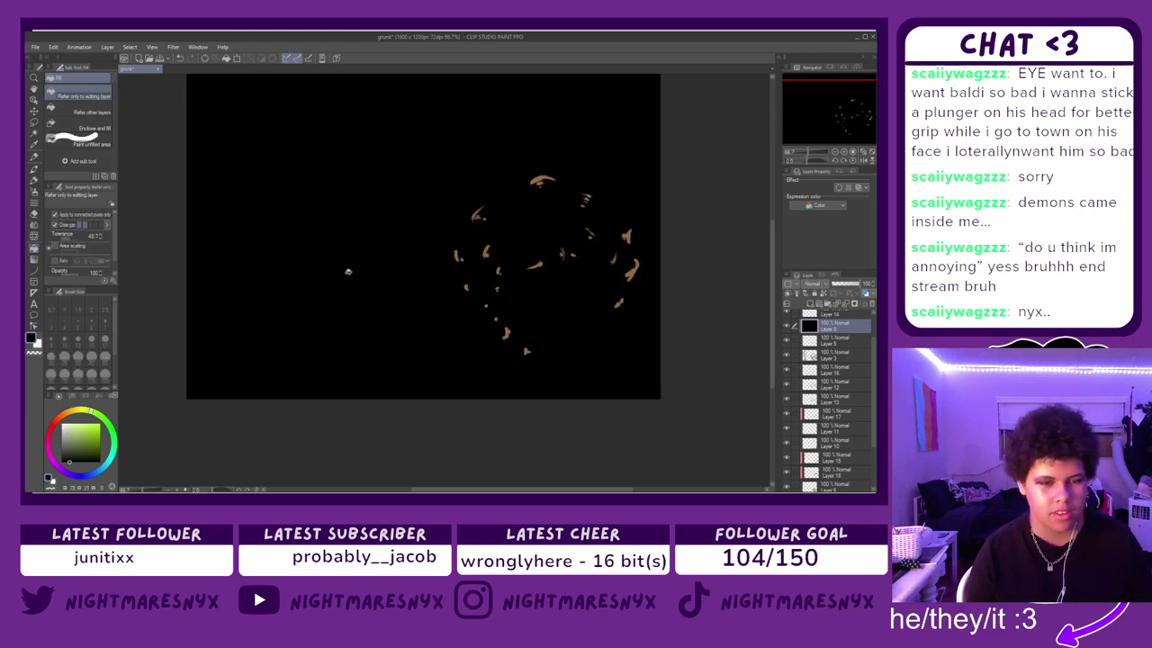
pyautogui.hotkey('ctrl', 'z')
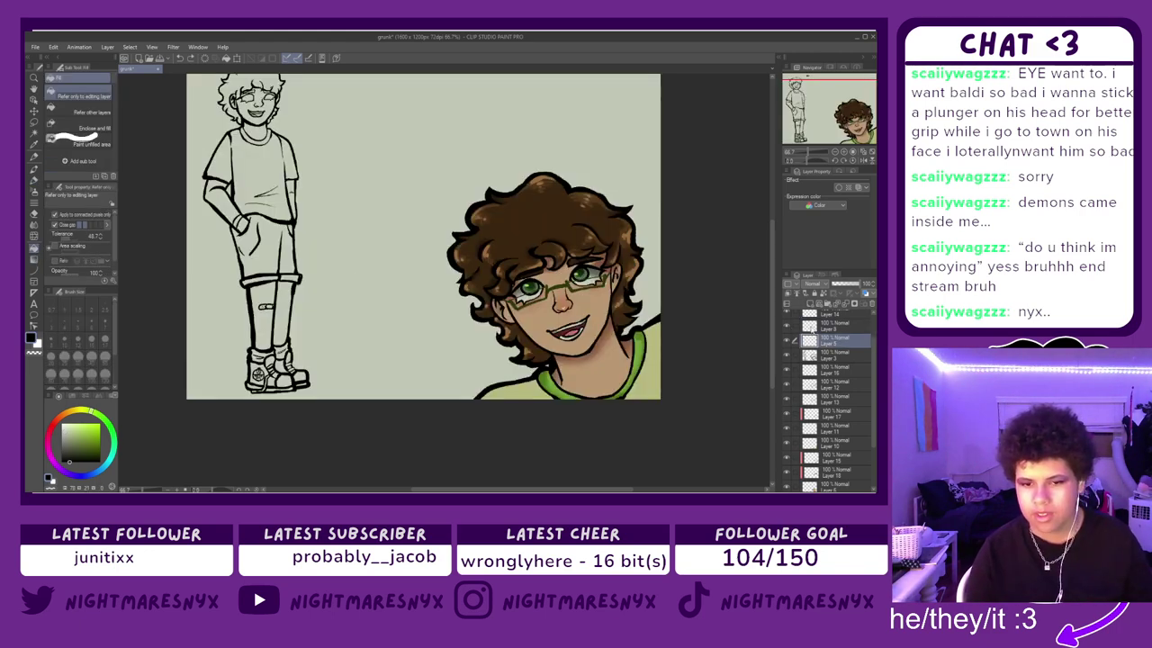
pyautogui.click(385, 209)
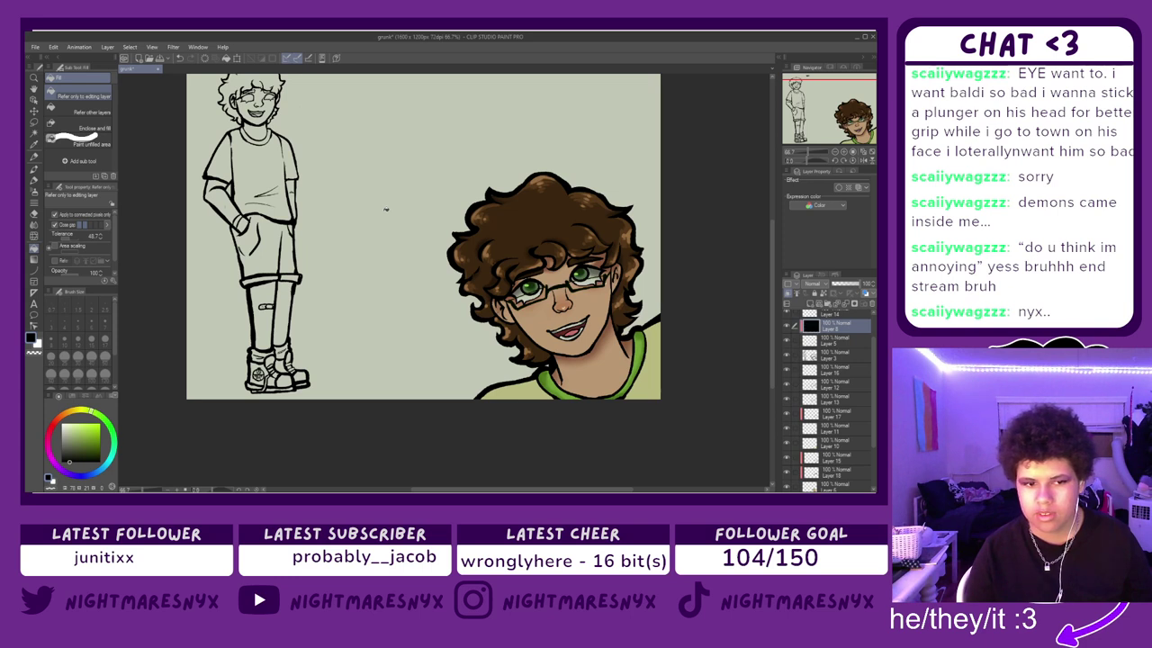
# - Check the contents of the glasses layer and the layer beneath it, testing an auto selection on the left lens
pyautogui.click(785, 340)
pyautogui.click(785, 340)
pyautogui.click(786, 340)
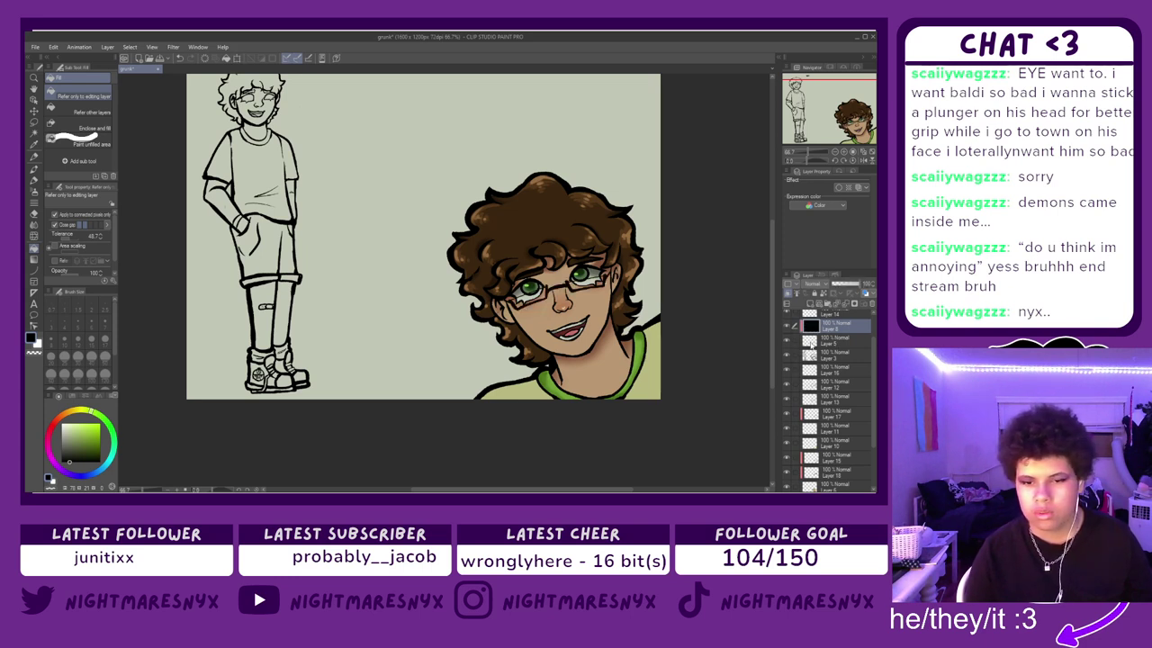
pyautogui.click(836, 341)
pyautogui.scroll(4, 583, 304)
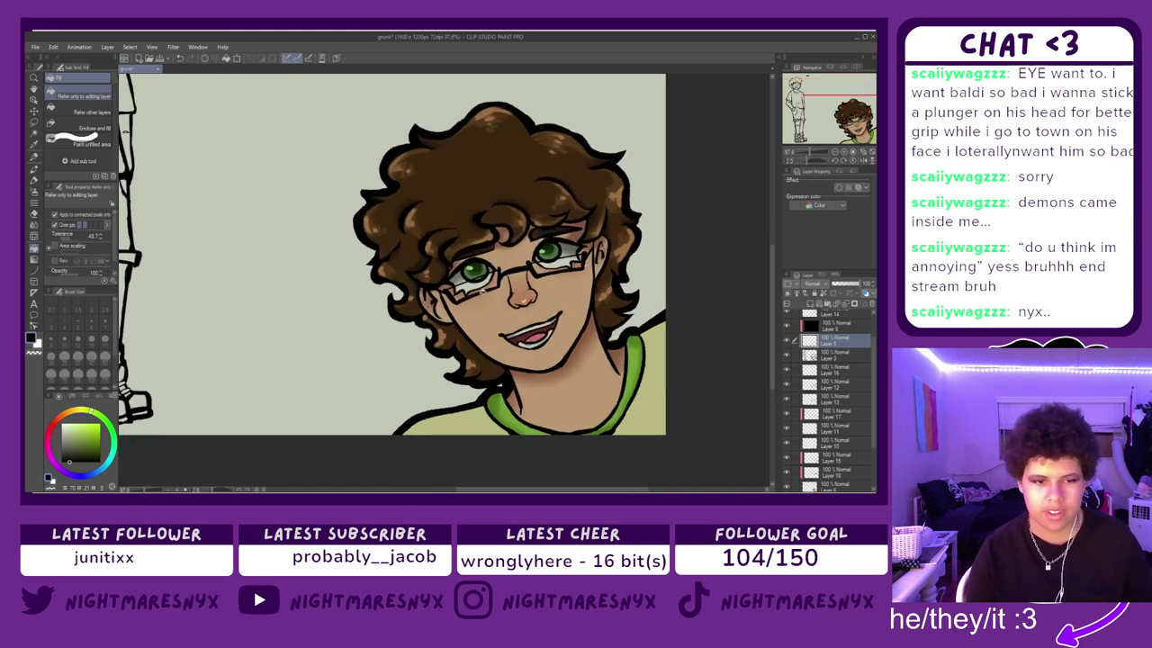
pyautogui.click(34, 135)
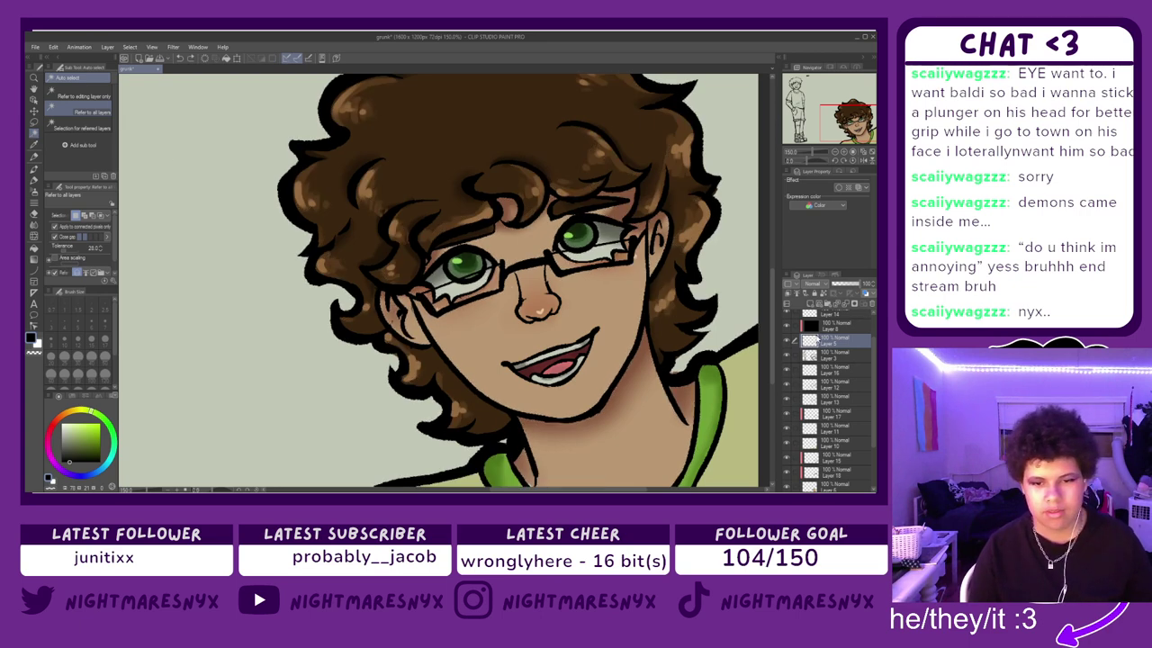
pyautogui.click(487, 284)
pyautogui.hotkey('ctrl', 'd')
pyautogui.click(787, 341)
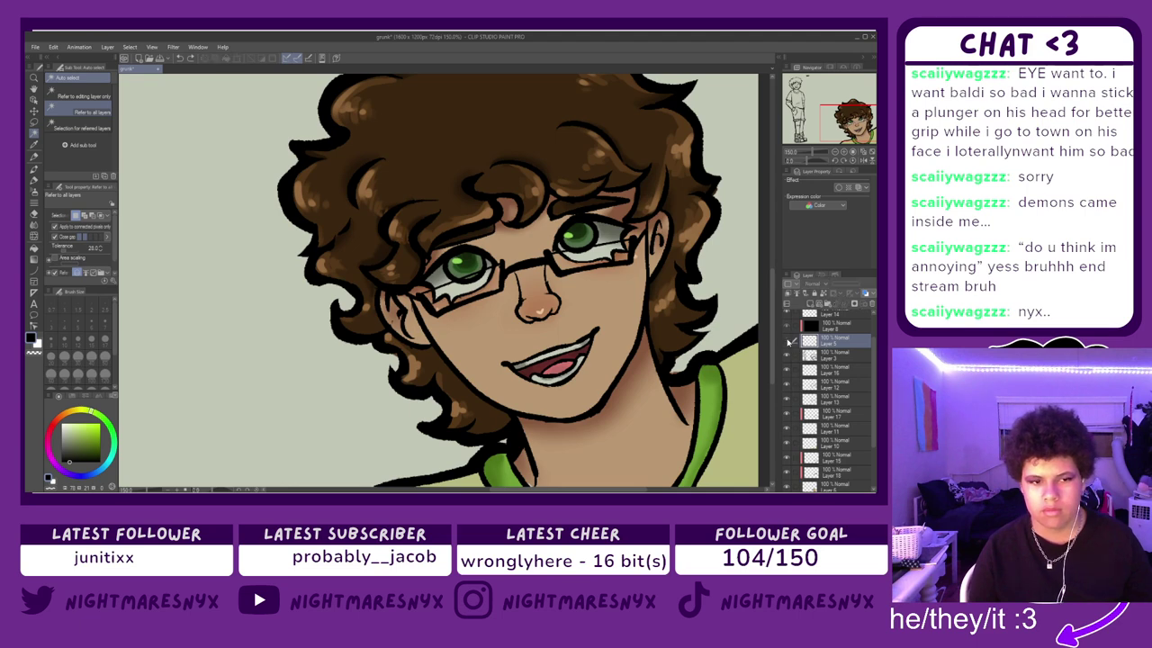
pyautogui.click(788, 342)
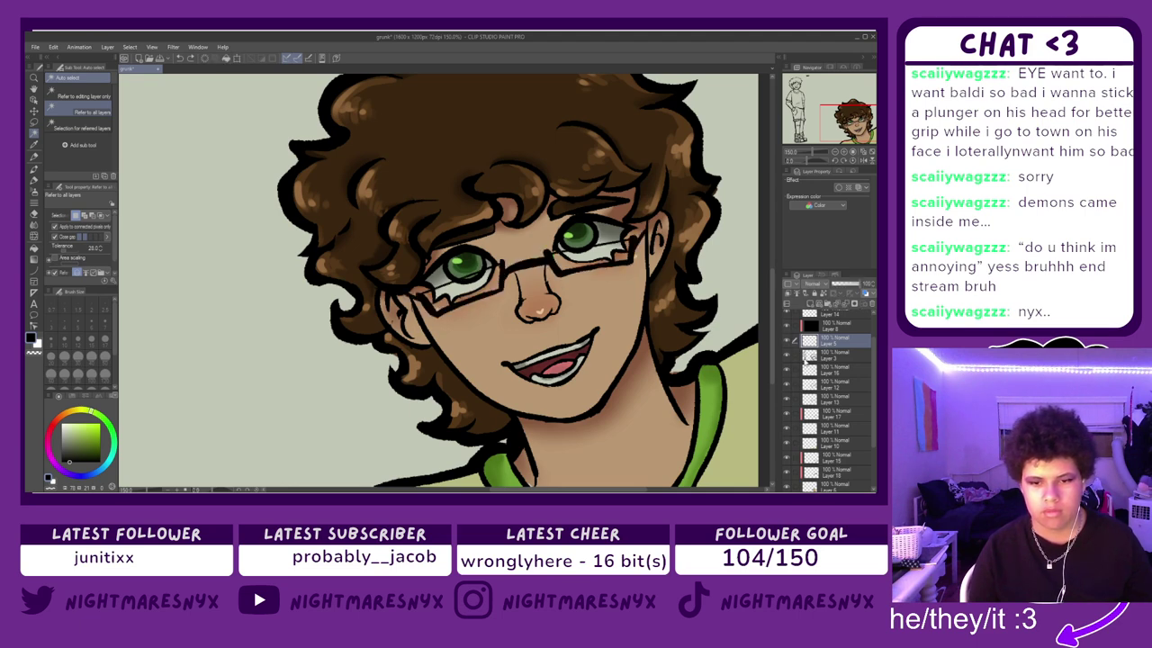
pyautogui.click(789, 357)
pyautogui.click(788, 357)
pyautogui.scroll(2, 486, 263)
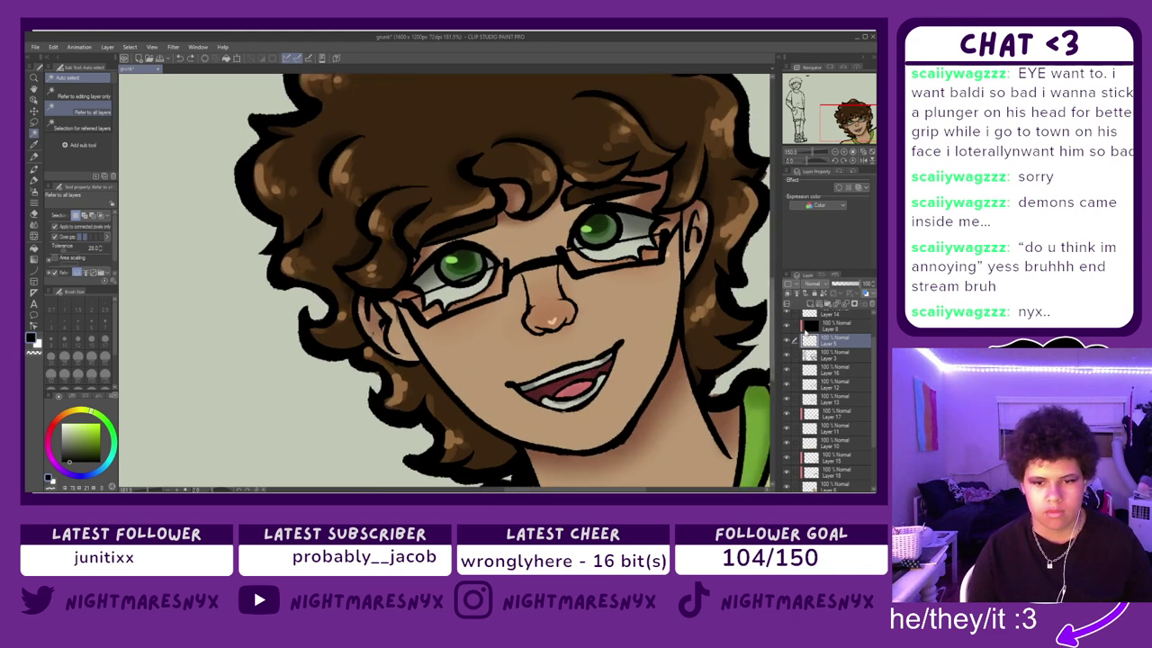
# - Merge the black fill layer down into the glasses layer and add a new layer beneath the glasses
pyautogui.click(816, 329)
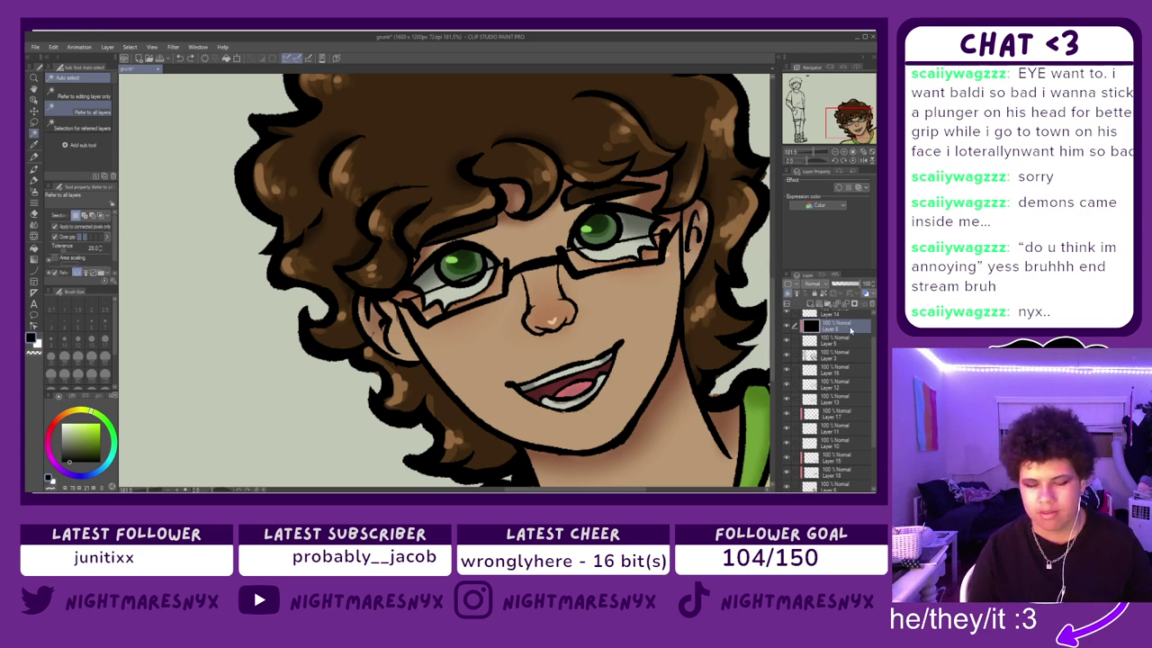
pyautogui.hotkey('ctrl', 'e')
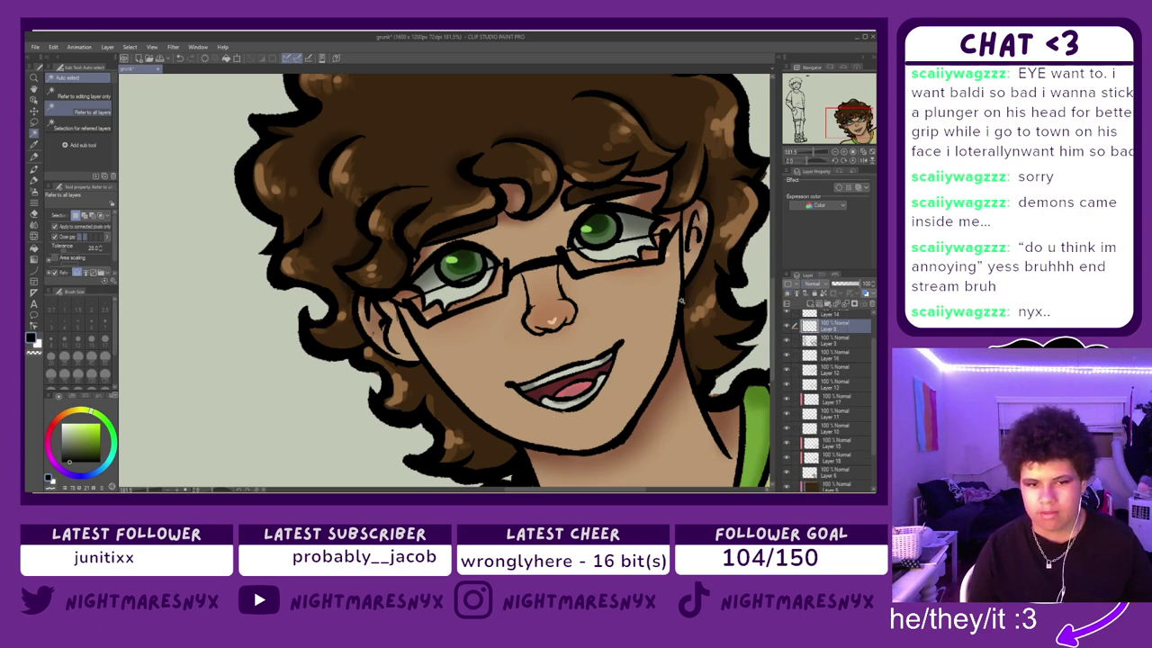
pyautogui.click(814, 333)
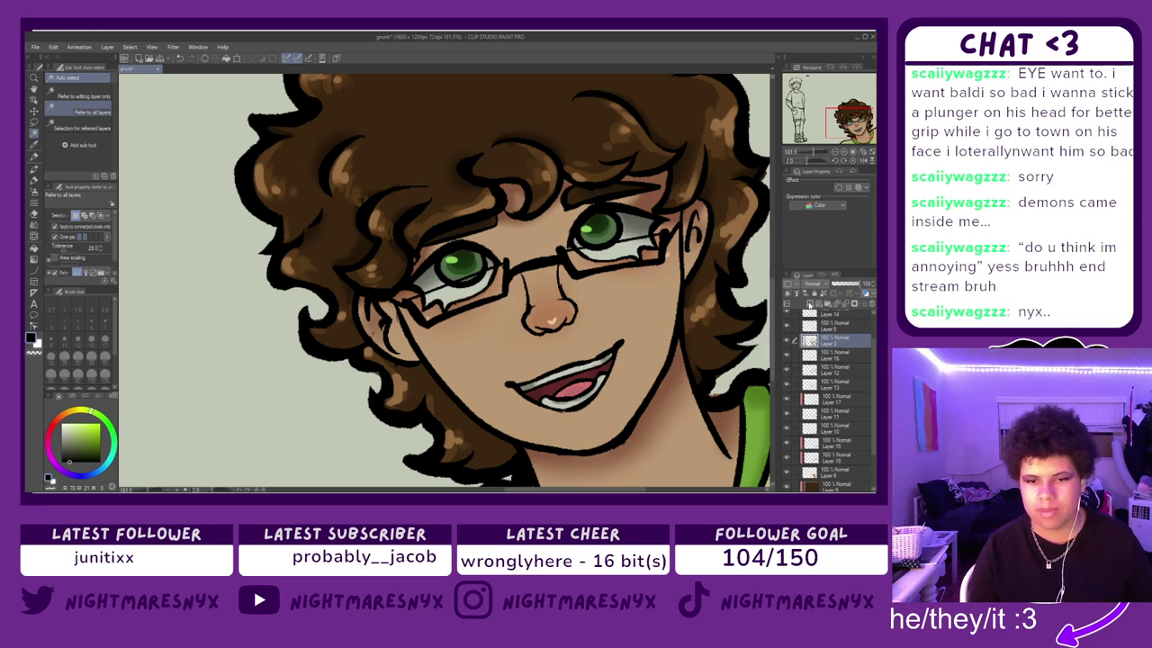
pyautogui.click(809, 304)
# - Sample the pale background colour, shift it to a muted teal for the lenses, and switch to the Marker tool
pyautogui.rightClick(246, 324)
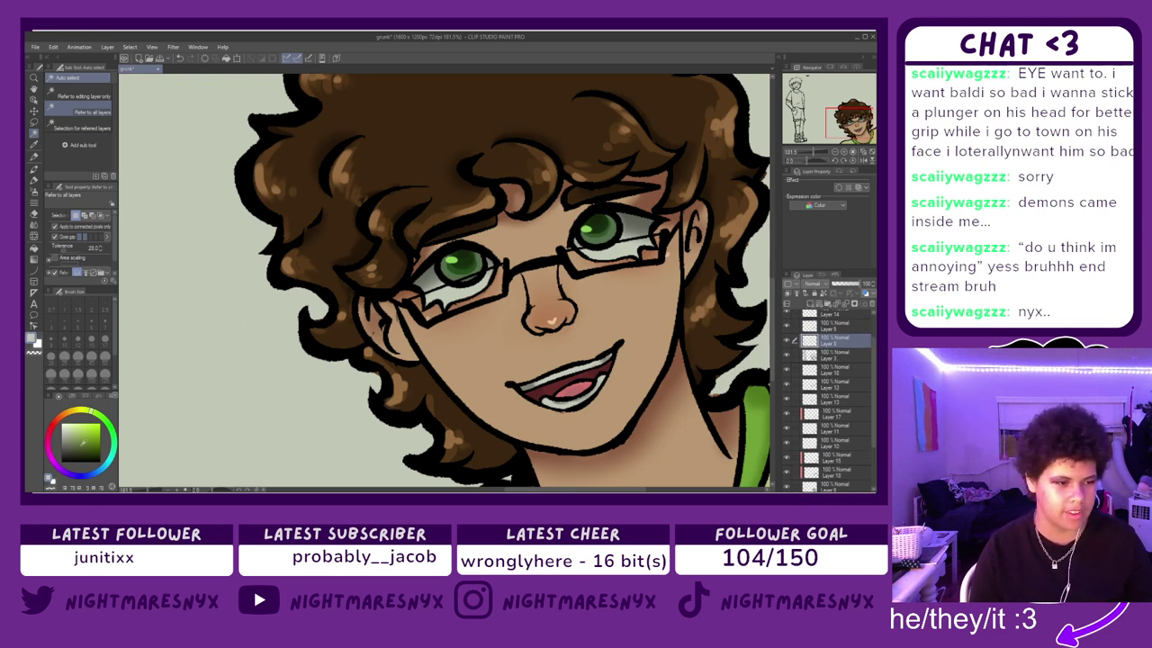
pyautogui.click(73, 439)
pyautogui.click(115, 441)
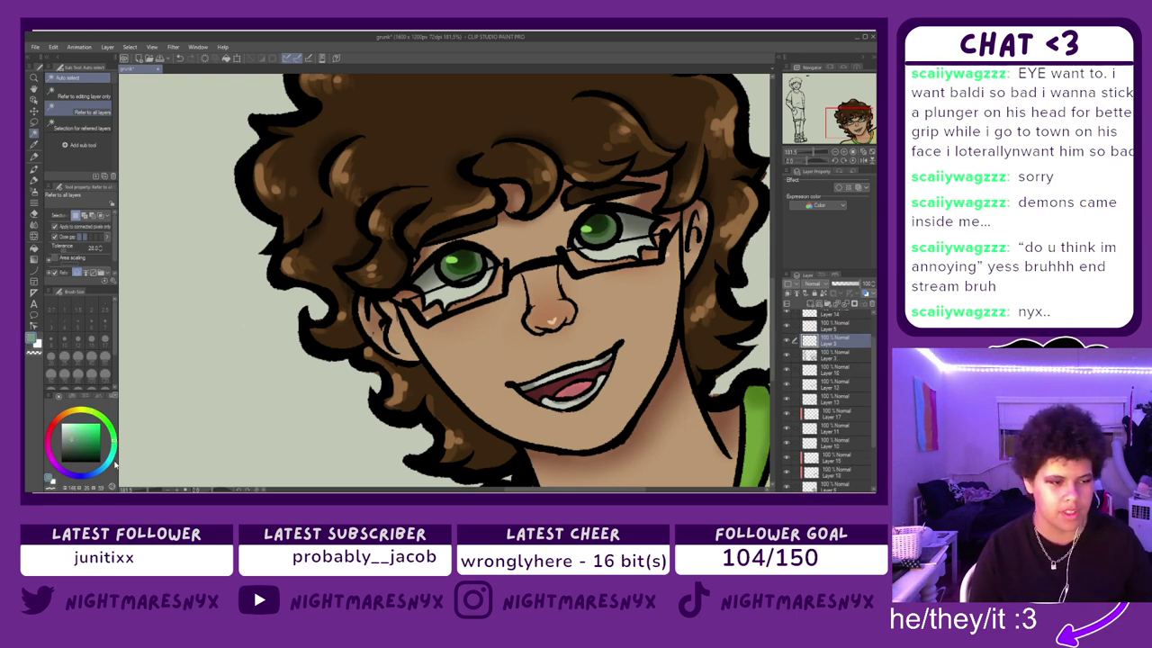
pyautogui.scroll(3, 543, 305)
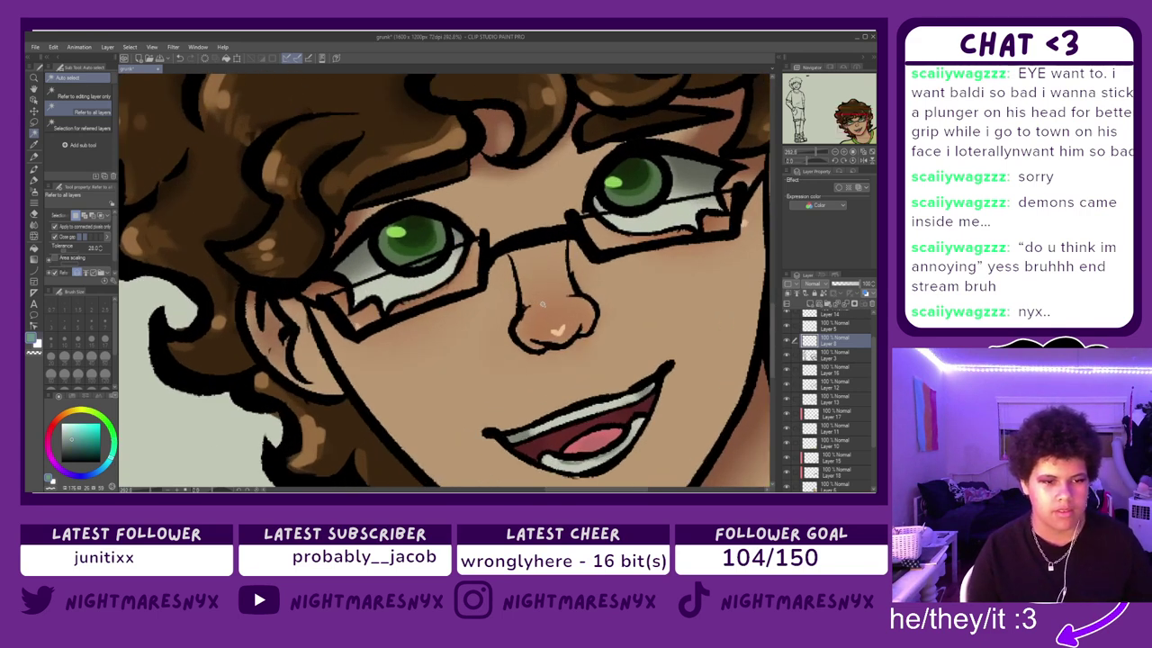
pyautogui.click(35, 180)
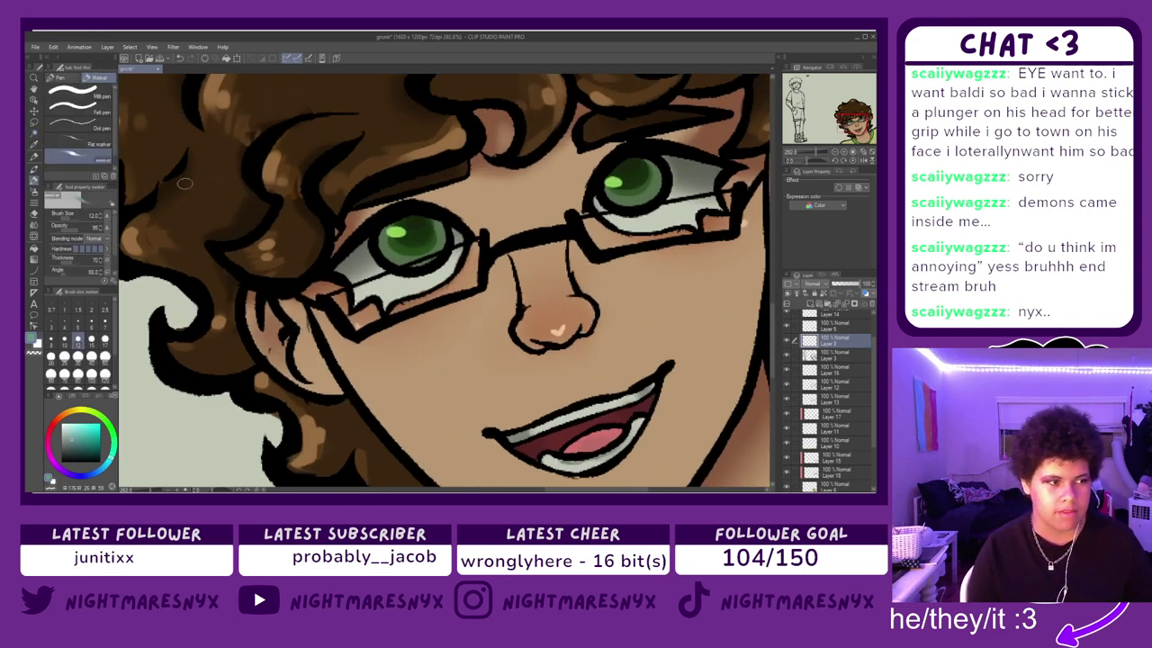
pyautogui.moveTo(454, 279)
pyautogui.mouseDown()
pyautogui.moveTo(364, 308)
pyautogui.moveTo(383, 315)
pyautogui.moveTo(338, 298)
pyautogui.moveTo(353, 286)
pyautogui.moveTo(353, 307)
pyautogui.mouseUp()
pyautogui.hotkey('ctrl', 'z')
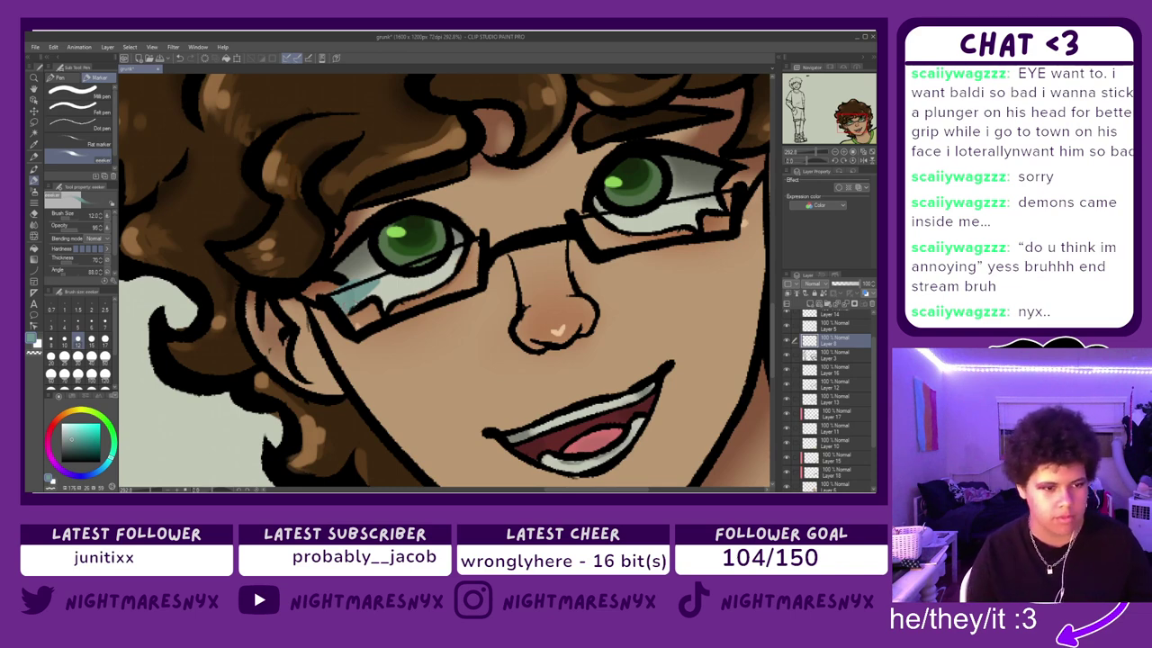
pyautogui.hotkey('ctrl', 'z')
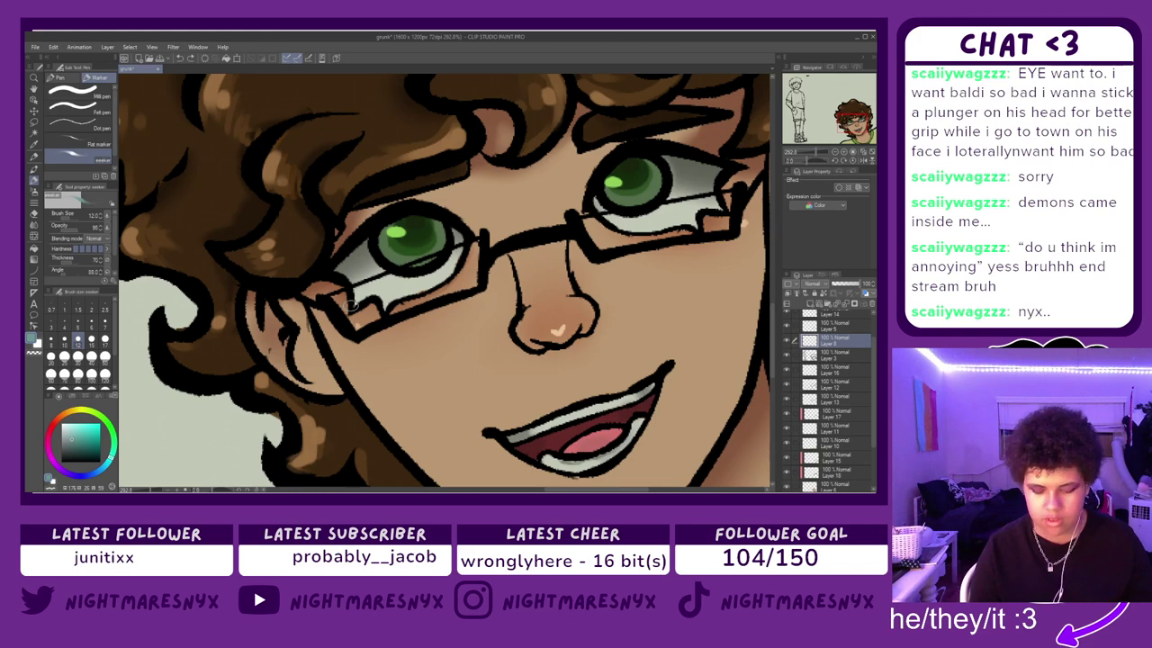
pyautogui.moveTo(373, 309)
pyautogui.mouseDown()
pyautogui.moveTo(426, 266)
pyautogui.moveTo(421, 300)
pyautogui.moveTo(454, 275)
pyautogui.mouseUp()
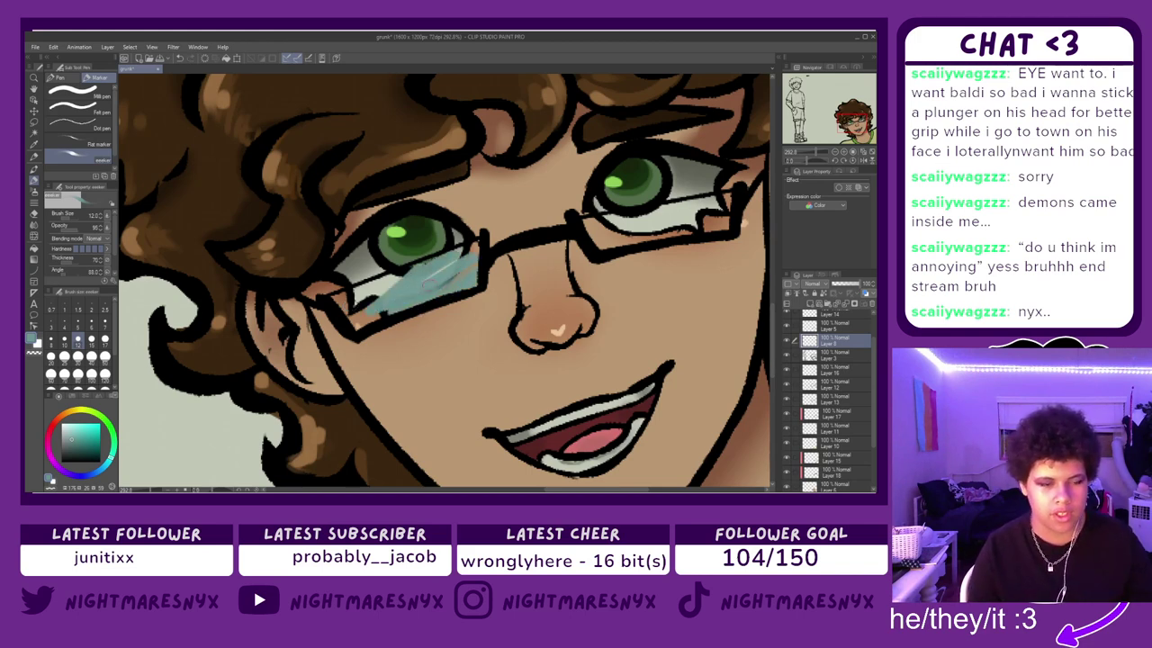
pyautogui.hotkey('ctrl', 'z')
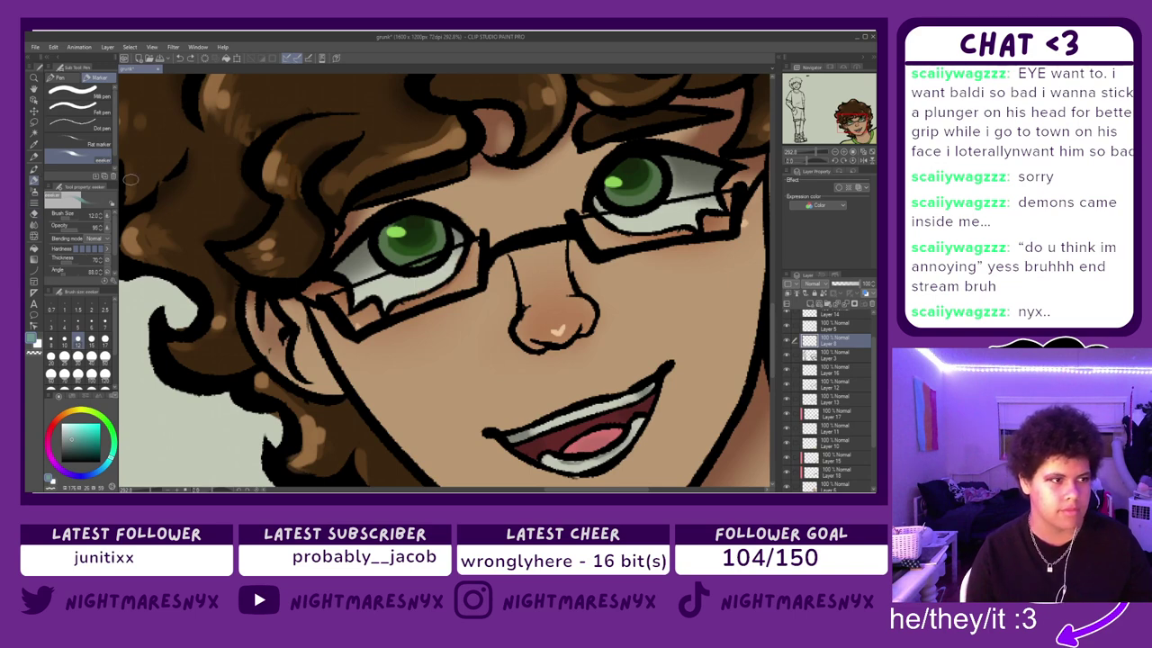
# - Trace the inside edge of the left lens in teal with the Felt pen at size 10 and fill it
pyautogui.click(76, 108)
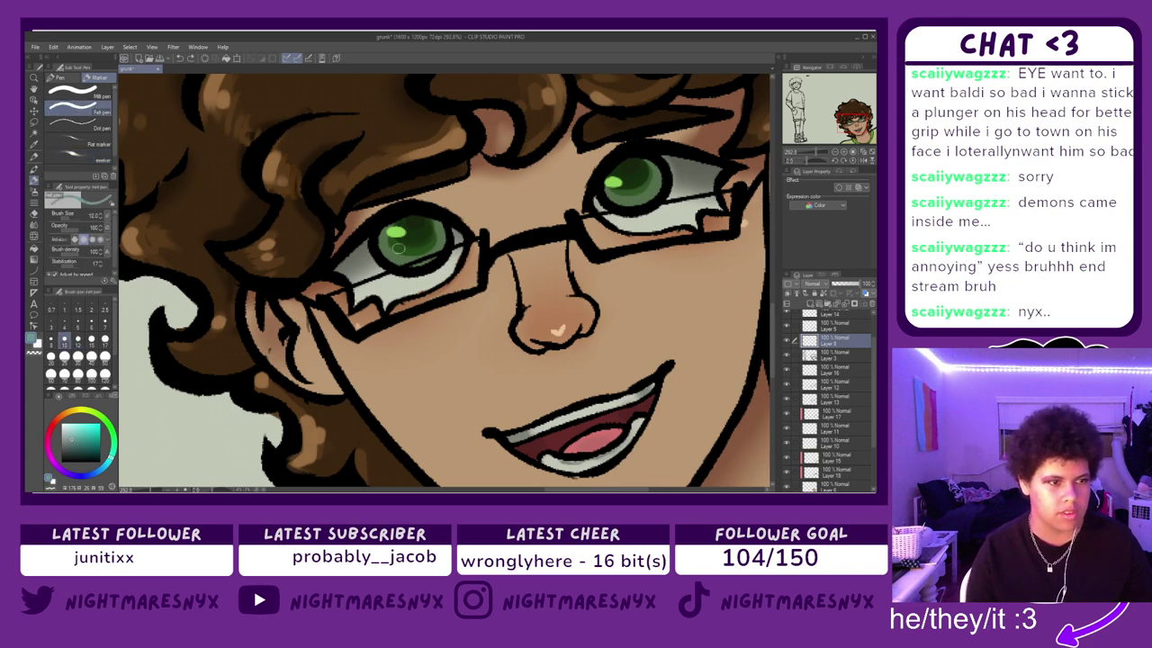
pyautogui.moveTo(479, 246)
pyautogui.mouseDown()
pyautogui.moveTo(331, 299)
pyautogui.moveTo(356, 327)
pyautogui.moveTo(469, 287)
pyautogui.moveTo(479, 247)
pyautogui.mouseUp()
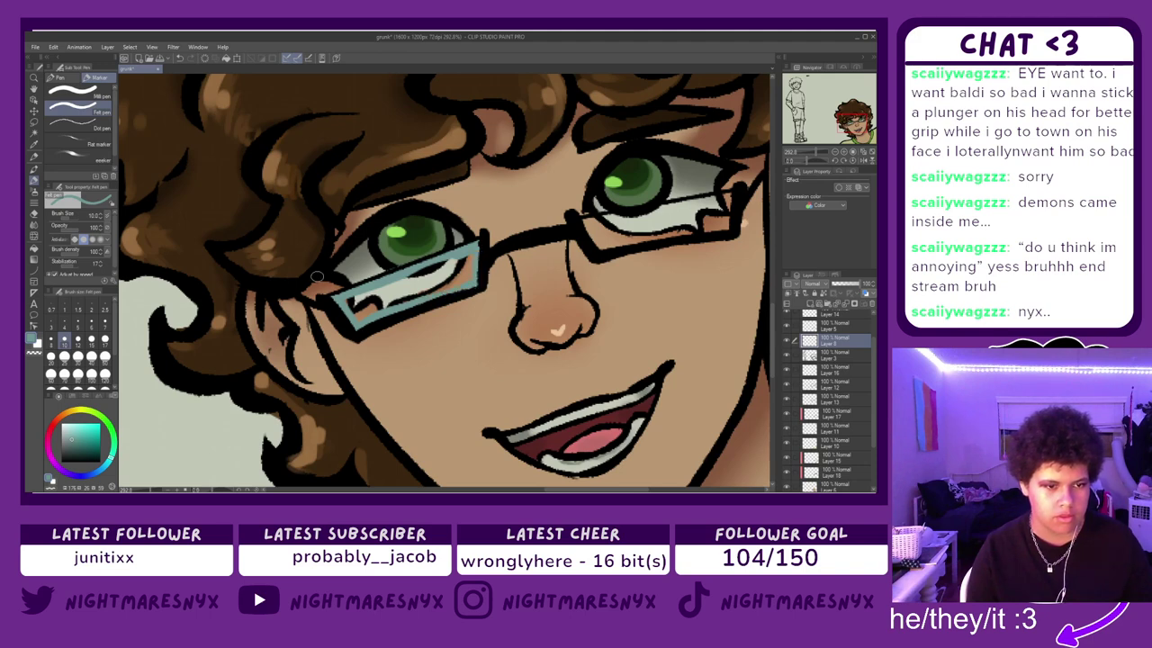
pyautogui.click(34, 247)
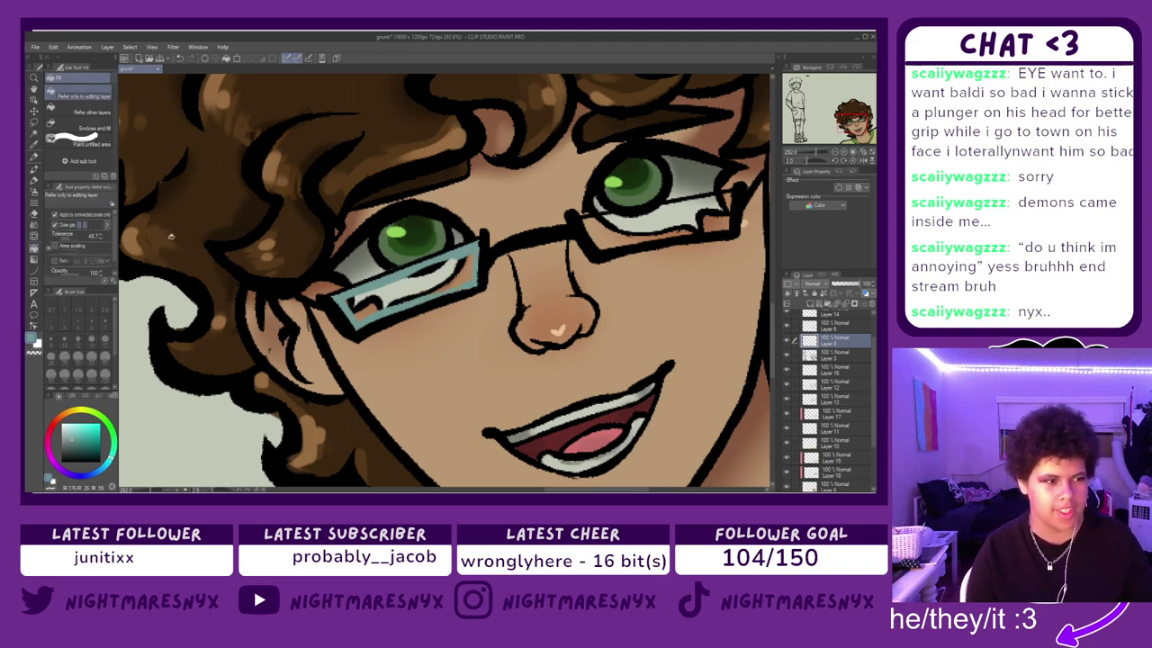
pyautogui.click(450, 281)
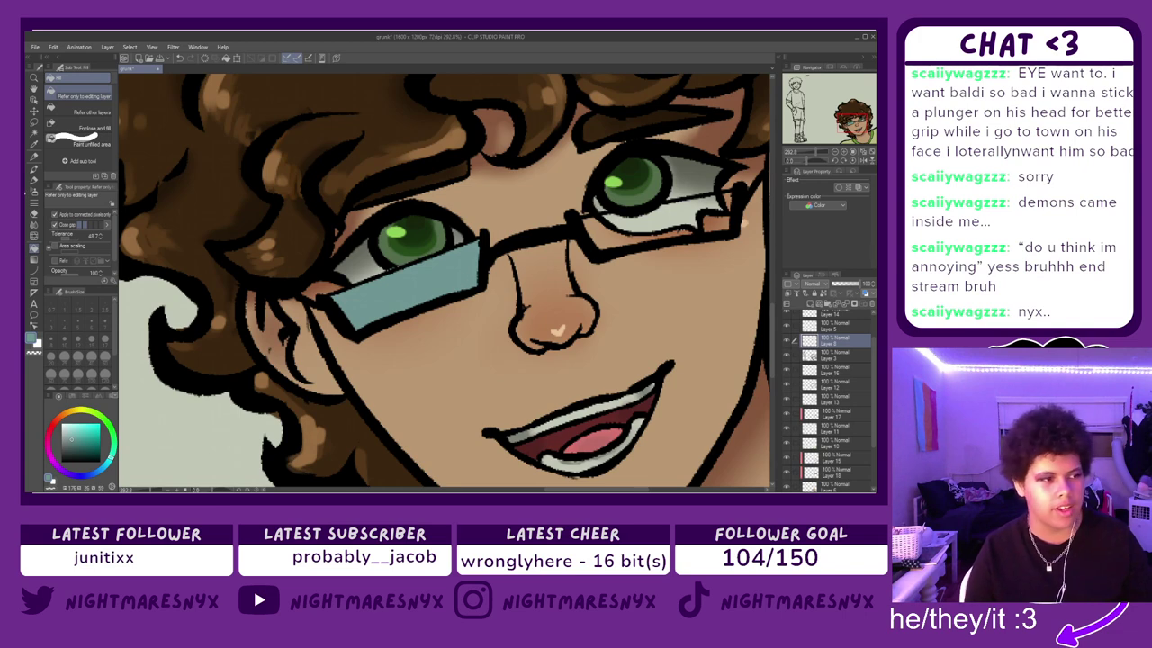
# - Trace and fill the right lens in the same teal and lower the lens layer's opacity for a translucent glass look
pyautogui.click(36, 179)
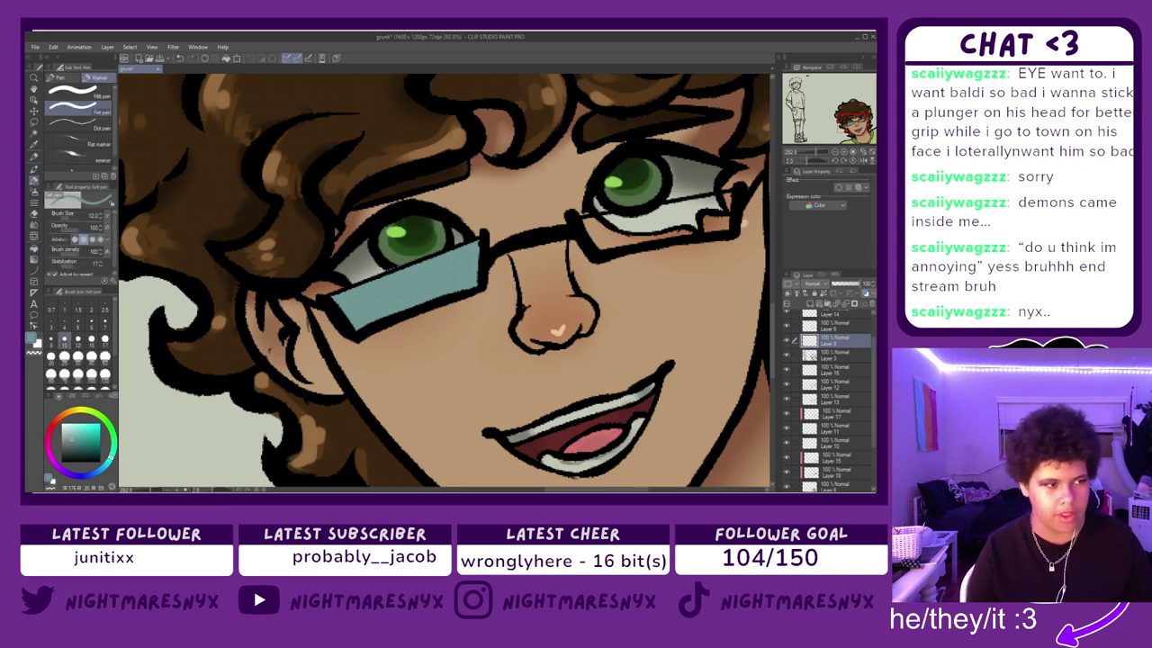
pyautogui.moveTo(726, 228)
pyautogui.mouseDown()
pyautogui.moveTo(608, 248)
pyautogui.moveTo(583, 217)
pyautogui.mouseUp()
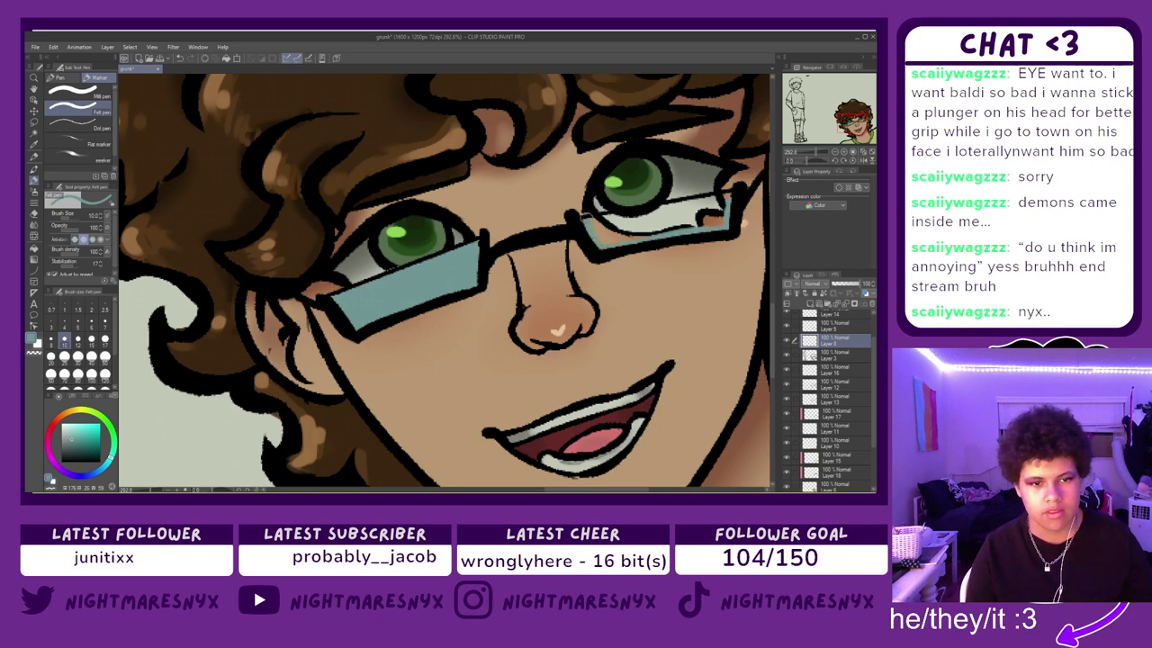
pyautogui.moveTo(729, 198); pyautogui.dragTo(597, 221)
pyautogui.moveTo(733, 197); pyautogui.dragTo(582, 219)
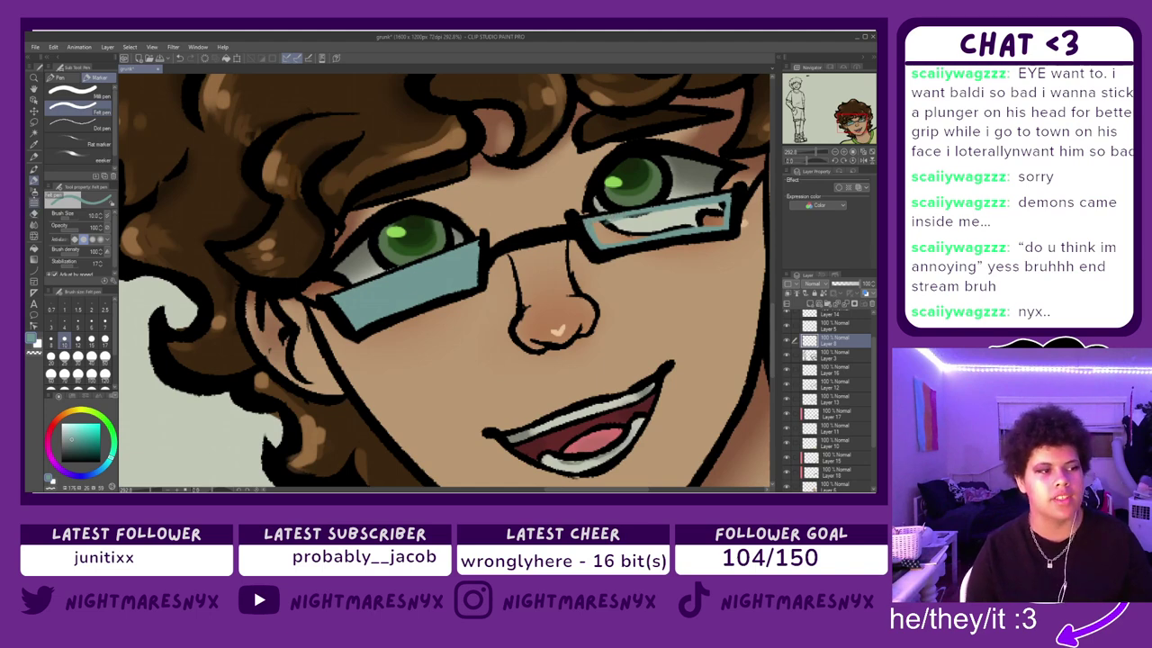
pyautogui.press('g')
pyautogui.click(662, 217)
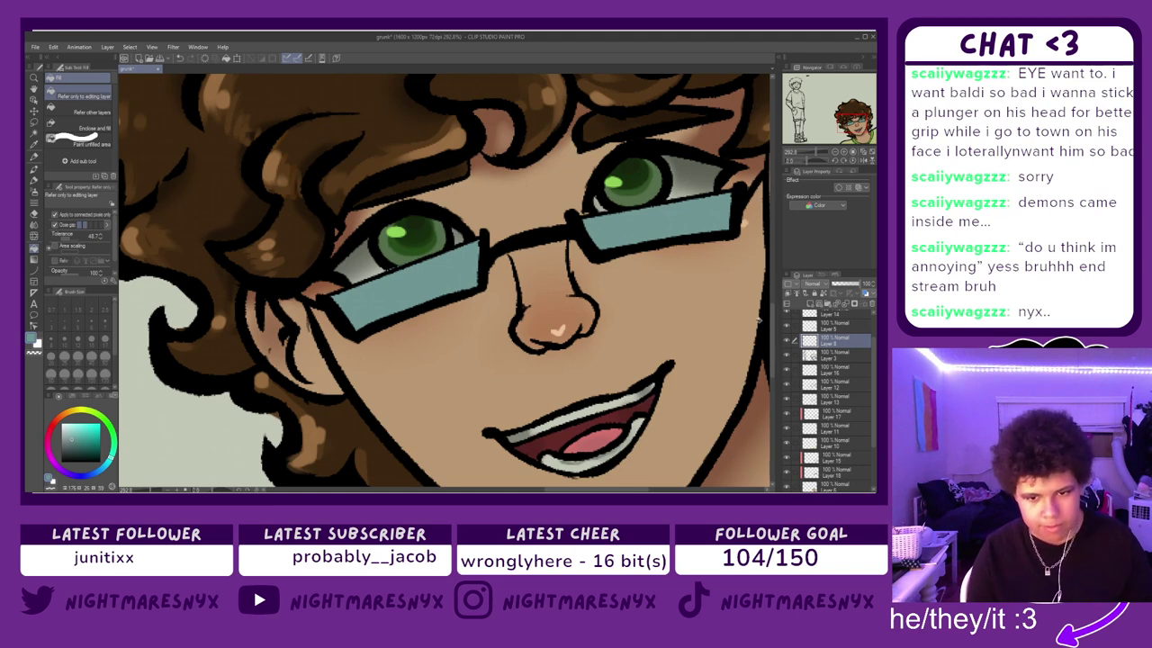
pyautogui.moveTo(854, 284); pyautogui.dragTo(850, 284)
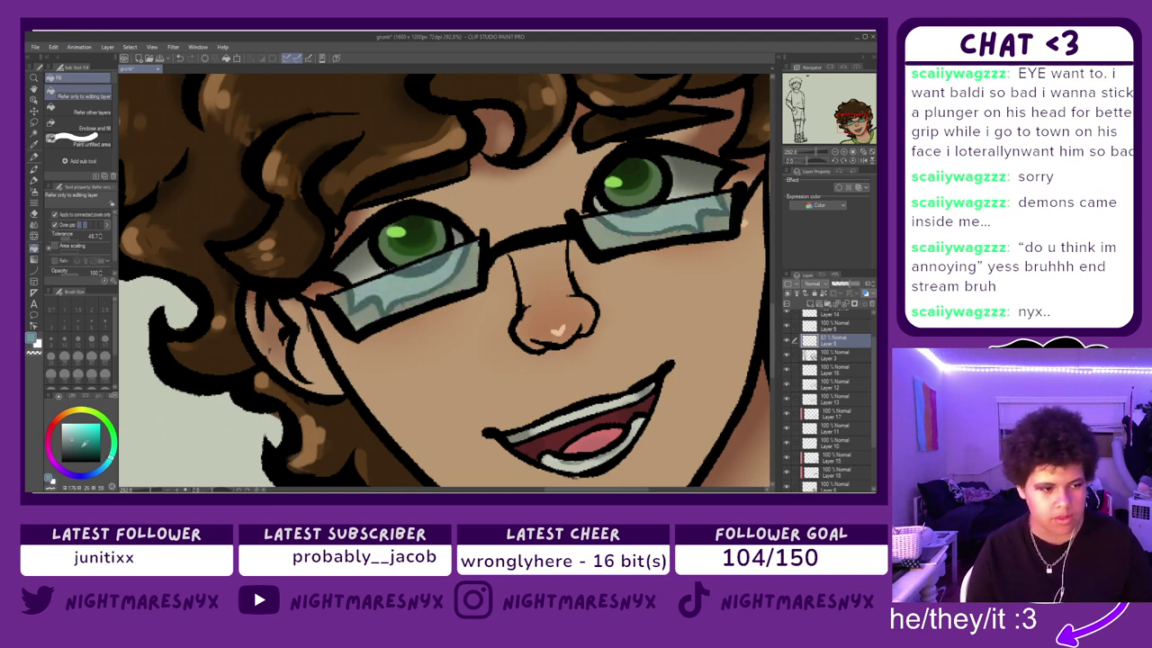
# - Shift the lens colour to a bluer tone and add a new layer clipped to the lens layer
pyautogui.click(104, 467)
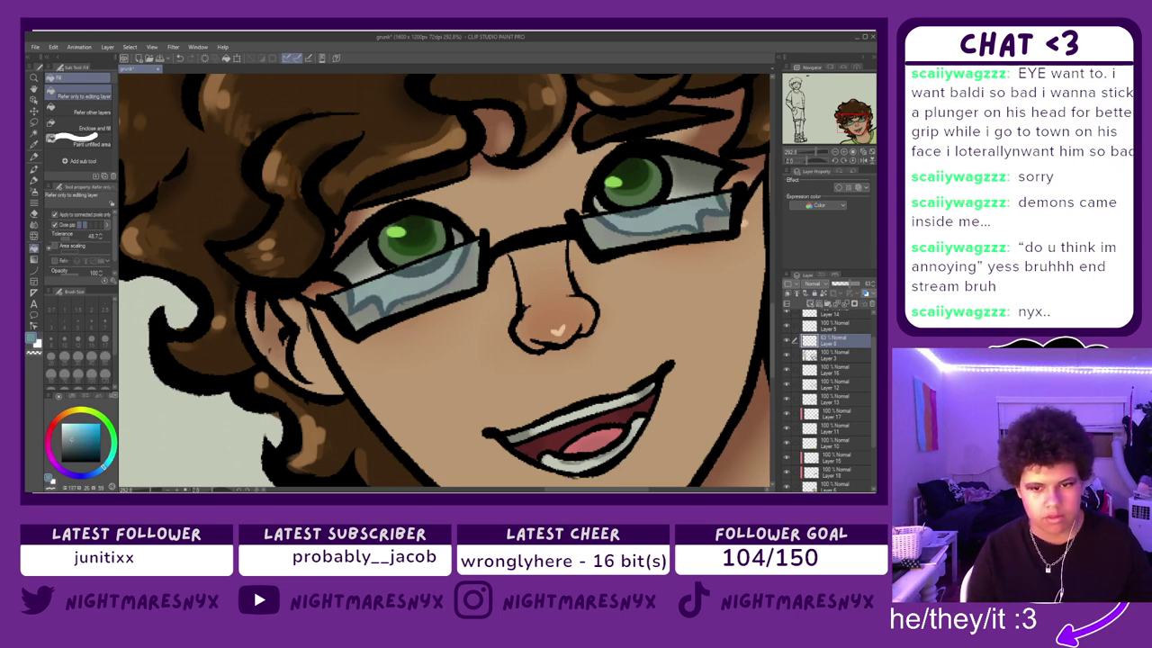
pyautogui.click(810, 304)
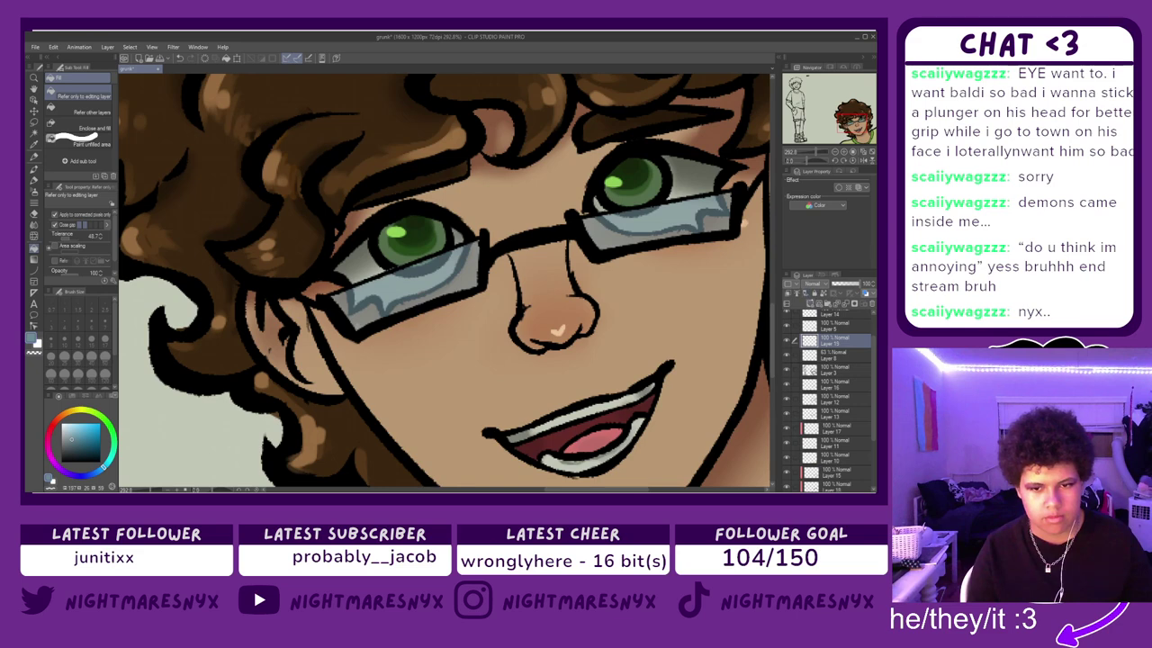
pyautogui.click(788, 293)
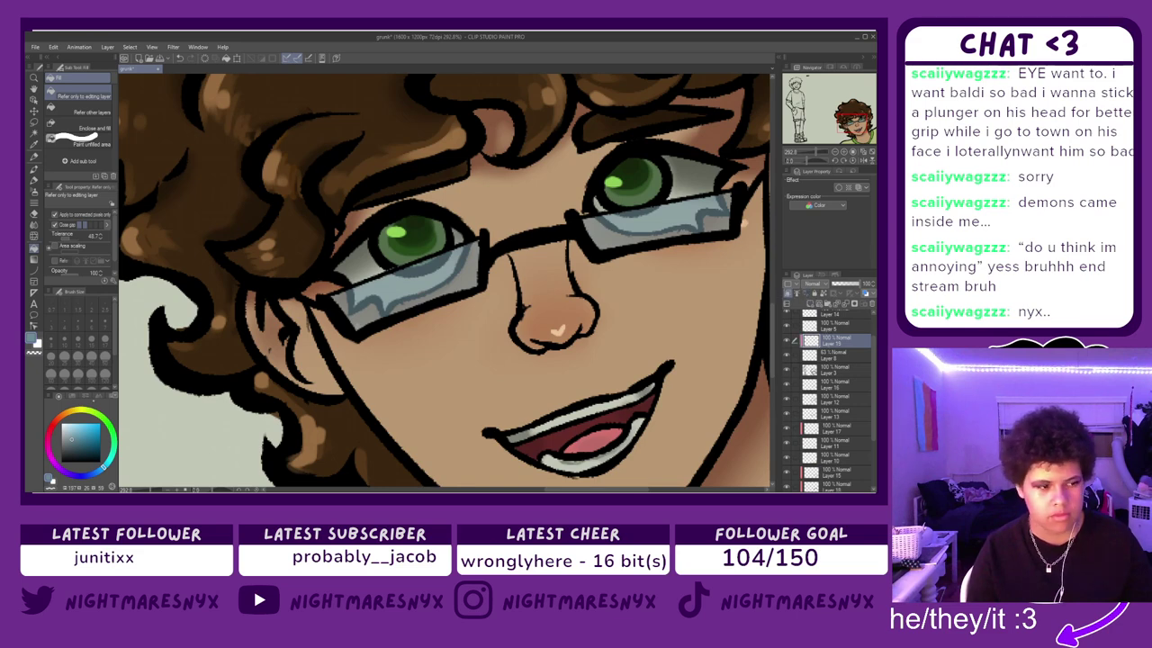
pyautogui.click(35, 178)
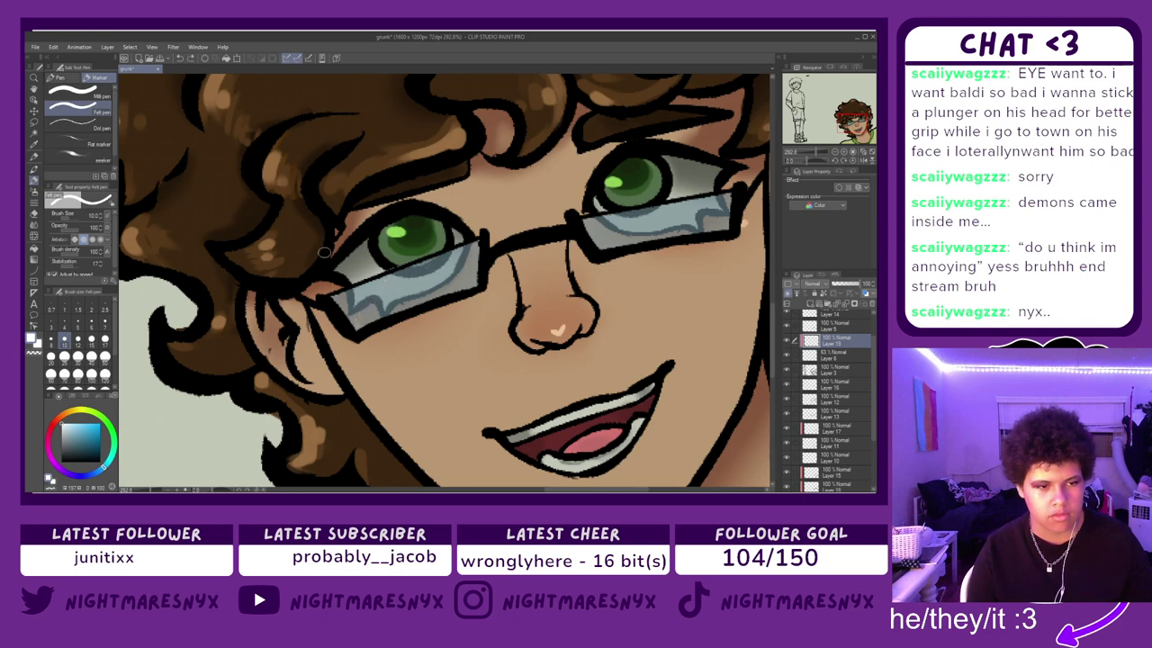
pyautogui.moveTo(401, 269); pyautogui.dragTo(368, 322)
pyautogui.moveTo(441, 256); pyautogui.dragTo(411, 304)
pyautogui.hotkey('ctrl', 'z')
pyautogui.hotkey('ctrl', 'z')
# - Switch to the weeker marker, test a white streak on the left lens, undo it and lower the brush opacity
pyautogui.click(80, 157)
pyautogui.moveTo(375, 278); pyautogui.dragTo(349, 349)
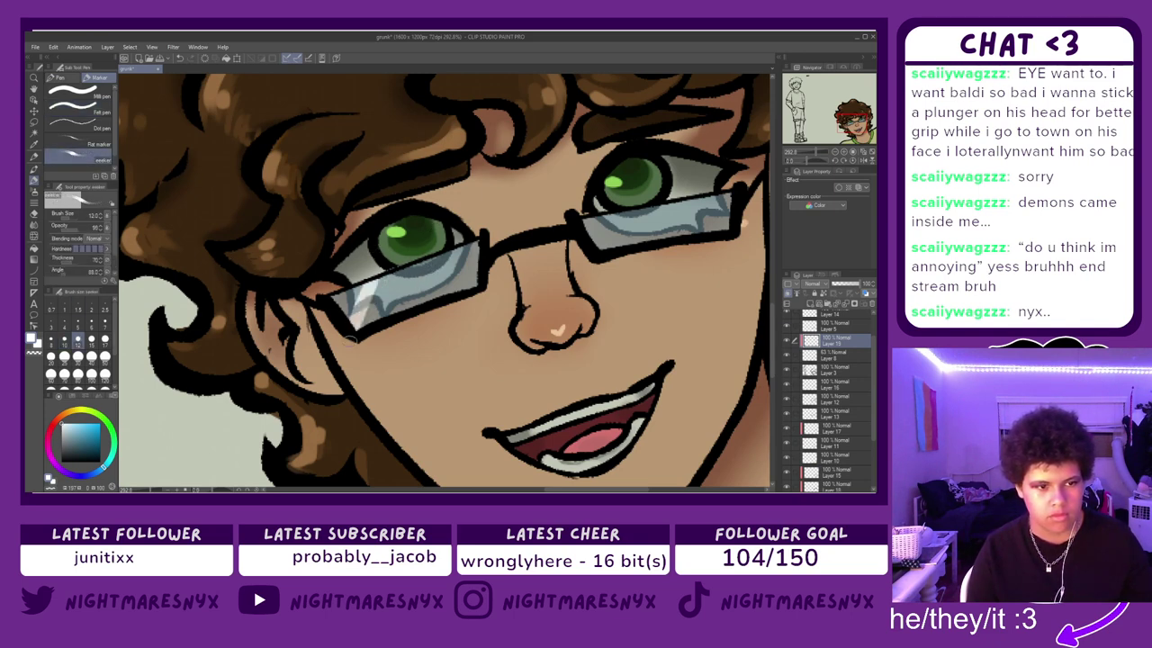
pyautogui.hotkey('ctrl', 'z')
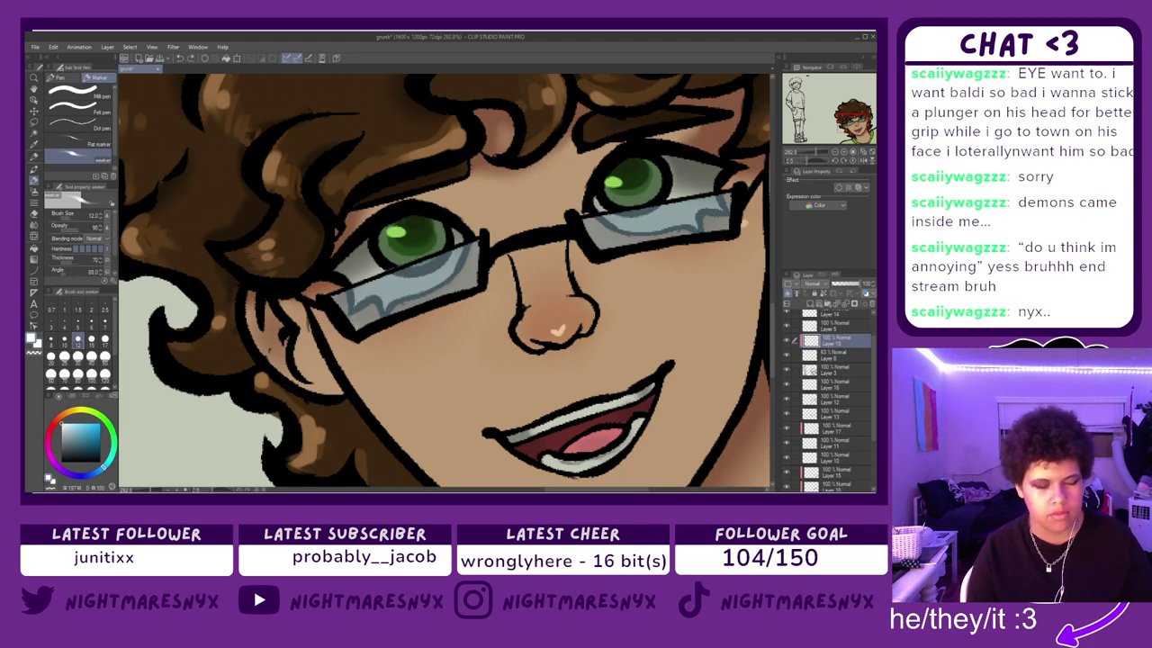
pyautogui.click(69, 229)
pyautogui.moveTo(374, 281); pyautogui.dragTo(353, 333)
pyautogui.hotkey('ctrl', 'z')
pyautogui.moveTo(377, 281); pyautogui.dragTo(358, 328)
pyautogui.moveTo(406, 264)
pyautogui.mouseDown()
pyautogui.moveTo(393, 313)
pyautogui.moveTo(345, 320)
pyautogui.mouseUp()
pyautogui.hotkey('ctrl', 'z')
pyautogui.hotkey('ctrl', 'z')
# - Paint two diagonal translucent white glare streaks across each lens with the weeker marker at size 12
pyautogui.moveTo(400, 256); pyautogui.dragTo(364, 322)
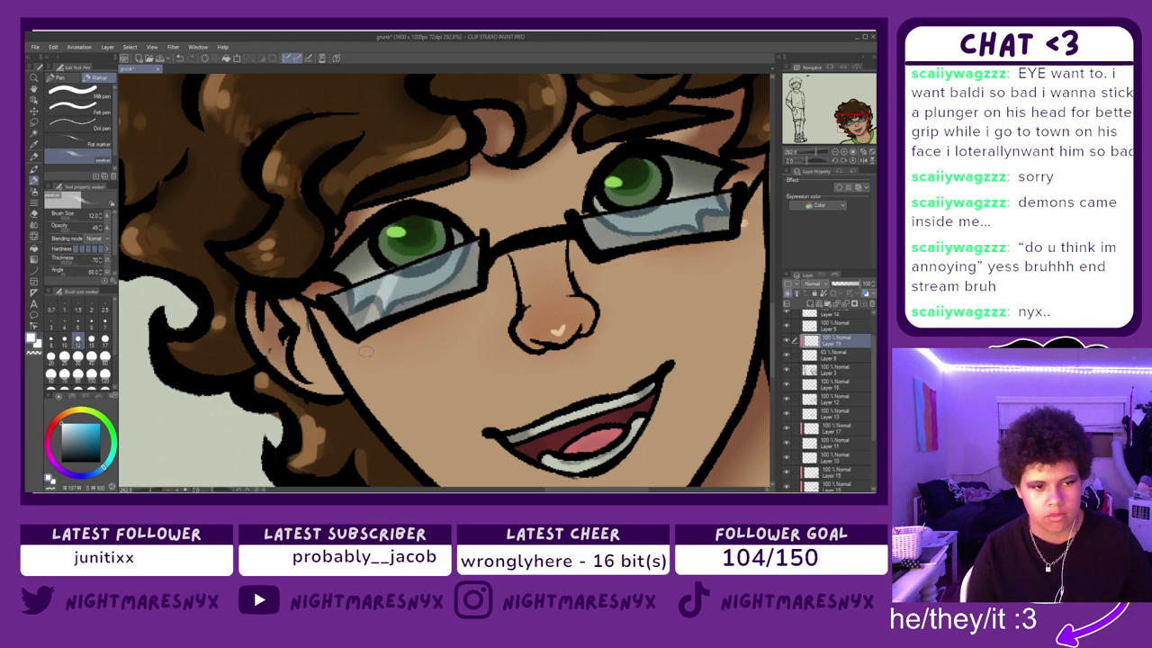
pyautogui.moveTo(366, 272); pyautogui.dragTo(348, 334)
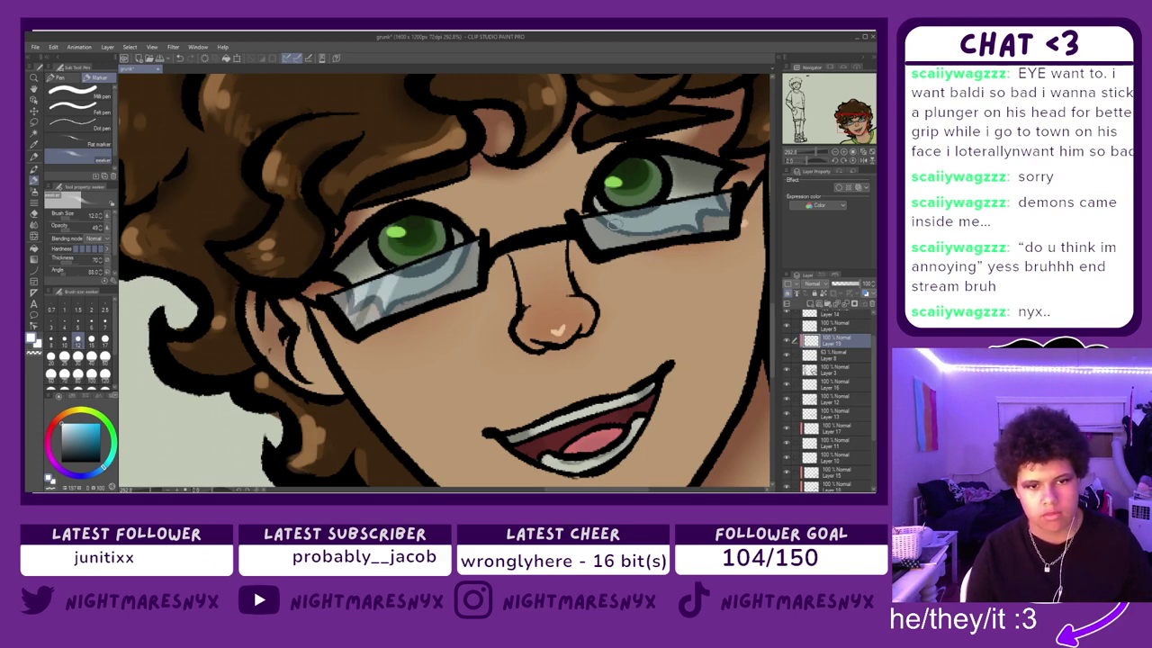
pyautogui.moveTo(612, 209); pyautogui.dragTo(592, 243)
pyautogui.moveTo(658, 202); pyautogui.dragTo(630, 243)
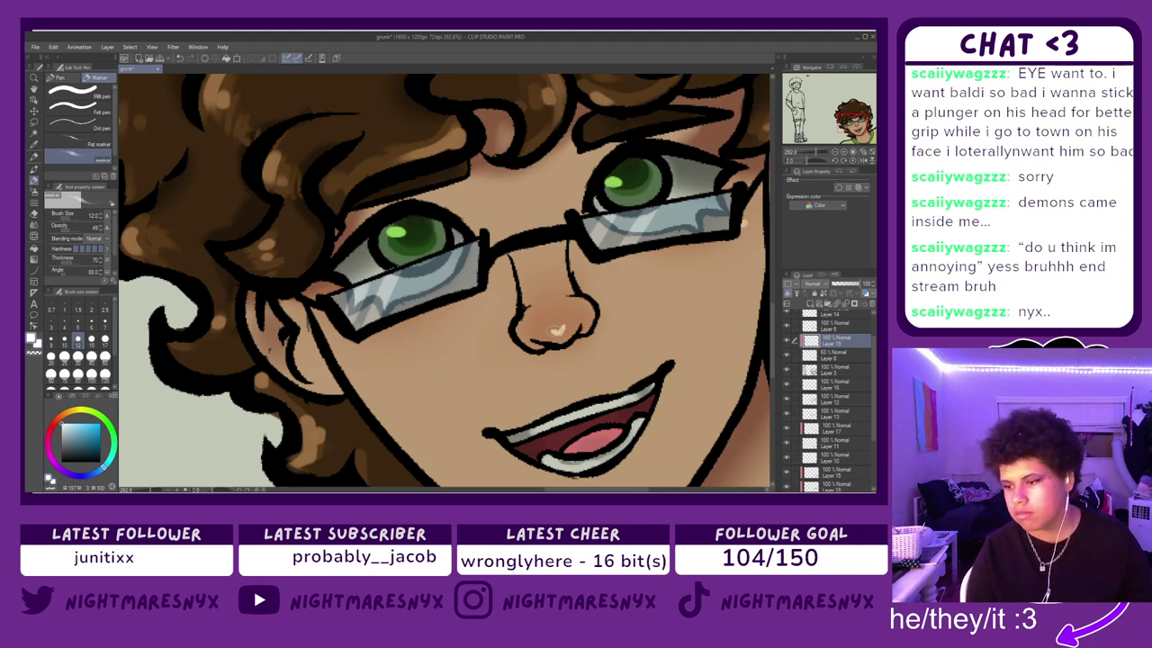
# - Sample a dark olive shadow colour from the edge between the shirt and the green collar's outline
pyautogui.scroll(-4, 540, 335)
pyautogui.scroll(-1, 491, 196)
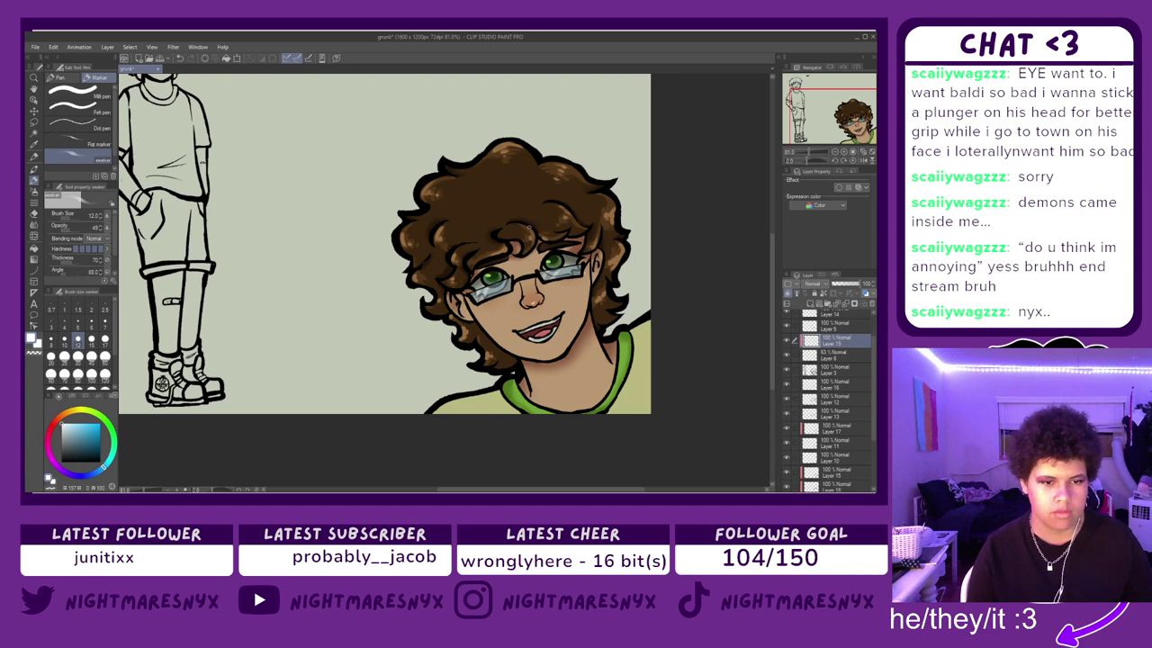
pyautogui.scroll(-3, 528, 226)
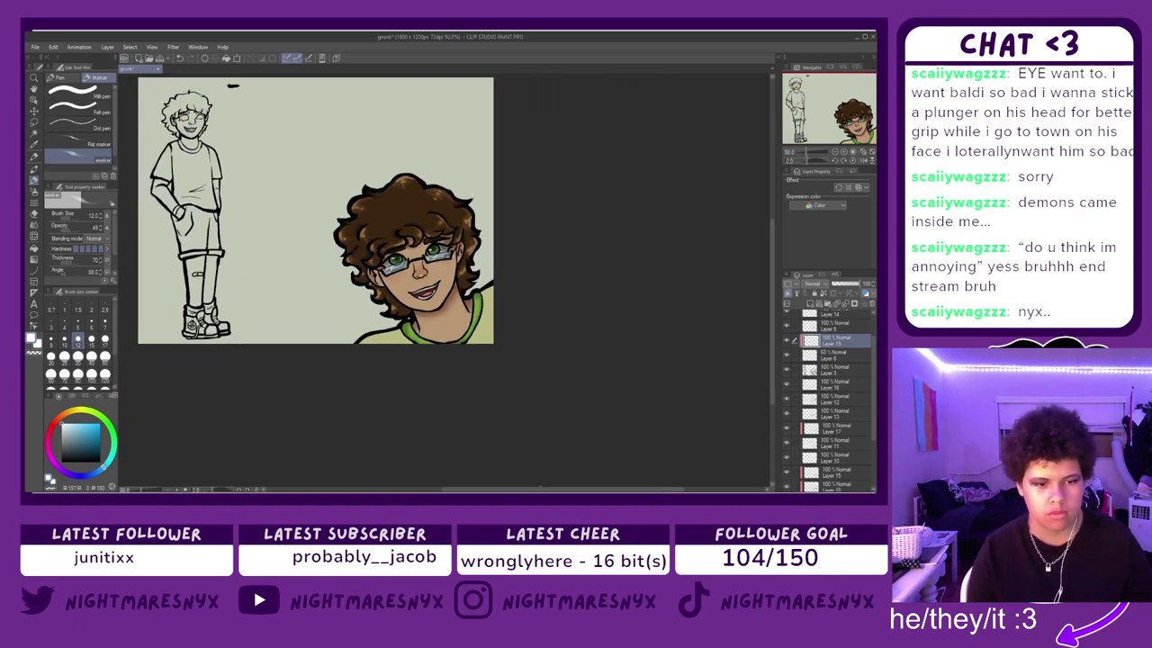
pyautogui.moveTo(540, 488); pyautogui.dragTo(489, 487)
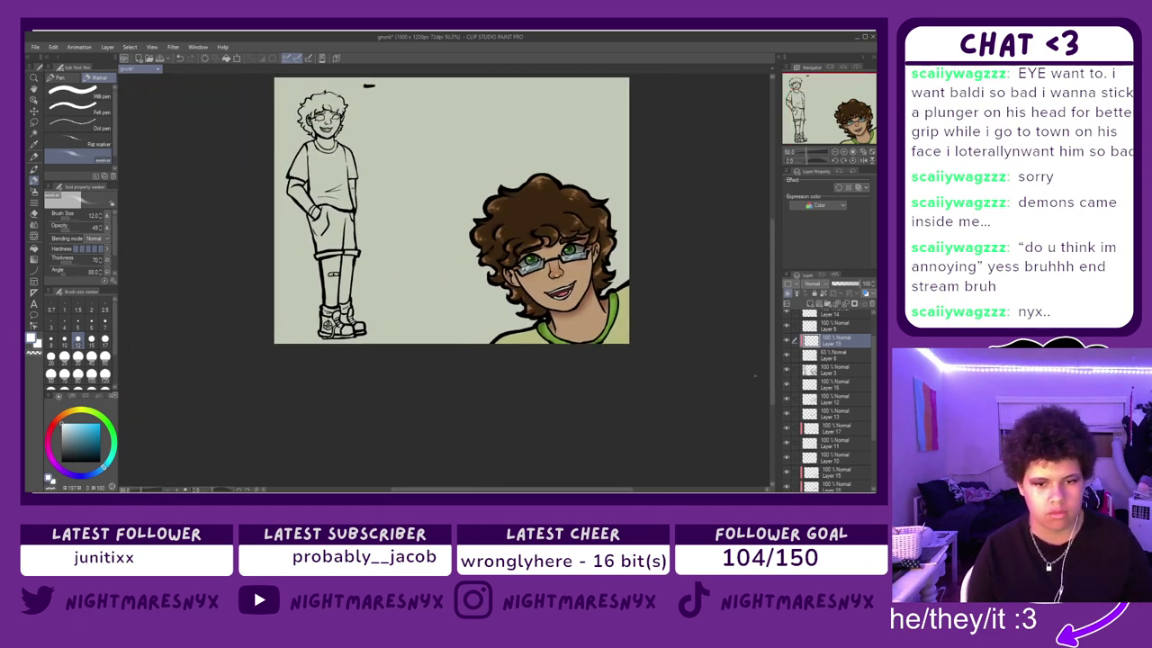
pyautogui.moveTo(772, 385); pyautogui.dragTo(767, 362)
pyautogui.keyDown('alt'); pyautogui.click(625, 345); pyautogui.keyUp('alt')
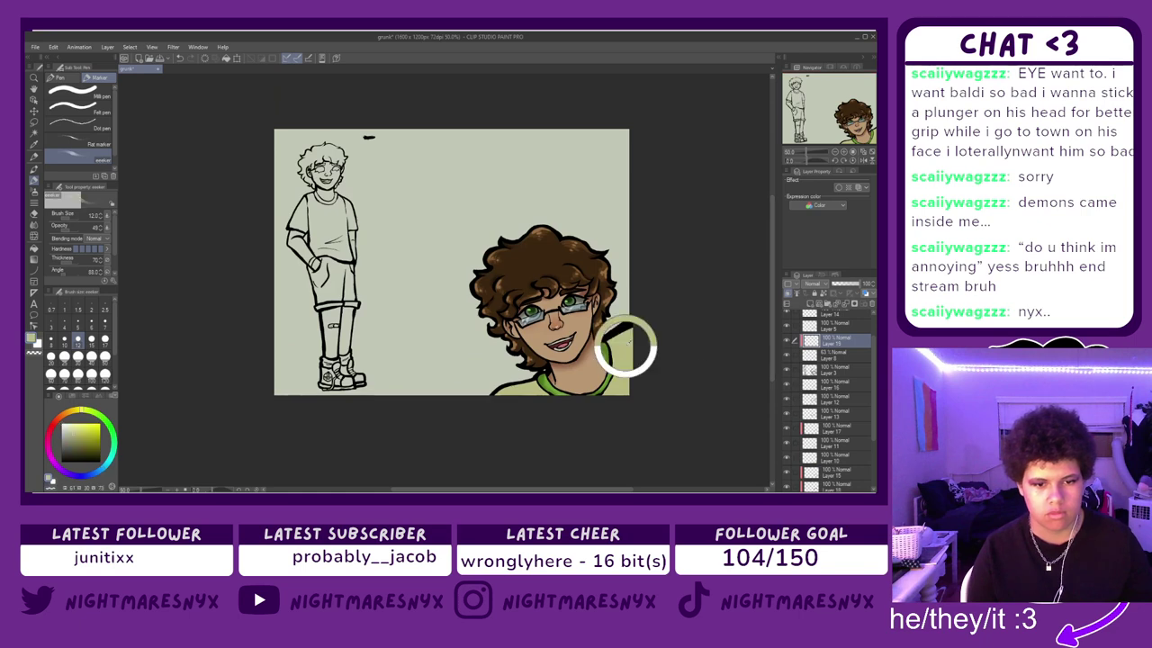
pyautogui.scroll(3, 625, 347)
pyautogui.keyDown('alt'); pyautogui.click(594, 328); pyautogui.keyUp('alt')
pyautogui.moveTo(592, 317); pyautogui.dragTo(589, 347)
pyautogui.keyDown('alt'); pyautogui.click(585, 340); pyautogui.keyUp('alt')
pyautogui.keyDown('alt'); pyautogui.click(591, 335); pyautogui.keyUp('alt')
pyautogui.keyDown('alt'); pyautogui.click(589, 336); pyautogui.keyUp('alt')
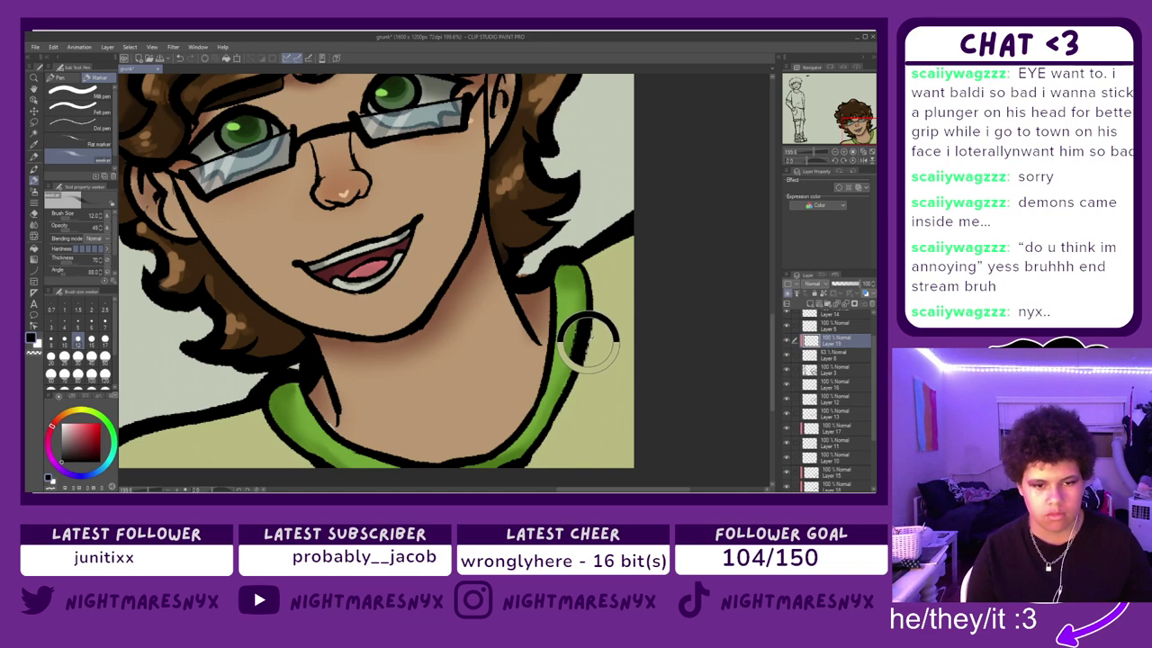
pyautogui.keyDown('alt'); pyautogui.click(590, 342); pyautogui.keyUp('alt')
pyautogui.keyDown('alt'); pyautogui.click(590, 341); pyautogui.keyUp('alt')
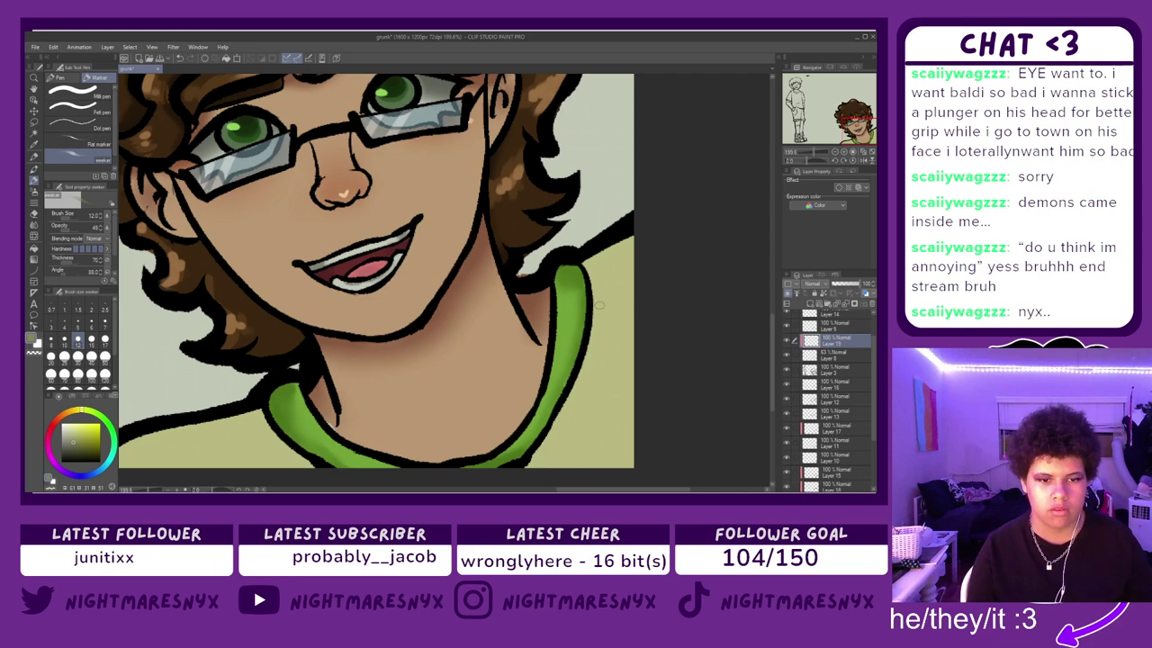
# - Paint an olive shadow on the shirt's right shoulder on Layer 12 and soften it with the Blur blender
pyautogui.click(837, 399)
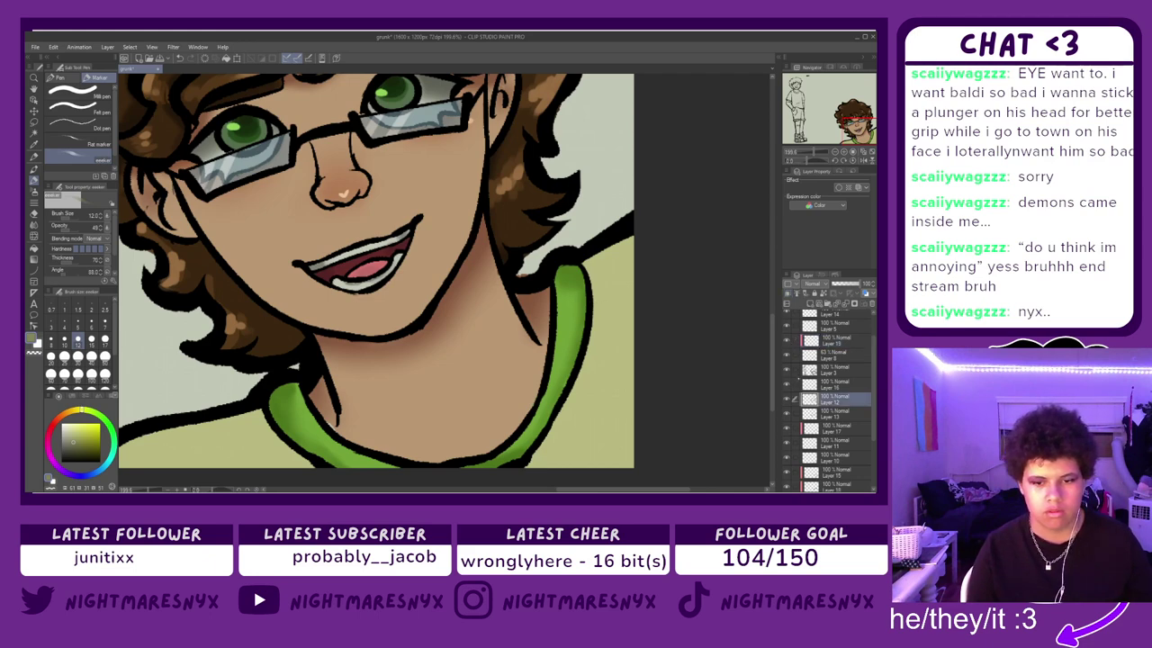
pyautogui.moveTo(651, 286)
pyautogui.mouseDown()
pyautogui.moveTo(610, 286)
pyautogui.moveTo(581, 259)
pyautogui.moveTo(597, 290)
pyautogui.moveTo(596, 259)
pyautogui.moveTo(633, 286)
pyautogui.moveTo(594, 255)
pyautogui.moveTo(586, 268)
pyautogui.moveTo(621, 240)
pyautogui.moveTo(632, 282)
pyautogui.moveTo(610, 262)
pyautogui.moveTo(639, 295)
pyautogui.moveTo(623, 241)
pyautogui.mouseUp()
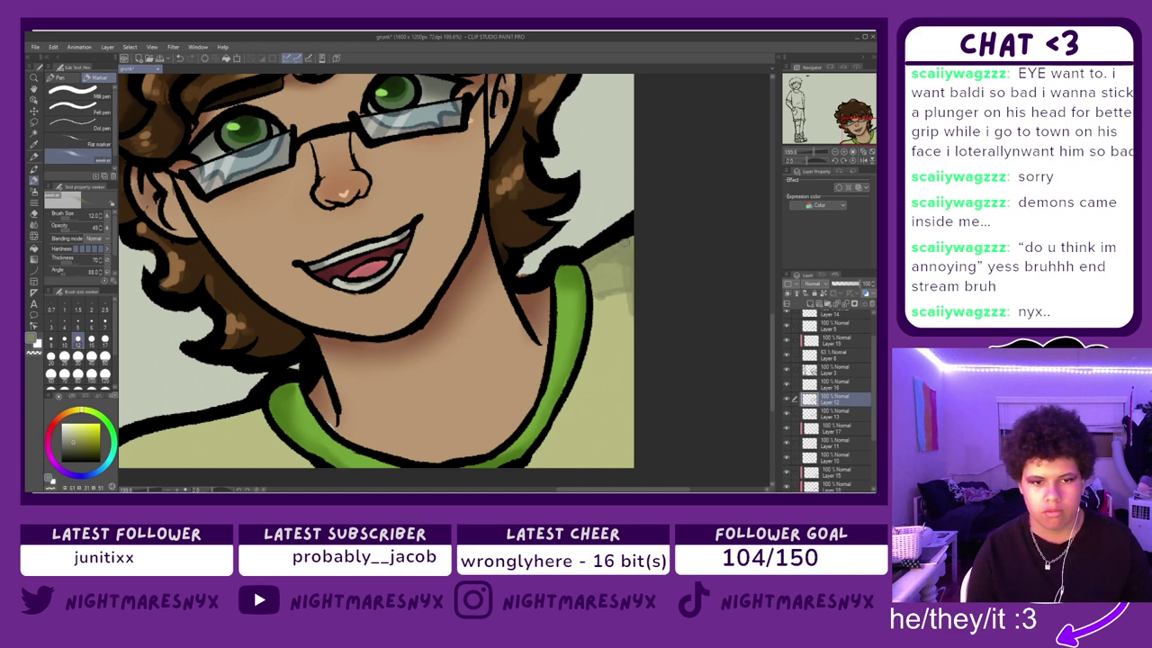
pyautogui.press('j')
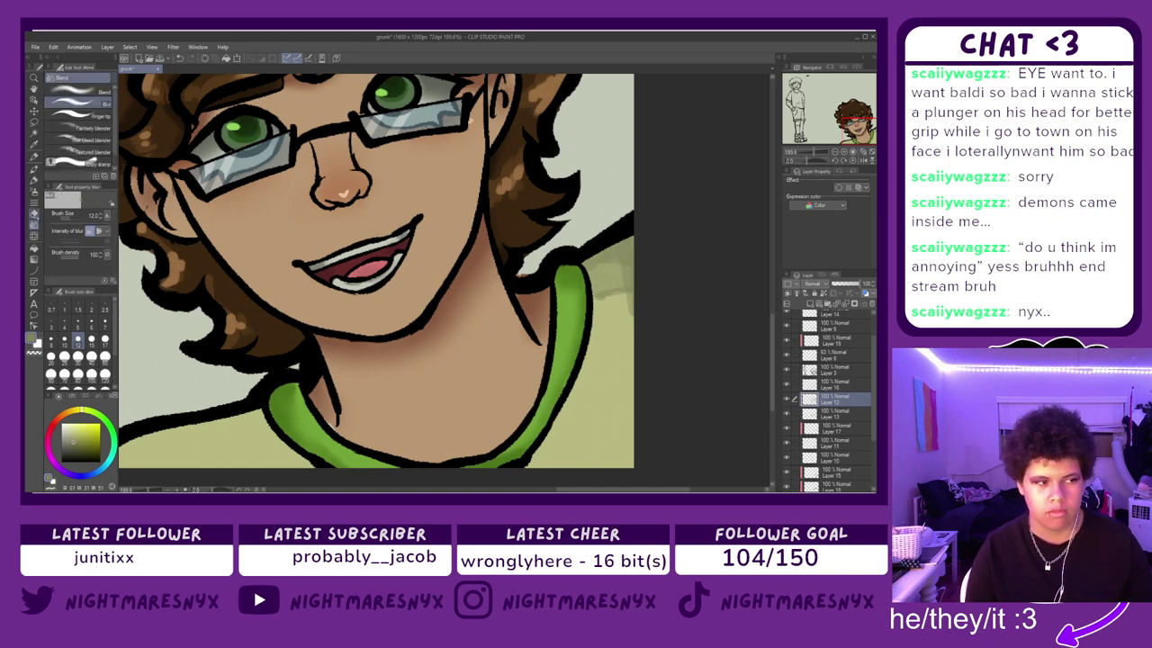
pyautogui.moveTo(613, 276)
pyautogui.mouseDown()
pyautogui.moveTo(596, 281)
pyautogui.moveTo(602, 295)
pyautogui.mouseUp()
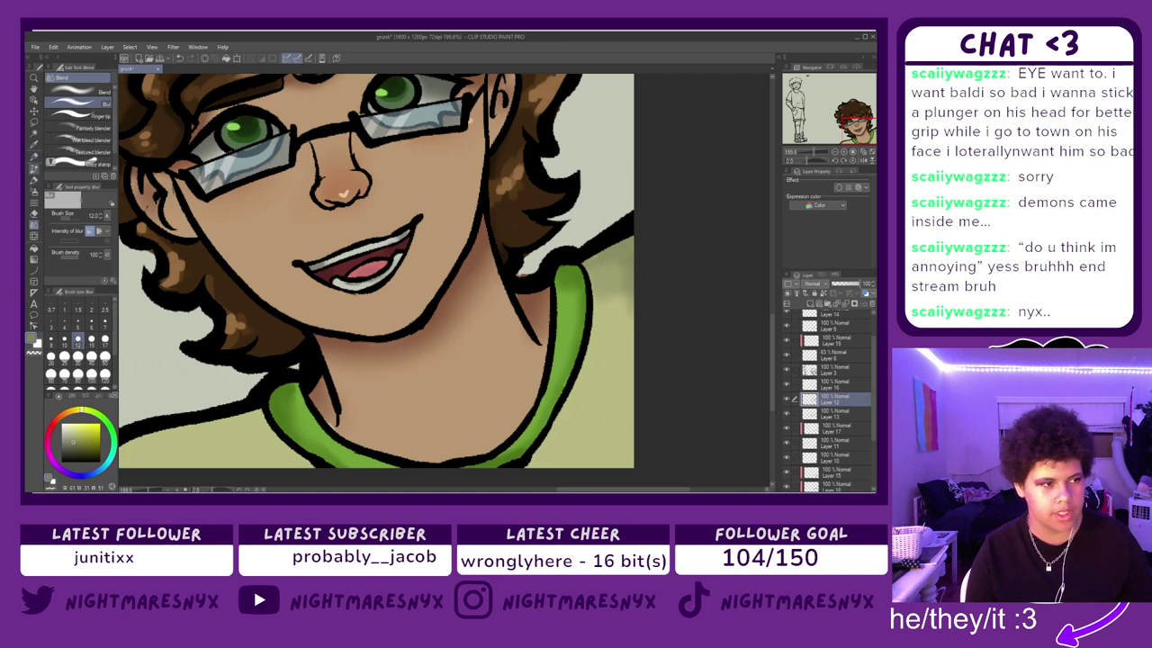
# - Shade the shirt's left shoulder in the same olive with the Soft airbrush, enlarging the brush to size 40
pyautogui.press('b')
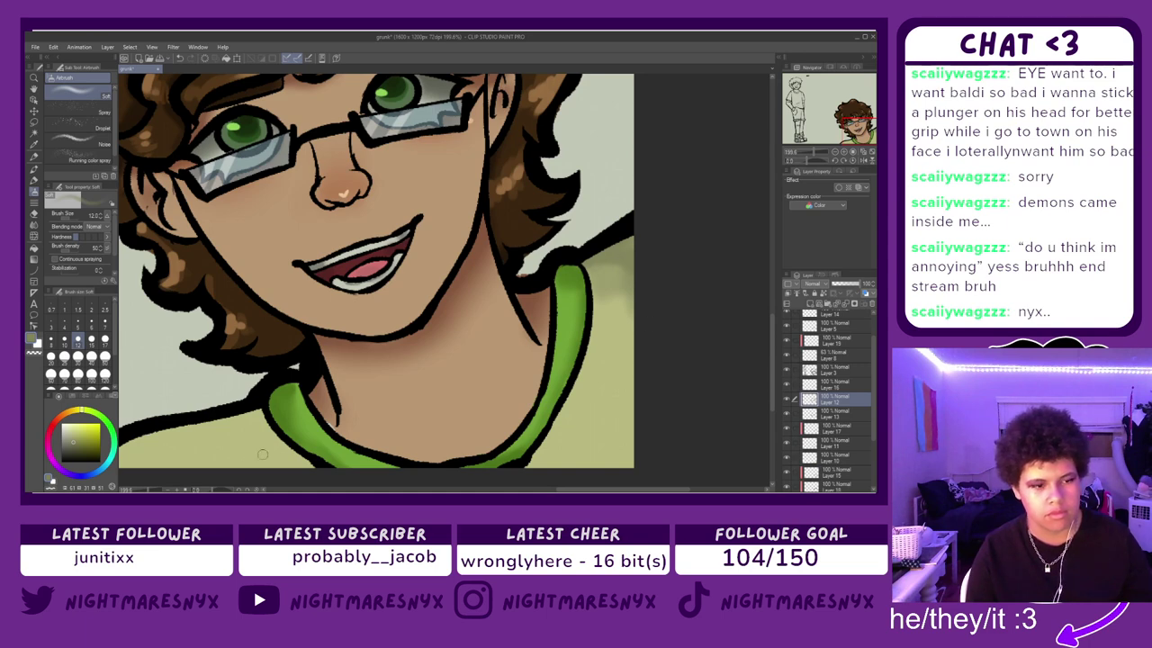
pyautogui.moveTo(194, 421); pyautogui.dragTo(191, 463)
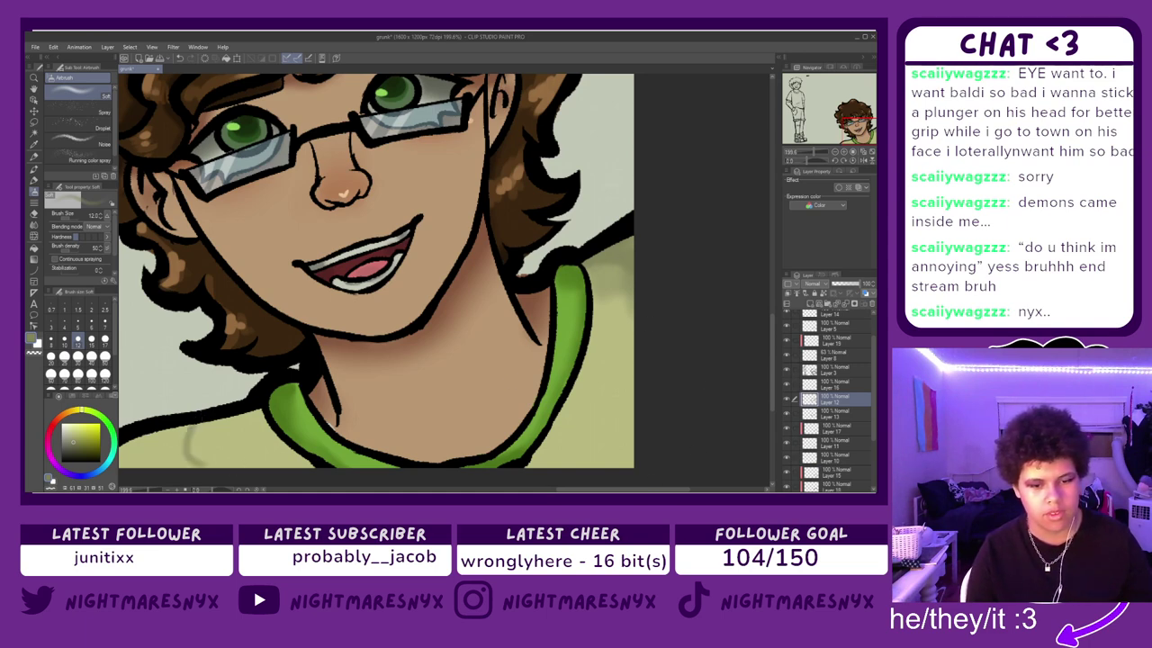
pyautogui.moveTo(624, 490); pyautogui.dragTo(597, 489)
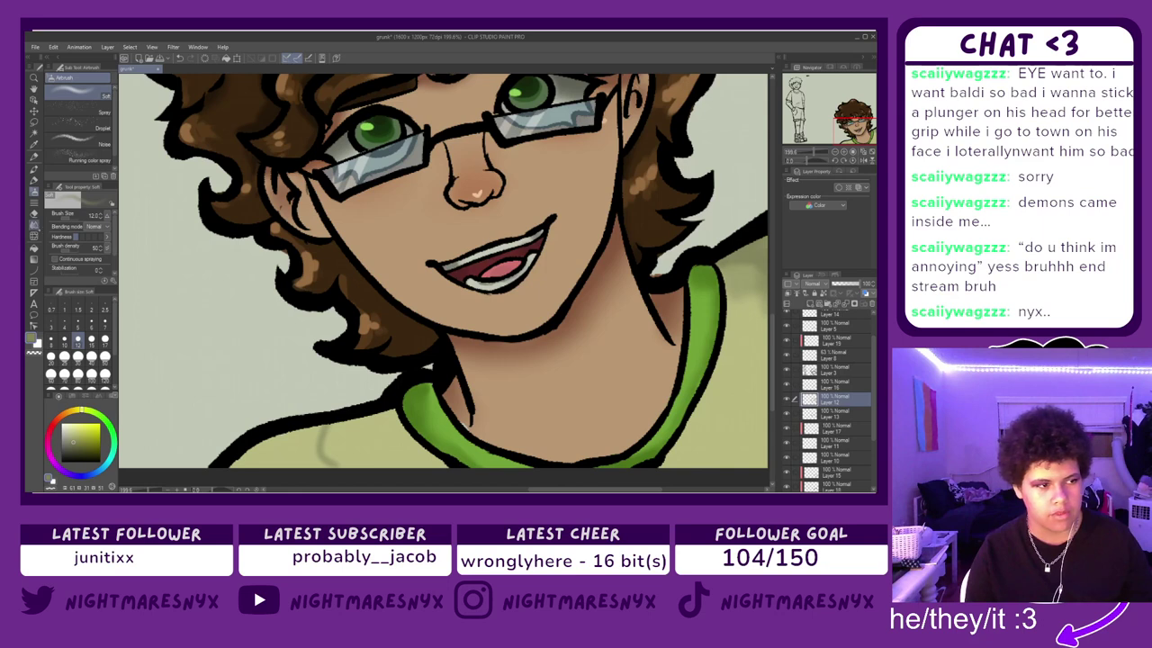
pyautogui.click(91, 356)
pyautogui.moveTo(301, 450)
pyautogui.mouseDown()
pyautogui.moveTo(324, 450)
pyautogui.moveTo(249, 457)
pyautogui.moveTo(363, 457)
pyautogui.mouseUp()
pyautogui.click(34, 215)
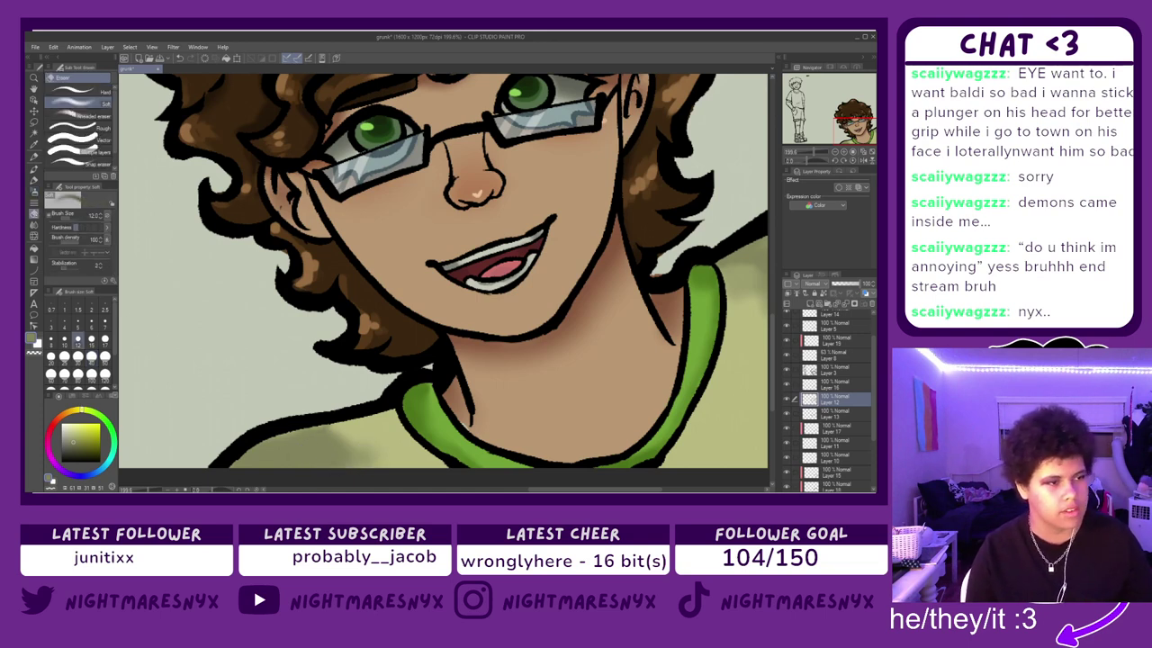
pyautogui.click(34, 236)
pyautogui.click(34, 214)
# - Smooth the left shoulder's shadow with the Blur blender at size 40
pyautogui.press('j')
pyautogui.click(92, 357)
pyautogui.moveTo(374, 429)
pyautogui.mouseDown()
pyautogui.moveTo(342, 421)
pyautogui.moveTo(321, 456)
pyautogui.moveTo(263, 439)
pyautogui.mouseUp()
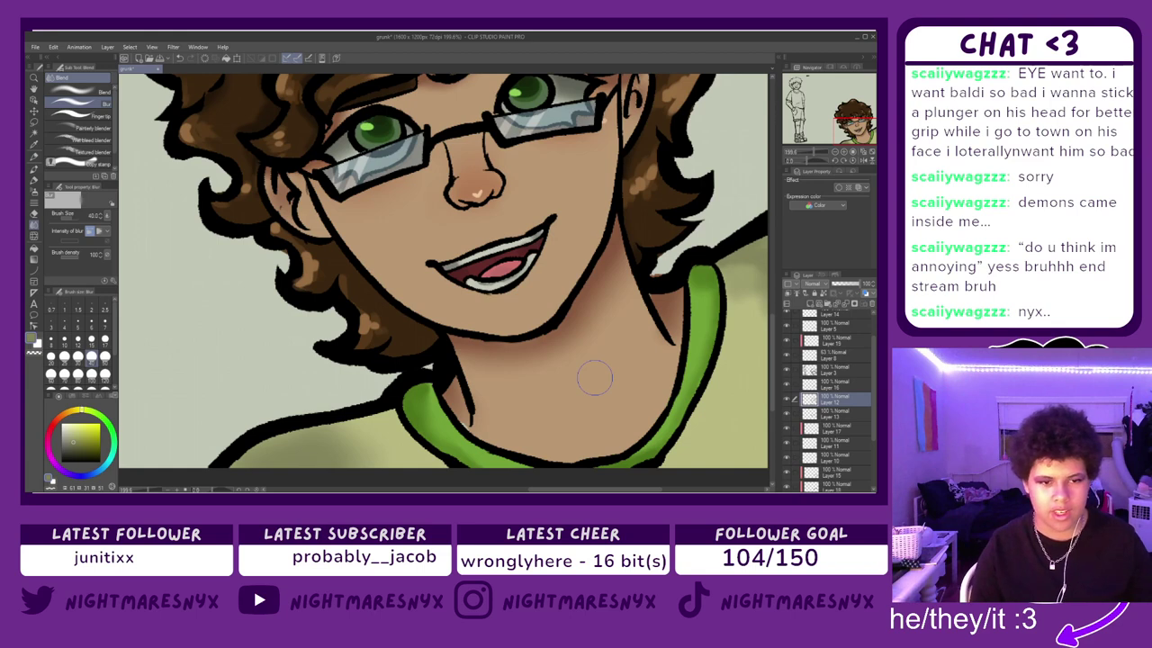
# - Sample a light peach highlight colour from the face and select the clipped skin shading layer
pyautogui.scroll(-3, 595, 377)
pyautogui.moveTo(521, 276); pyautogui.dragTo(527, 280)
pyautogui.scroll(1, 610, 305)
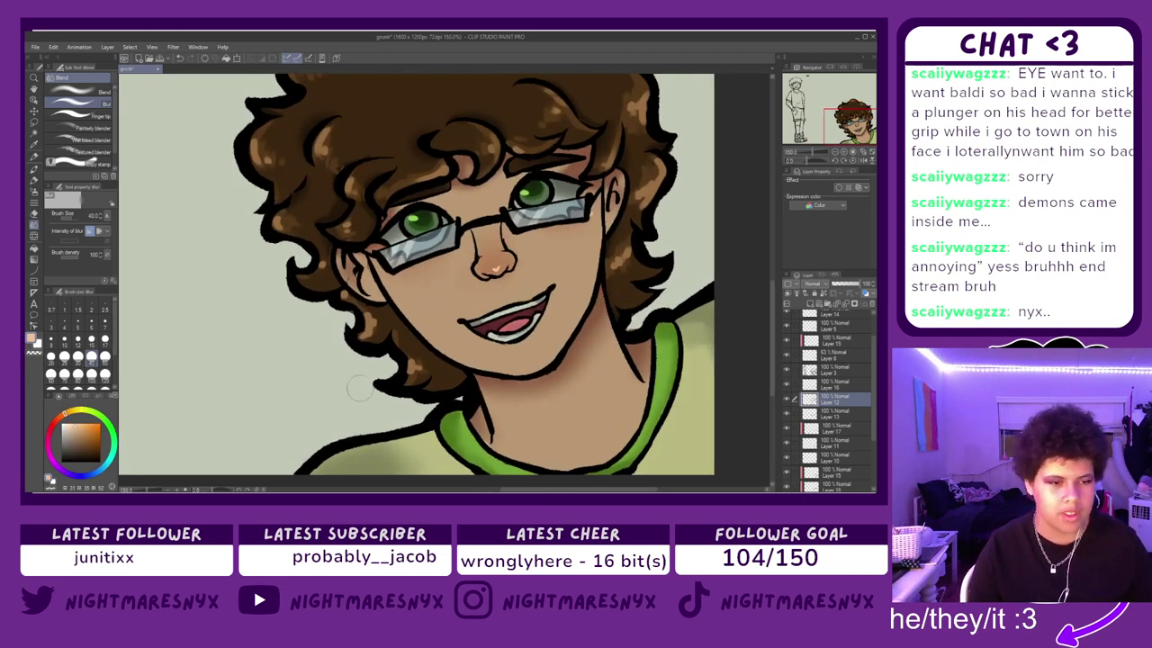
pyautogui.scroll(-3, 866, 437)
pyautogui.click(832, 418)
pyautogui.scroll(1, 724, 372)
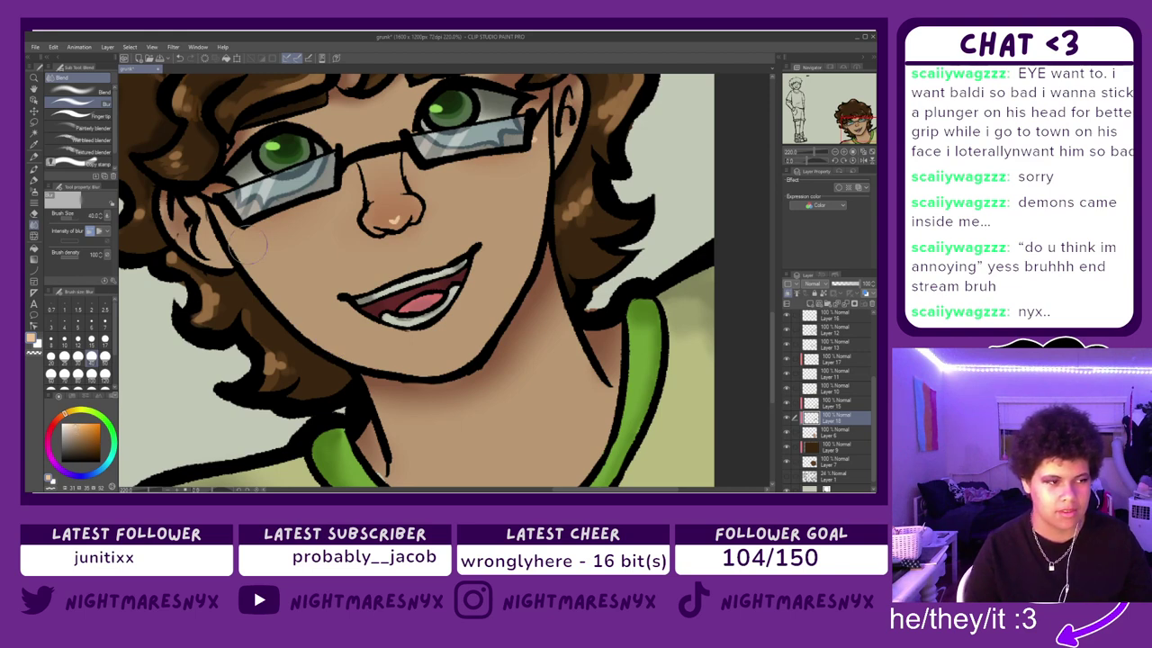
# - Airbrush soft peach highlights along both sides of the jaw and the chin at size 40
pyautogui.click(34, 189)
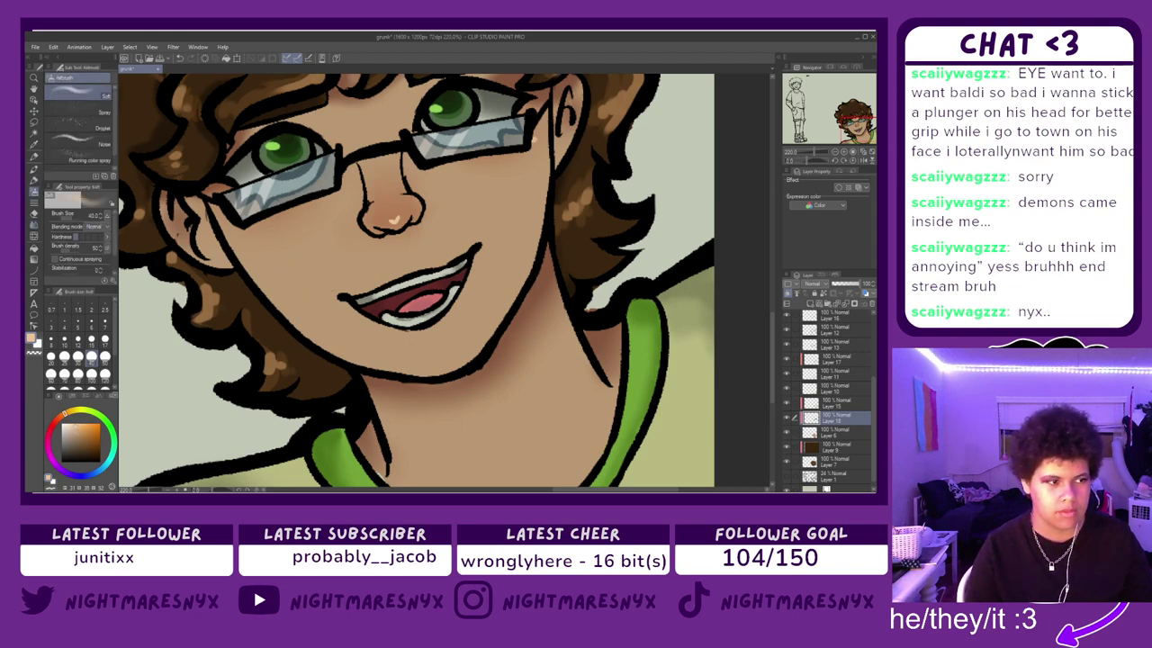
pyautogui.moveTo(248, 257)
pyautogui.mouseDown()
pyautogui.moveTo(278, 302)
pyautogui.moveTo(376, 355)
pyautogui.moveTo(451, 358)
pyautogui.moveTo(456, 374)
pyautogui.moveTo(390, 360)
pyautogui.mouseUp()
pyautogui.moveTo(213, 237); pyautogui.dragTo(239, 270)
pyautogui.moveTo(552, 165)
pyautogui.mouseDown()
pyautogui.moveTo(538, 258)
pyautogui.moveTo(531, 240)
pyautogui.moveTo(425, 374)
pyautogui.mouseUp()
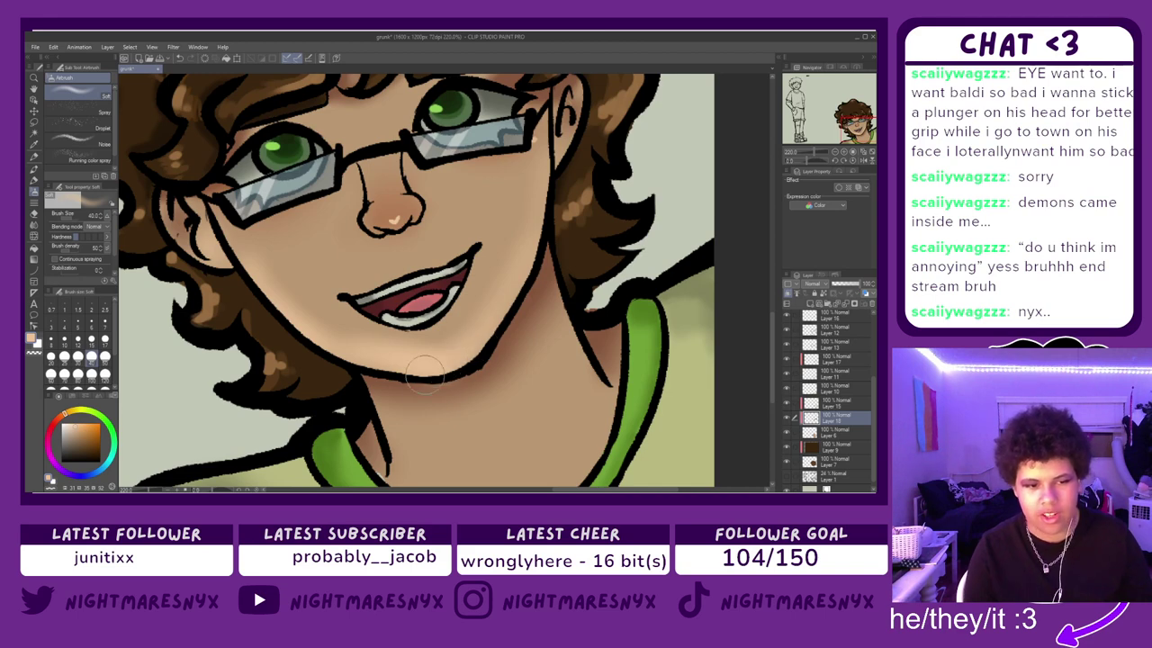
# - Airbrush soft peach highlights on the neck and the chest skin beside the collar
pyautogui.moveTo(589, 378)
pyautogui.mouseDown()
pyautogui.moveTo(550, 303)
pyautogui.moveTo(562, 336)
pyautogui.mouseUp()
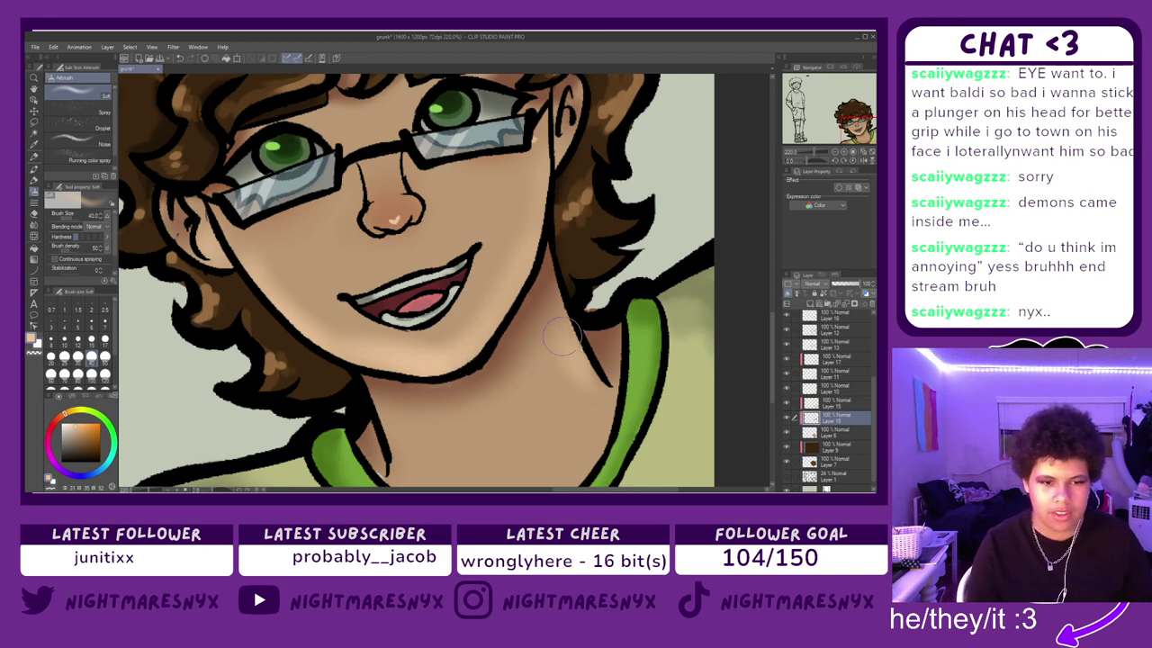
pyautogui.moveTo(608, 403); pyautogui.dragTo(605, 394)
pyautogui.moveTo(578, 443)
pyautogui.mouseDown()
pyautogui.moveTo(590, 436)
pyautogui.moveTo(592, 402)
pyautogui.mouseUp()
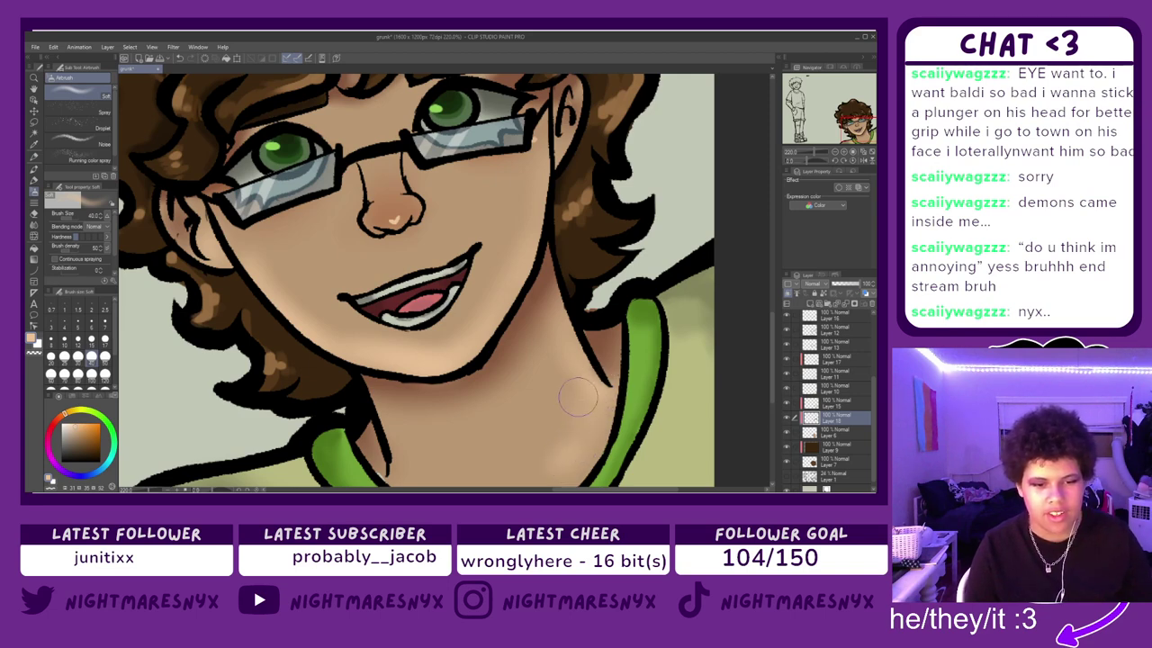
# - Blend the new peach highlights along the left side of the face with the Blur blender at size 40
pyautogui.scroll(-3, 608, 396)
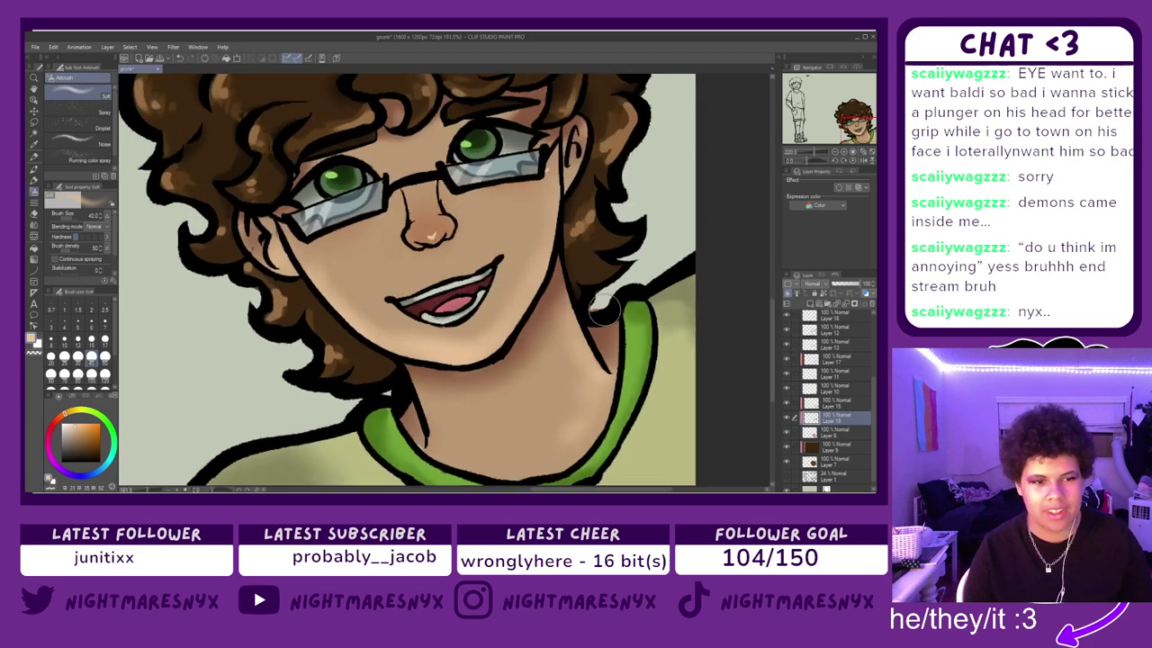
pyautogui.click(34, 232)
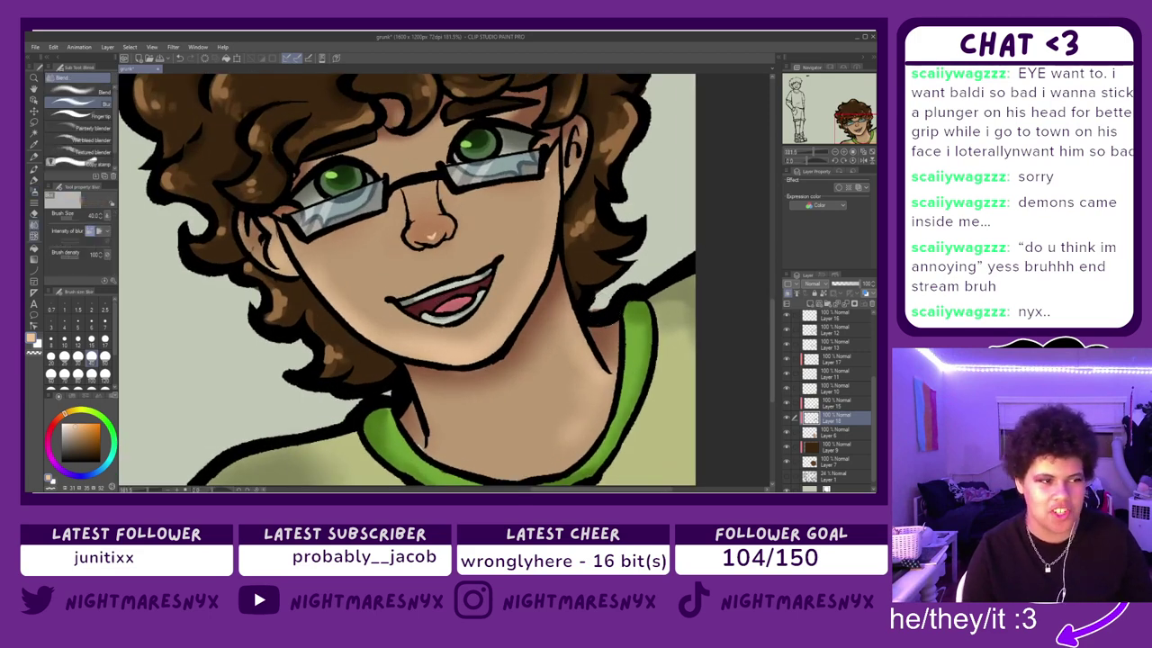
pyautogui.moveTo(383, 319)
pyautogui.mouseDown()
pyautogui.moveTo(441, 351)
pyautogui.moveTo(410, 336)
pyautogui.moveTo(467, 346)
pyautogui.moveTo(398, 326)
pyautogui.moveTo(337, 288)
pyautogui.mouseUp()
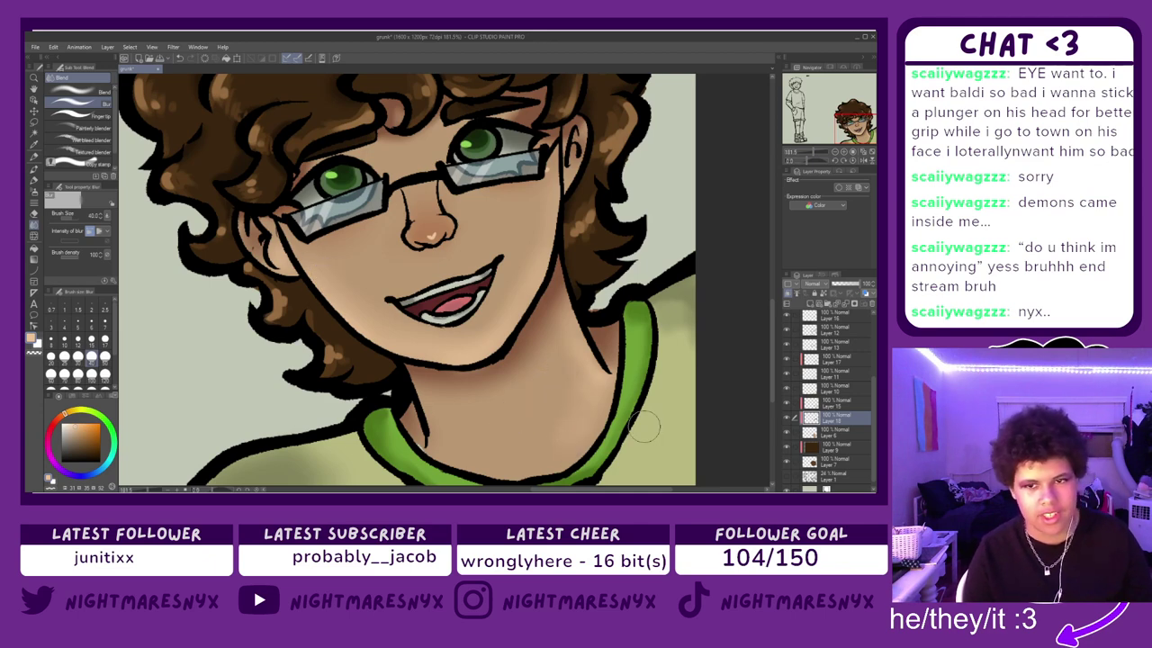
pyautogui.scroll(-10, 619, 310)
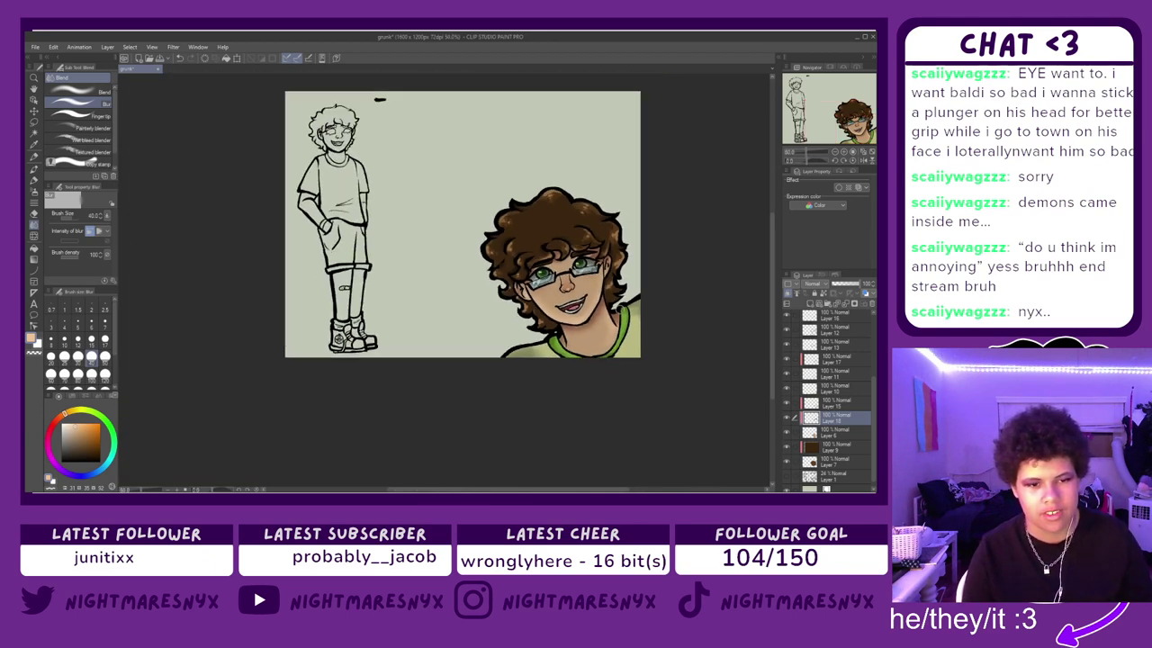
pyautogui.moveTo(775, 333); pyautogui.dragTo(774, 322)
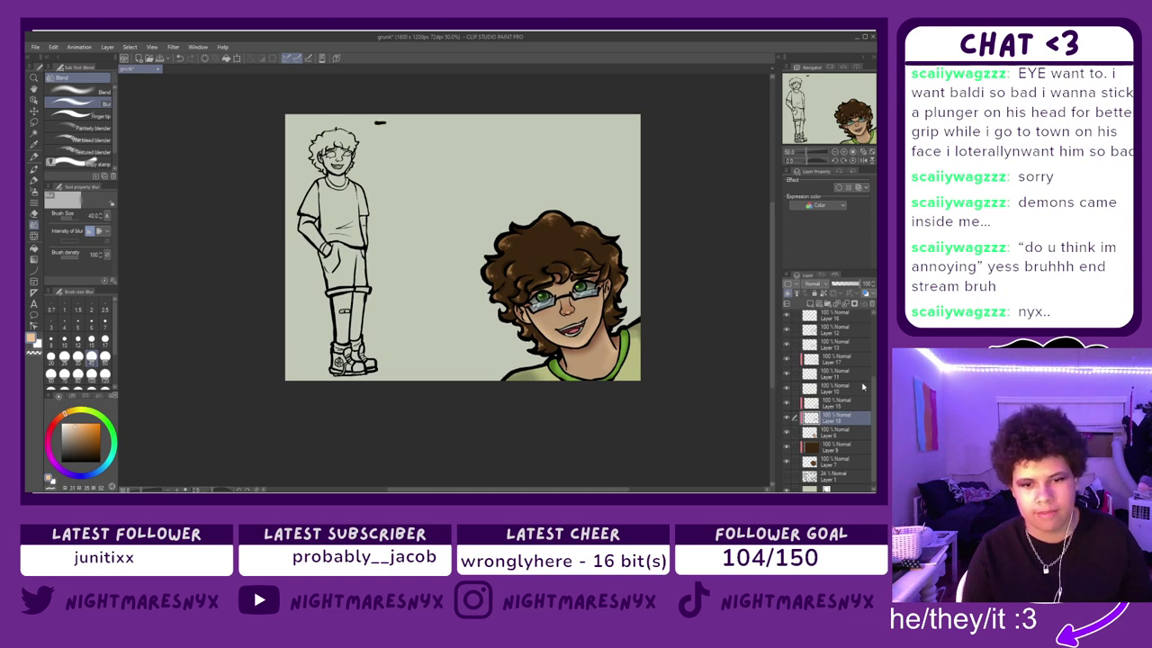
pyautogui.scroll(-1, 854, 383)
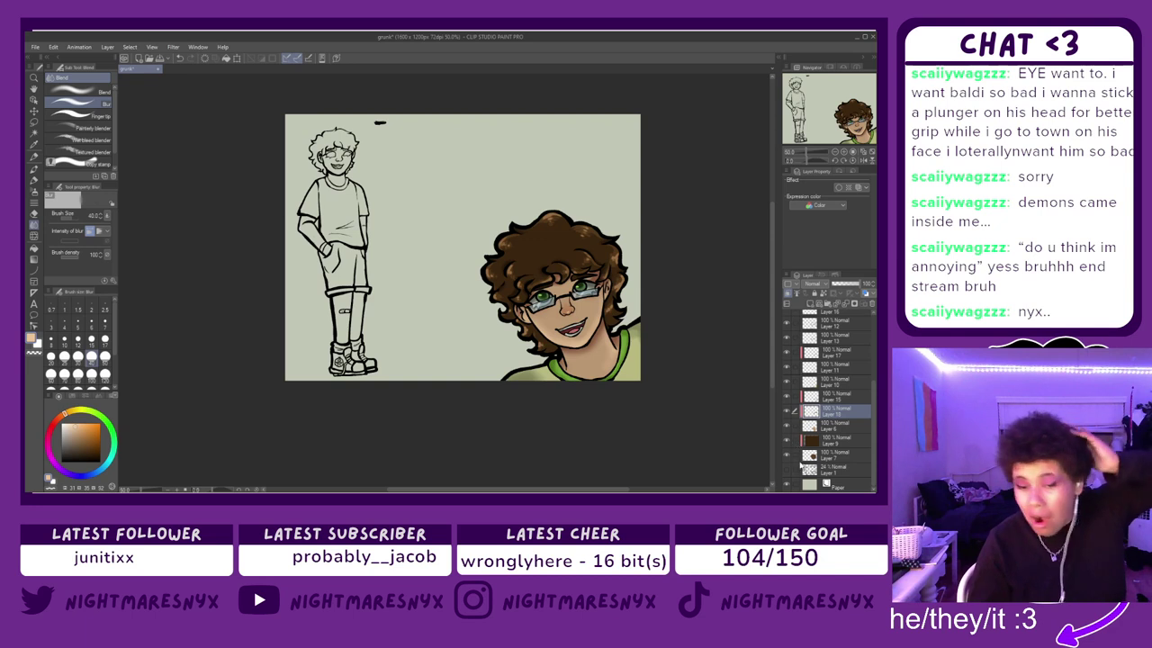
pyautogui.click(786, 469)
pyautogui.click(784, 469)
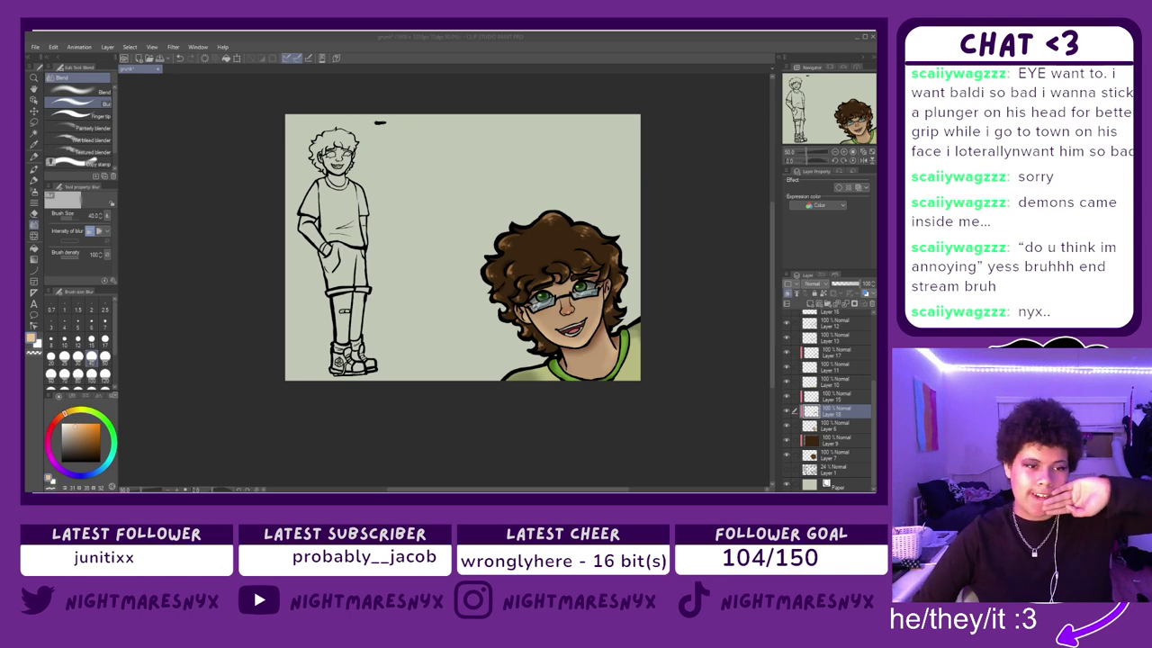
pyautogui.click(441, 490)
pyautogui.scroll(3, 473, 237)
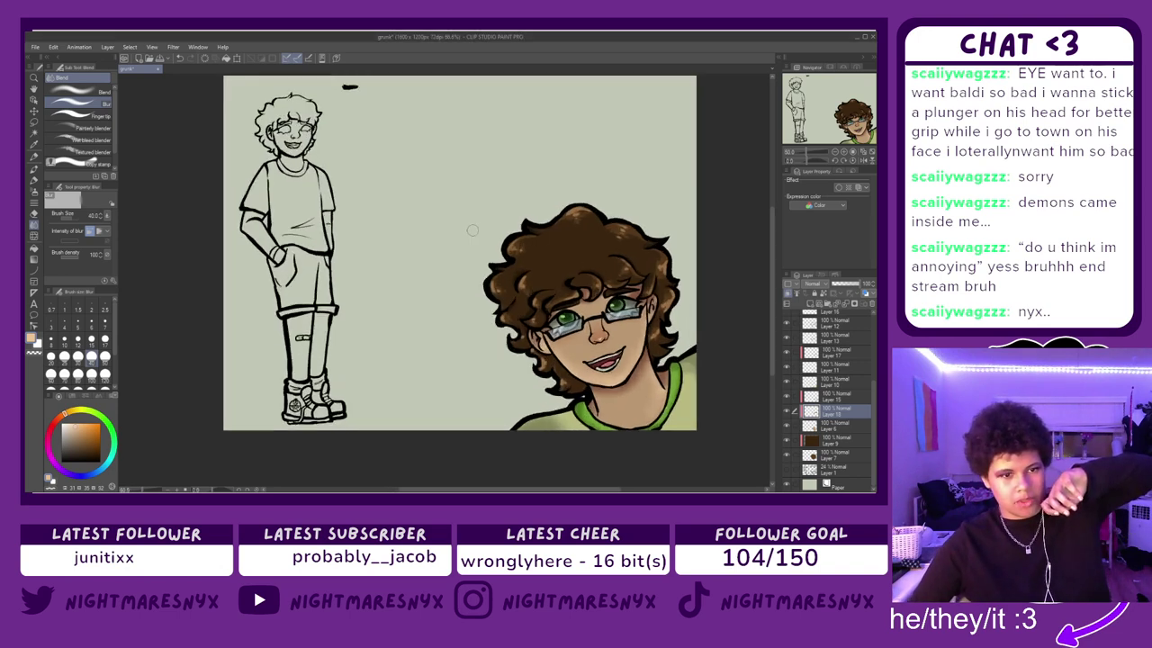
pyautogui.scroll(-2, 472, 237)
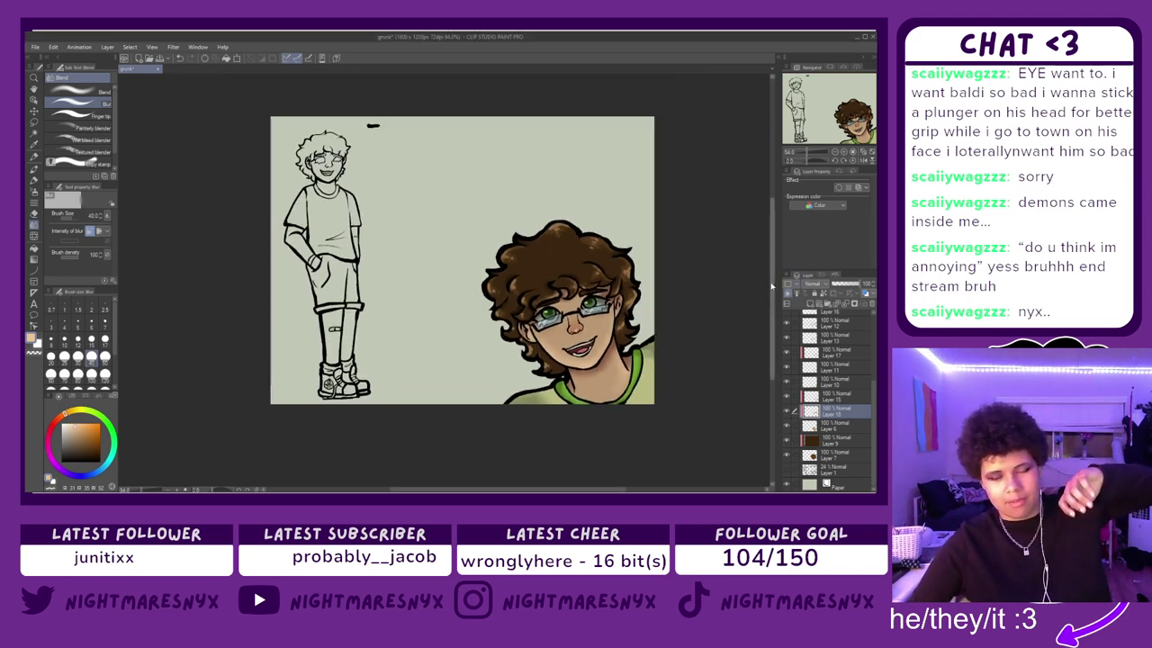
pyautogui.scroll(1, 459, 240)
pyautogui.scroll(1, 458, 240)
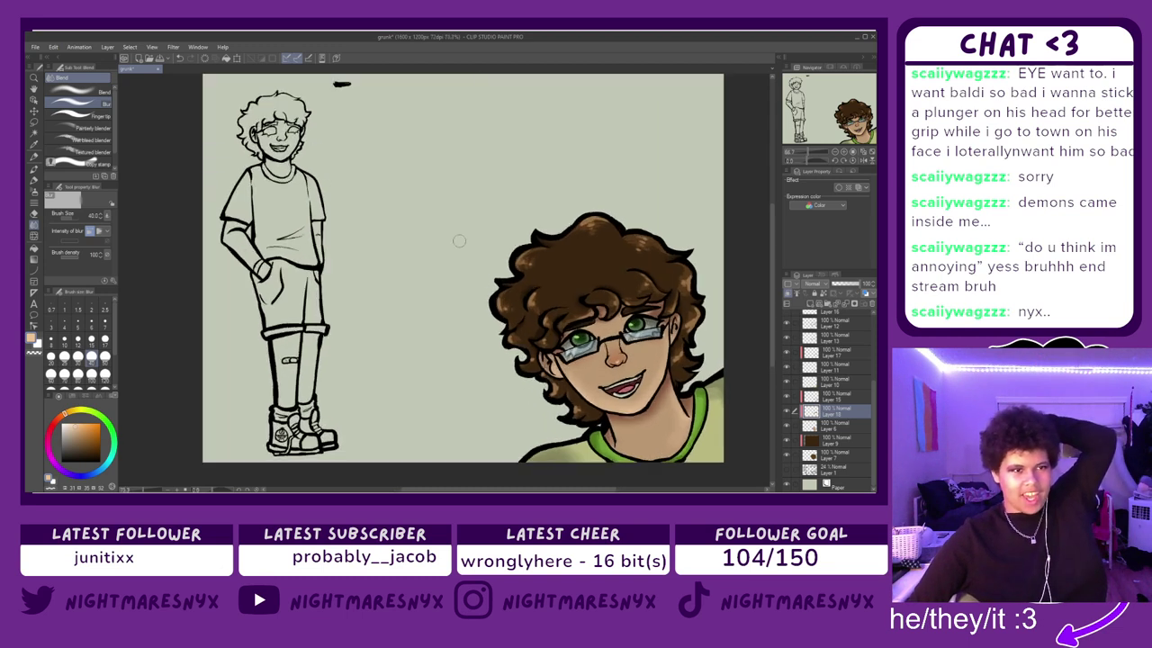
pyautogui.moveTo(772, 349); pyautogui.dragTo(770, 345)
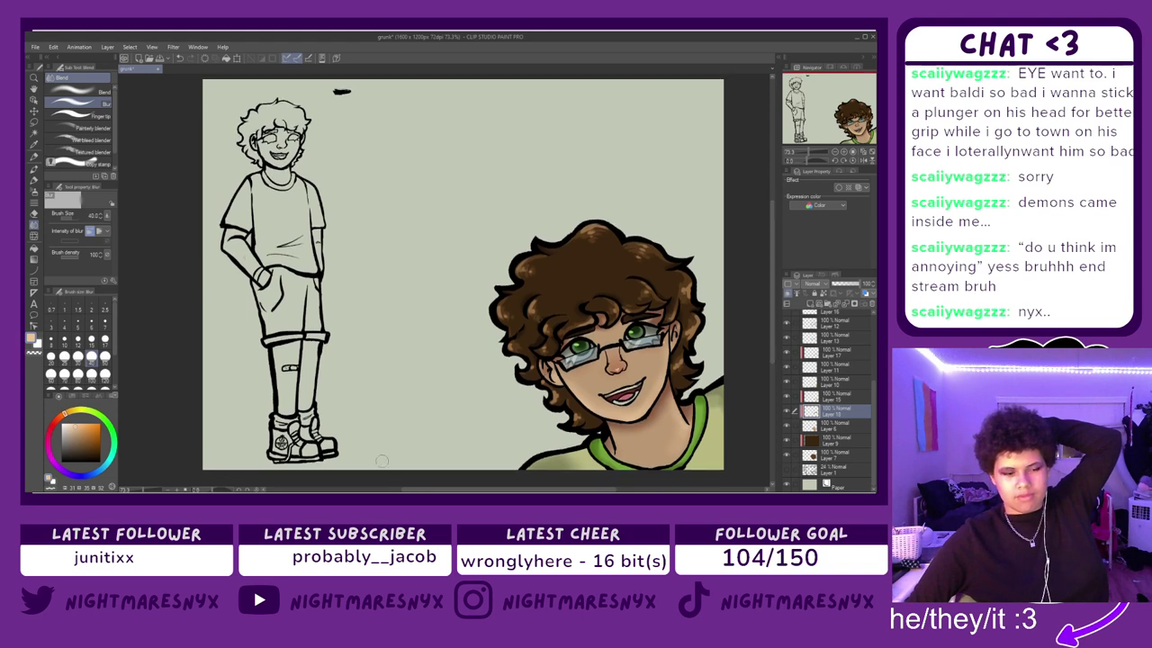
pyautogui.click(379, 492)
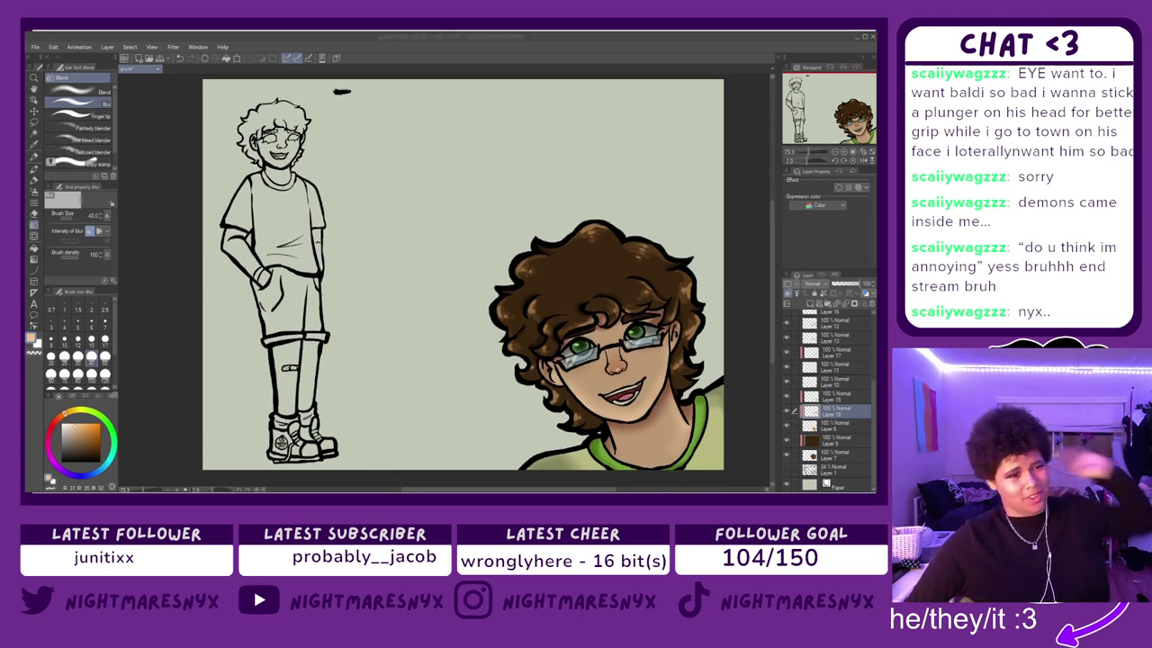